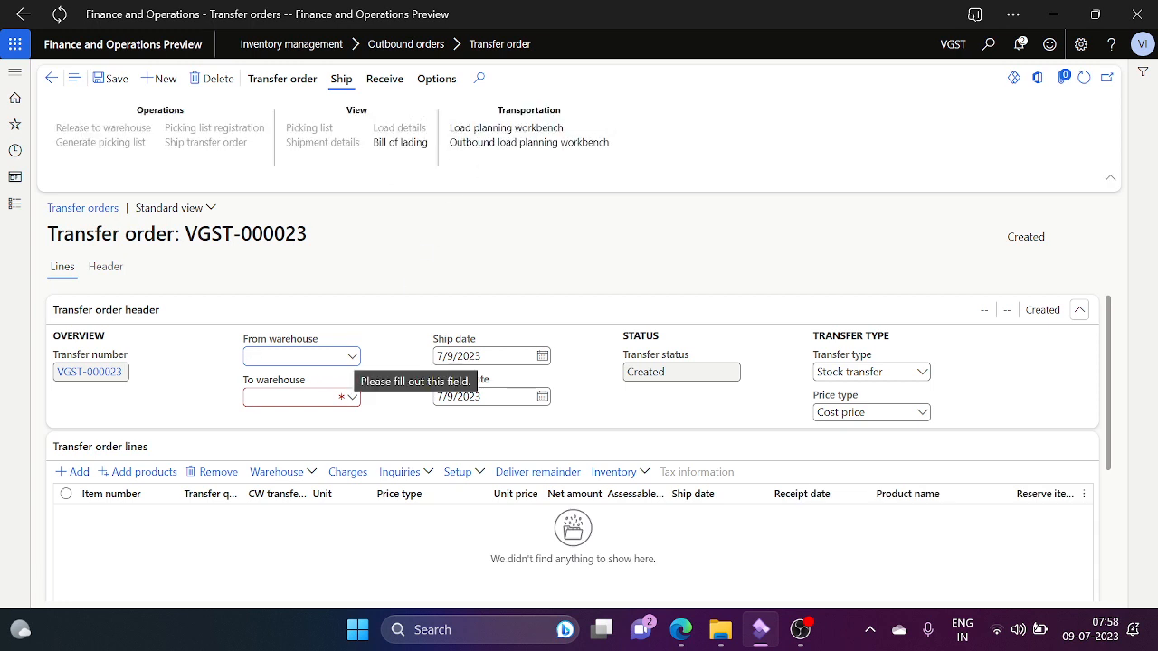
Step: Enter WH2 as the From warehouse and WH3 as the To warehouse on VGST-000023
type("WH")
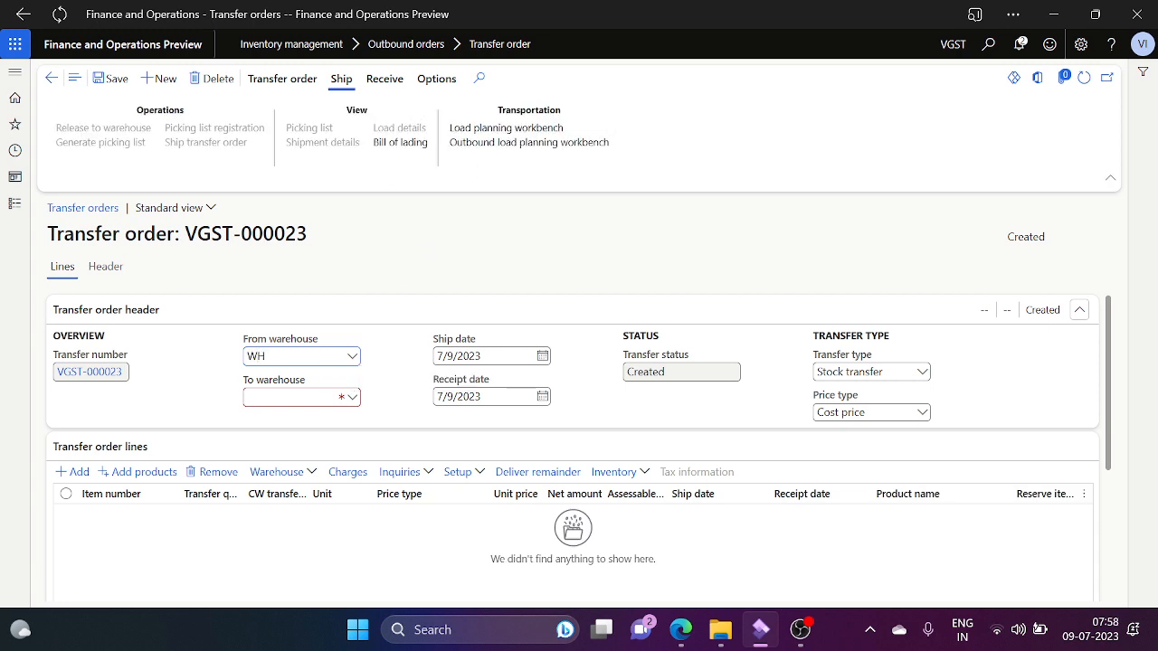
type("2")
key("Tab")
type("WH3")
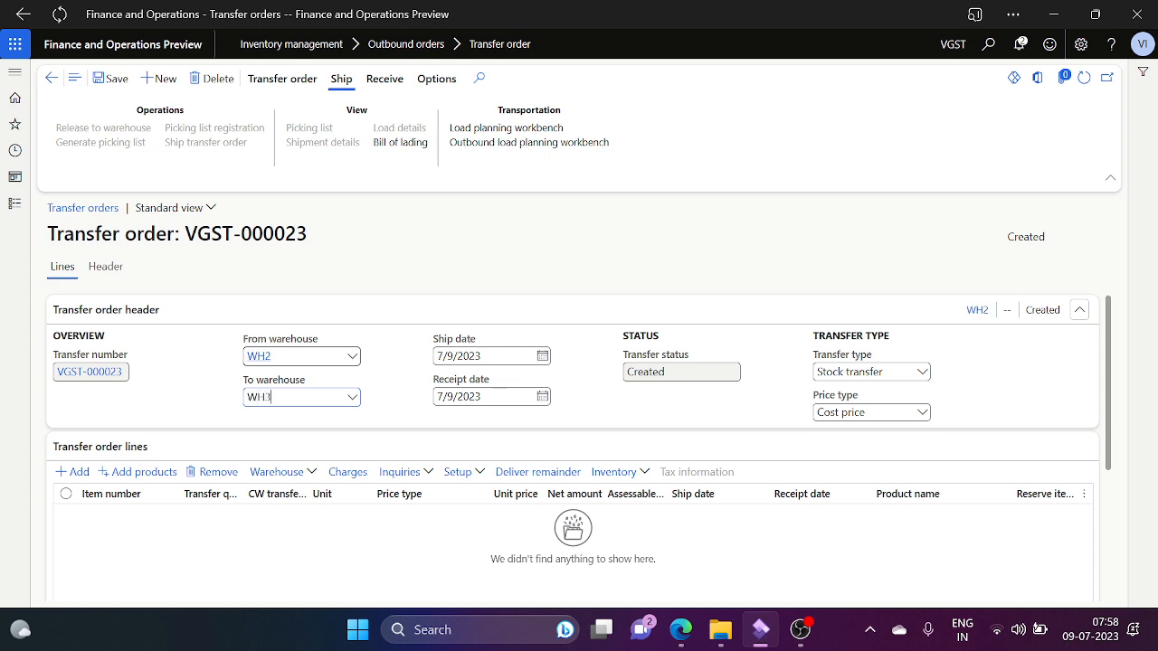
key("Tab")
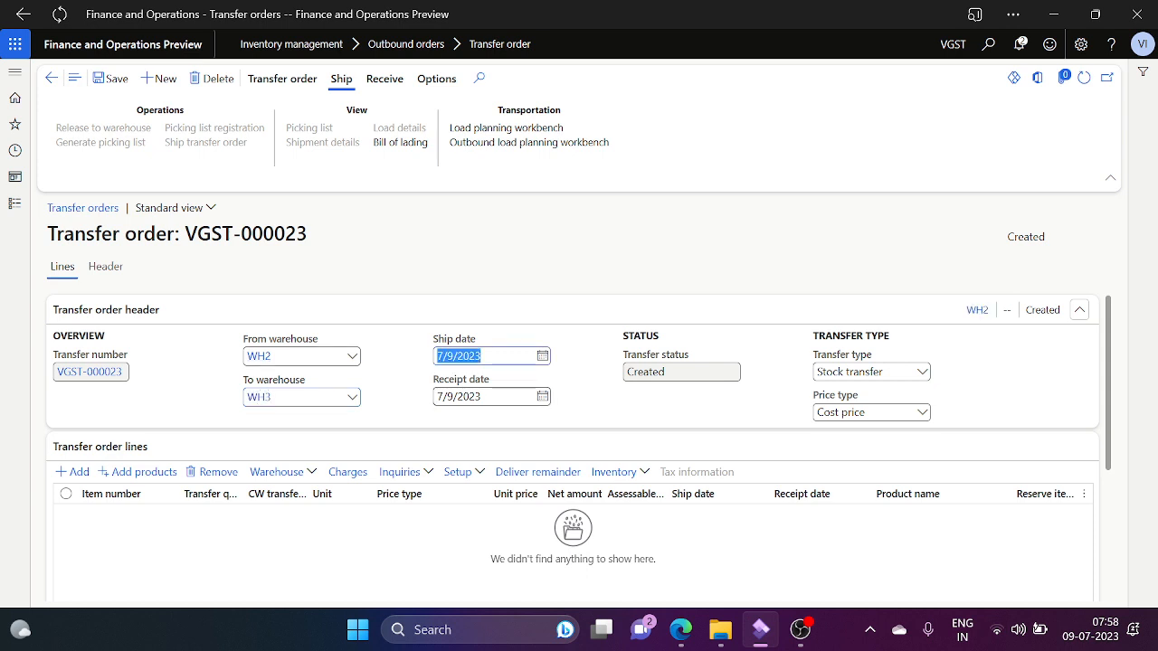
Step: Set Transfer type to Transfer order, leaving the order with no lines
left_click(89, 476)
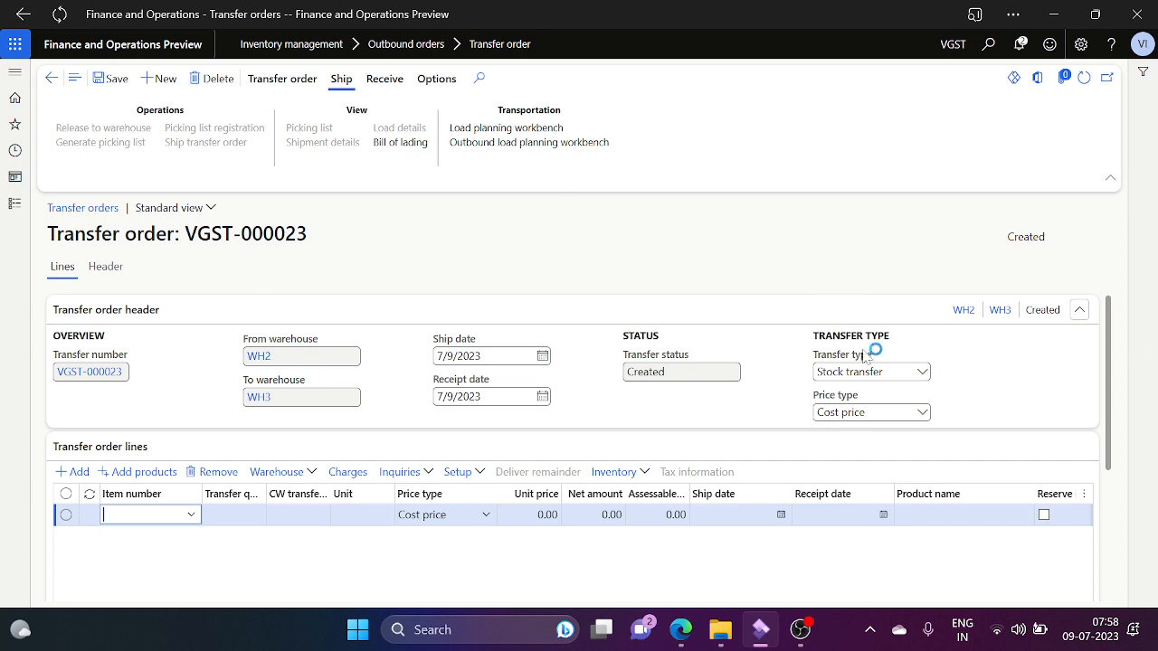
left_click(922, 376)
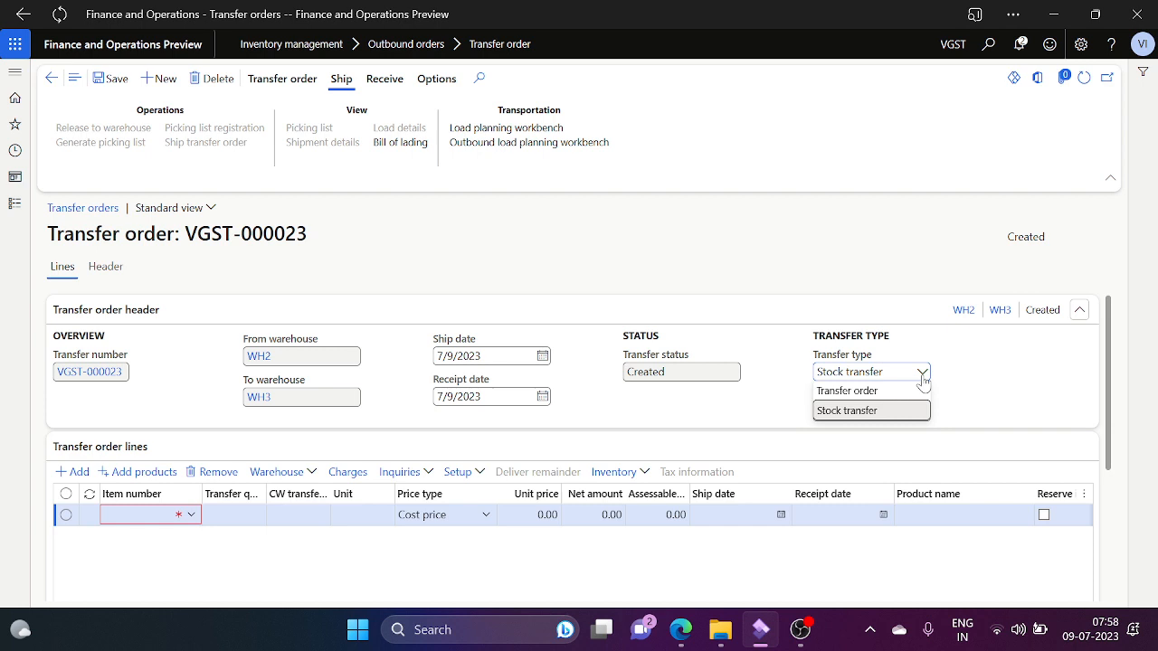
left_click(852, 391)
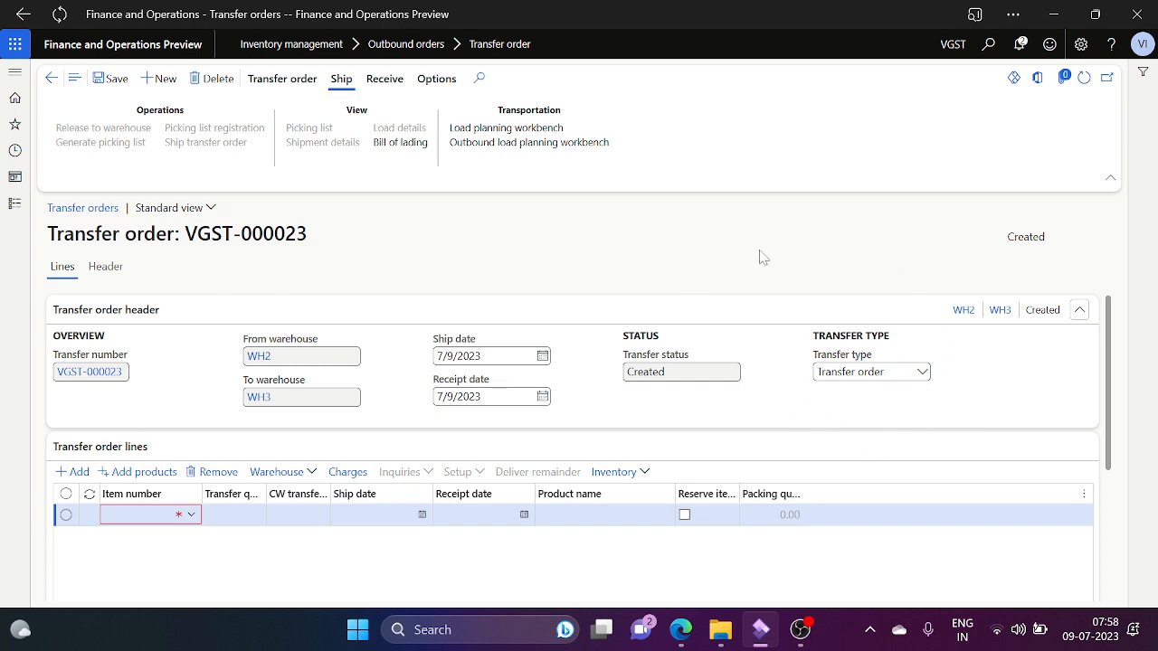
left_click(921, 372)
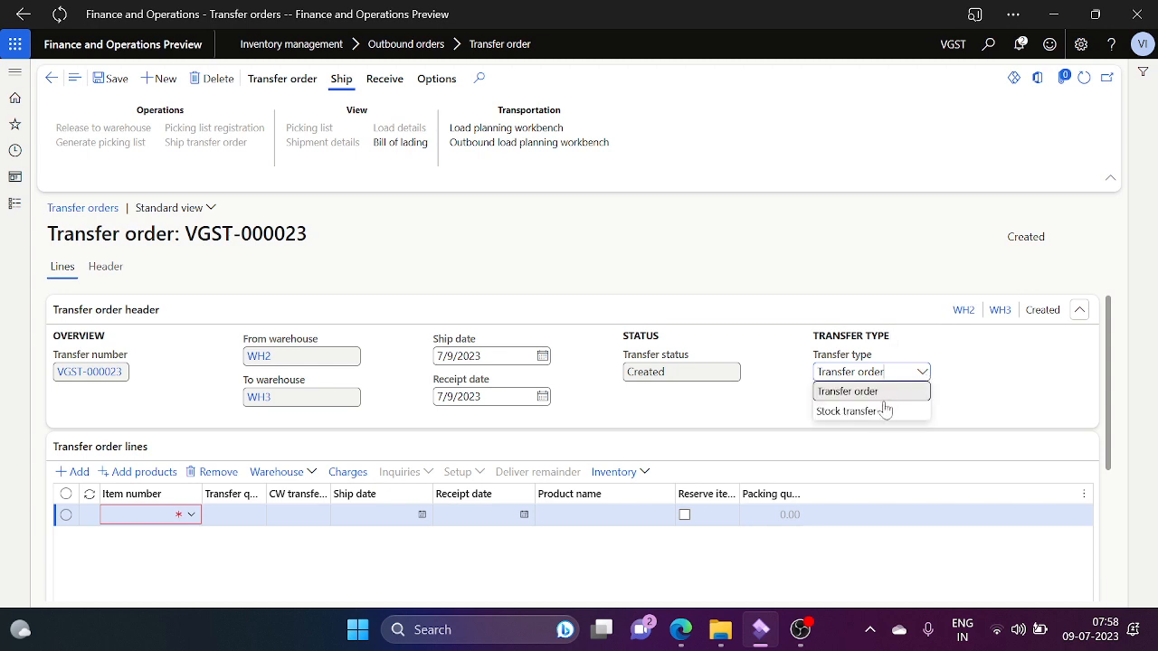
left_click(810, 282)
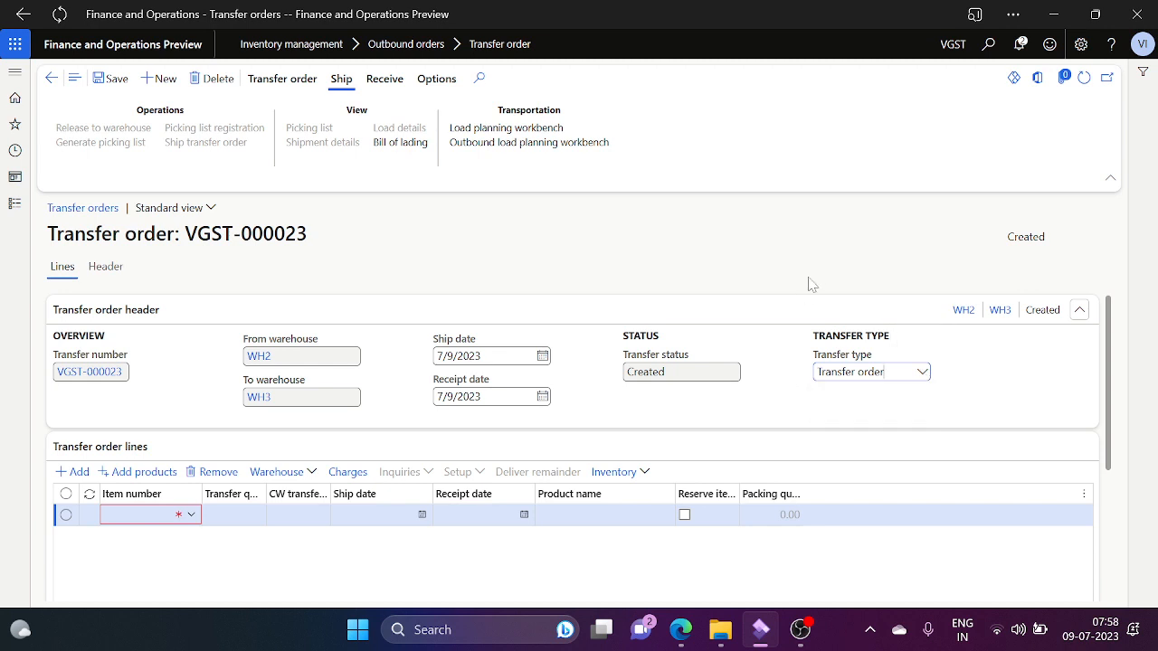
left_click(191, 517)
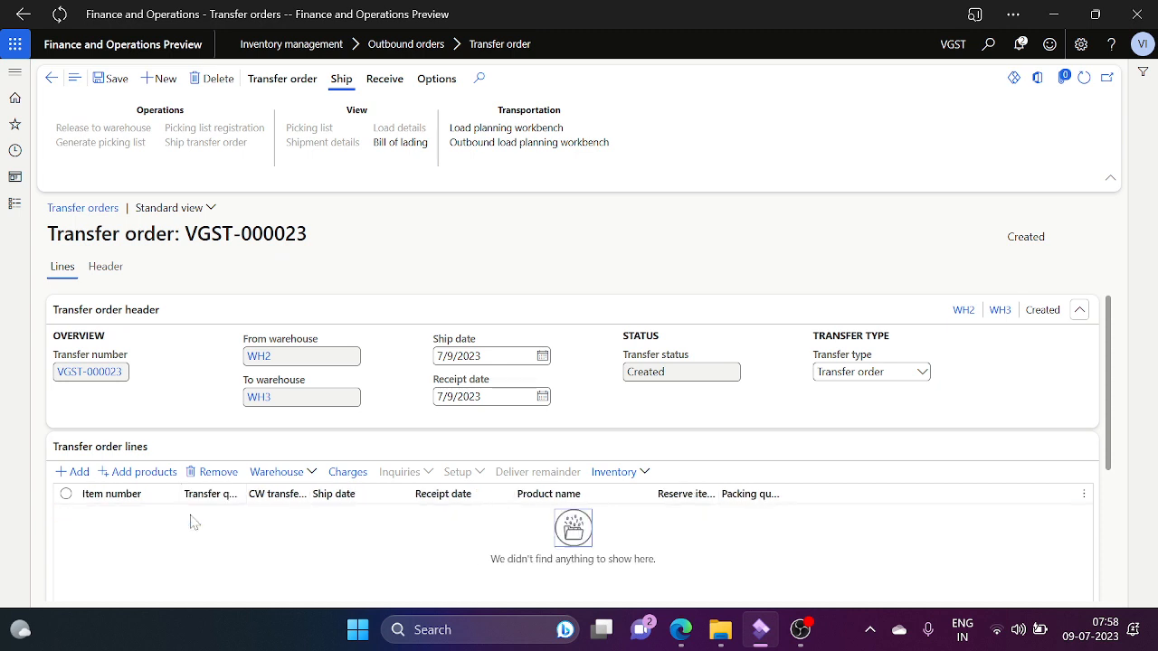
Step: Add a line for Item-00001 (I MAC Laptops) with a transfer quantity of 2
left_click(86, 475)
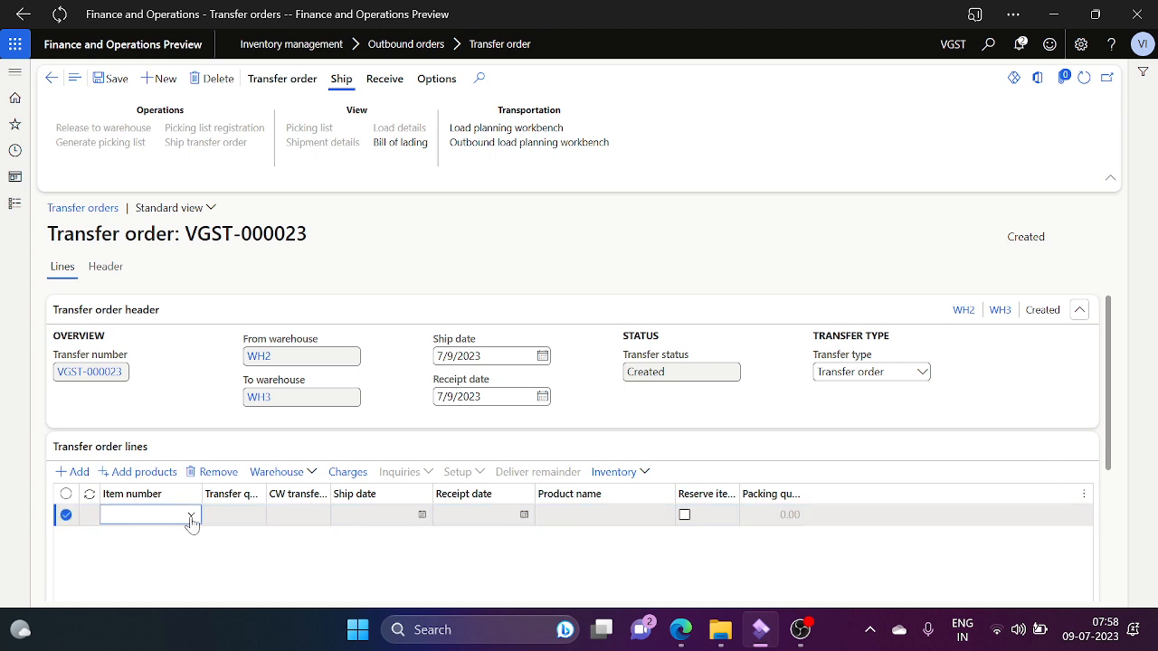
left_click(191, 519)
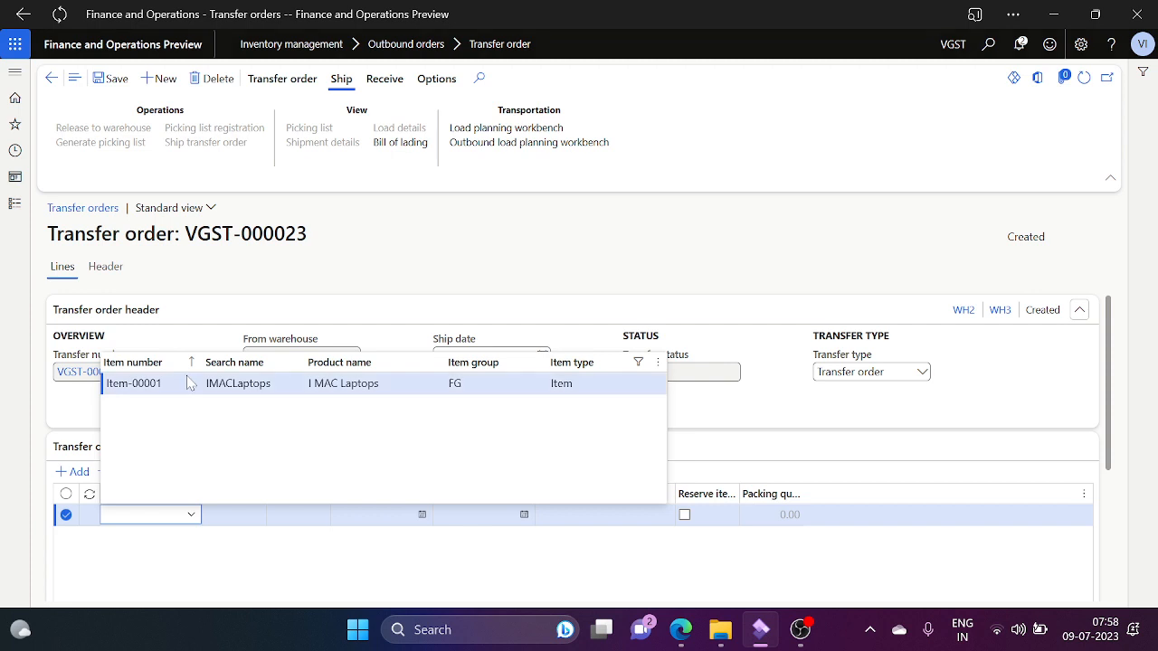
key("Return")
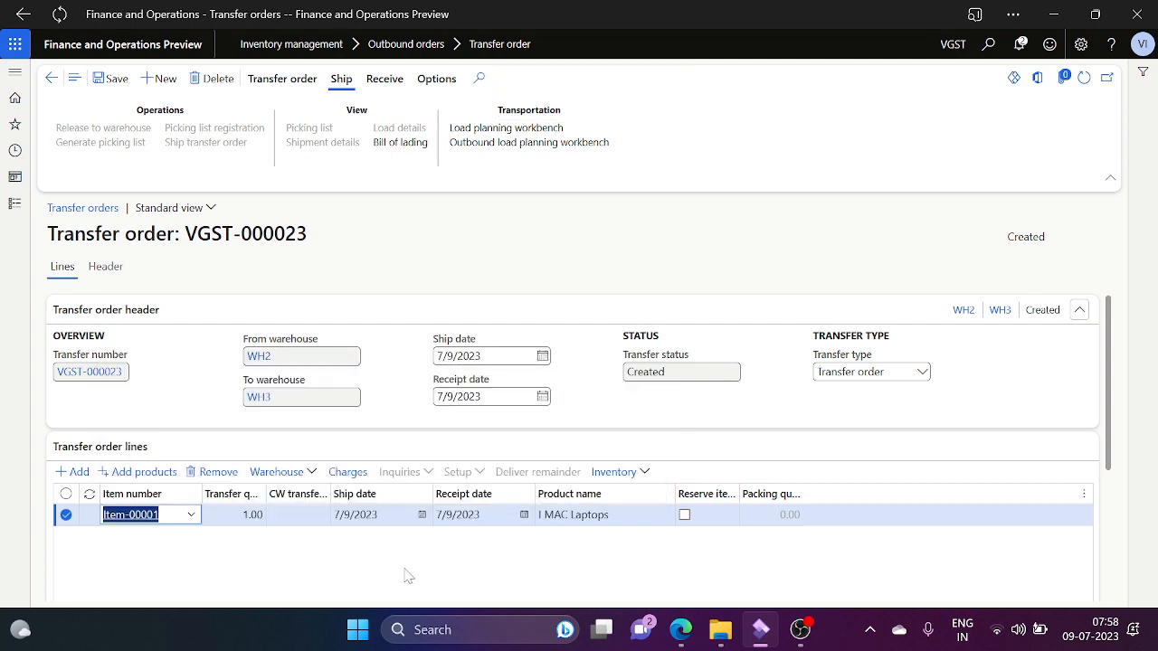
key("Tab")
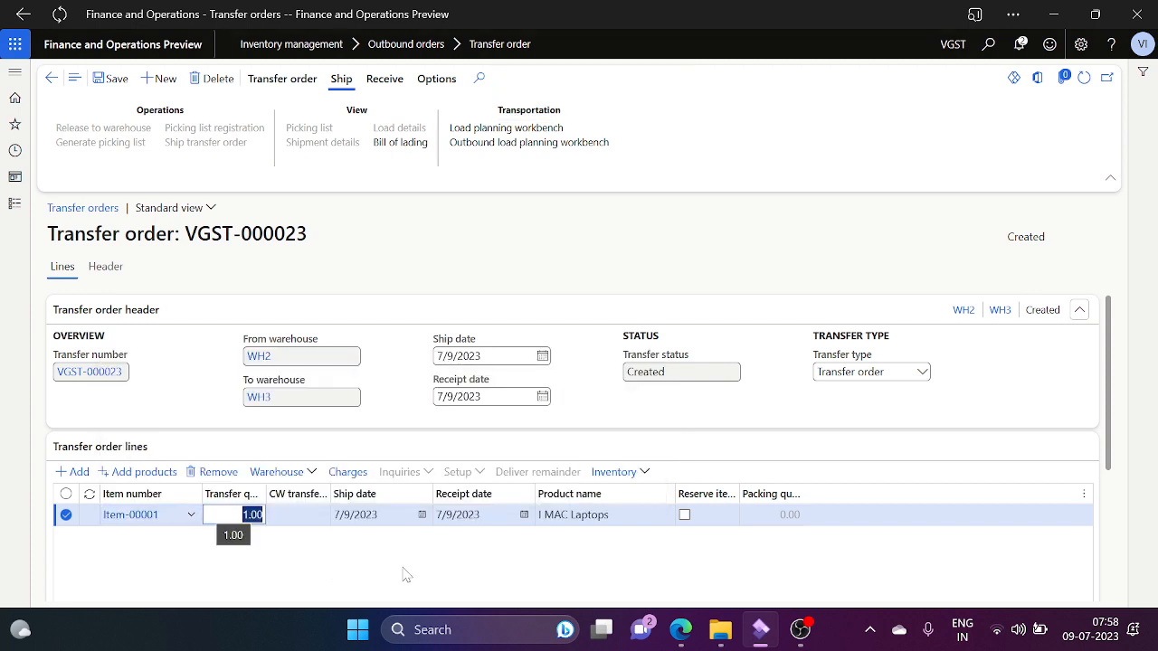
type("2")
key("Tab")
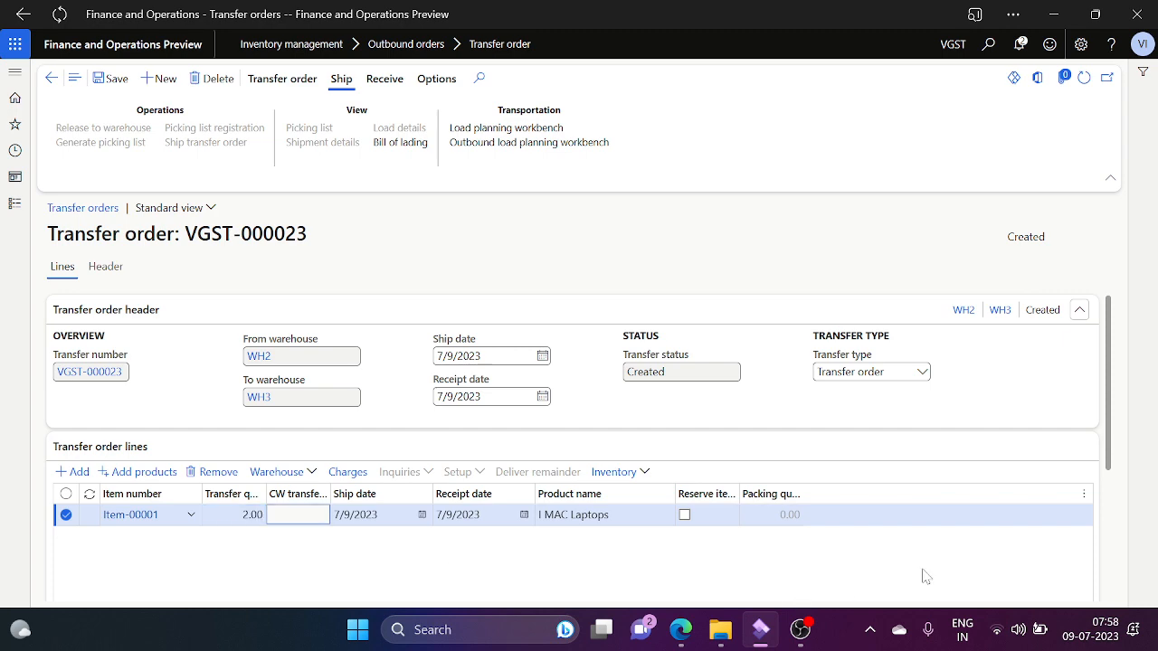
scroll(1112, 538, "down", 1)
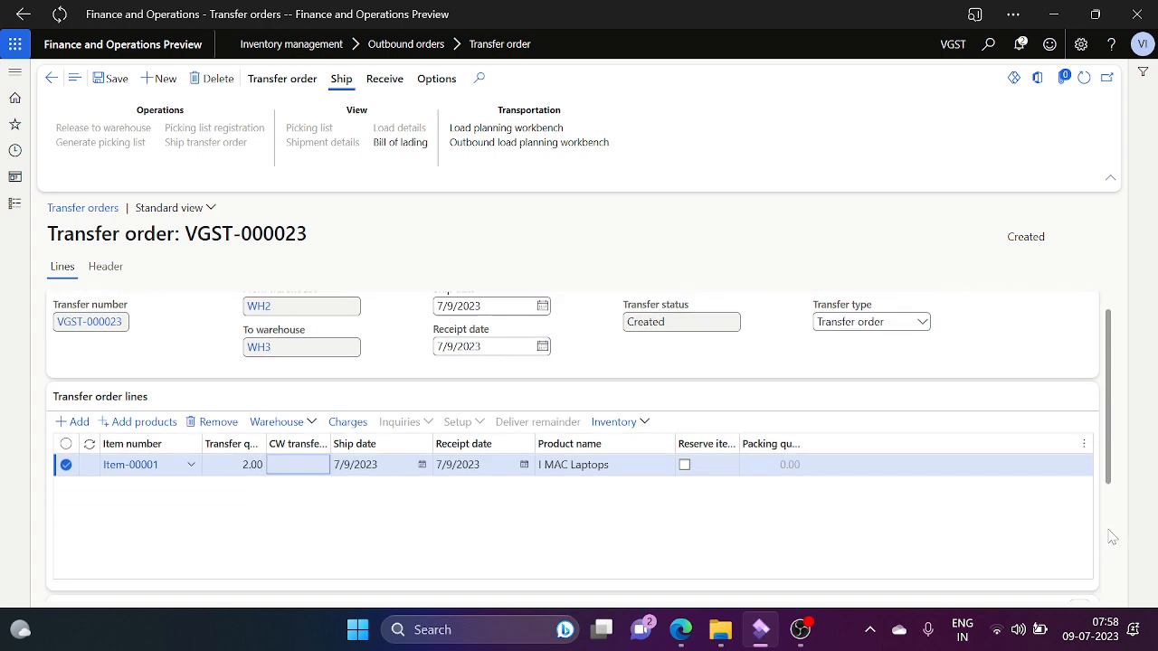
scroll(1113, 538, "down", 3)
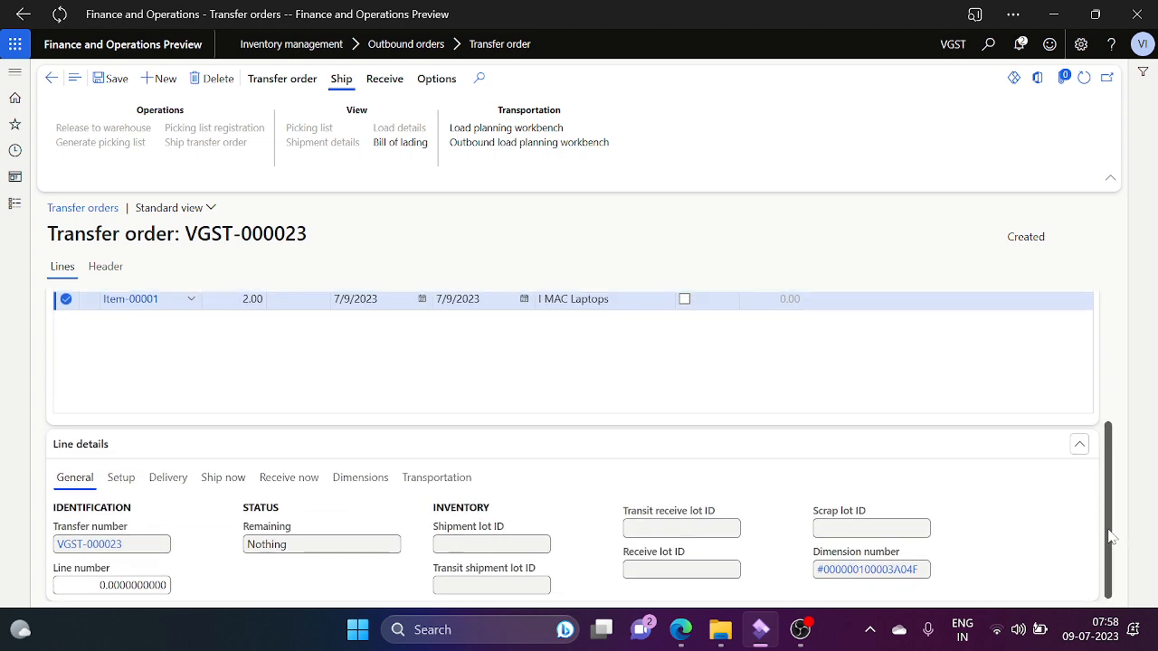
Step: Enter a Ship now quantity of 1 on the Item-00001 line and save the order
left_click(123, 480)
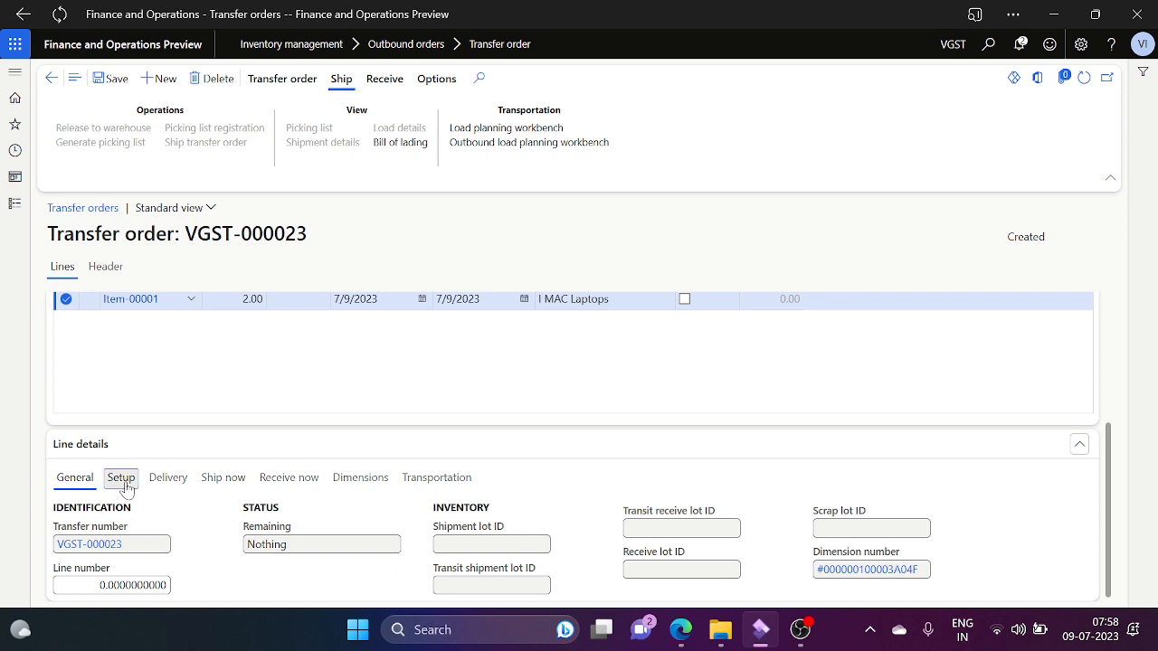
left_click(224, 480)
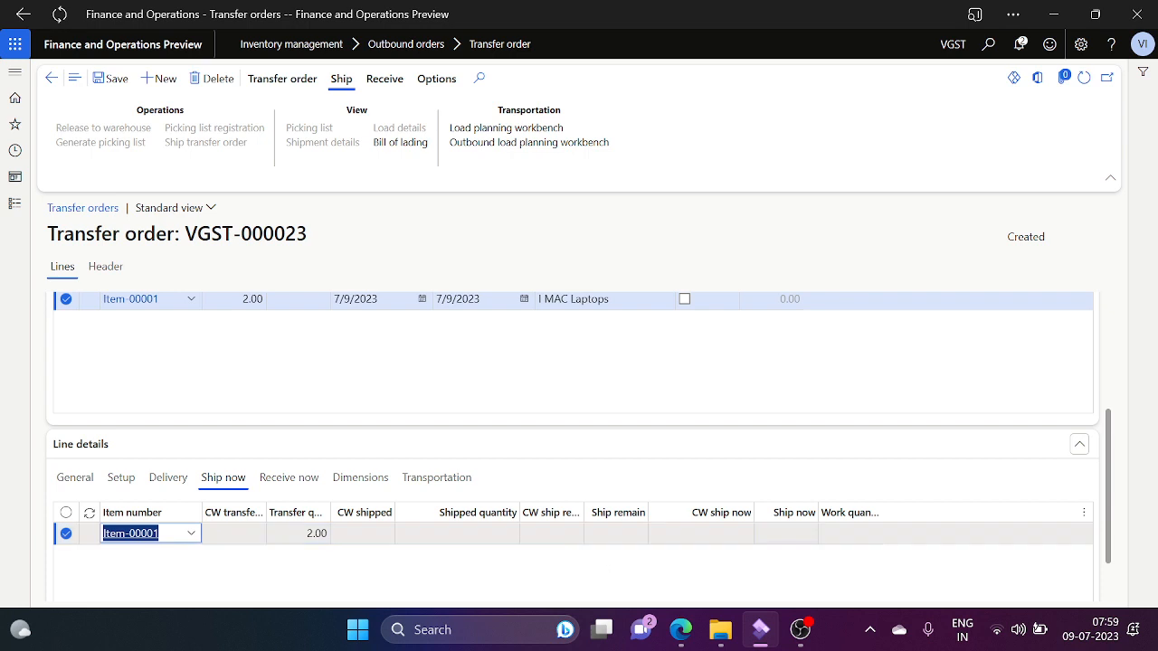
left_click(786, 534)
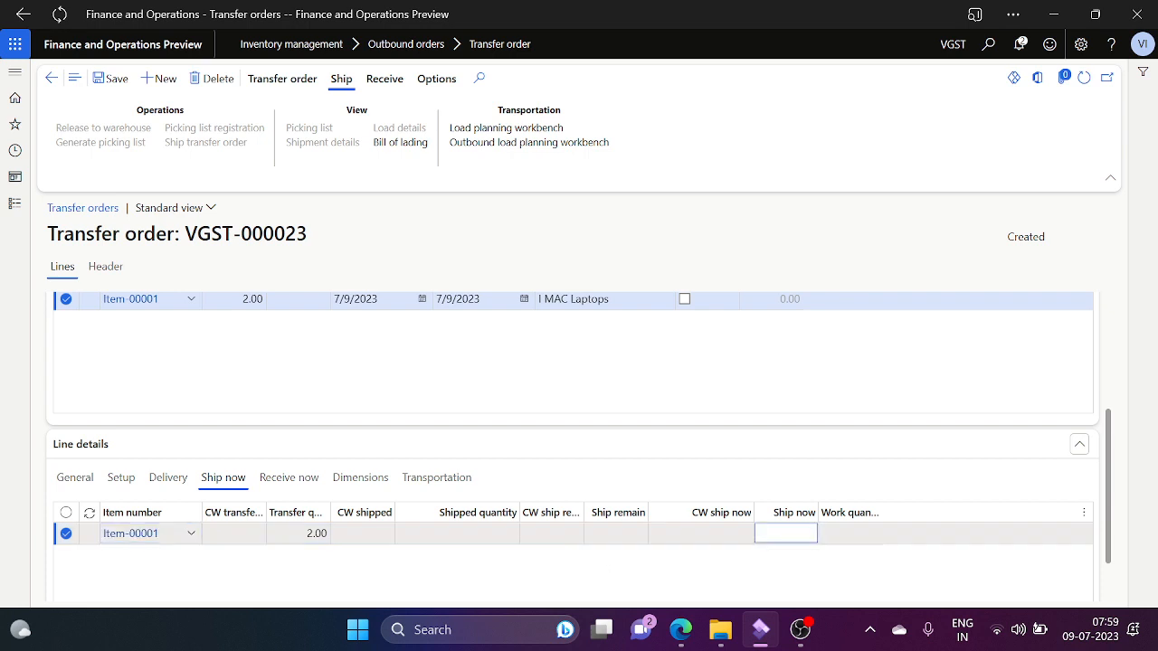
type("1")
key("Tab")
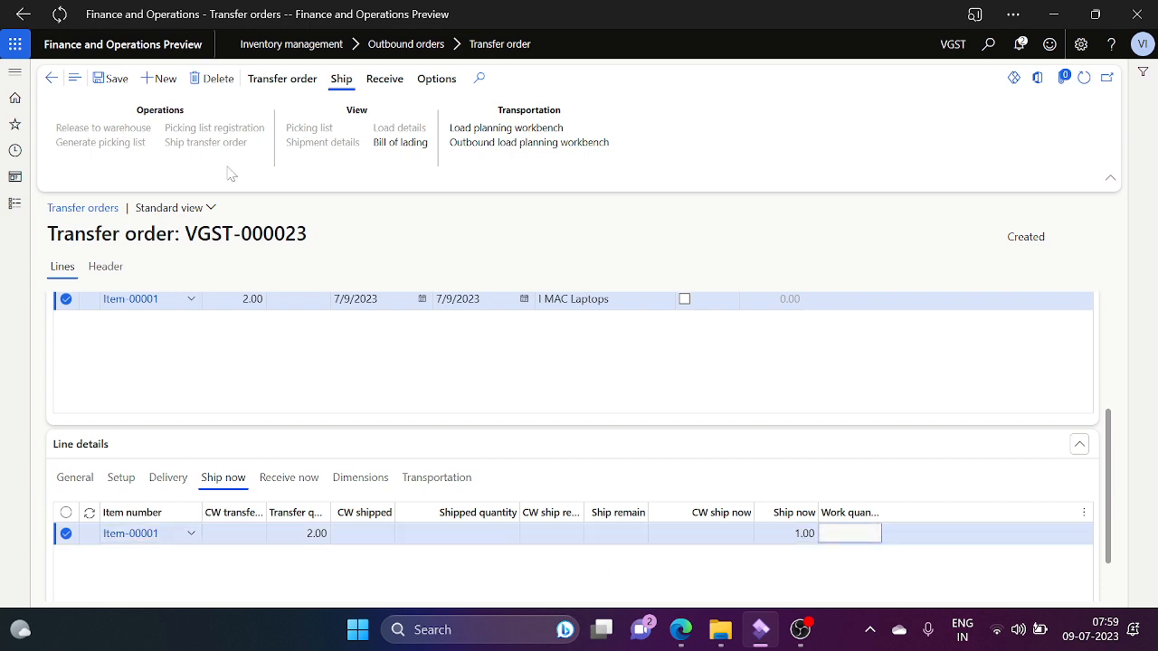
left_click(113, 80)
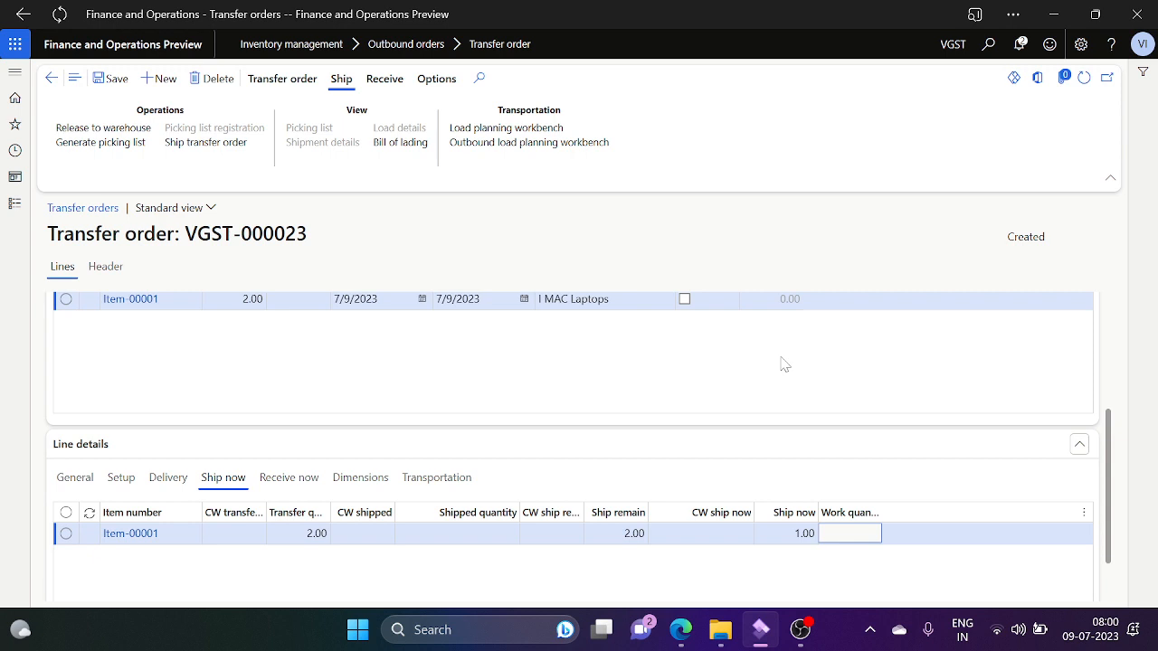
Step: Post a picking list for the ship-now quantity of 1 laptop
left_click(444, 357)
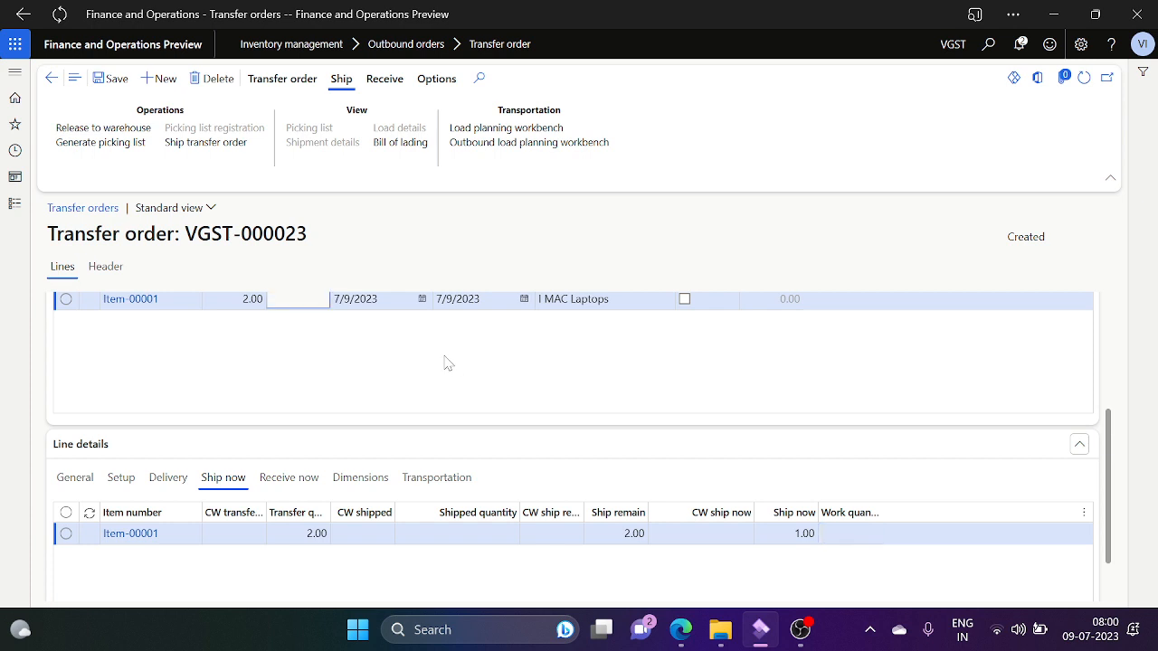
left_click(104, 145)
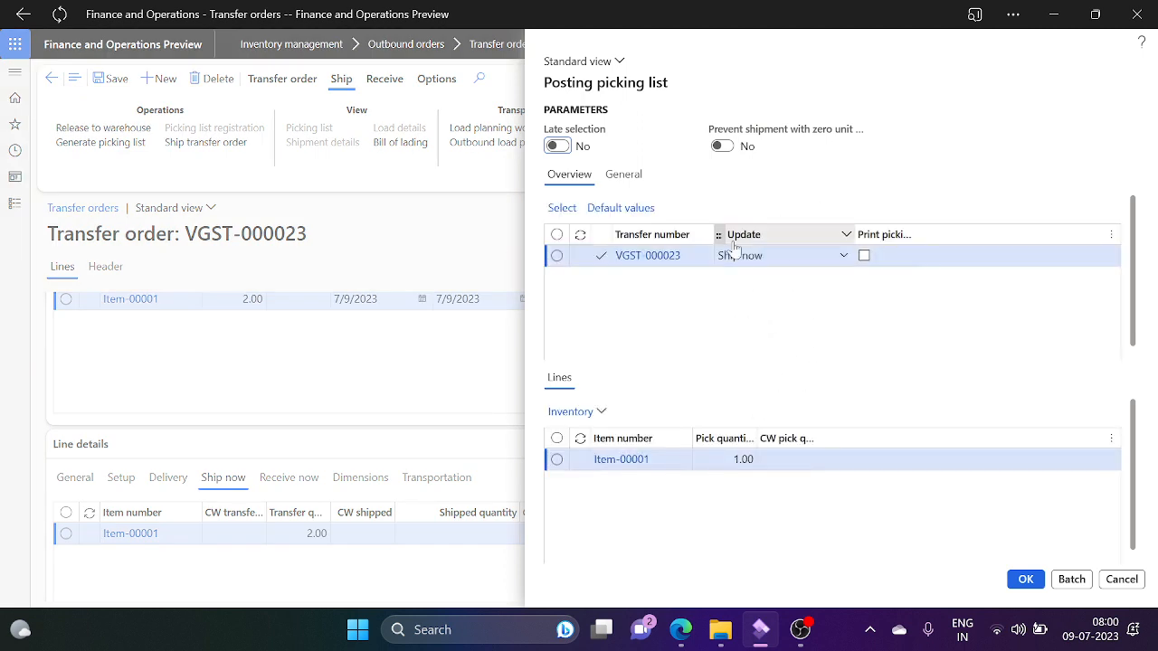
left_click(1025, 579)
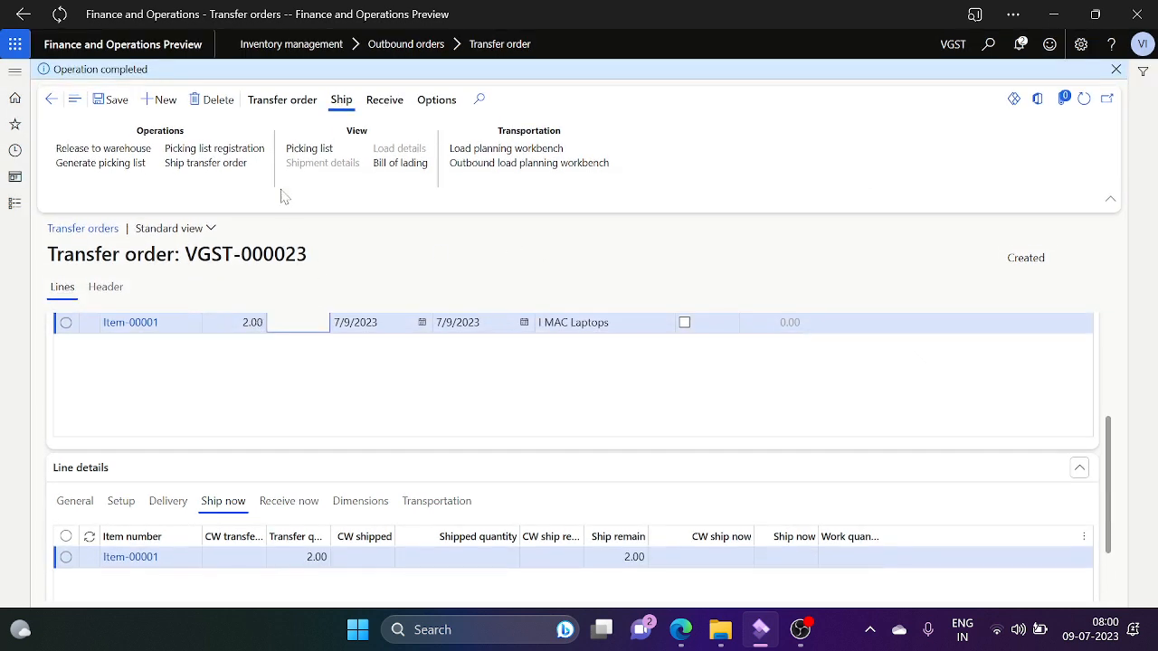
Step: Open the picking list registration for route VGST-000031 and show its Functions menu
left_click(253, 152)
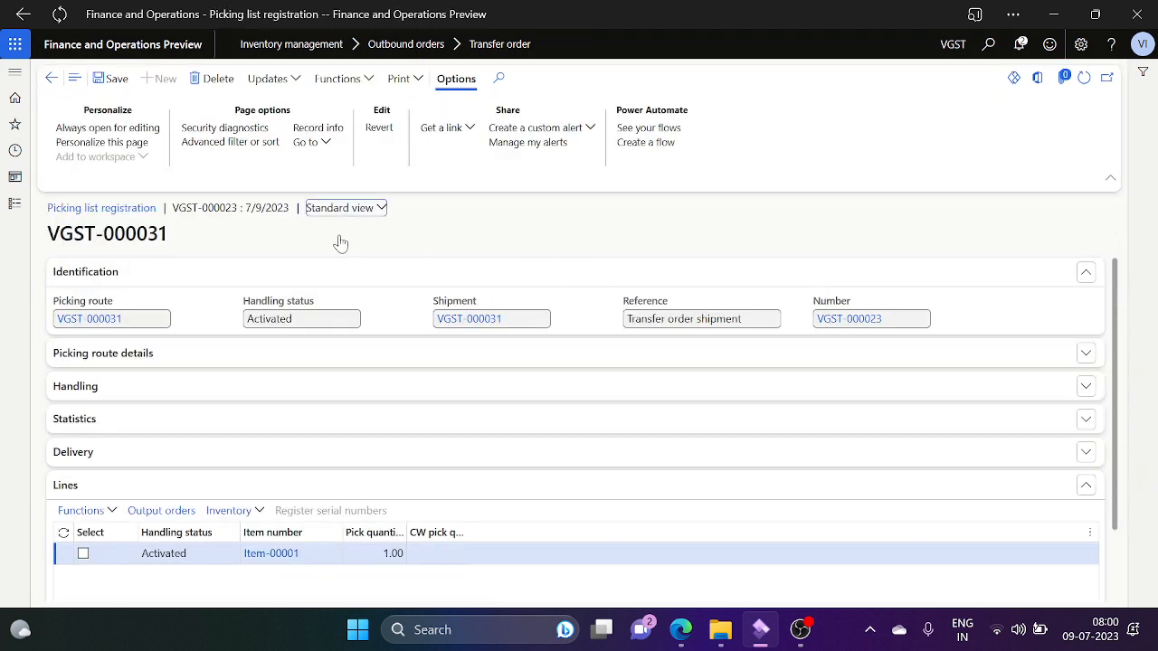
left_click(51, 80)
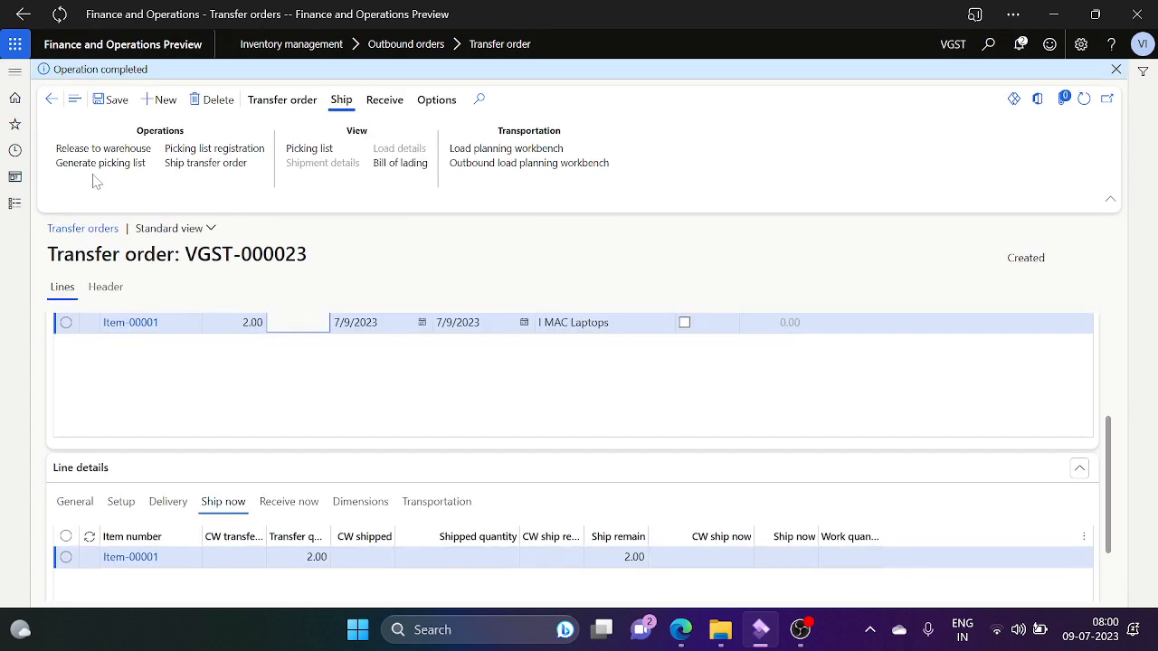
left_click(245, 150)
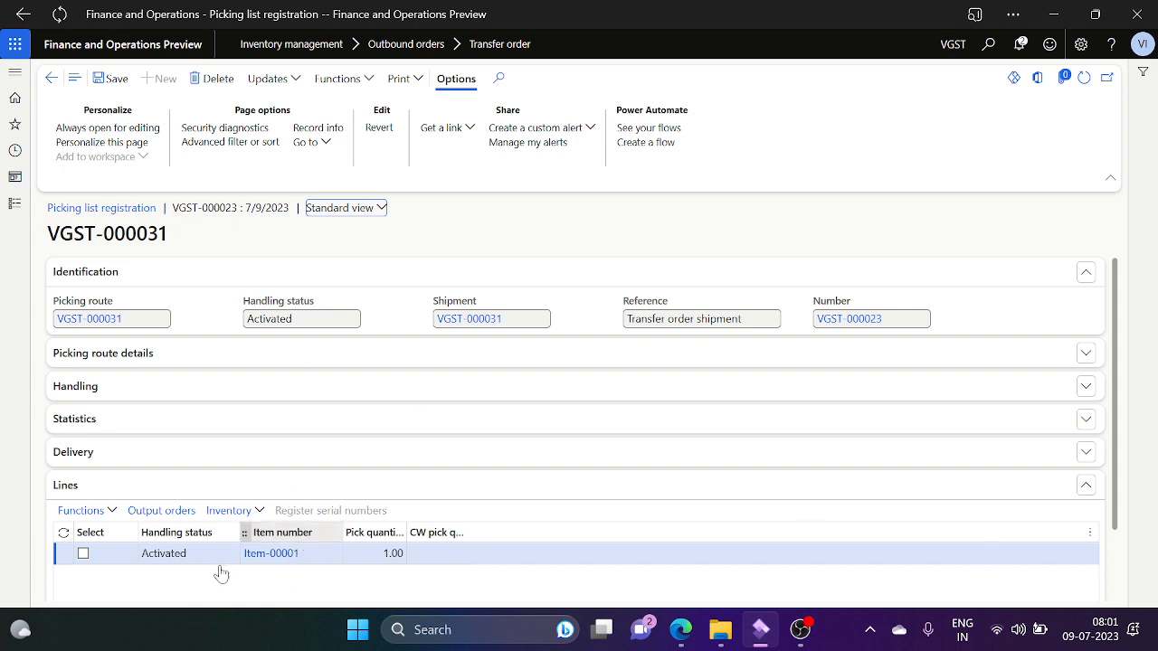
left_click(334, 211)
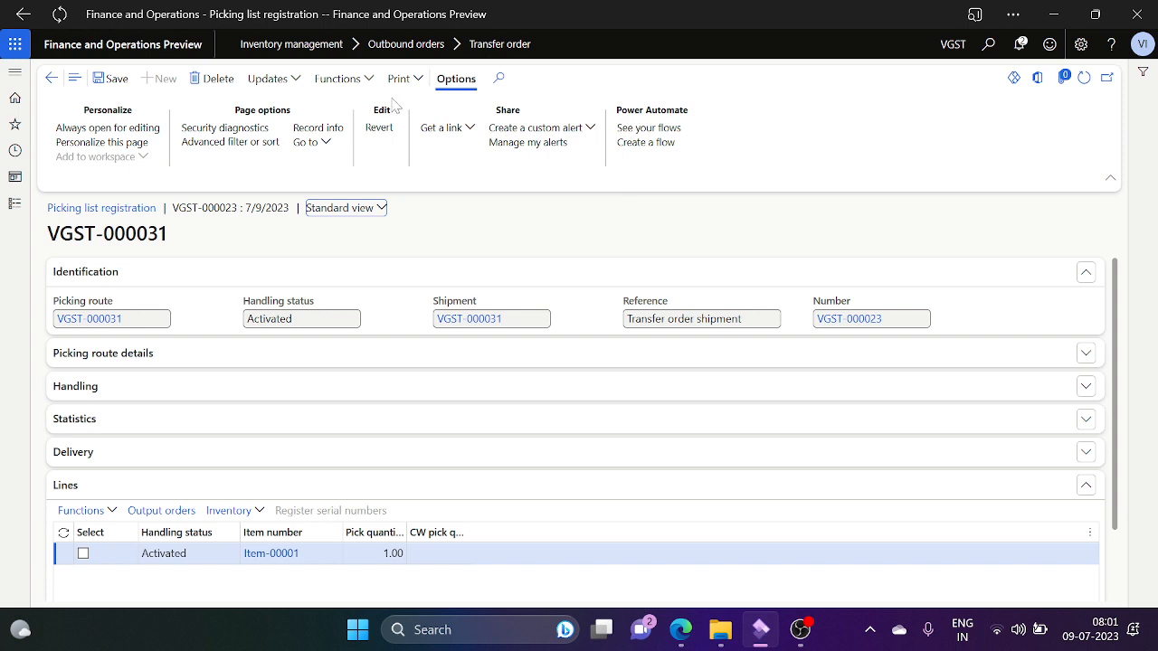
left_click(366, 80)
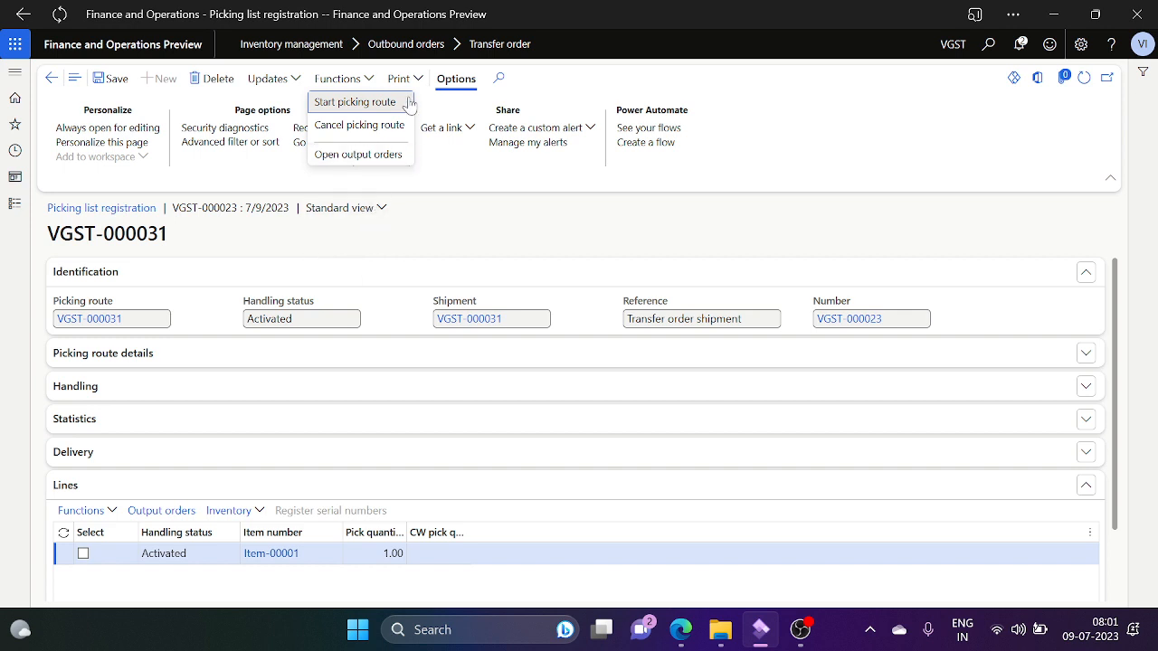
Step: Start route VGST-000031, register all lines as picked with Update all, and return to the order
left_click(373, 104)
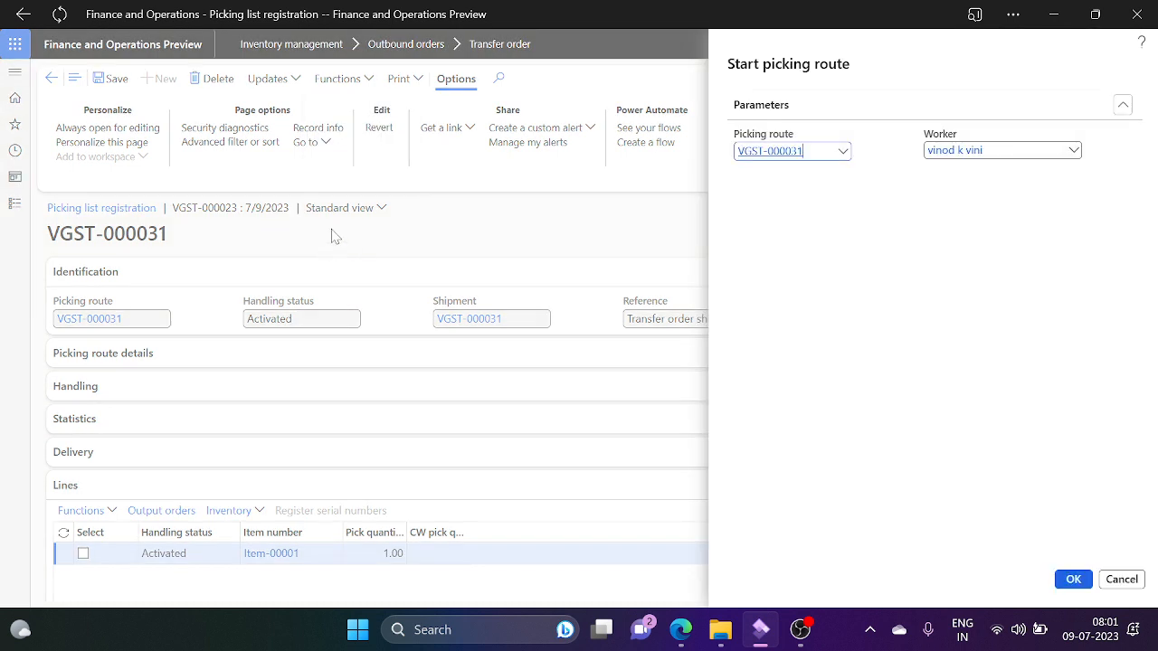
left_click(1073, 580)
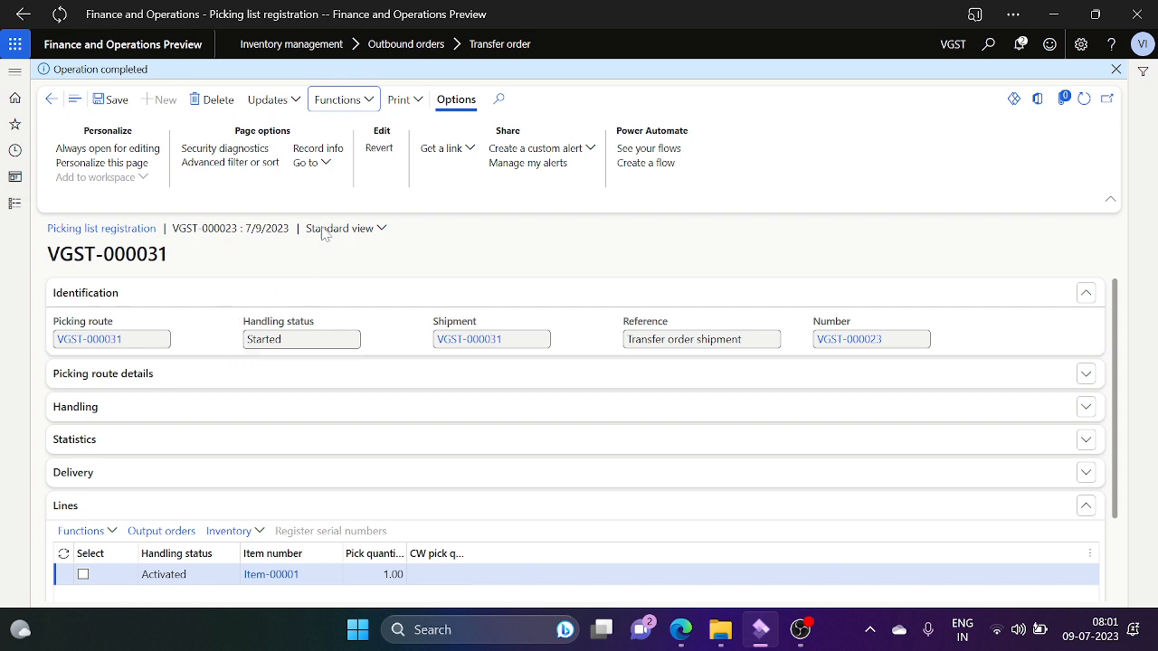
left_click(295, 100)
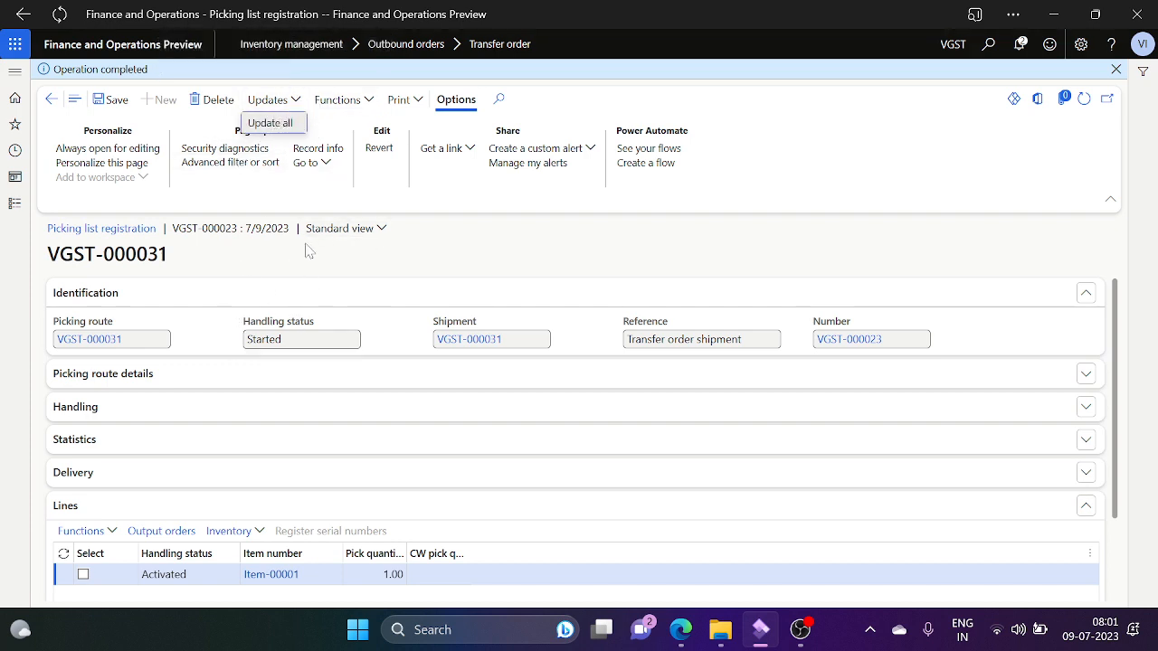
left_click(274, 124)
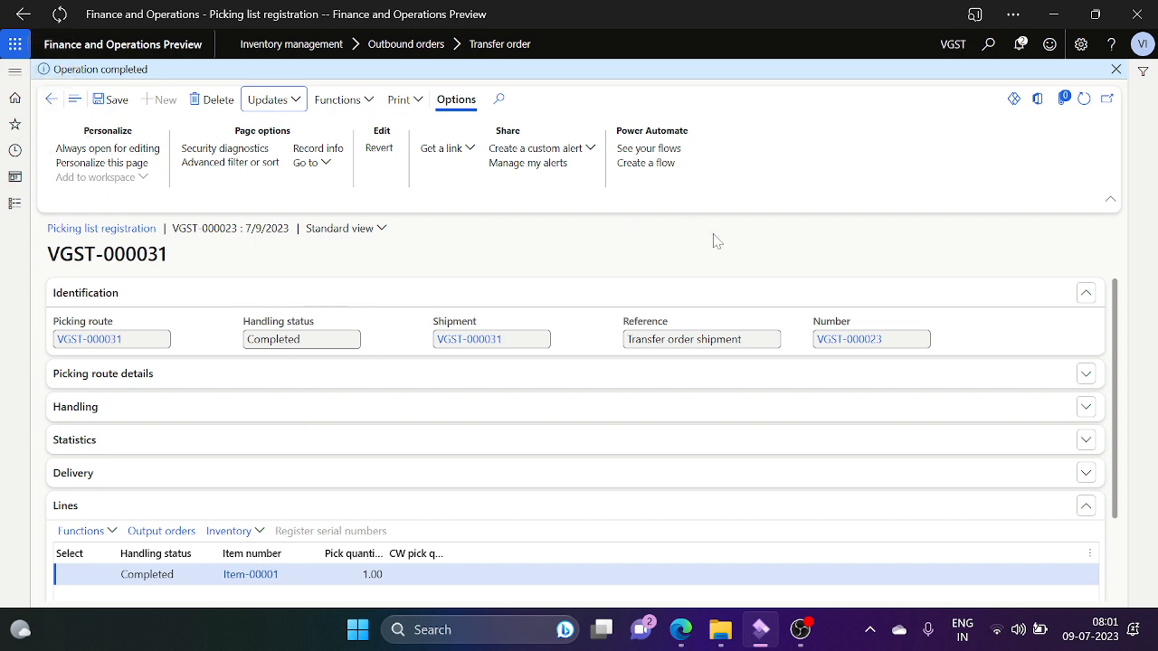
left_click(51, 100)
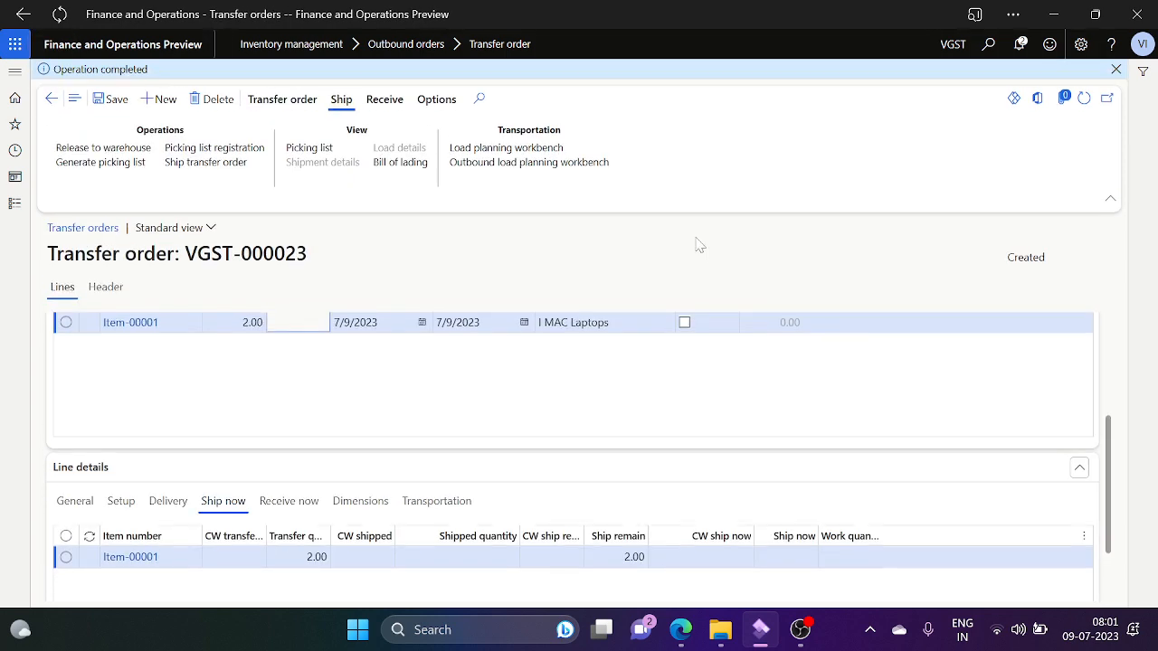
Step: Post the shipment with Update set to Picked quantity, then check the shipped and remaining quantities
left_click(230, 167)
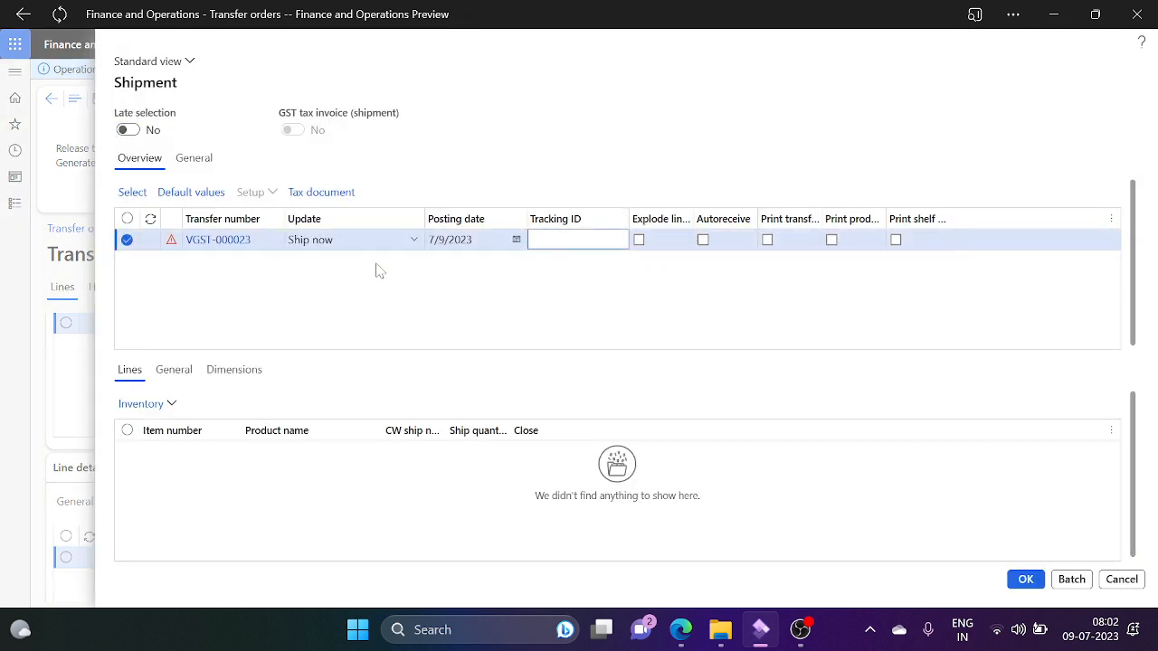
left_click(413, 241)
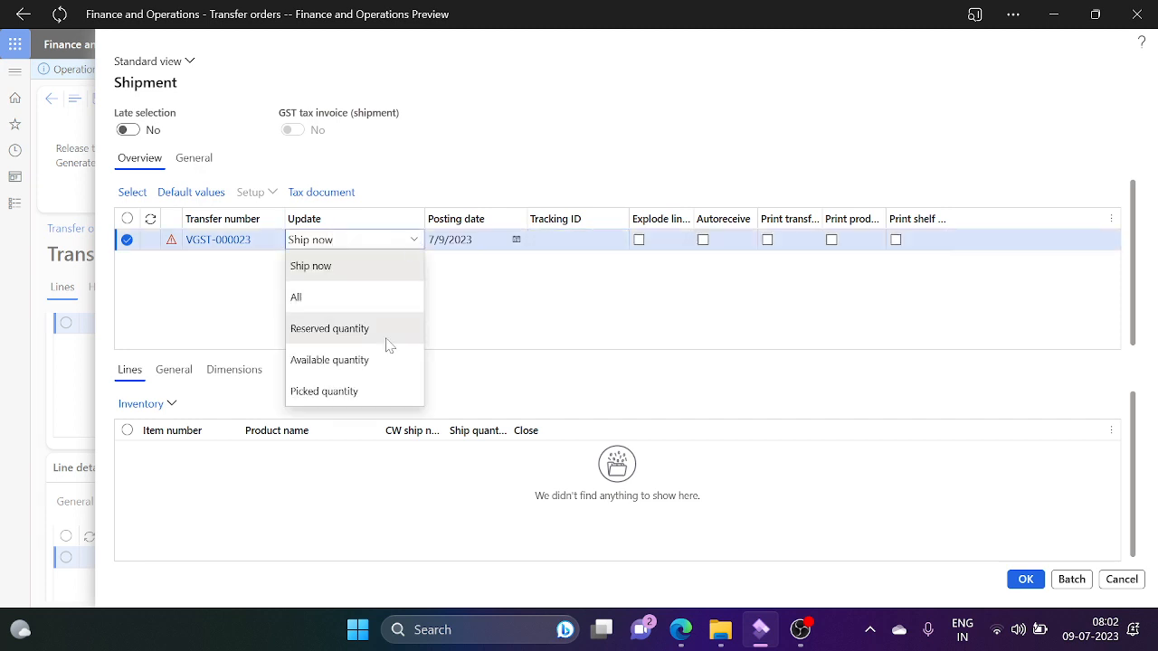
left_click(344, 389)
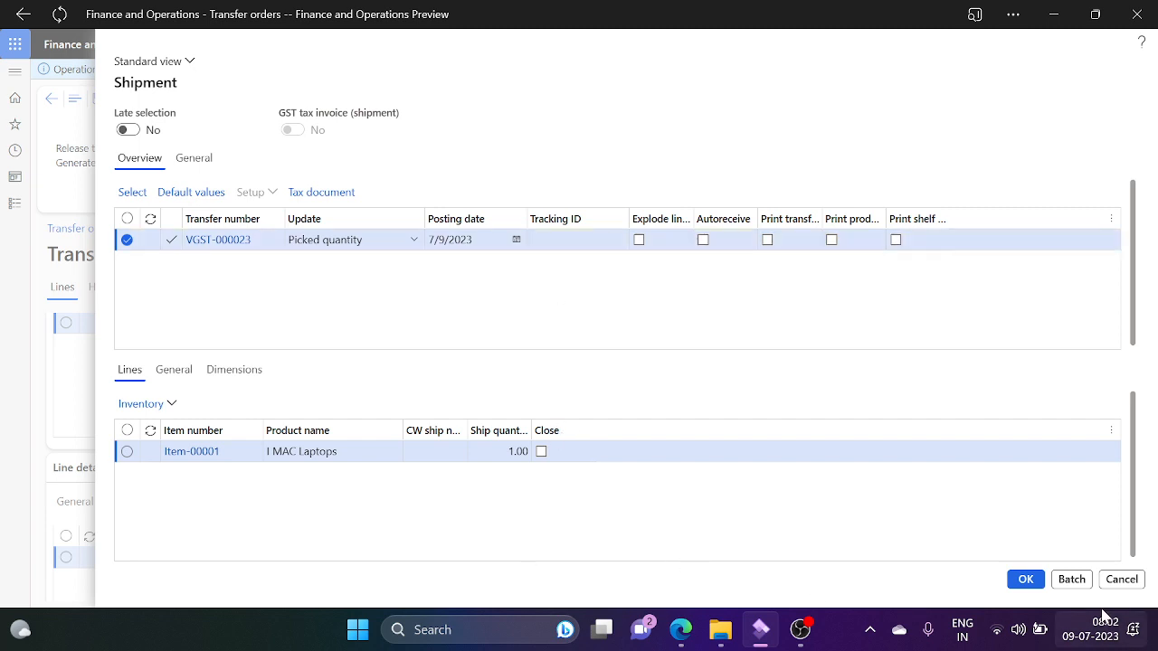
left_click(1025, 584)
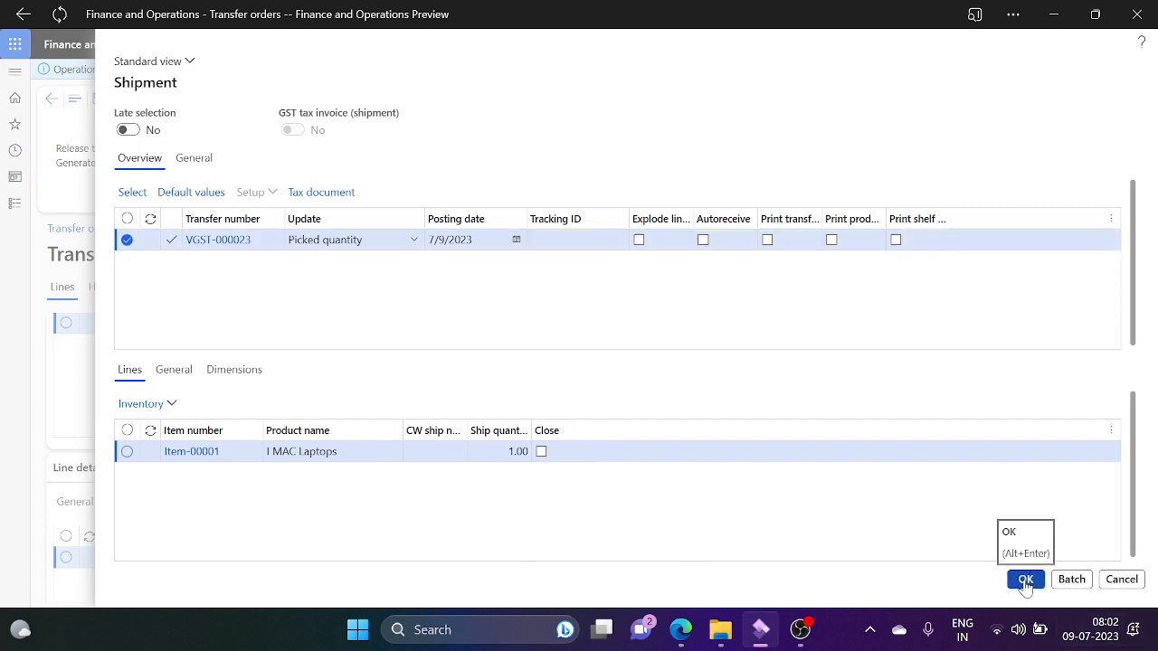
left_click(1025, 584)
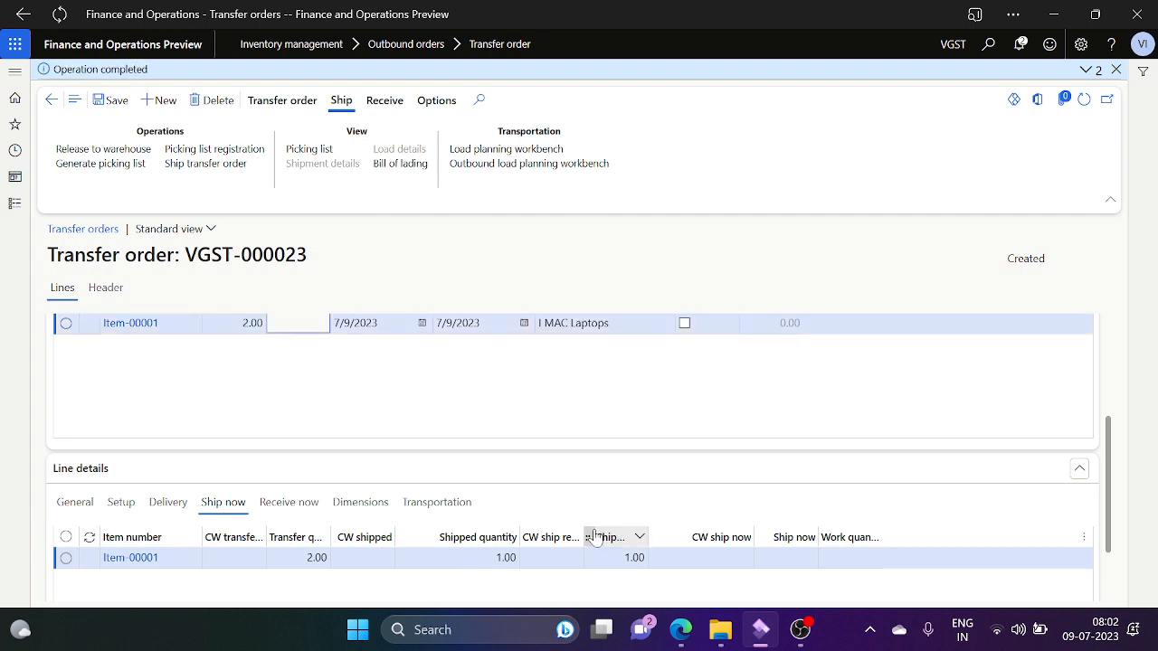
left_click(615, 557)
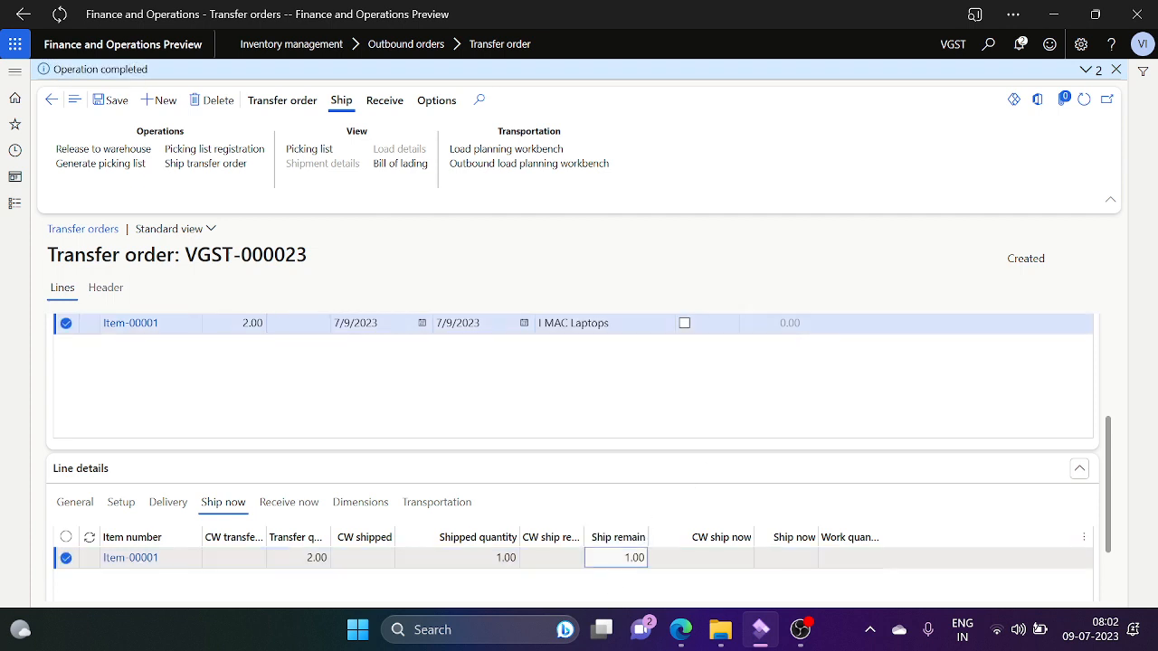
left_click(493, 558)
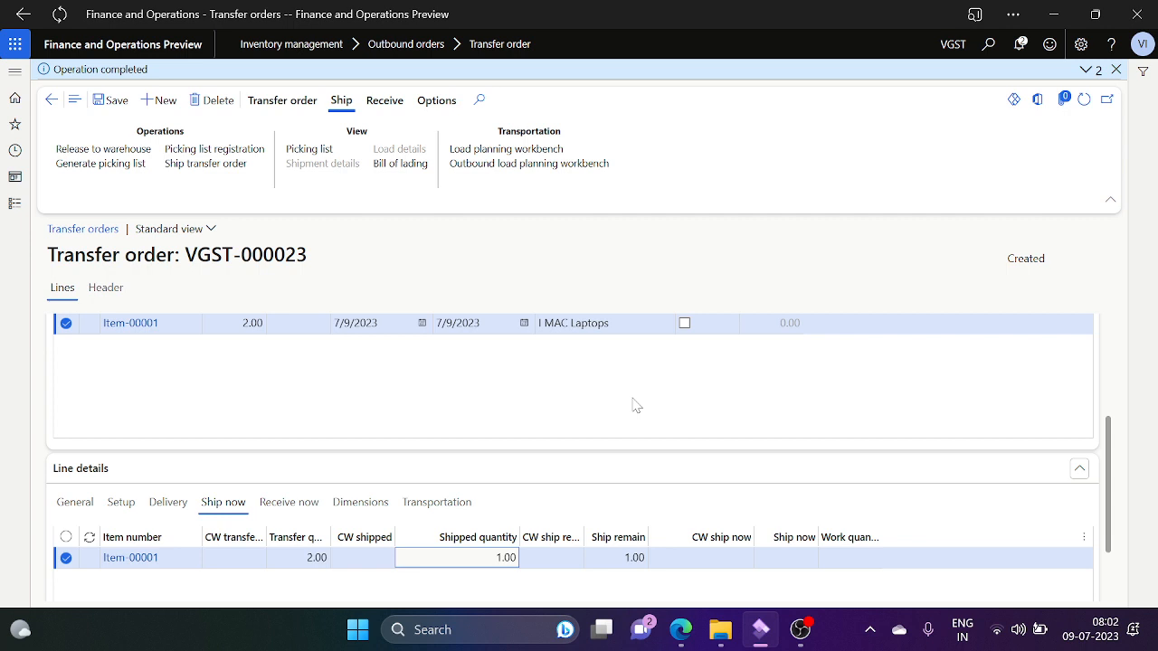
left_click(1115, 364)
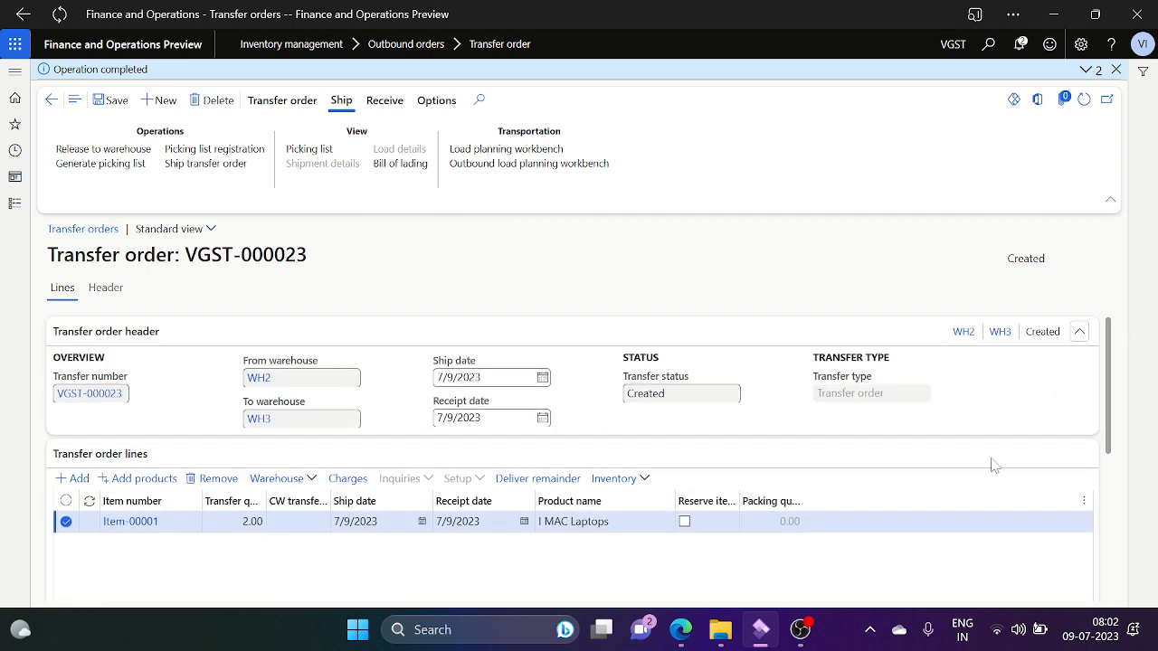
left_click(1081, 334)
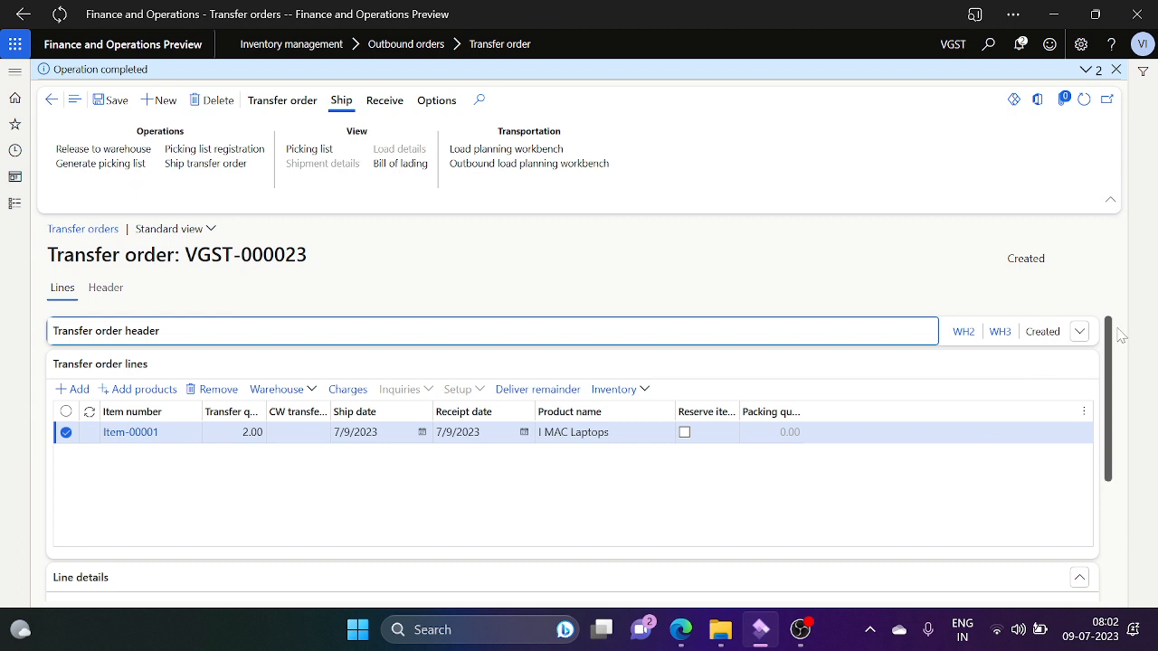
left_click(1079, 333)
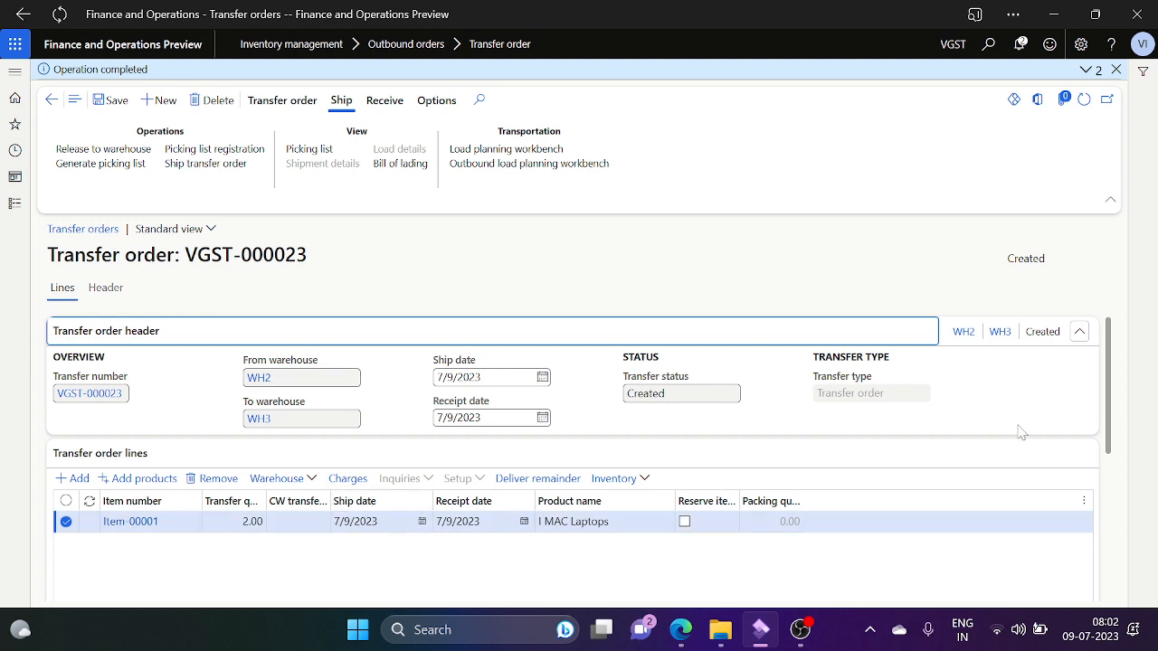
left_click(1080, 333)
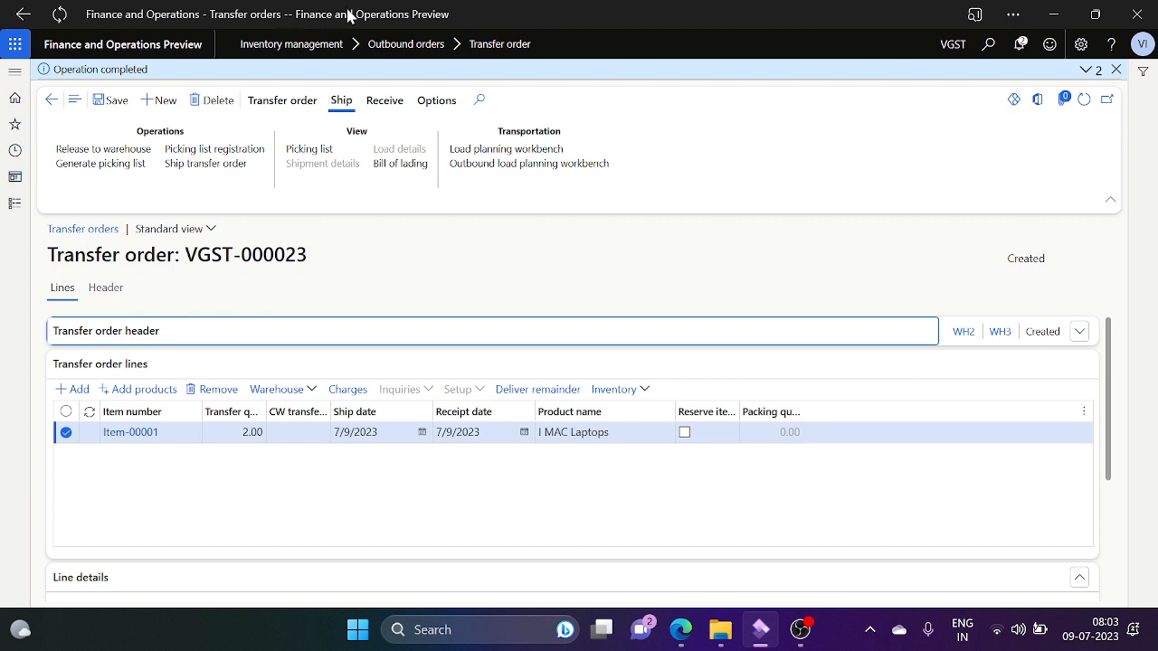
Step: Post receipt of the 1.00 shipped laptop against VGST-000023's shipment voucher
left_click(384, 101)
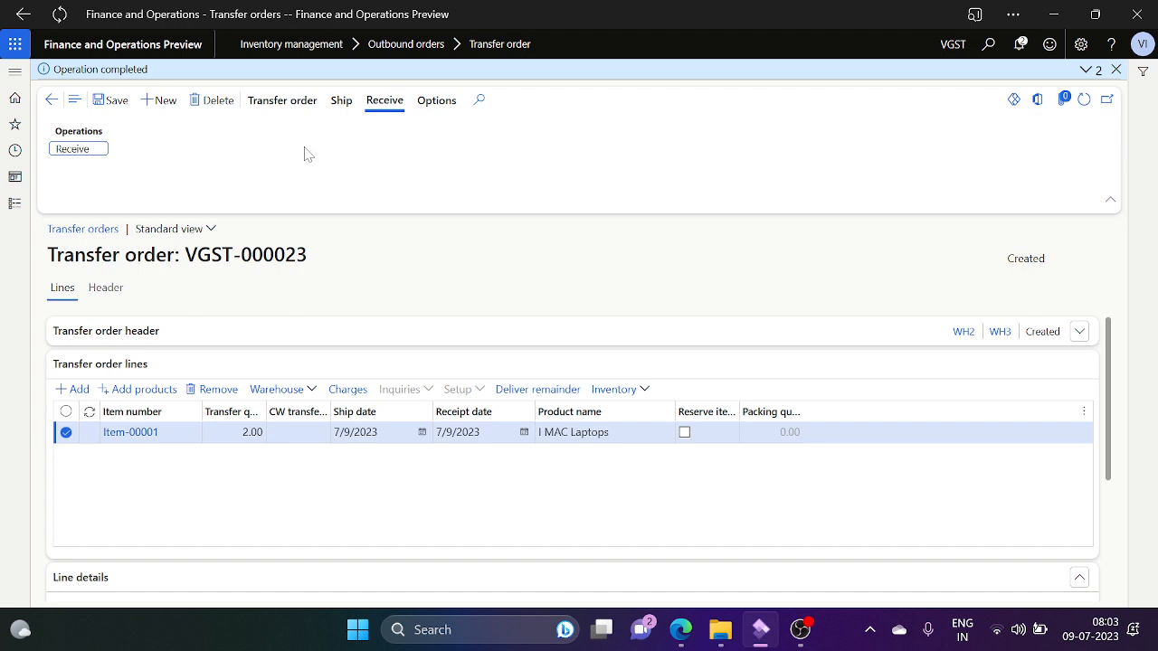
left_click(79, 152)
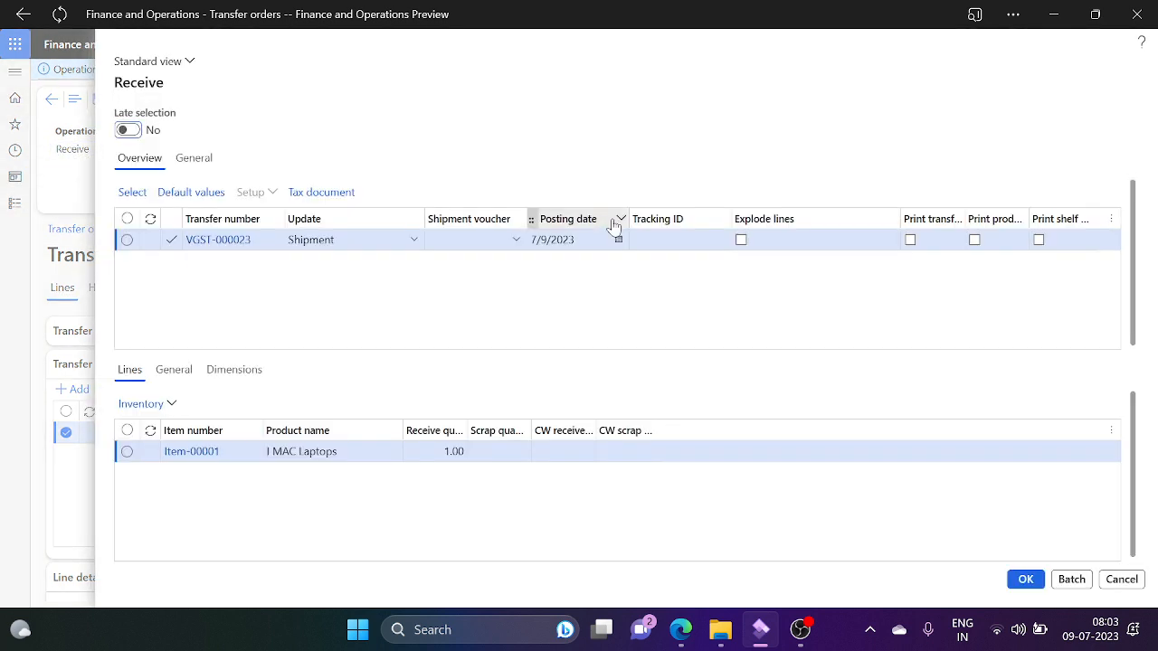
left_click(512, 253)
left_click(515, 245)
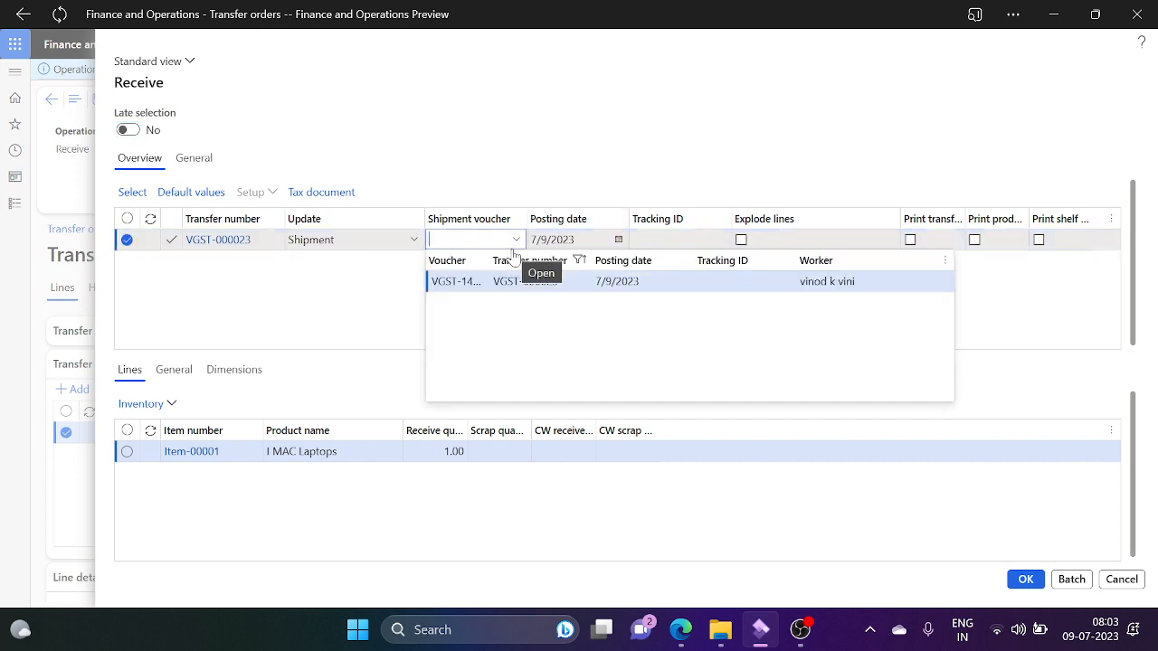
left_click(456, 282)
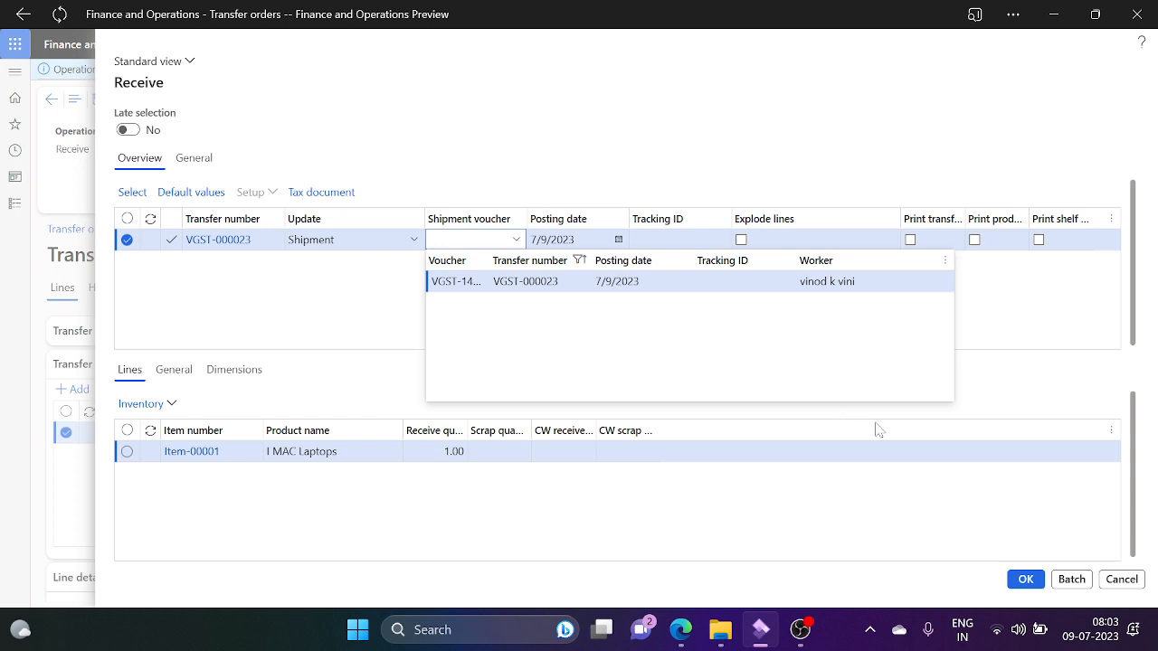
left_click(1026, 579)
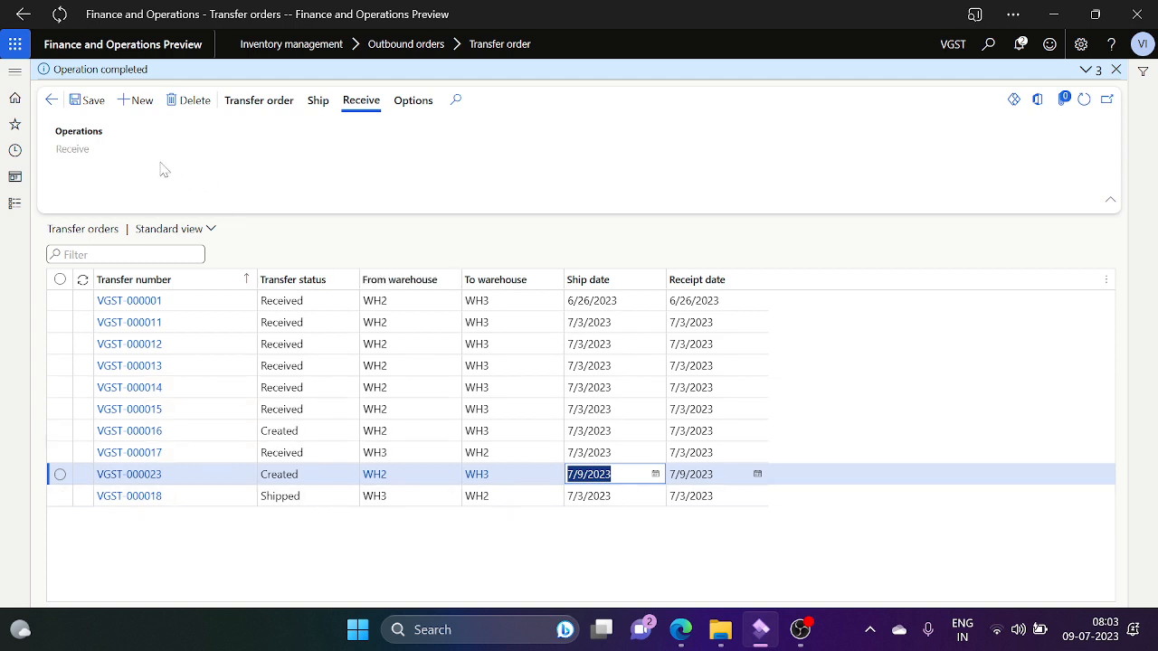
Step: Open VGST-000023 and cancel the line's remaining 1.00 through Deliver remainder
left_click(282, 106)
left_click(129, 475)
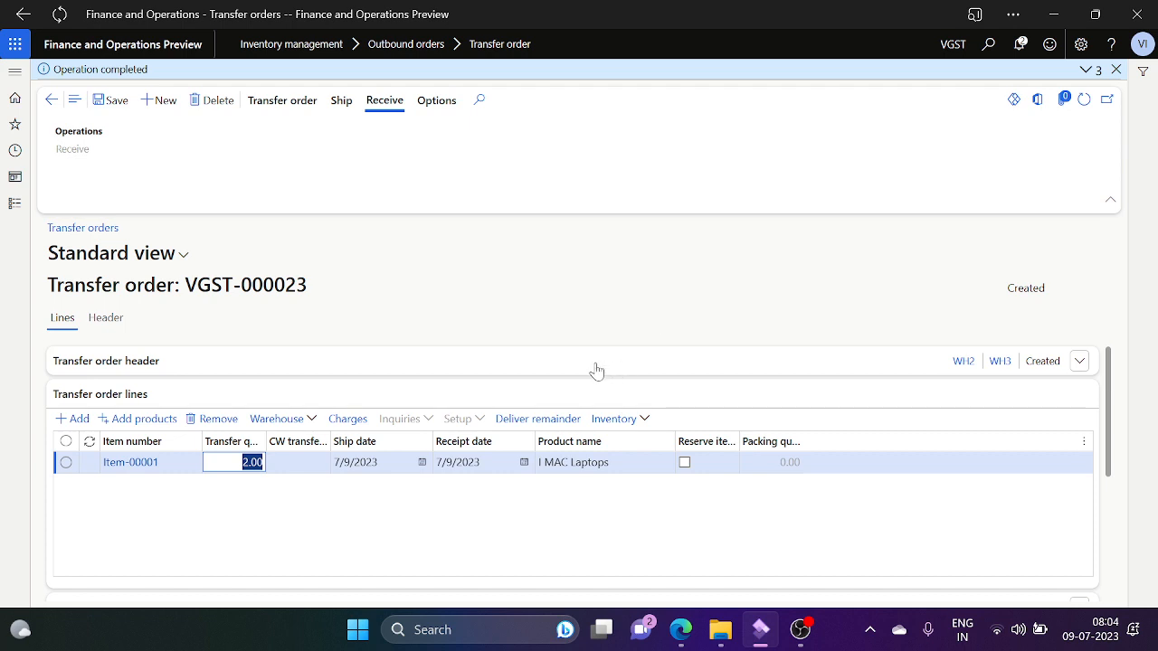
left_click(569, 421)
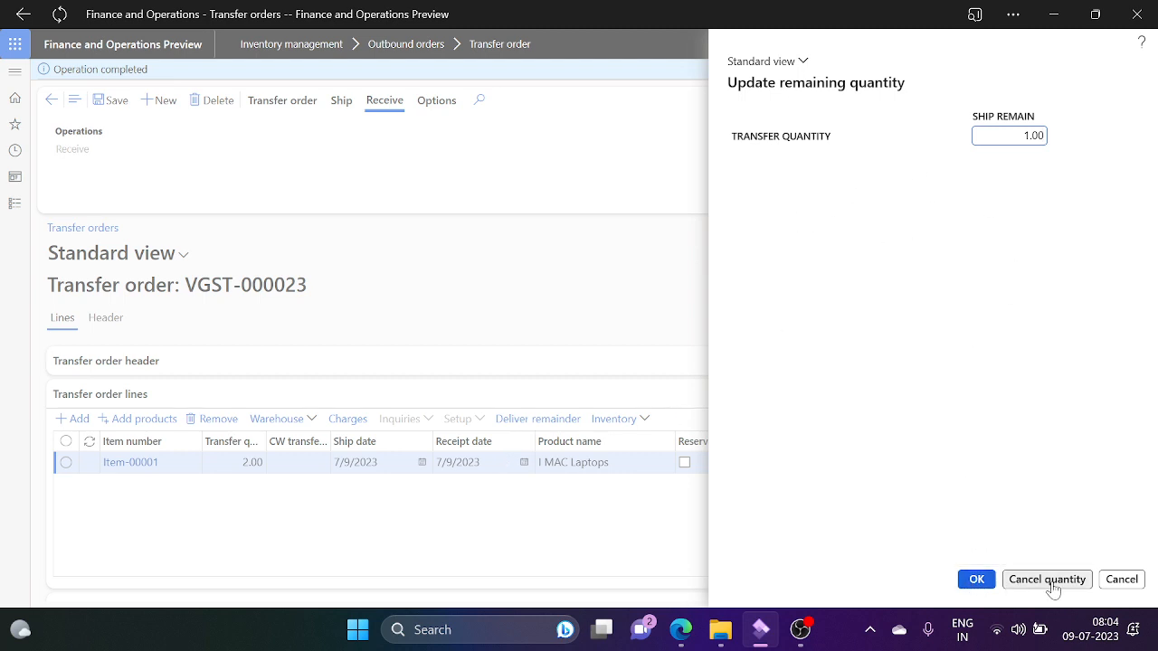
key("Escape")
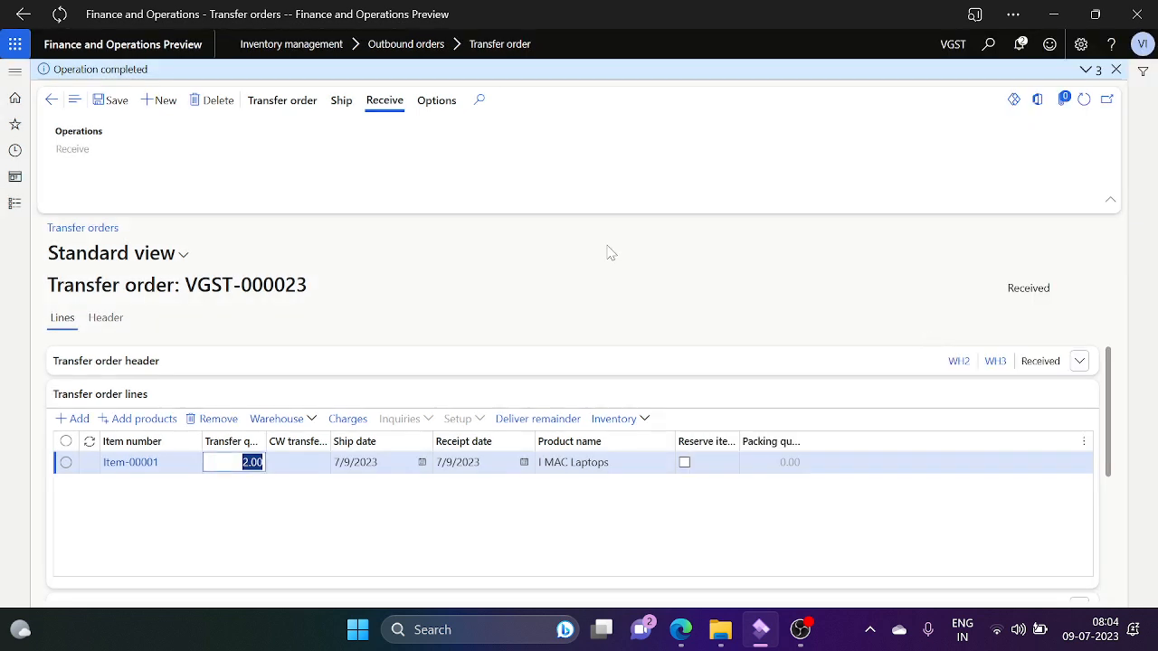
Step: Create transfer order VGST-000024 from WH2 to WH3 with transfer type Transfer order
left_click(52, 104)
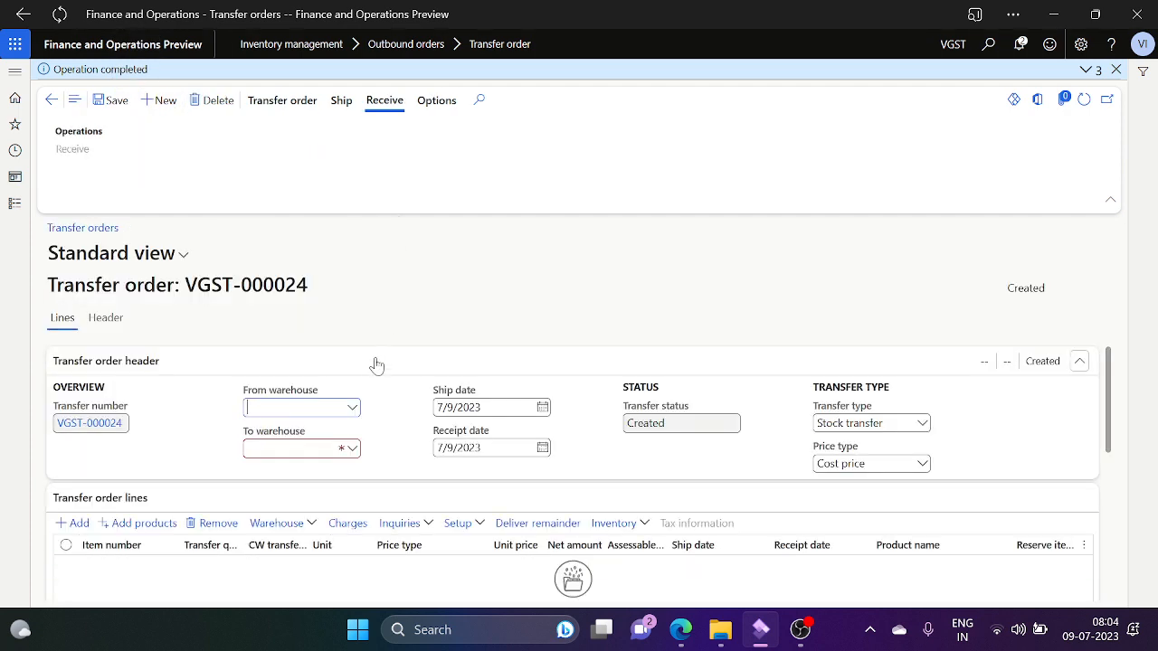
left_click(352, 408)
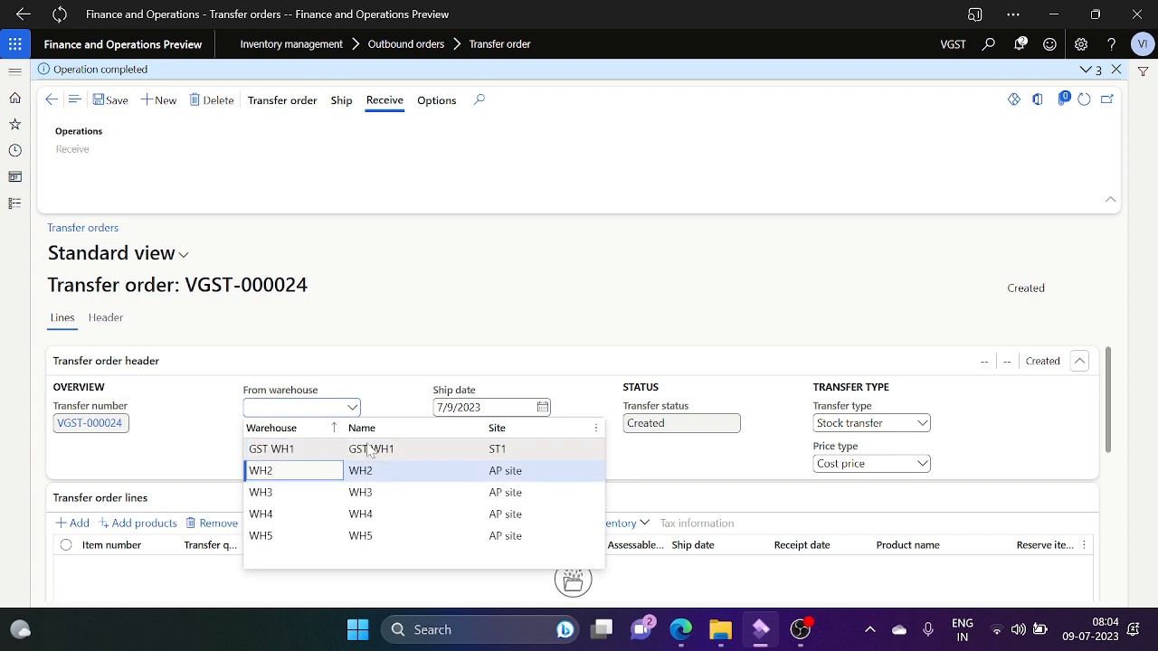
left_click(398, 471)
left_click(355, 452)
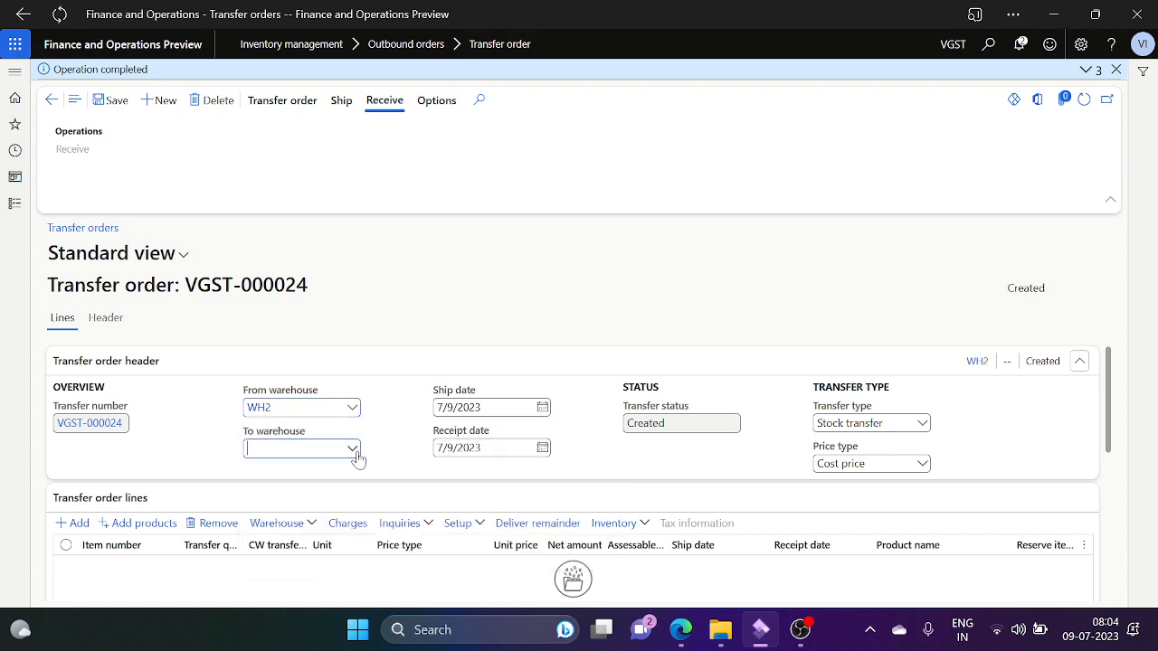
left_click(307, 361)
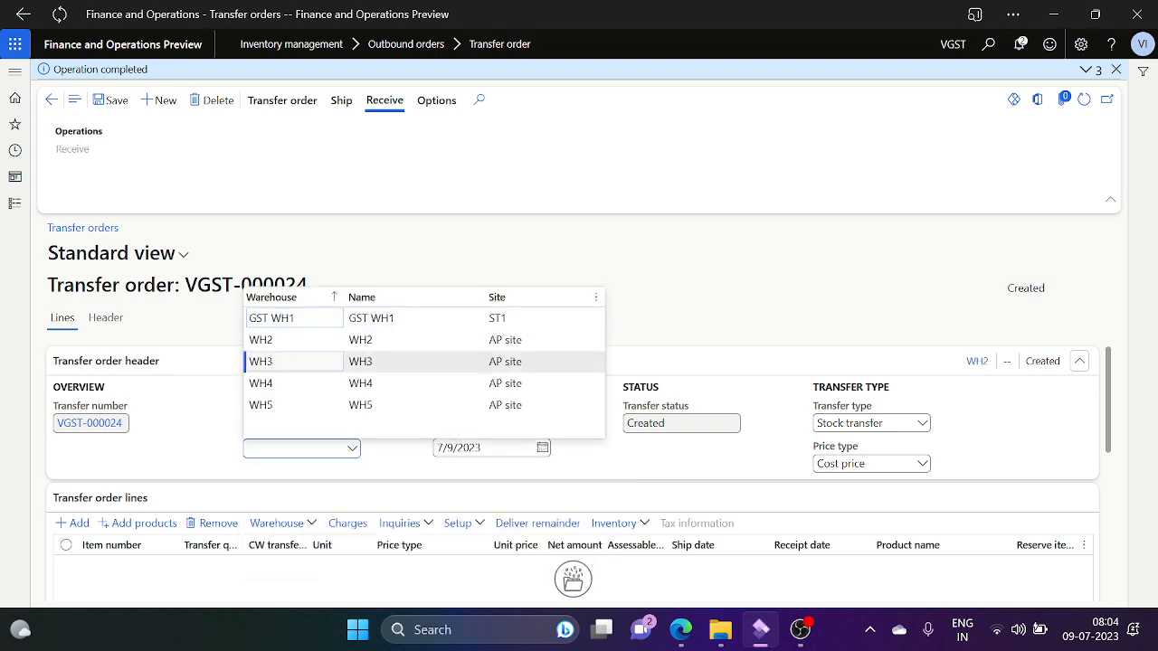
left_click(923, 425)
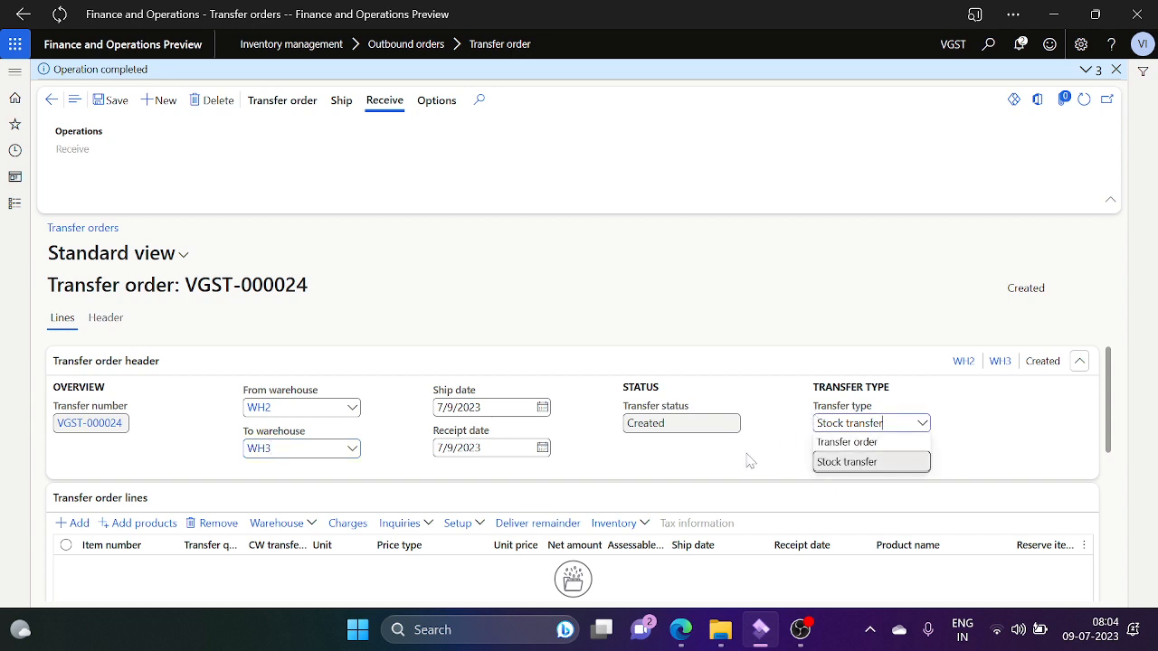
key("Return")
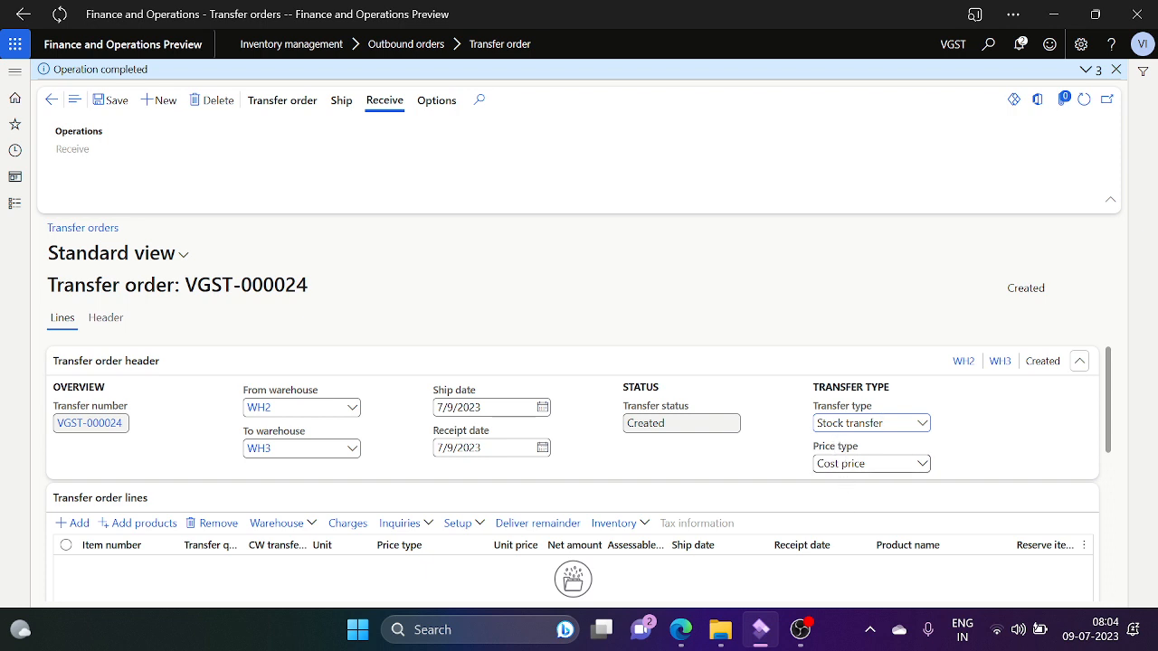
left_click(921, 424)
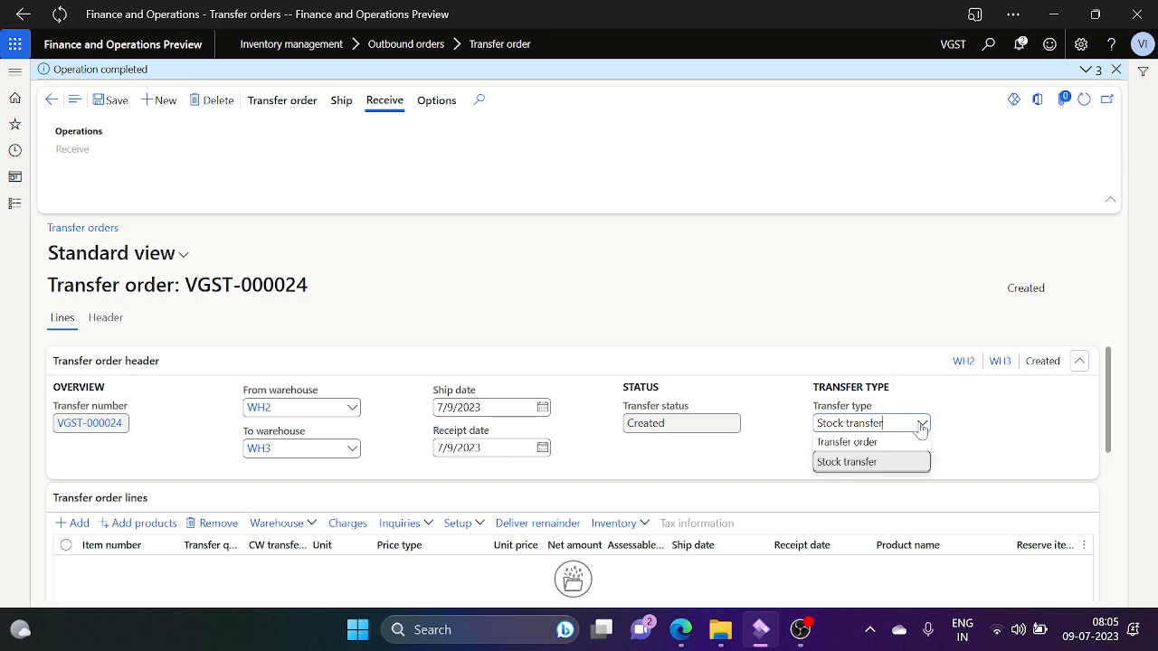
left_click(886, 443)
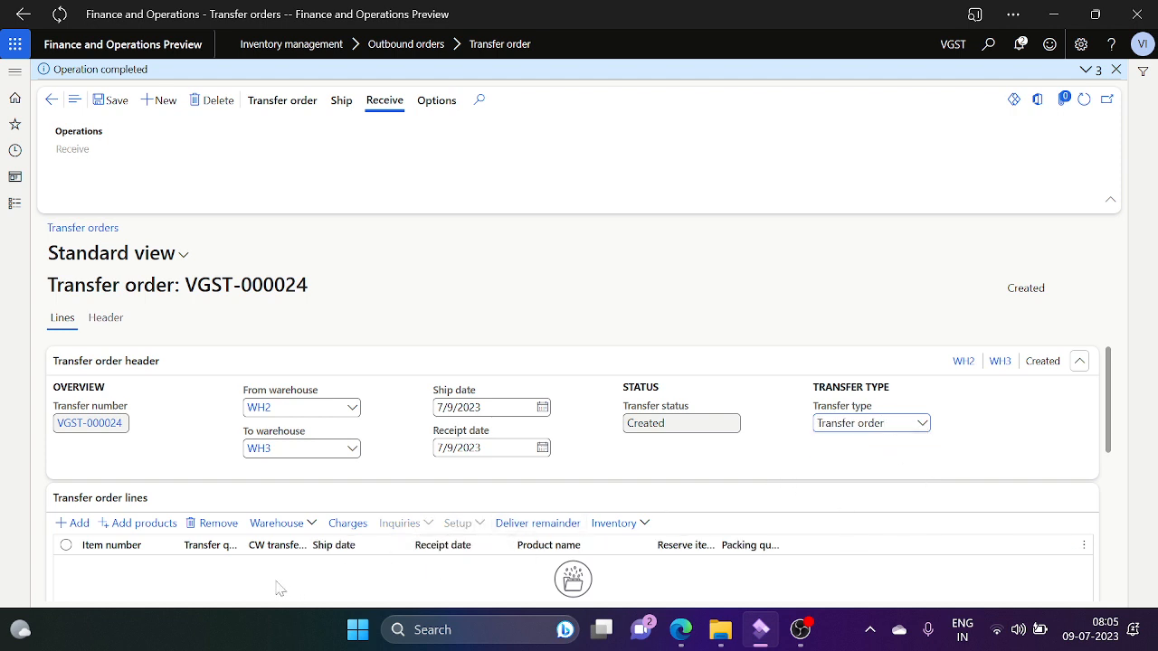
Step: Add an Item-00001 line for 2 I MAC Laptops and tick Reserve items automatically
left_click(78, 524)
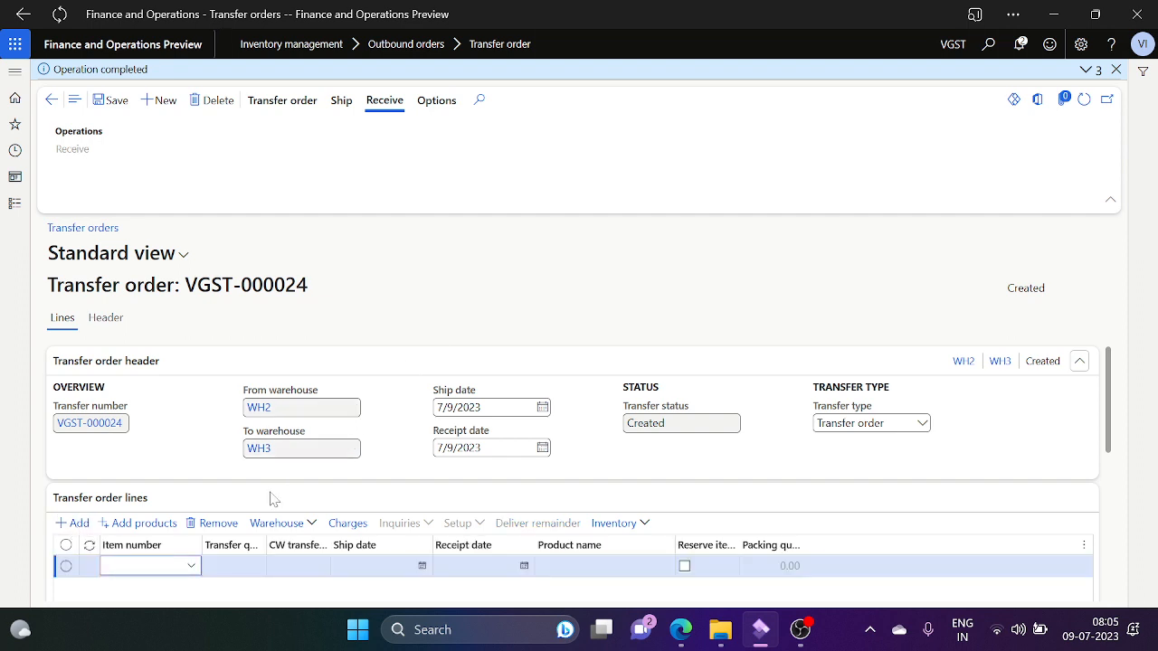
left_click(191, 570)
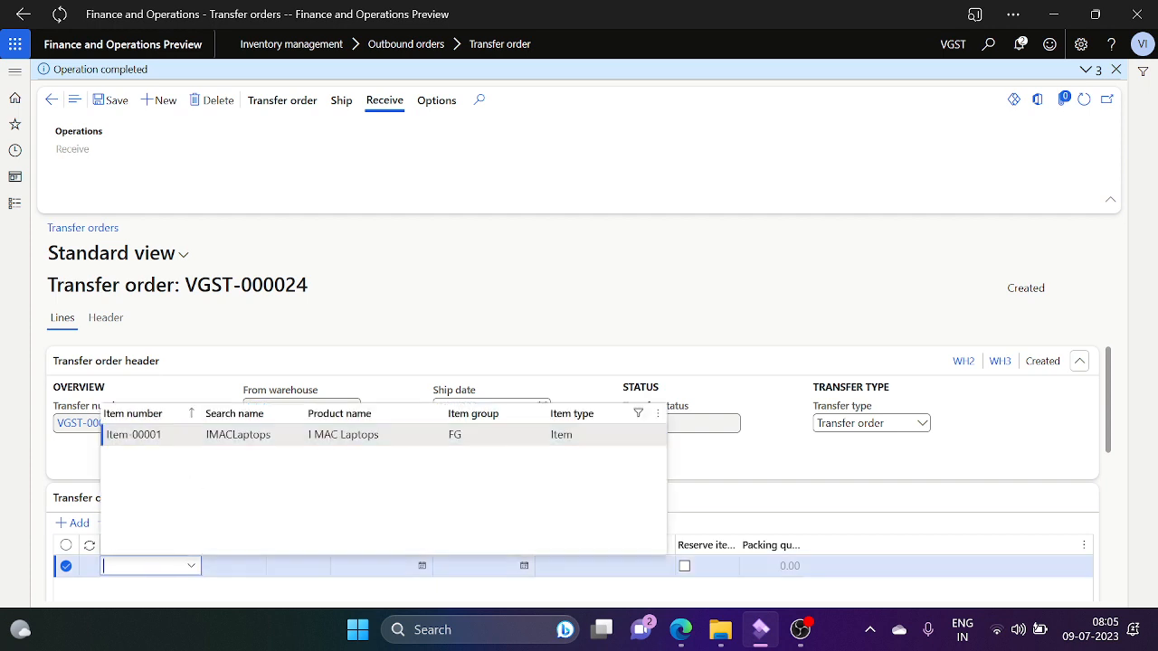
key("Return")
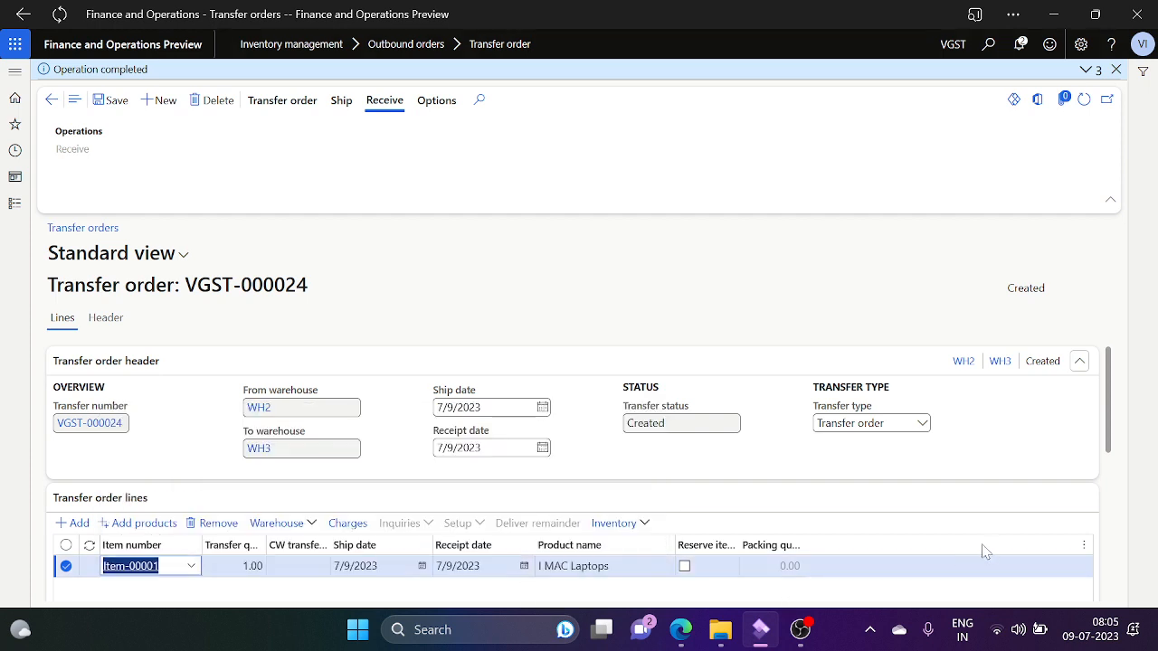
left_click(256, 567)
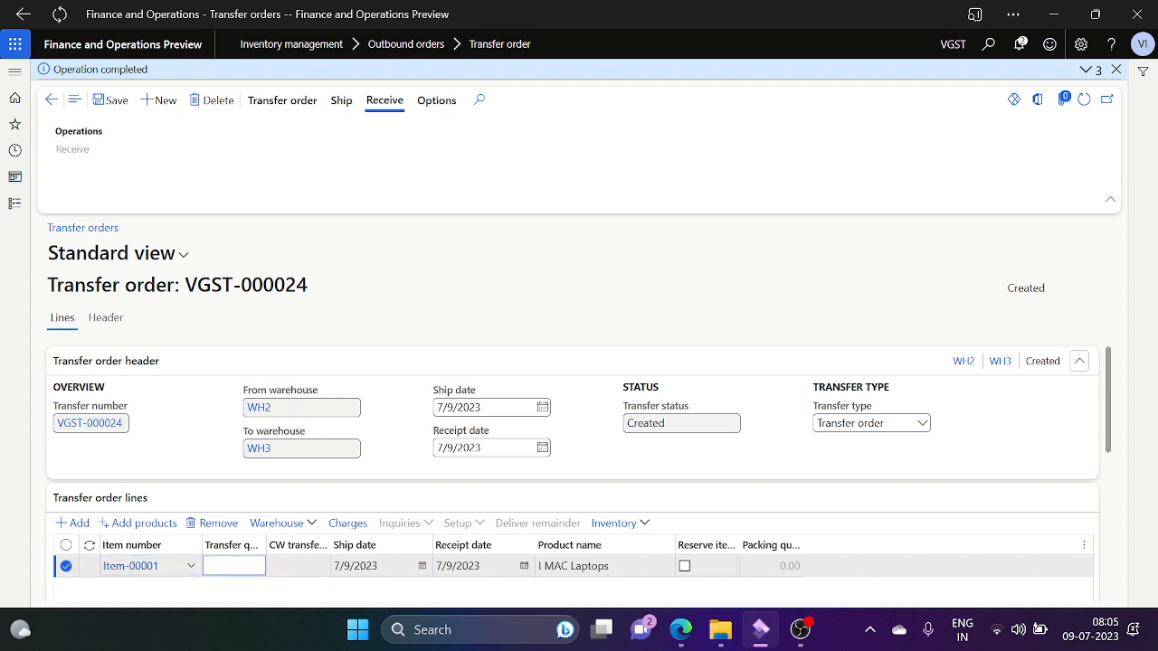
key("Tab")
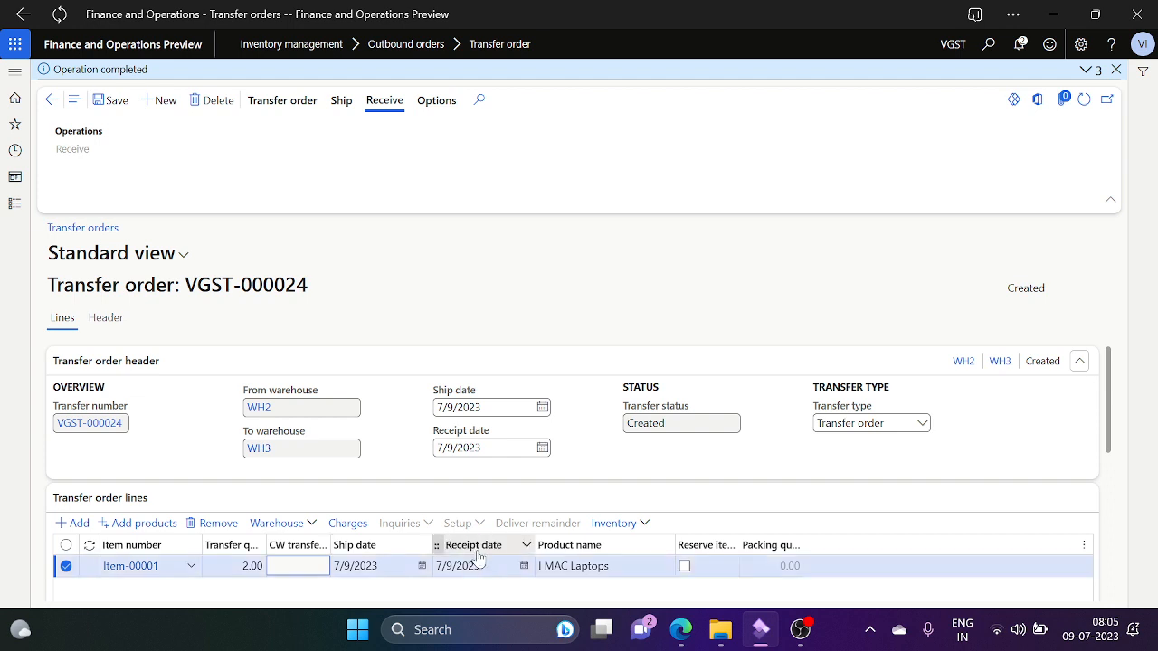
left_click(685, 567)
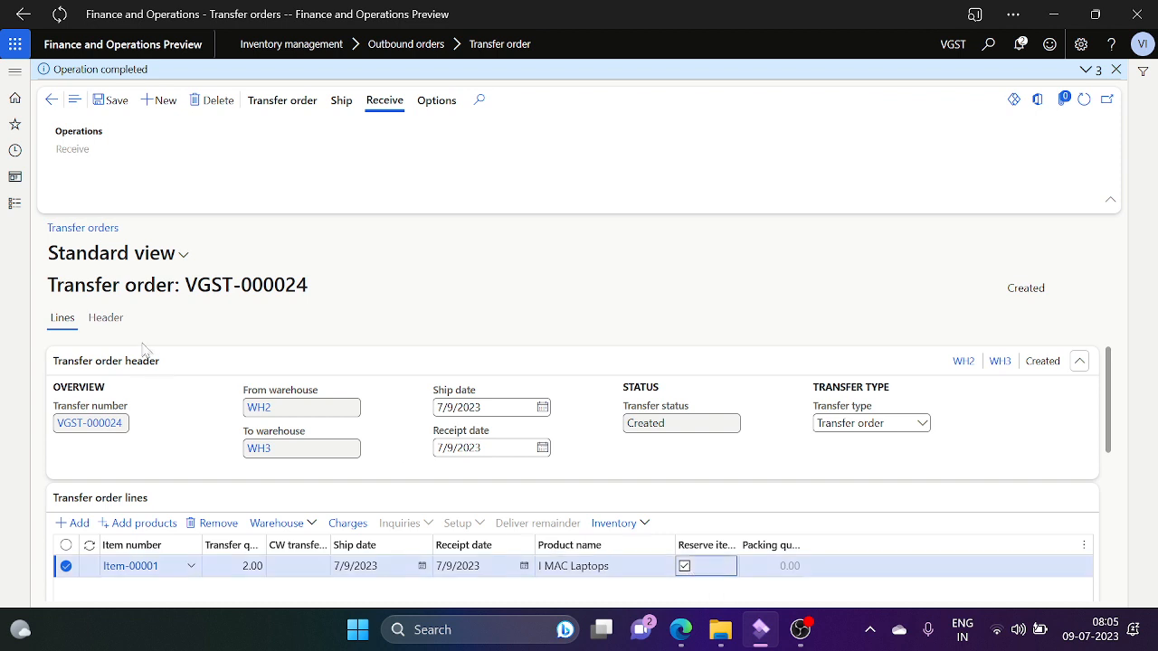
Step: Toggle header auto-reservation on, untick the Item-00001 line's reservation, then set the header to No
left_click(109, 320)
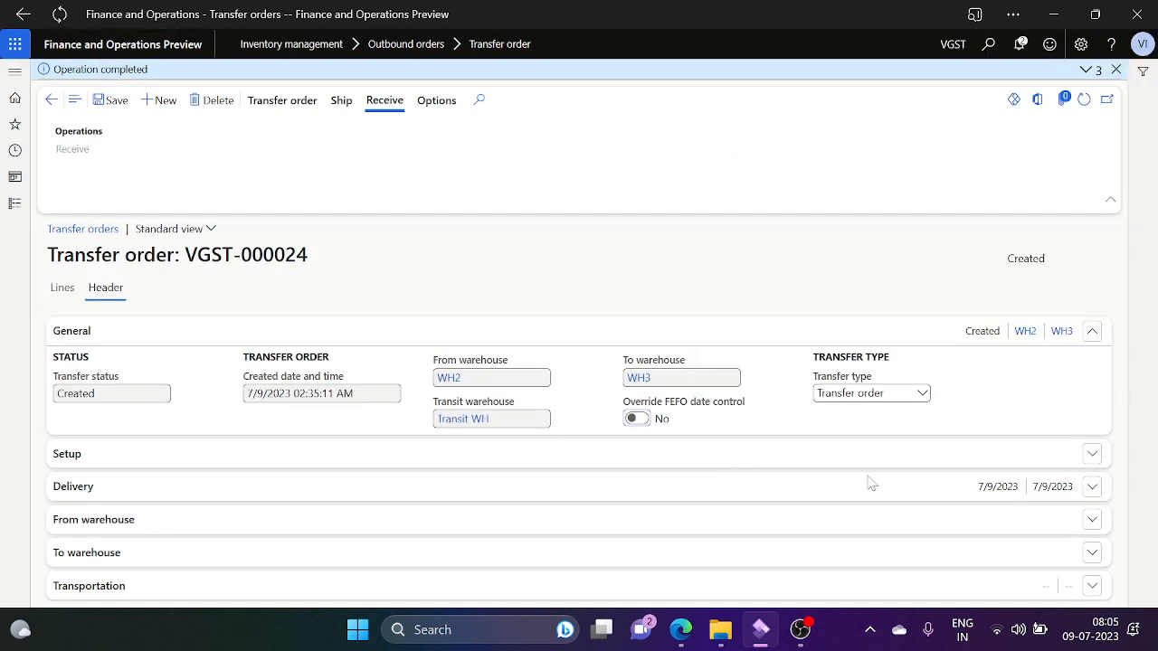
left_click(1089, 455)
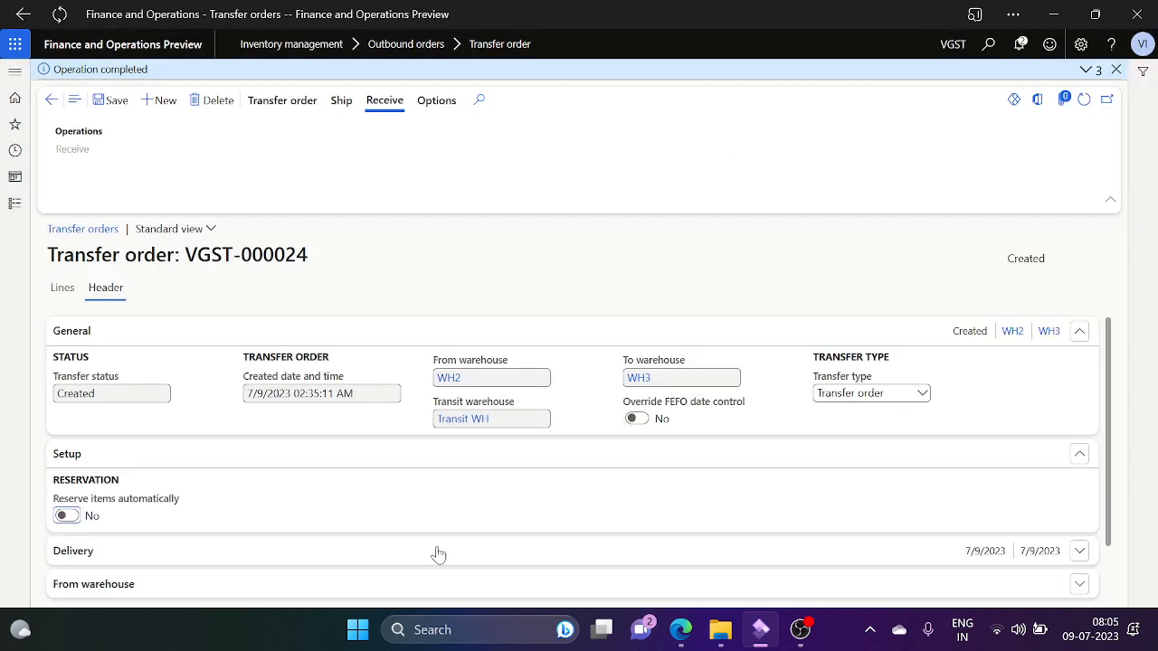
left_click(73, 519)
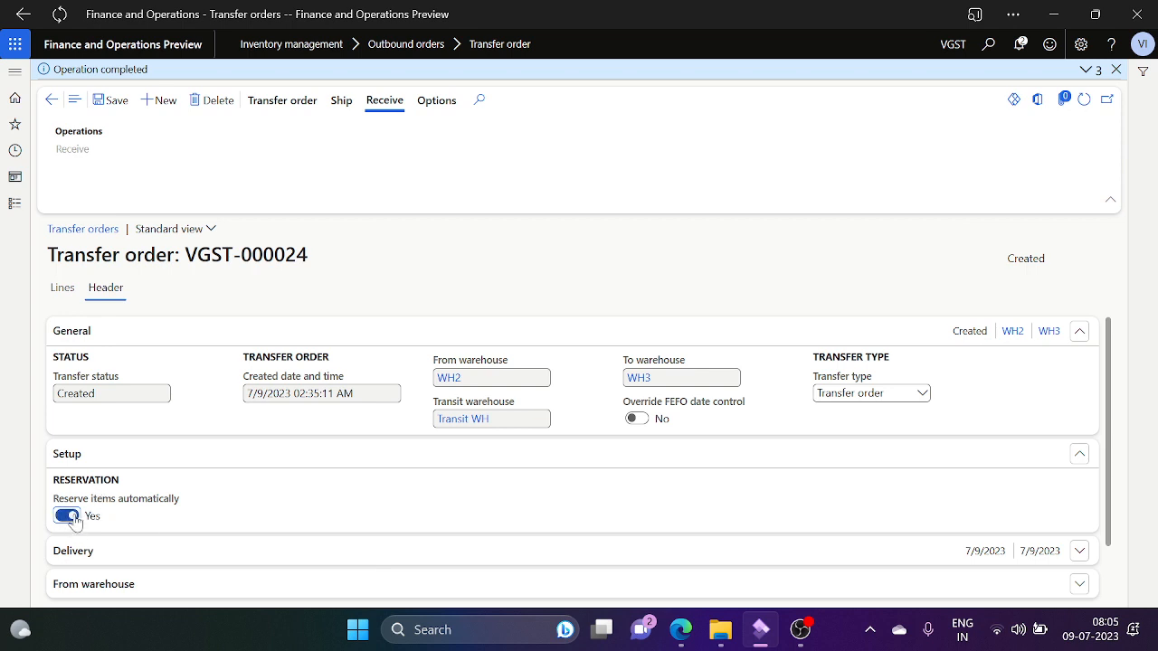
left_click(63, 289)
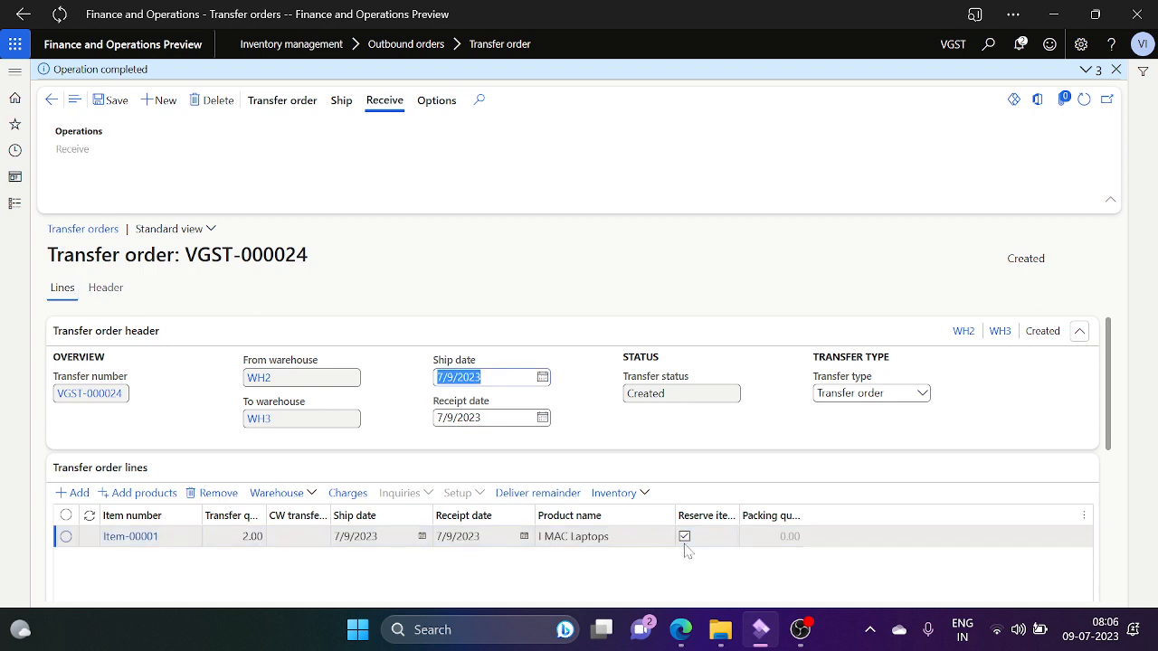
left_click(687, 543)
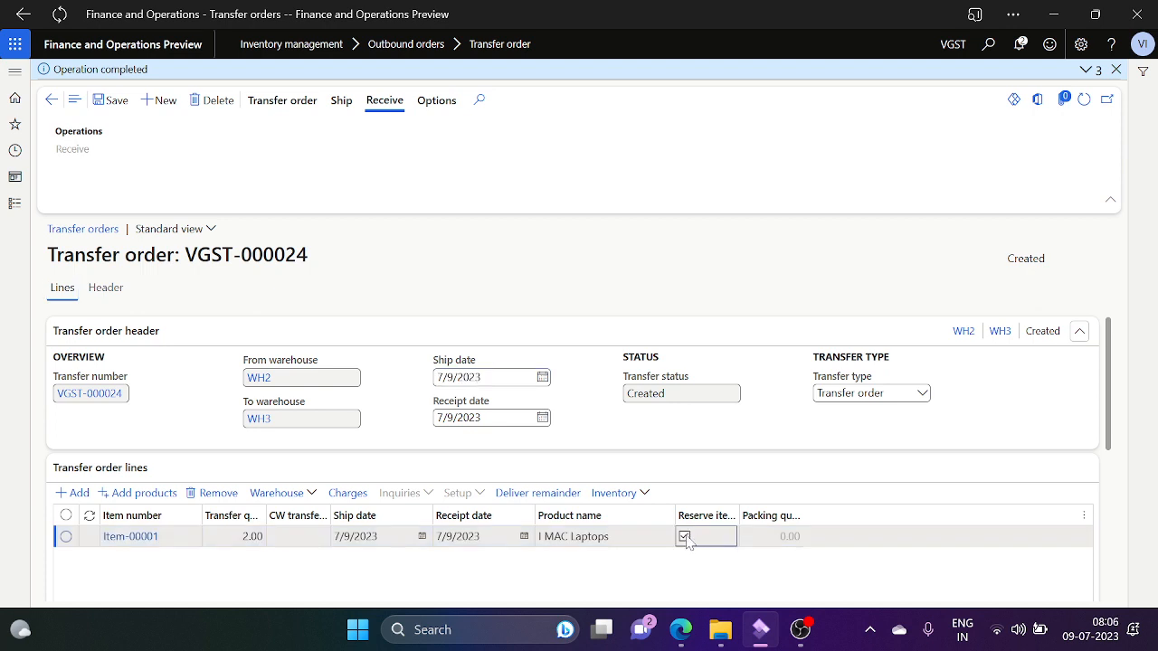
left_click(106, 297)
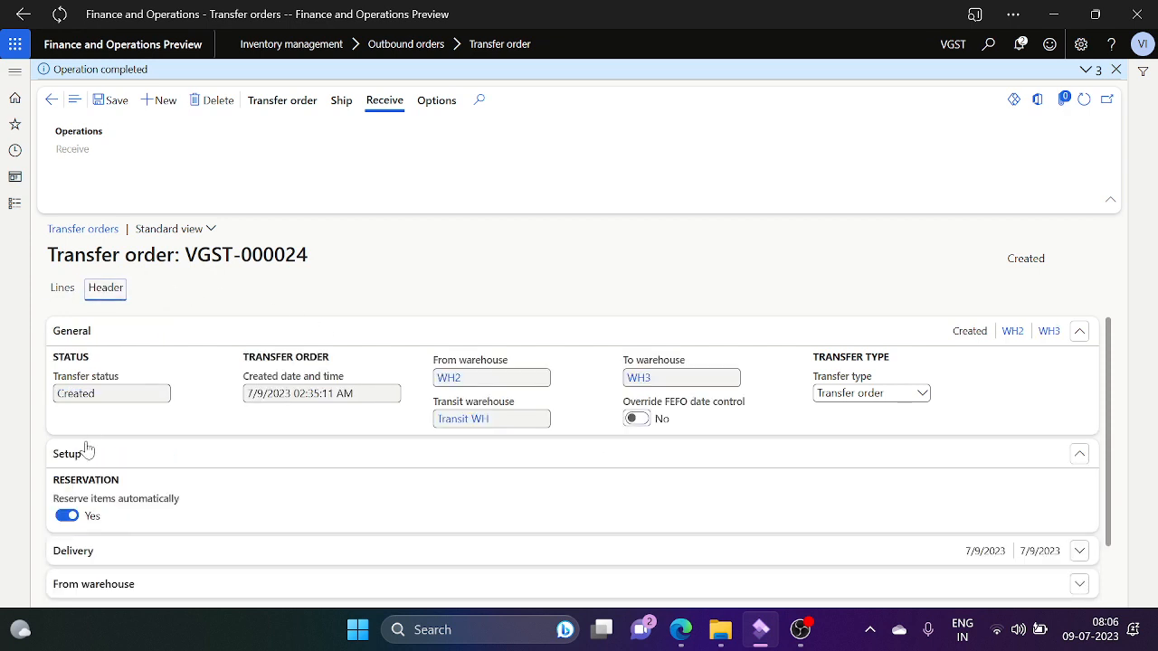
left_click(67, 515)
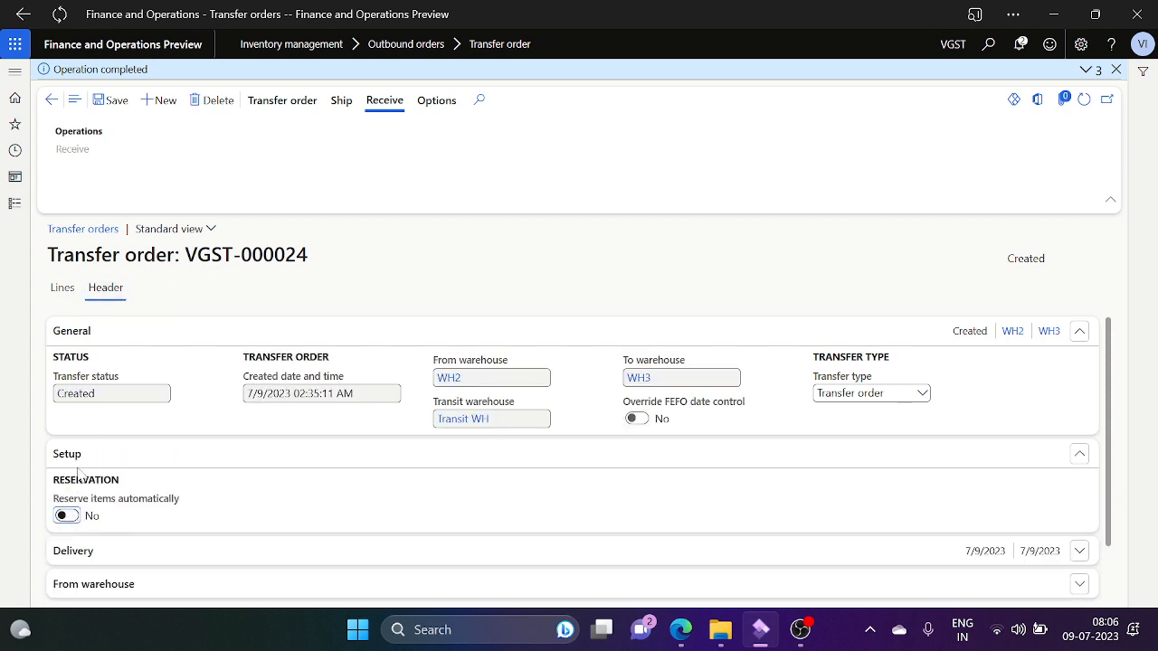
left_click(59, 289)
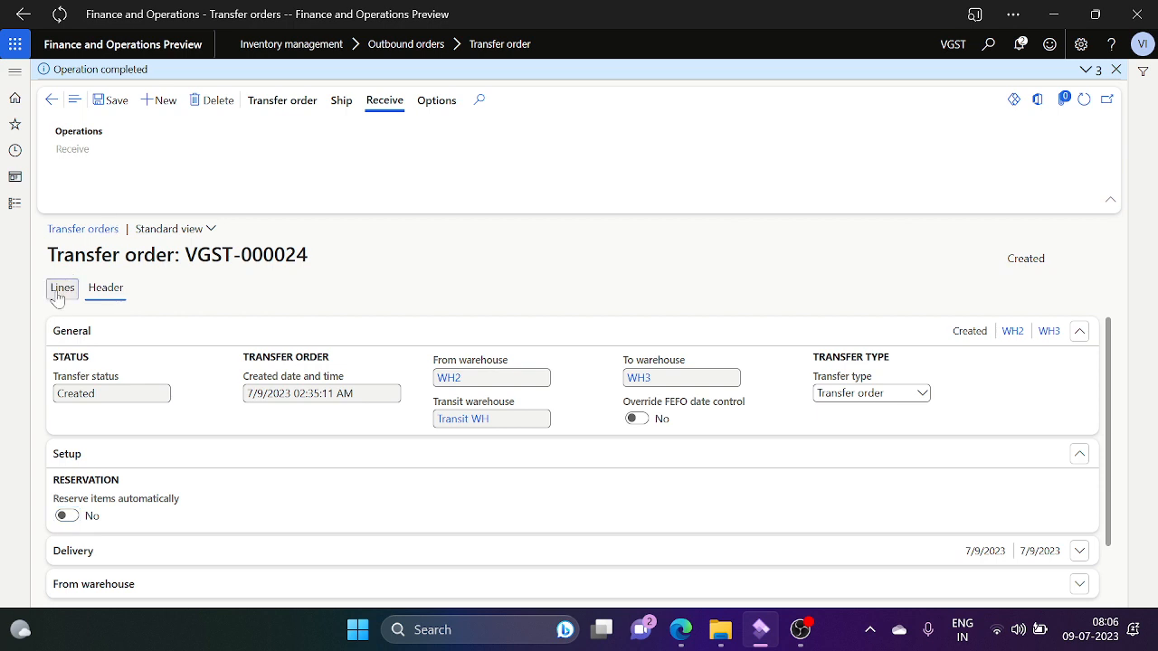
Step: Re-tick Reserve items automatically on the Item-00001 line of VGST-000024
left_click(745, 271)
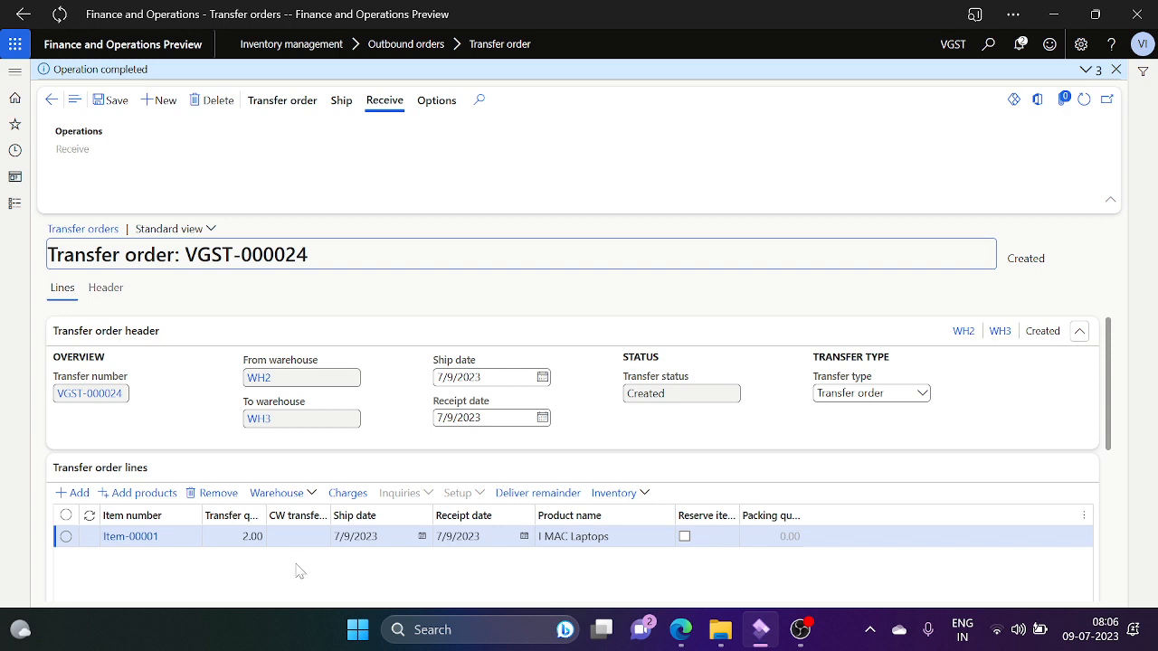
left_click(685, 538)
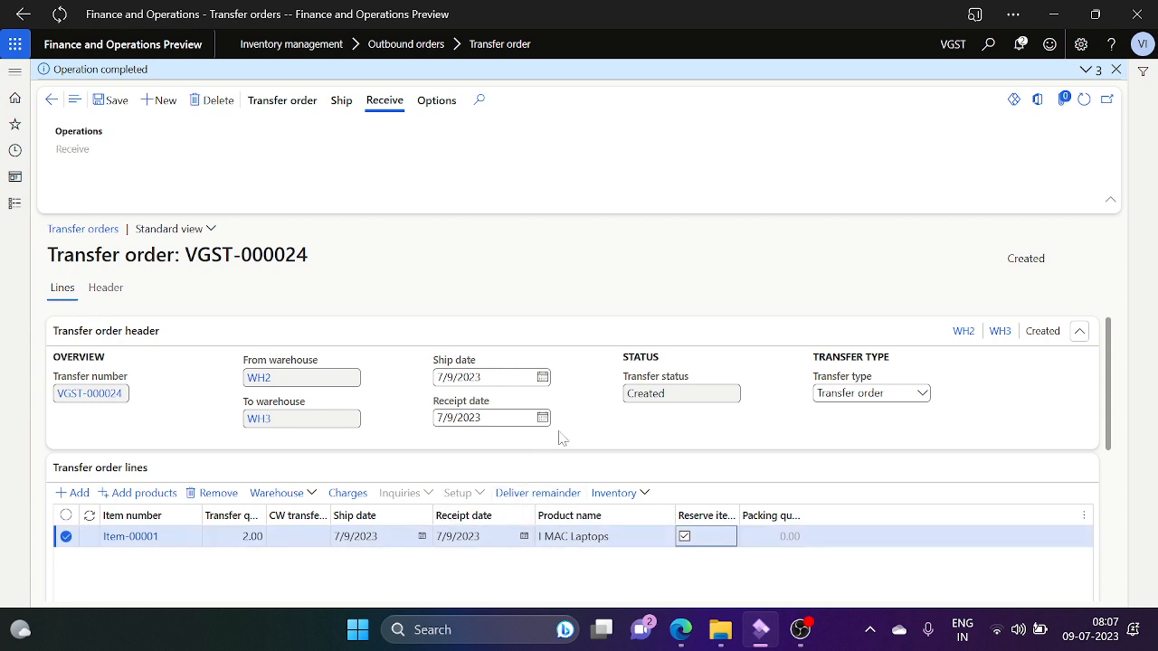
Step: Save VGST-000024, open Generate picking list with Update at Ship now, then cancel
left_click(111, 100)
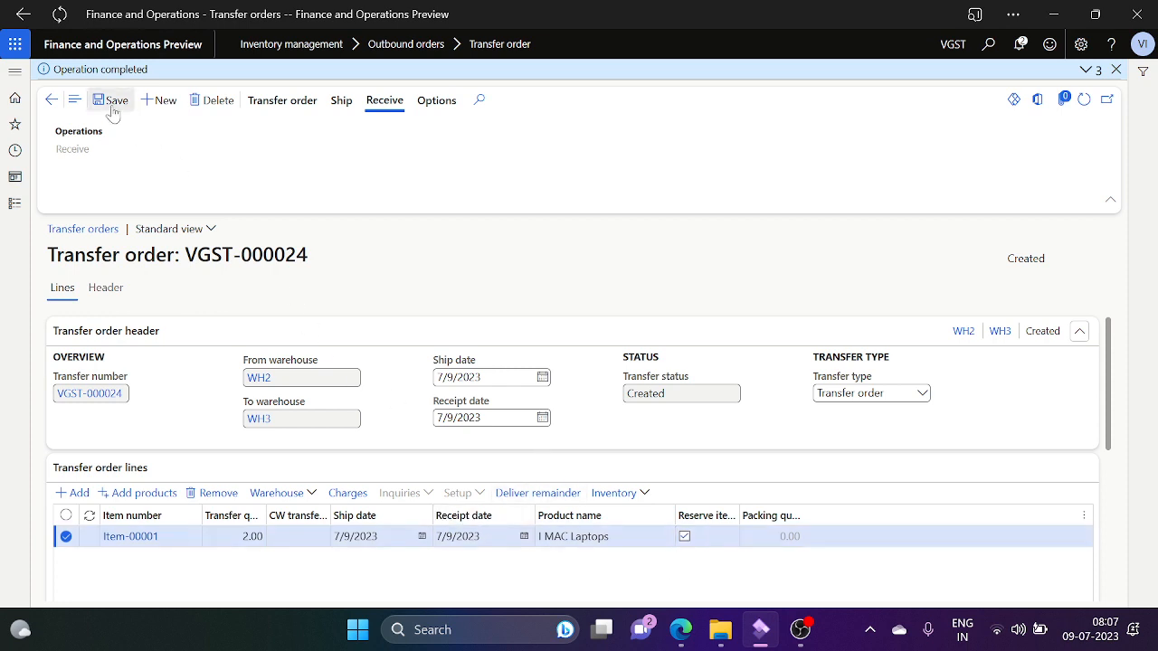
left_click(286, 103)
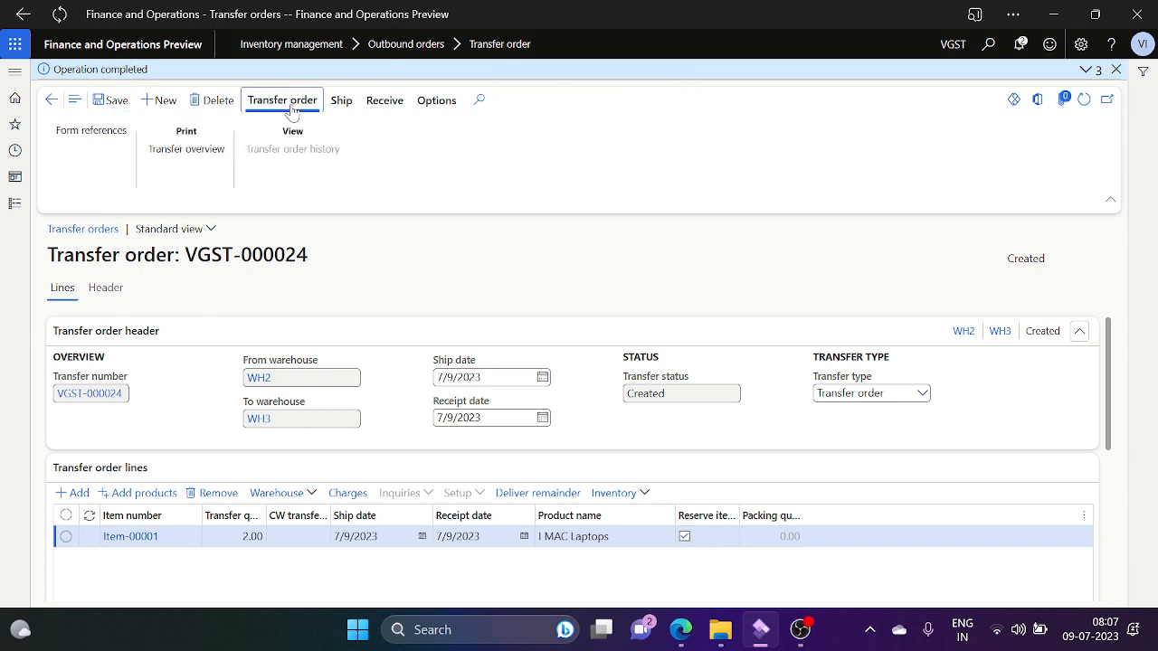
left_click(341, 102)
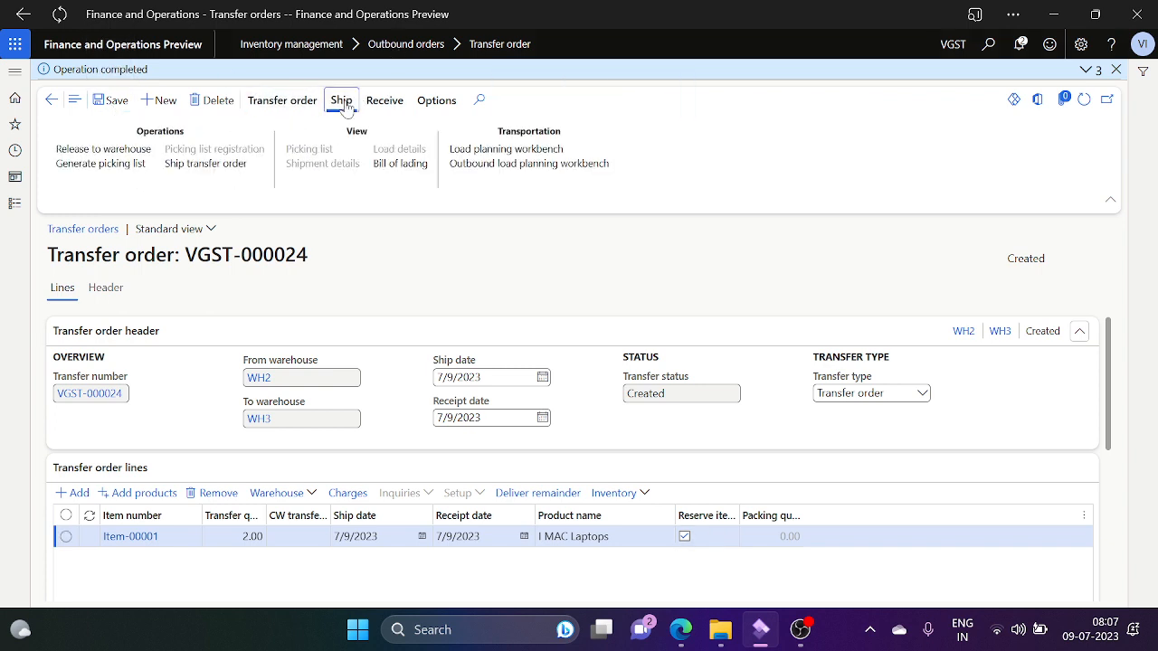
left_click(108, 166)
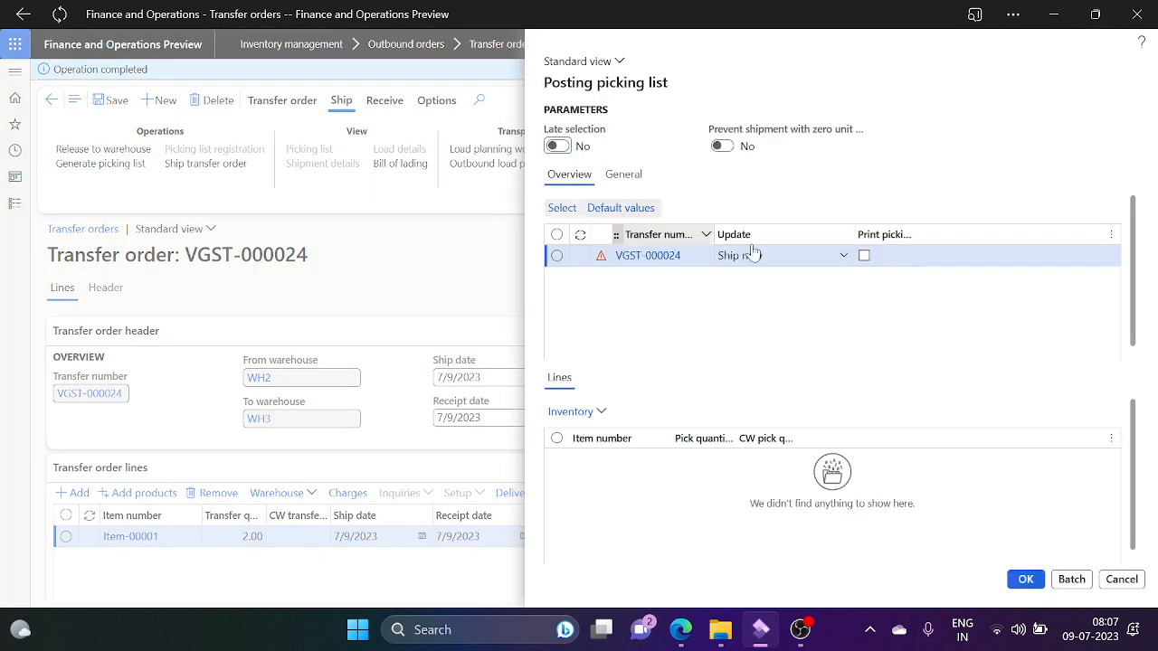
left_click(843, 259)
left_click(844, 258)
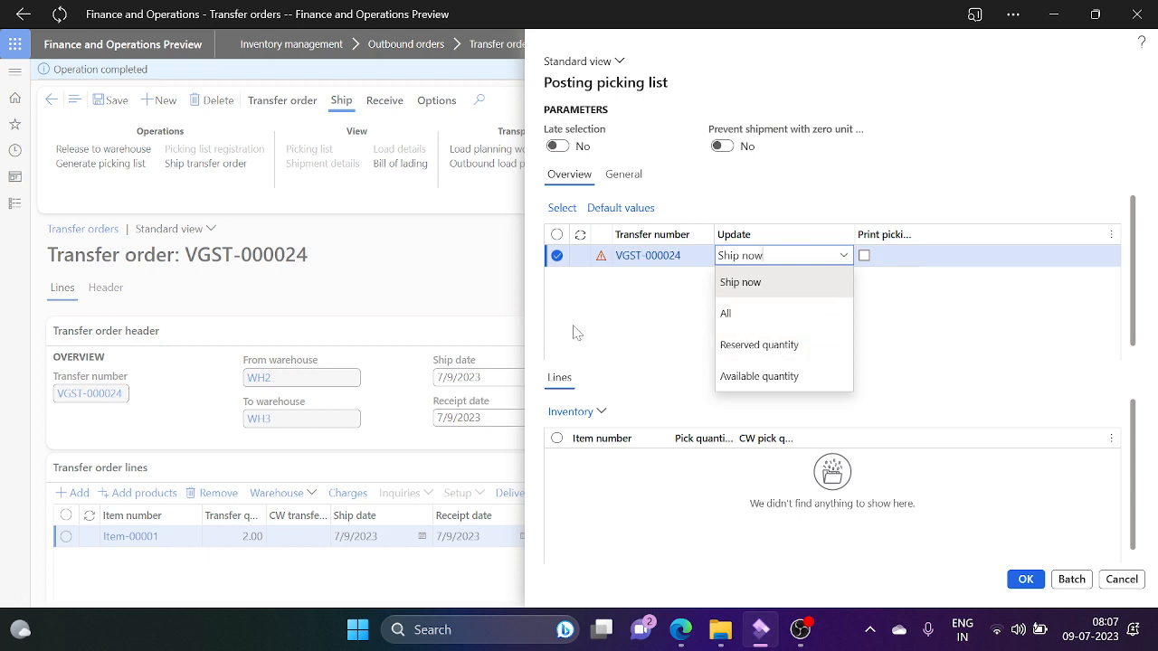
left_click(1123, 582)
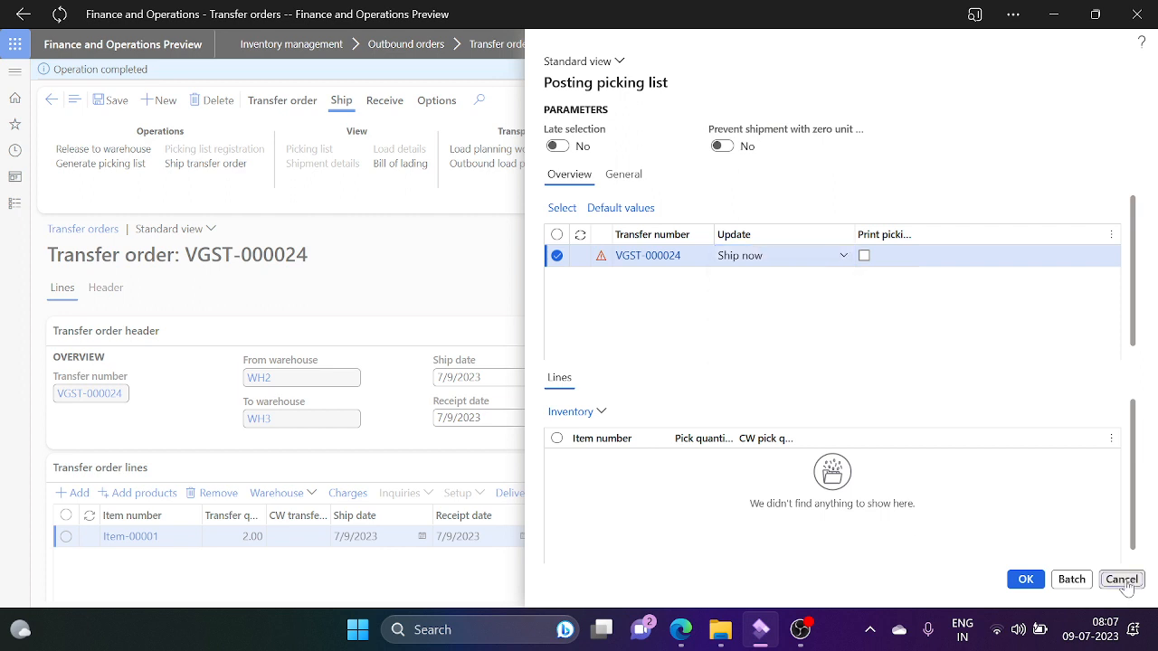
left_click(1120, 579)
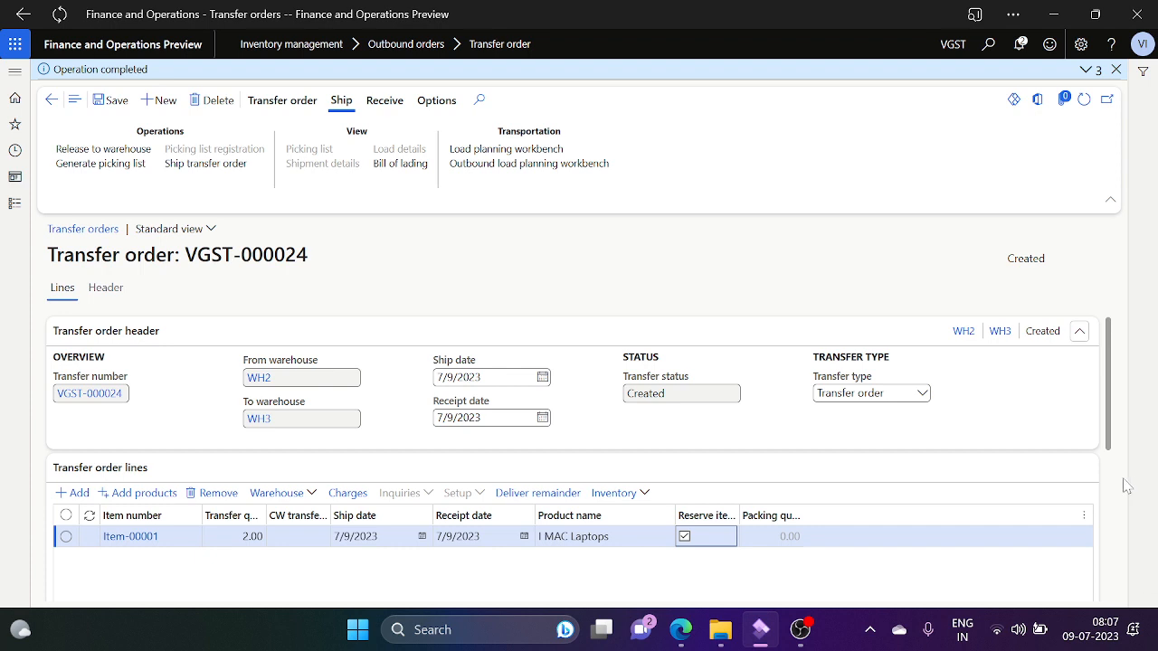
Step: Enter 1 in the Item-00001 line's Ship now field, clear it, and reopen the picking list
scroll(1116, 487, "down", 5)
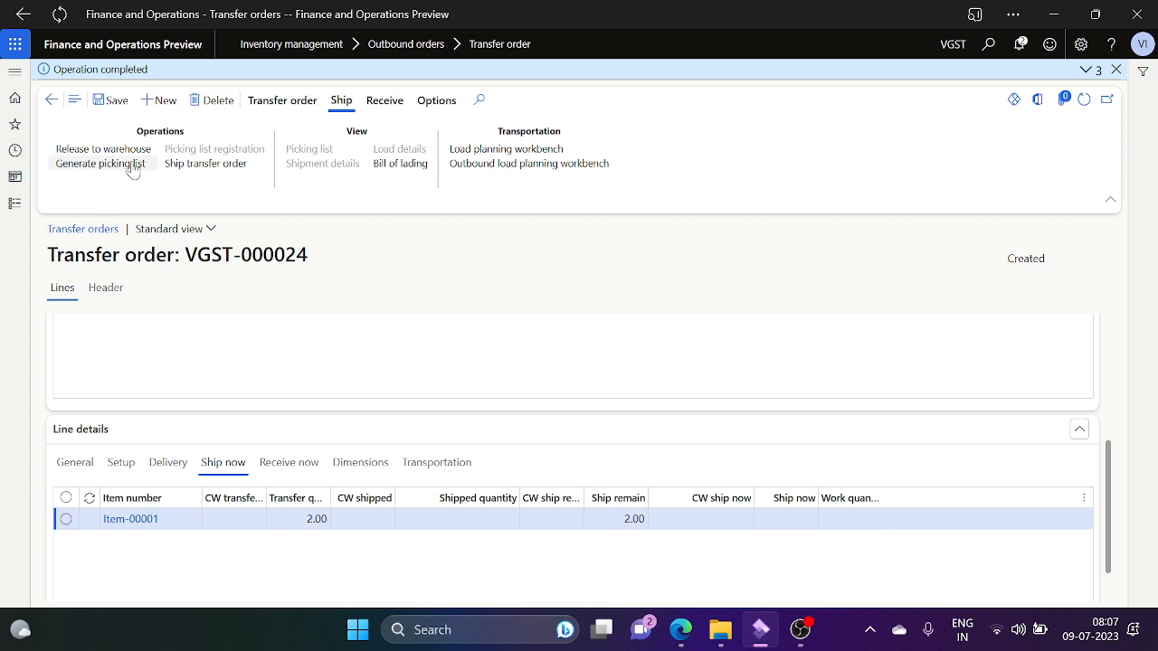
left_click(785, 518)
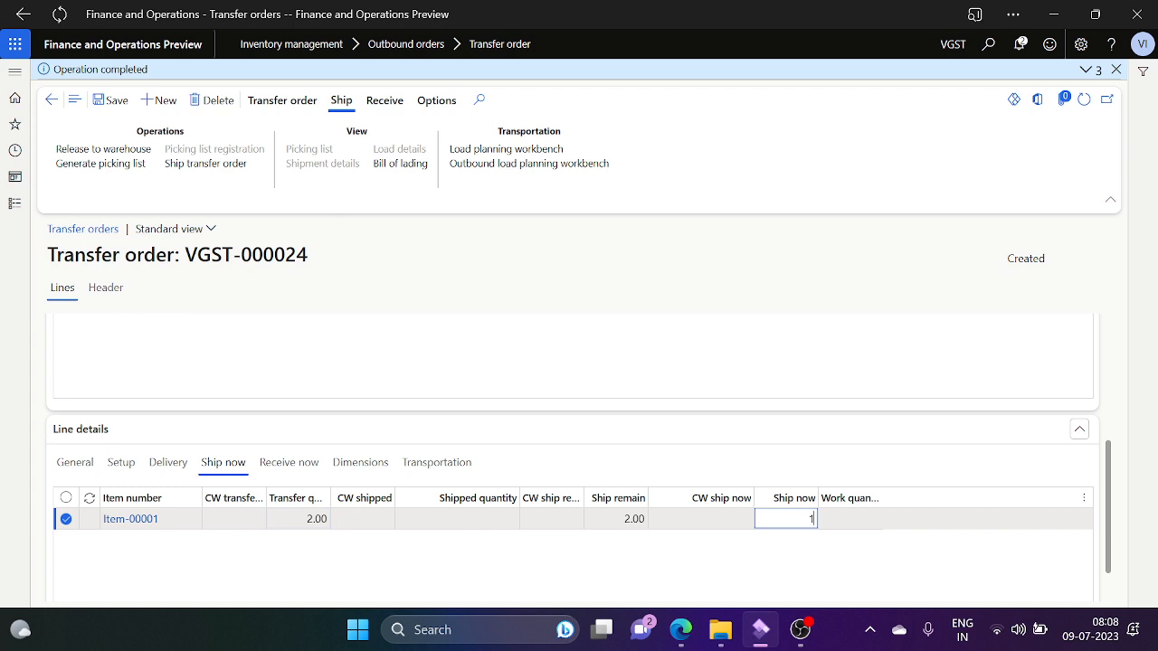
key("Tab")
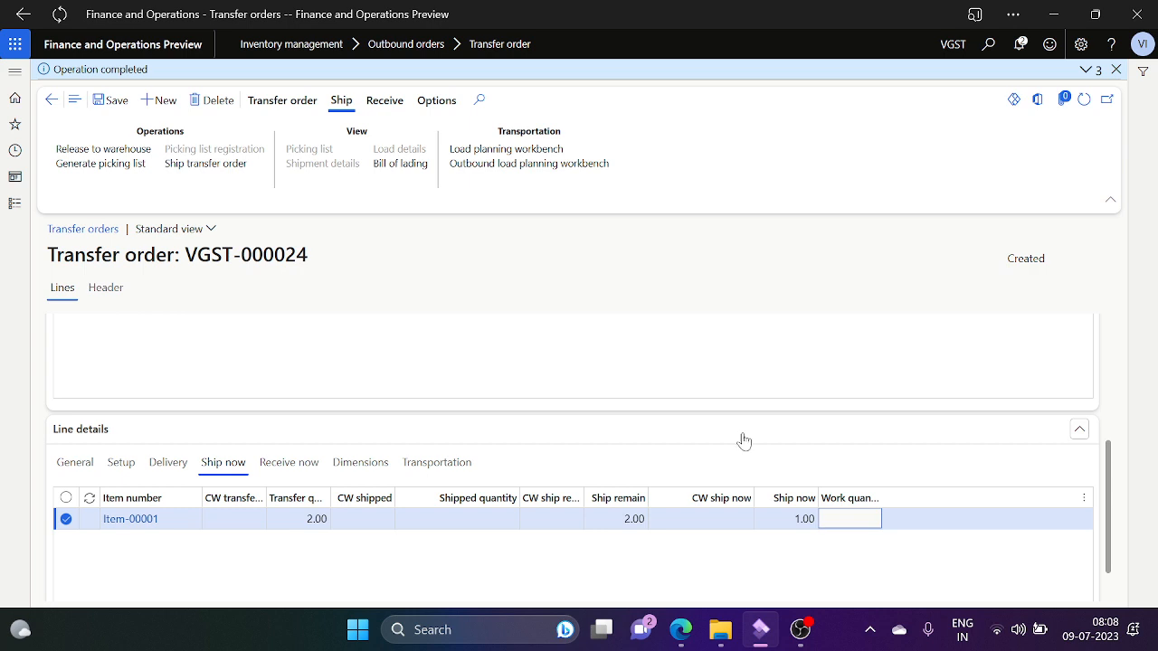
key("shift+Tab")
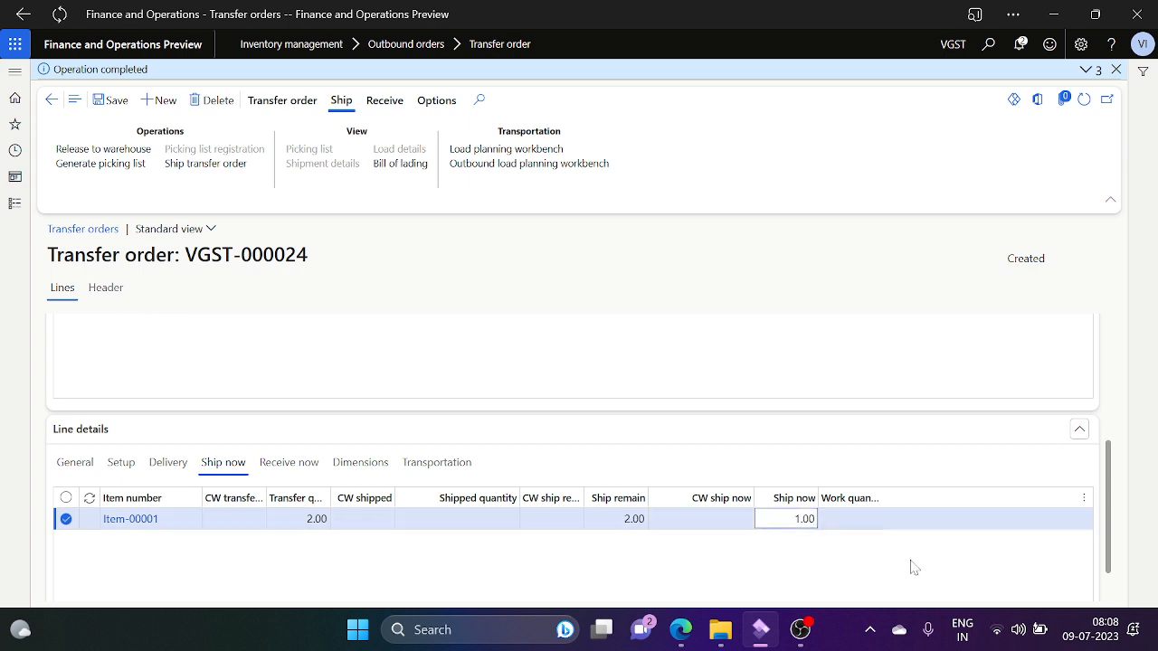
key("Tab")
key("Tab")
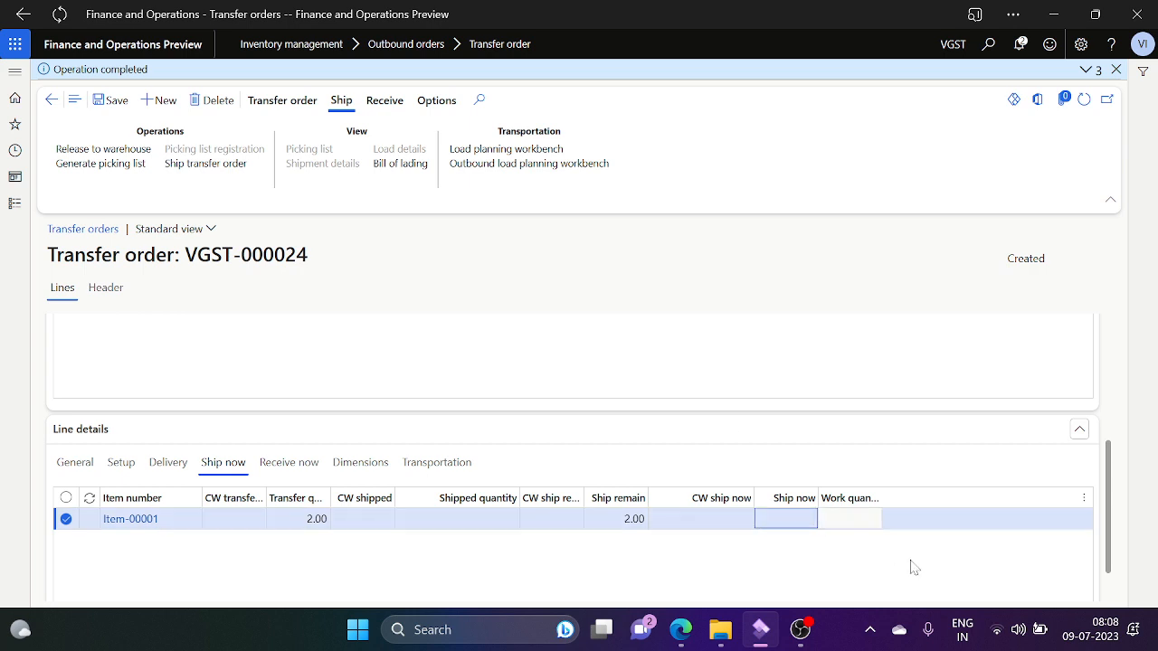
left_click(138, 166)
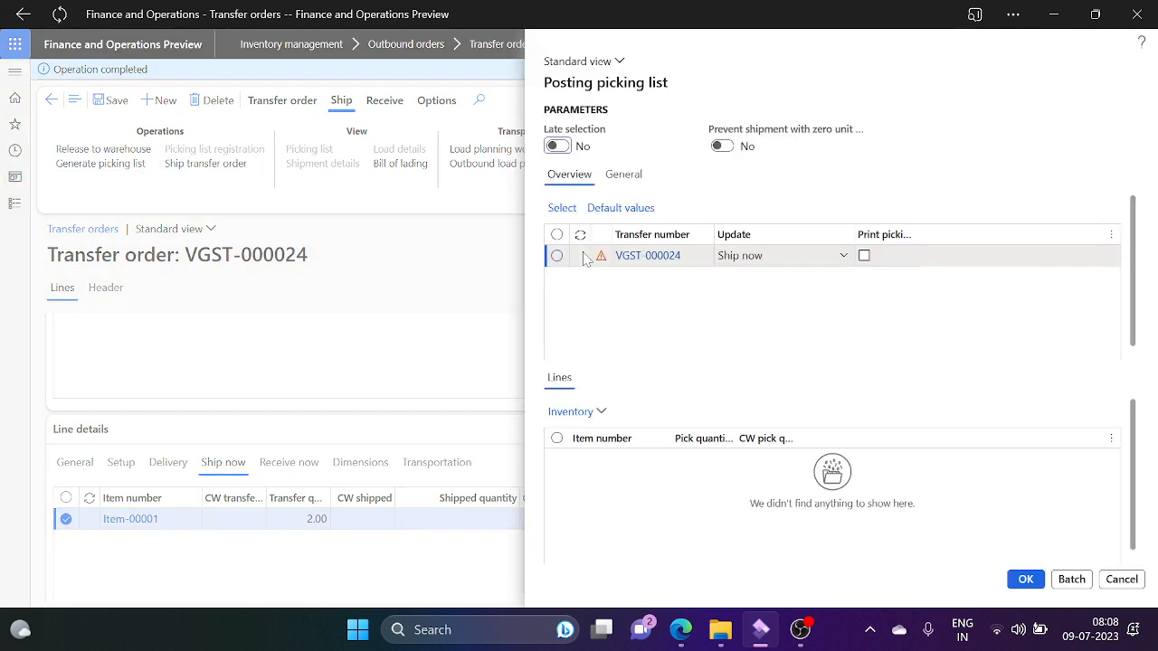
Step: Set the picking list Update to Reserved quantity, then close the dialog without posting
left_click(844, 256)
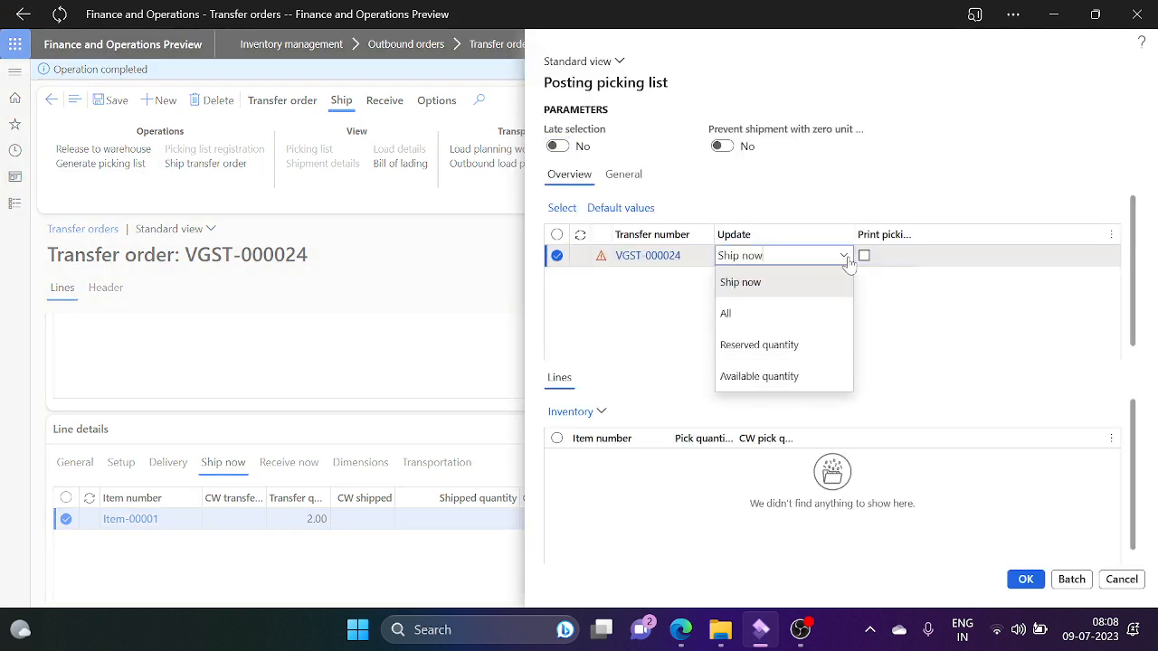
key("Down")
key("Down")
left_click(779, 347)
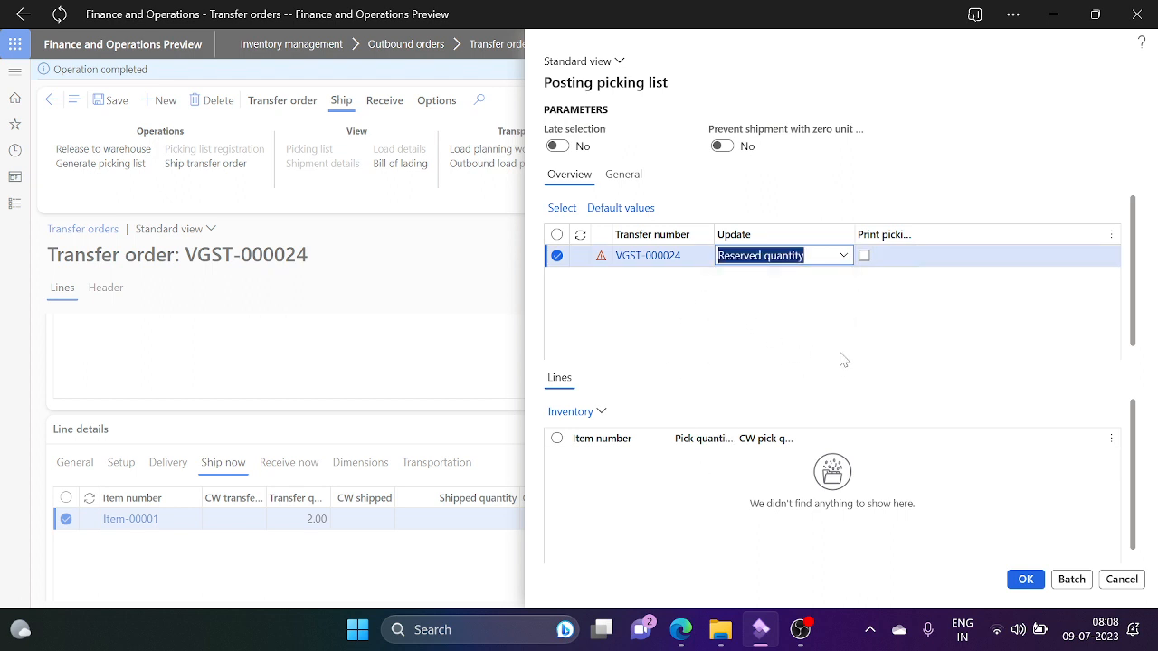
left_click(840, 360)
key("Tab")
key("Tab")
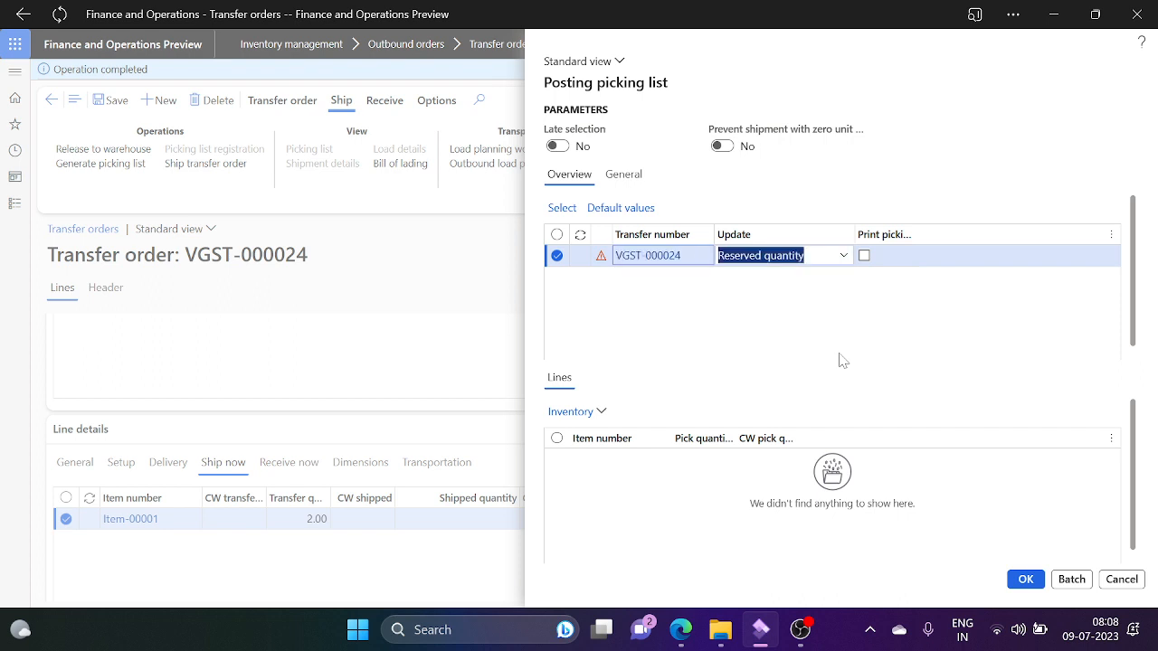
left_click(892, 362)
left_click(841, 257)
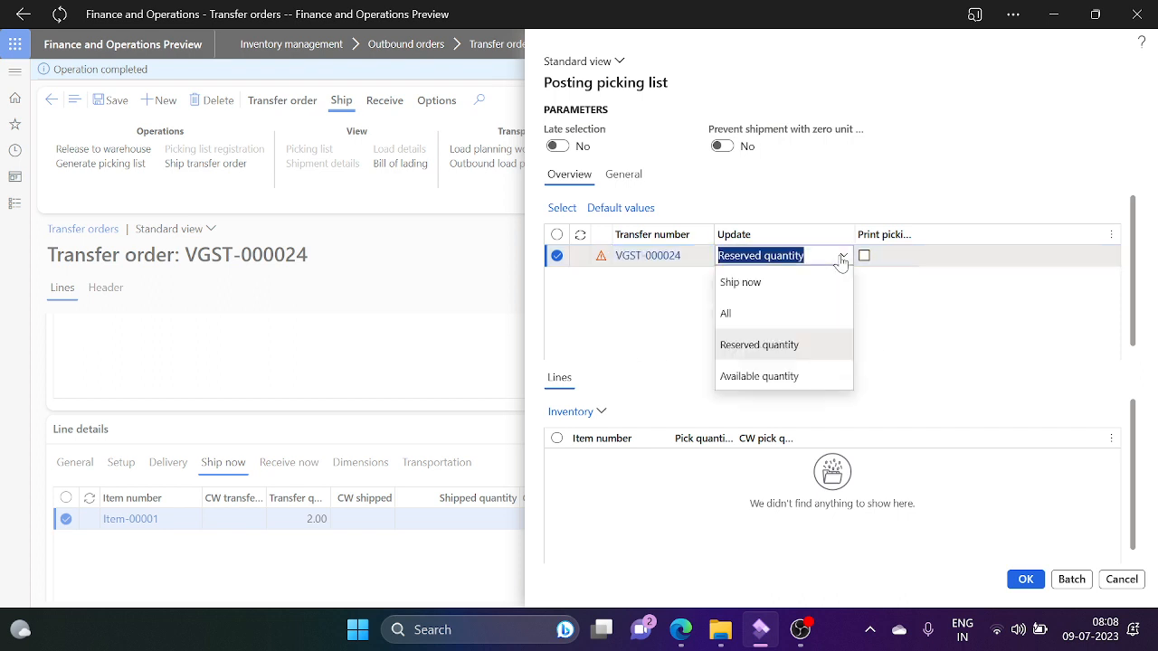
left_click(914, 314)
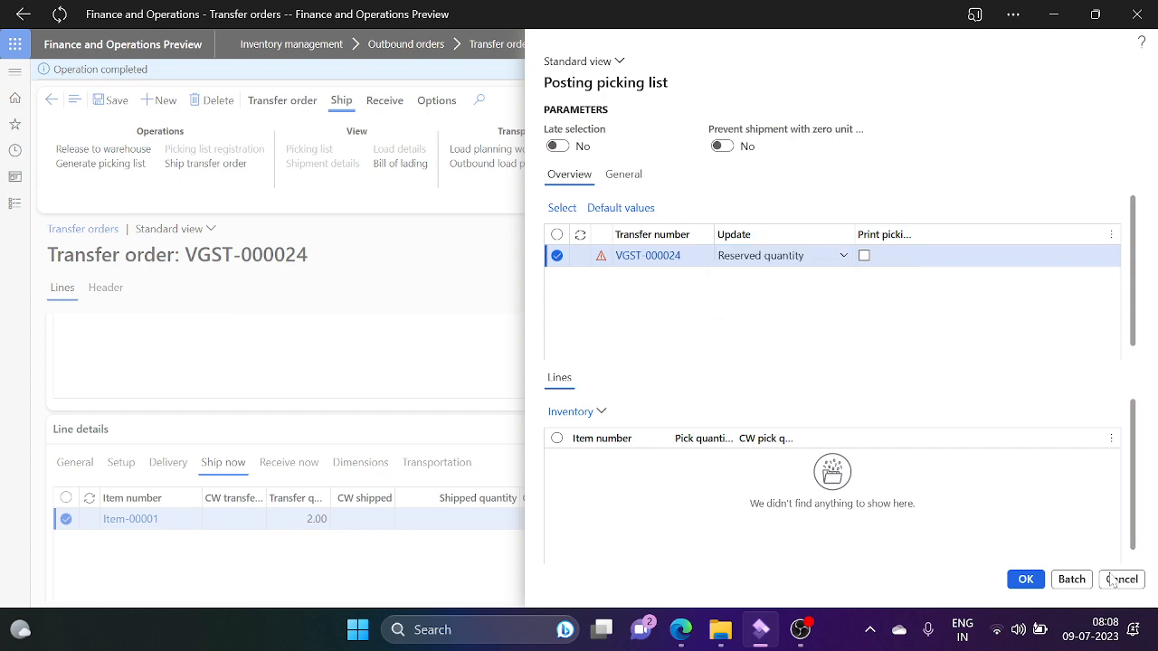
key("Escape")
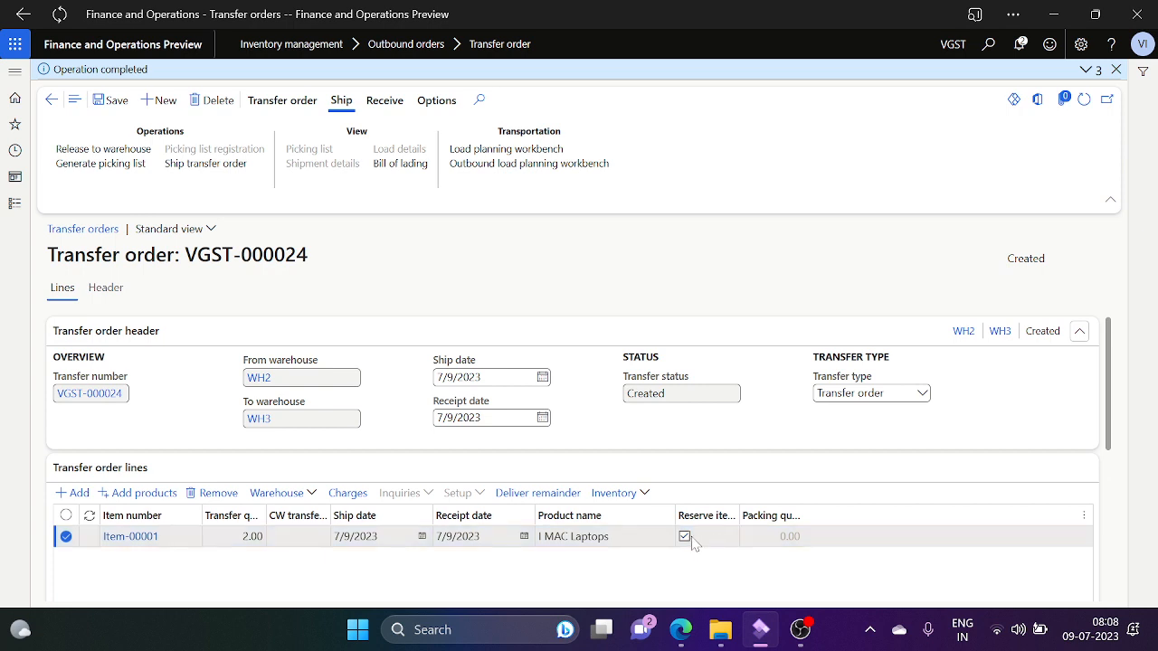
Step: Switch header reservation on, untick Reserve items on the Item-00001 line, then set header back to No
left_click(108, 289)
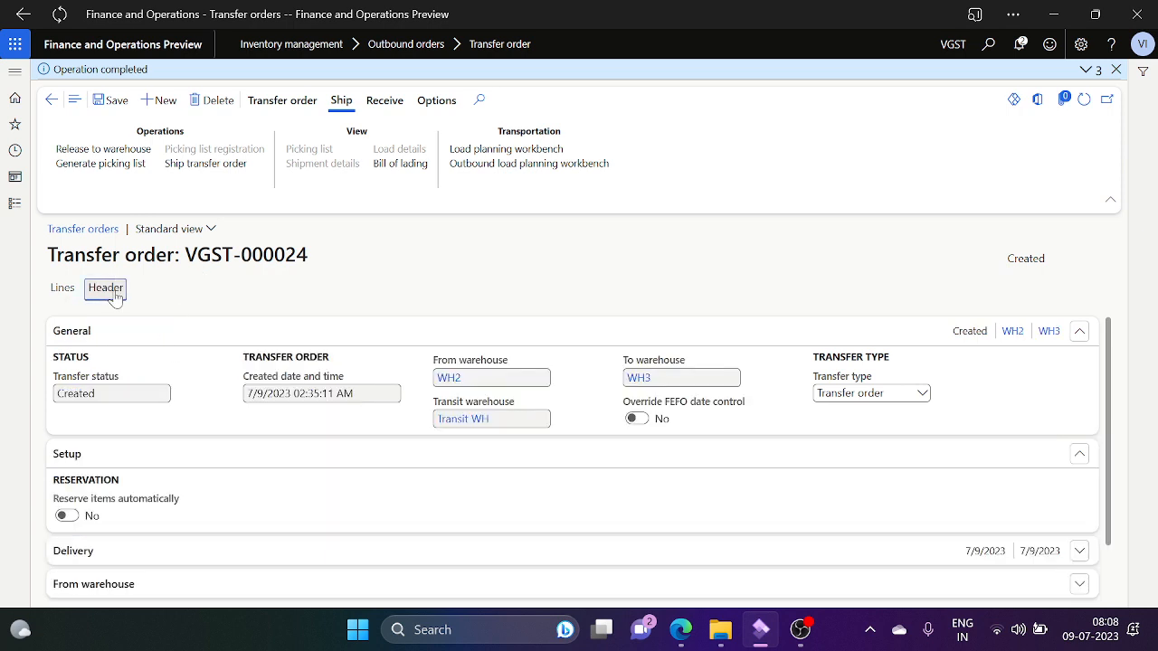
left_click(66, 519)
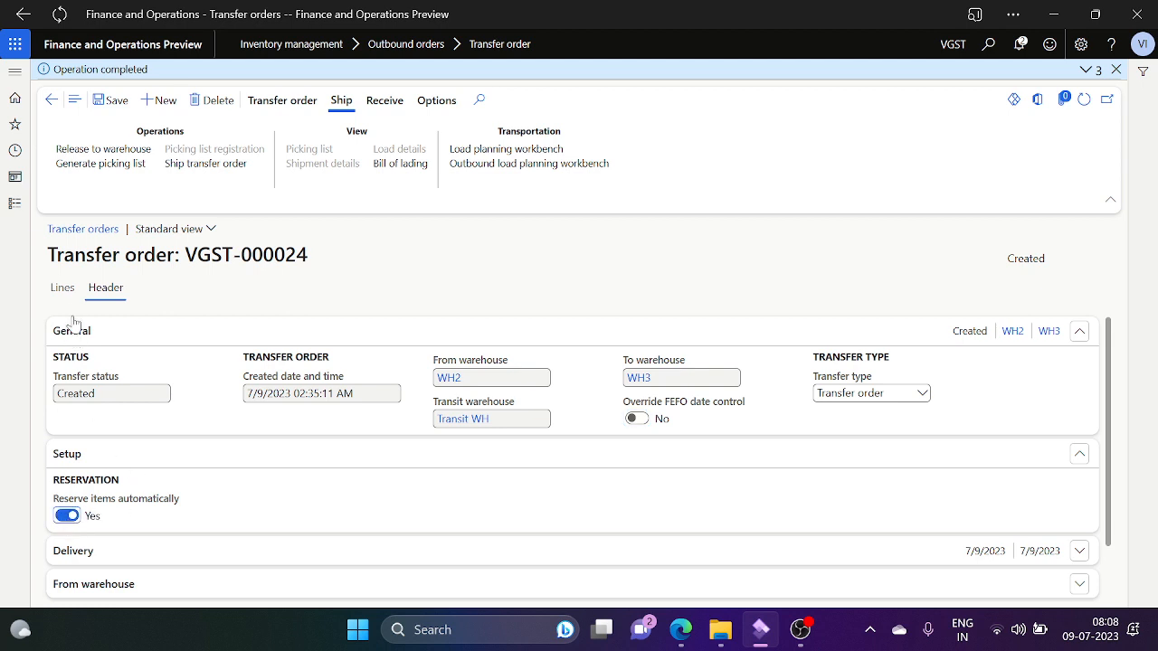
left_click(62, 288)
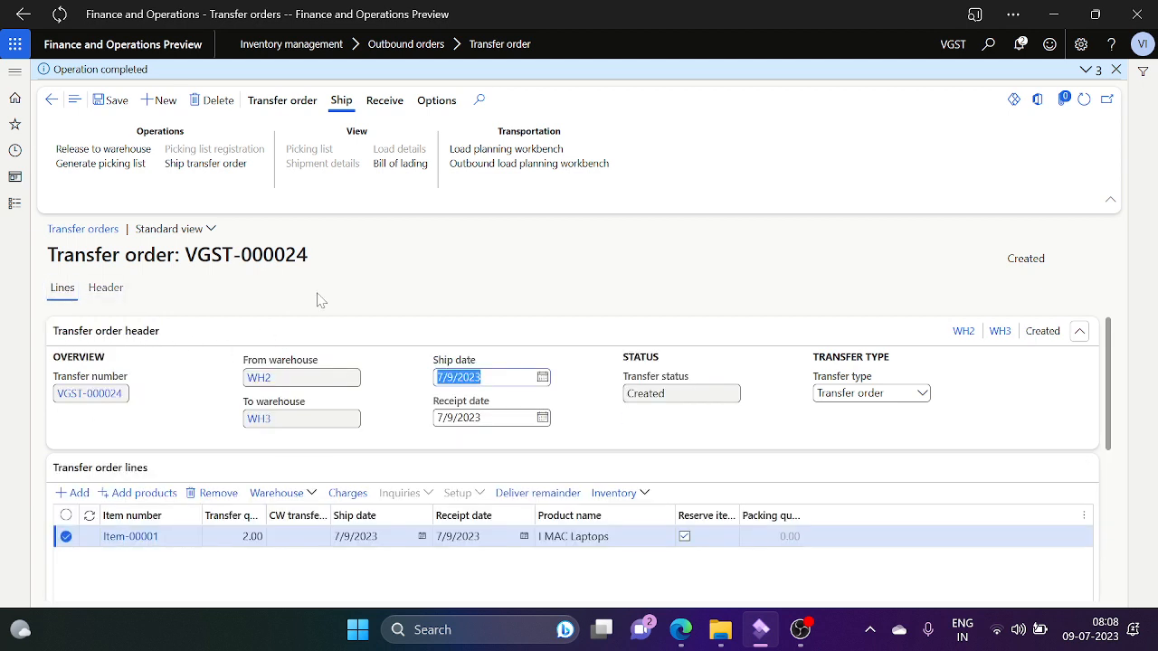
left_click(685, 537)
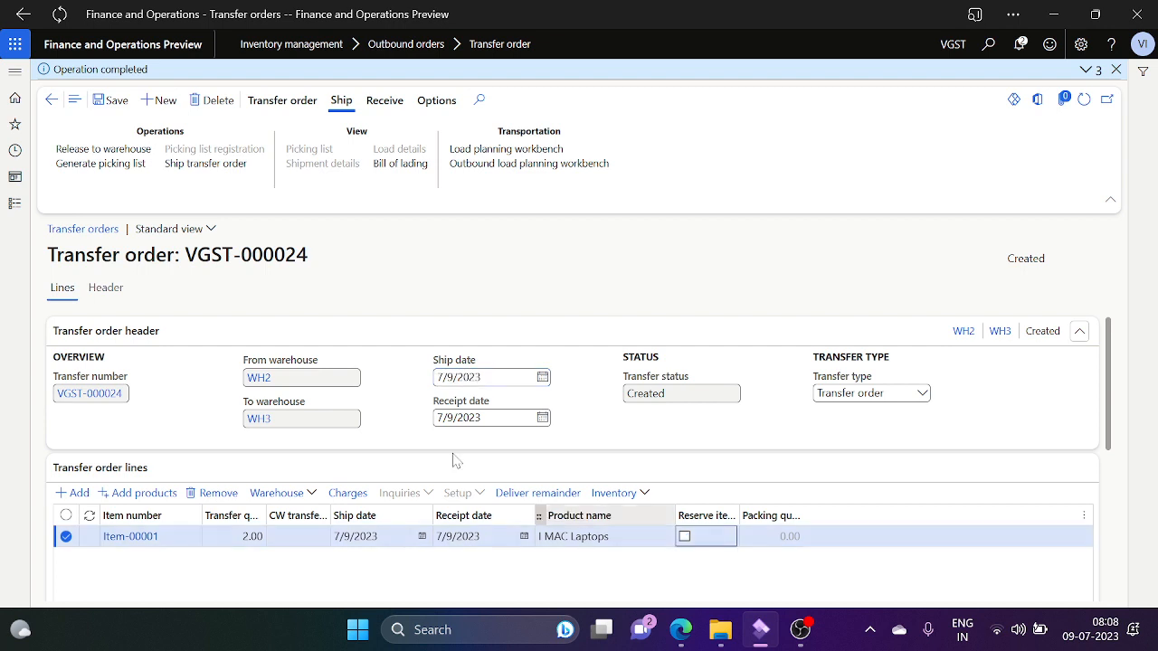
left_click(106, 289)
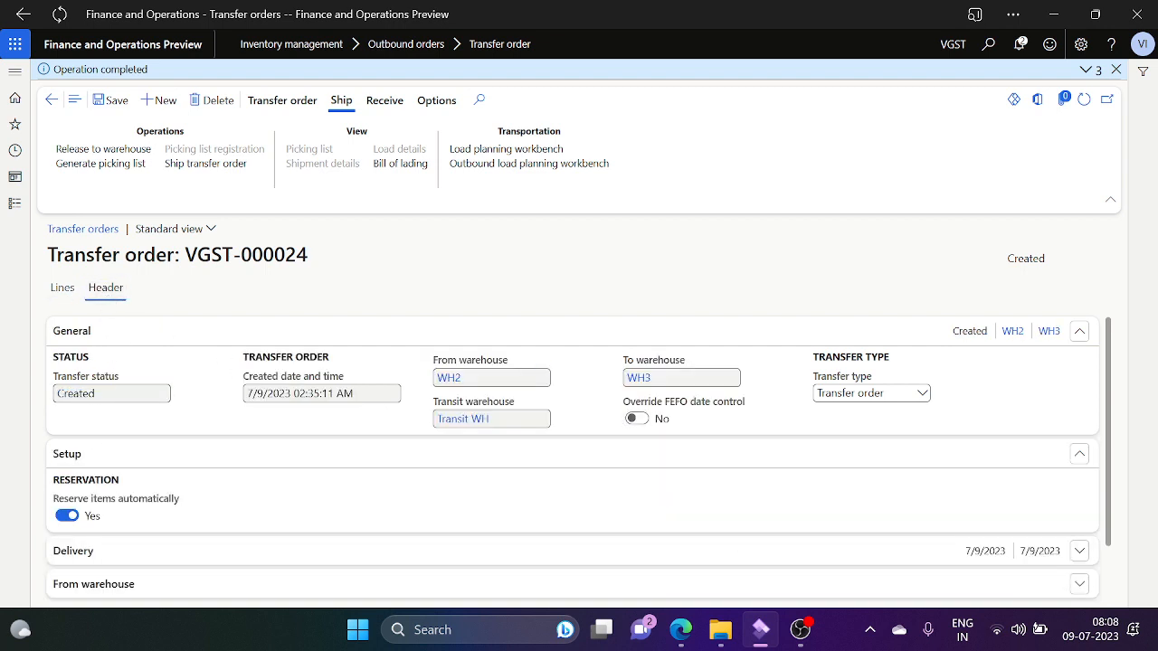
left_click(68, 517)
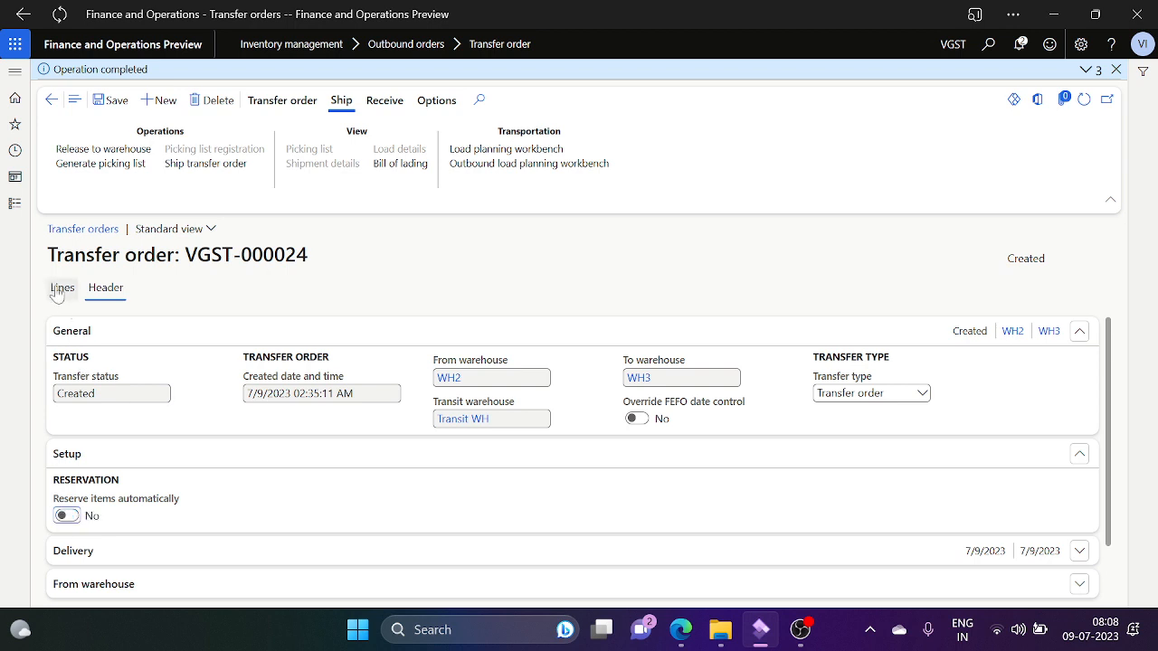
left_click(63, 287)
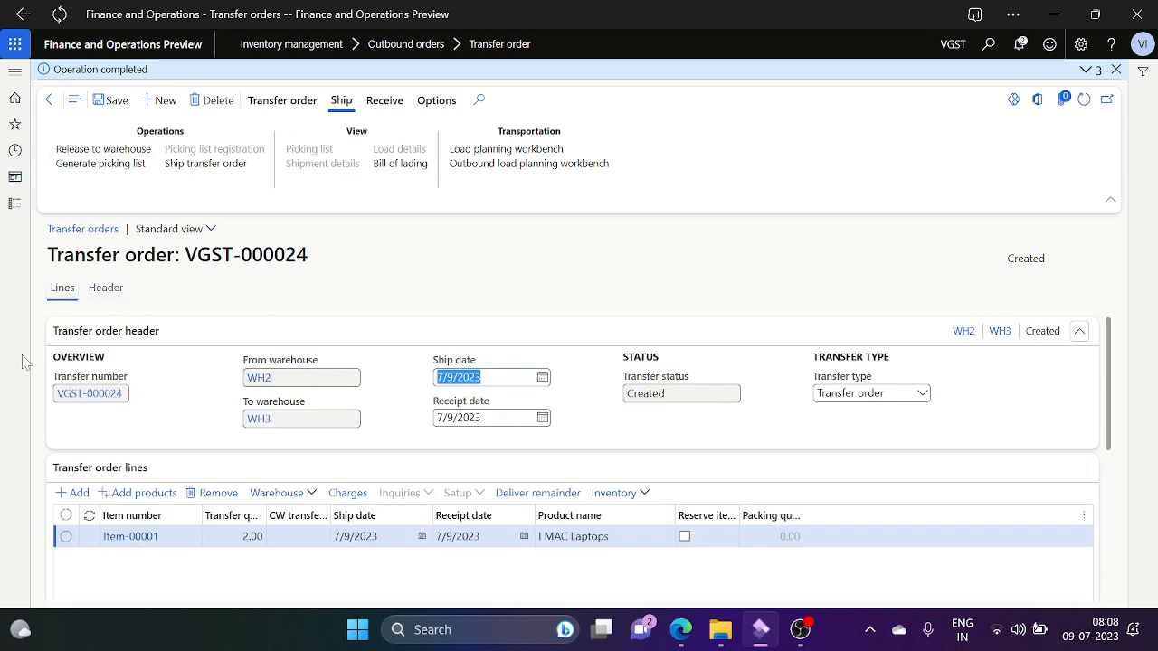
Step: Go through Inventory management's Setup to the Inventory and warehouse management parameters page
left_click(14, 215)
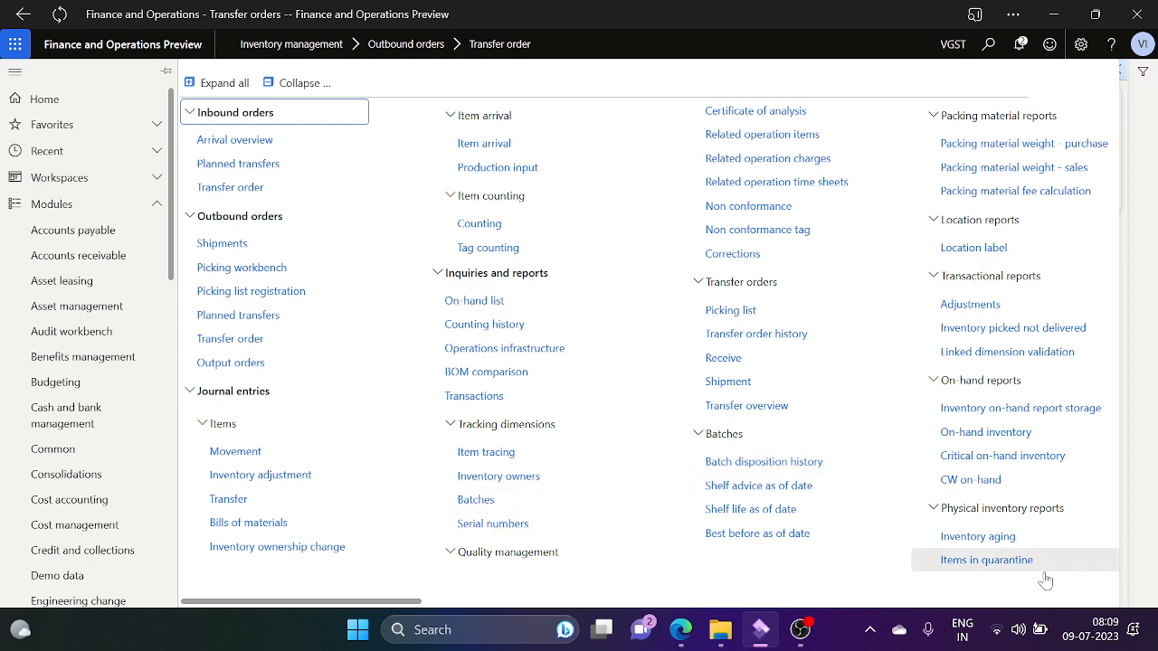
scroll(998, 611, "right", 10)
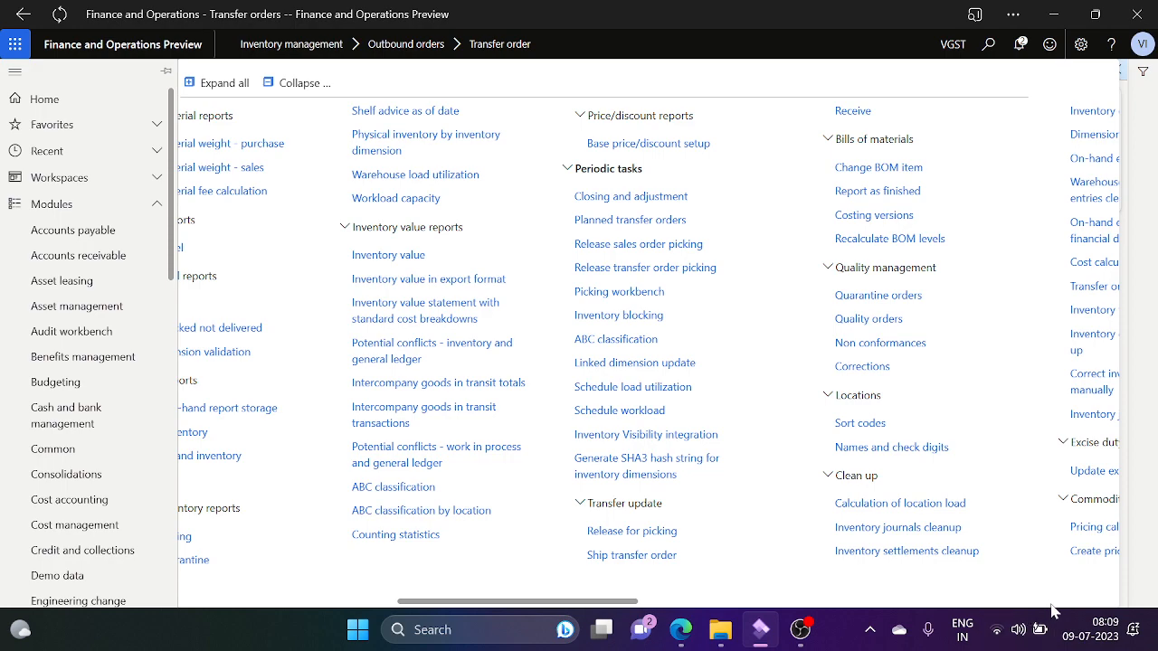
scroll(1052, 612, "right", 8)
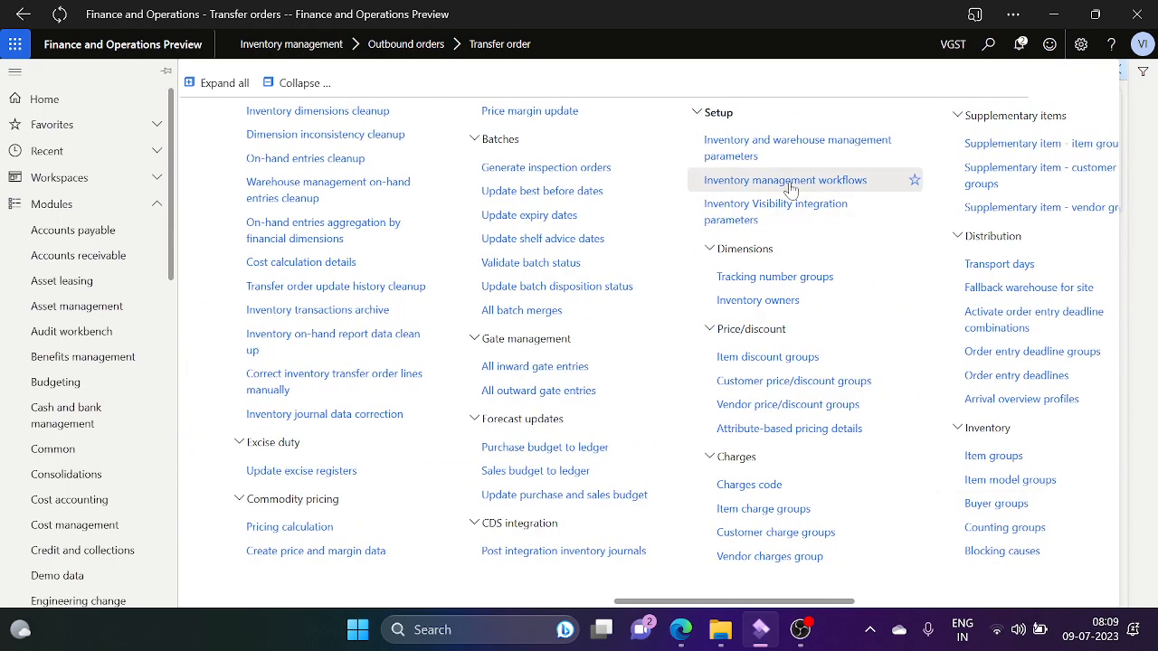
left_click(813, 142)
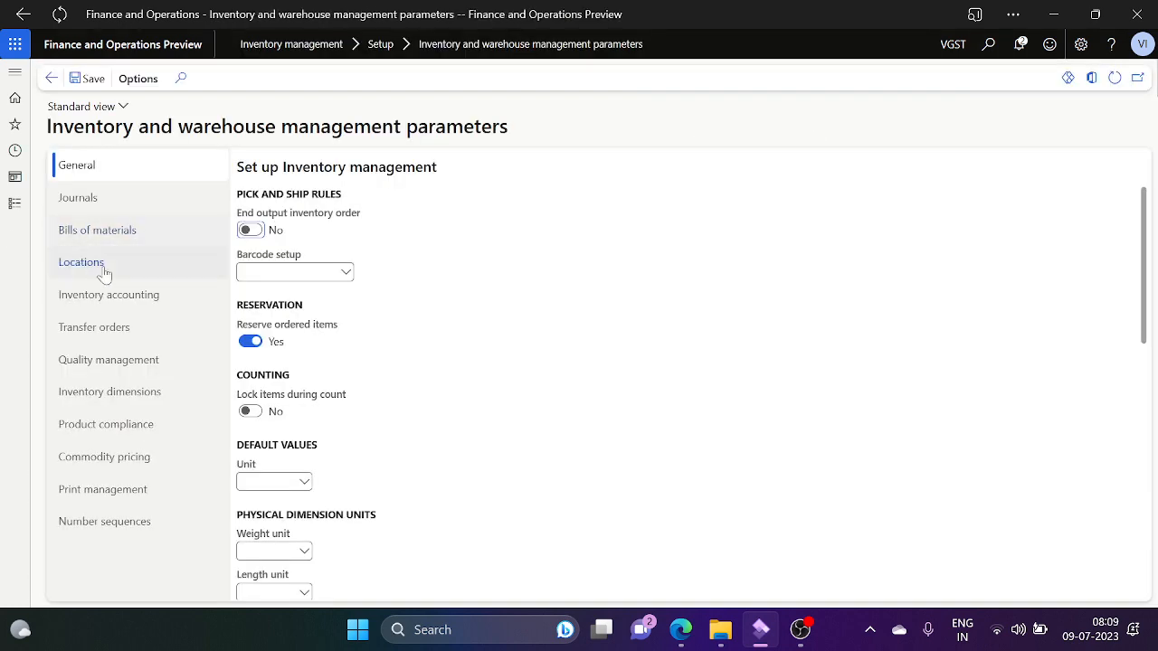
Step: On the Transfer orders tab set Reserve items automatically to Yes, save, and close the page
left_click(127, 330)
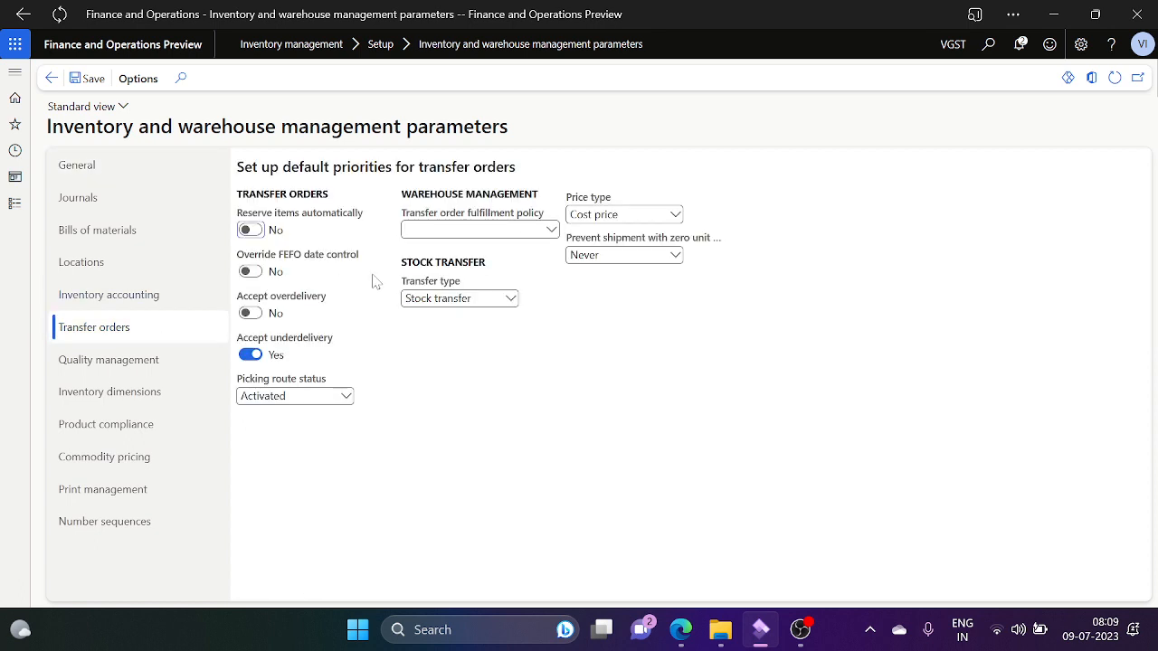
left_click(251, 234)
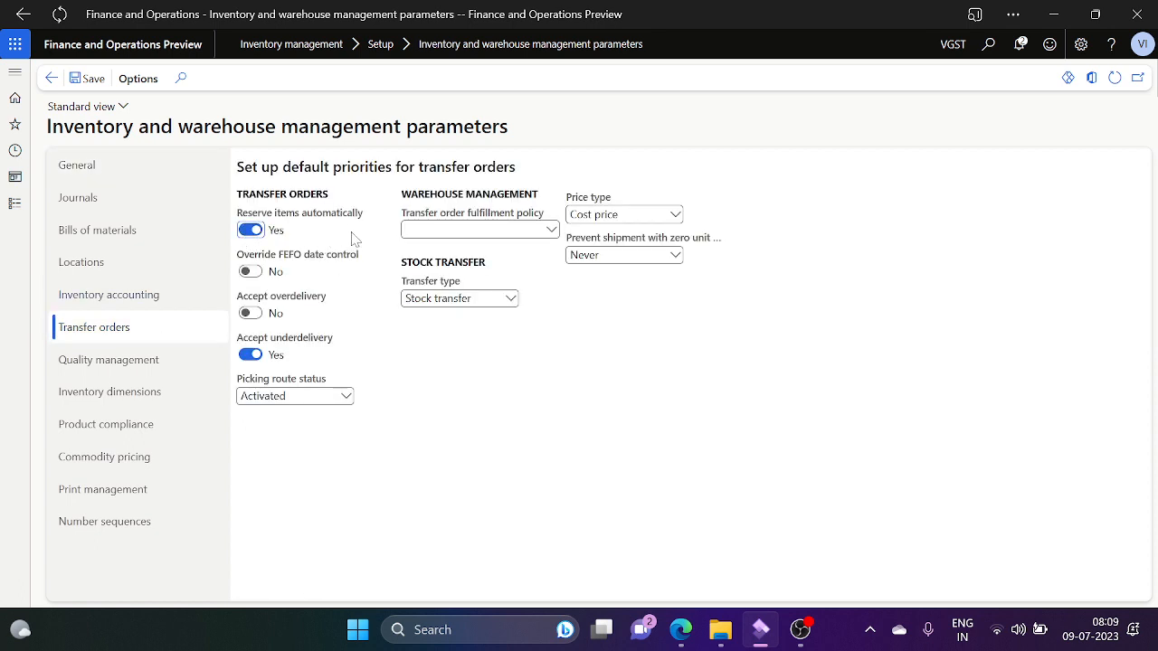
left_click(16, 203)
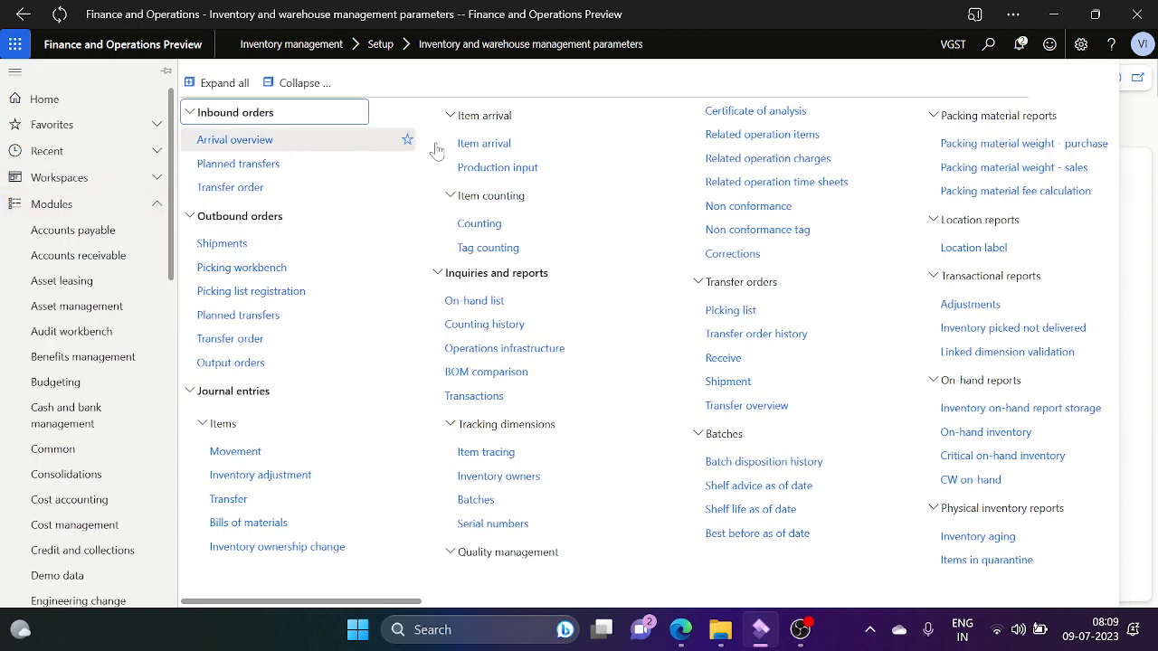
left_click(1153, 125)
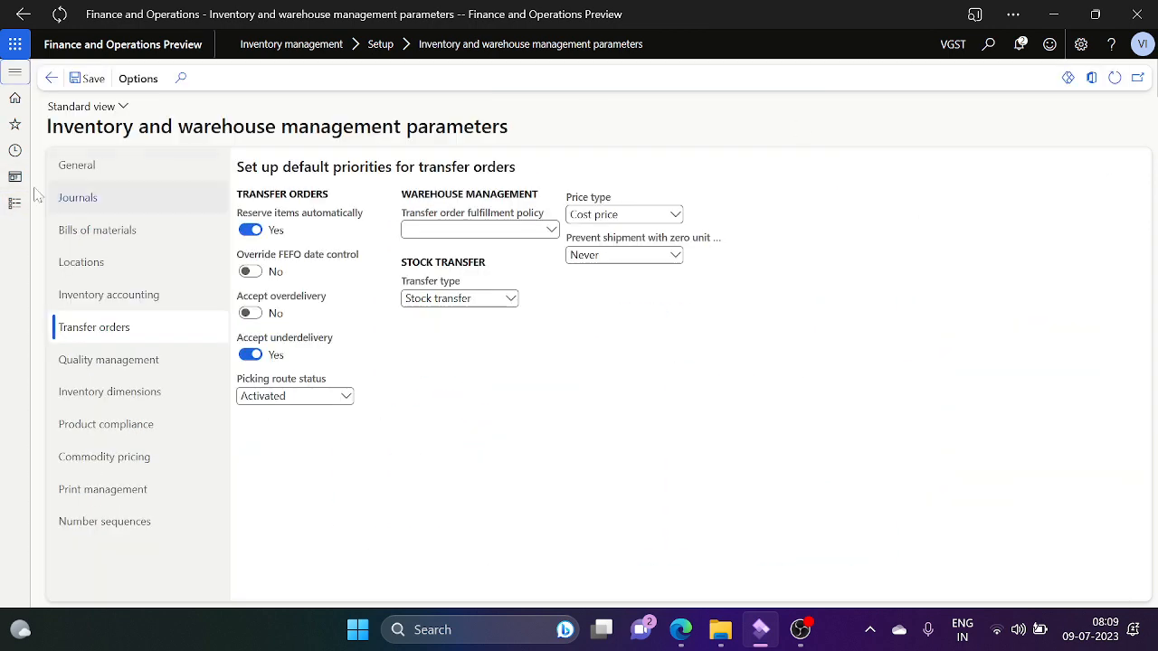
left_click(81, 80)
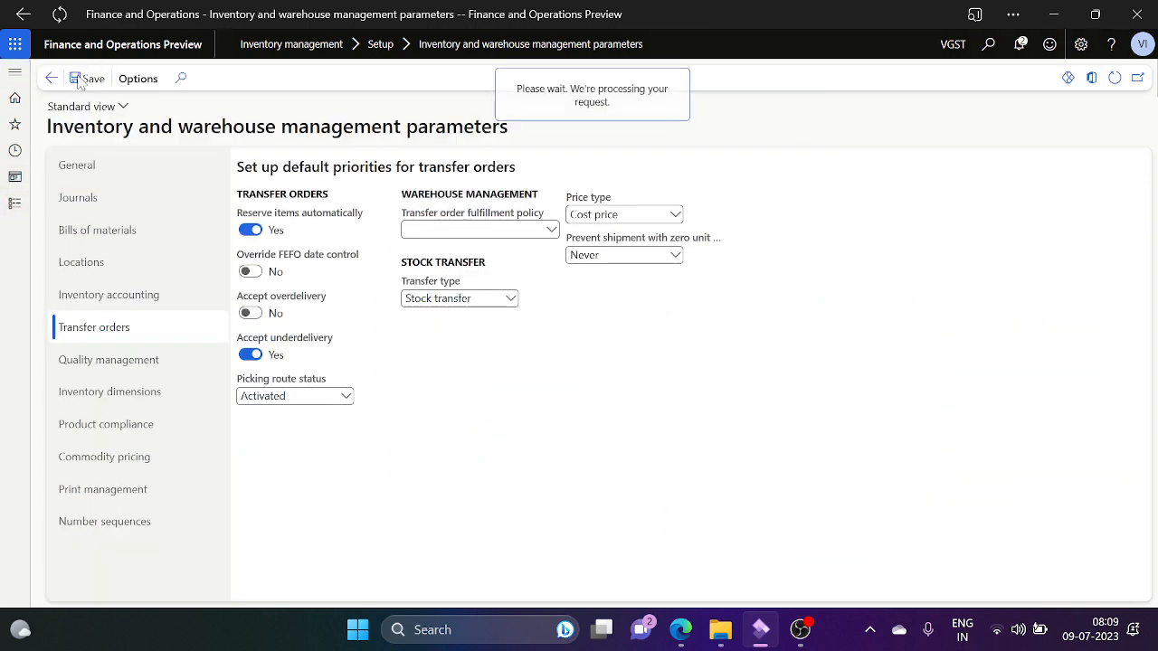
left_click(52, 80)
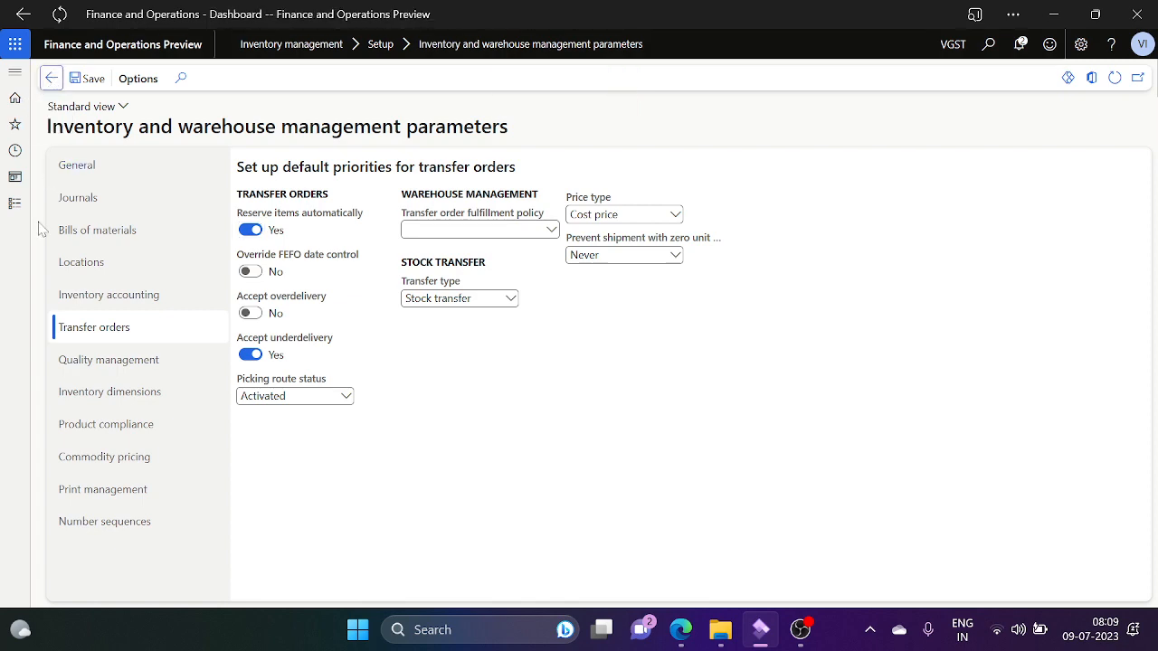
Step: Go to the Transfer orders list under Inventory management and delete VGST-000024
left_click(13, 207)
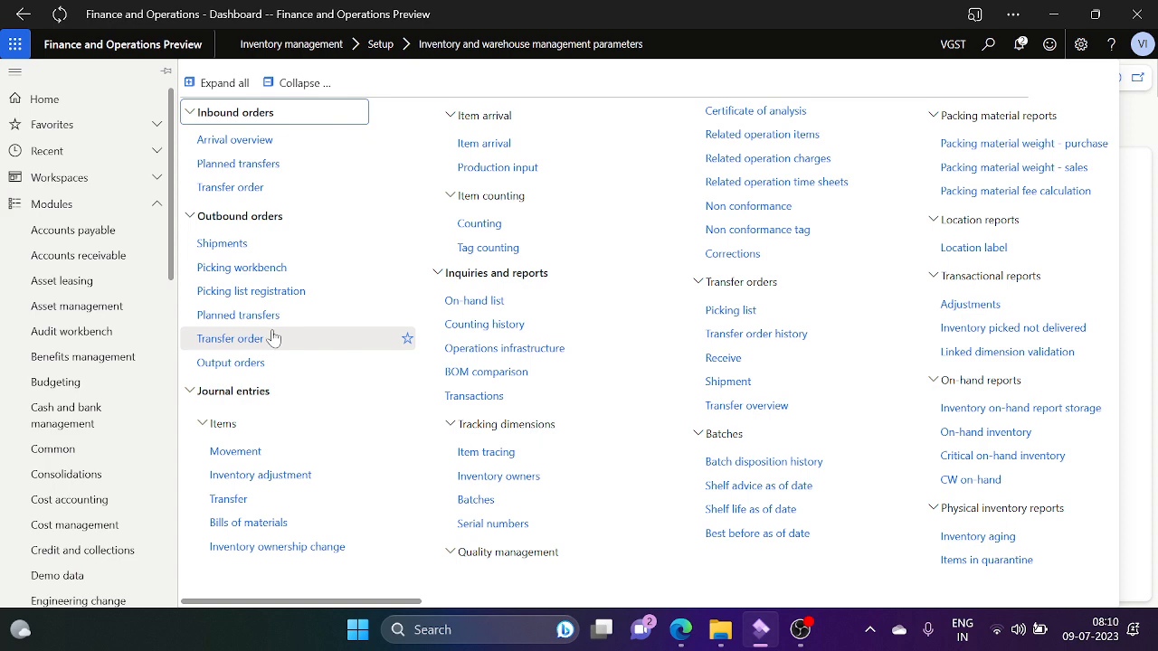
left_click(272, 337)
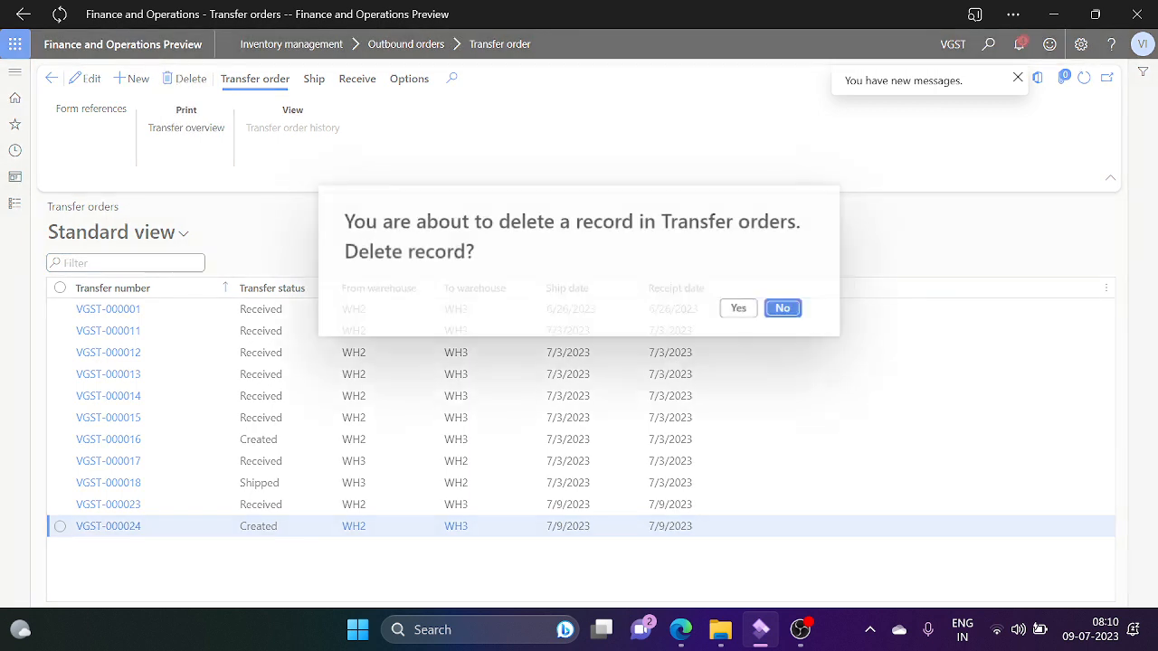
left_click(743, 311)
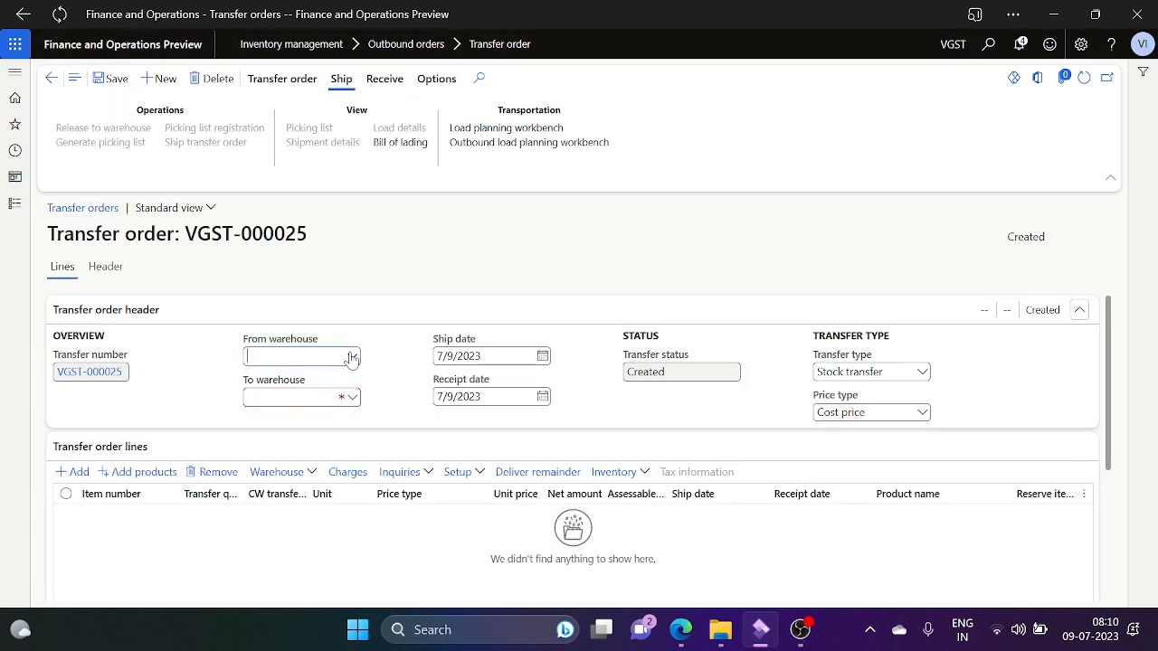
Step: Route VGST-000025 from WH2 to WH3 with transfer type Transfer order
left_click(352, 356)
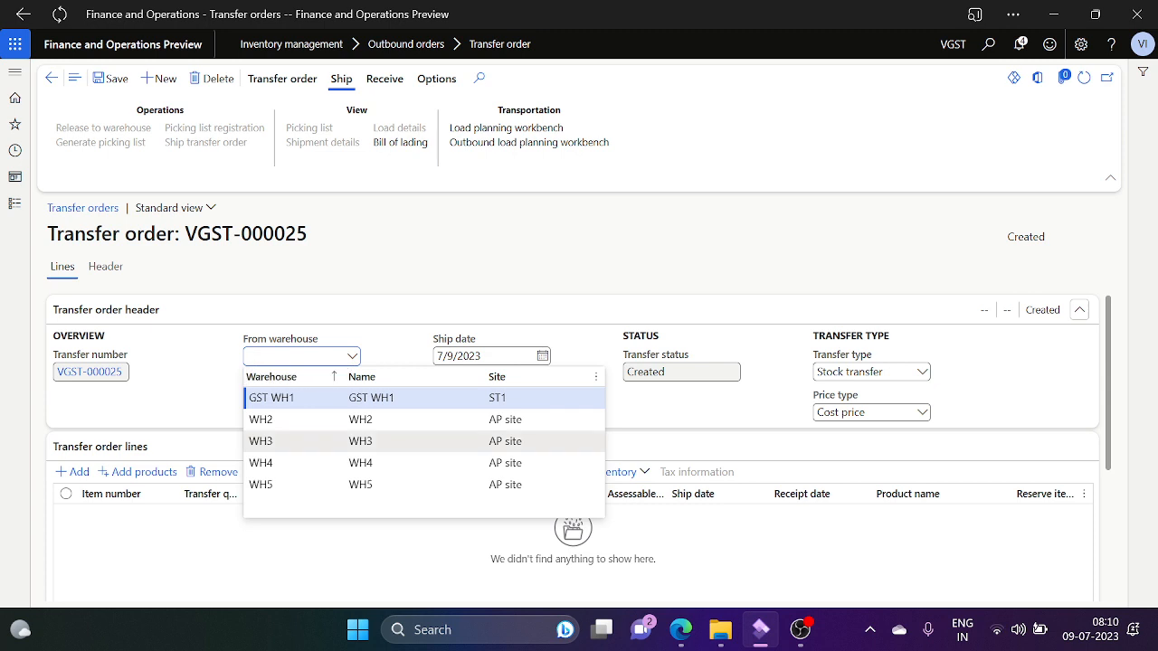
key("Down")
key("Return")
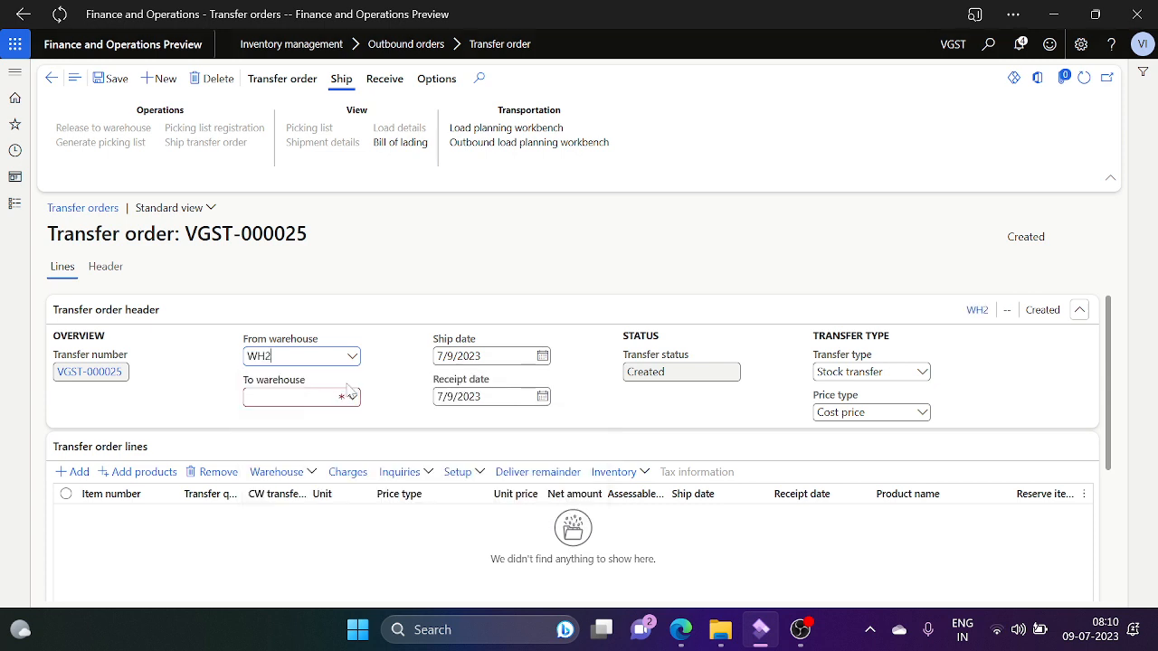
left_click(352, 396)
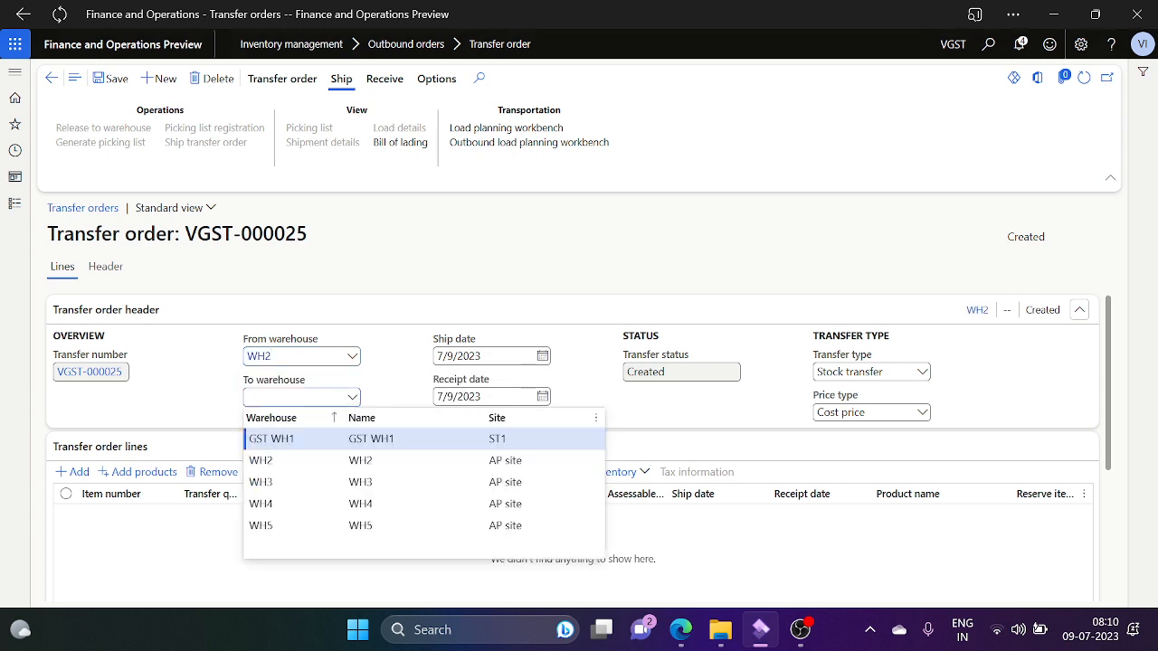
key("Down")
key("Down")
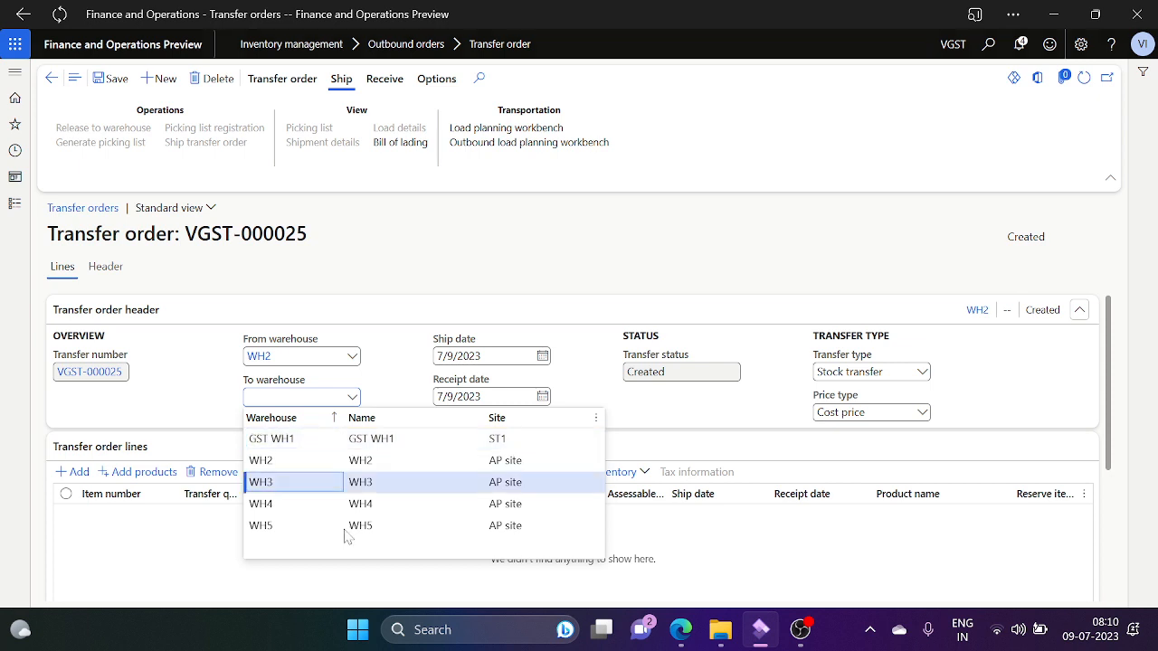
key("Return")
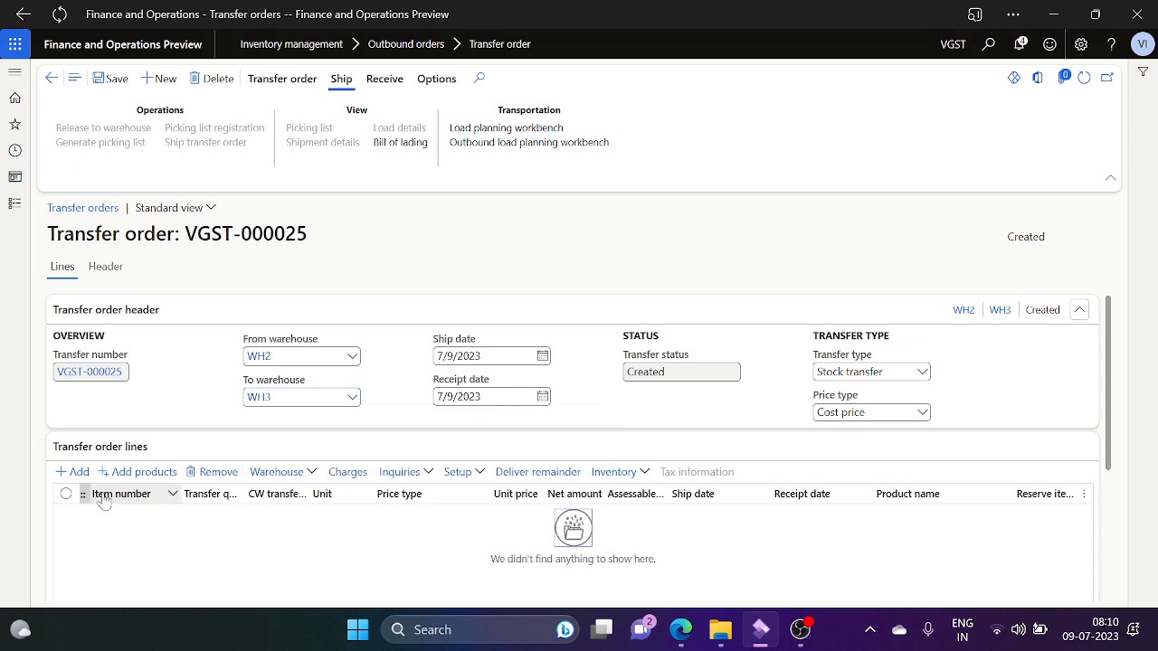
left_click(922, 375)
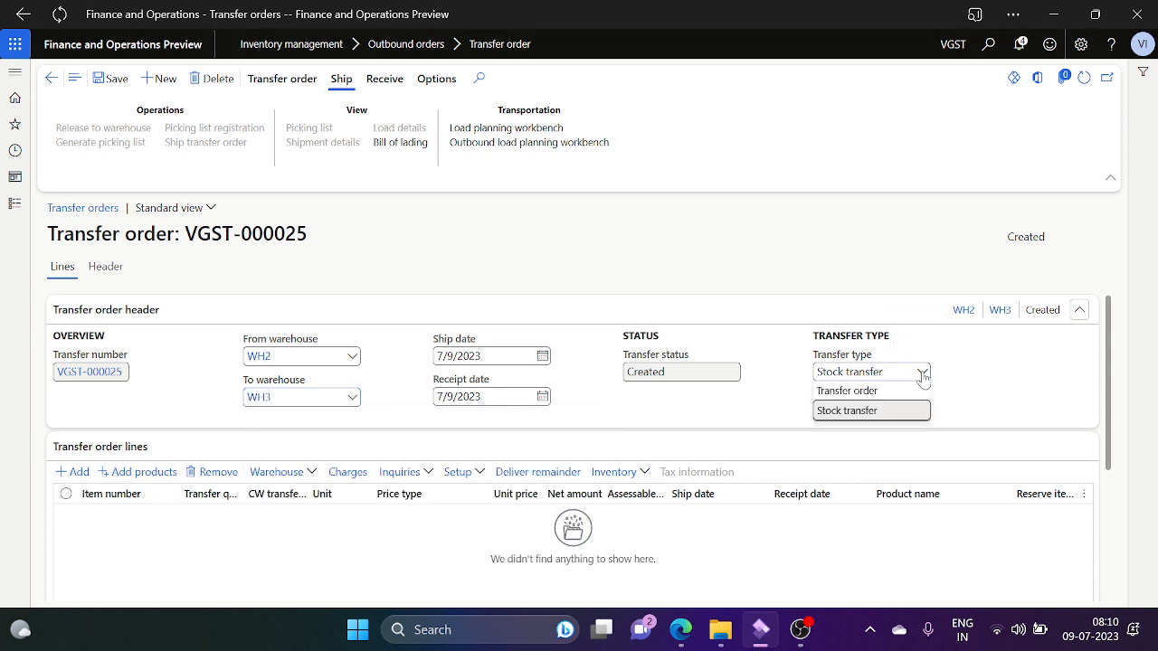
left_click(903, 397)
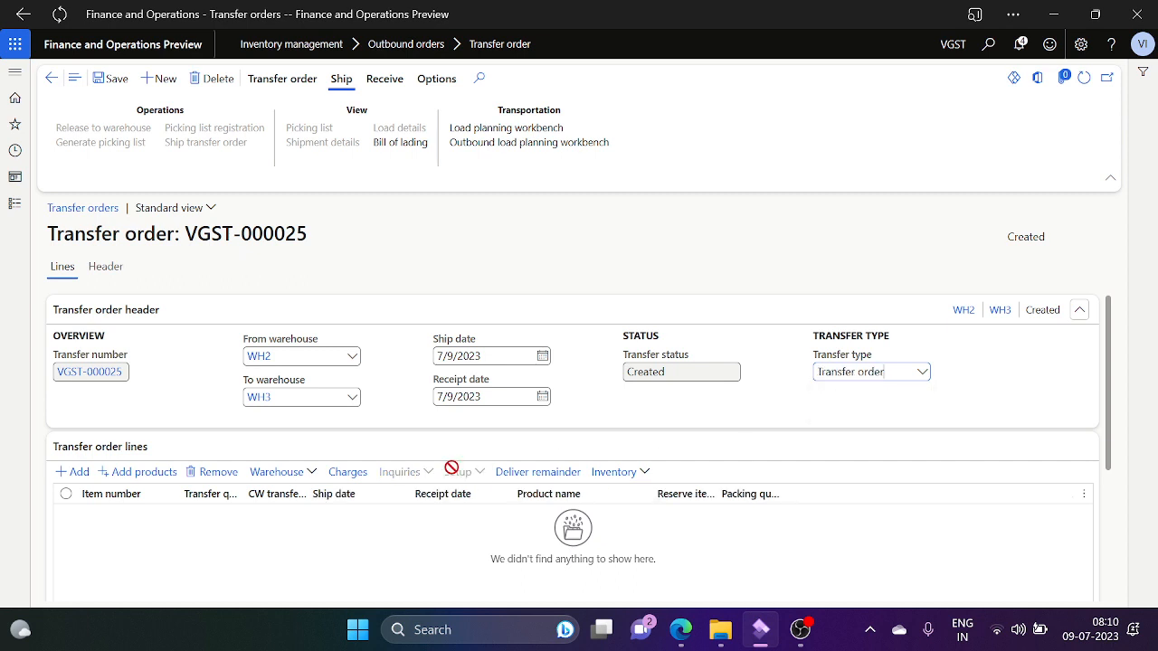
Step: Add a transfer line of 2.00 Item-00001 and bring up its Inventory options
left_click(76, 471)
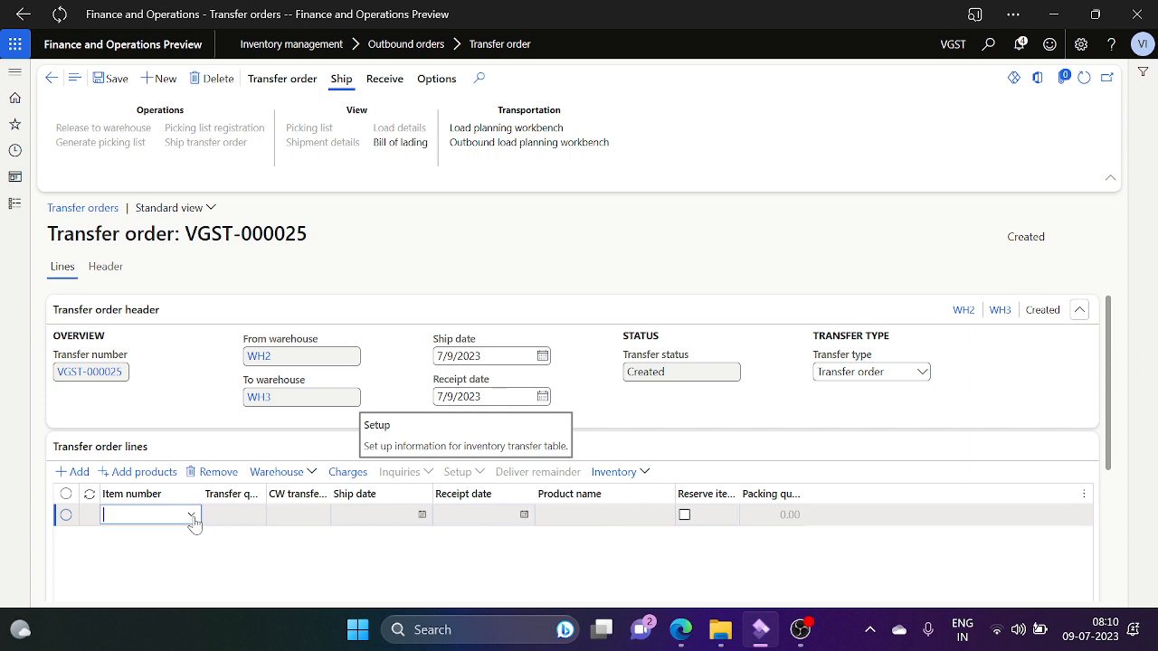
left_click(191, 515)
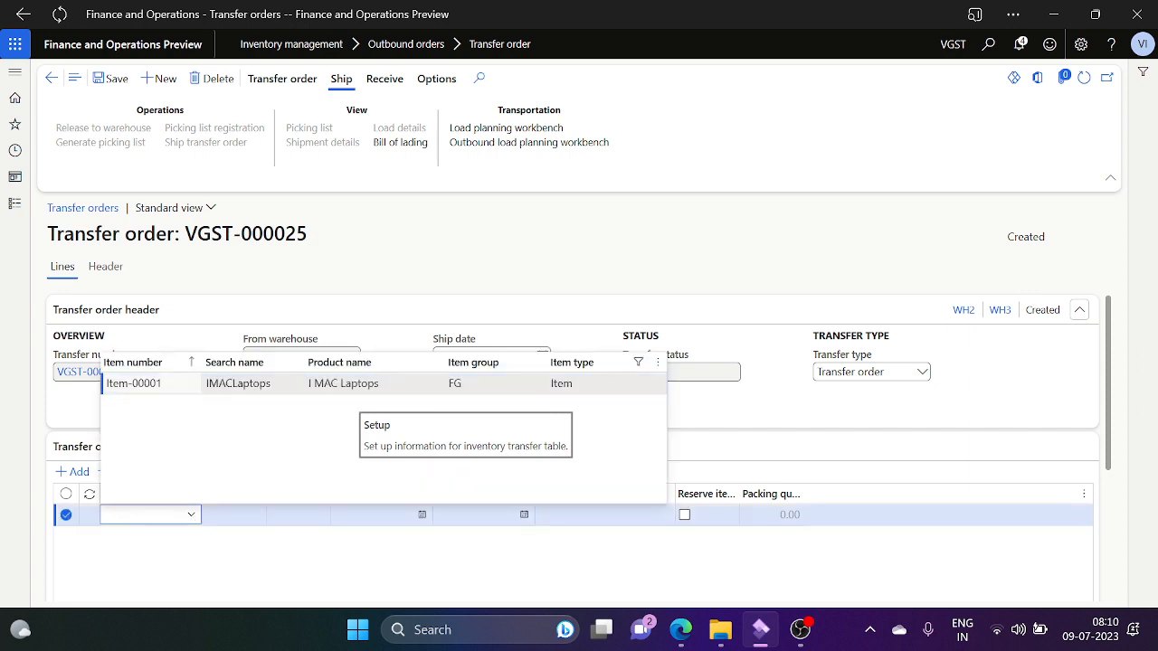
left_click(208, 384)
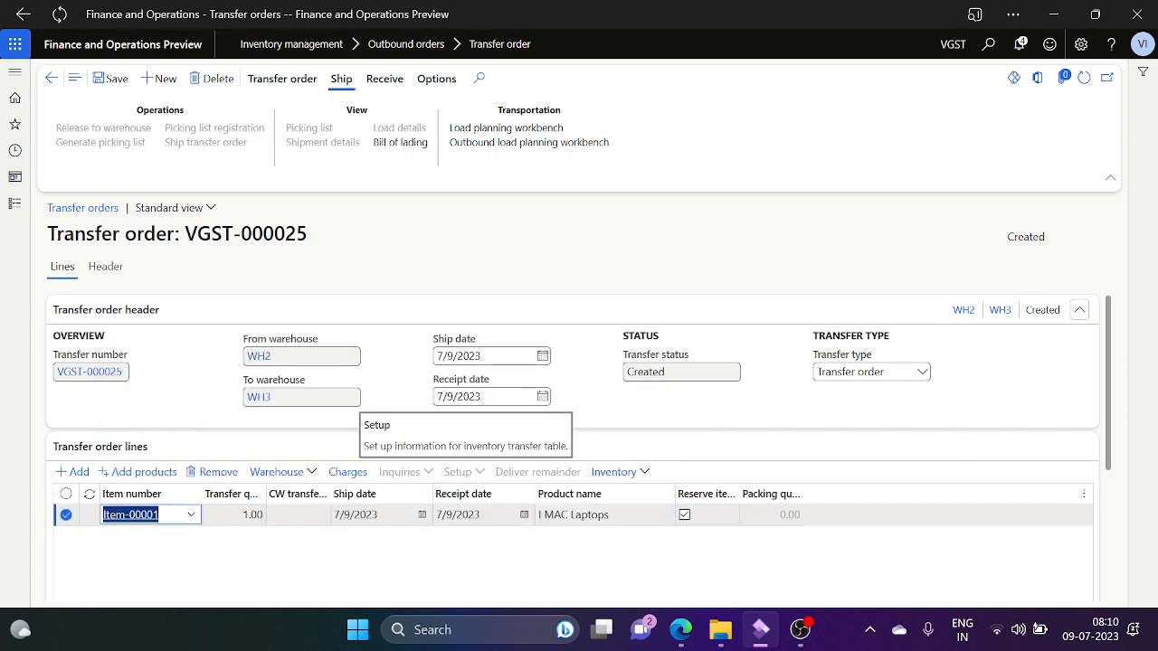
key("Tab")
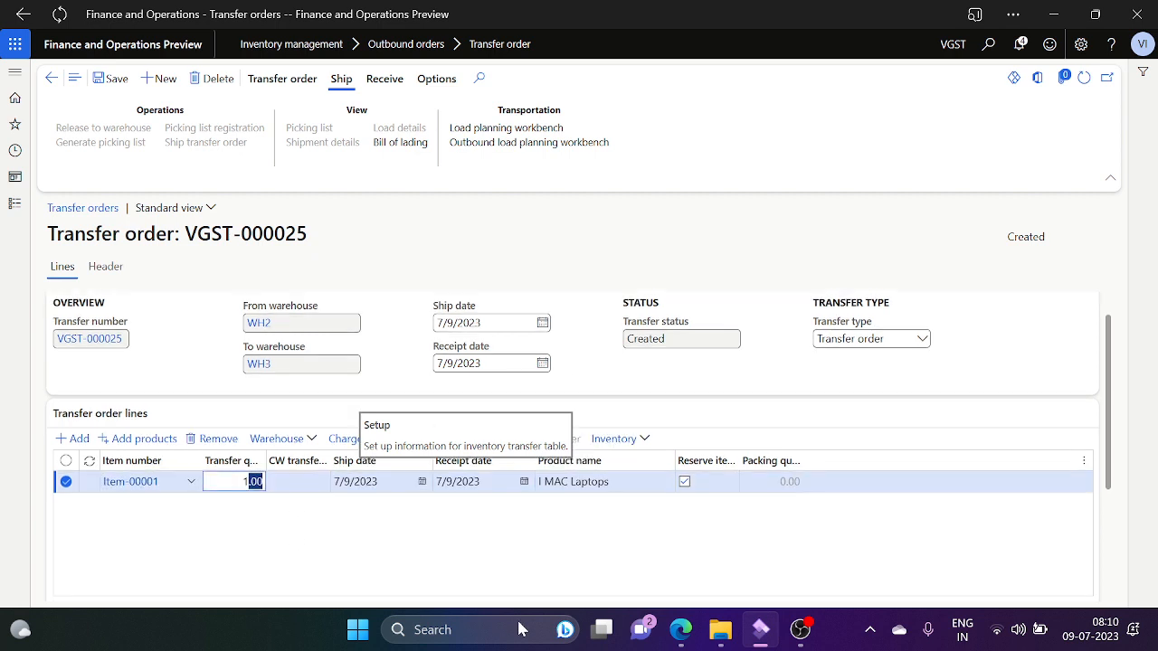
key("BackSpace")
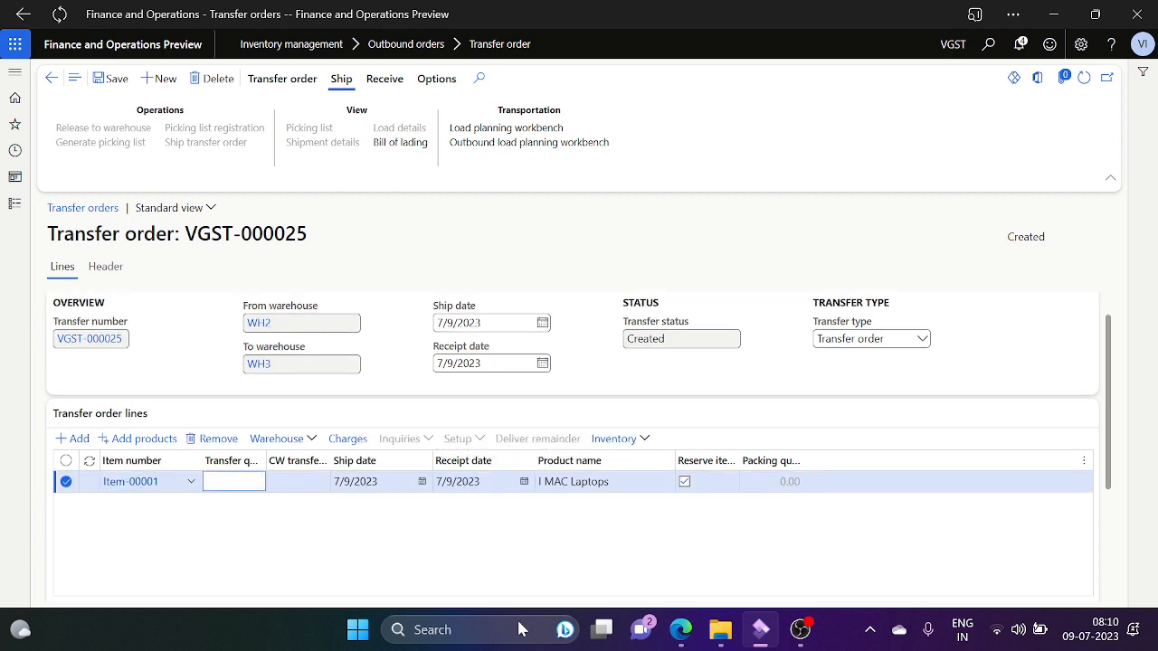
key("Tab")
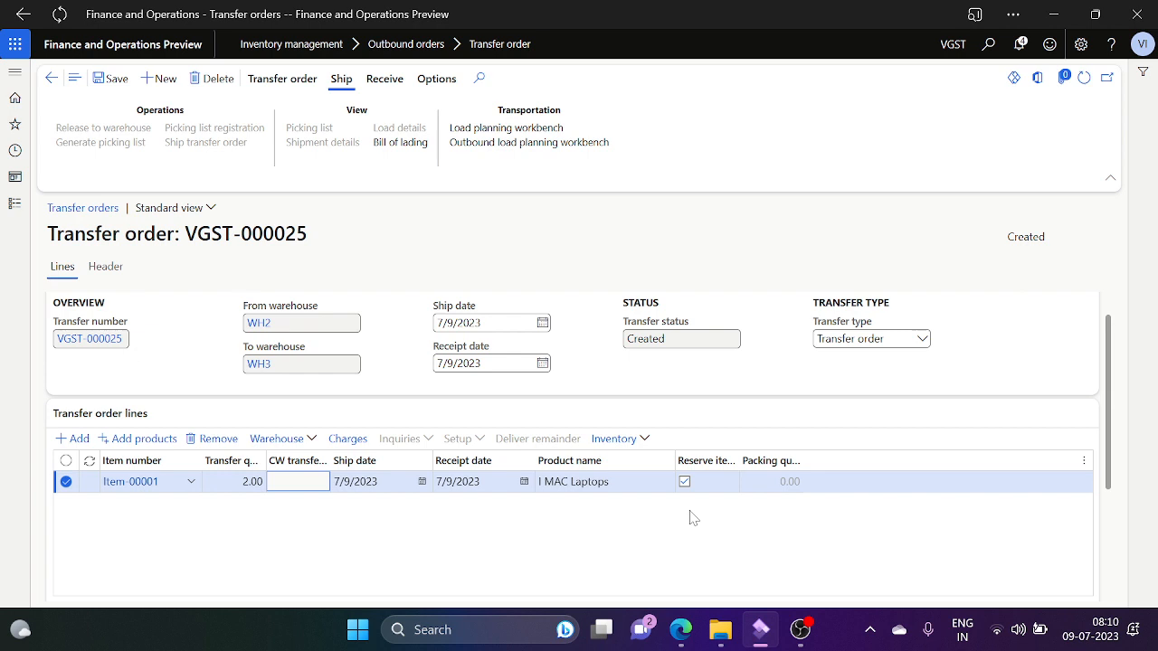
left_click(643, 439)
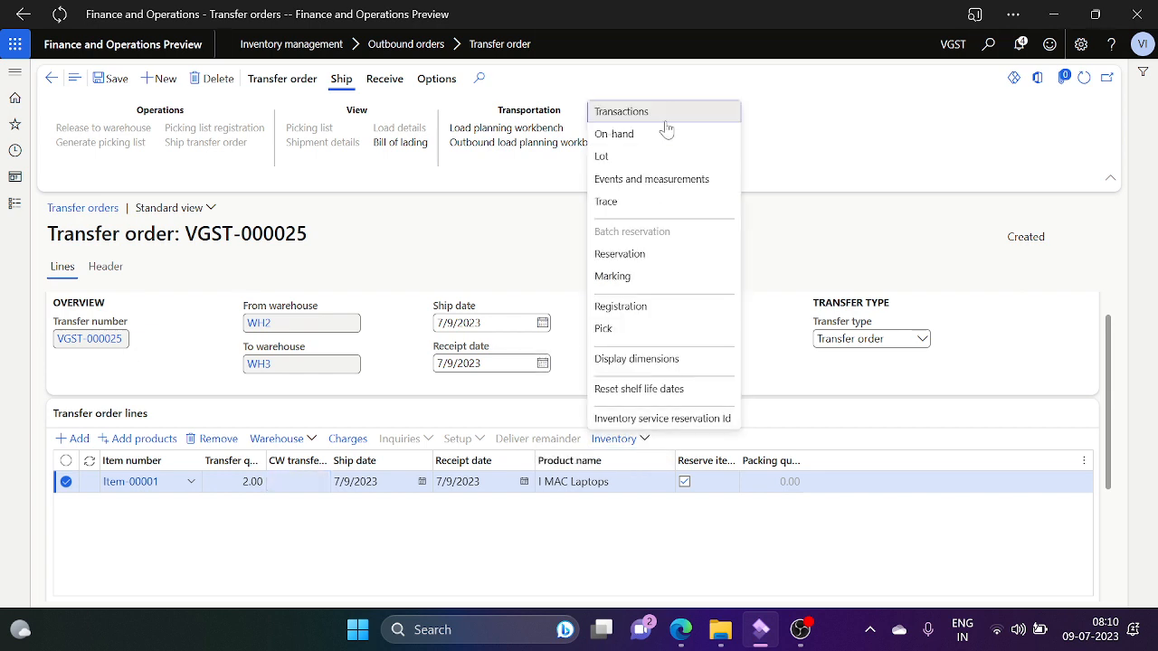
left_click(626, 115)
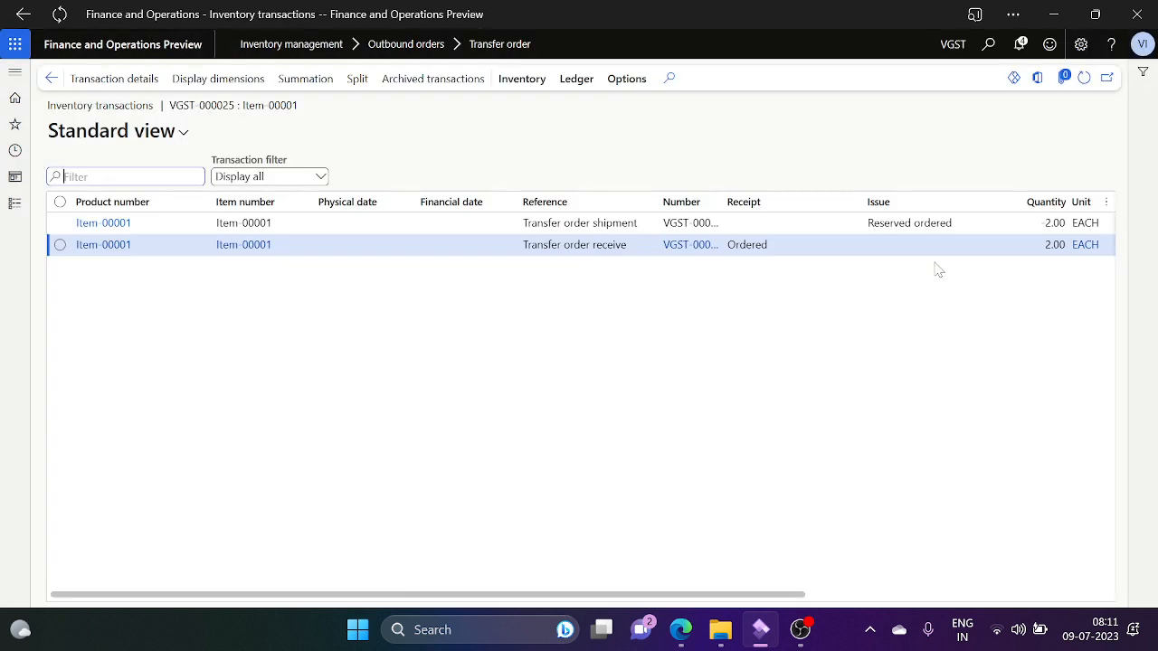
left_click(975, 246)
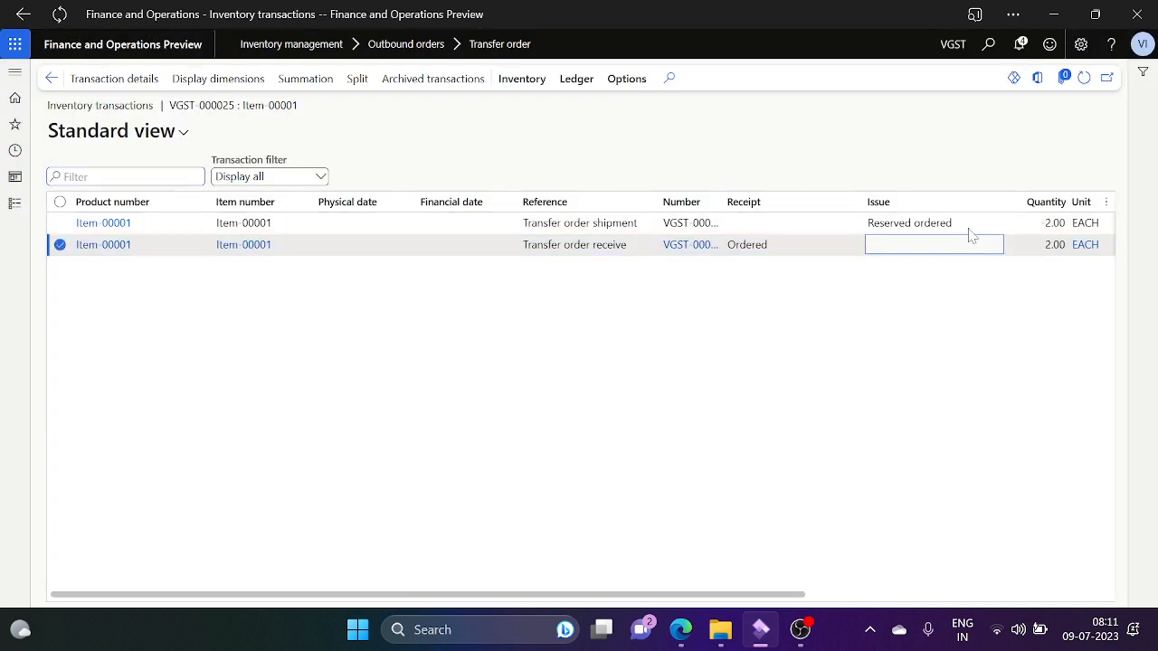
left_click(965, 223)
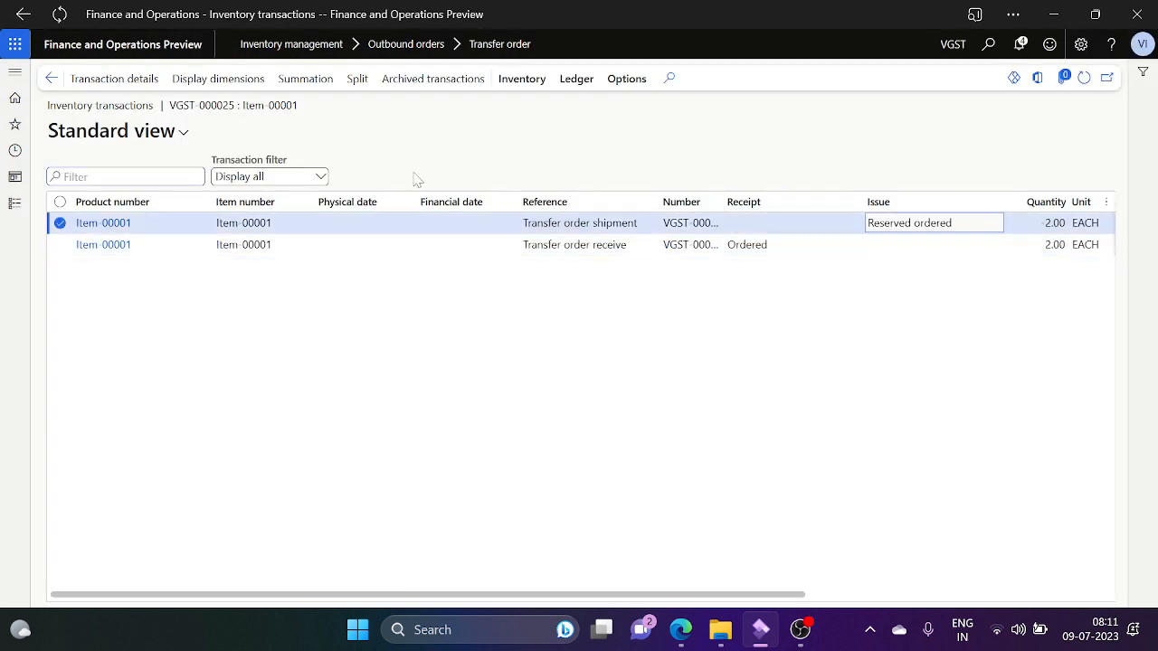
left_click(52, 79)
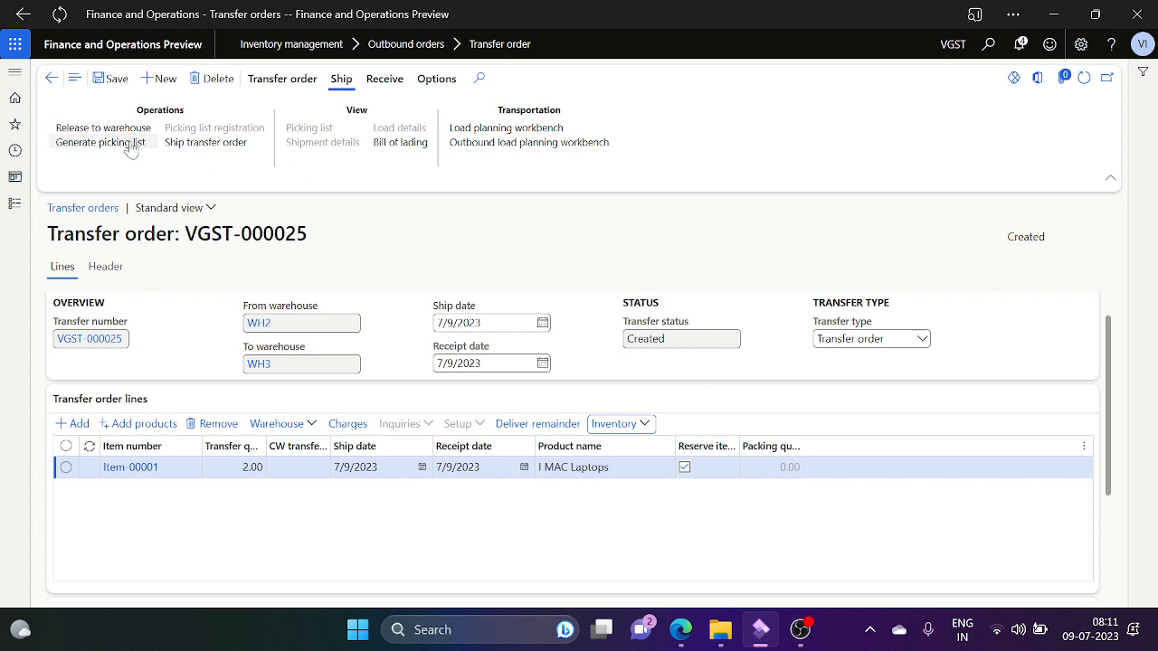
Step: Save VGST-000025 and post its picking list with Update set to All
left_click(101, 78)
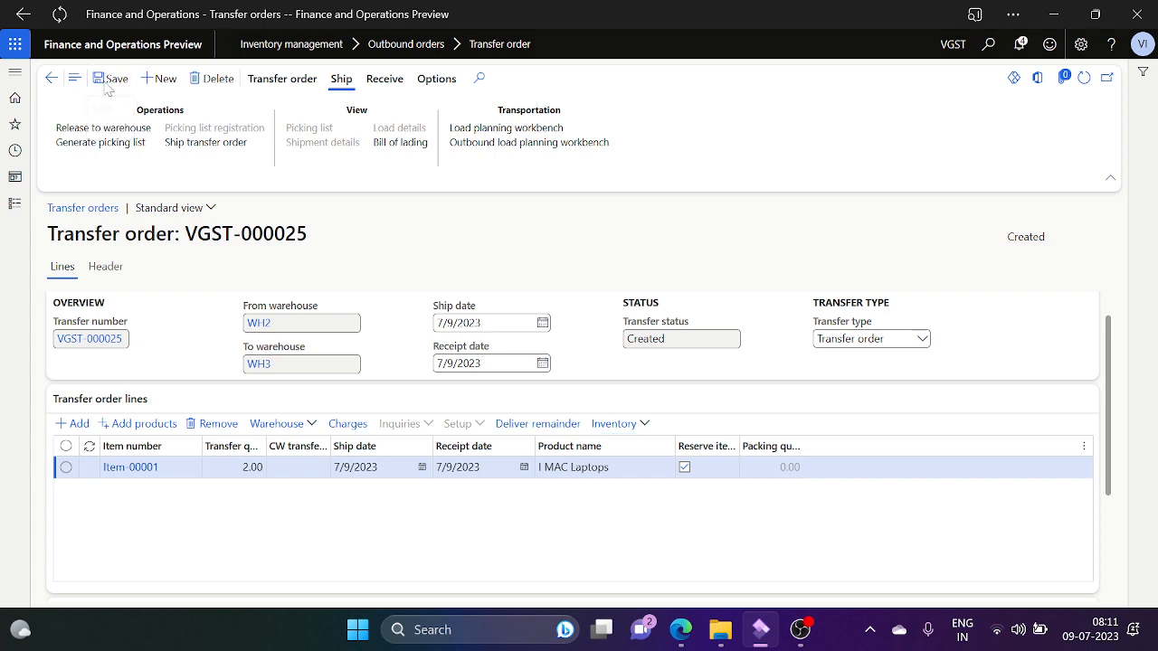
left_click(108, 144)
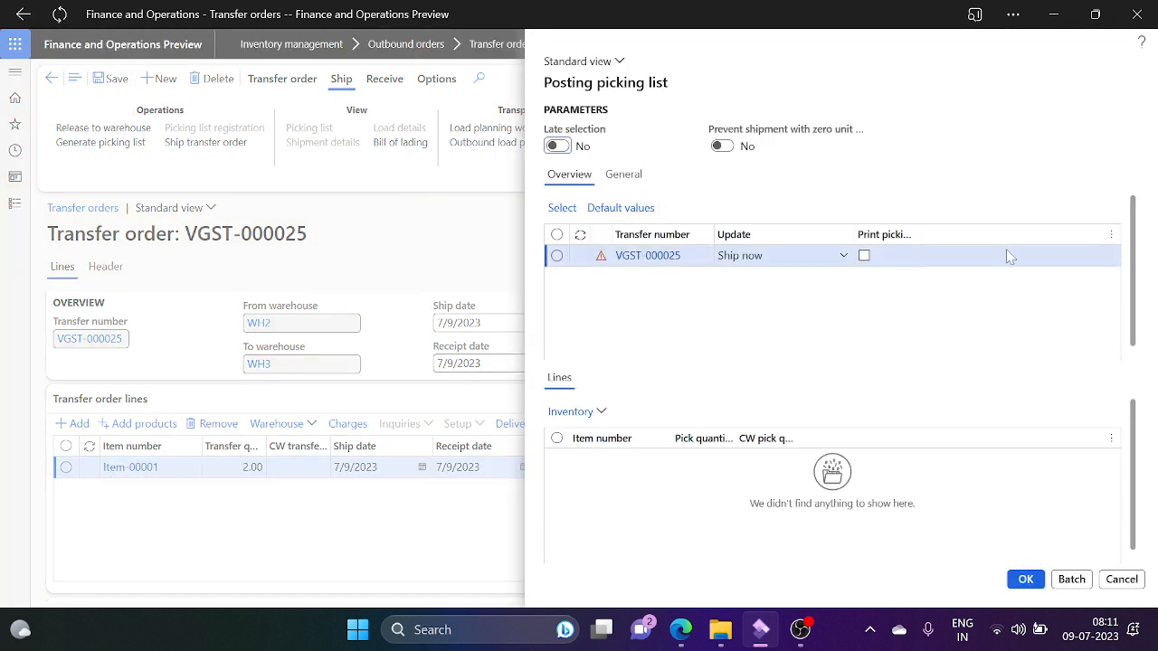
left_click(843, 257)
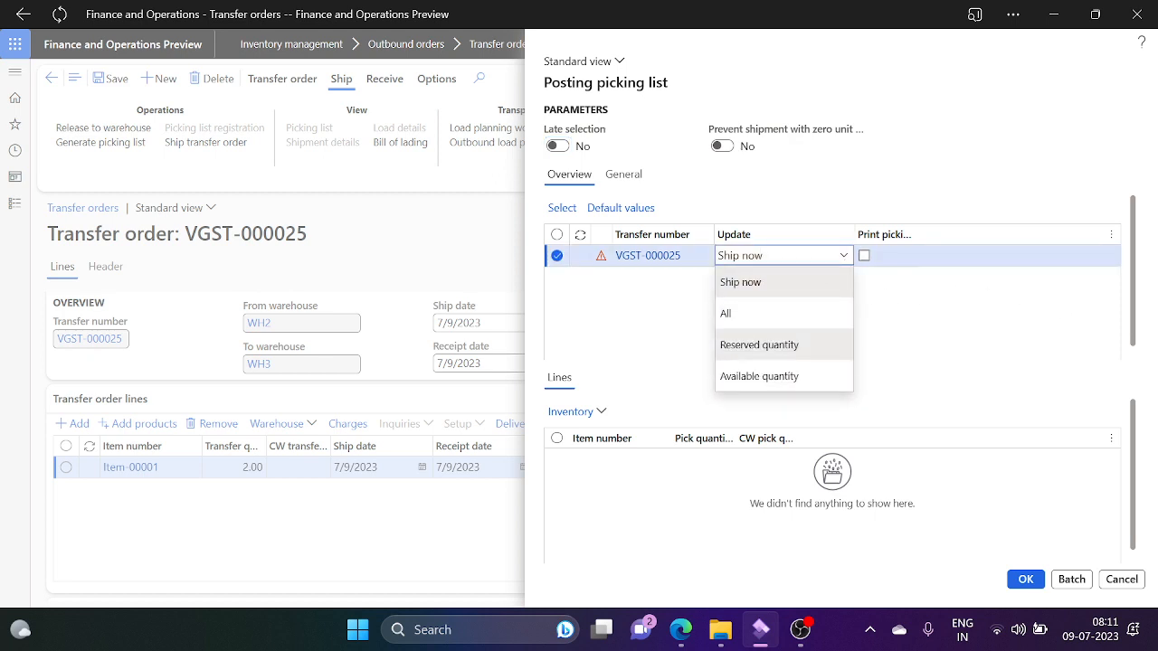
left_click(781, 348)
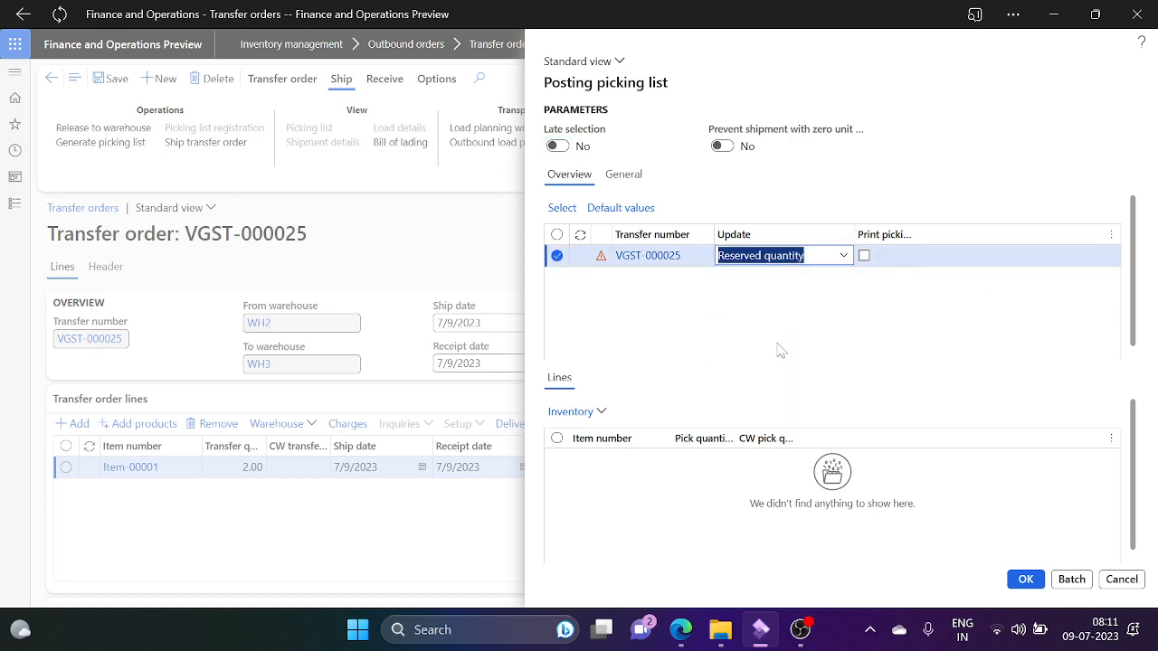
left_click(843, 256)
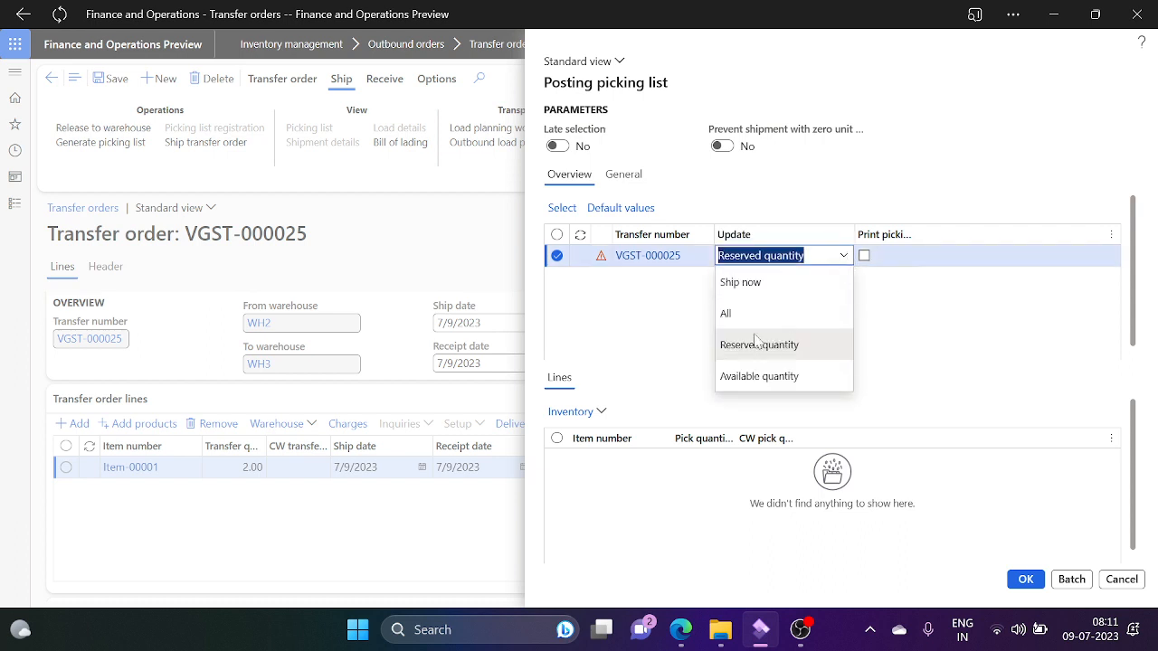
left_click(804, 378)
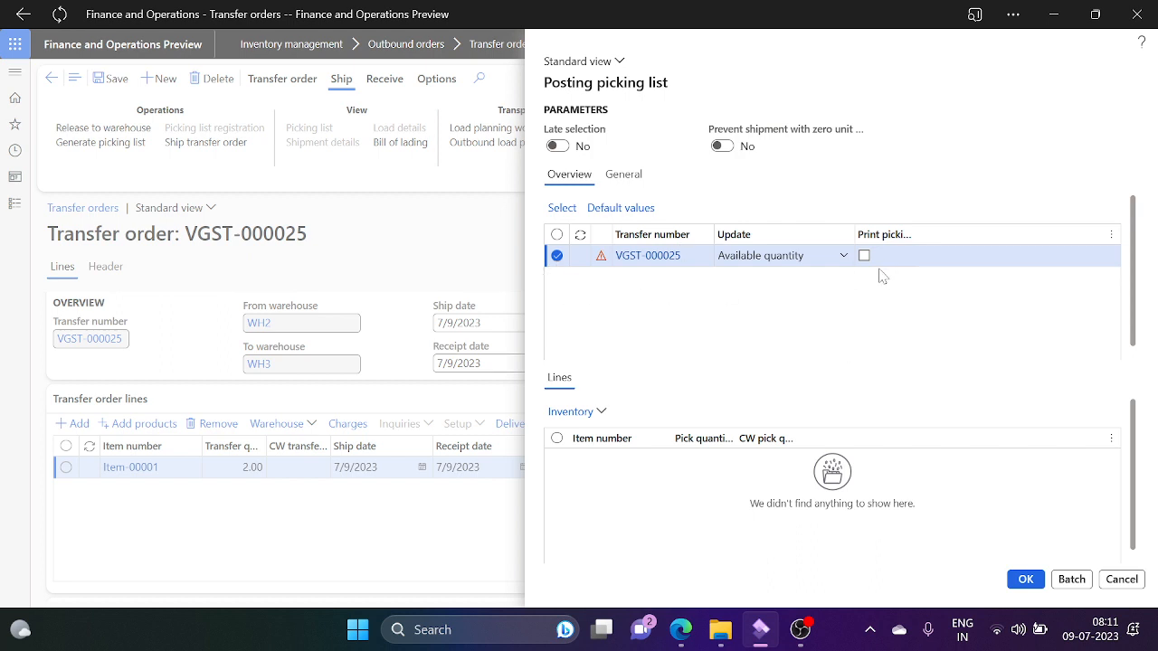
left_click(842, 257)
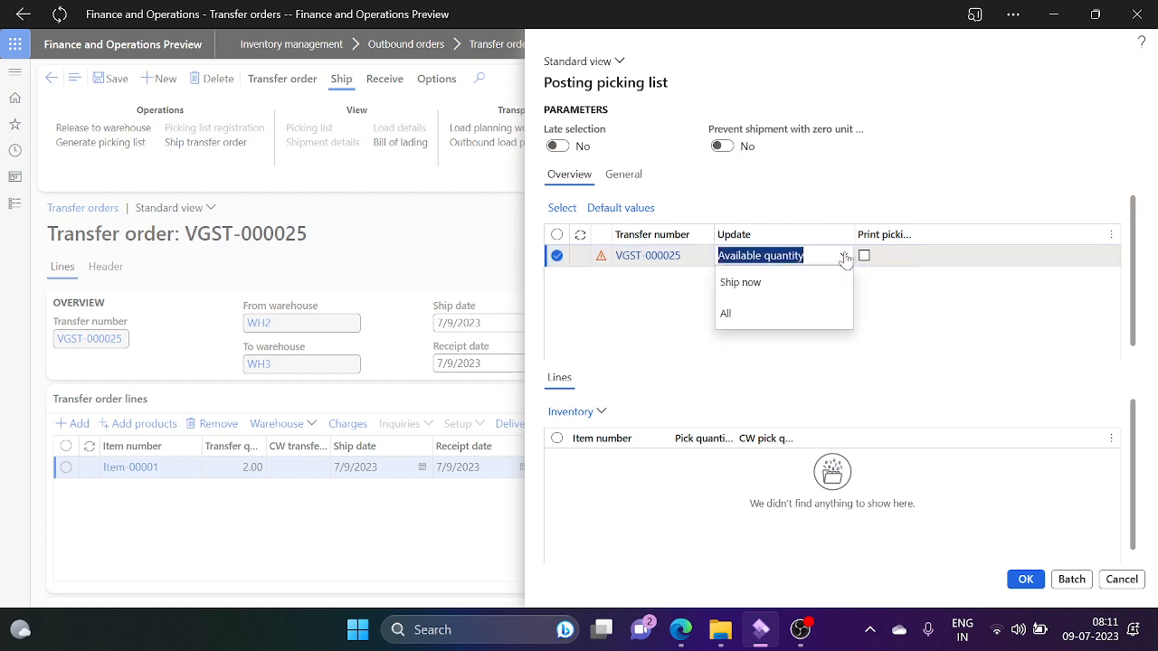
left_click(750, 314)
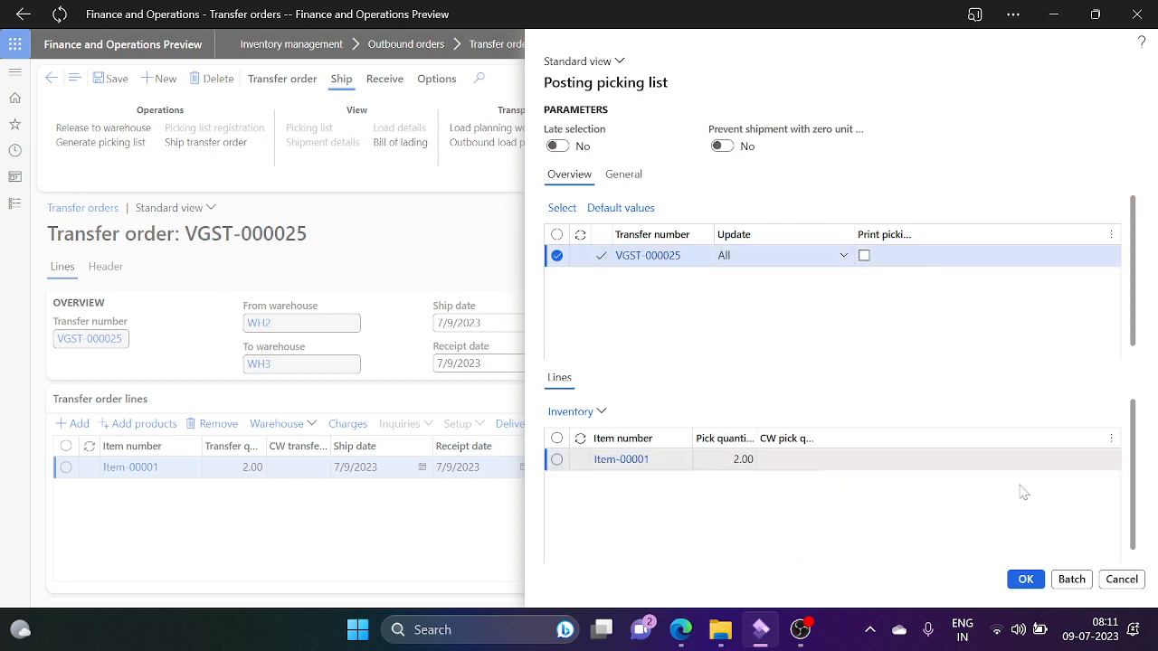
left_click(1024, 580)
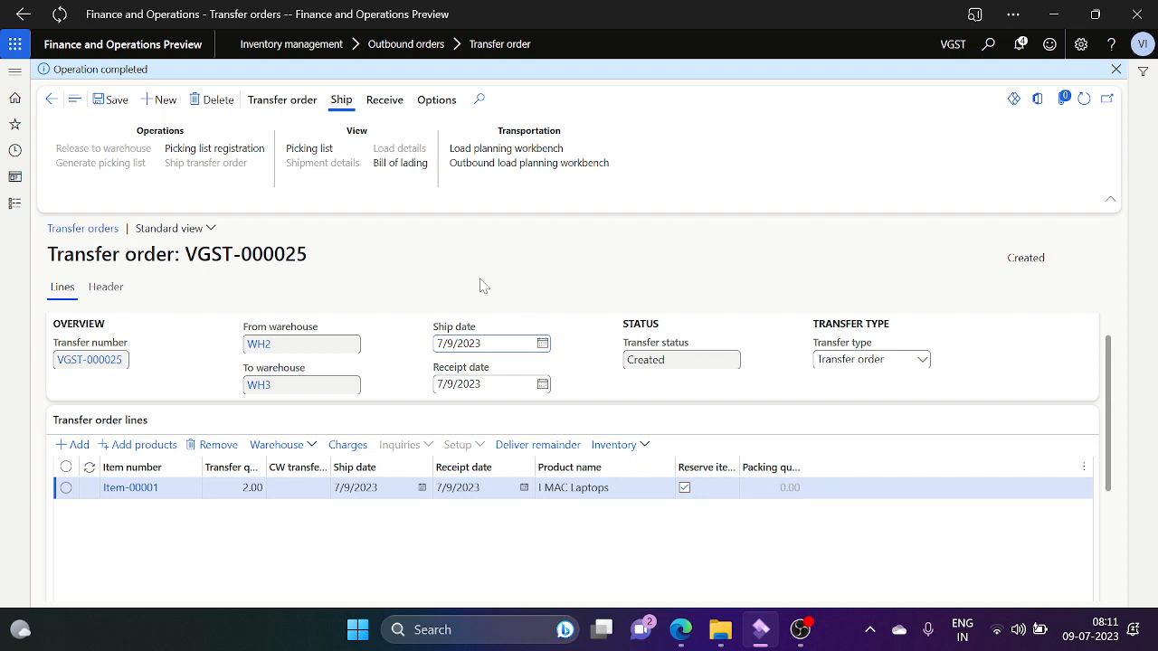
Step: Register picking list VGST-000032 as completed with a pick quantity of 1.00, returning to the order
left_click(249, 150)
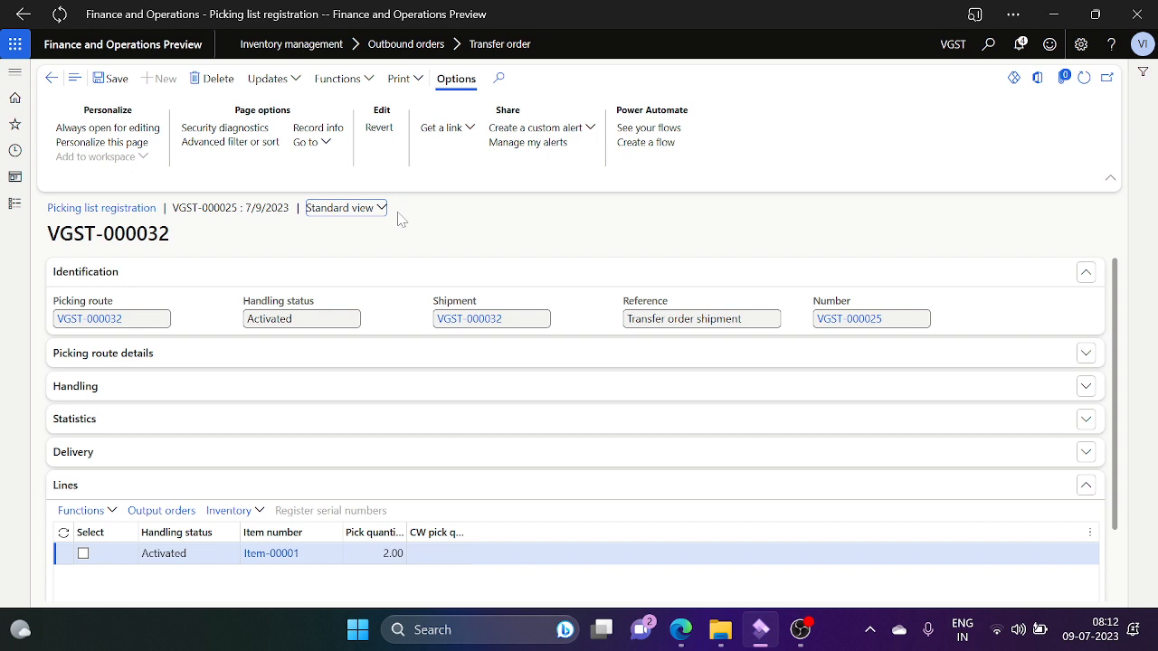
left_click(398, 559)
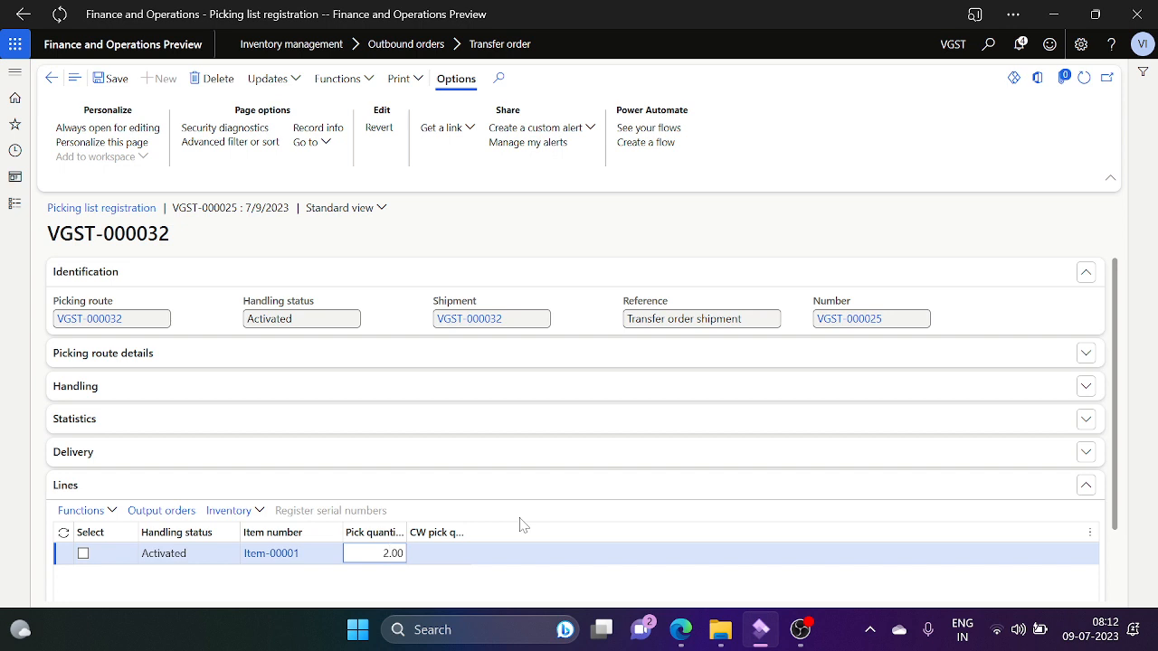
key("Tab")
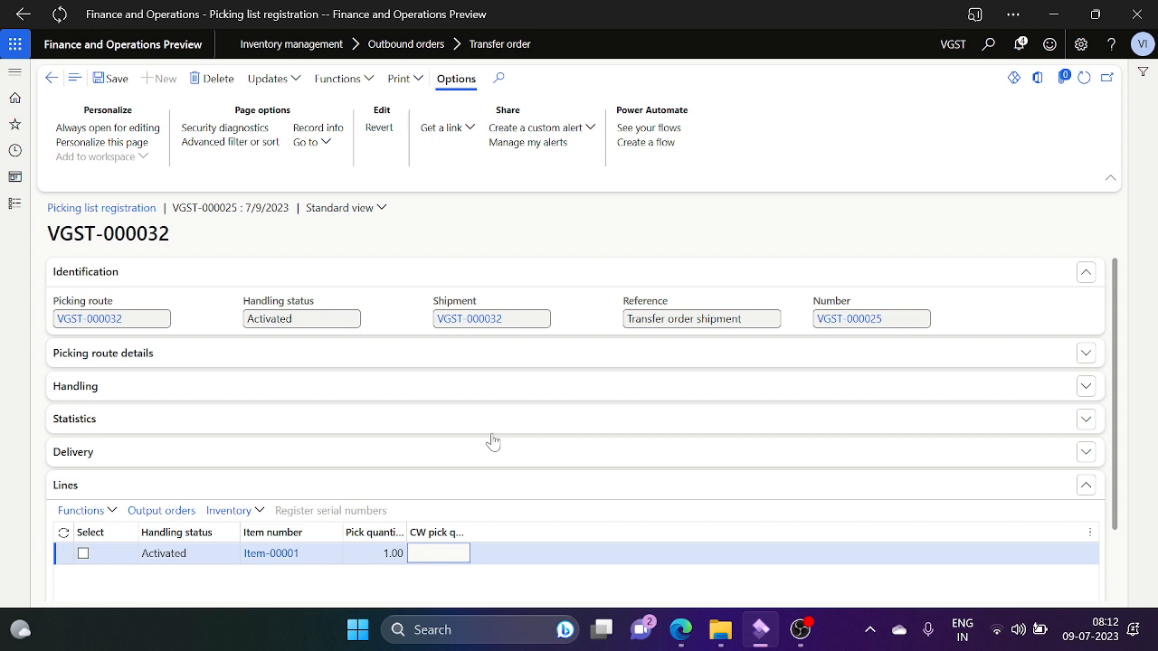
left_click(296, 85)
left_click(272, 101)
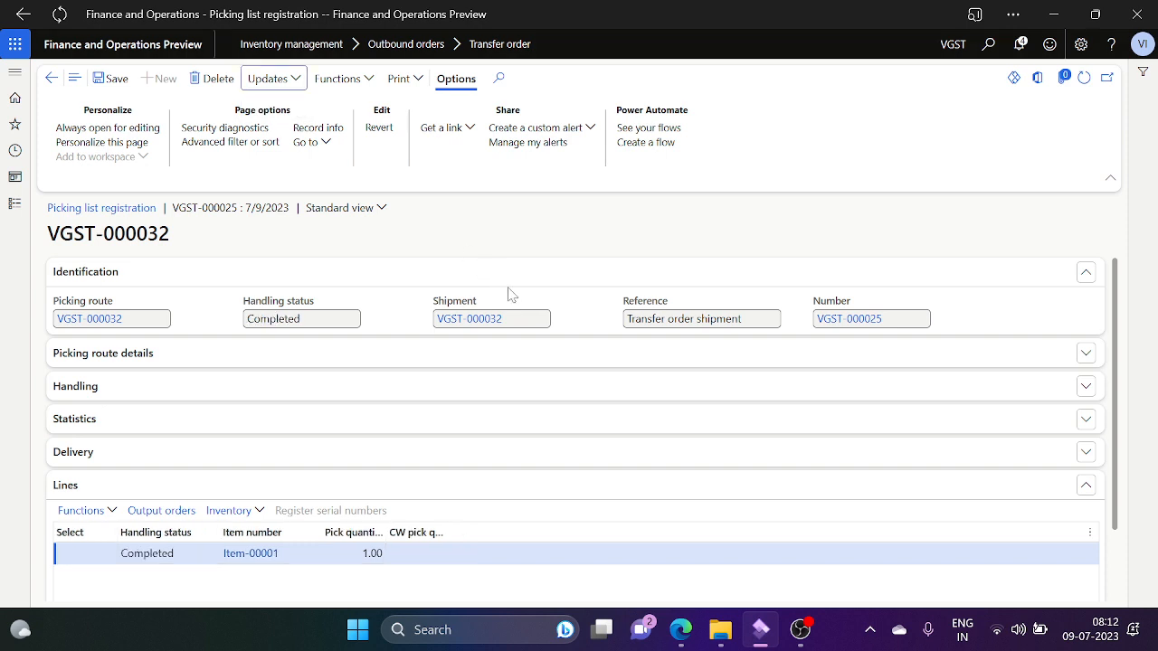
left_click(53, 79)
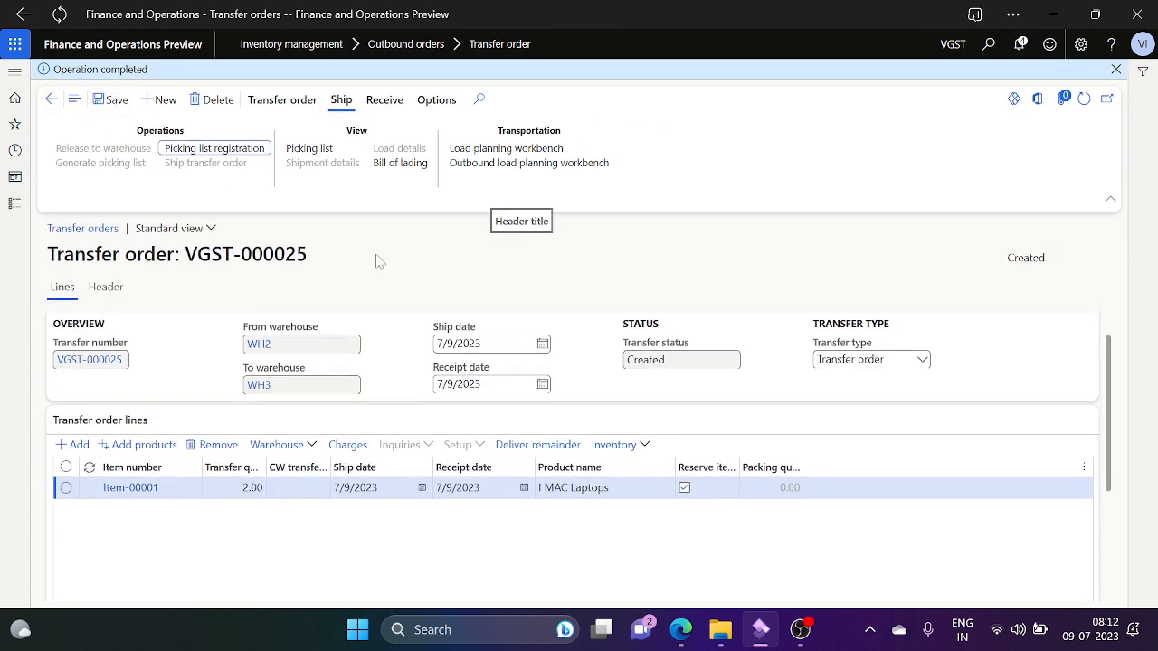
left_click(1116, 69)
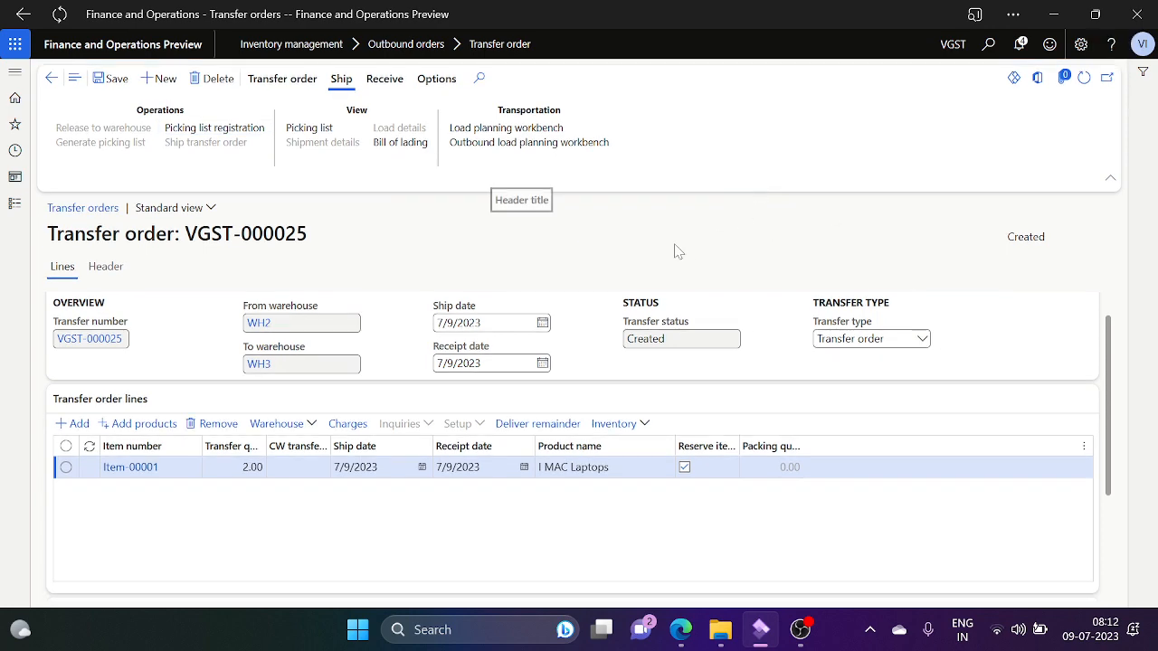
Step: Close the line's Update remaining quantity pane without changes and save VGST-000025
left_click(572, 425)
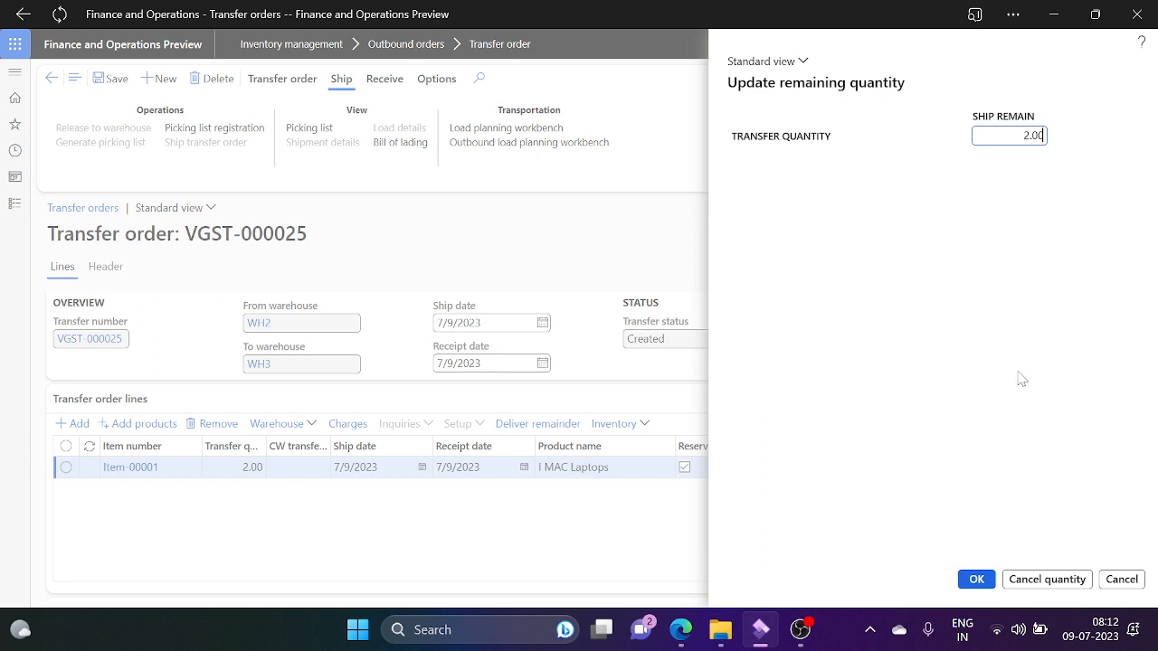
left_click(1122, 579)
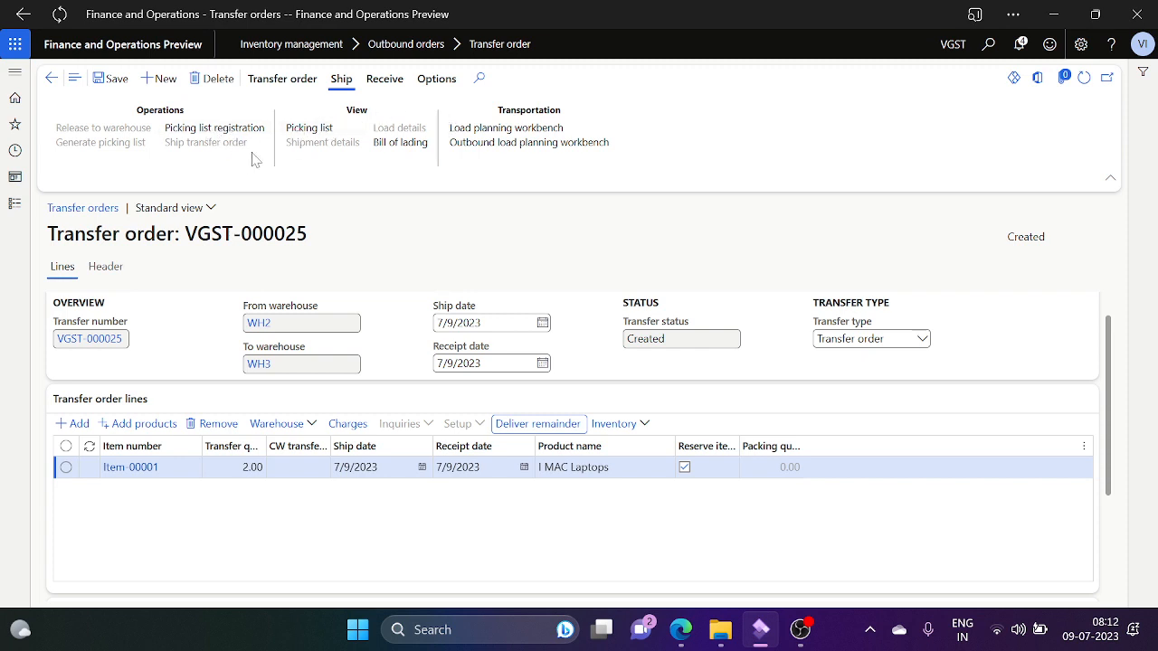
left_click(115, 80)
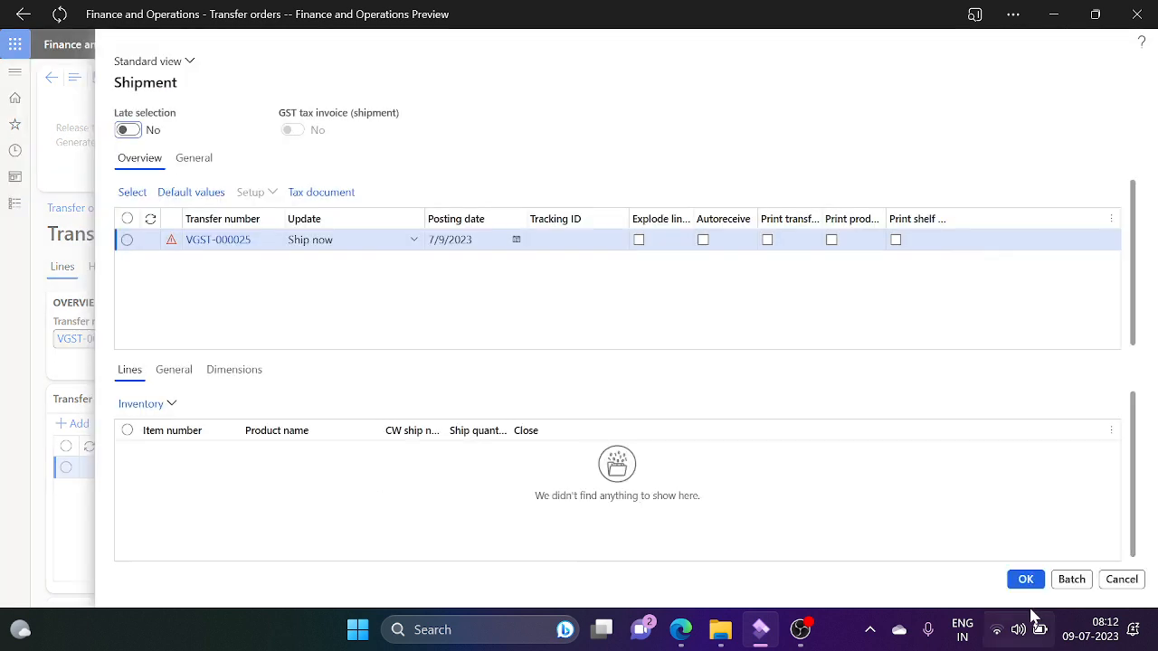
Step: Post the shipment of VGST-000025 using Picked quantity, shipping one I MAC Laptops unit
left_click(415, 241)
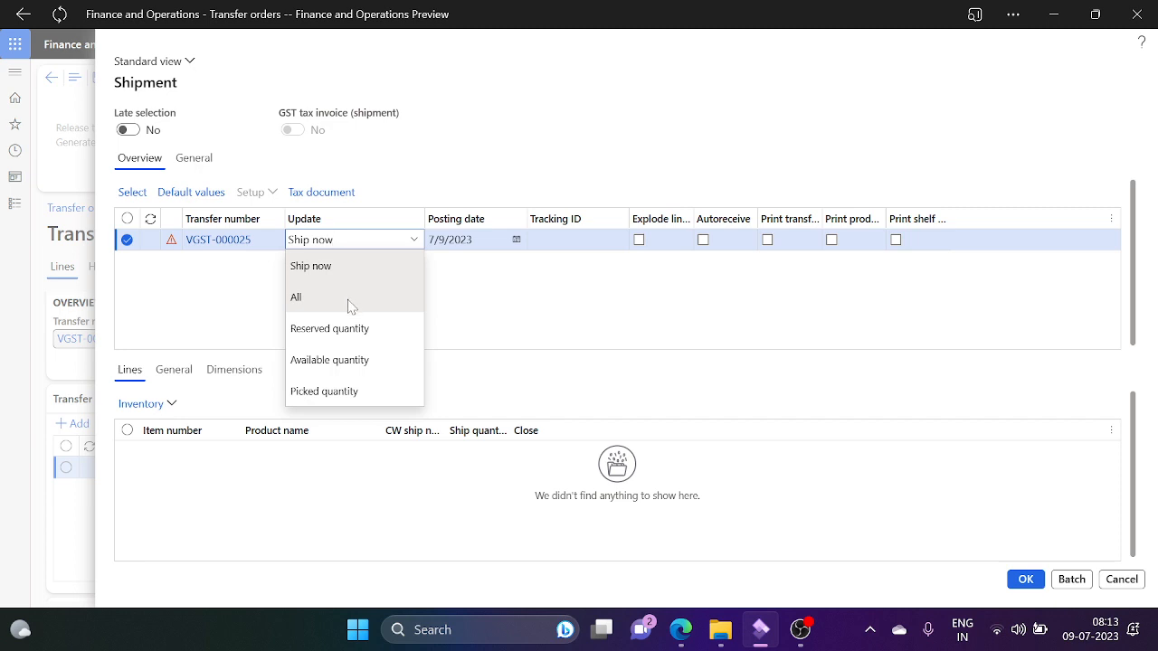
left_click(324, 391)
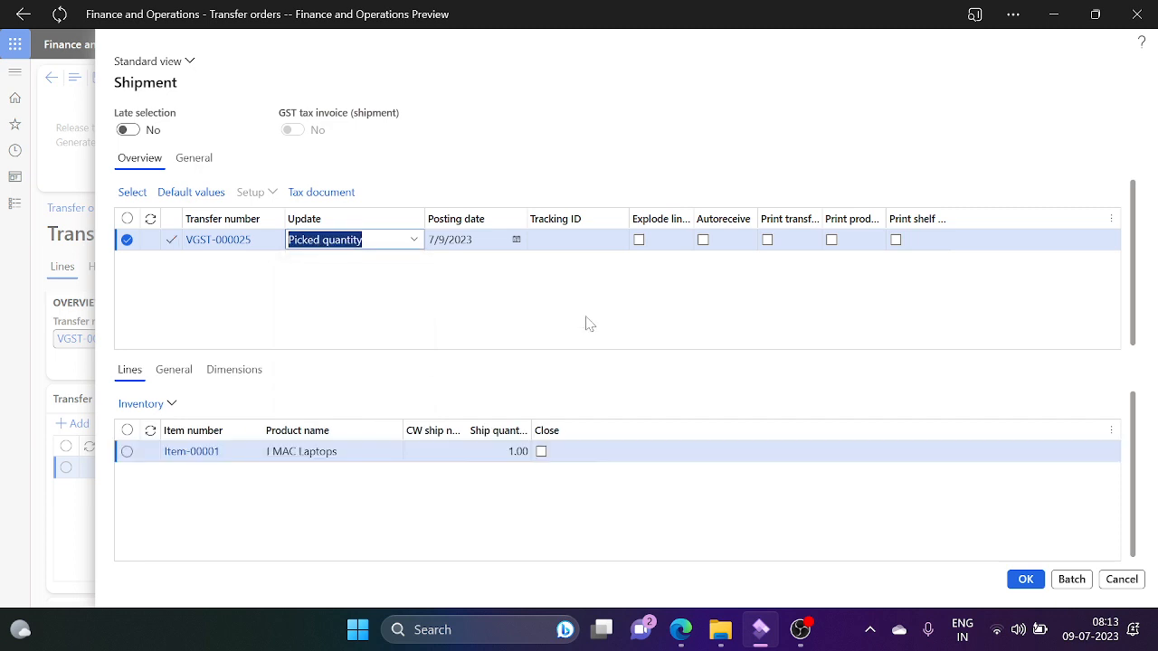
left_click(1027, 580)
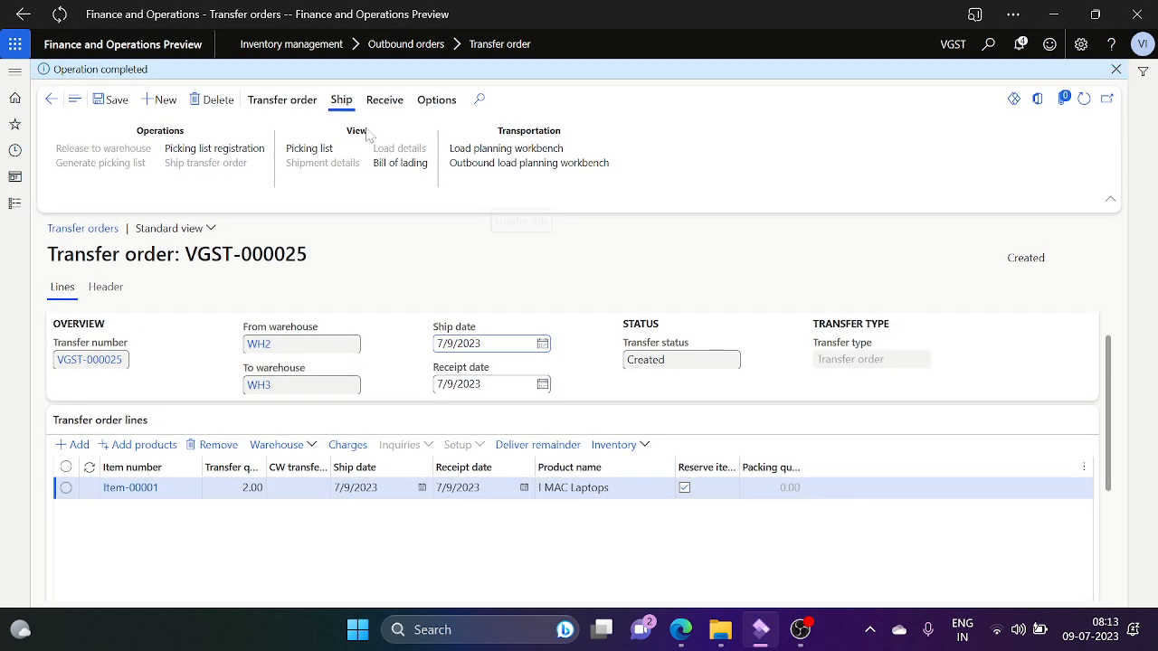
Step: Post the receipt for VGST-000025 against its shipment voucher
left_click(383, 103)
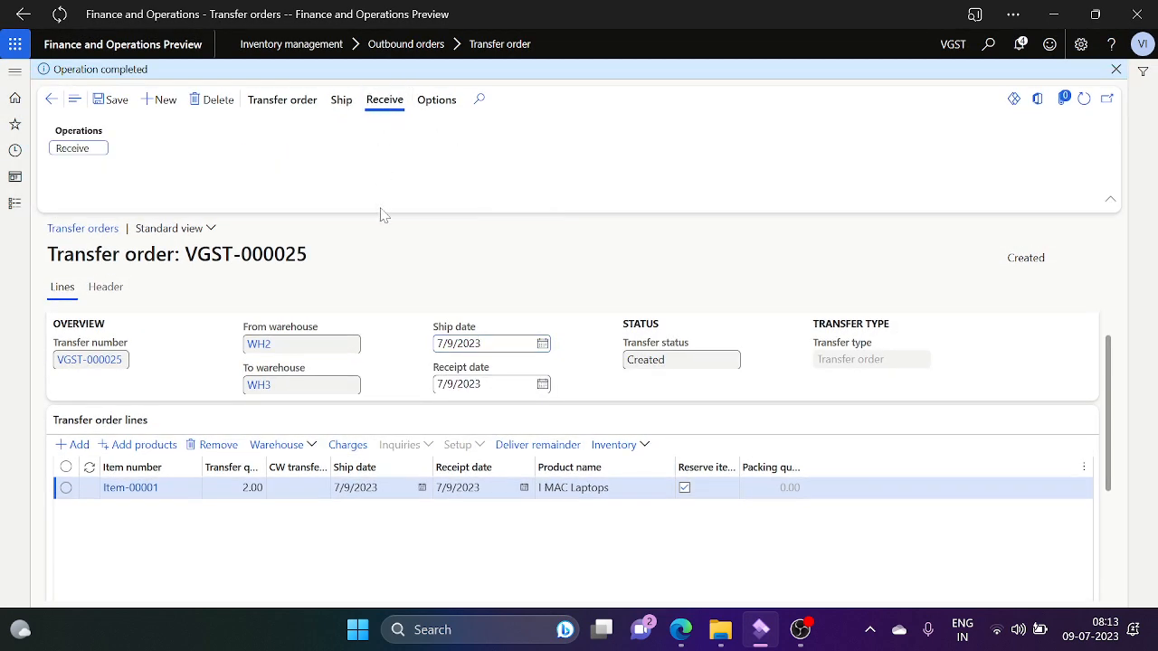
left_click(62, 151)
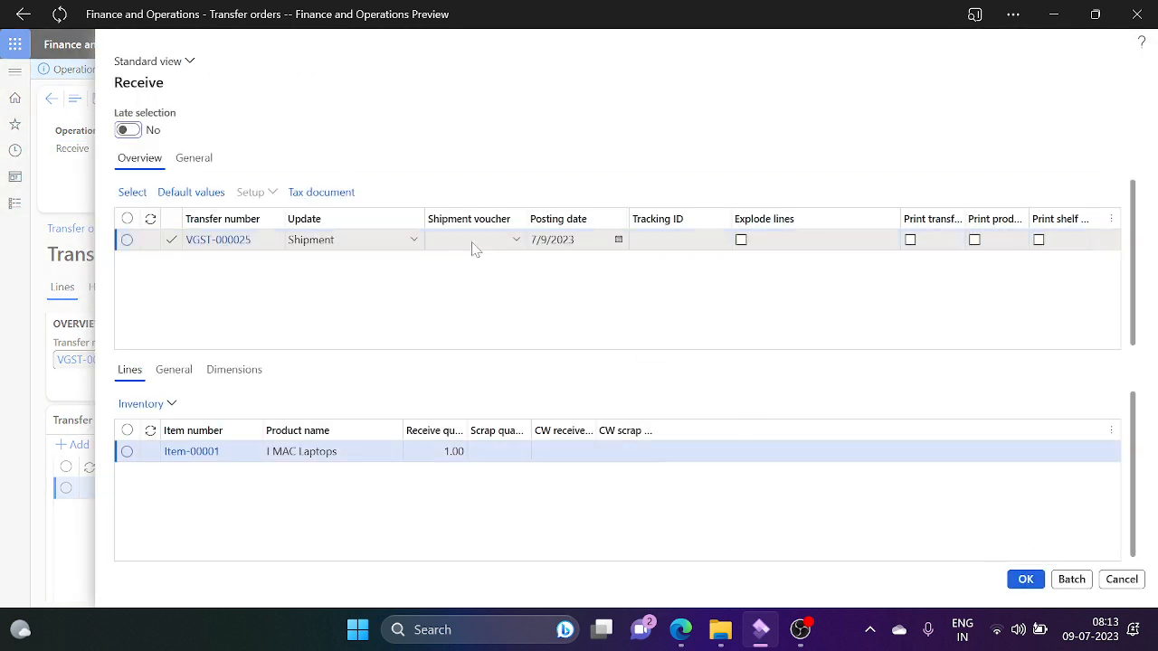
left_click(515, 241)
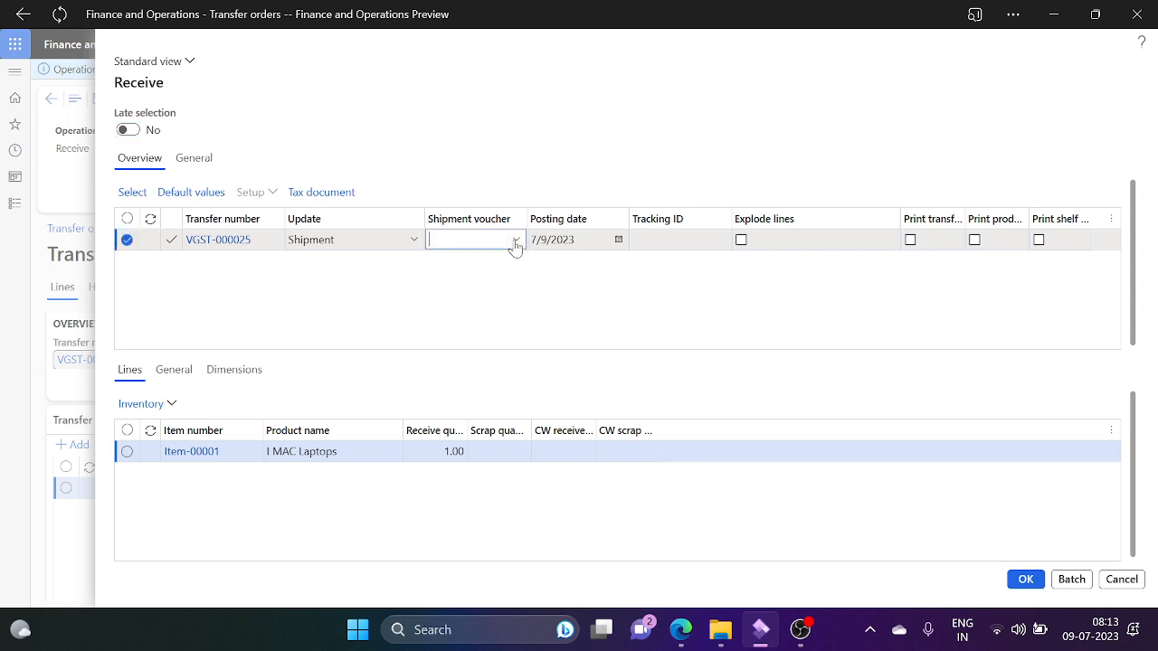
left_click(486, 286)
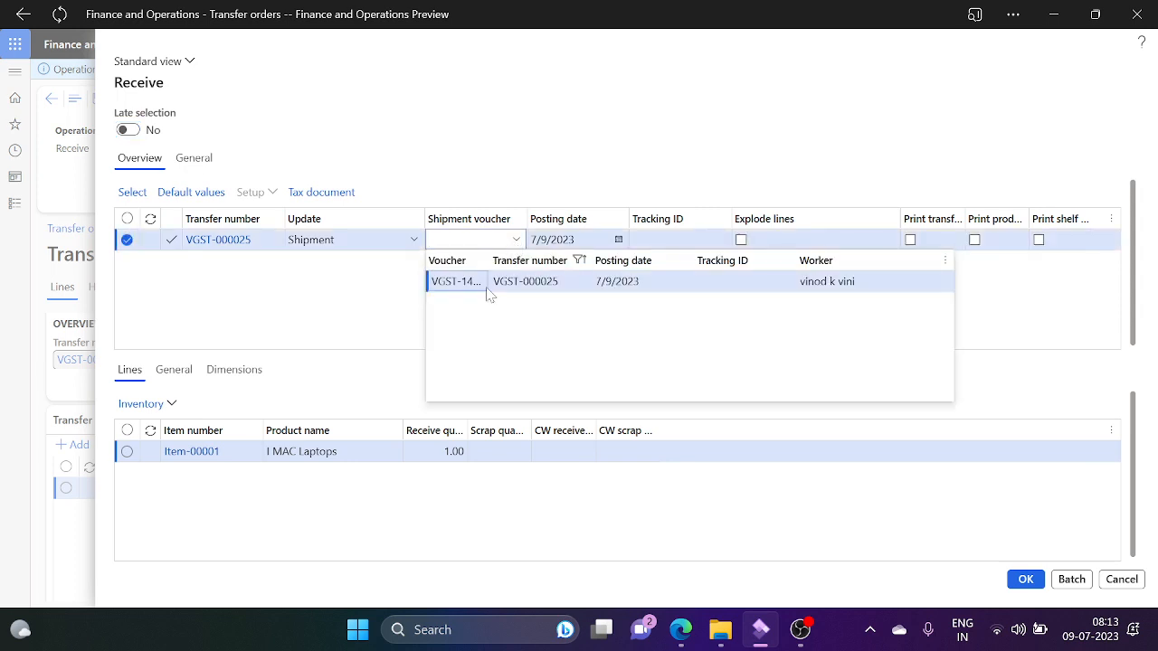
left_click(1026, 579)
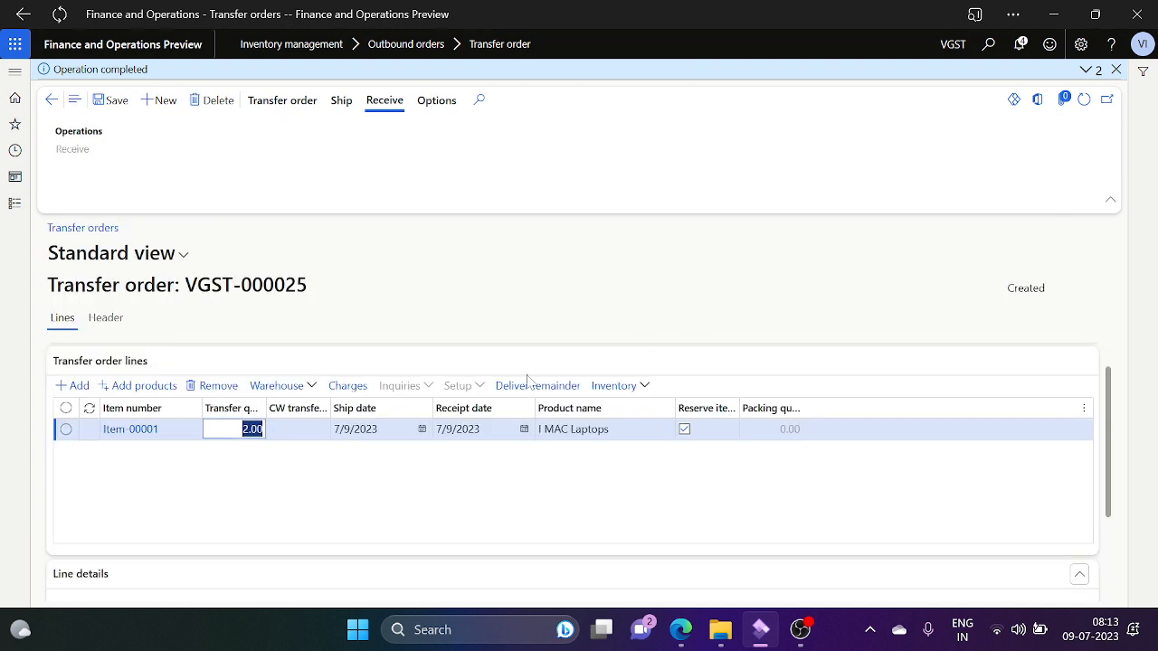
Step: Try Cancel quantity on the line's remainder, then follow View output order in the resulting error
left_click(535, 388)
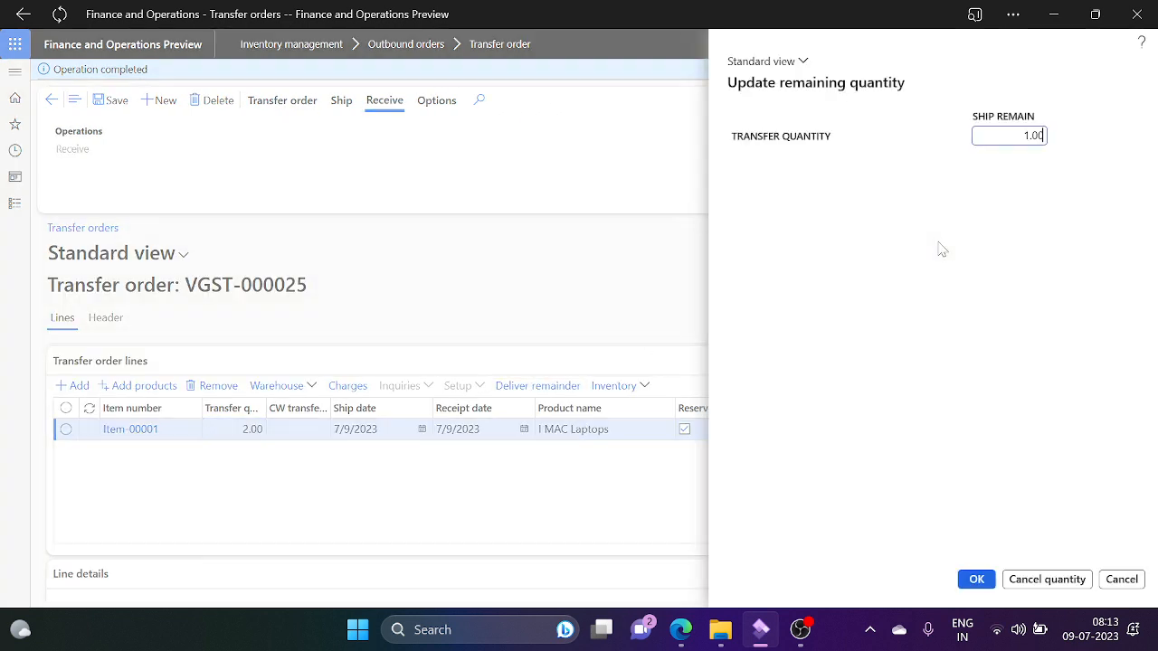
left_click(1033, 580)
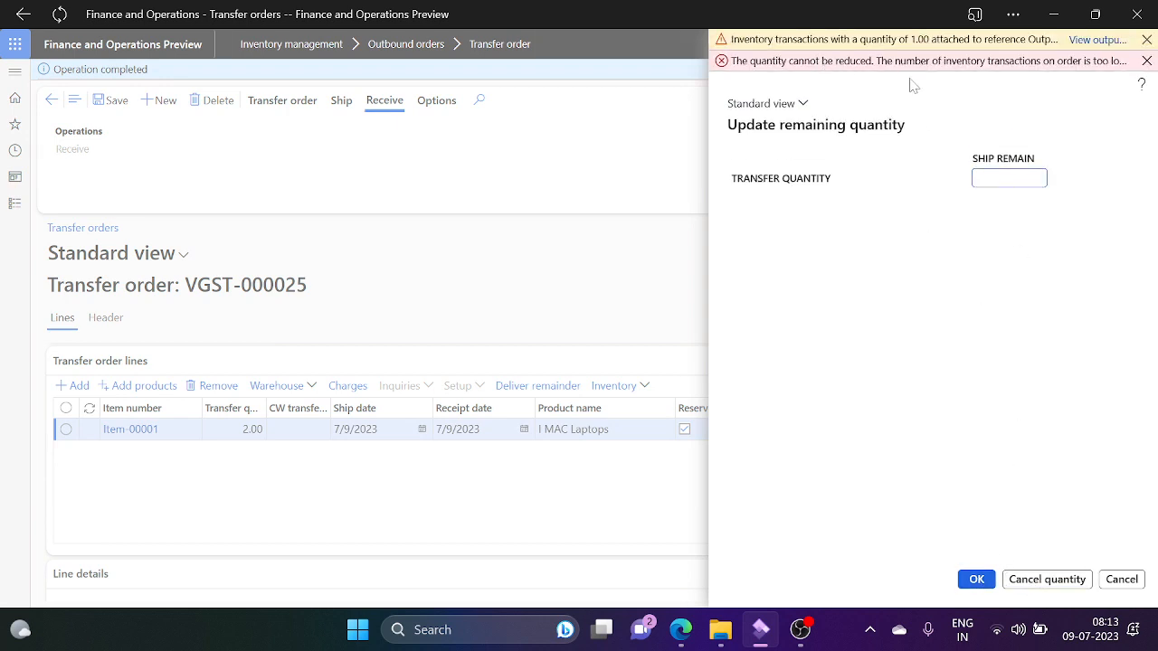
left_click(1096, 40)
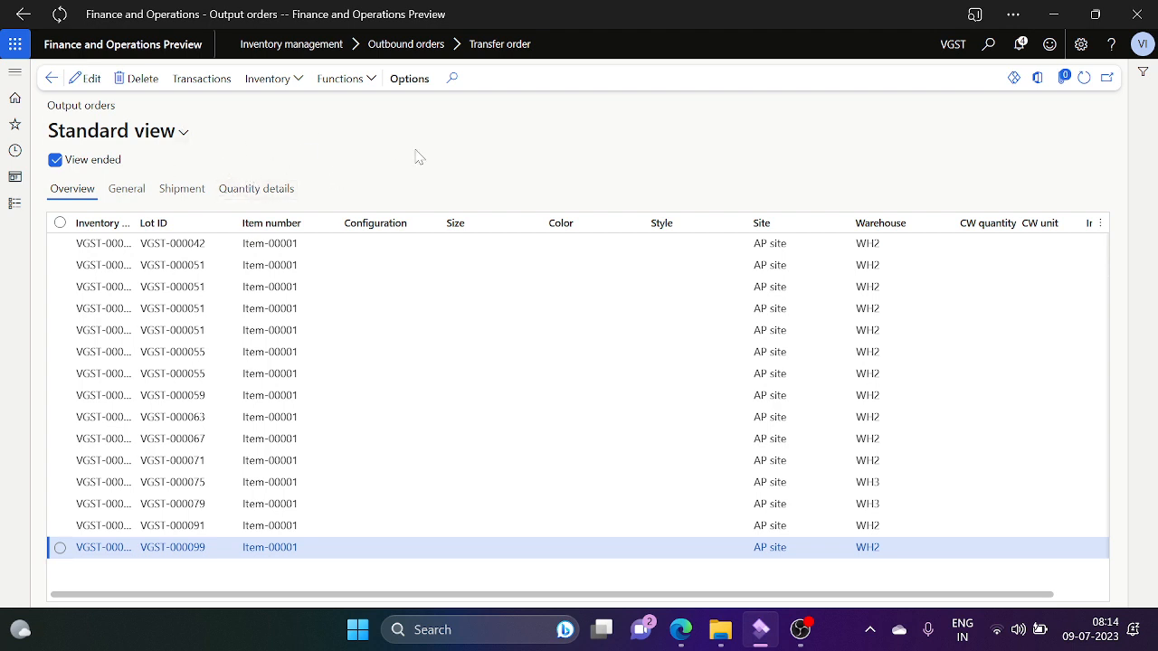
left_click(1068, 595)
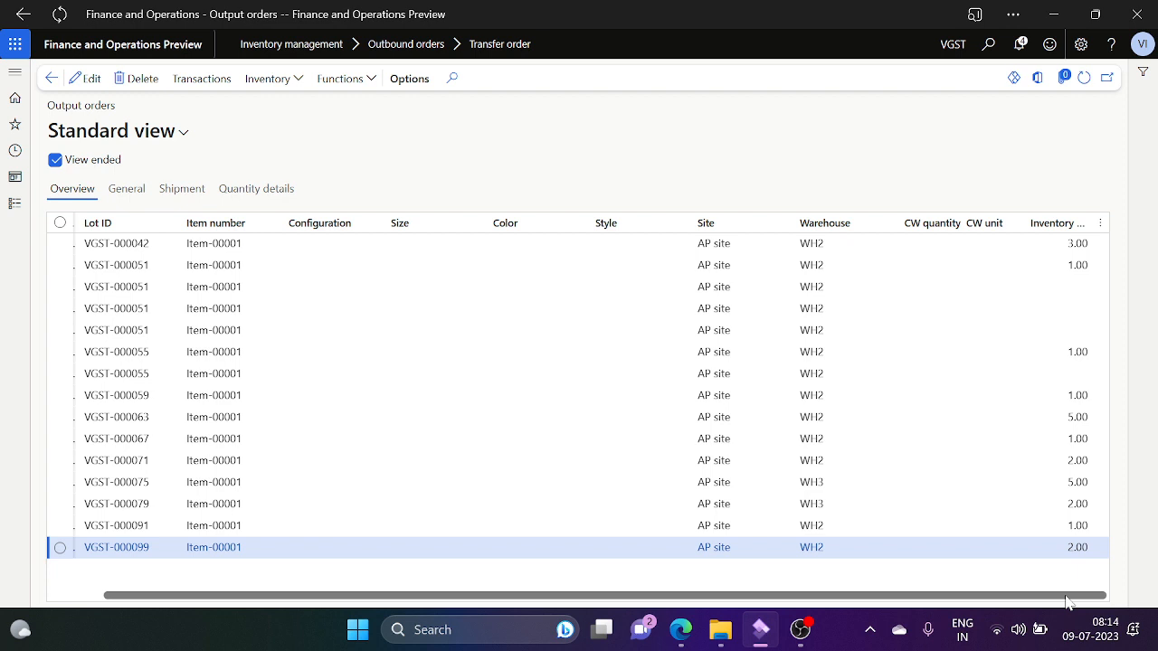
left_click(85, 597)
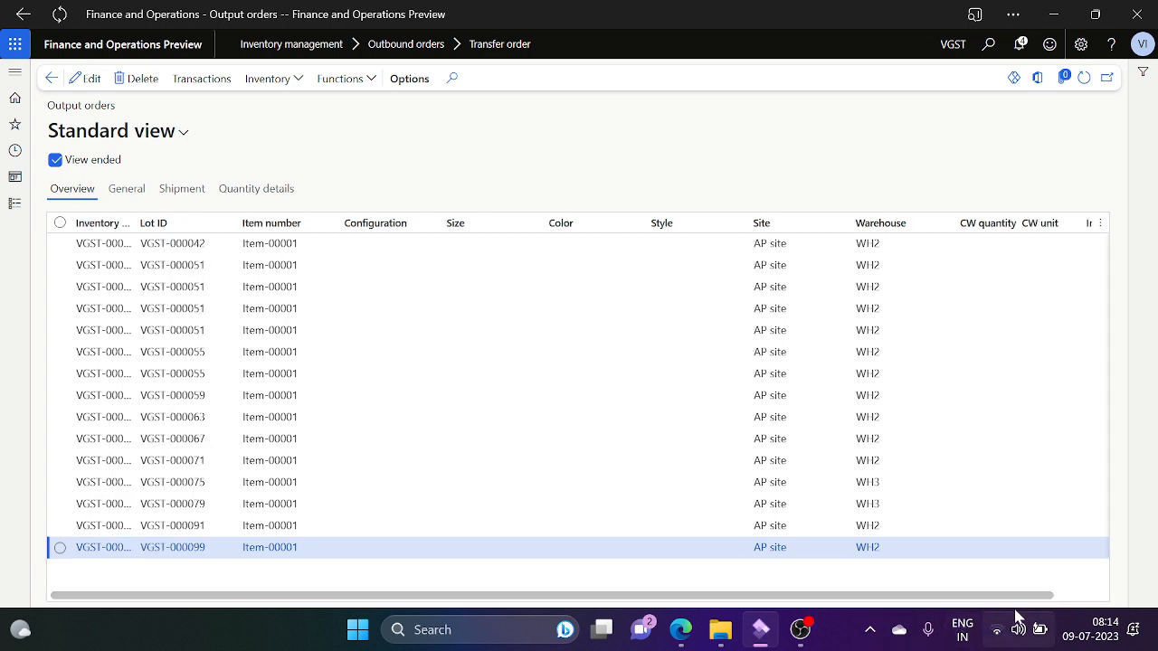
left_click(1084, 597)
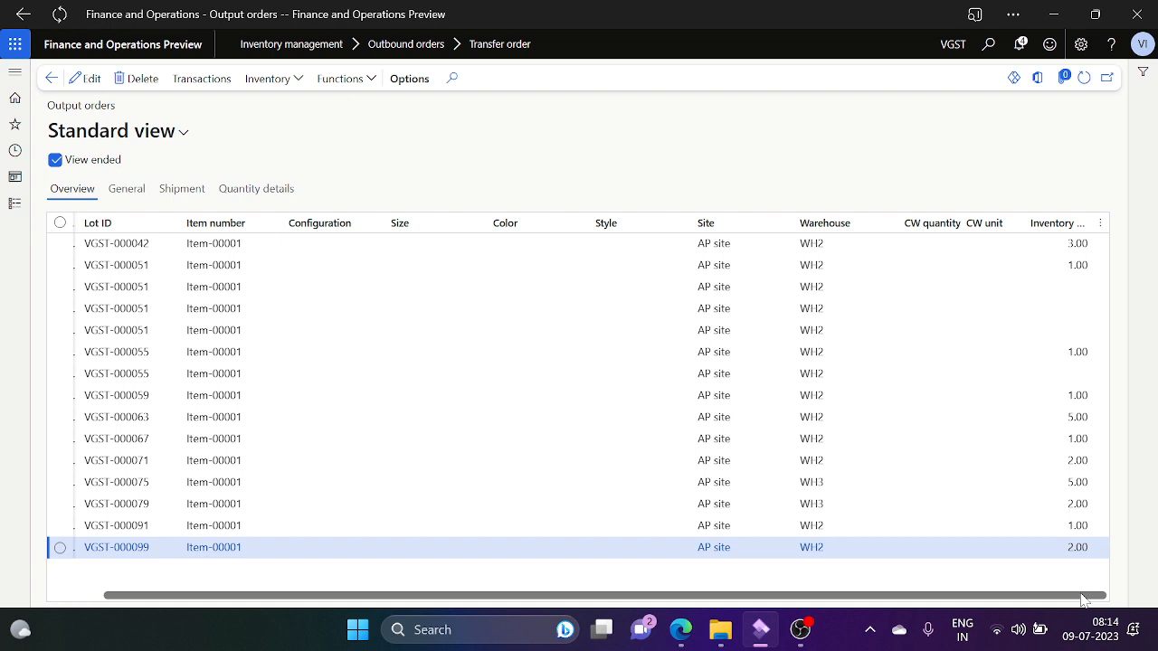
left_click(98, 598)
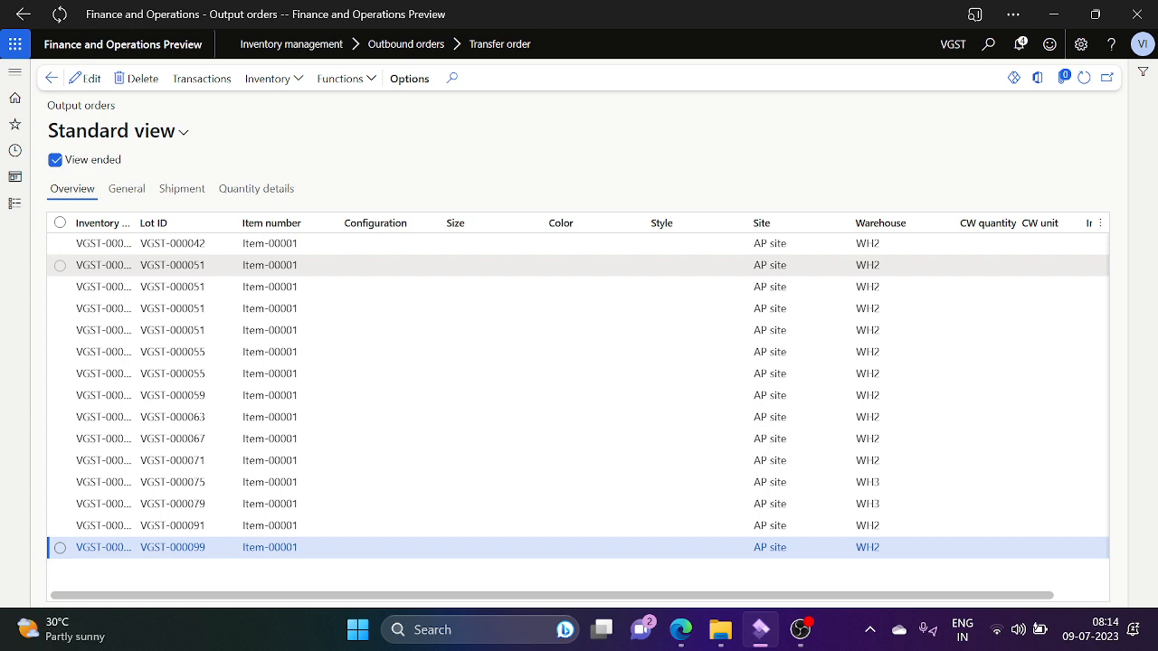
left_click(126, 189)
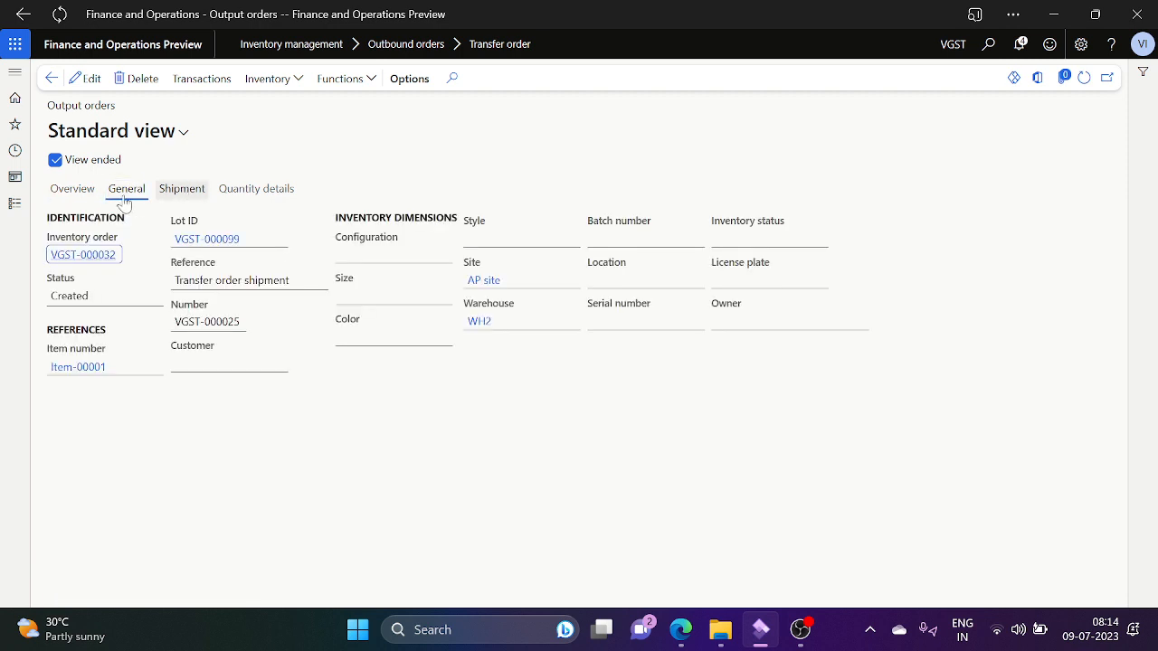
left_click(78, 192)
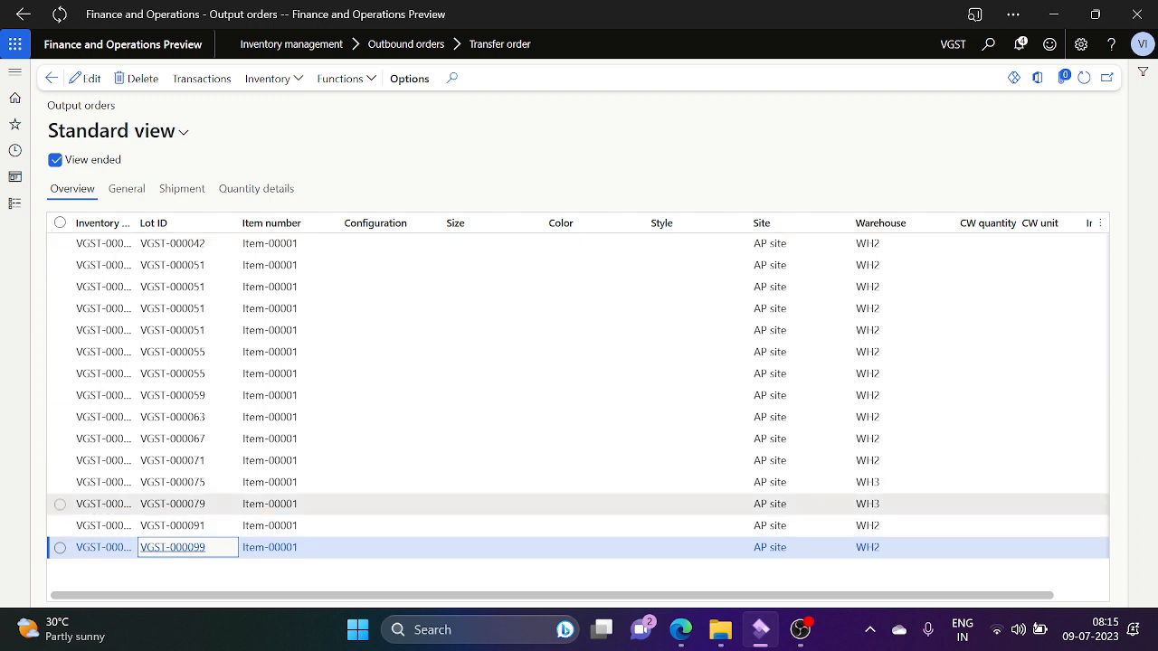
left_click(392, 526)
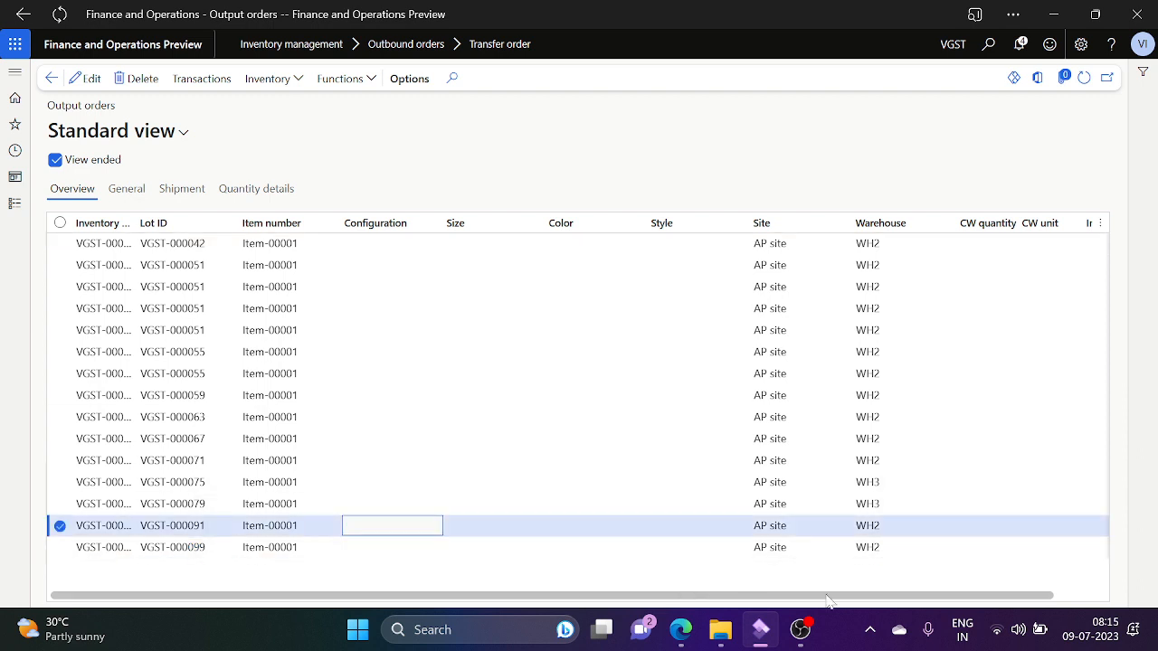
left_click(1082, 598)
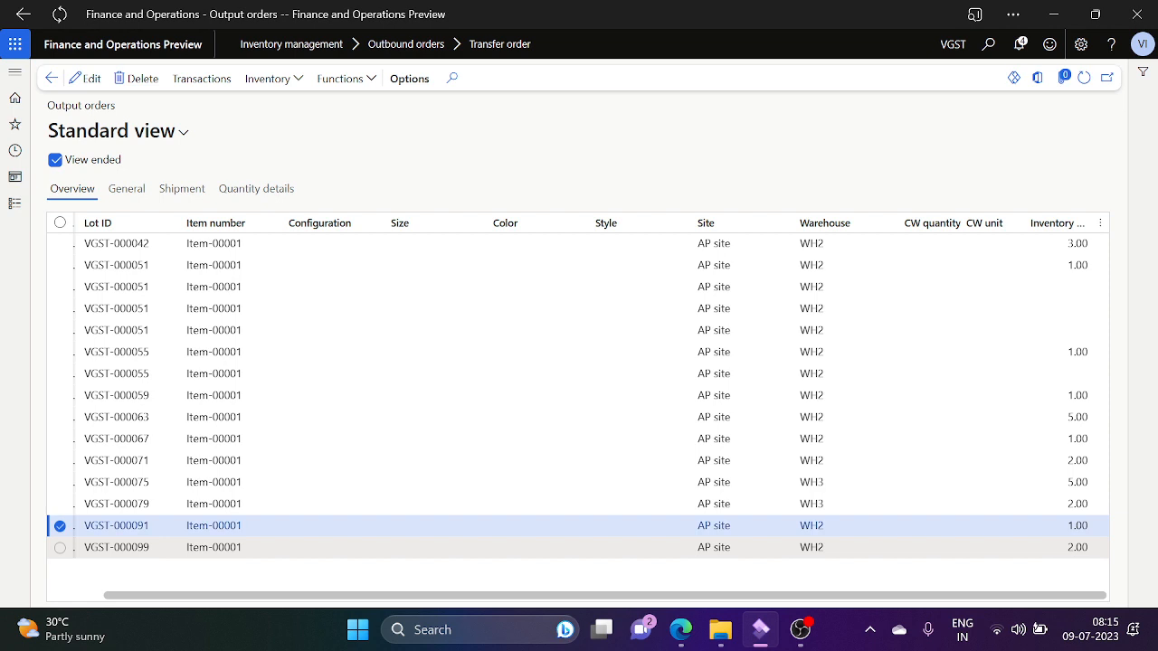
left_click(683, 547)
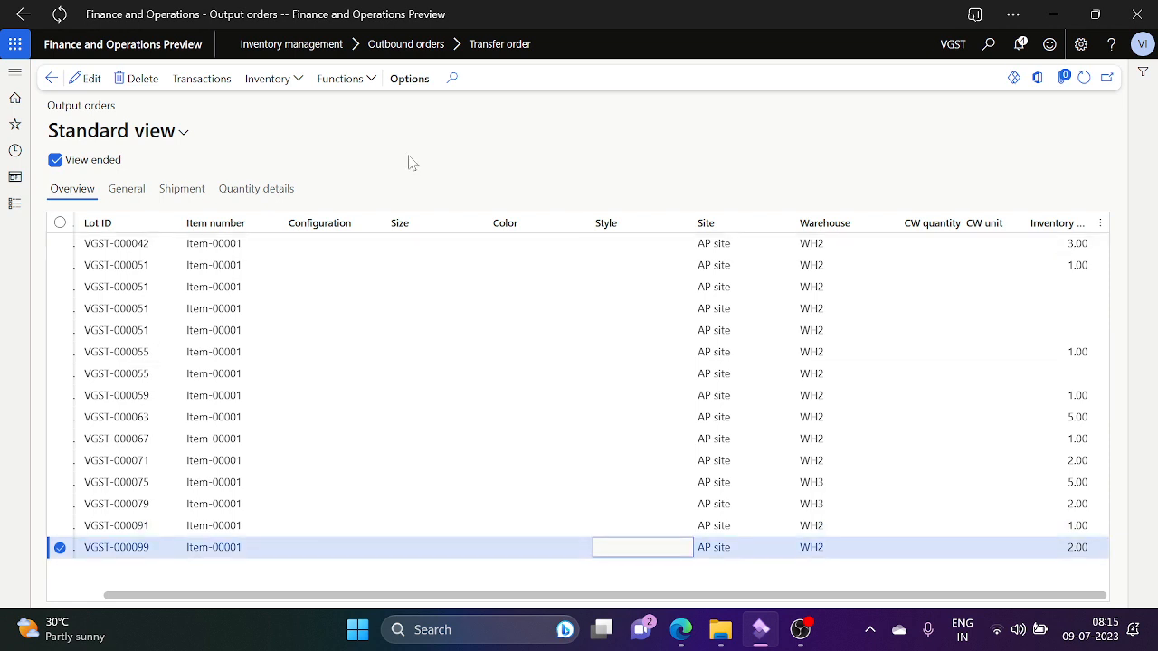
left_click(363, 83)
Step: End output order VGST-000032 and go back to transfer order VGST-000025
left_click(376, 102)
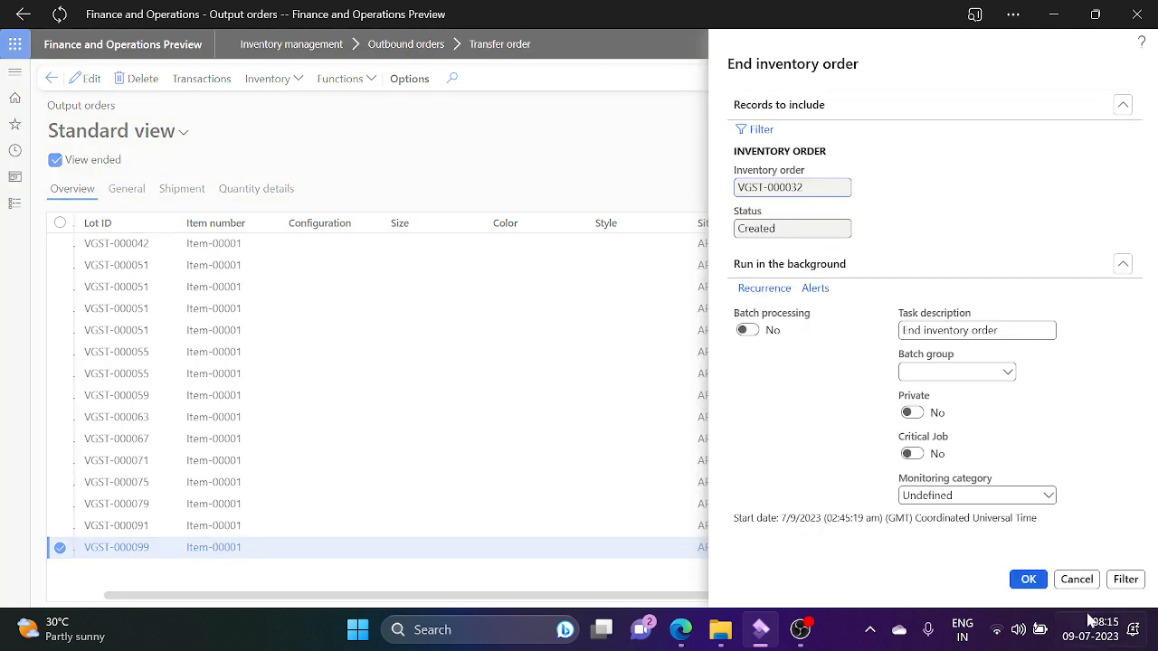
left_click(1030, 581)
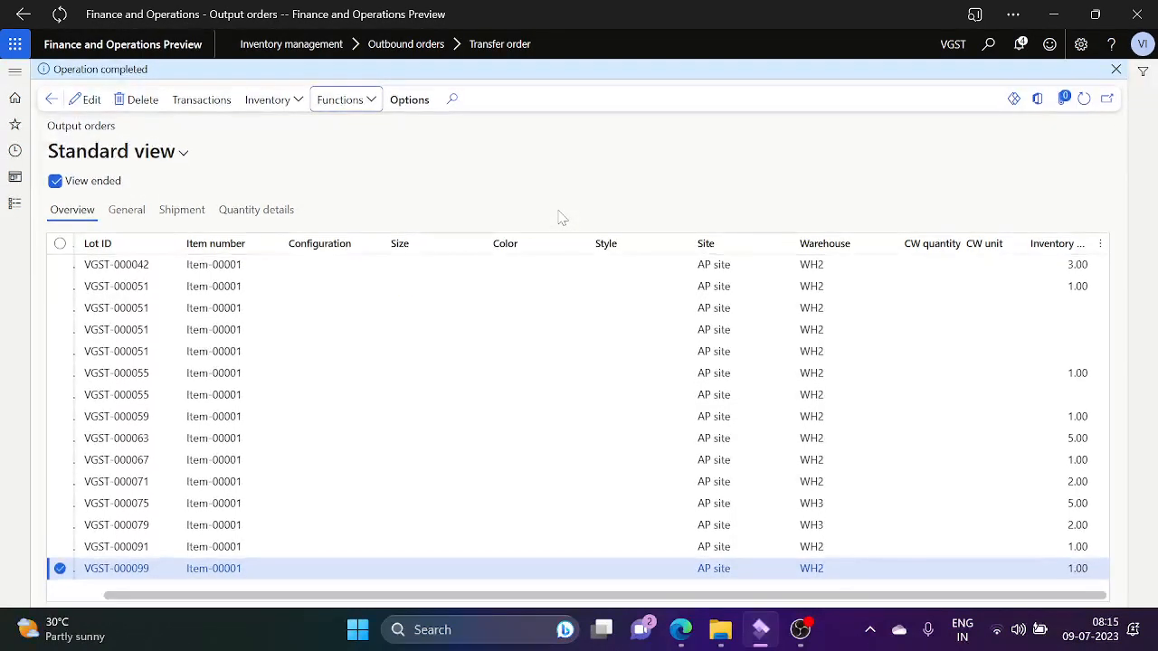
left_click(50, 100)
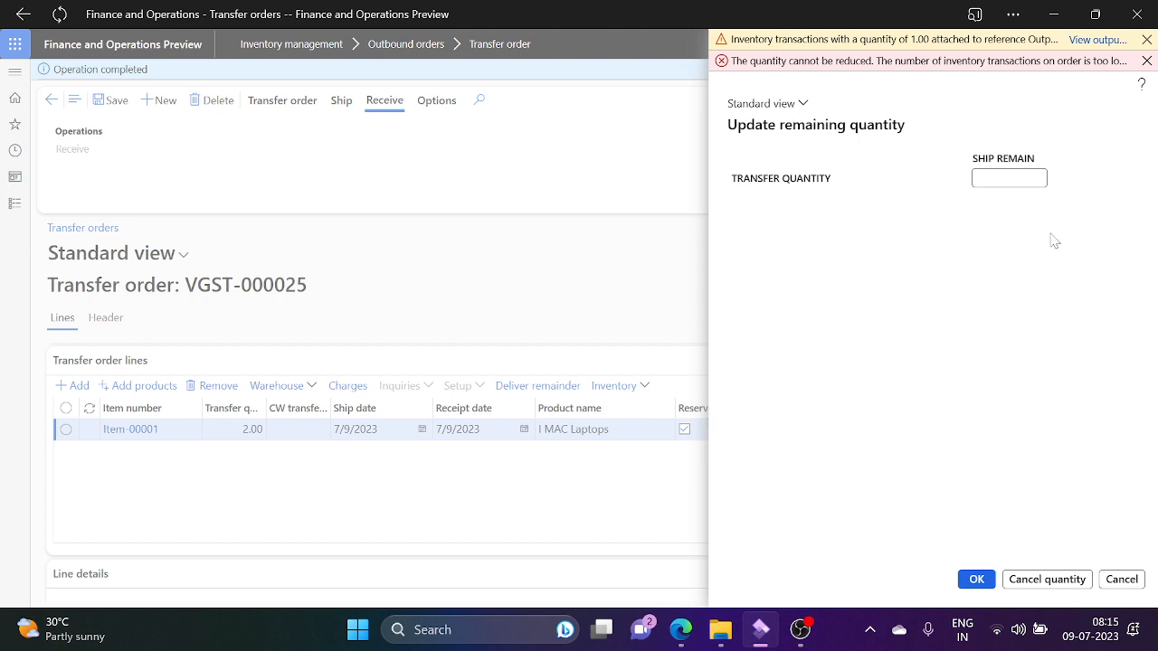
Step: Reopen the Output orders list via View output order in the cancellation error bar
left_click(1096, 39)
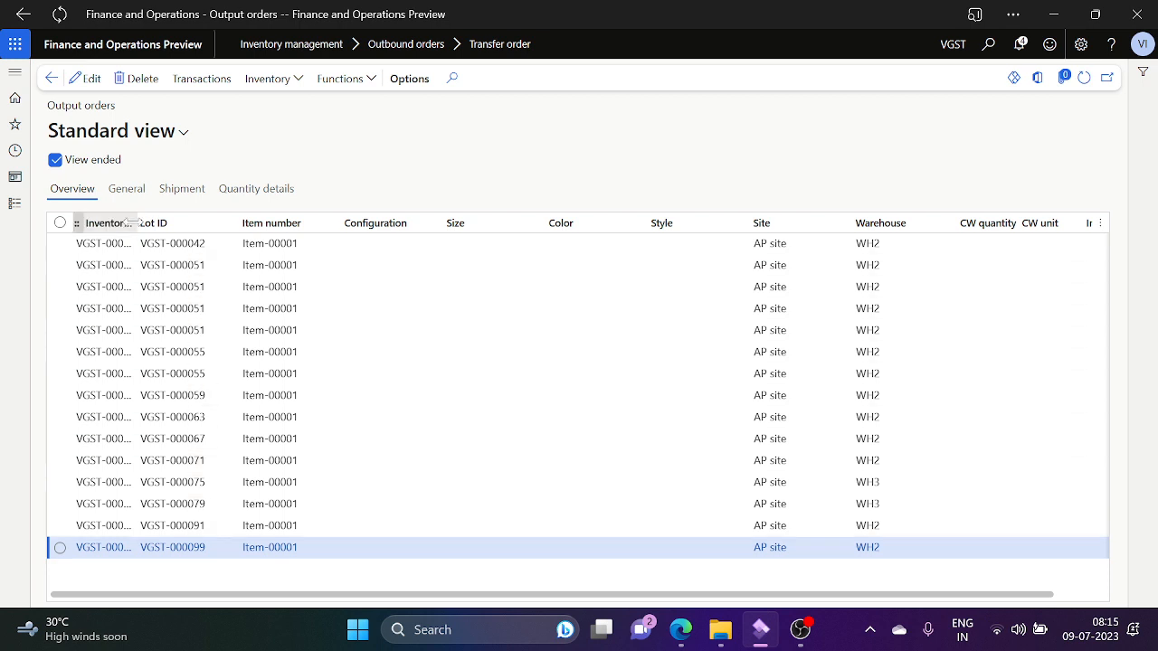
Step: Widen the Inventory order column and select output order VGST-000021
left_click_drag(135, 223, 333, 223)
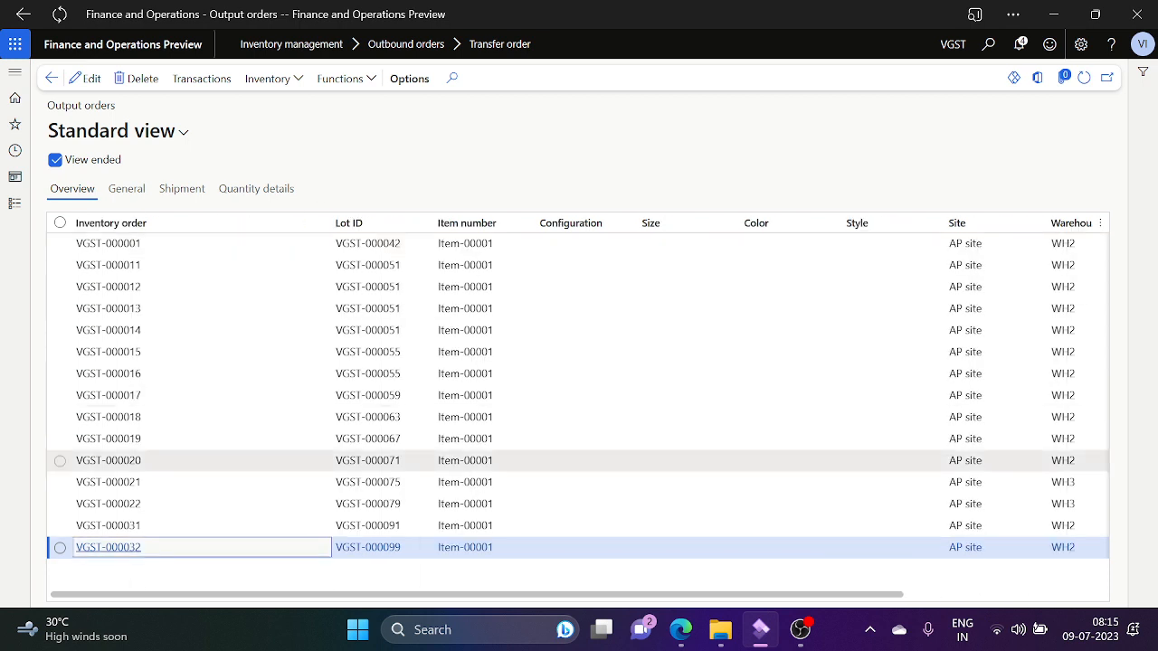
left_click(680, 484)
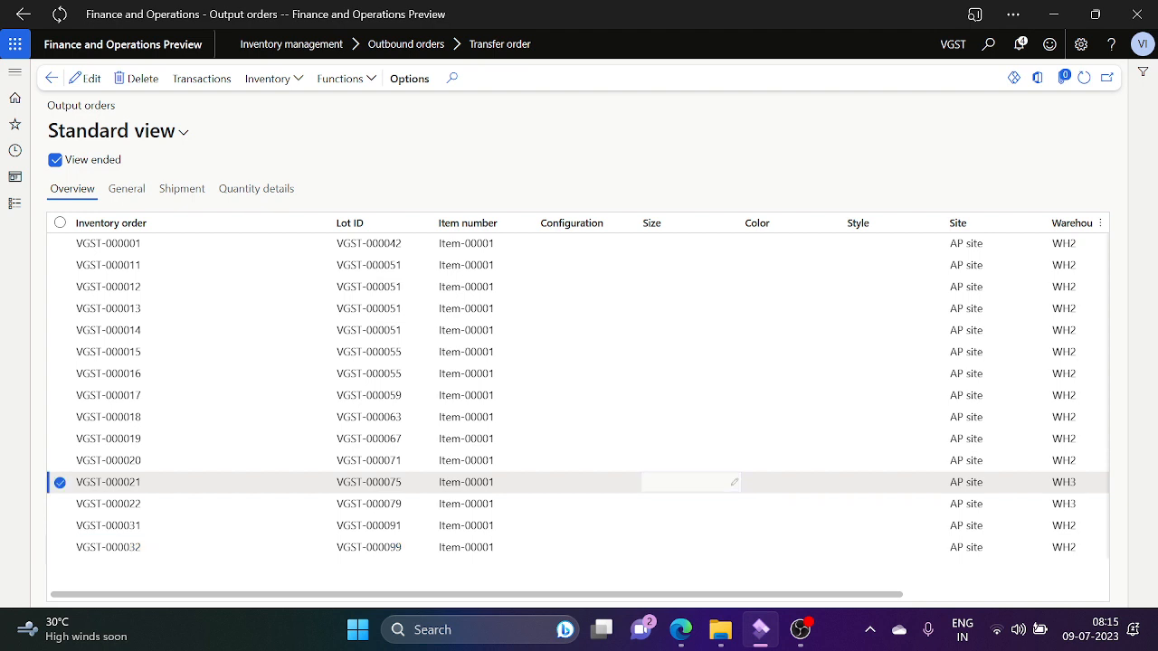
key("Tab")
key("Tab")
key("Tab")
key("Tab")
key("Tab")
key("Tab")
key("Tab")
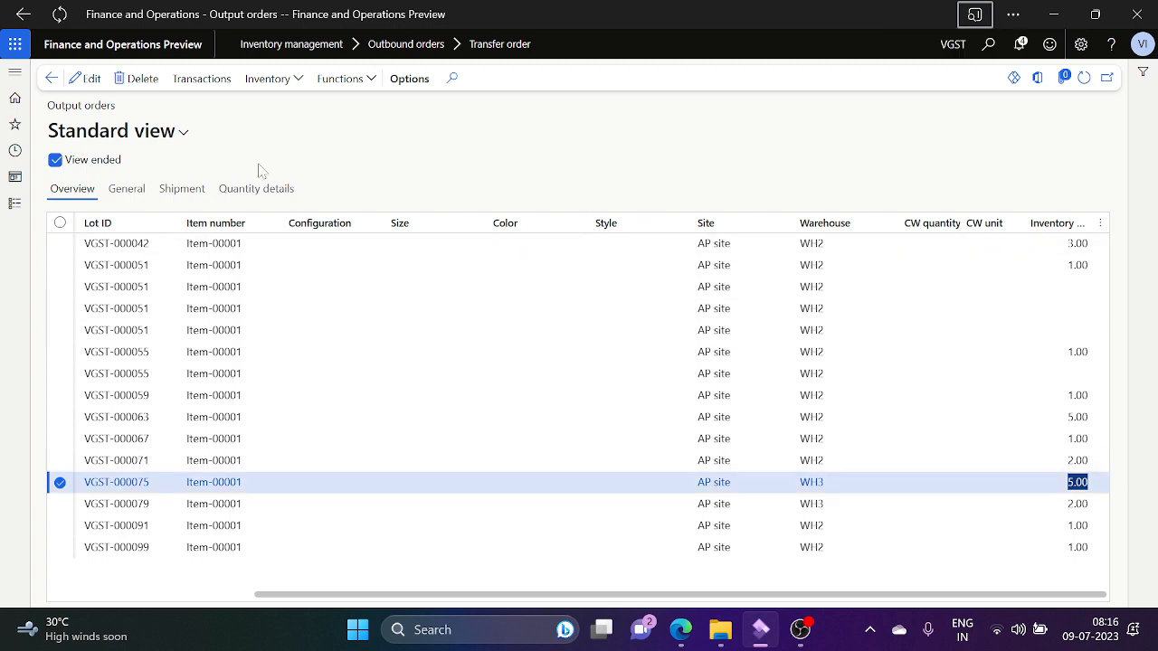
Step: Review the output order's Shipment, General and Overview tabs, then close it
left_click(185, 194)
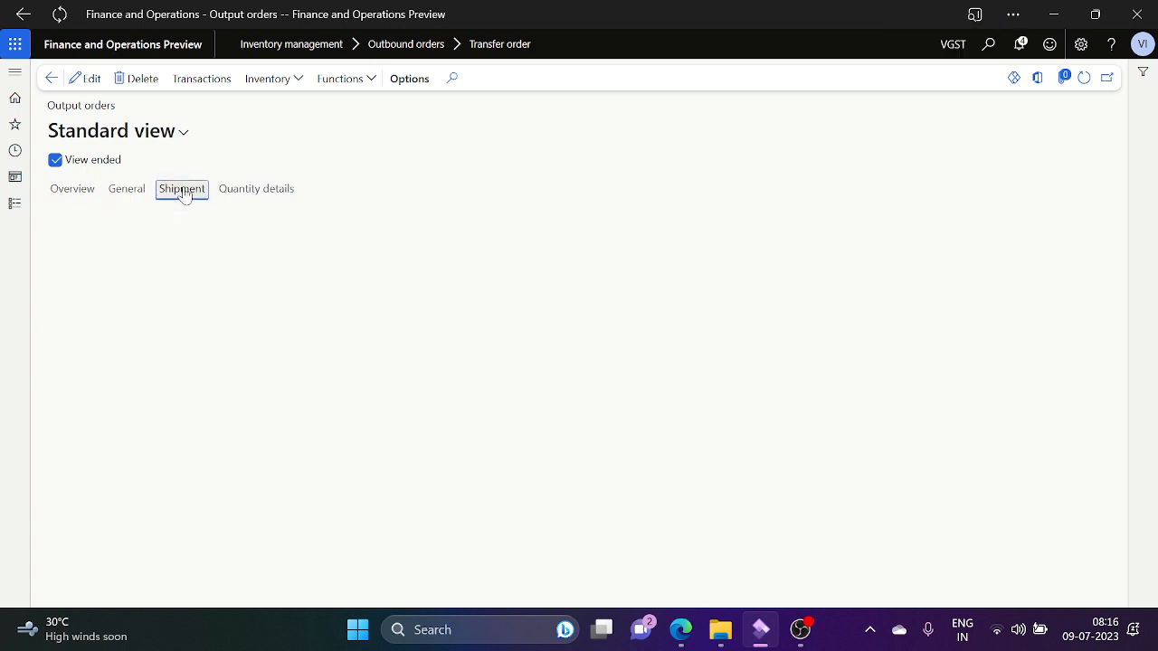
left_click(126, 190)
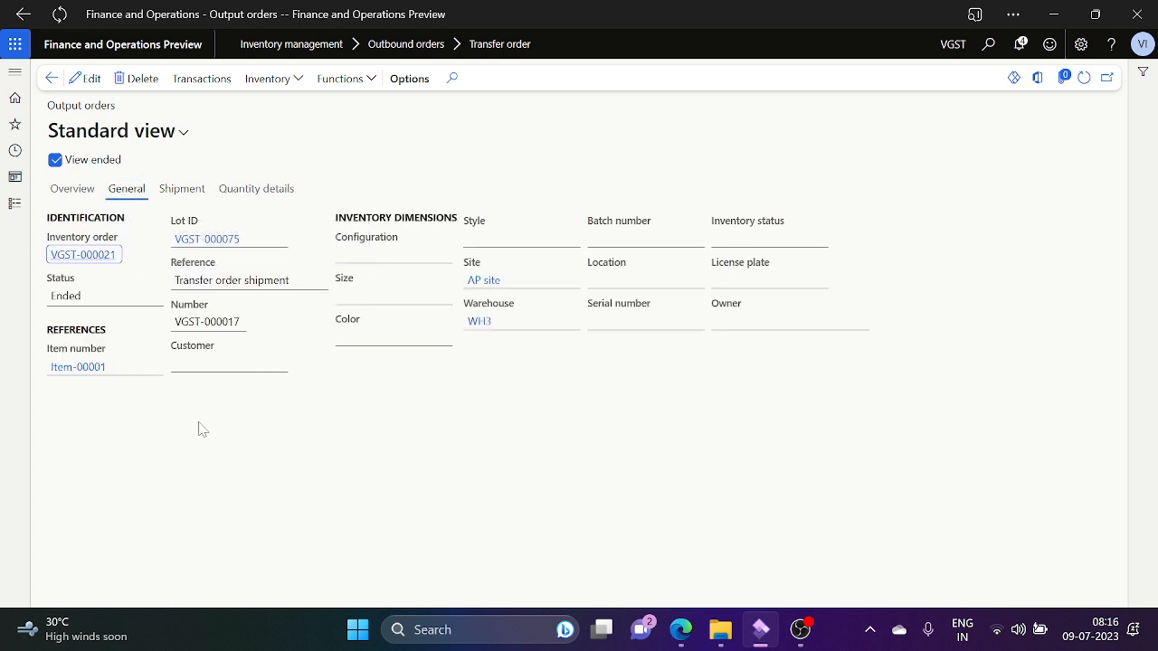
mouse_move(152, 287)
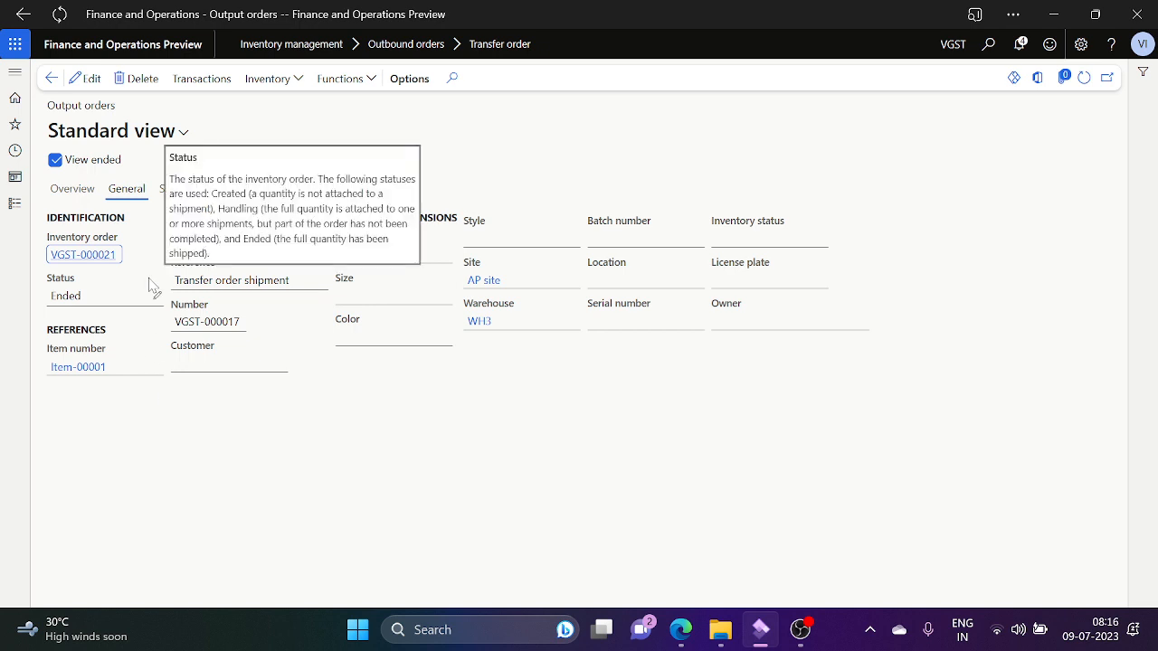
left_click(71, 193)
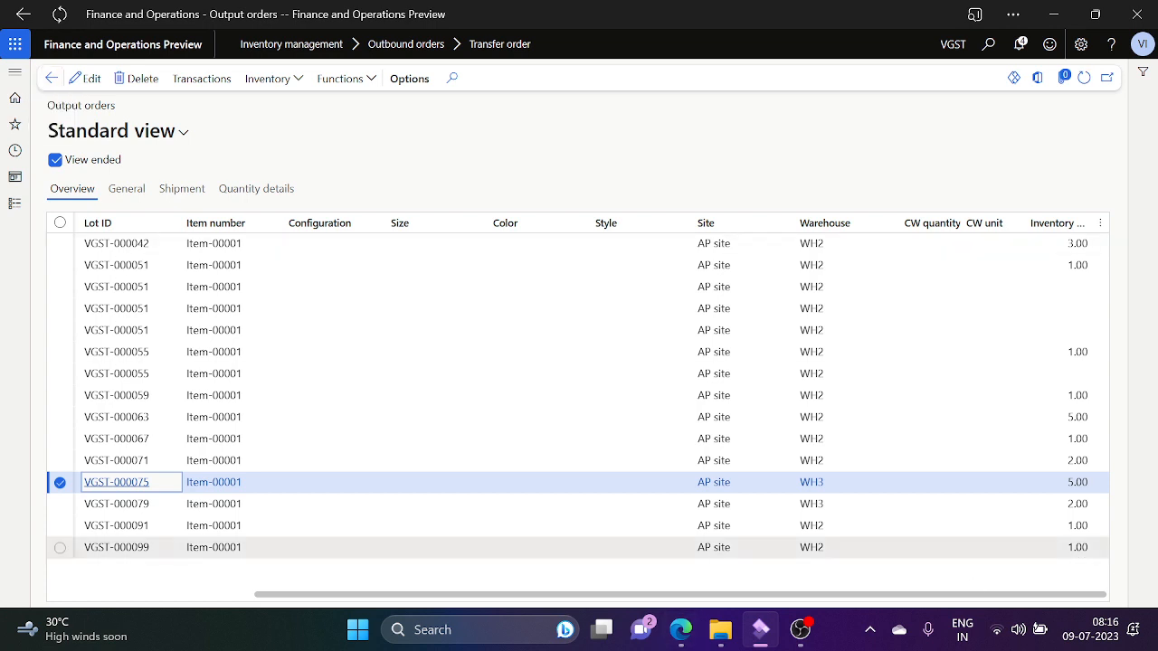
left_click(54, 86)
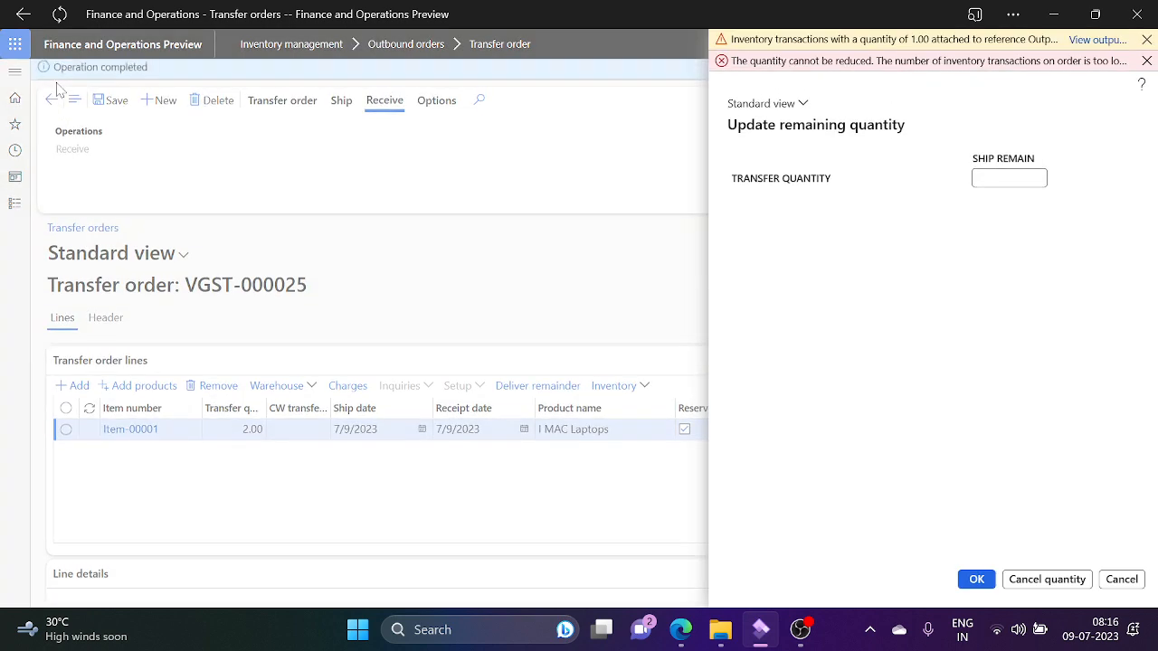
Step: Dismiss the error warnings and cancel the line's remaining 1.00 undelivered quantity via Deliver remainder
left_click(1120, 580)
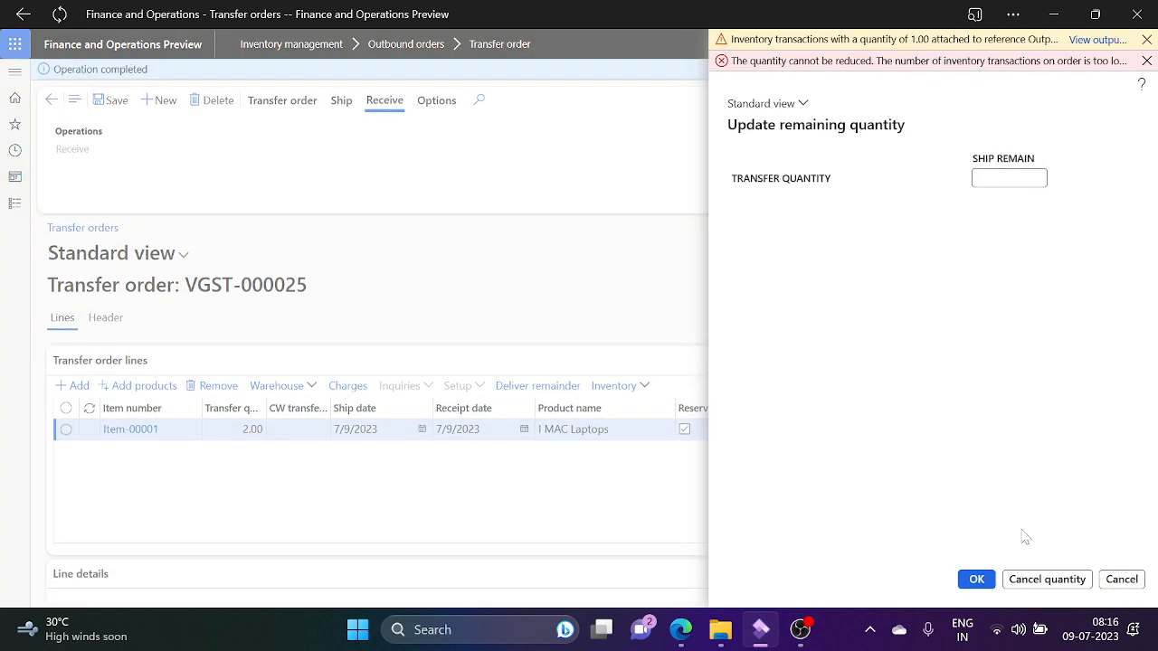
left_click(551, 389)
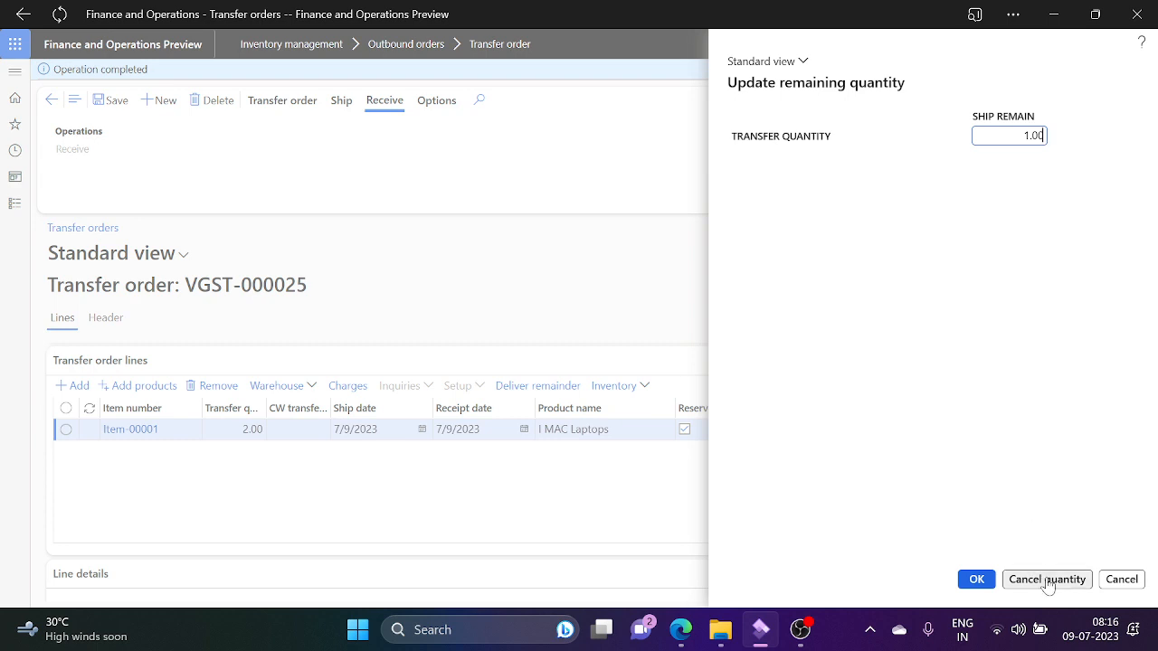
left_click(1046, 579)
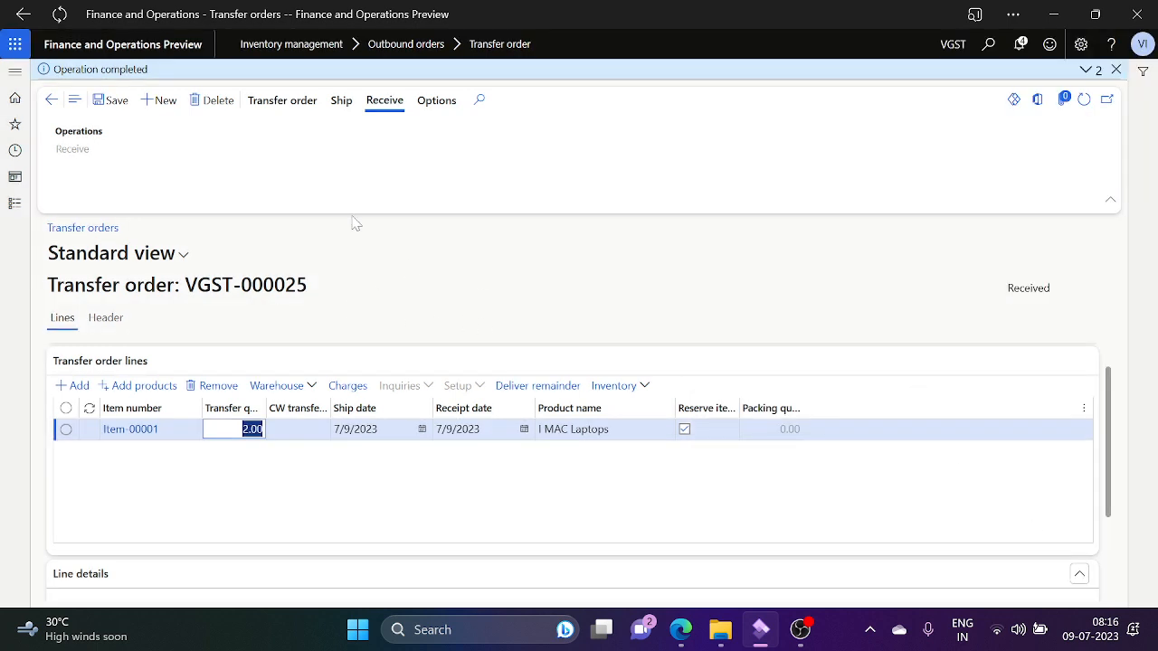
Step: Check the Transfer order and Ship ribbon actions and expand the order header's status
left_click(291, 104)
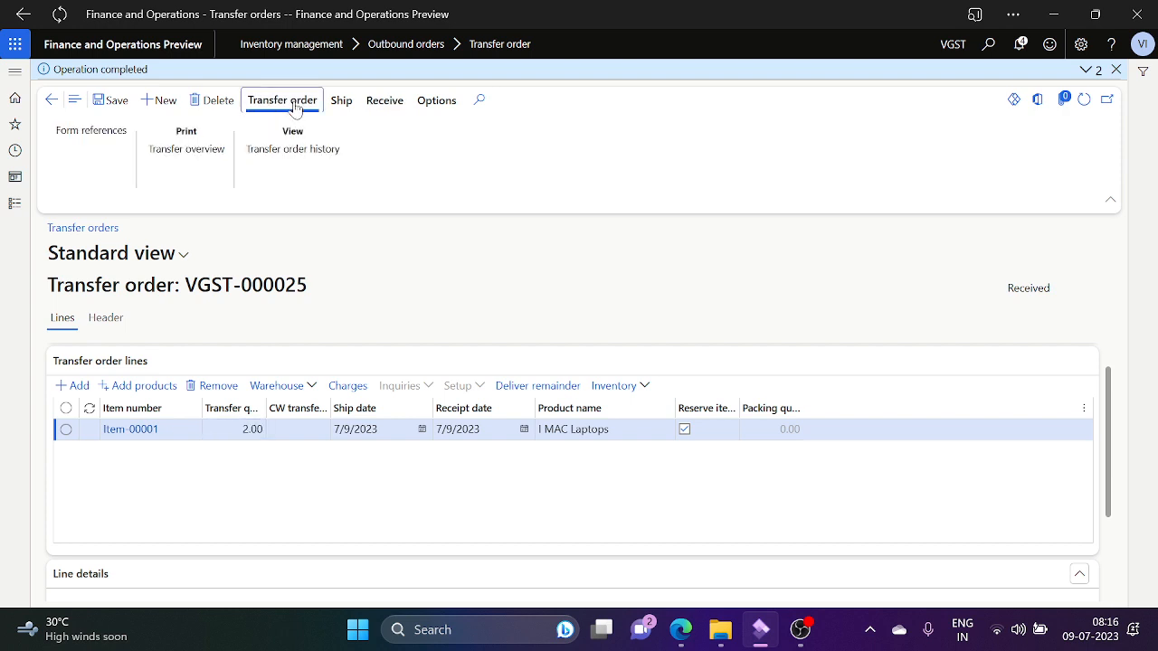
left_click(343, 102)
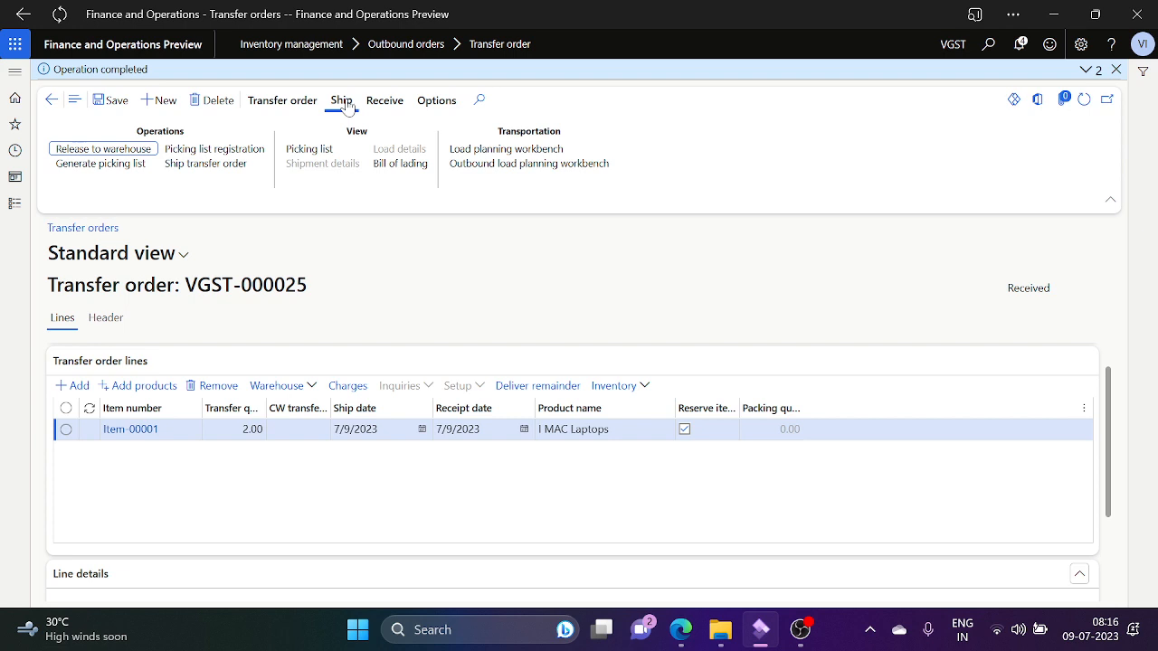
left_click(1111, 534)
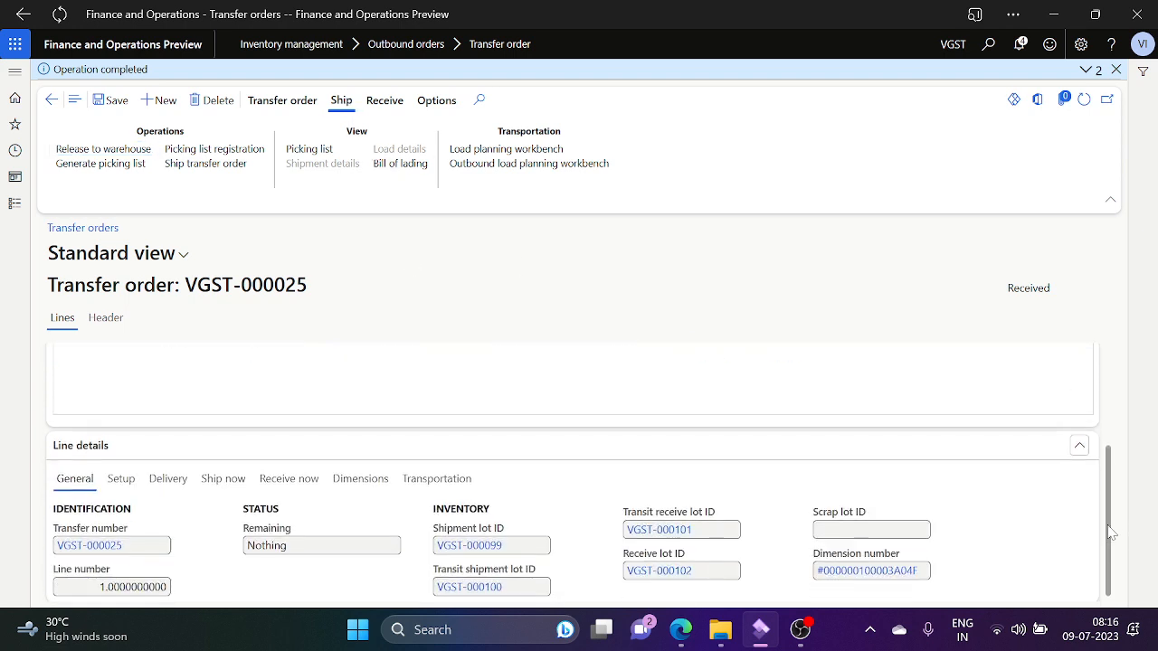
left_click(1112, 401)
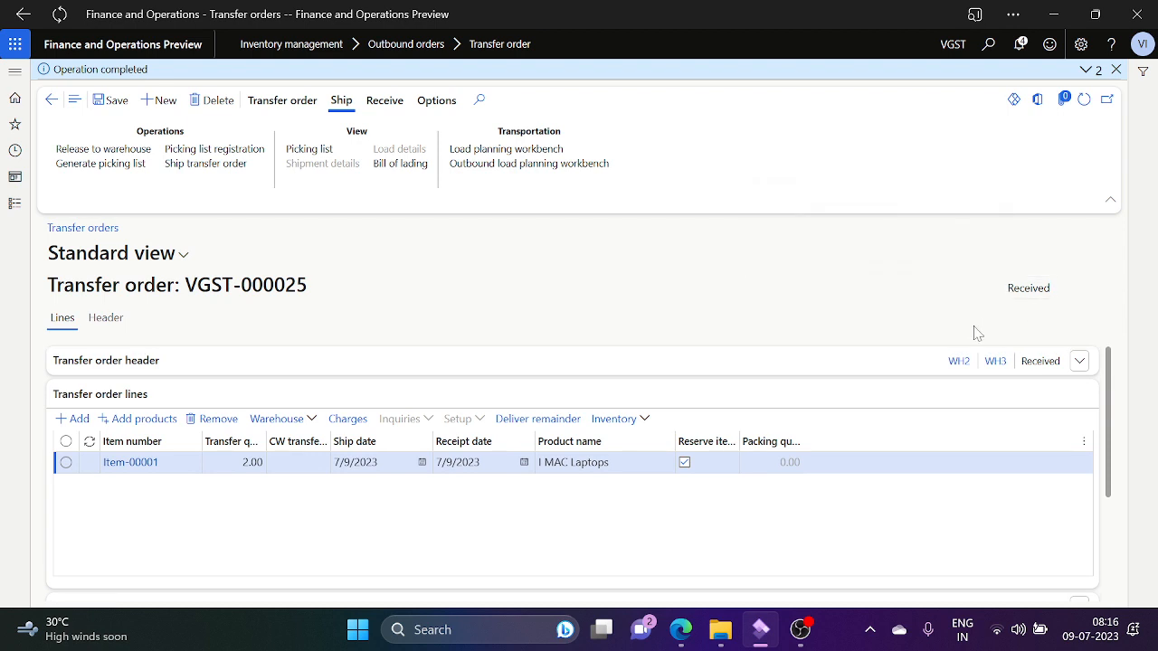
left_click(1078, 369)
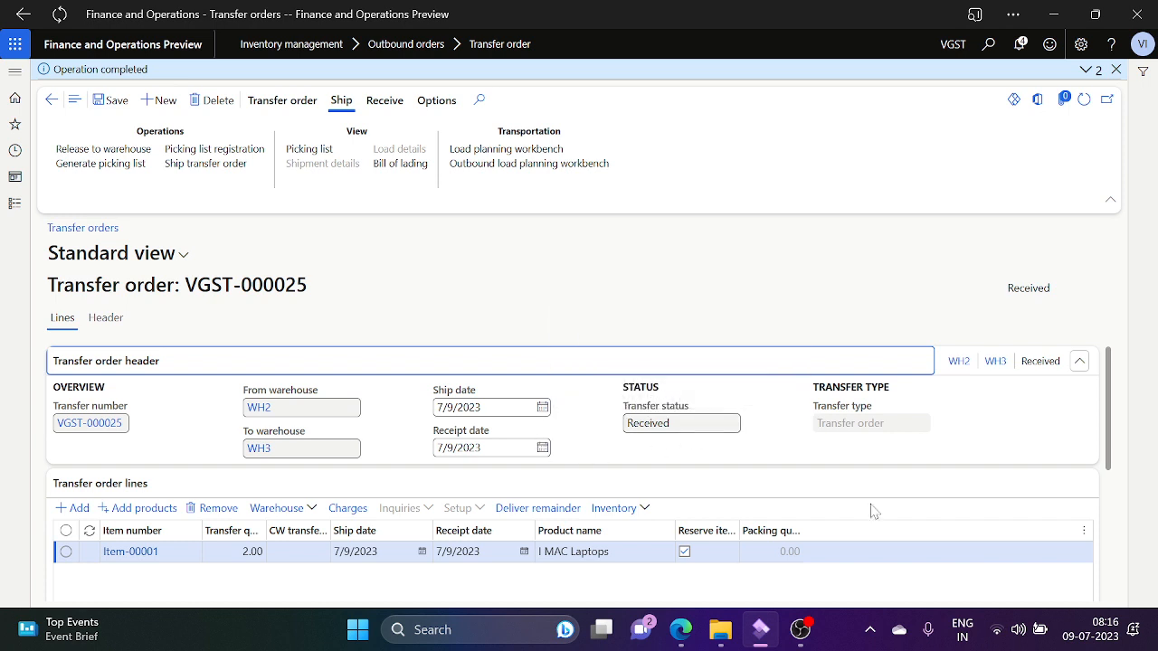
Step: Expand Line details to confirm nothing remains, then return to the transfer orders list
left_click(1109, 494)
scroll(1111, 501, "down", 1)
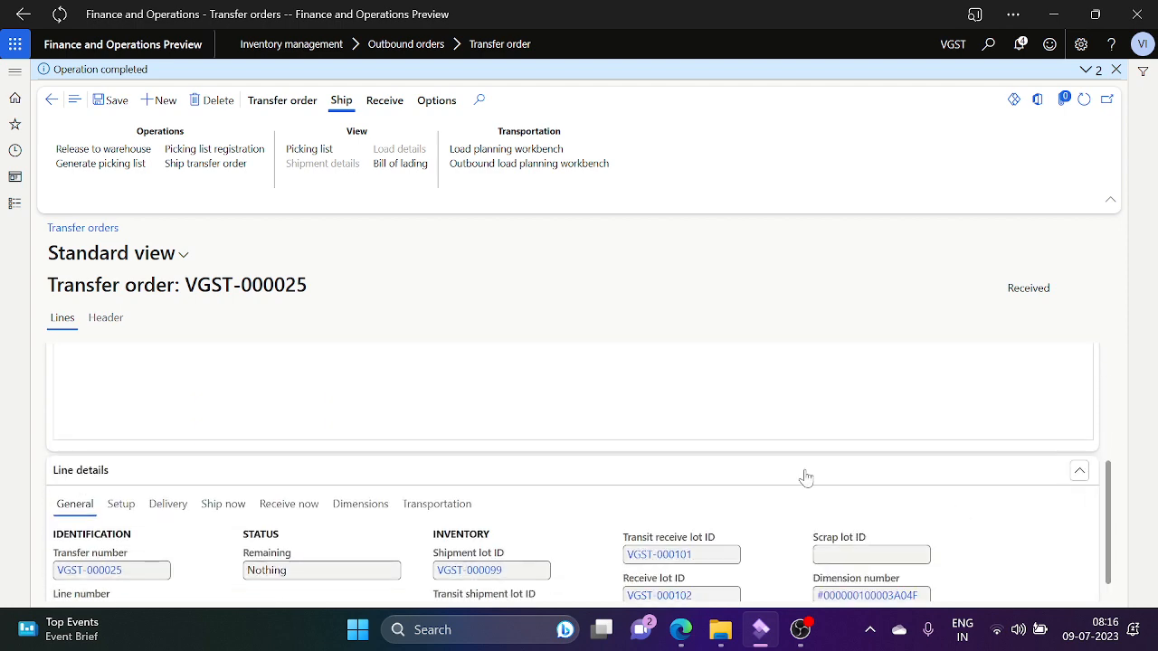
left_click(1111, 354)
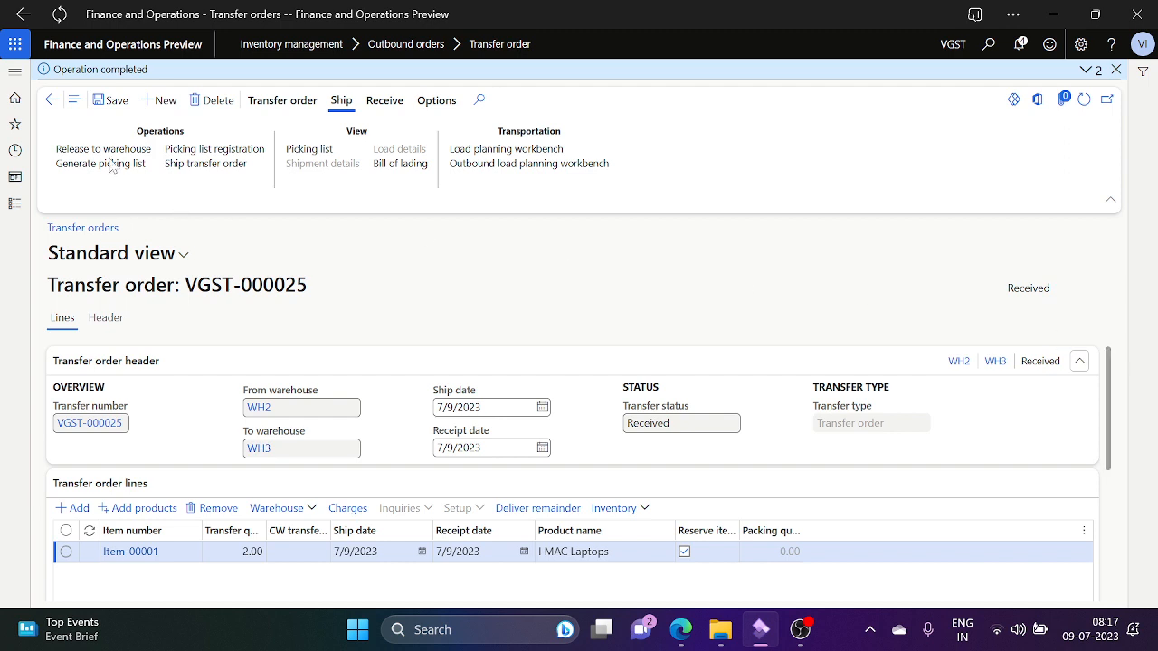
left_click(51, 102)
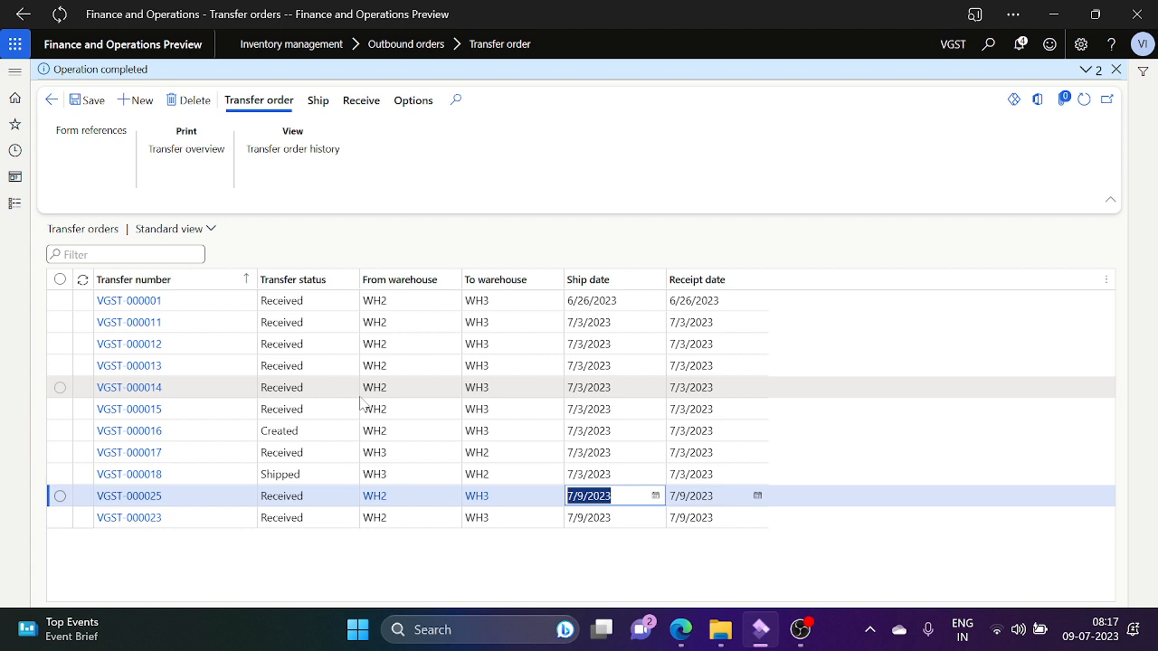
Step: Start a new transfer order shipping from warehouse WH2 to WH3
mouse_move(361, 403)
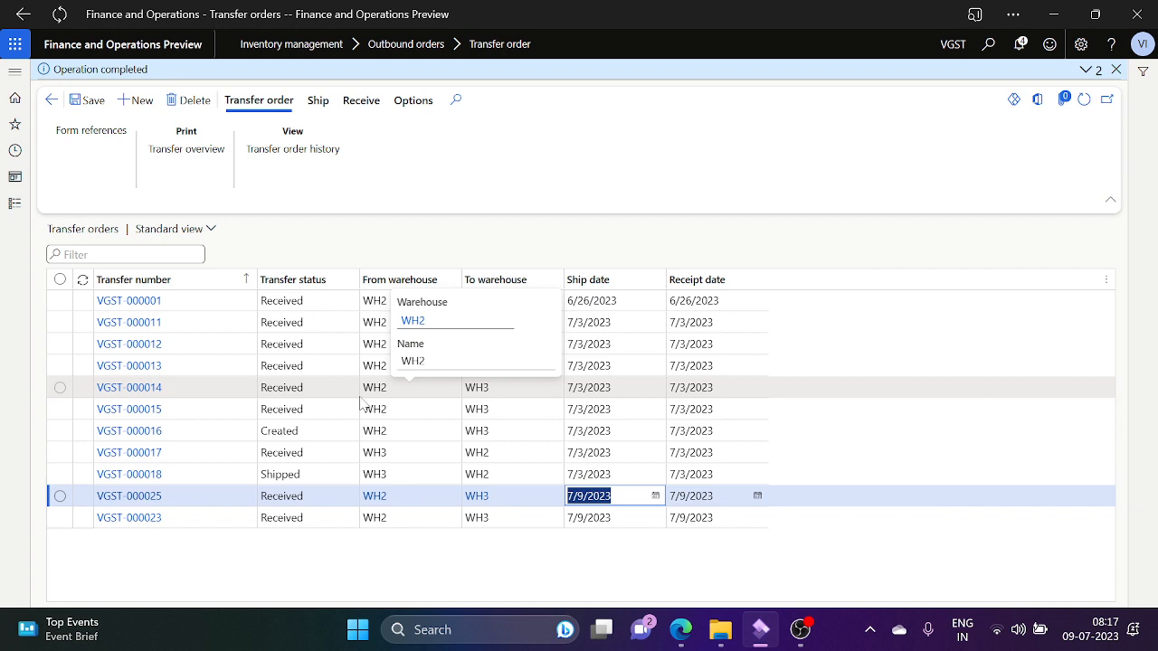
left_click(139, 108)
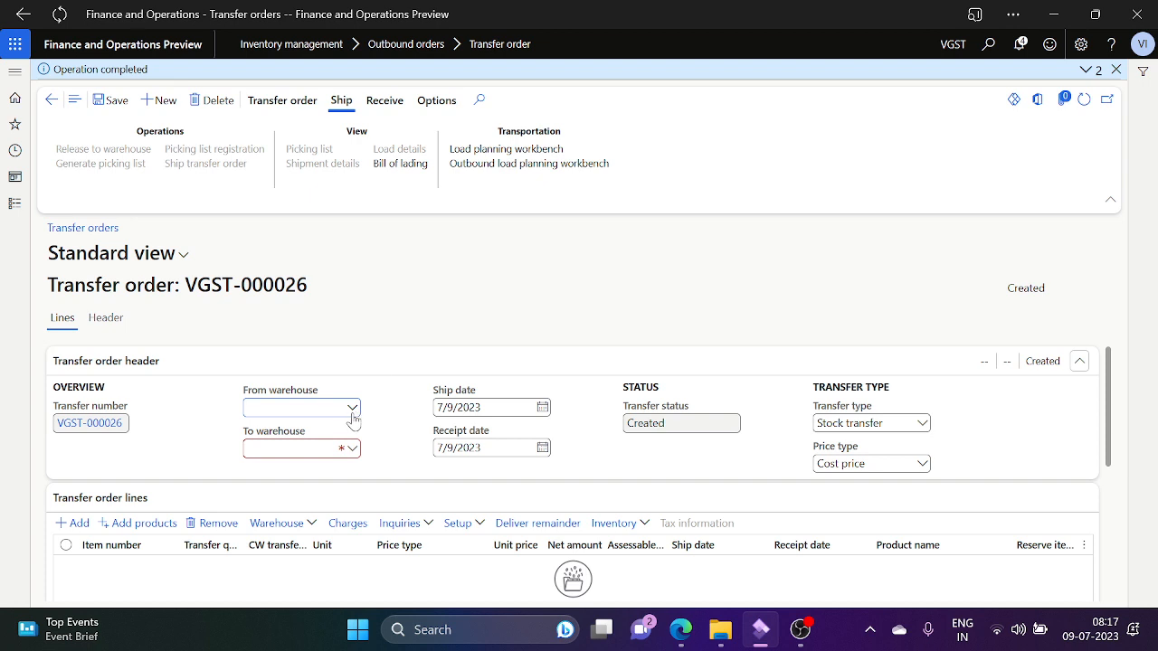
left_click(354, 410)
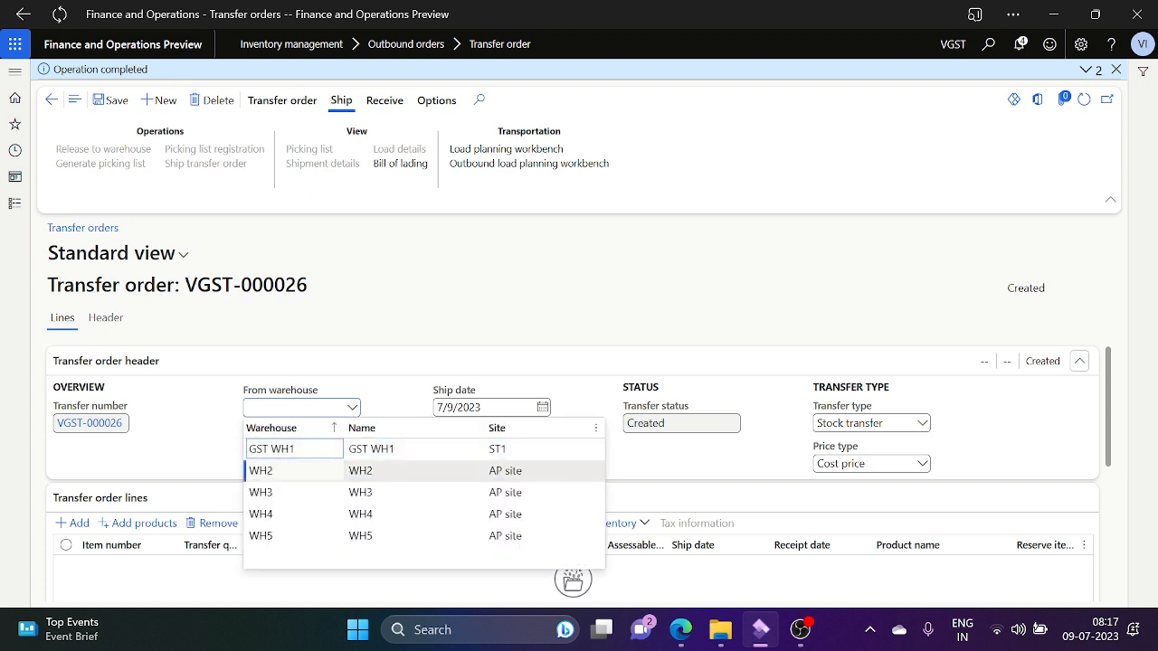
left_click(353, 469)
left_click(353, 452)
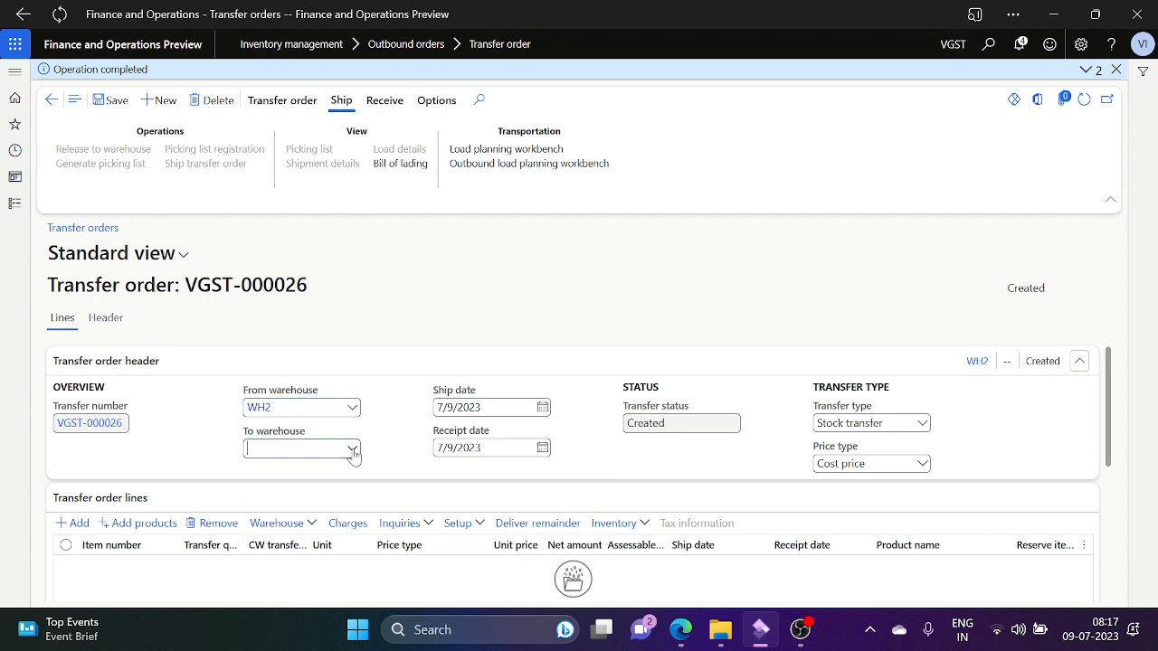
left_click(353, 450)
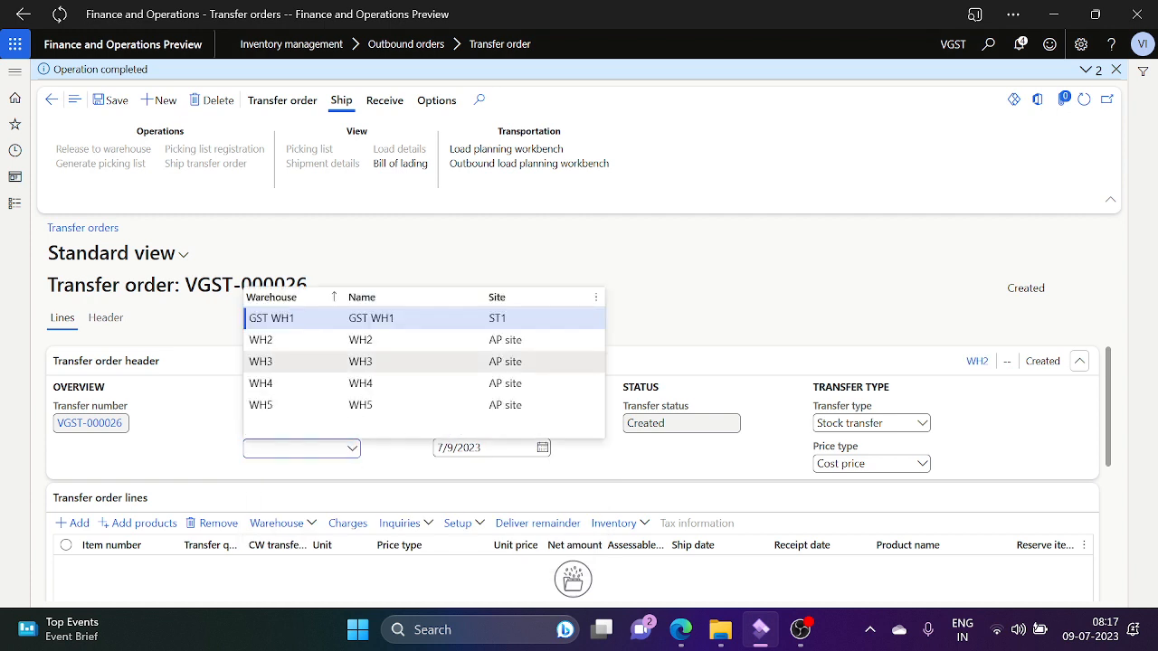
key("Return")
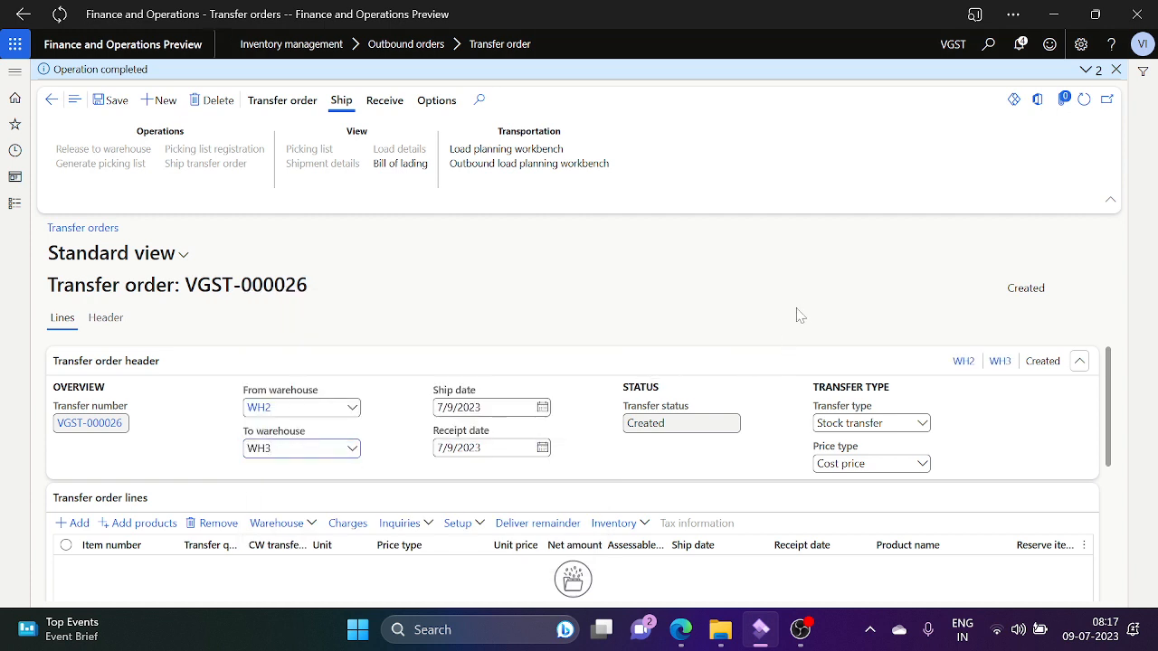
Step: Set the transfer type to Transfer order
left_click(922, 423)
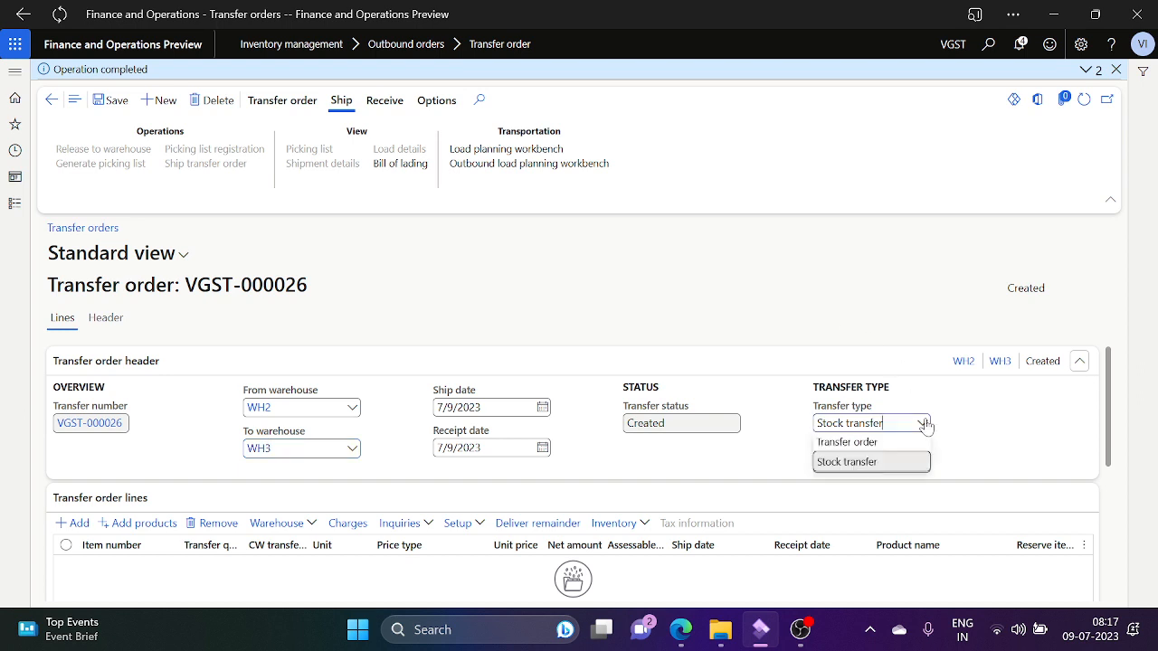
left_click(922, 423)
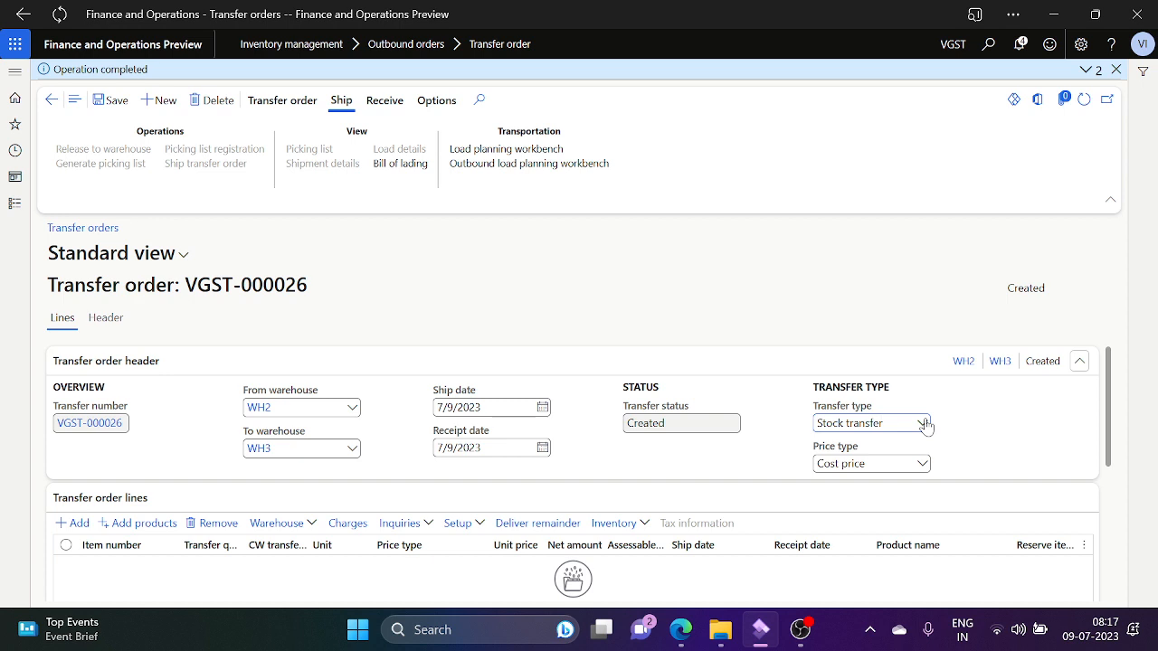
left_click(923, 424)
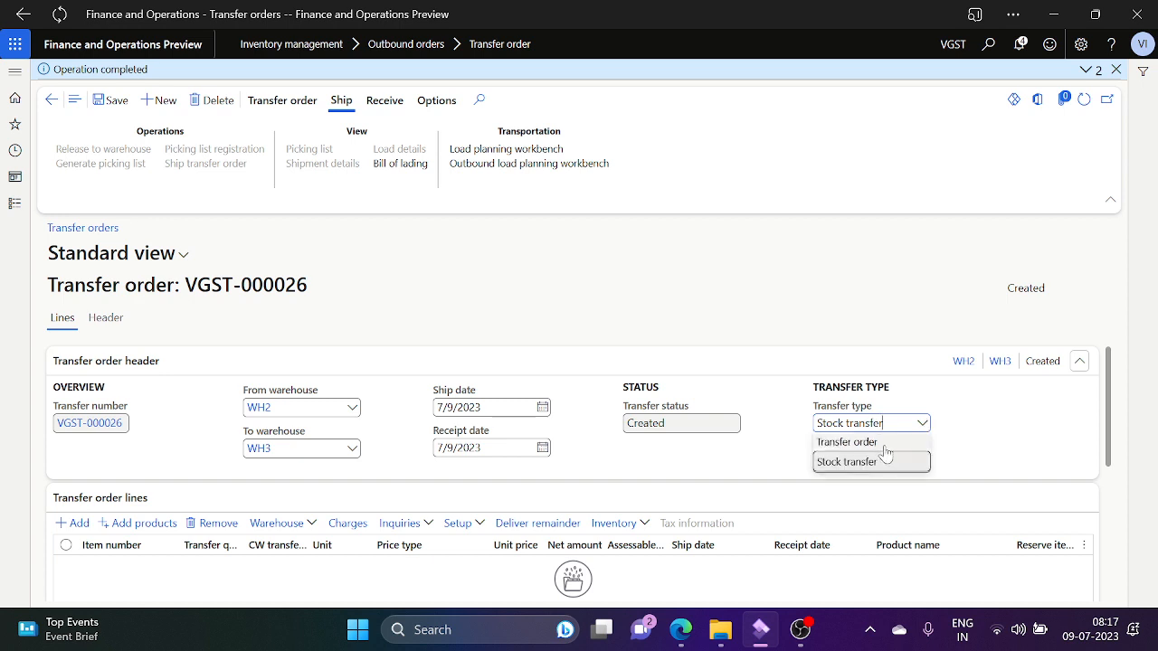
left_click(886, 445)
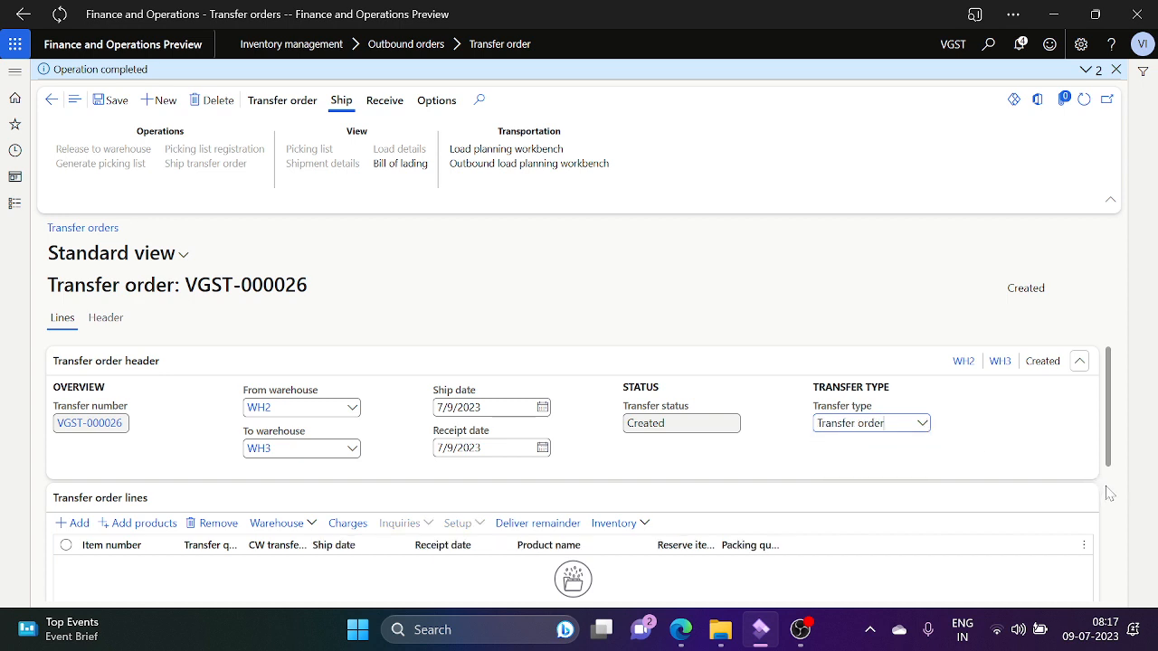
scroll(1111, 494, "down", 3)
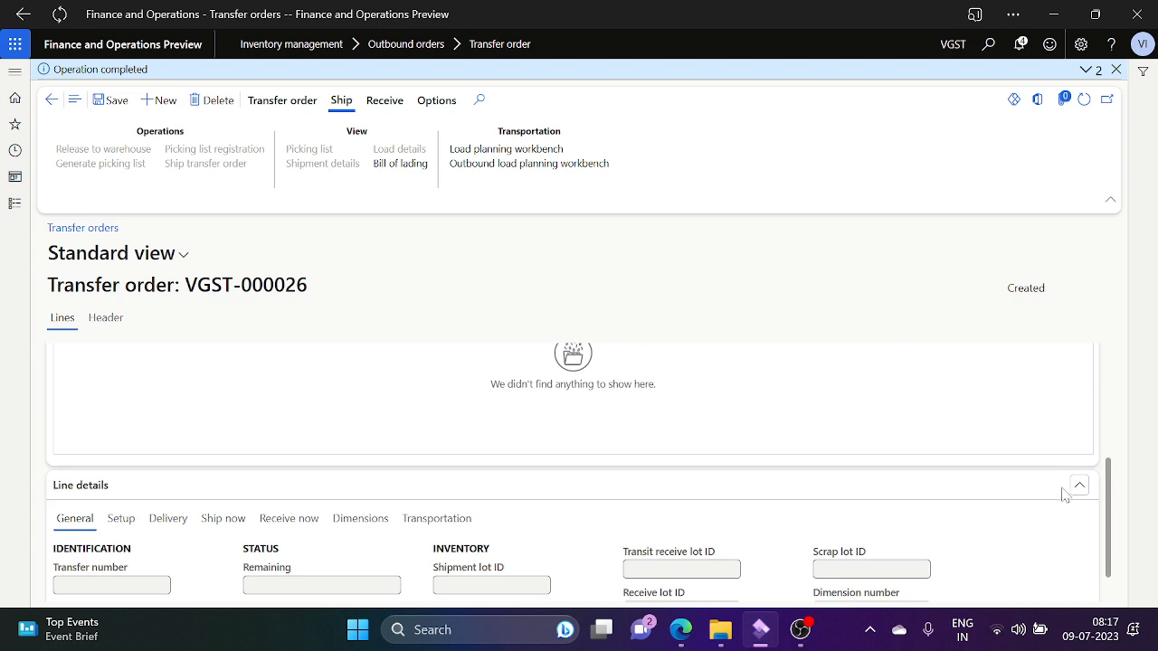
Step: Add an Item-00001 (I MAC Laptops) line with transfer quantity 2
left_click_drag(1115, 523, 1107, 468)
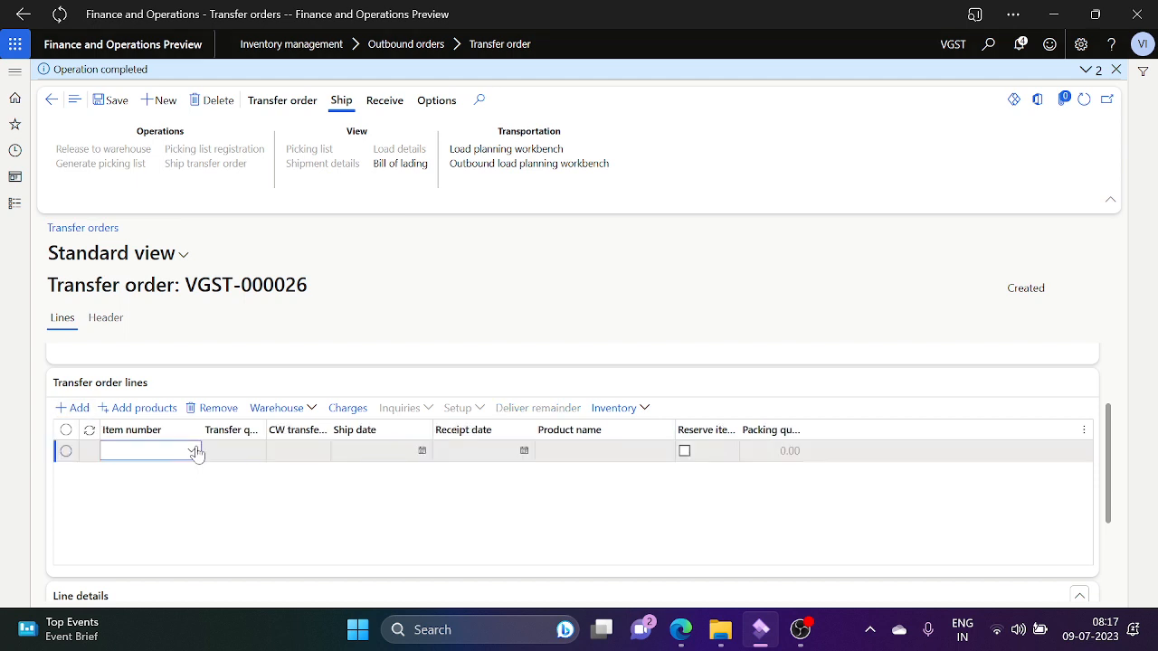
left_click(192, 451)
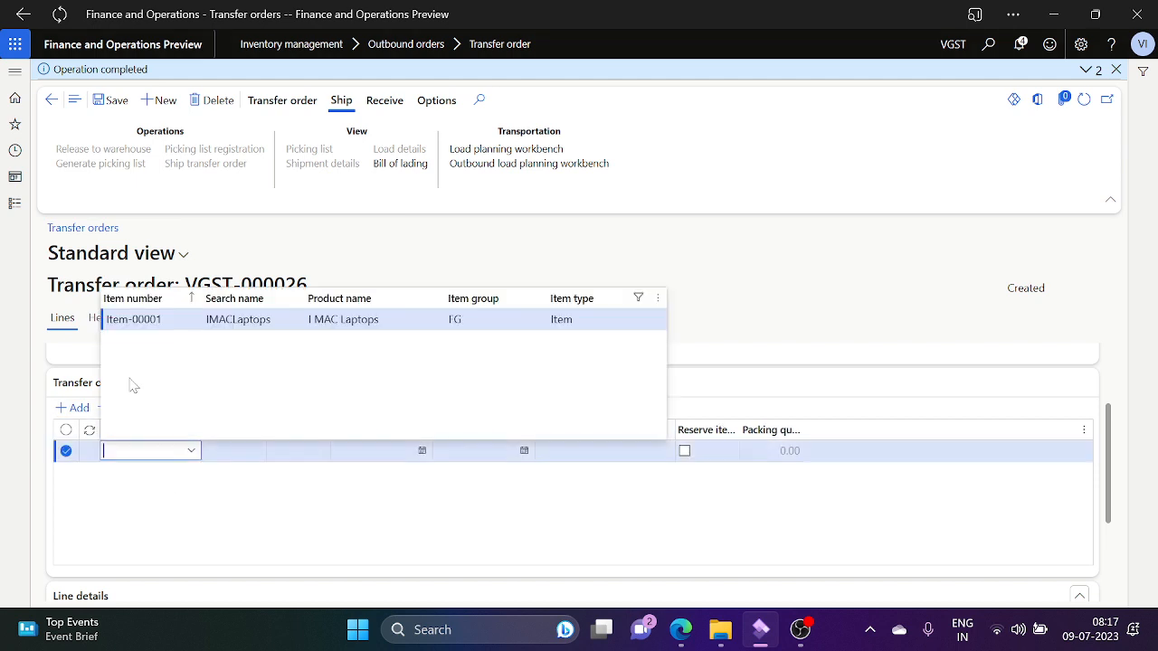
key("Tab")
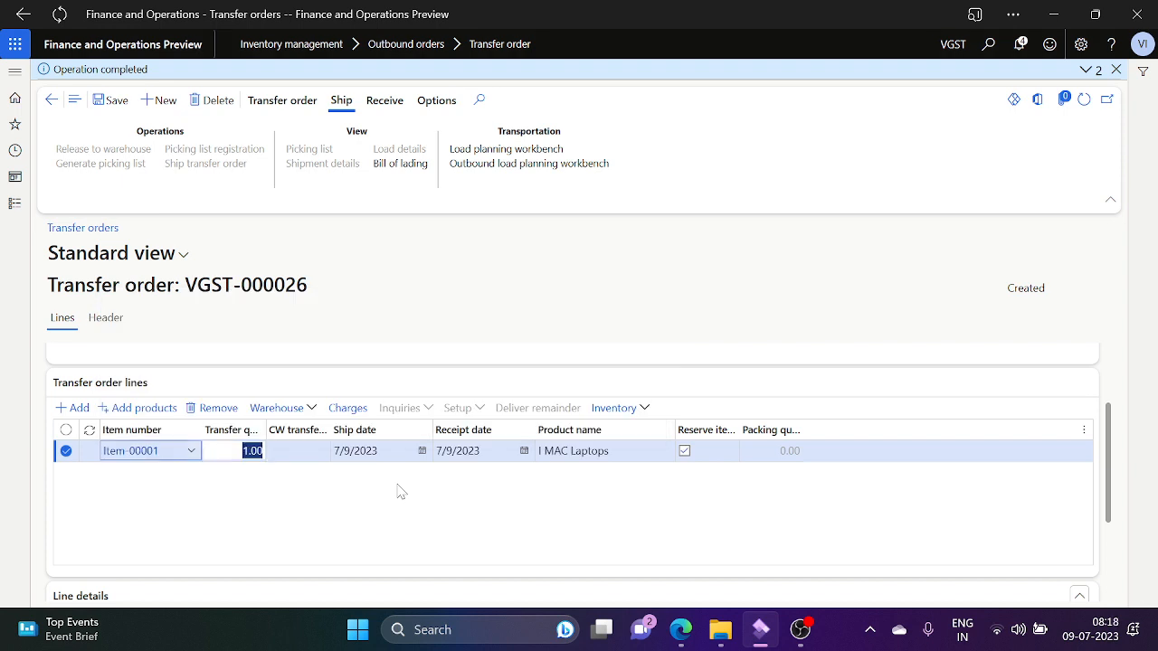
type("2")
key("Tab")
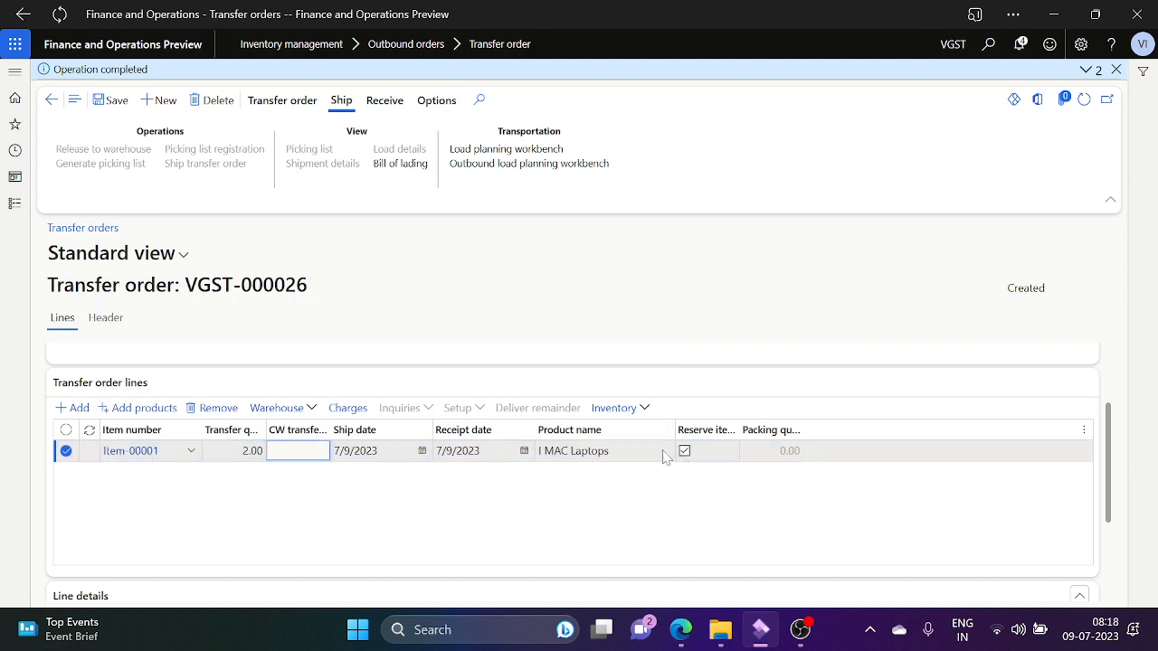
Step: Set Reserve items automatically to No on the header, dismissing the autoreservation prompt
left_click(116, 322)
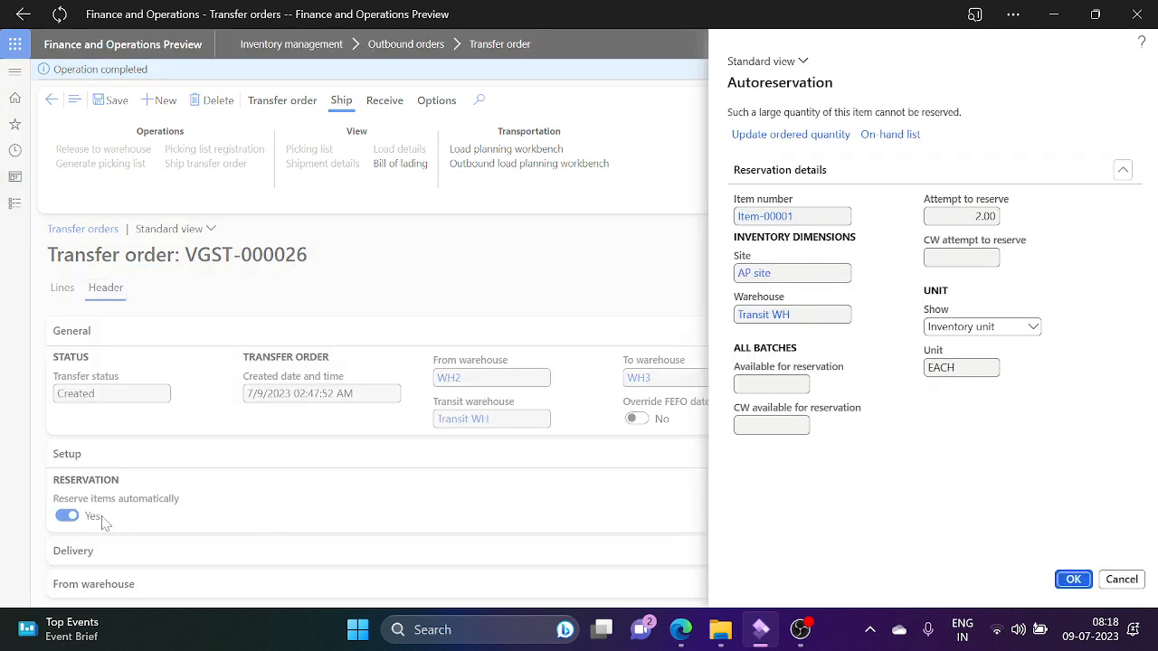
left_click(1073, 579)
left_click(67, 516)
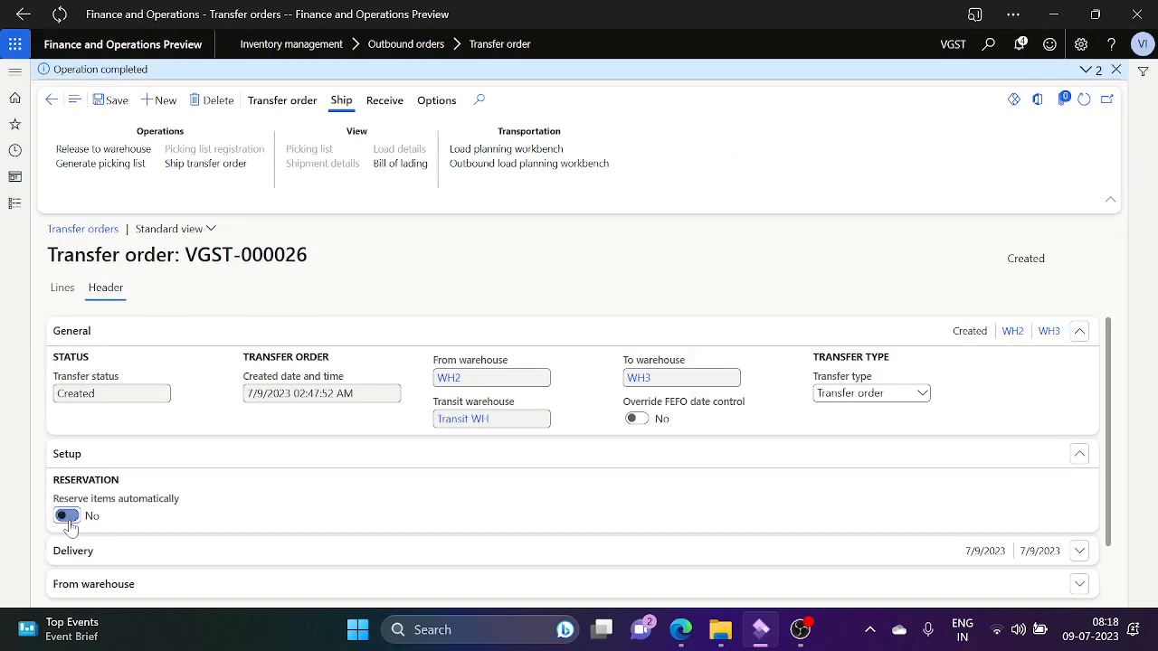
Step: Clear the Reserve items checkbox on the Item-00001 line
left_click(67, 290)
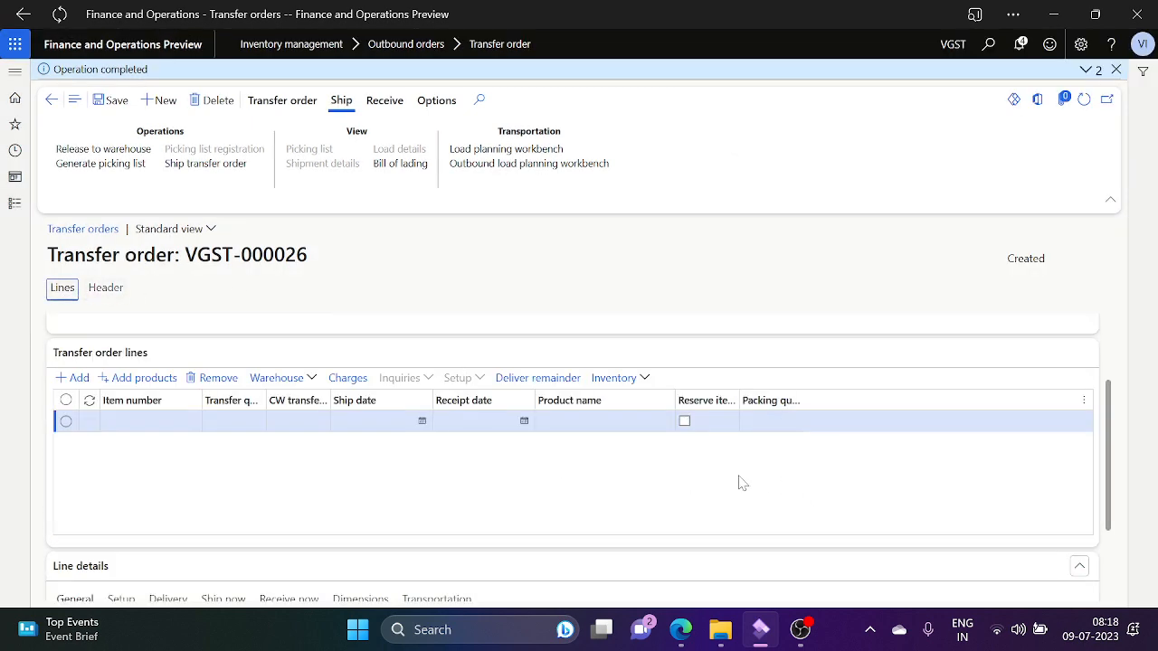
left_click(685, 537)
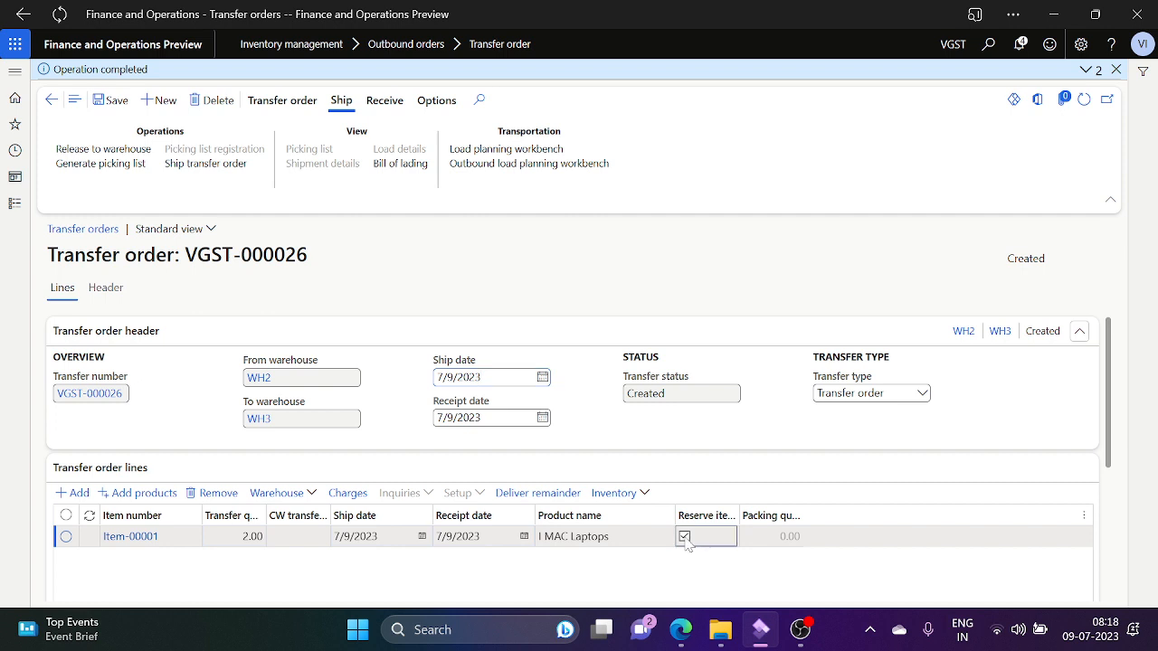
left_click(685, 537)
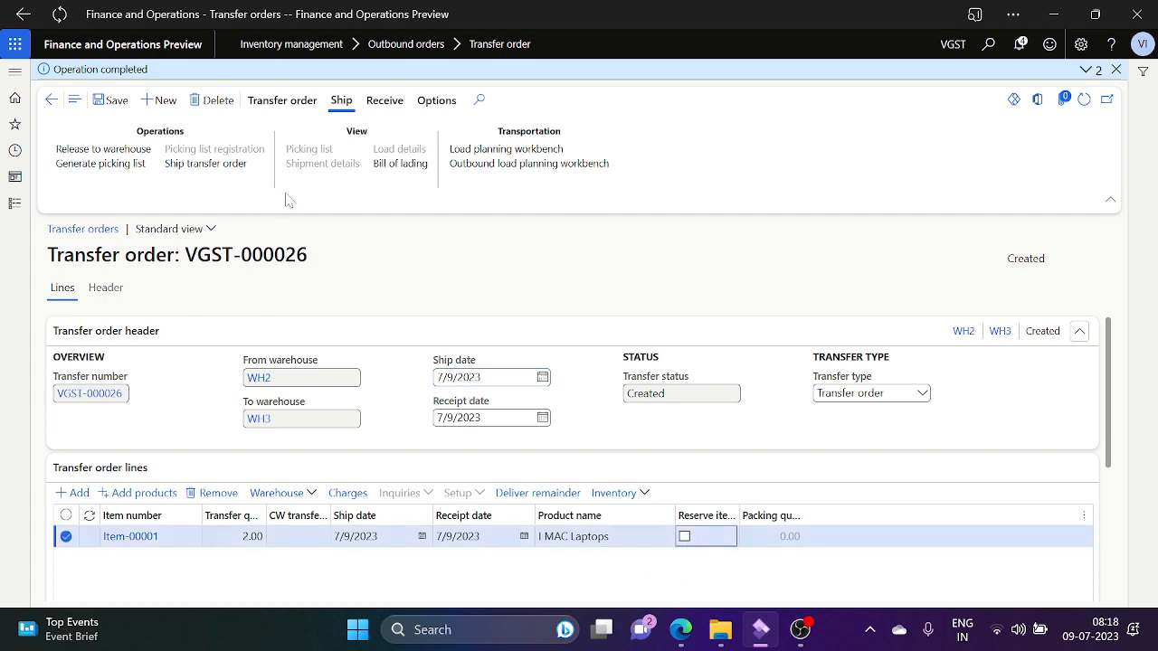
Step: Save VGST-000026 and generate a picking list with Update set to All
left_click(110, 109)
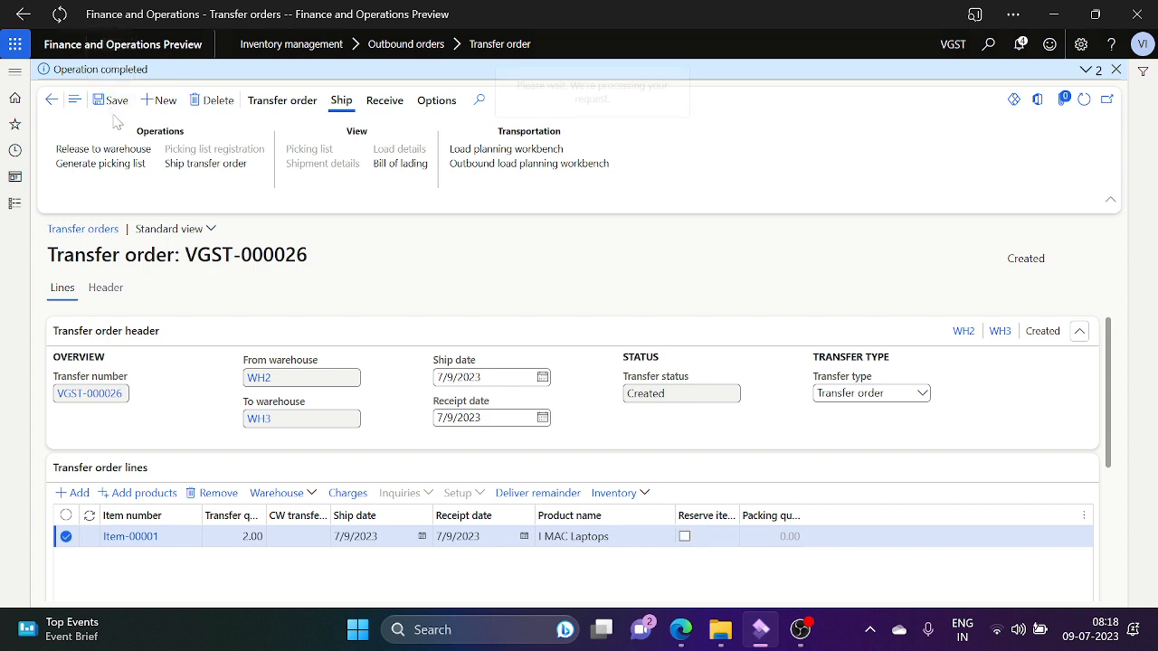
left_click(126, 165)
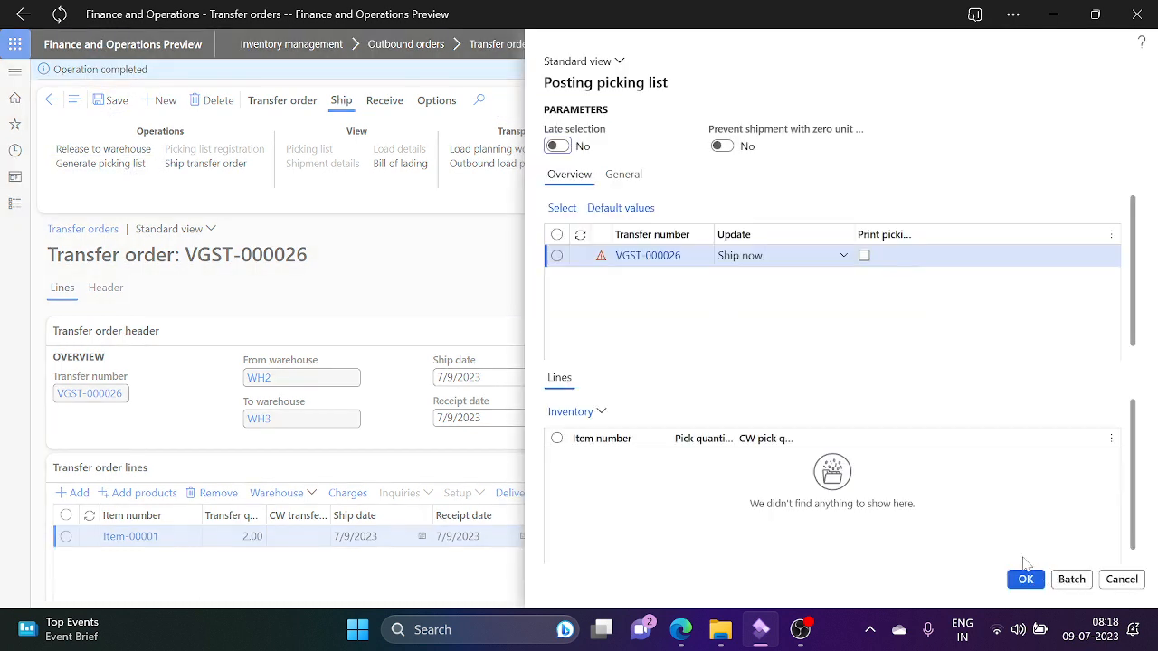
left_click(843, 258)
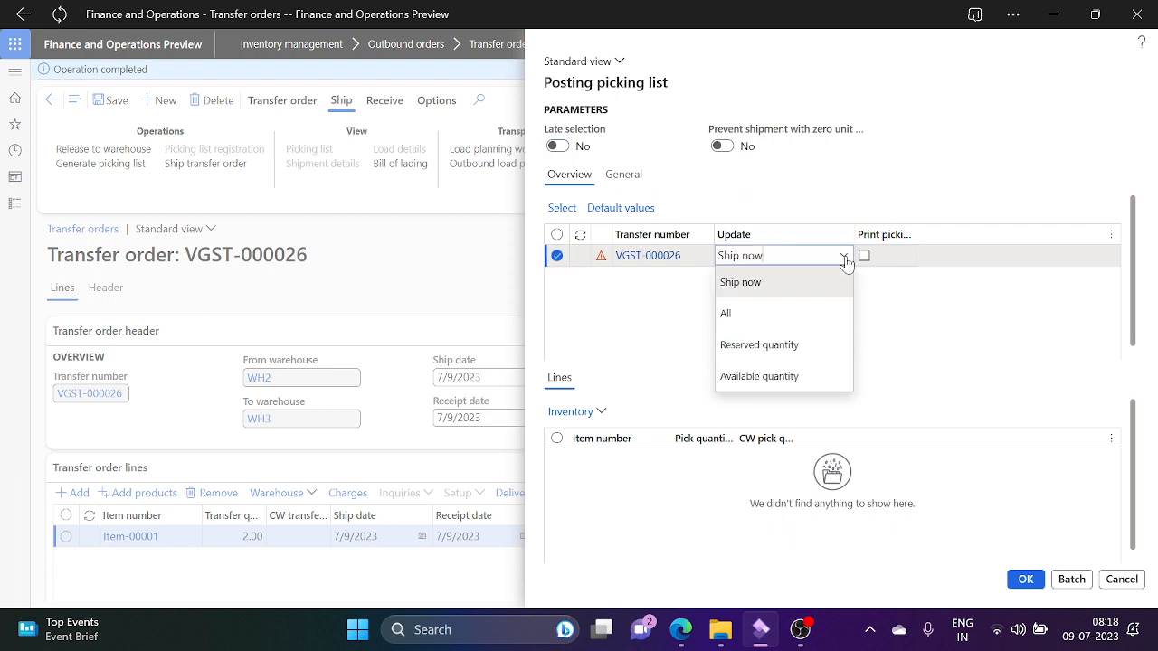
left_click(790, 312)
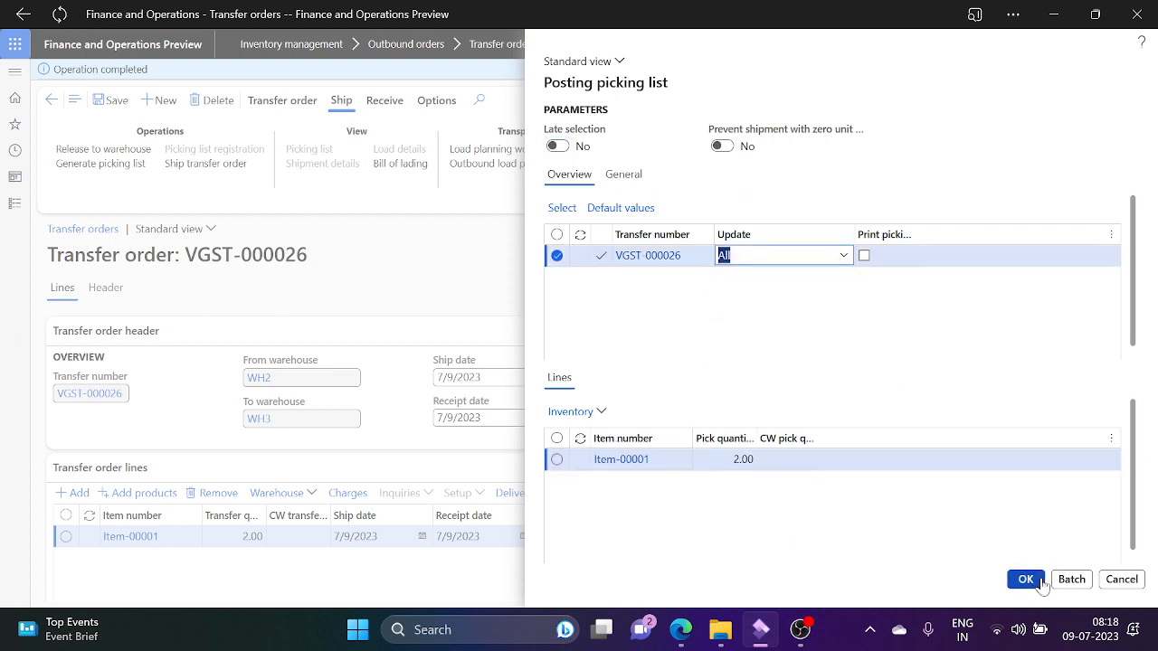
left_click(1025, 579)
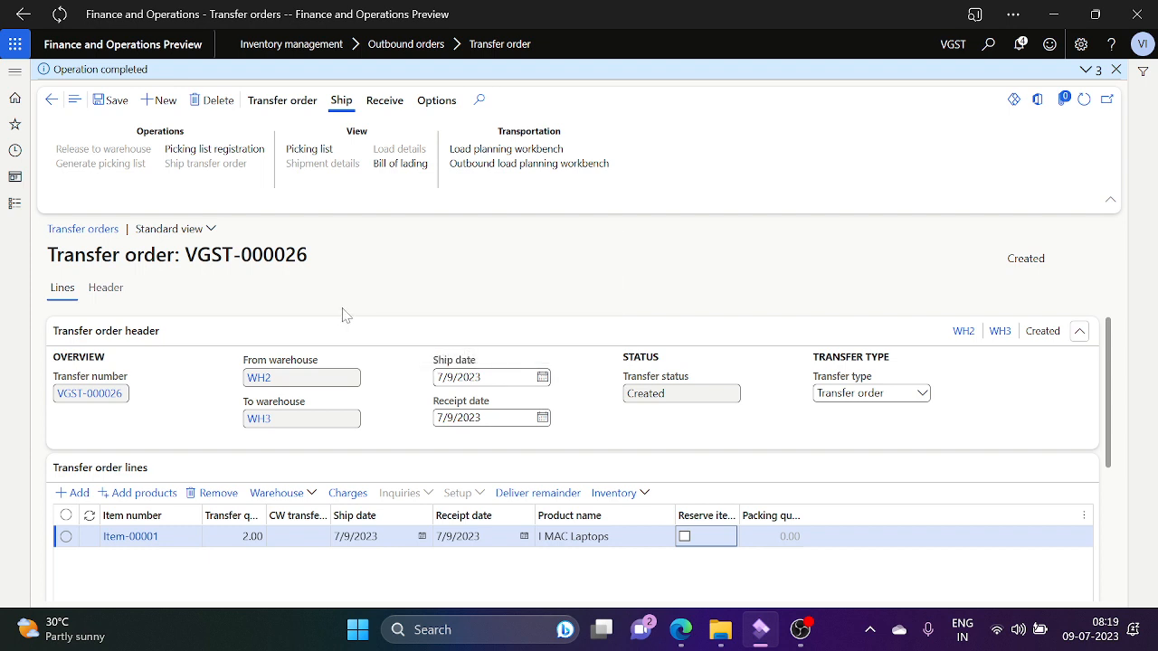
Step: In Picking list registration, split the 2.00 Item-00001 line with Split quantity 1.00
left_click(215, 154)
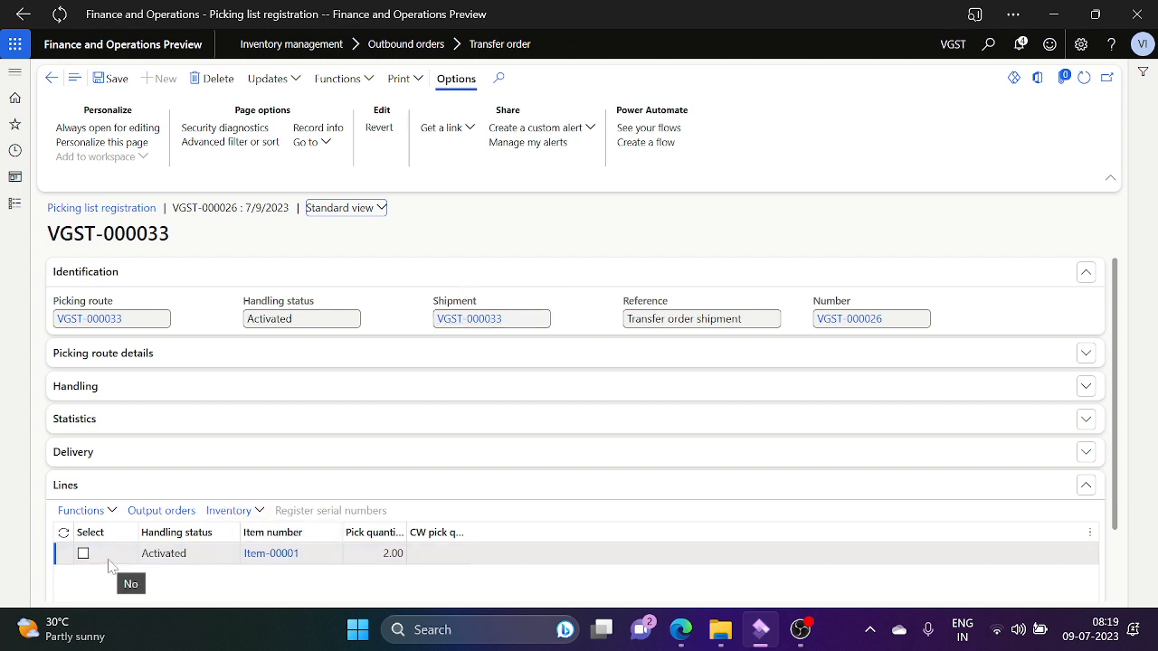
left_click(110, 512)
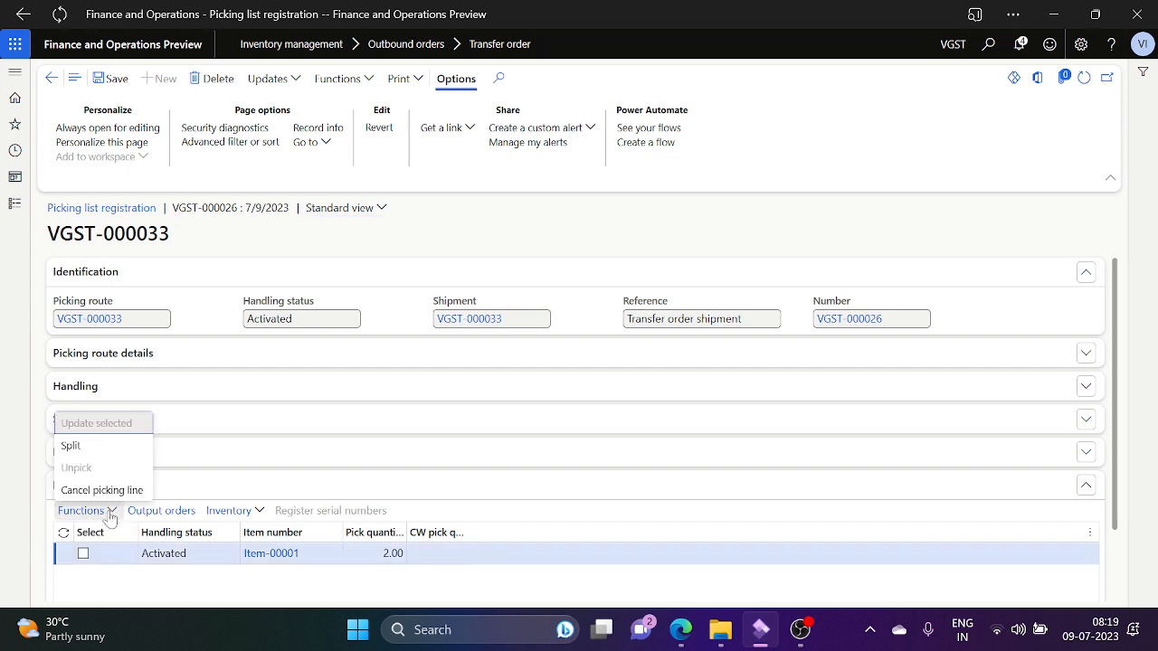
left_click(90, 453)
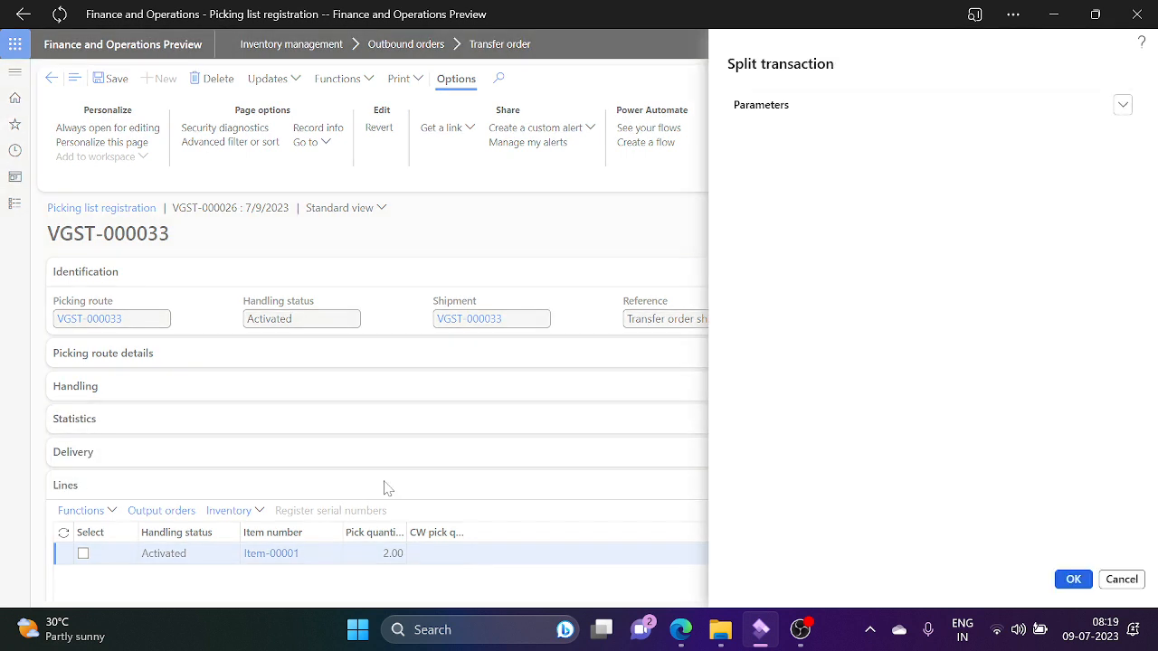
left_click(1123, 107)
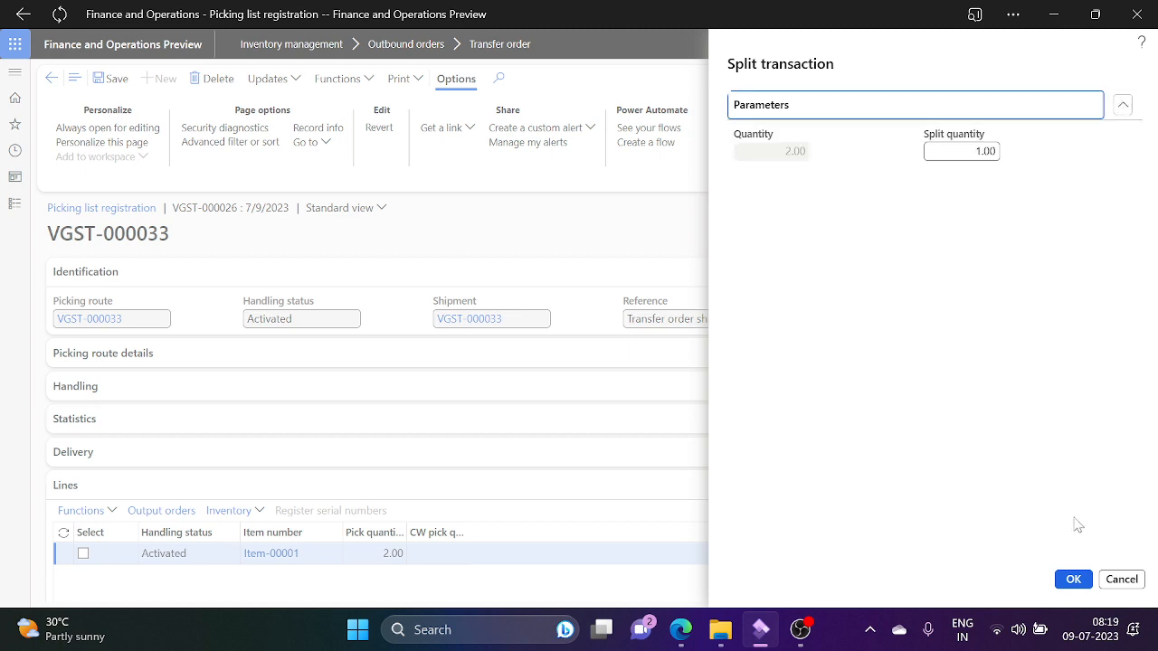
left_click(1072, 579)
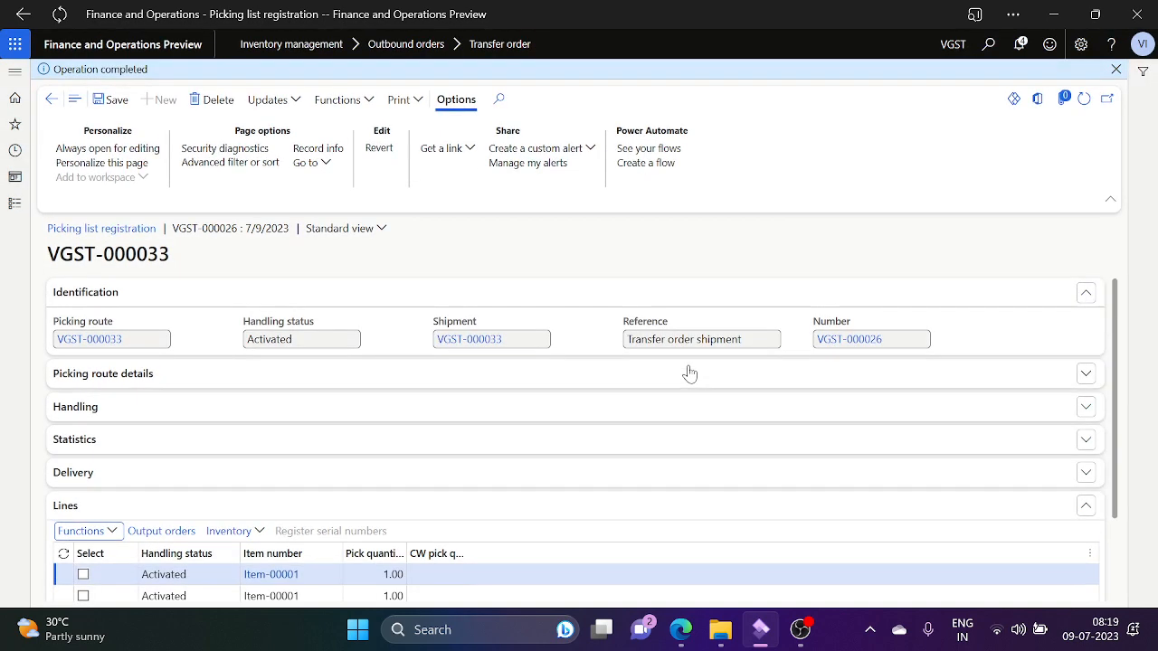
Step: Mark the first 1.00 pick line and register it as picked with Update selected
left_click(83, 575)
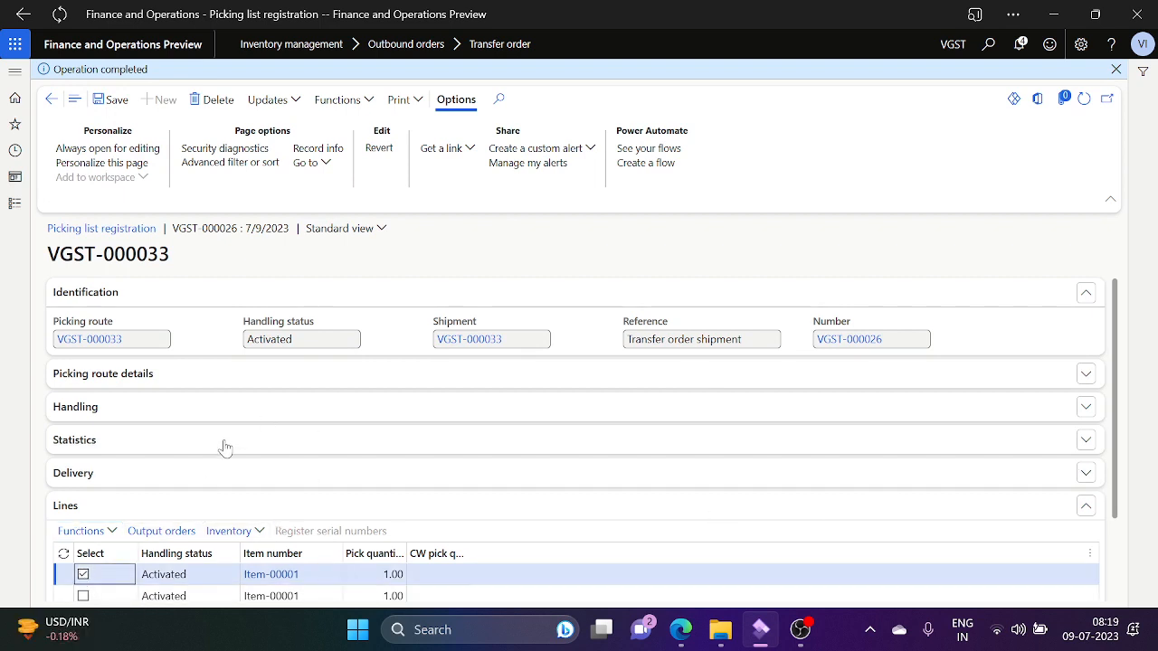
left_click(294, 101)
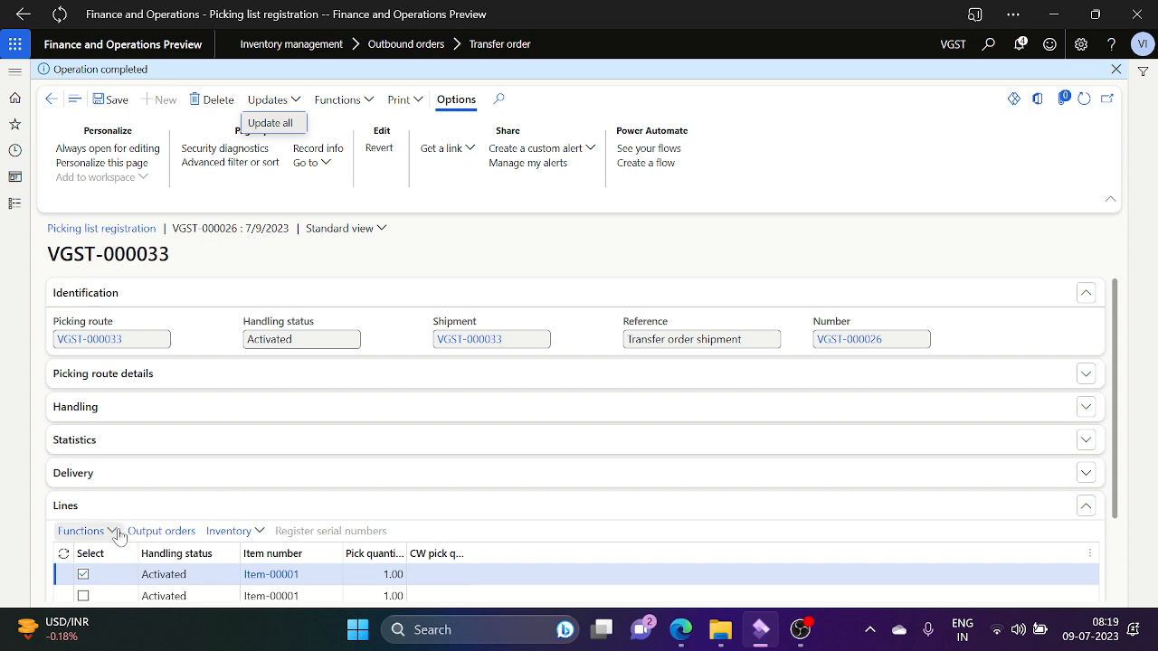
left_click(116, 534)
left_click(118, 534)
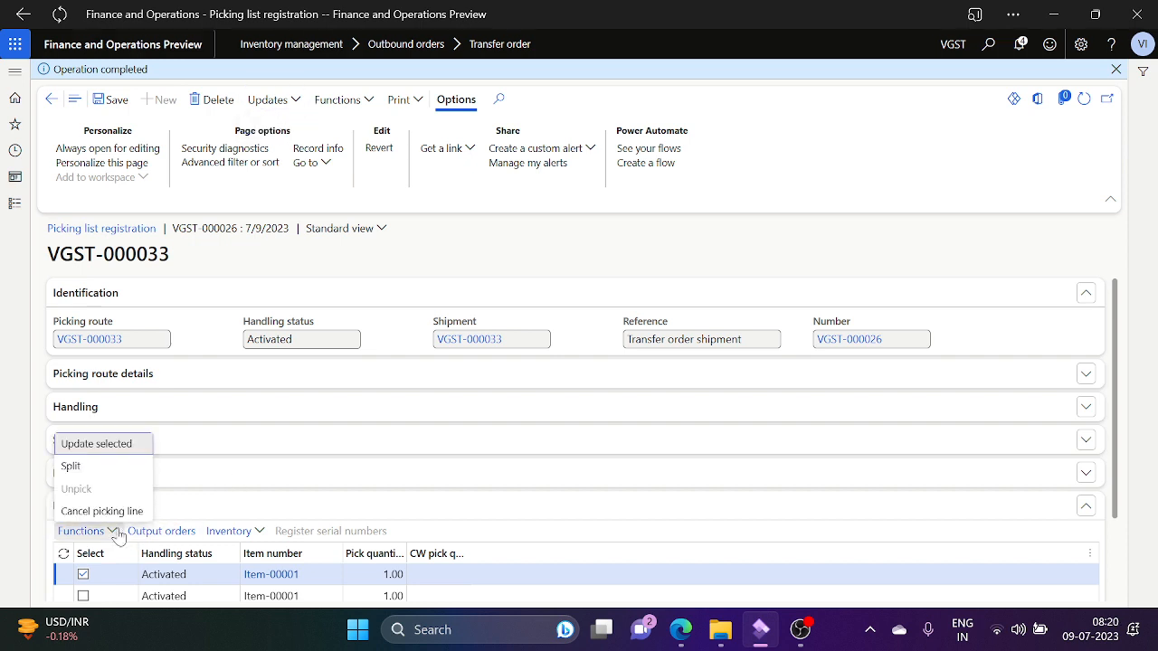
left_click(126, 447)
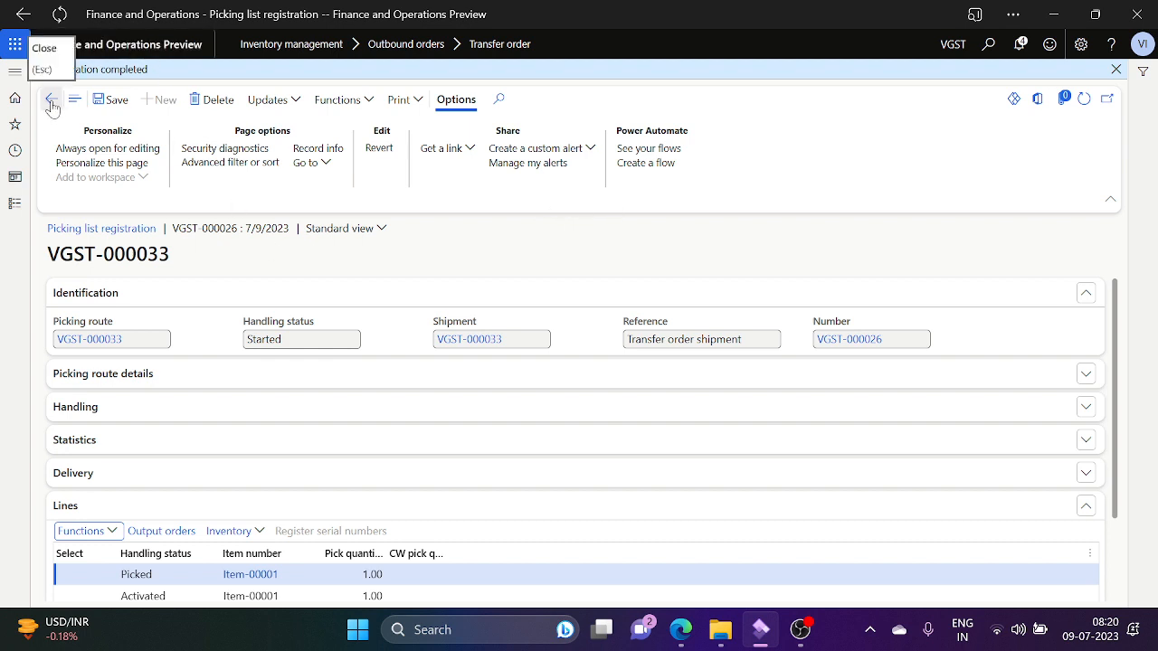
Step: Register all remaining pick lines as picked with Update all
left_click(296, 103)
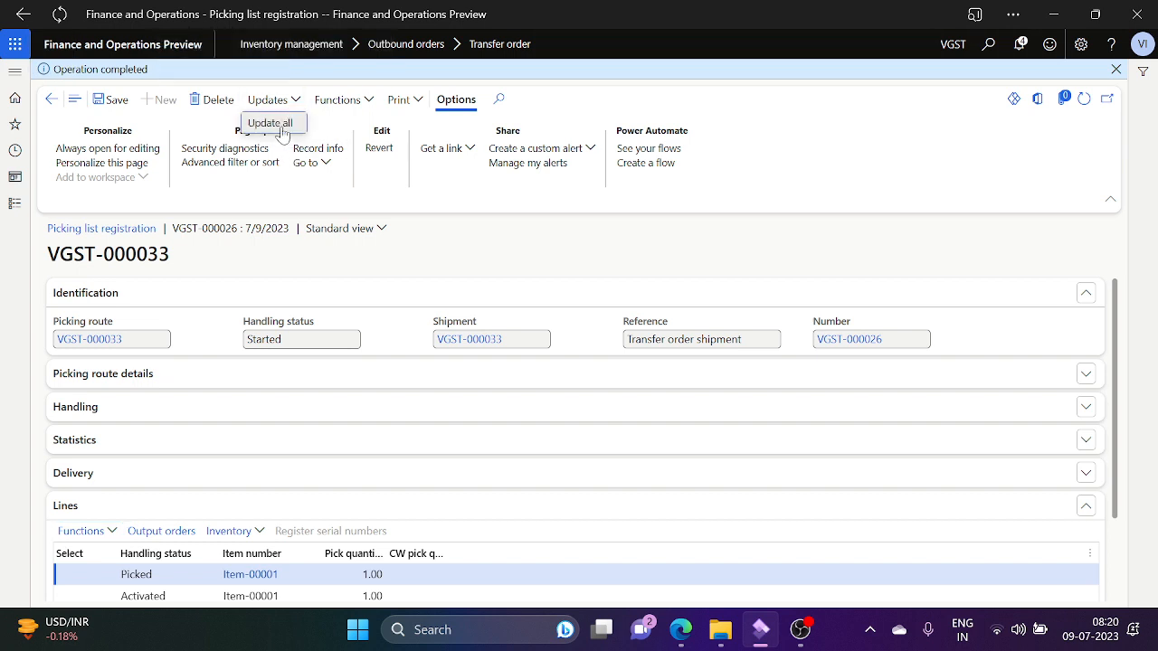
left_click(281, 129)
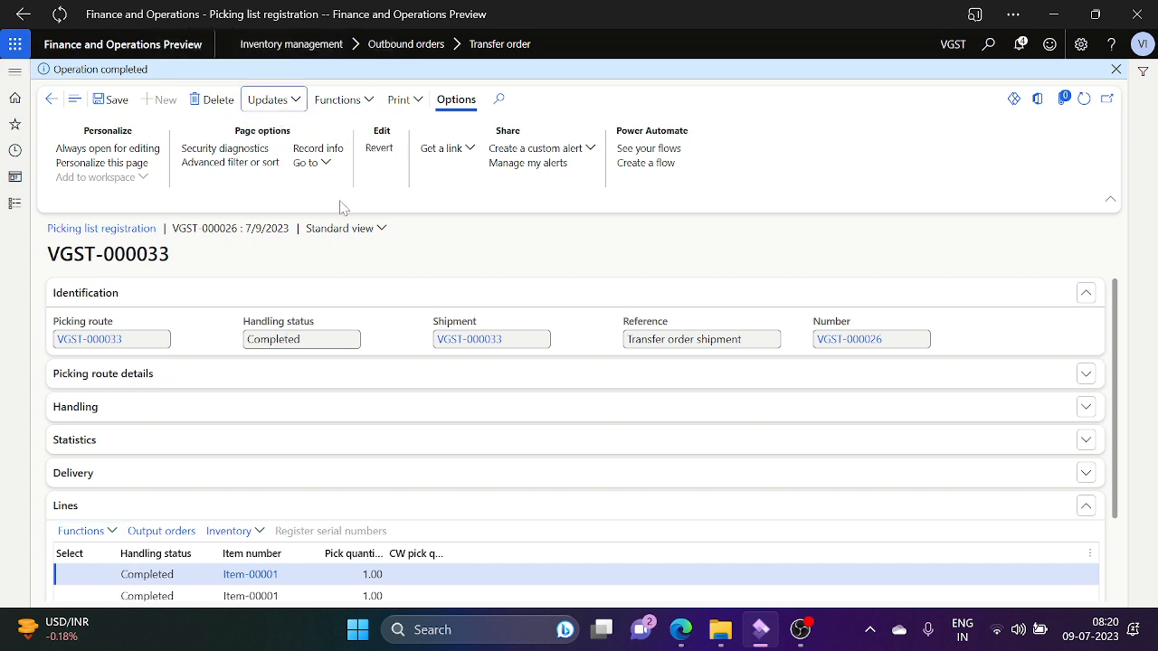
left_click(301, 99)
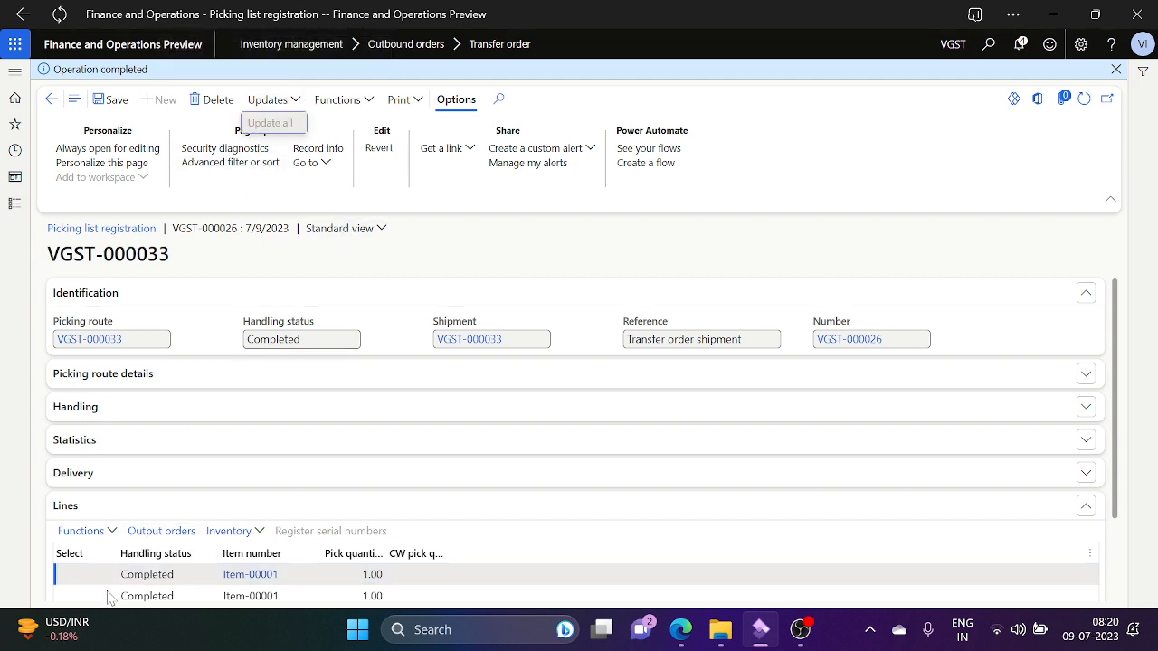
key("Escape")
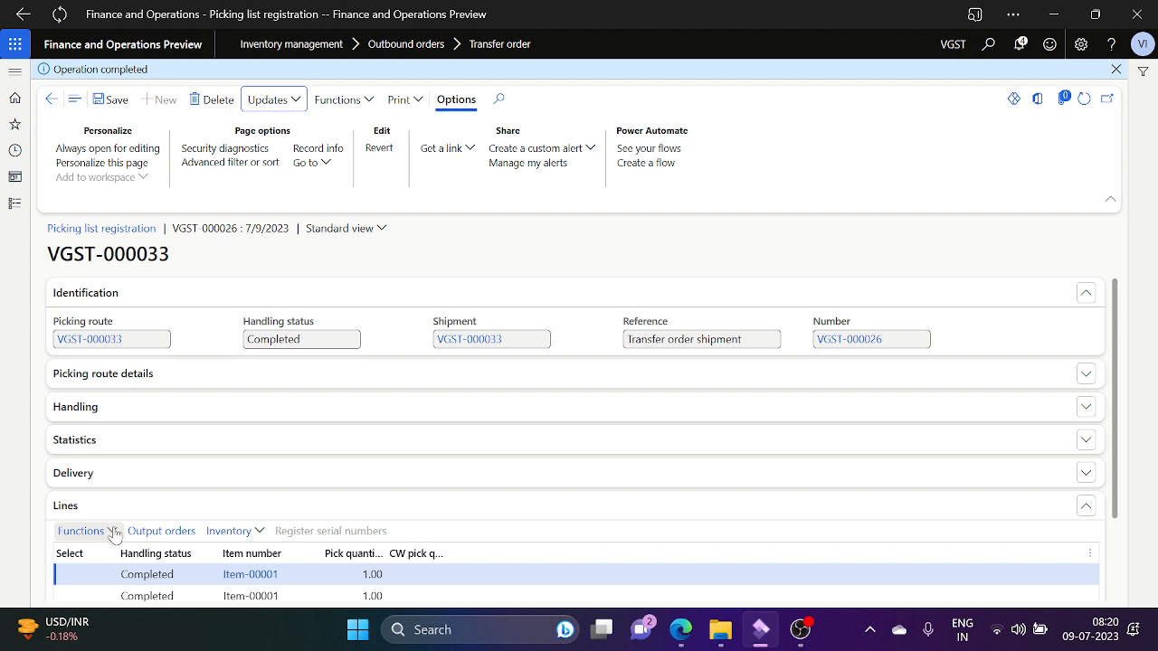
Step: Unpick the second 1.00 pick line back to WH2, then select the first line
left_click(213, 597)
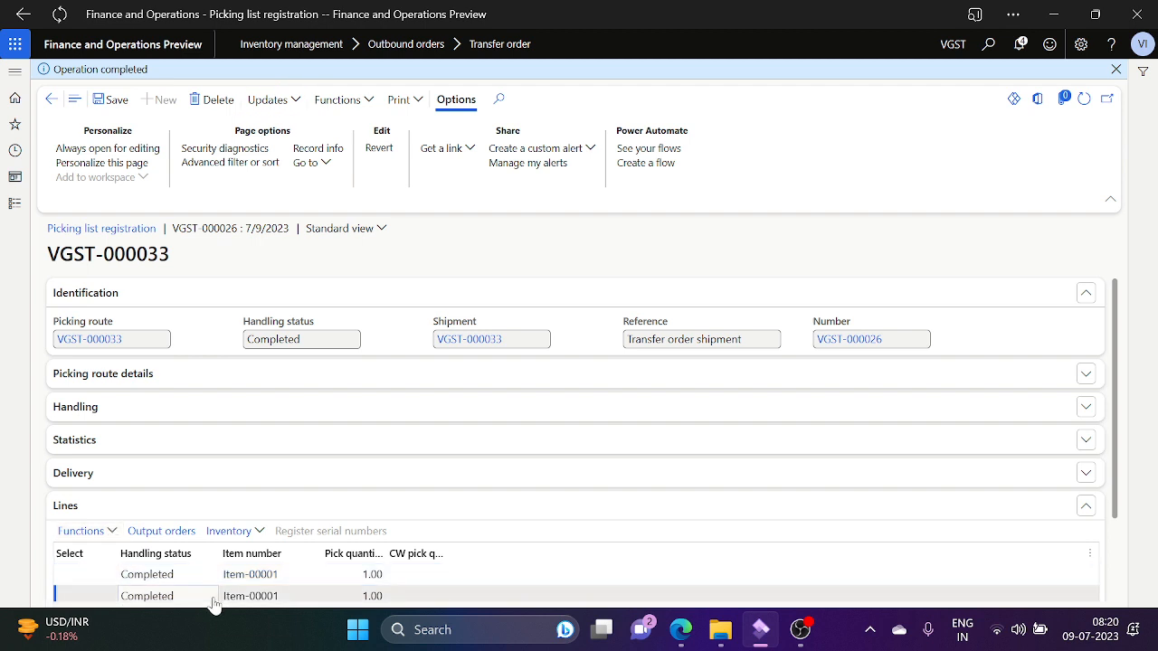
left_click(113, 532)
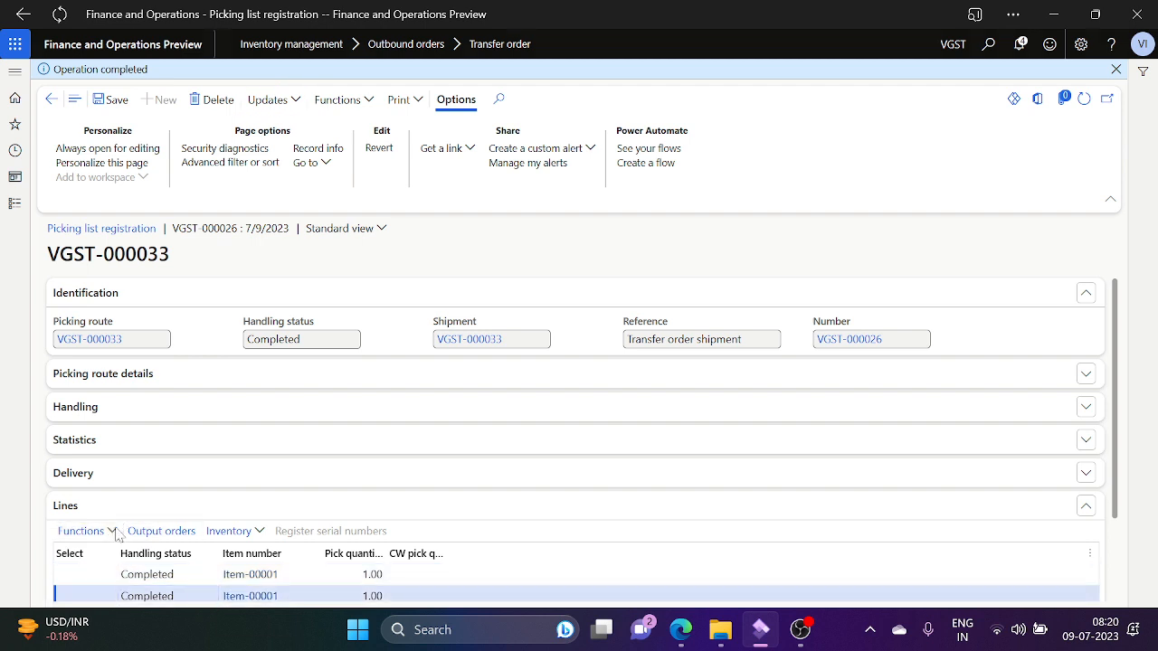
left_click(113, 533)
left_click(97, 490)
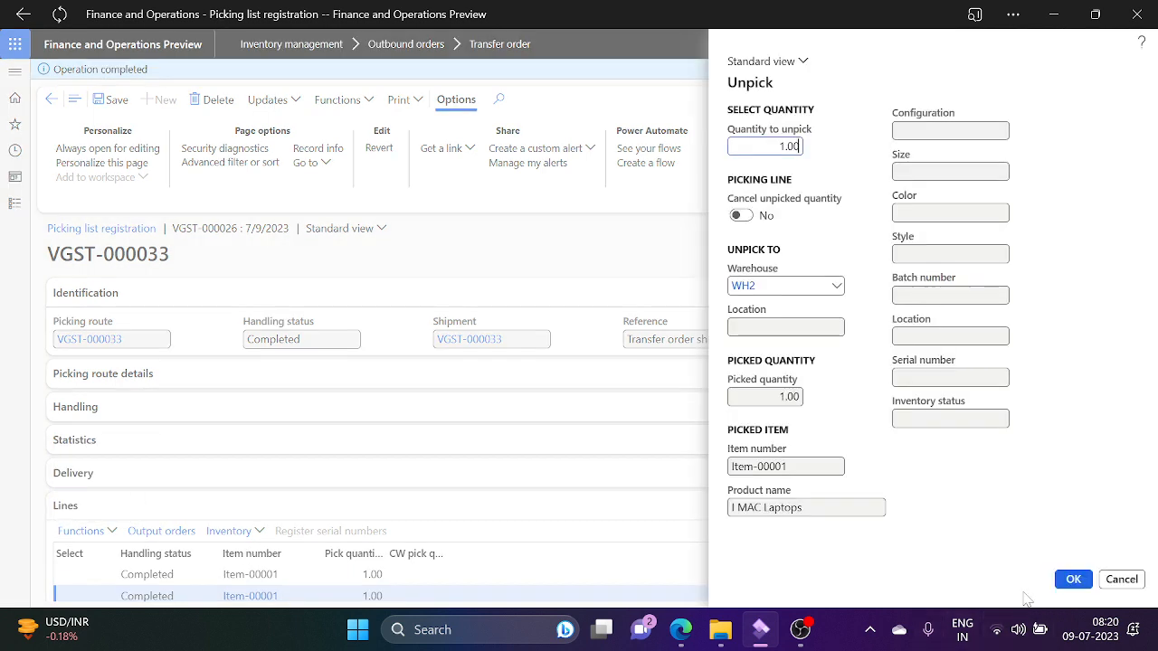
left_click(1071, 579)
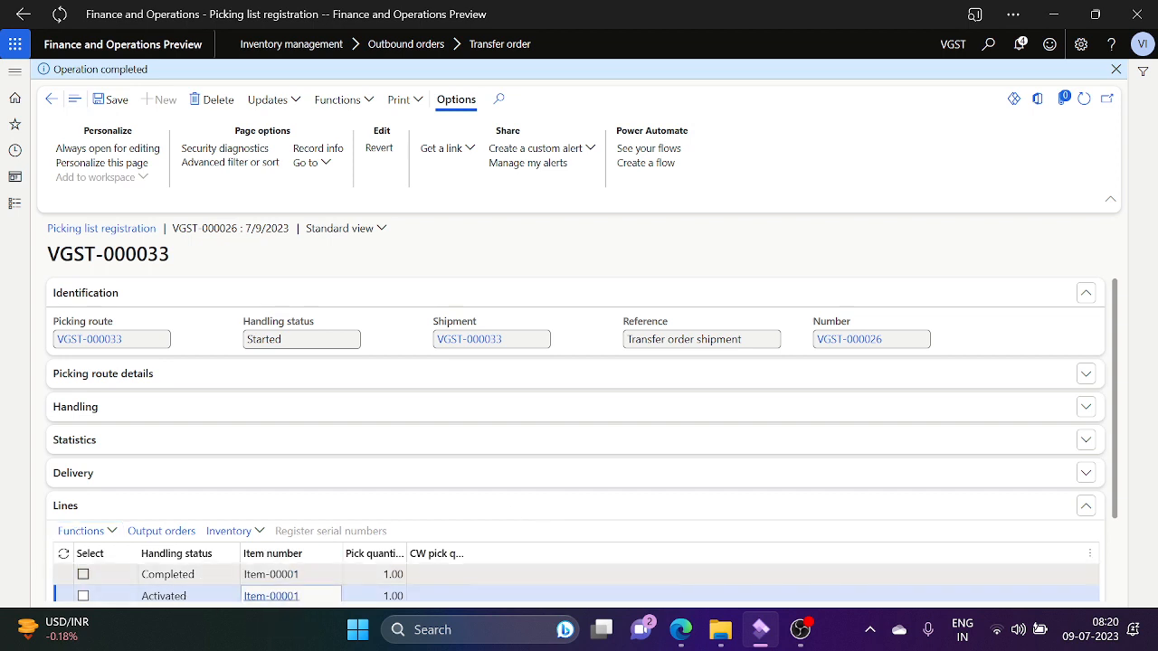
left_click(272, 575)
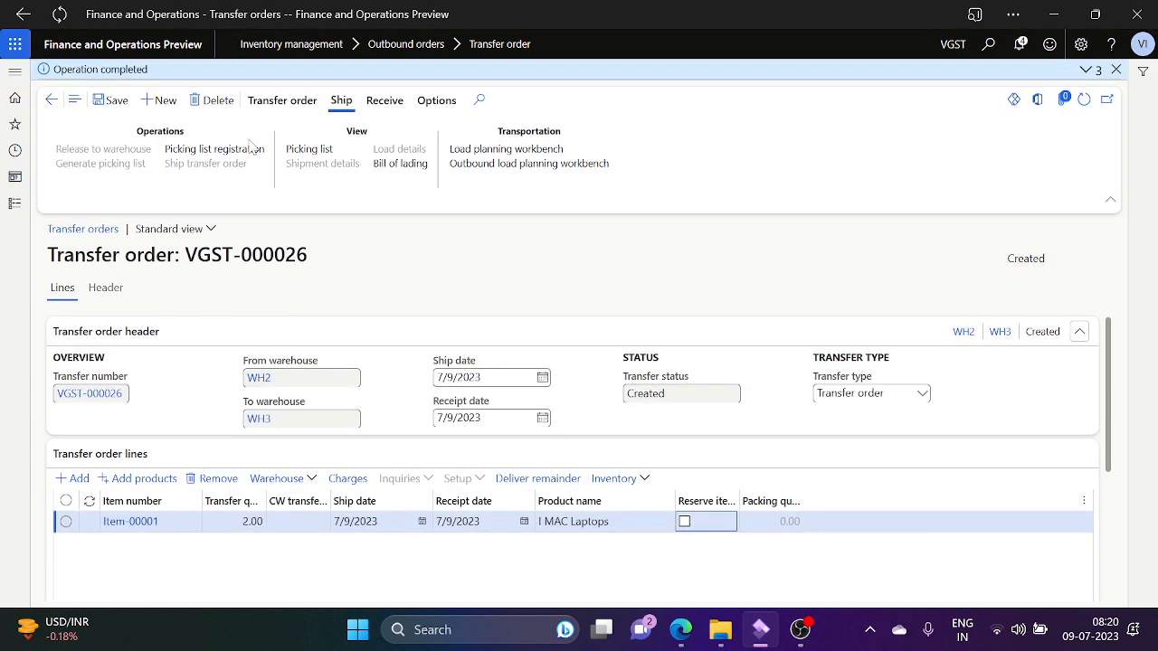
Step: Save VGST-000026 and post its shipment with Update set to Picked quantity
left_click(110, 106)
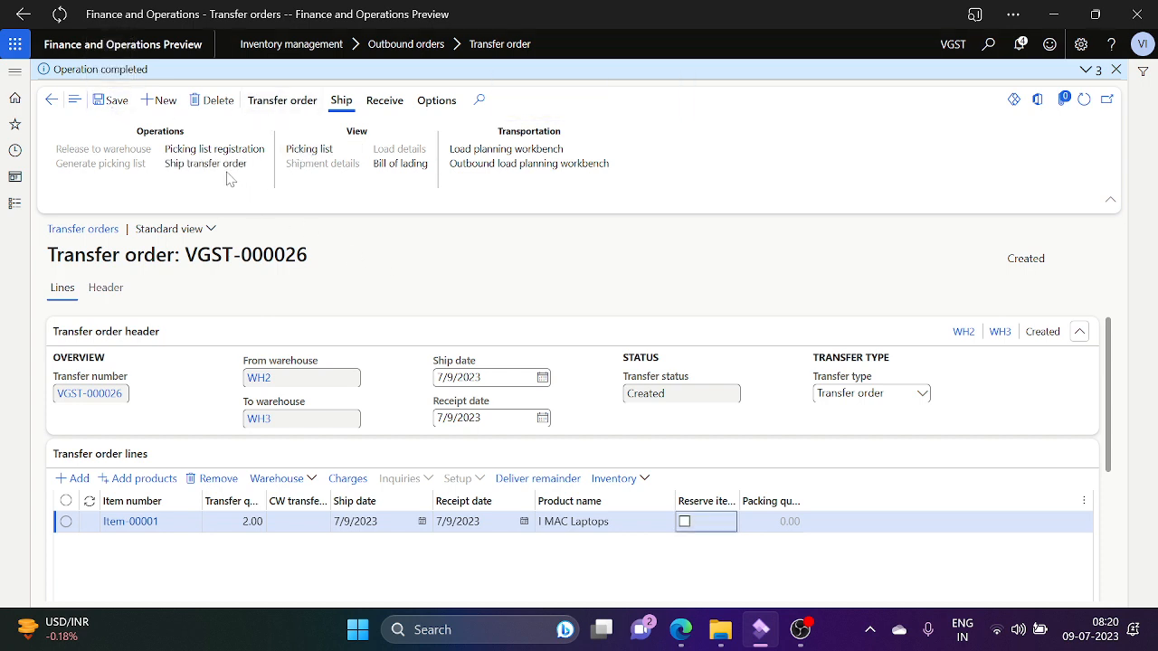
left_click(218, 171)
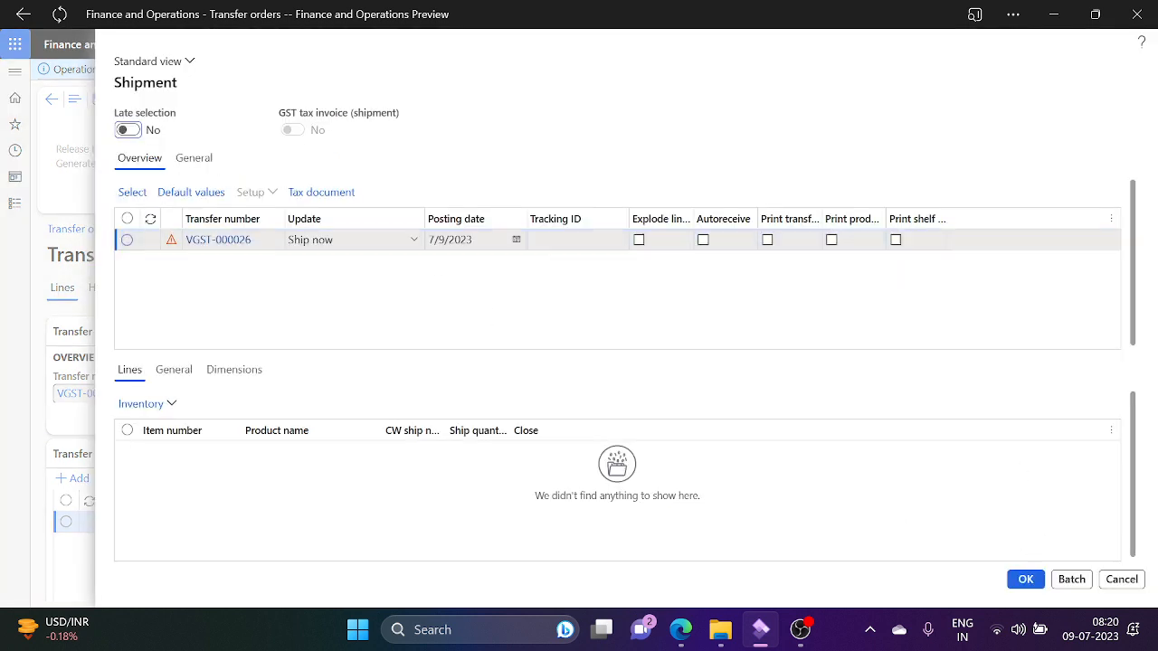
left_click(413, 243)
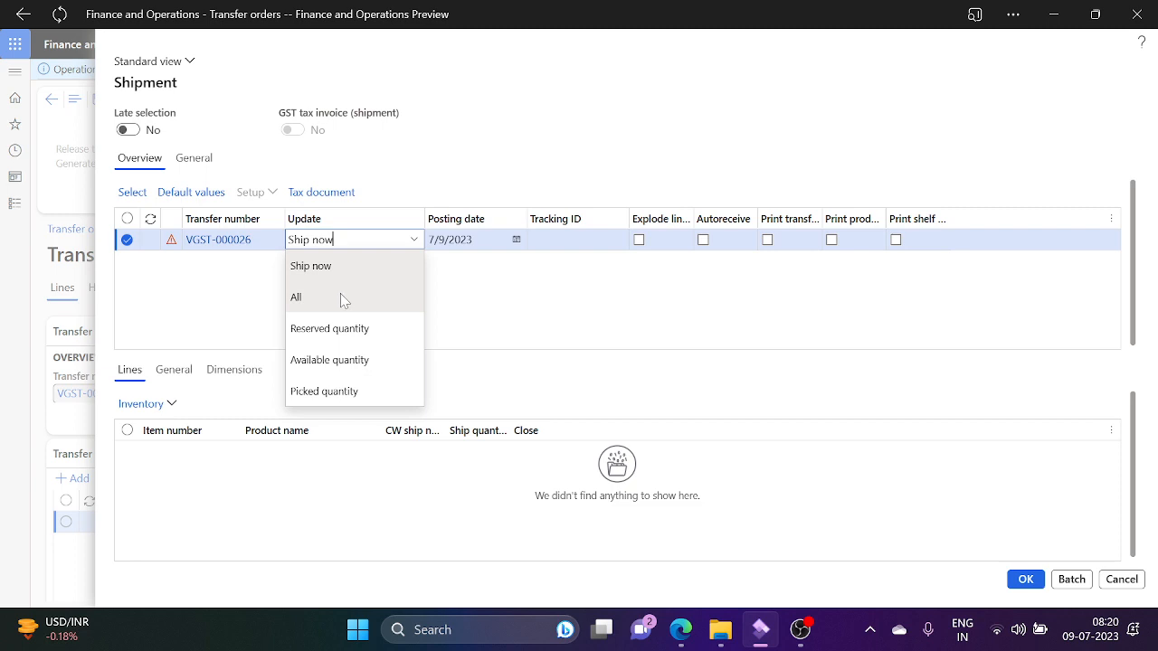
left_click_drag(340, 293, 354, 394)
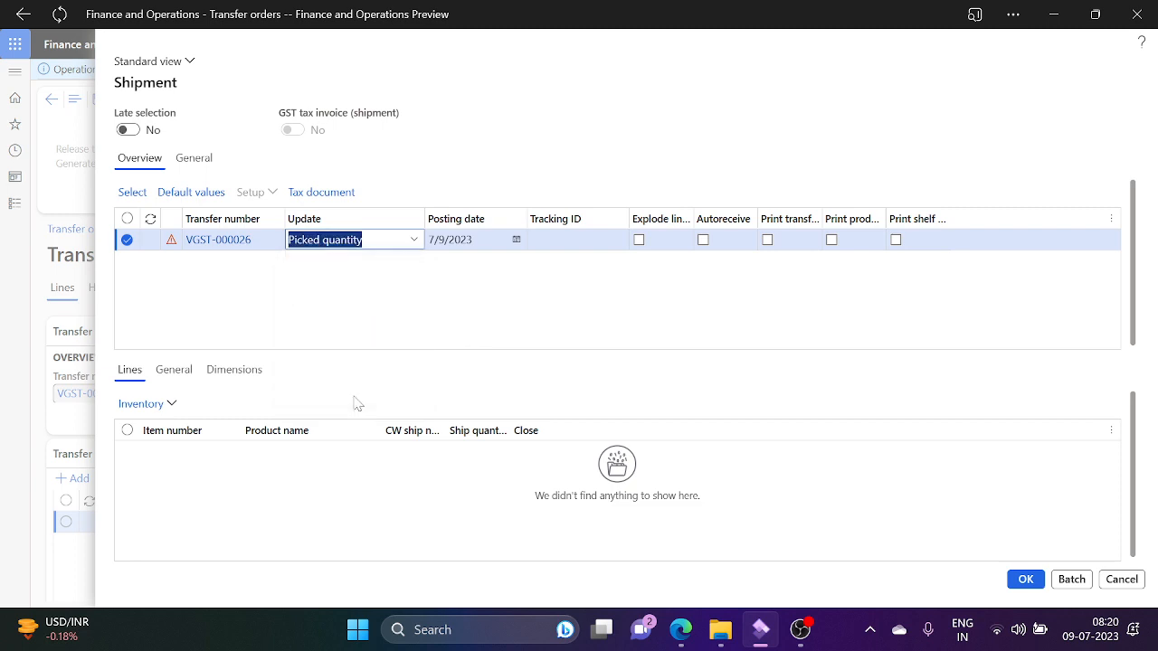
left_click(1026, 579)
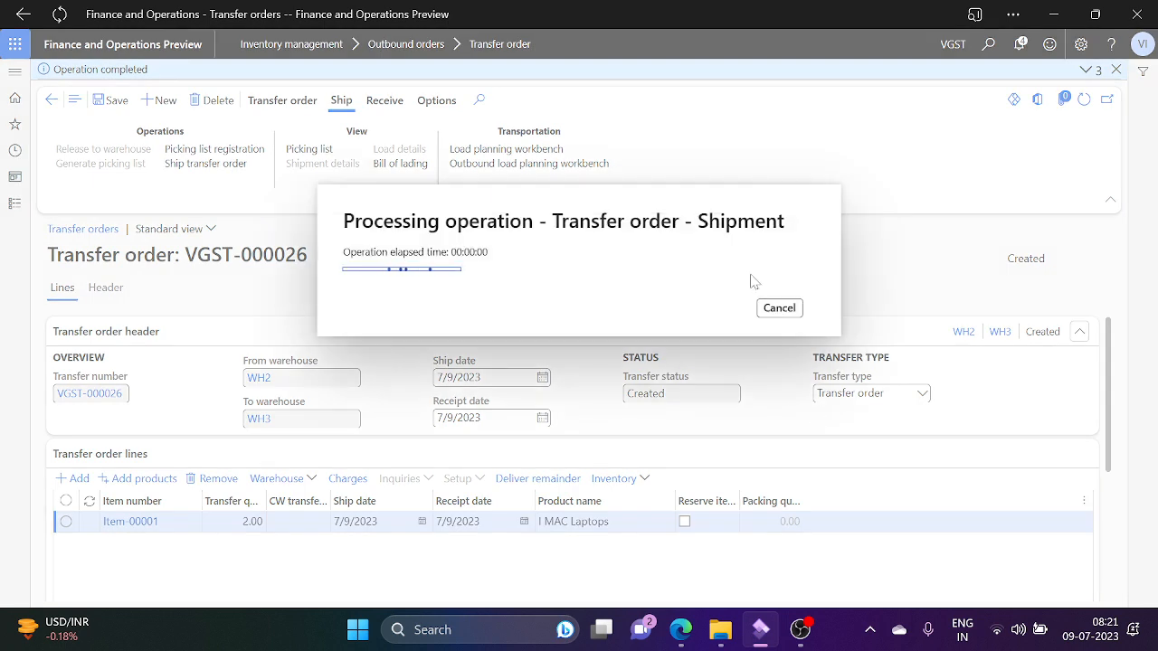
Step: Post receipt of VGST-000026's shipped 1.00 laptop against its shipment voucher
left_click(378, 103)
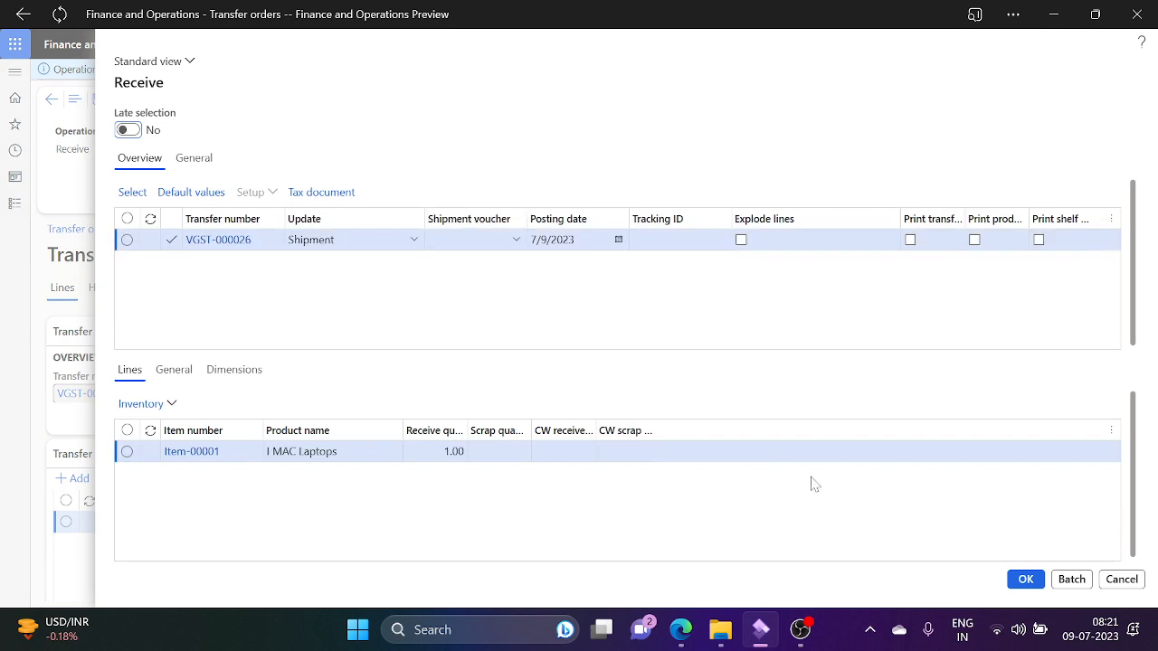
left_click(517, 242)
left_click(516, 241)
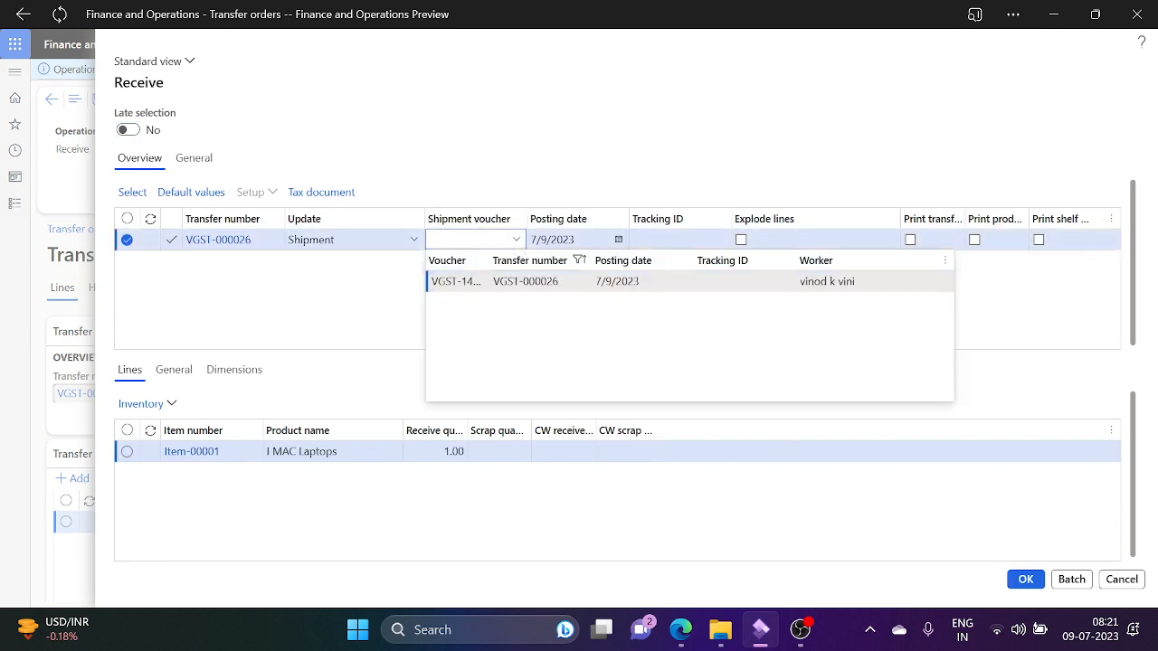
left_click(499, 282)
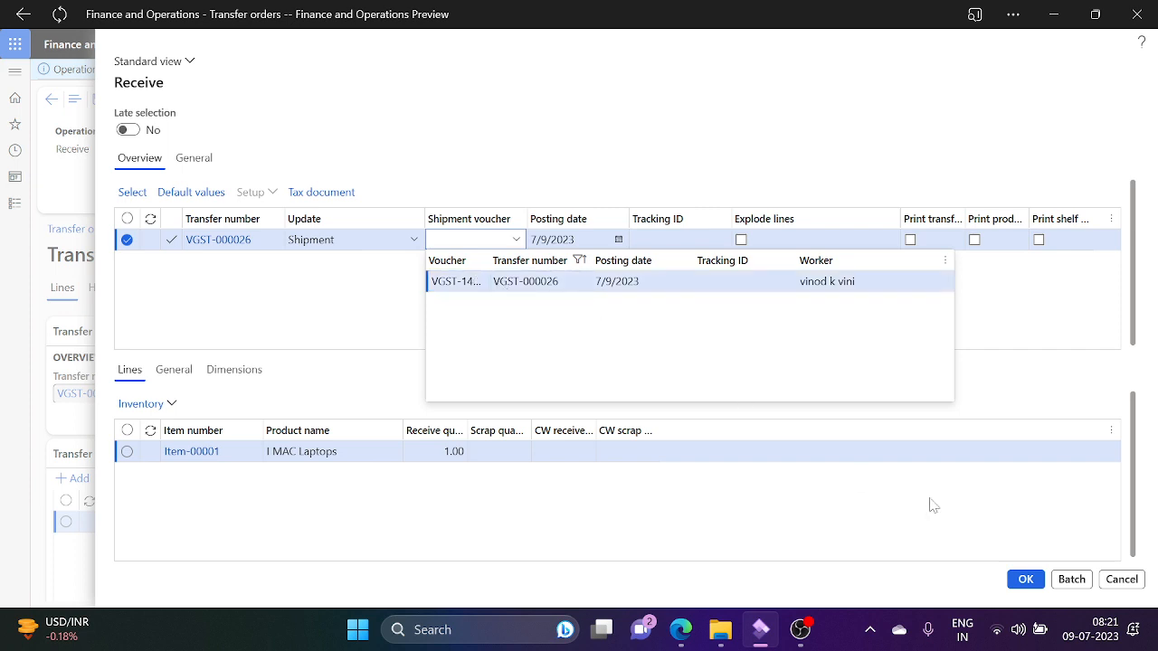
left_click(1025, 580)
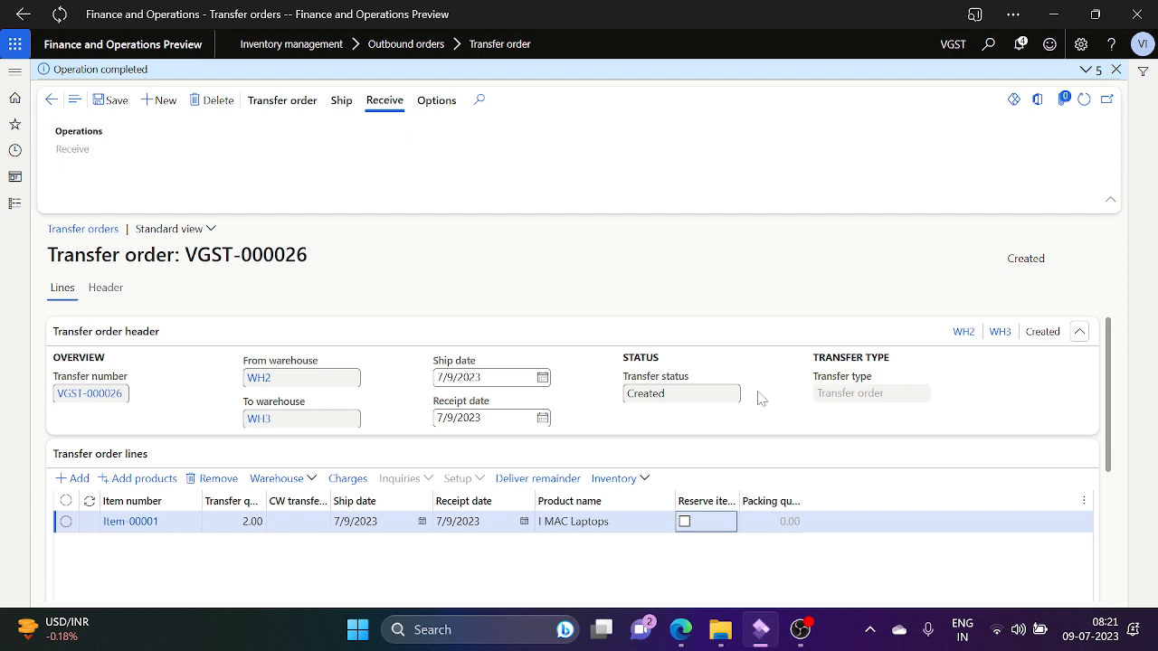
Step: Reopen VGST-000026 from the Transfer orders list and open its picking list registration from the Ship actions
left_click(52, 107)
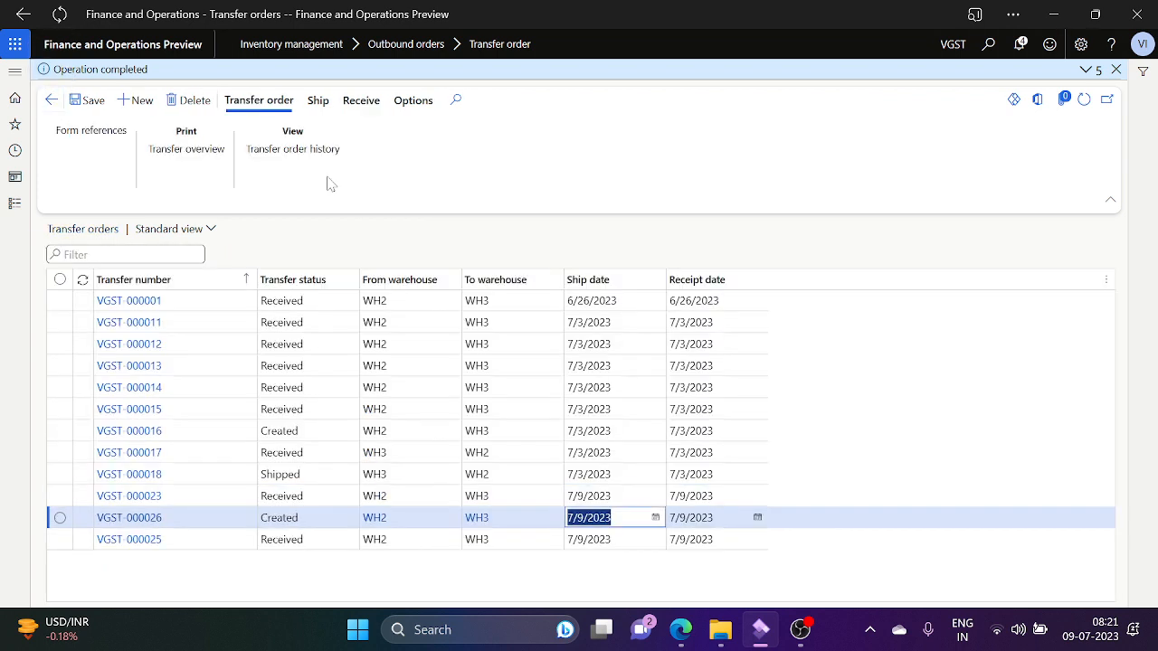
left_click(136, 519)
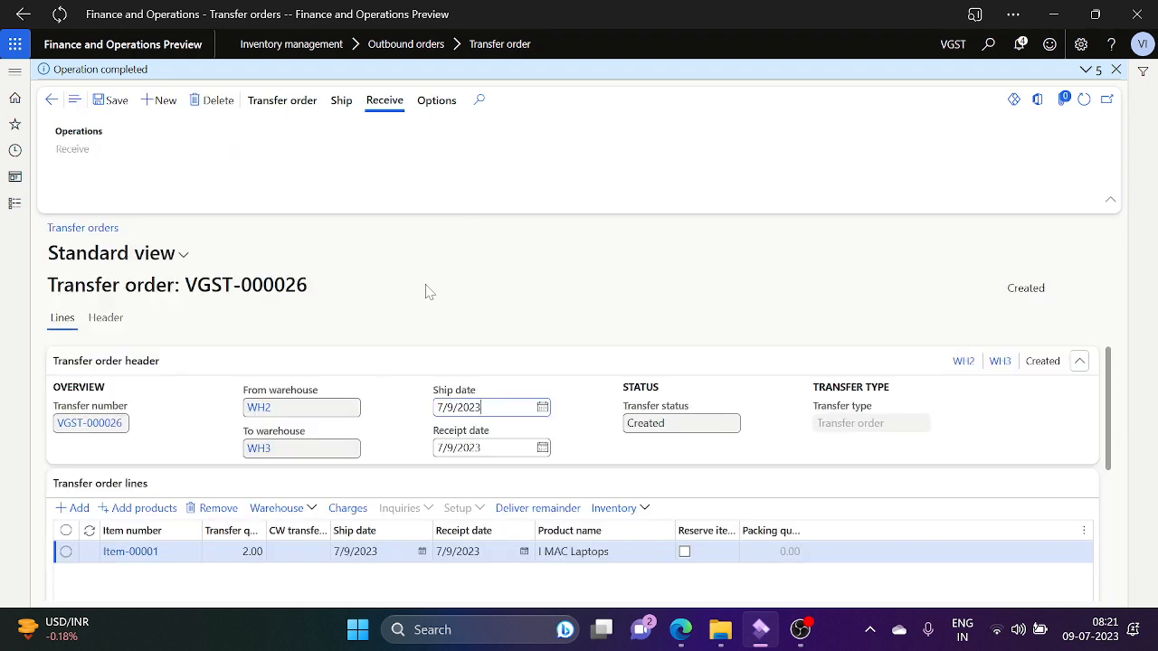
left_click(283, 107)
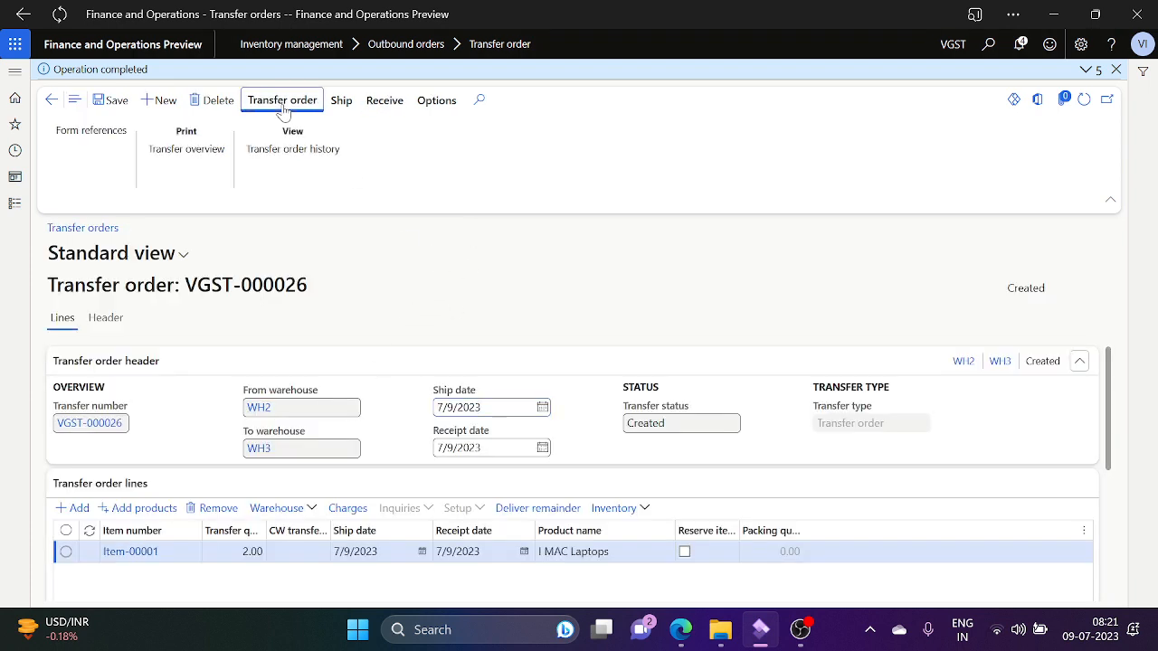
left_click(343, 106)
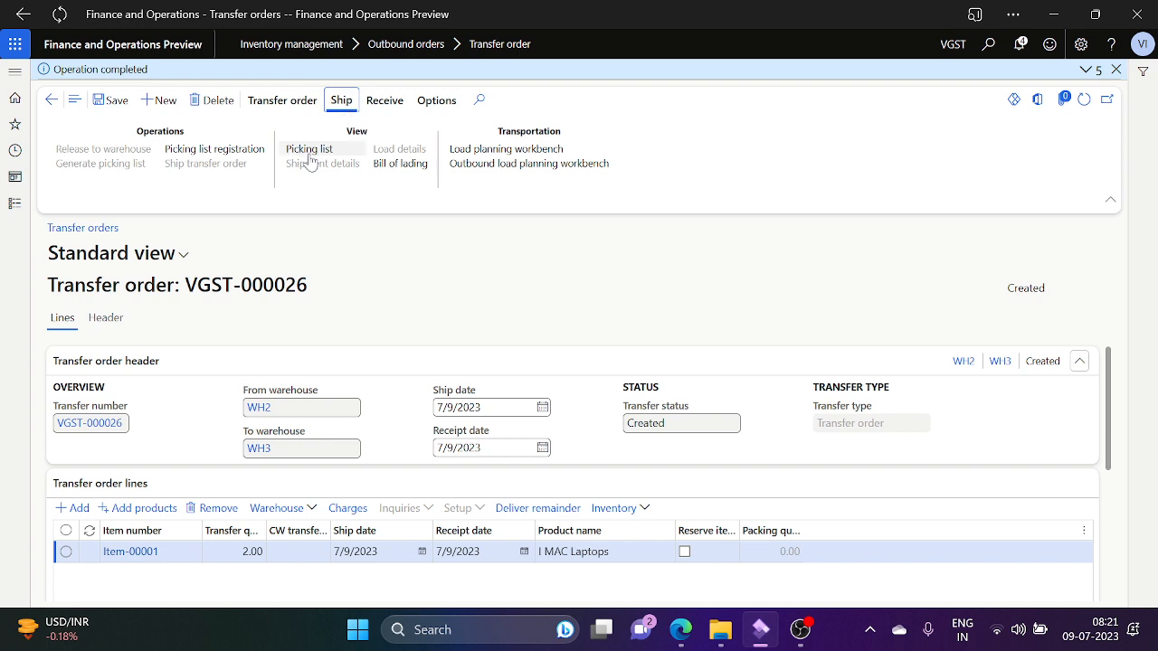
left_click(253, 155)
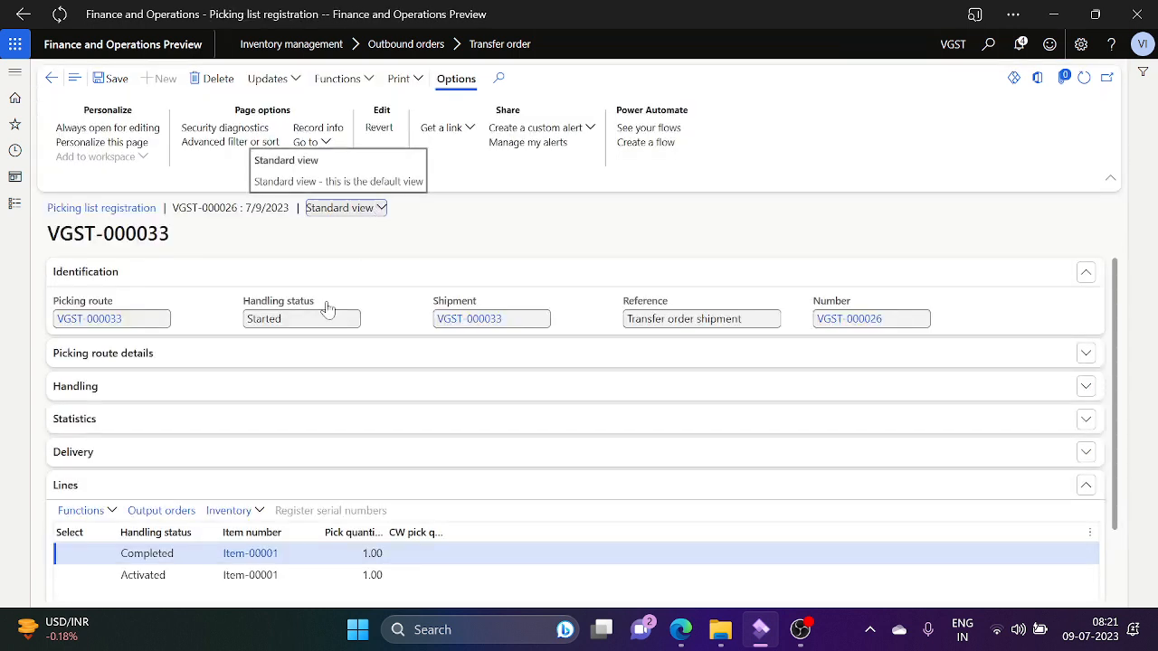
Step: Try cancelling the remaining quantity via Deliver remainder, then return to picking list registration VGST-000033 after it fails
left_click(186, 582)
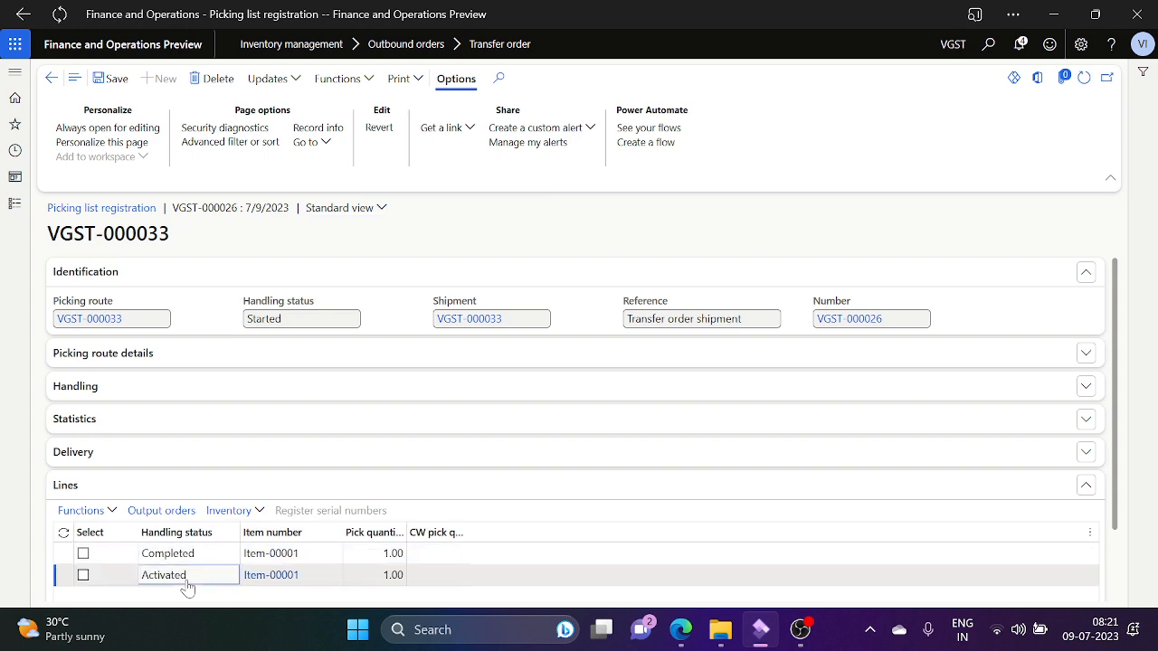
left_click(53, 80)
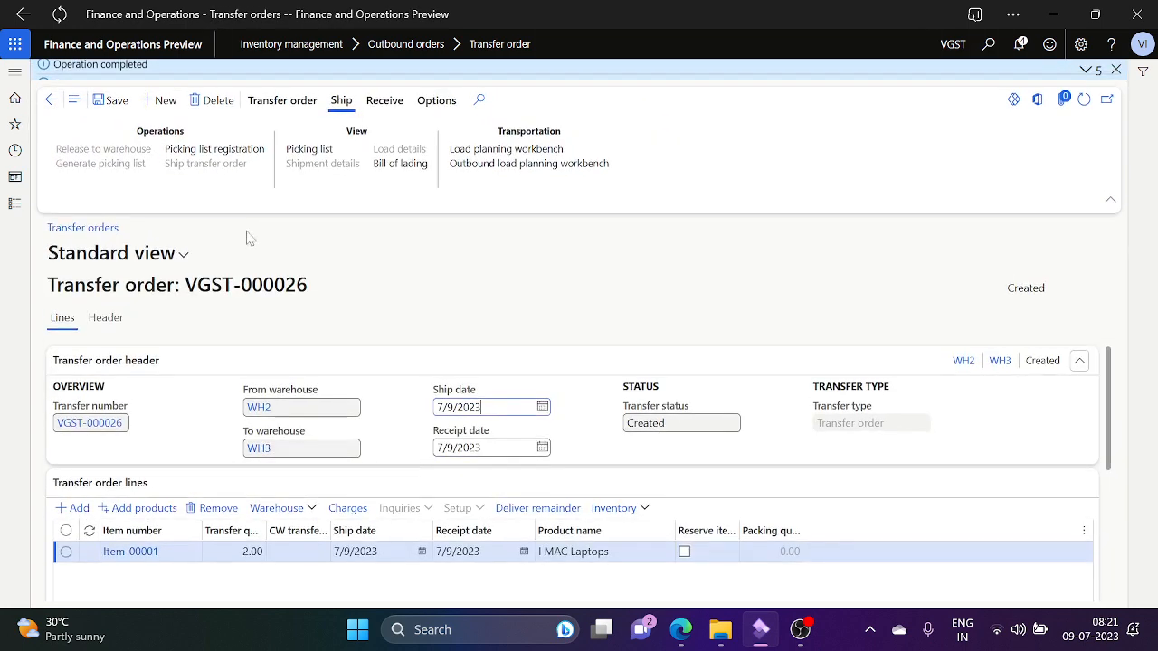
left_click(560, 508)
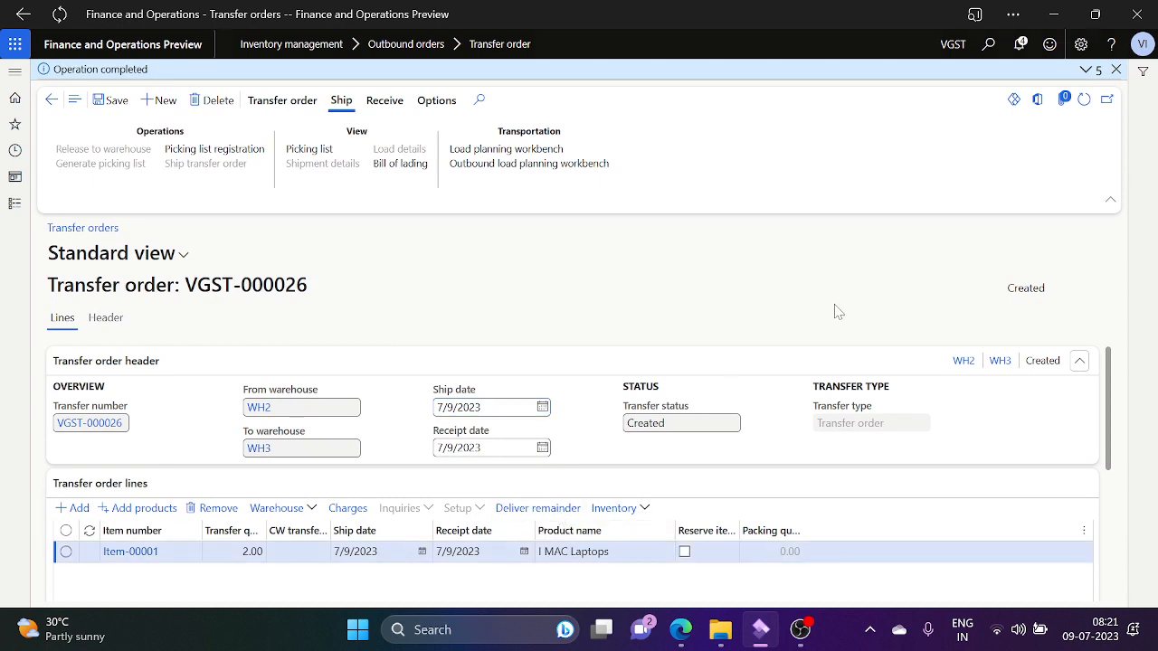
left_click(1027, 582)
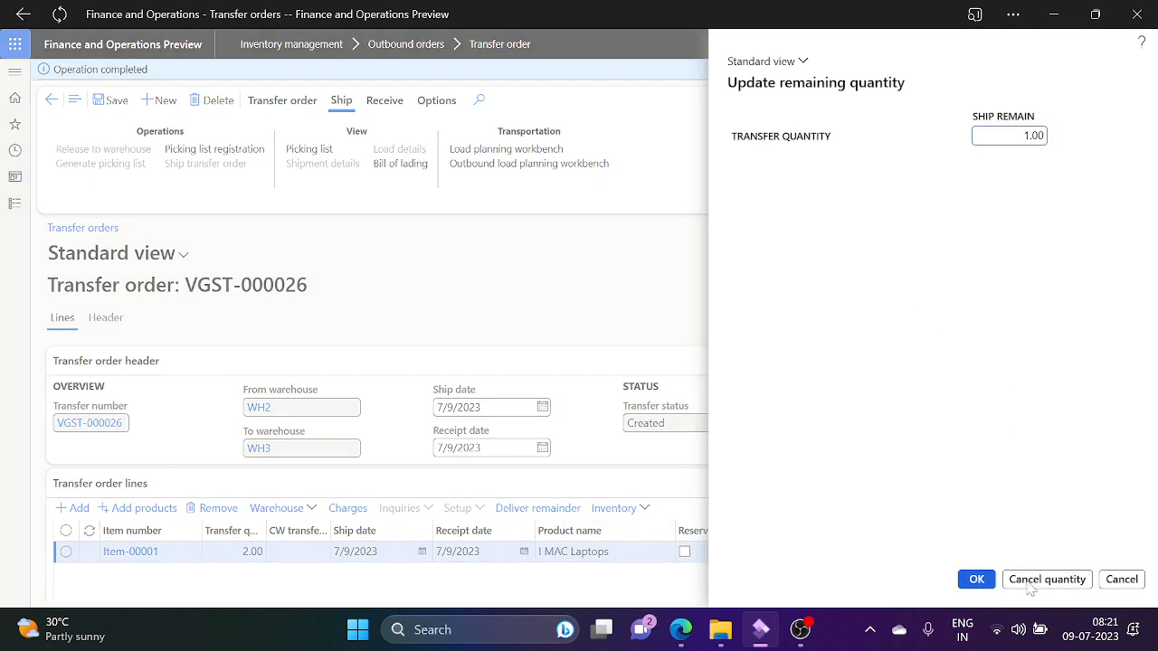
left_click(1122, 580)
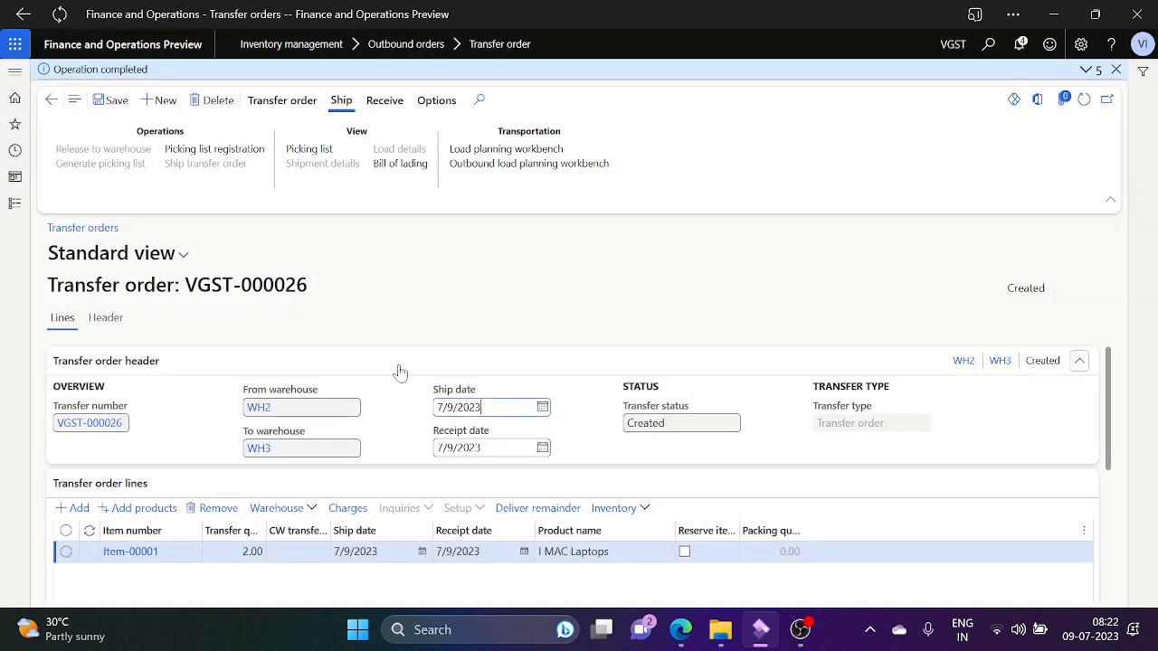
left_click(217, 150)
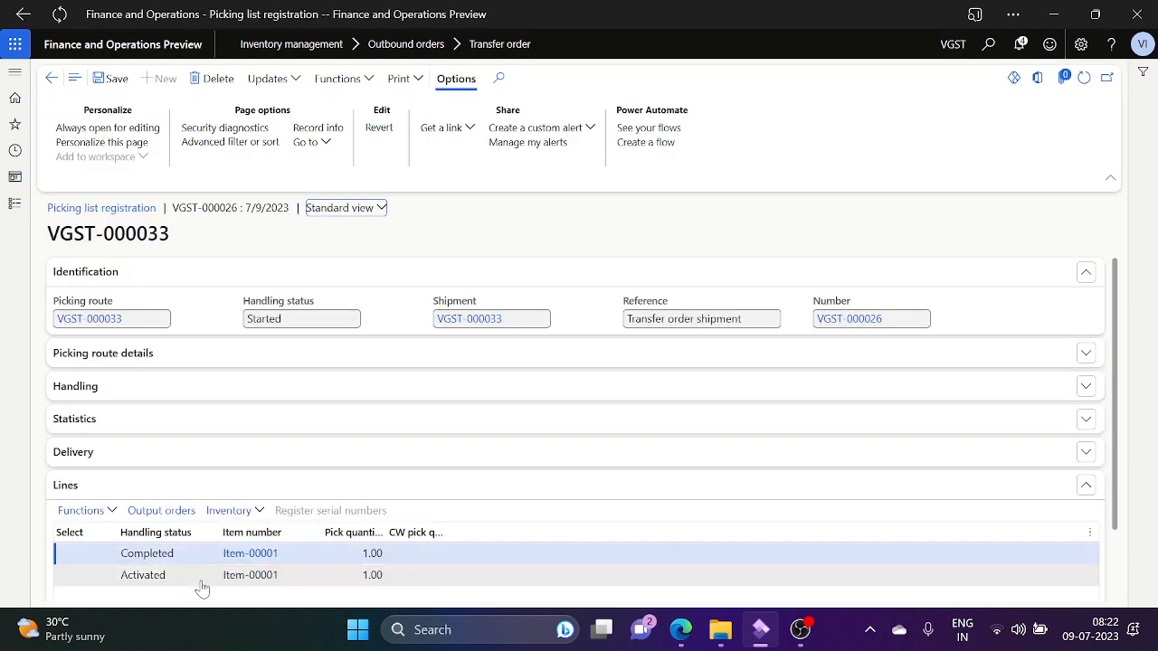
Step: Mark the Activated 1.00 picking line and cancel it with Functions > Cancel picking line
left_click(202, 583)
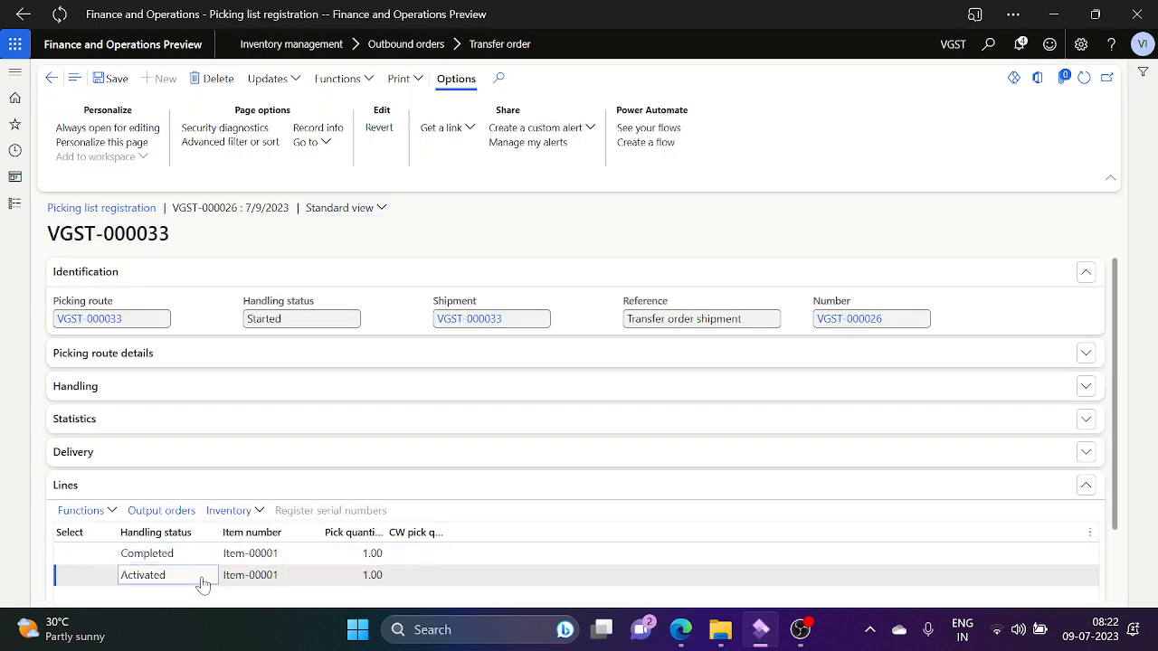
left_click(117, 514)
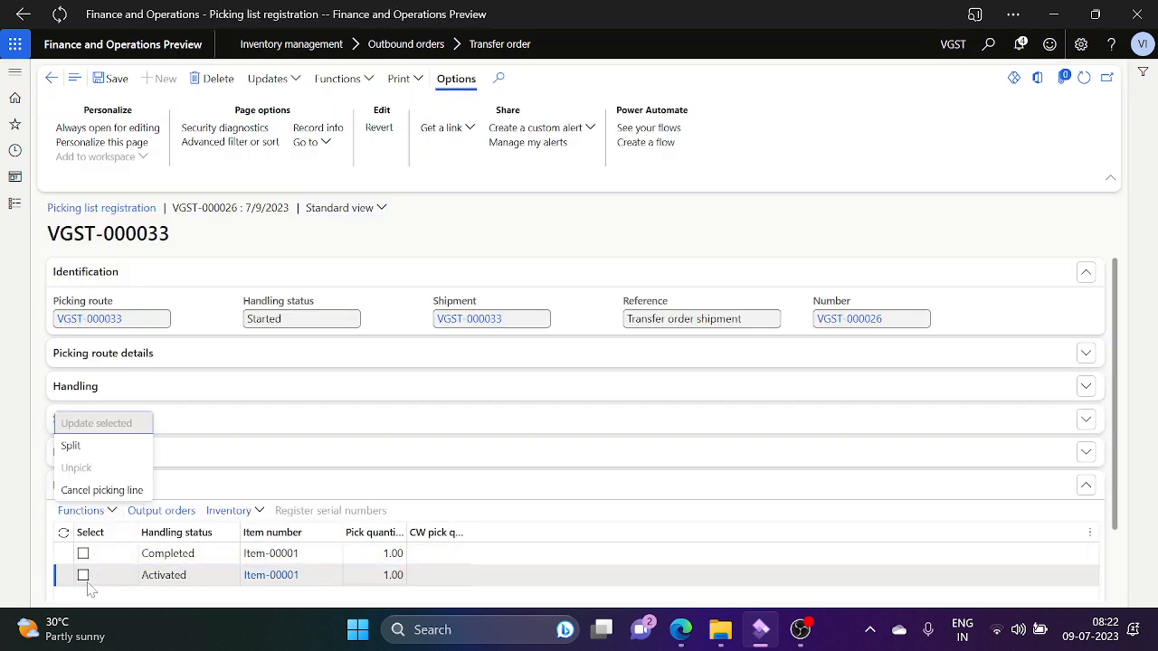
left_click(85, 584)
left_click(83, 576)
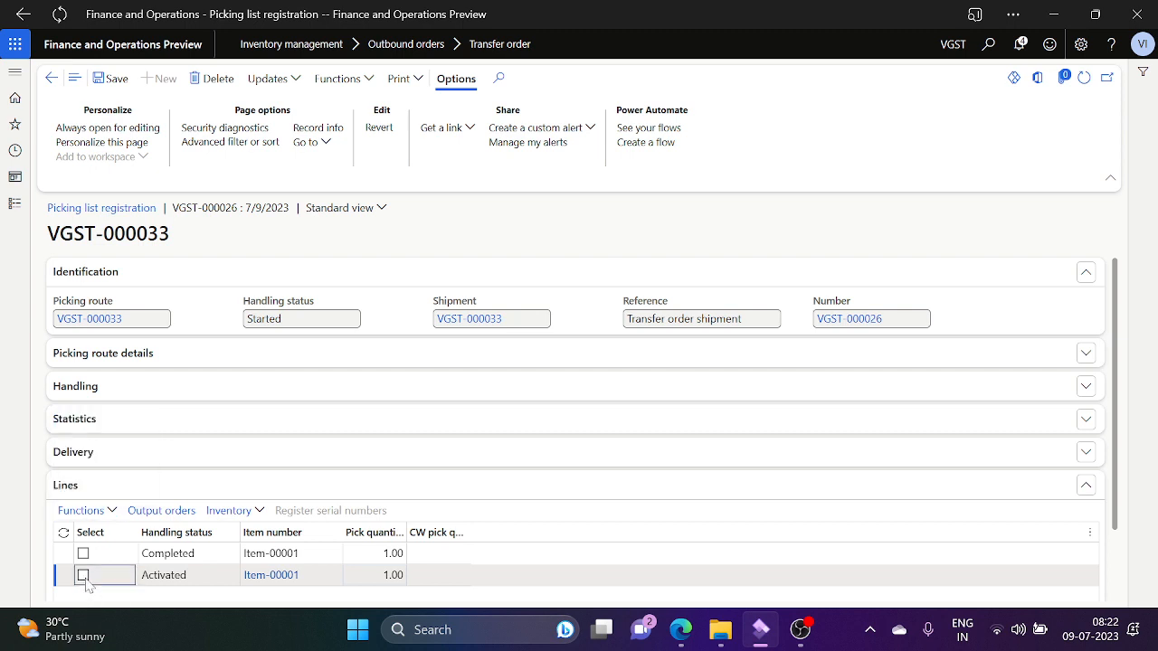
left_click(112, 512)
left_click(107, 490)
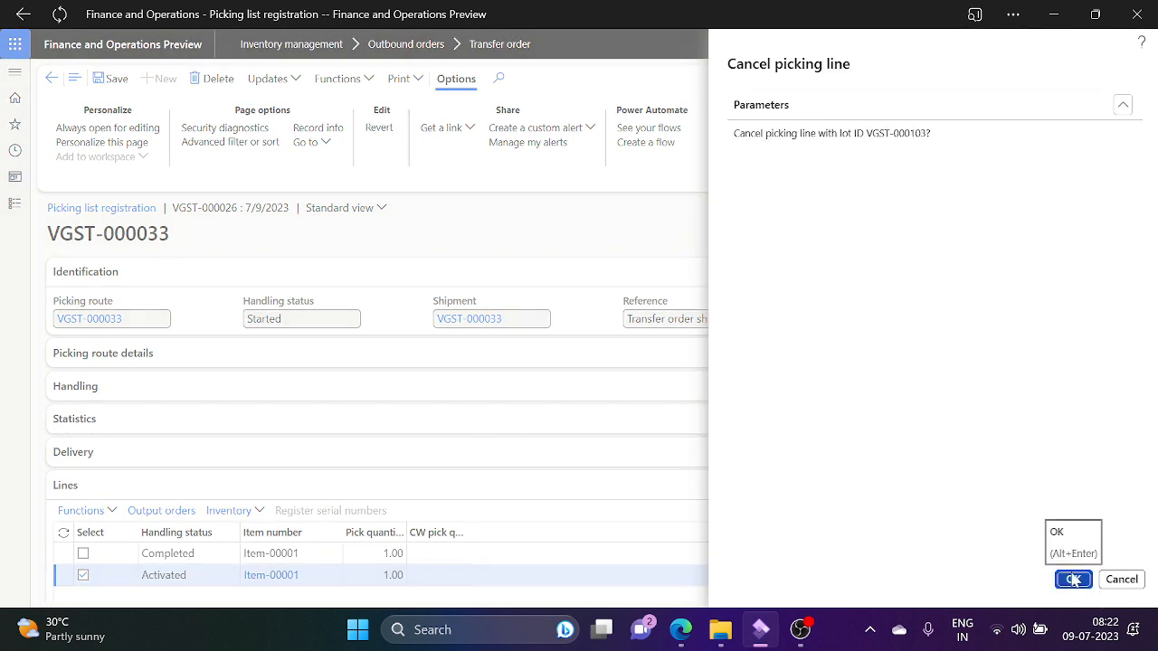
left_click(1073, 579)
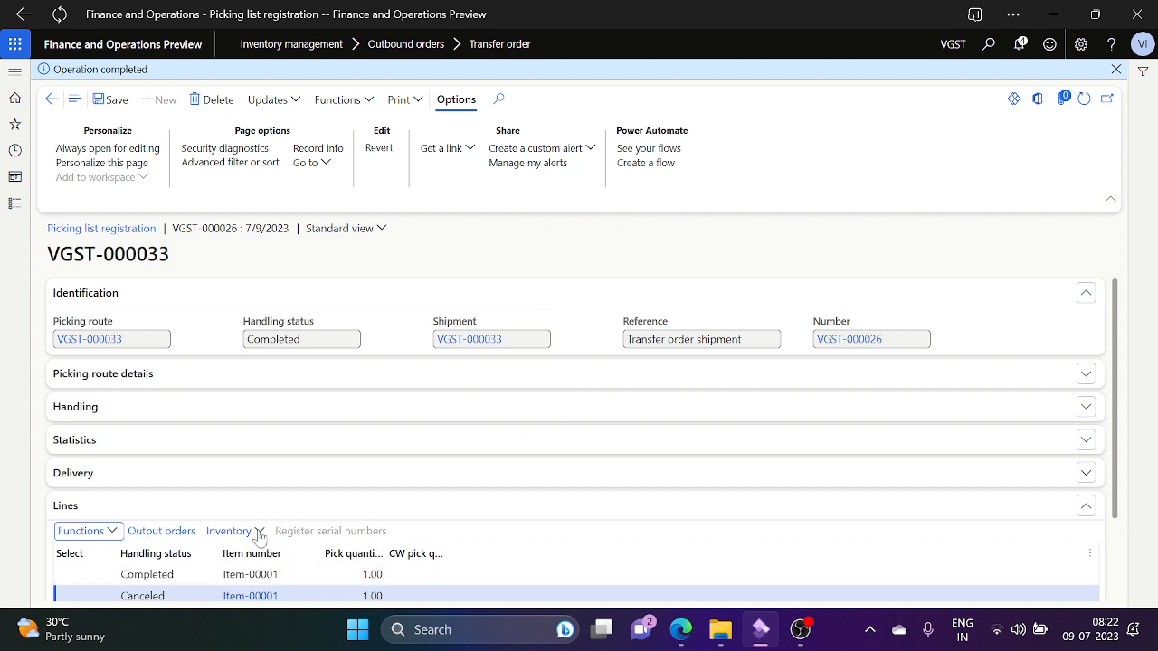
Step: Cancel the undelivered remaining quantity via Deliver remainder so VGST-000026 becomes Received
left_click(50, 100)
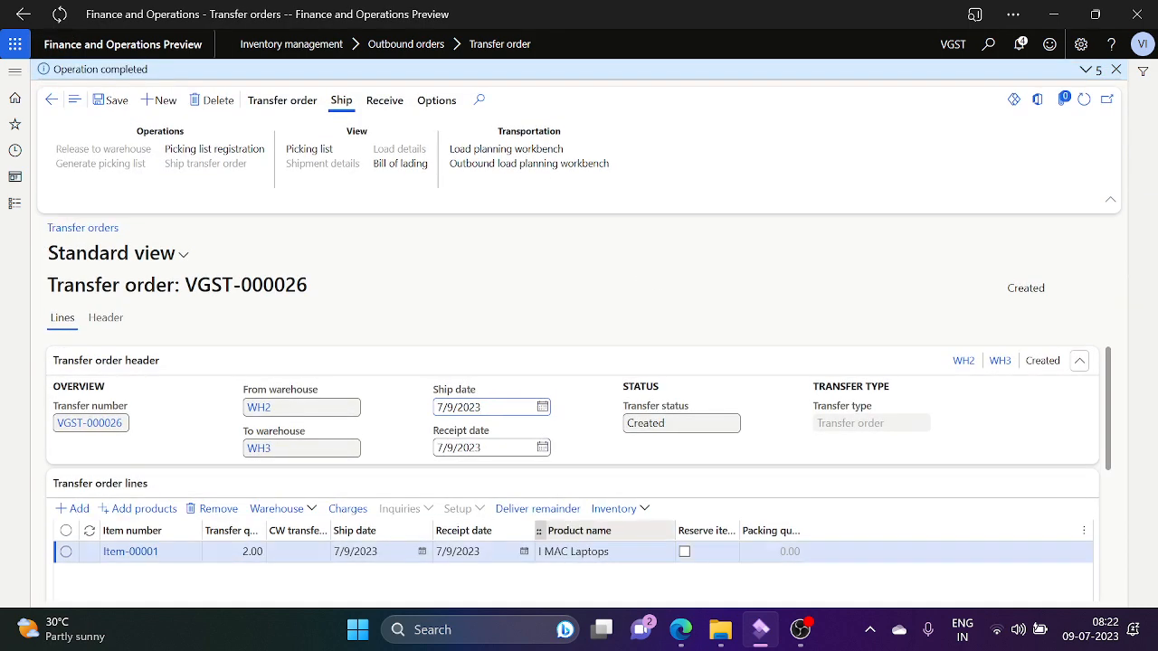
left_click(570, 514)
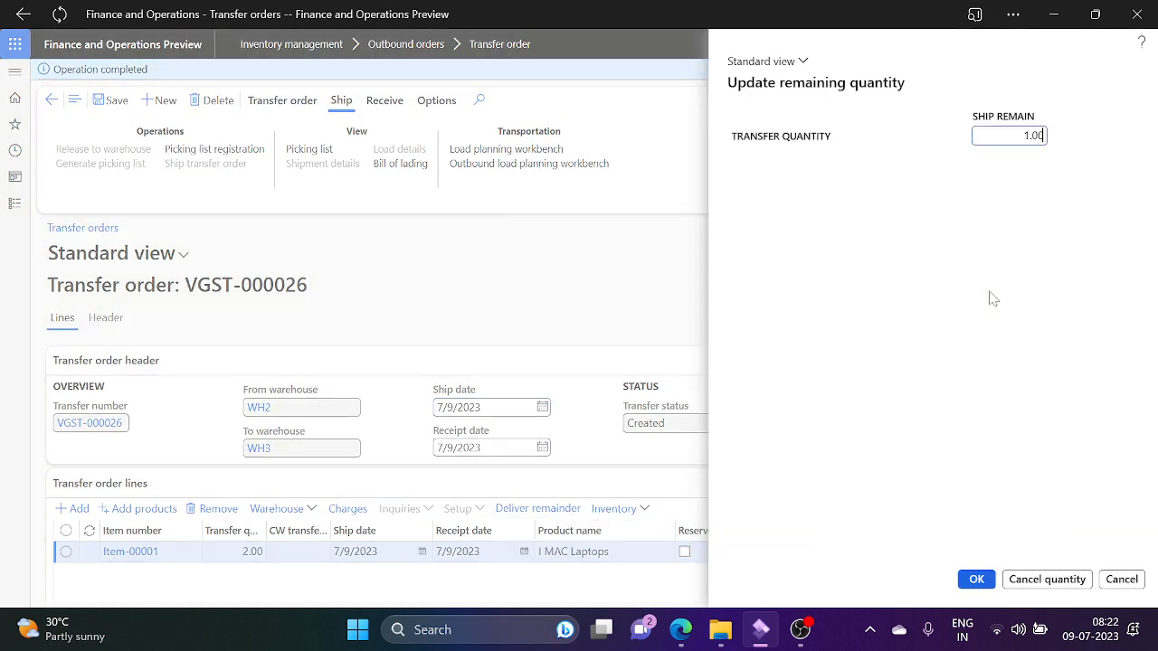
left_click(1034, 580)
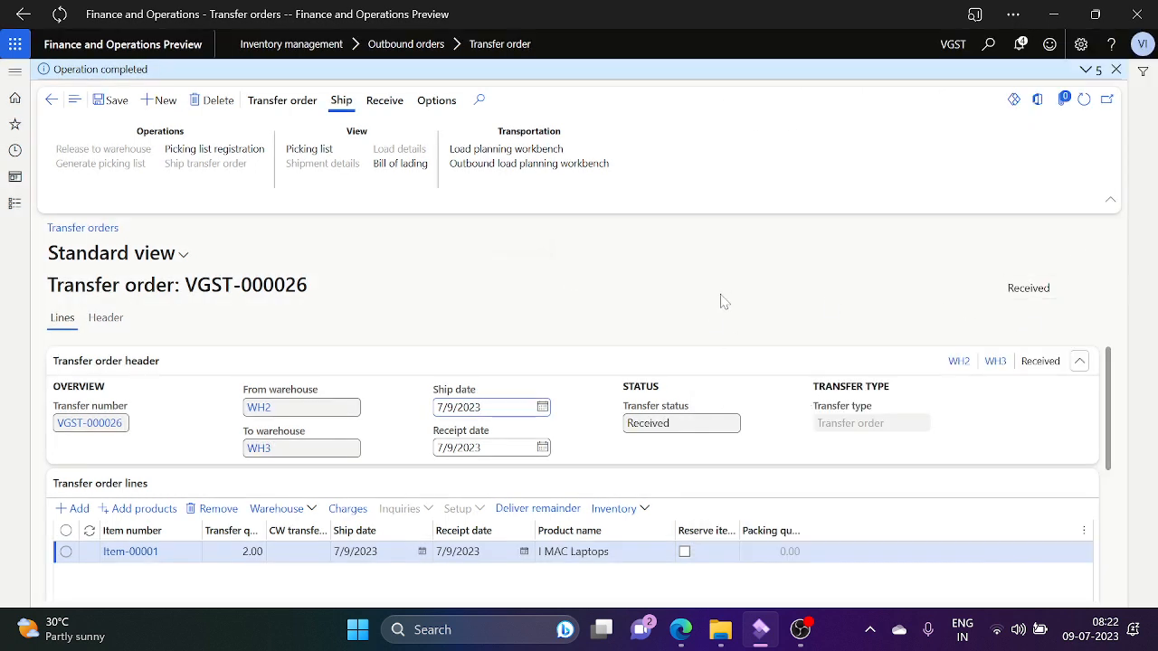
left_click(50, 101)
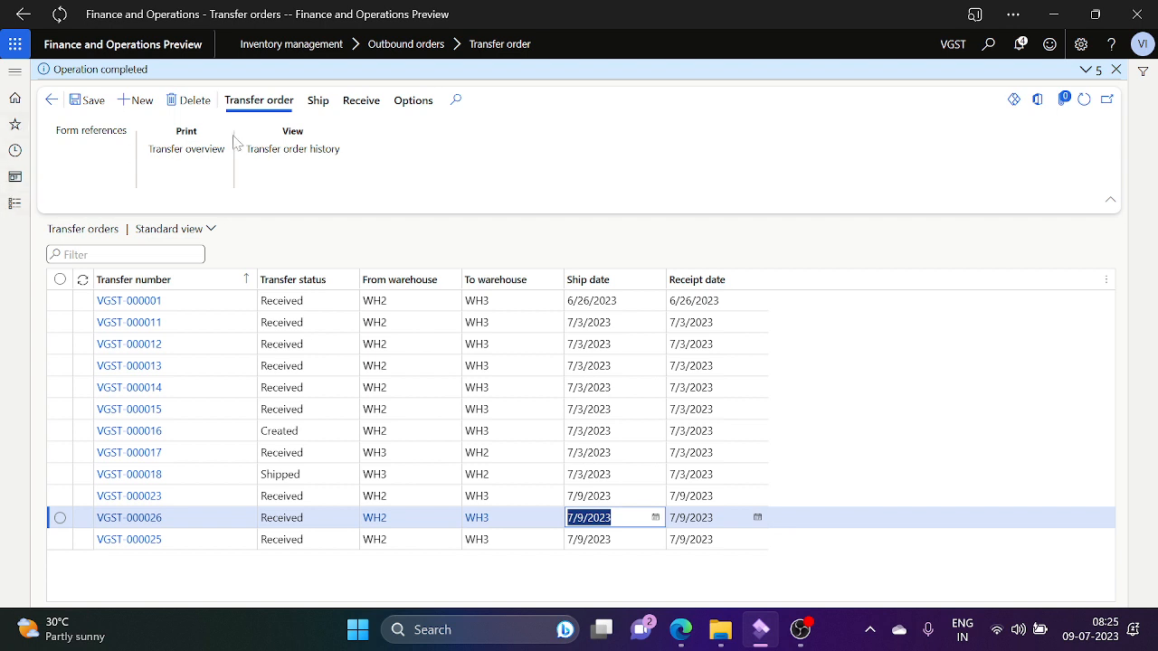
Step: Switch from Dynamics 365 to File Explorer
left_click(729, 631)
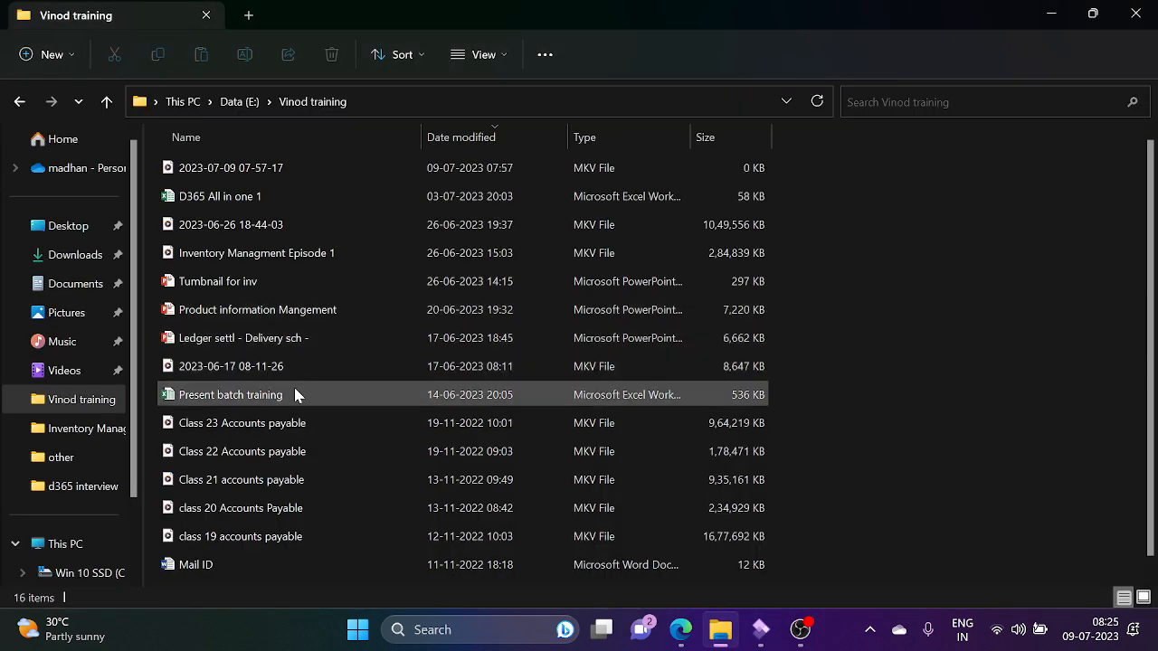
Step: Download the 8 MB Stock transfer.pptx from the WhatsApp Web chat and minimise the browser
left_click(681, 626)
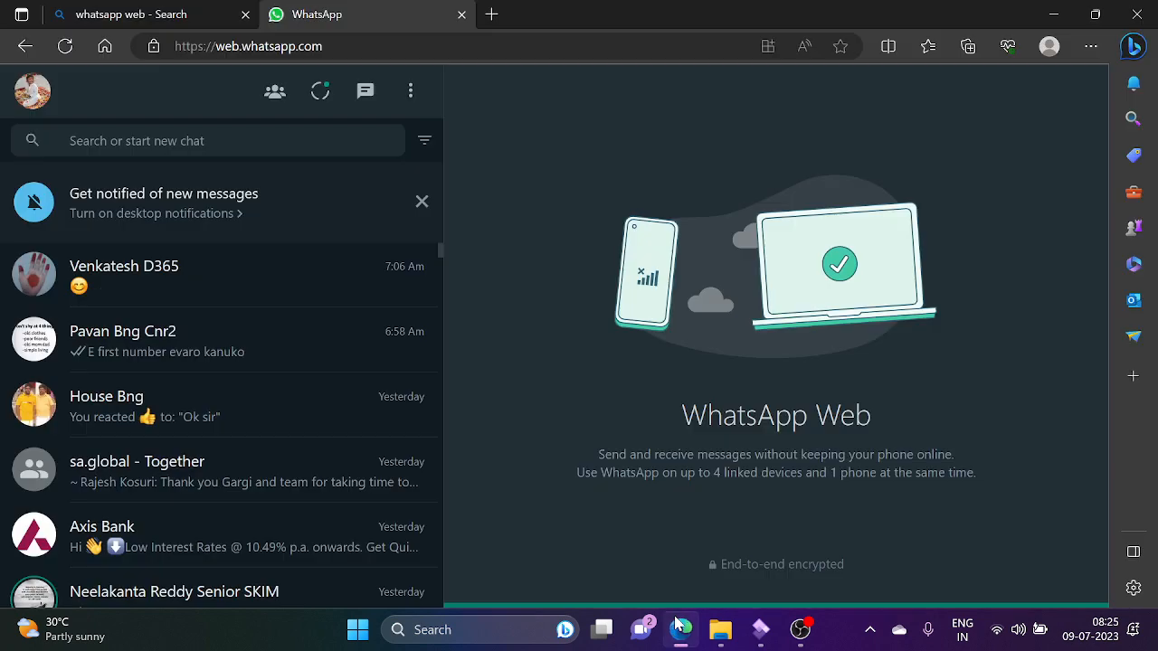
left_click(179, 333)
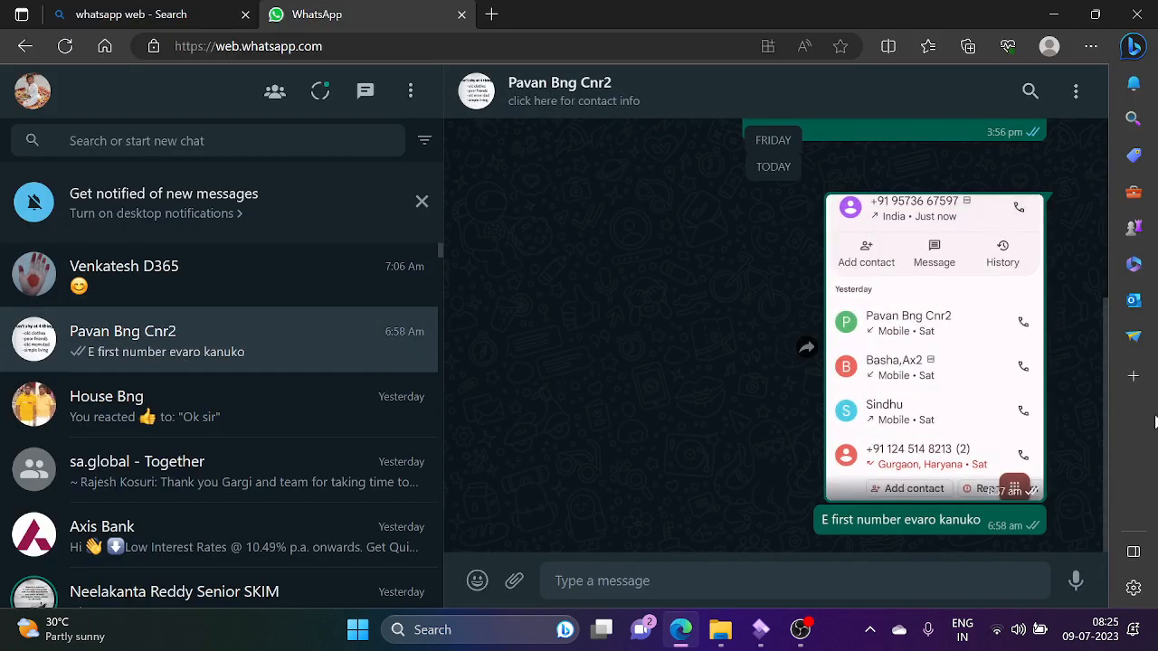
scroll(1108, 335, "up", 5)
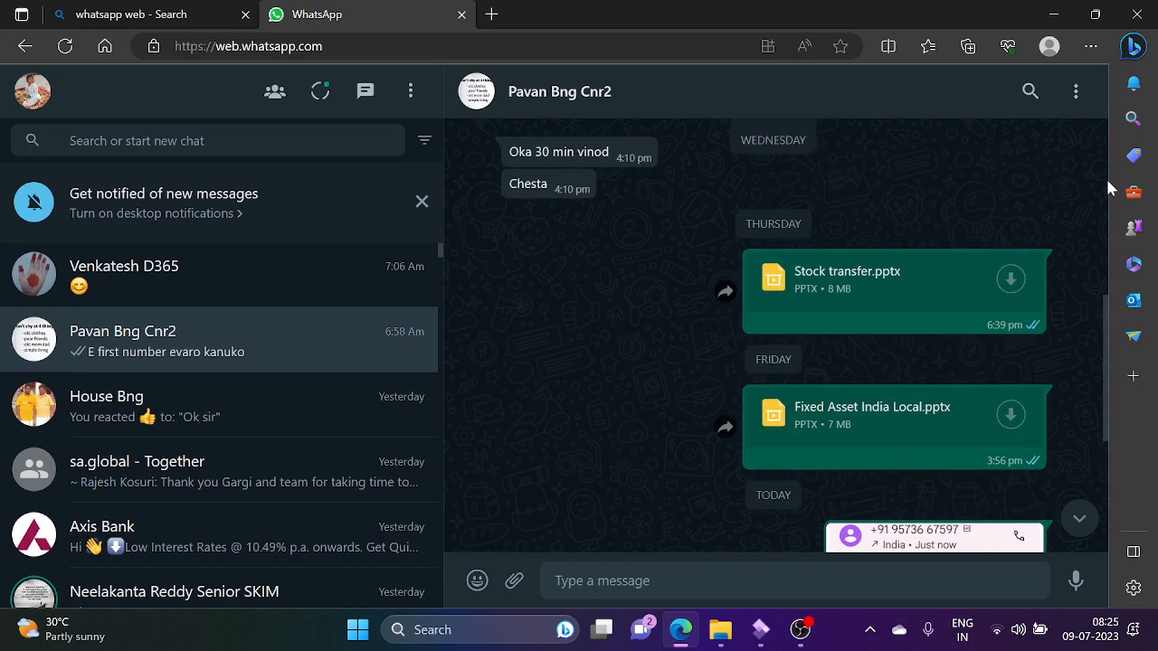
scroll(1106, 177, "up", 1)
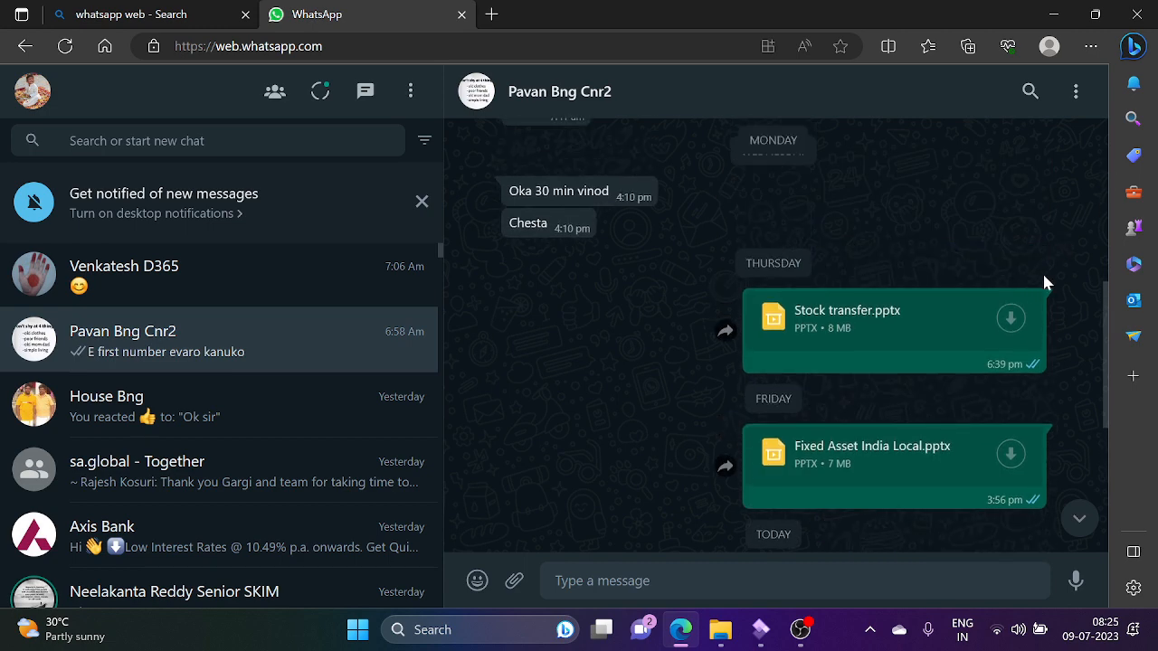
left_click(1012, 319)
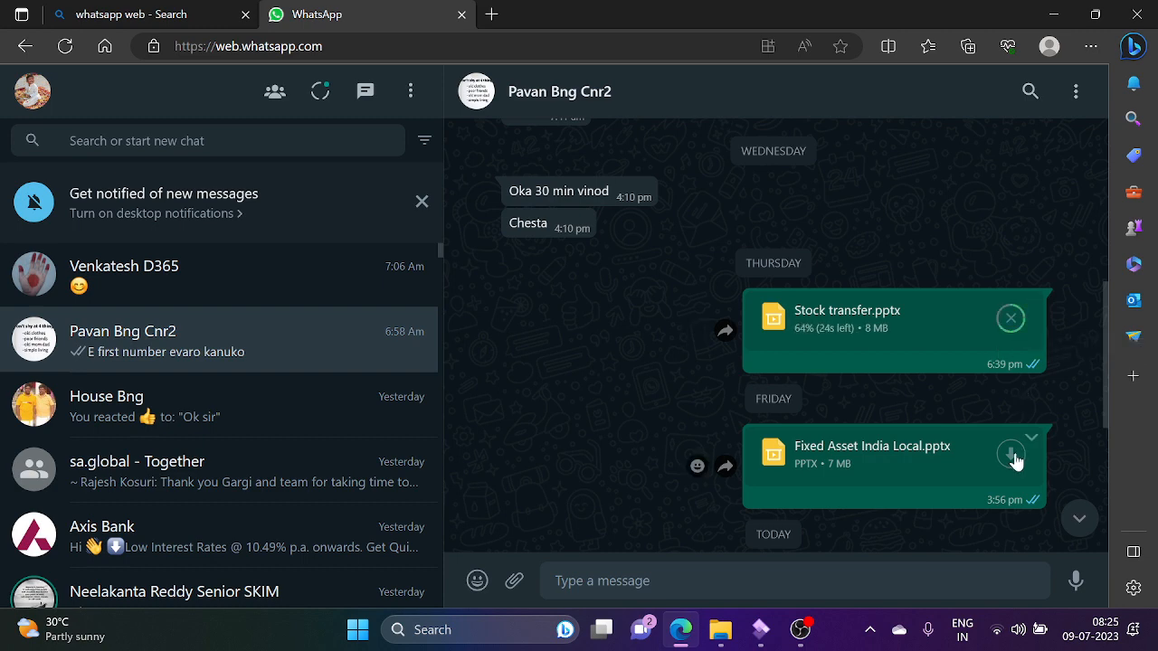
left_click(1053, 13)
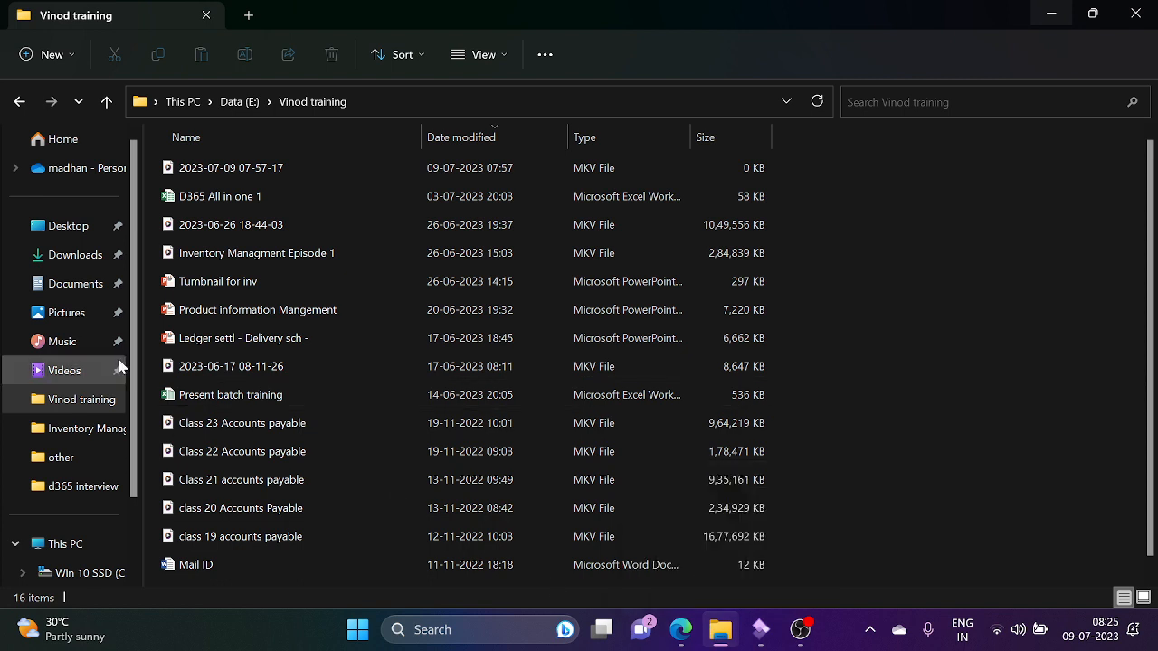
Step: Open the Stock transfer PowerPoint file (7,722 KB) from the Downloads folder
left_click(83, 256)
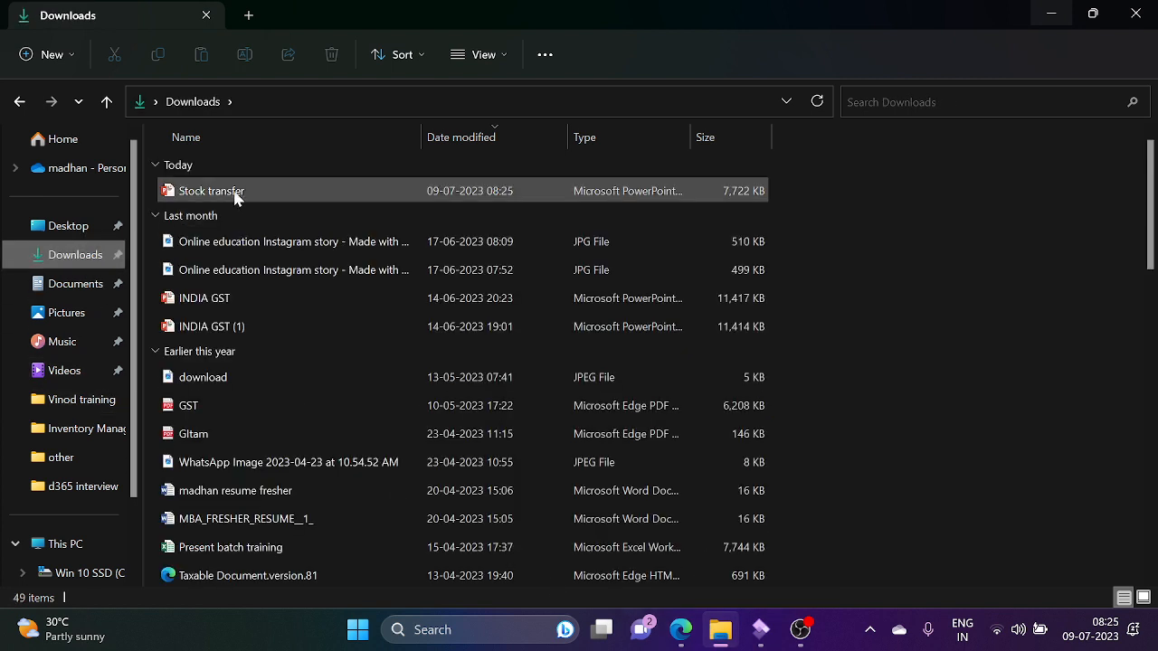
double_click(235, 193)
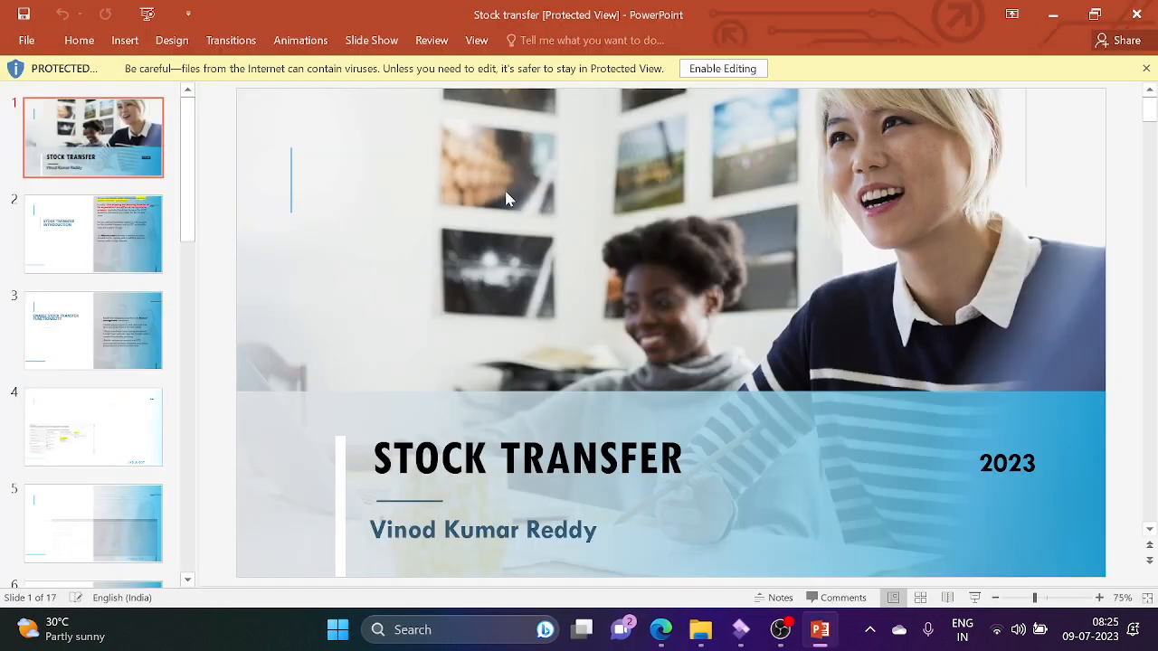
Step: Enable editing and append 'contact -' with the phone number after the author name on the title slide
left_click(732, 70)
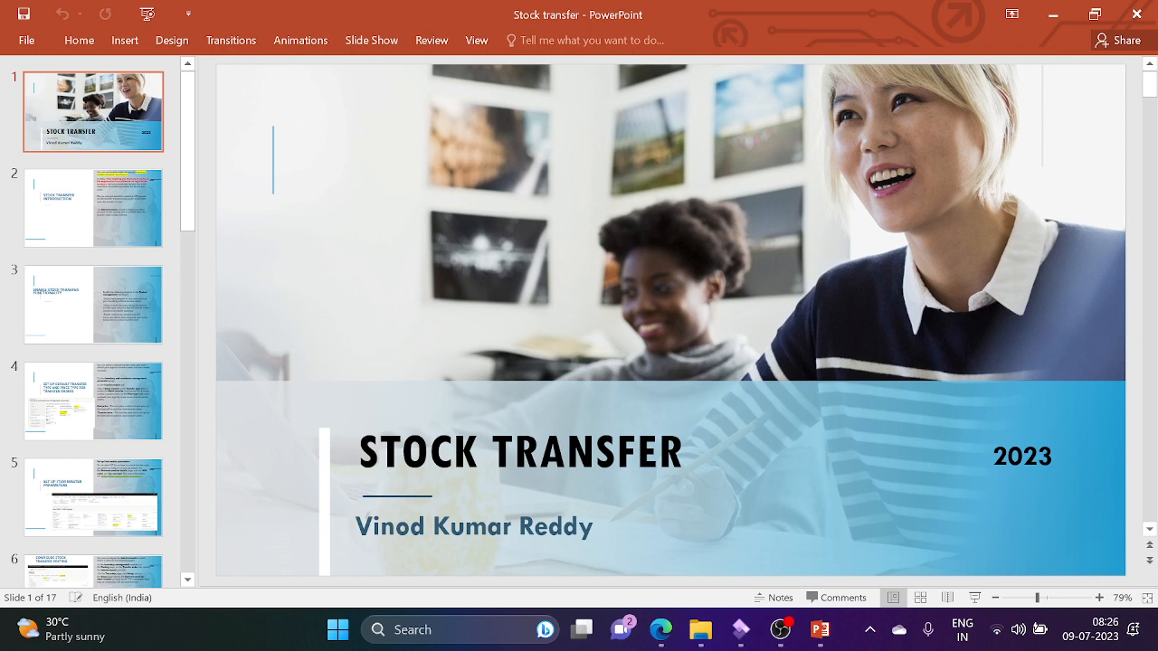
left_click(598, 527)
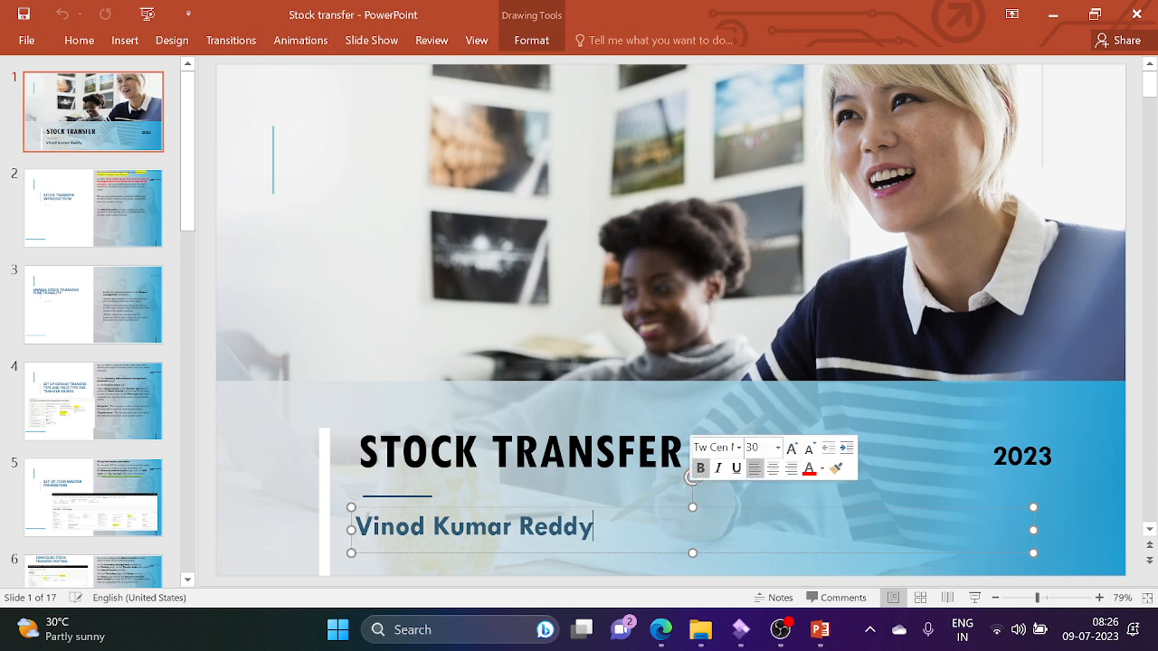
type("-")
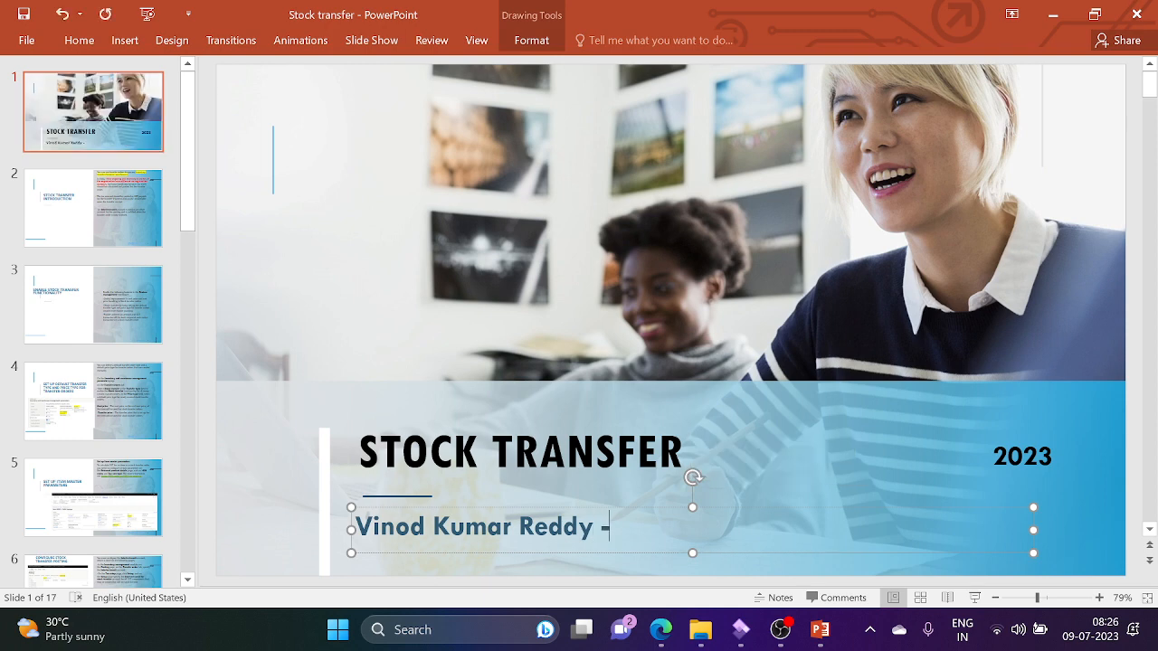
type("Con")
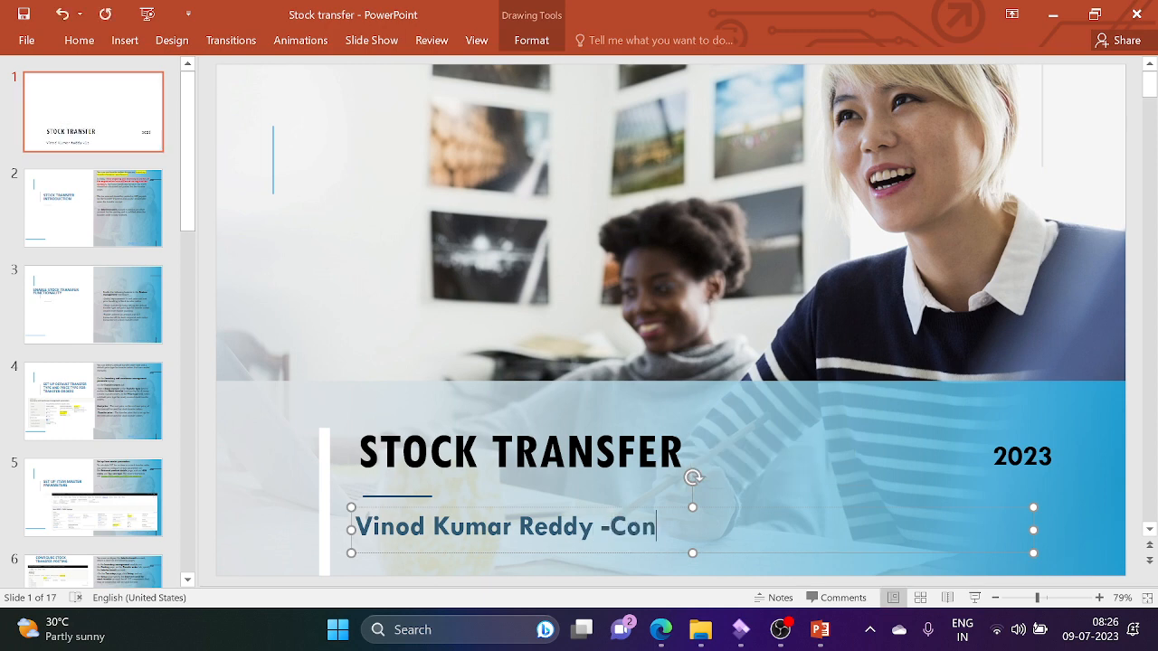
key("BackSpace")
key("BackSpace")
key("BackSpace")
key("BackSpace")
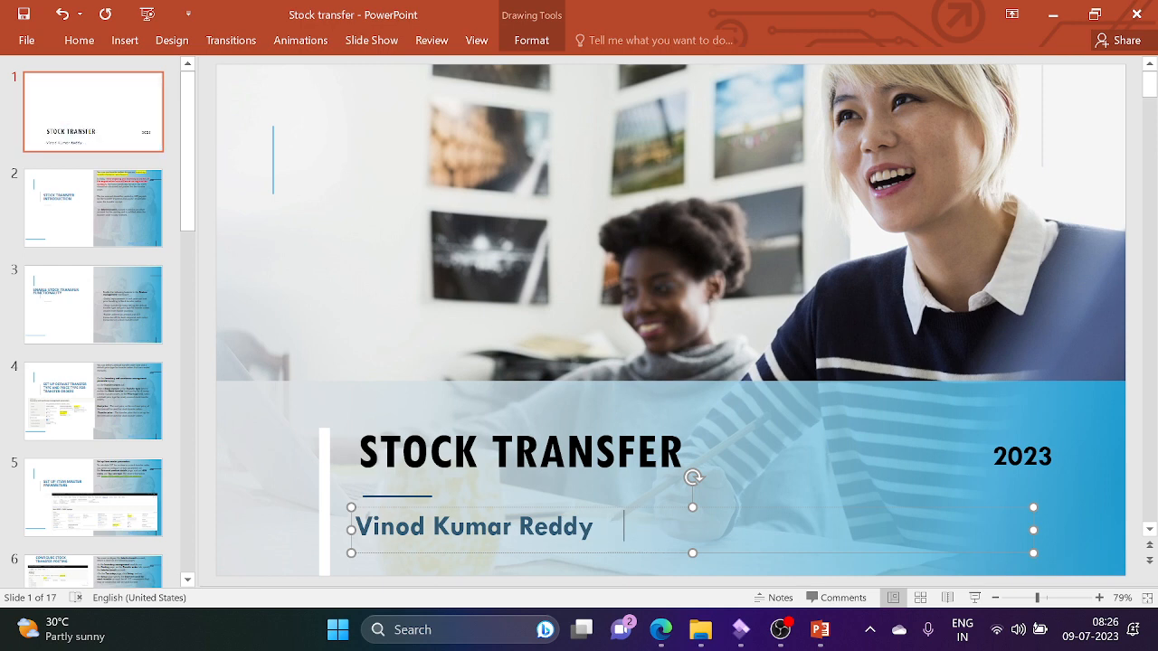
type("On")
key("BackSpace")
key("BackSpace")
type("cont")
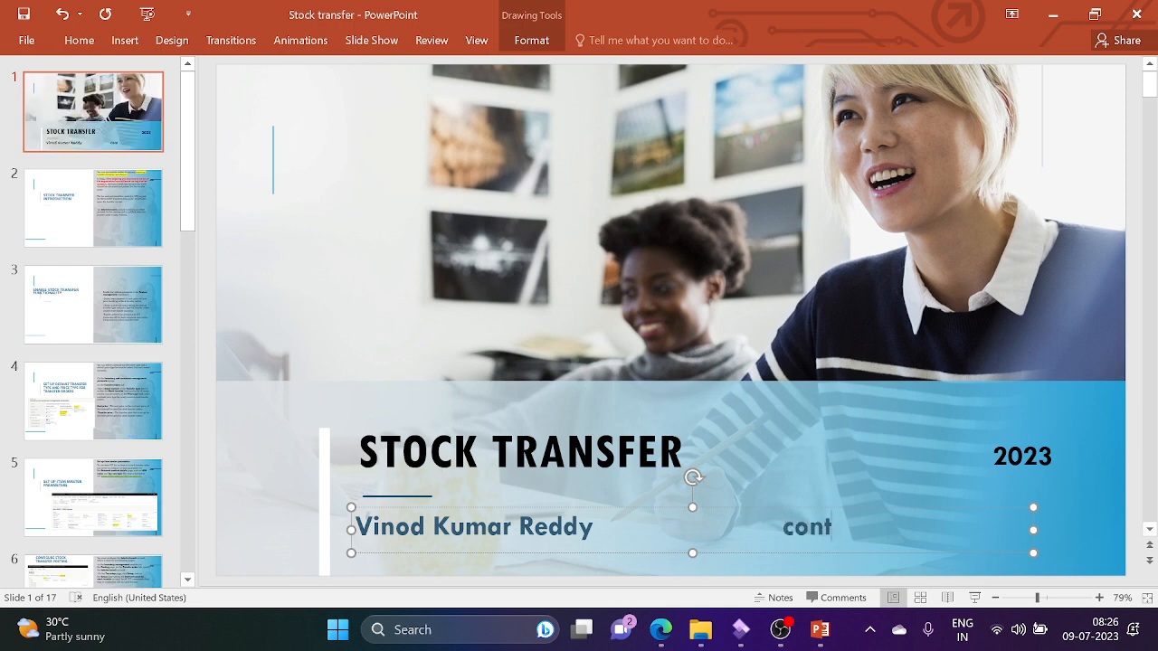
type("act")
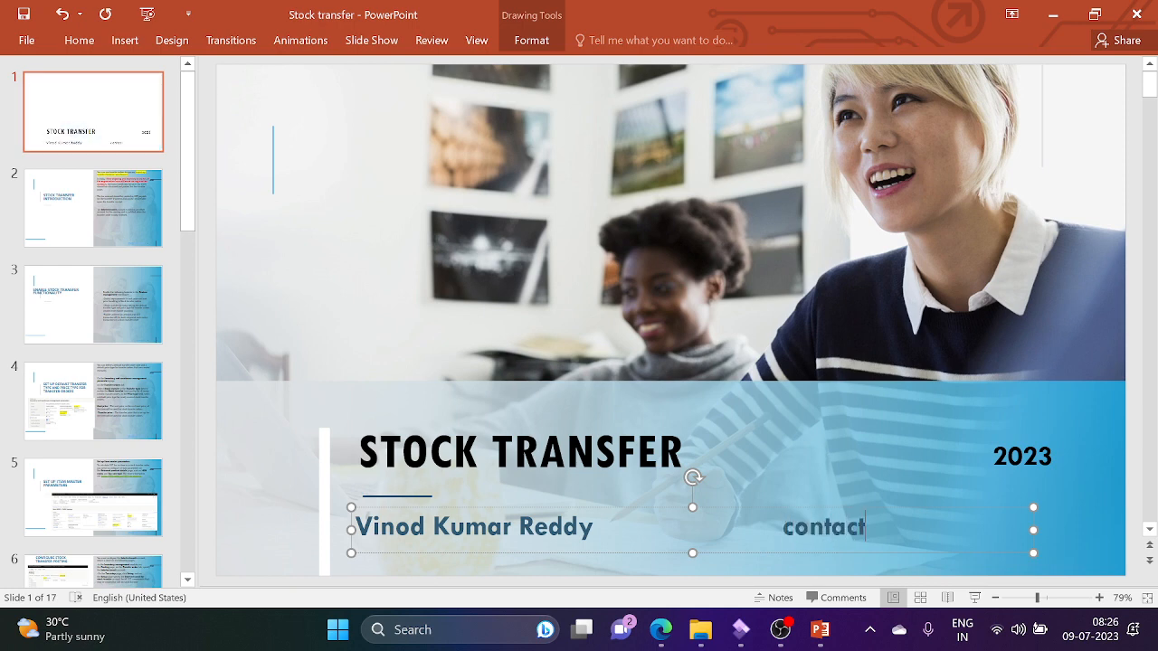
type(" -")
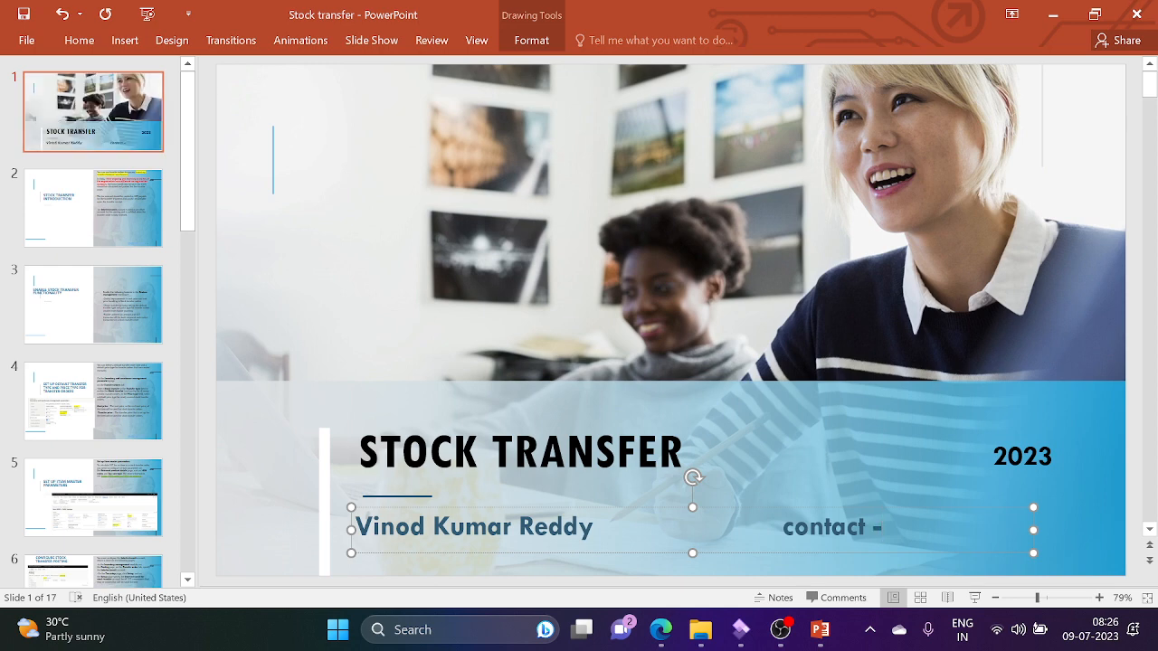
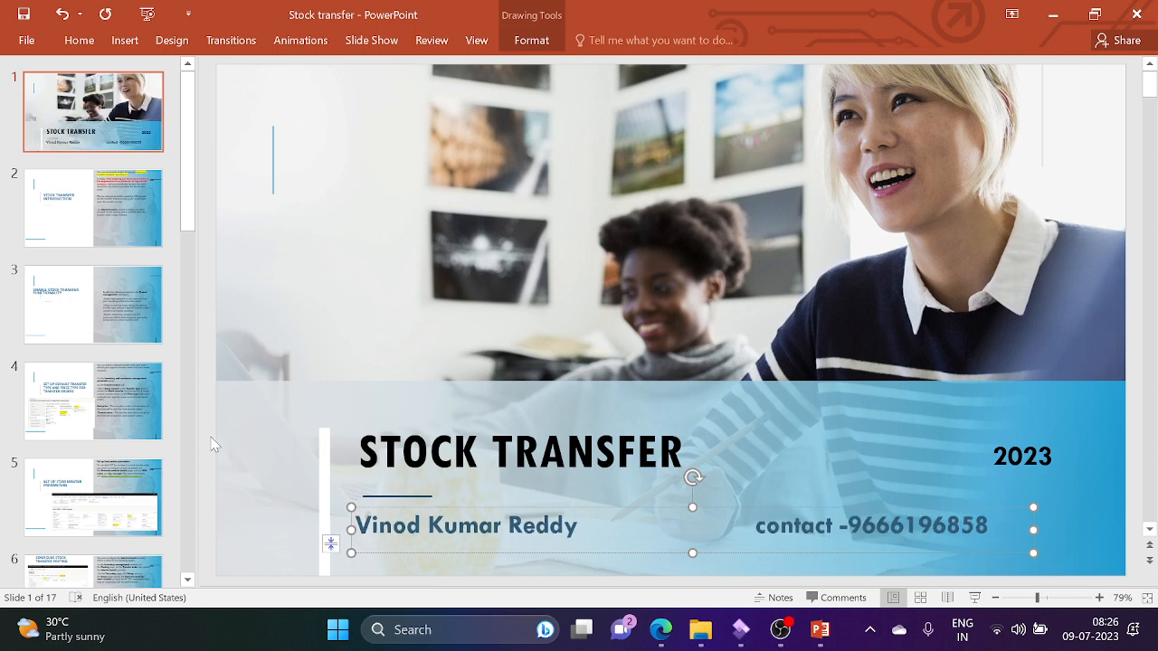
left_click(214, 444)
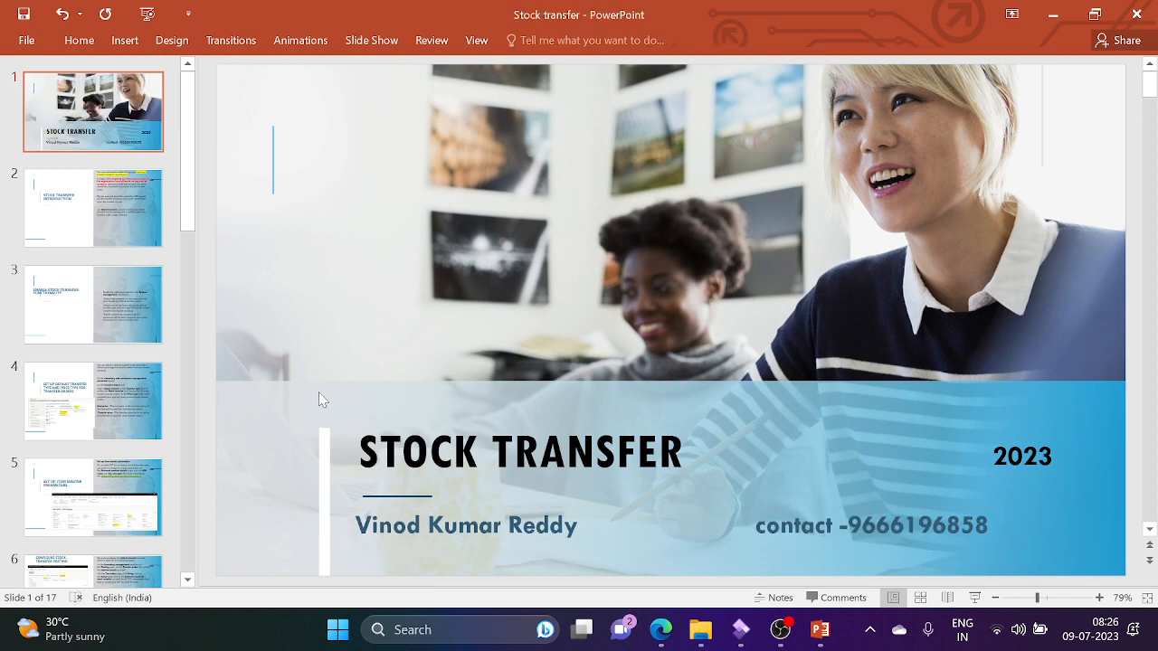
Step: Screenshot the title slide, dismiss the OneDrive and fonts warnings, then show the Stock Transfer Introduction slide
key("Print")
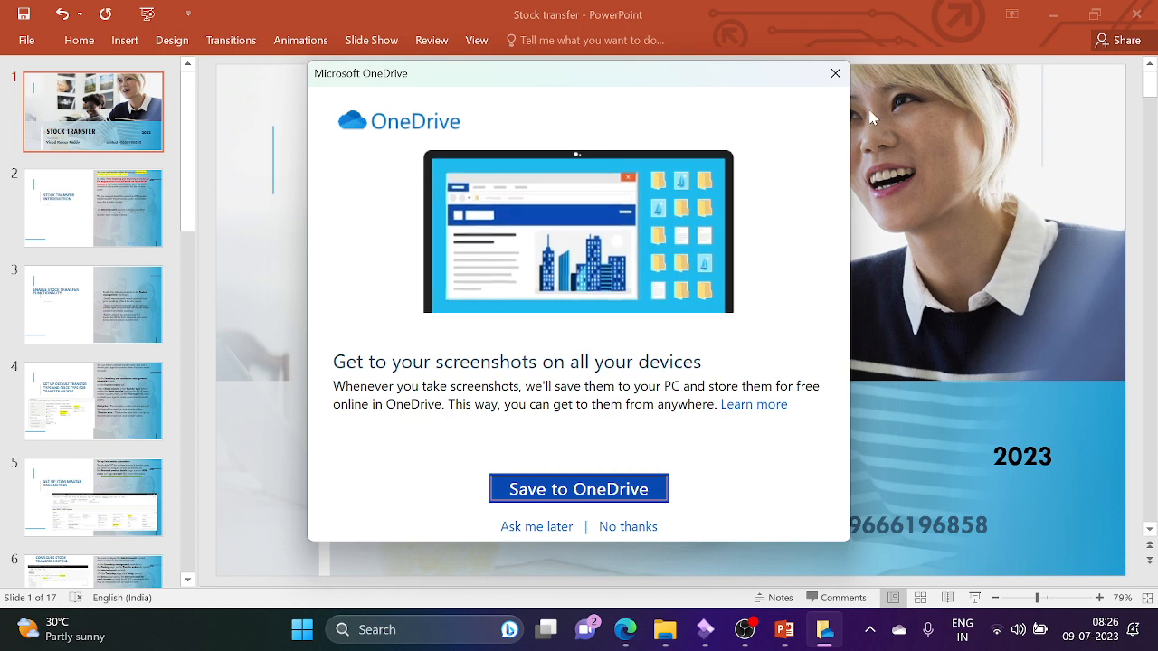
left_click(835, 73)
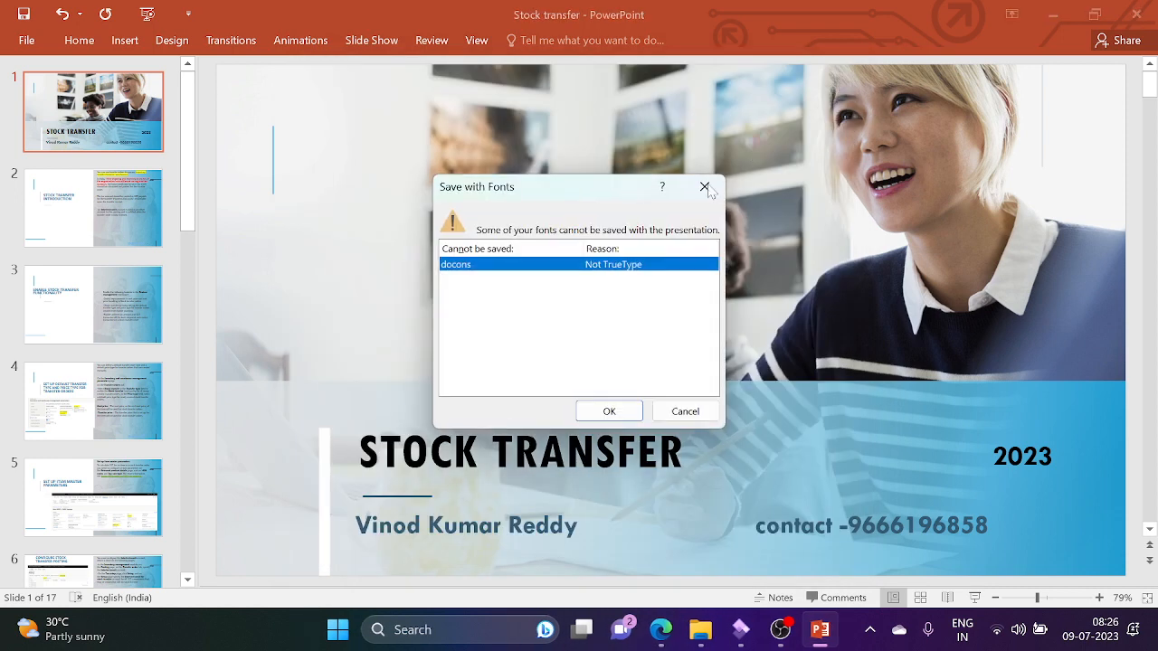
left_click(705, 187)
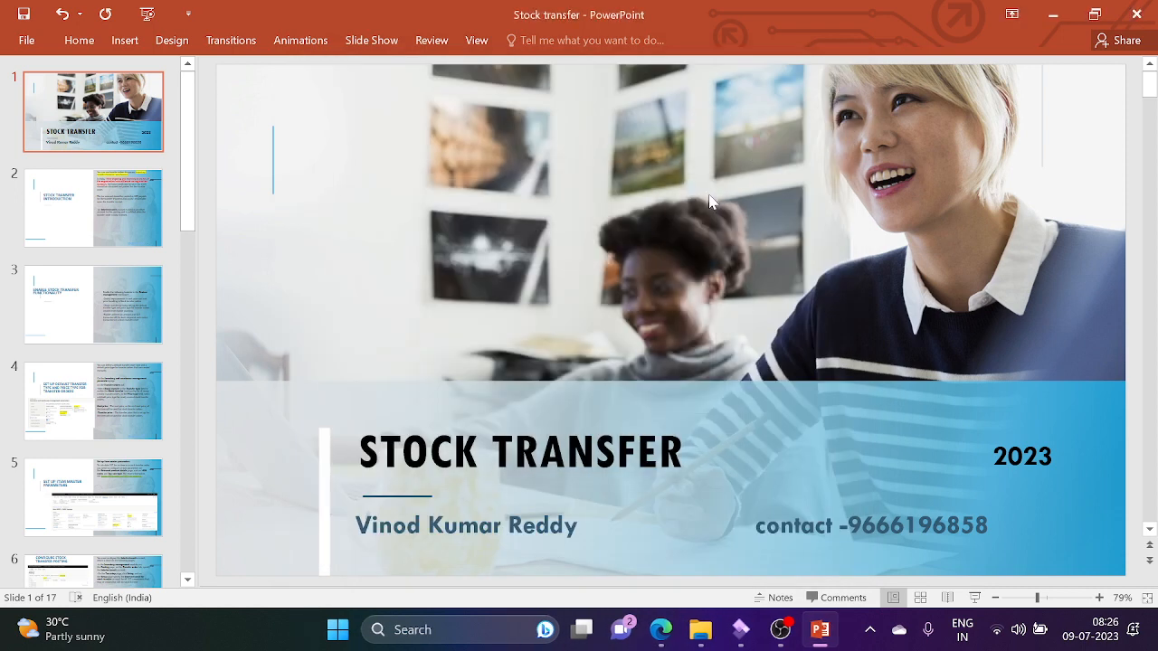
left_click(116, 219)
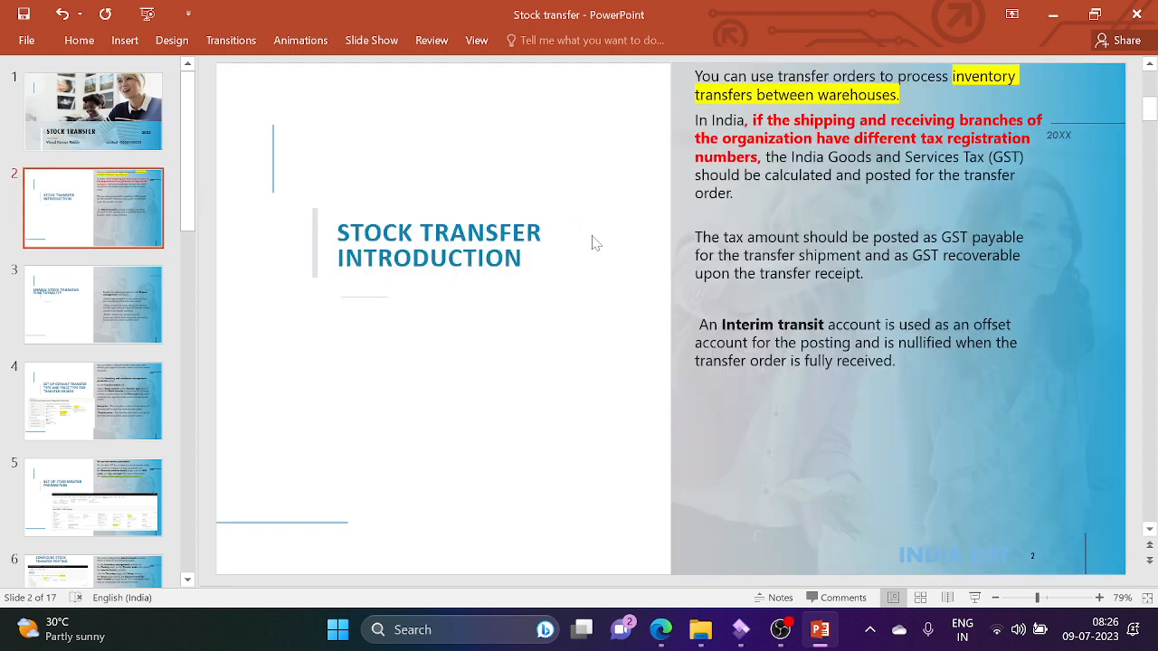
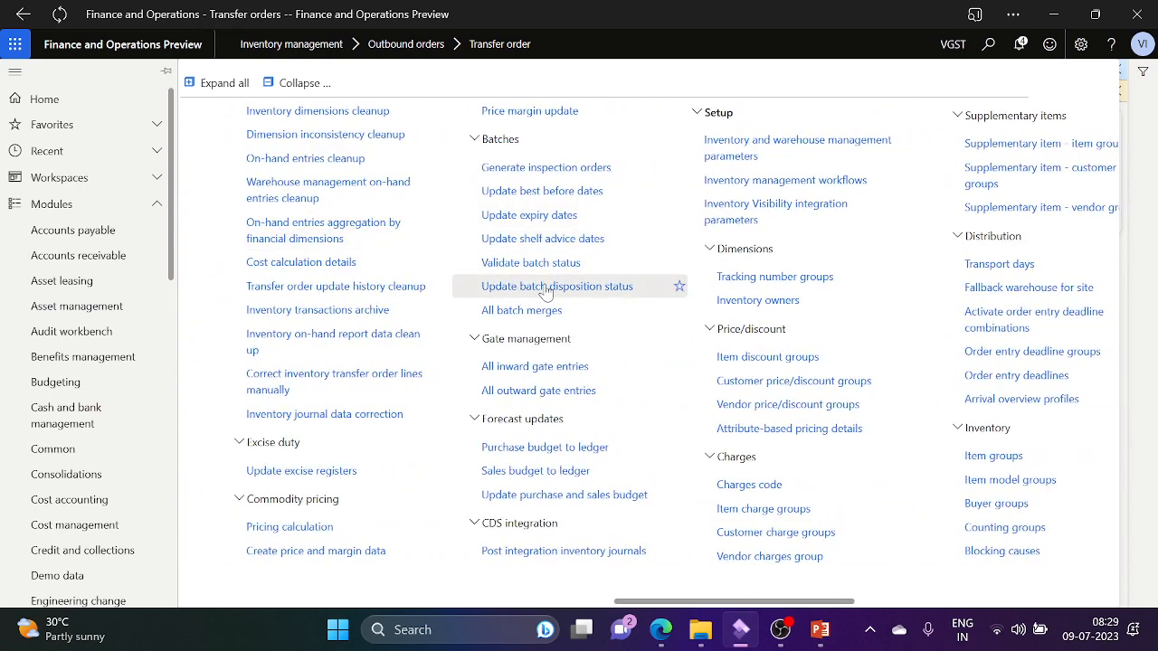
Step: Open Inventory and warehouse management parameters from the Inventory management Setup menu
left_click(734, 161)
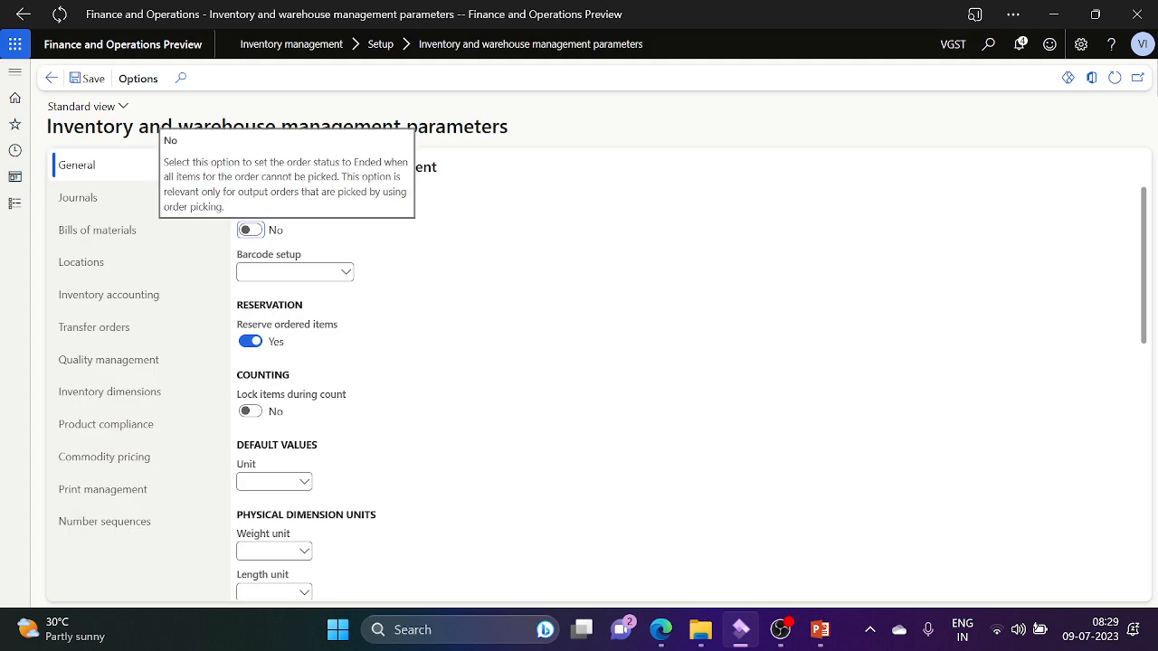
Step: Set the default transfer type to Transfer order, save, and return to the Inventory management menu
left_click(114, 328)
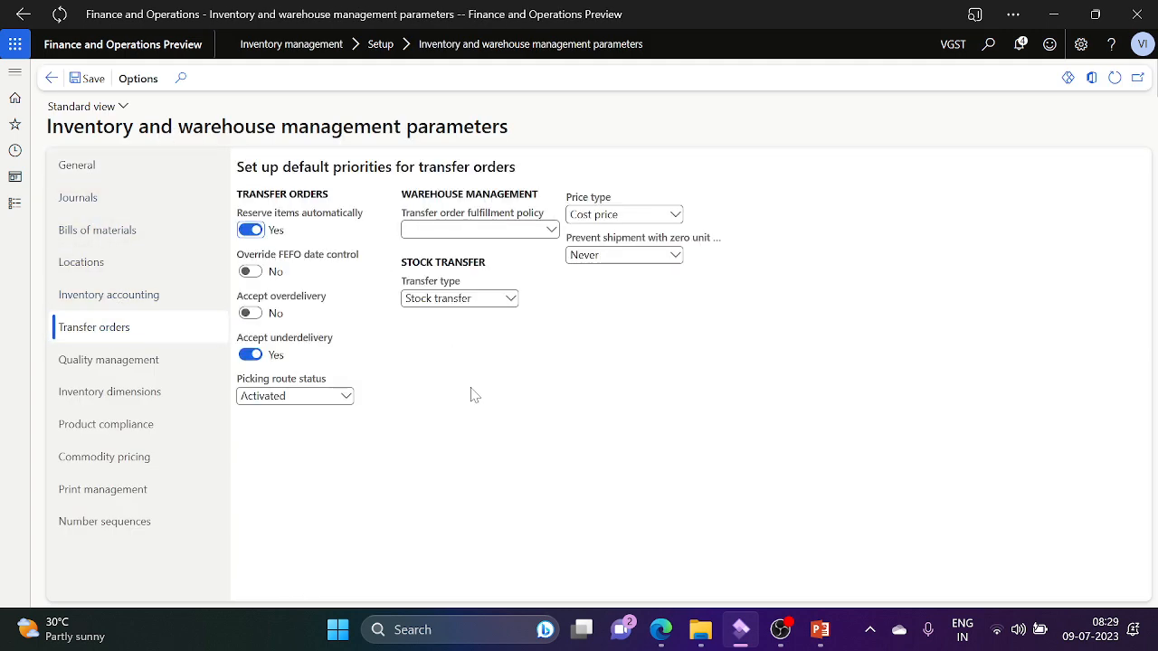
left_click(513, 302)
left_click(452, 317)
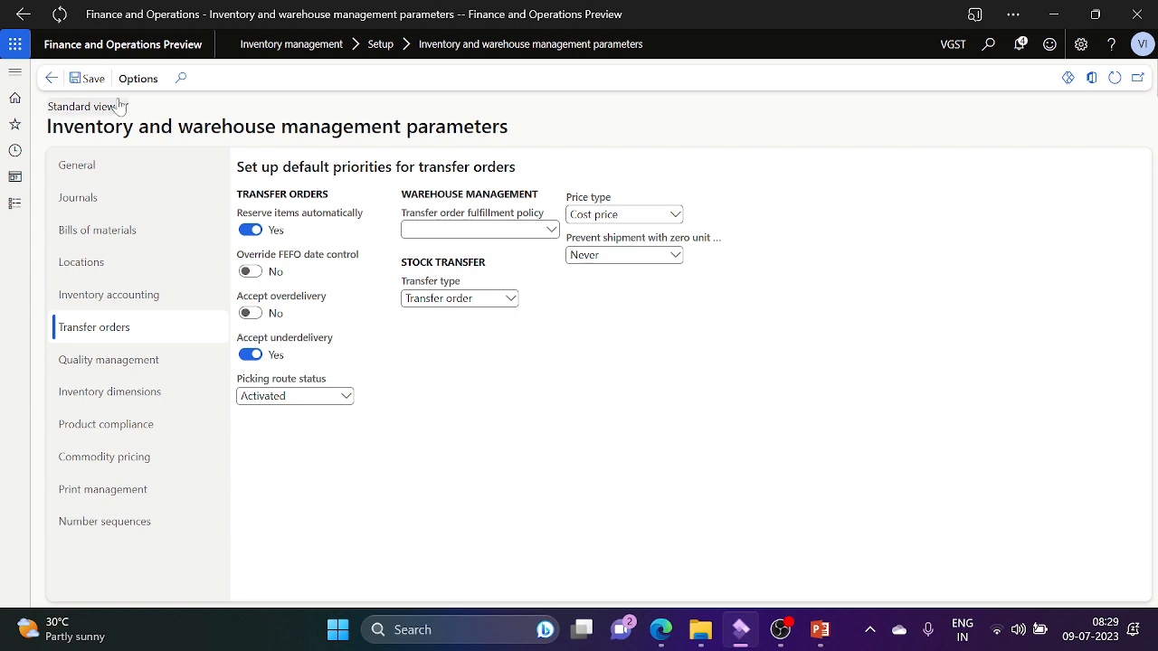
left_click(93, 80)
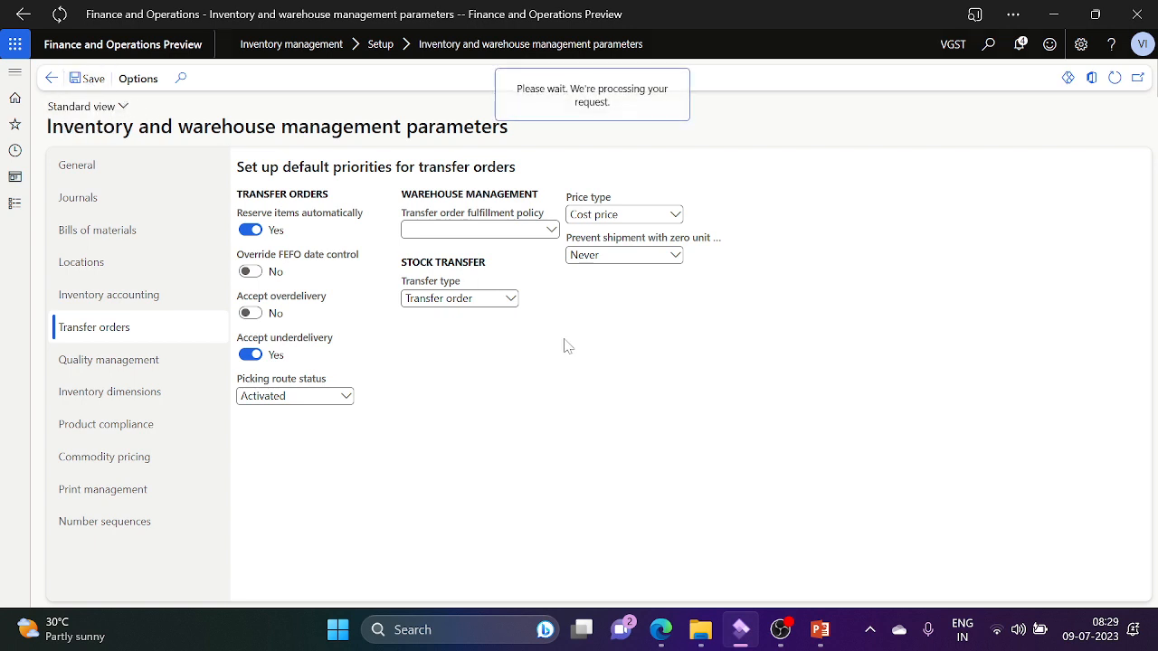
left_click(51, 78)
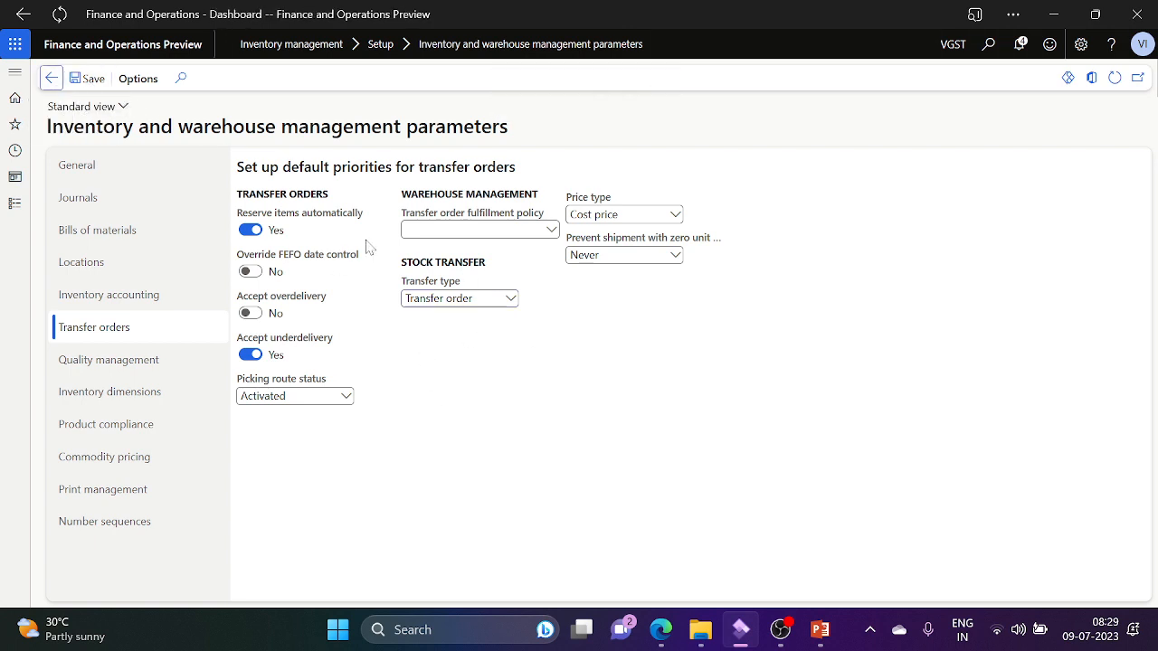
left_click(14, 205)
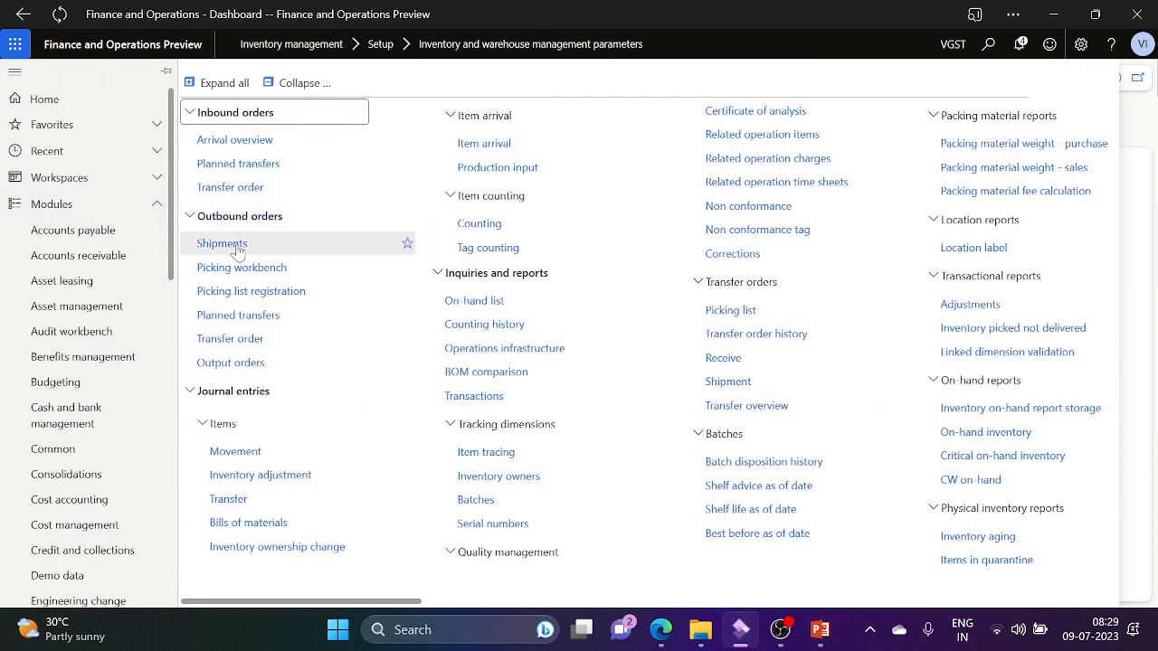
Step: Create a new transfer order VGST-000028 via Outbound orders > Transfer order
left_click(262, 339)
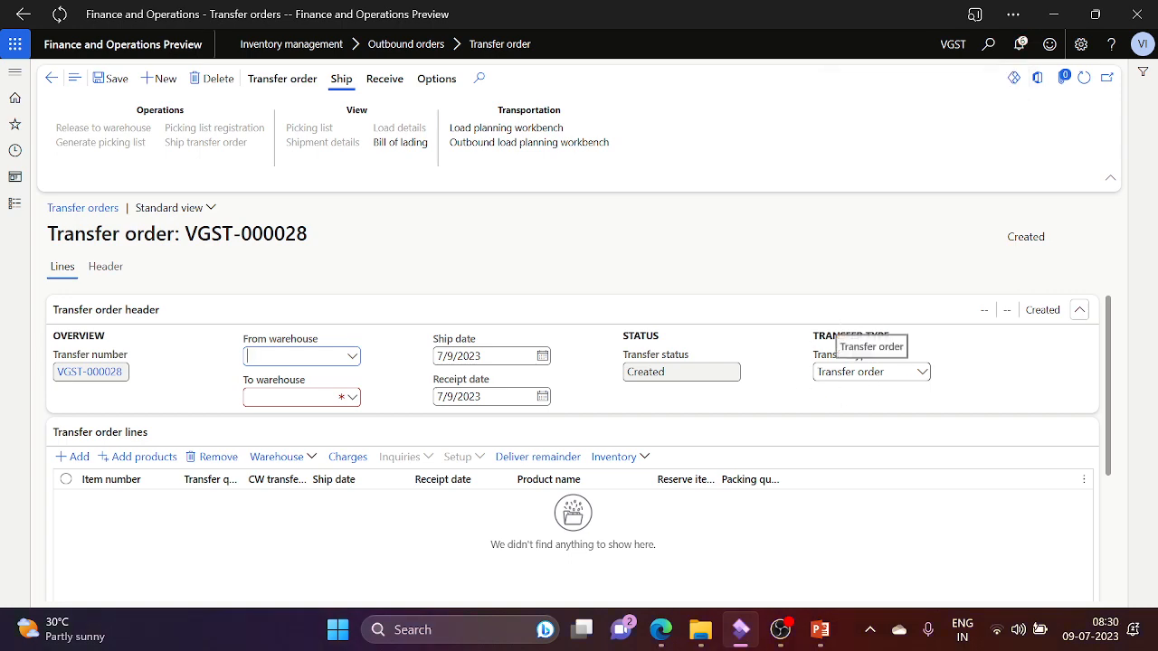
key("alt+Tab")
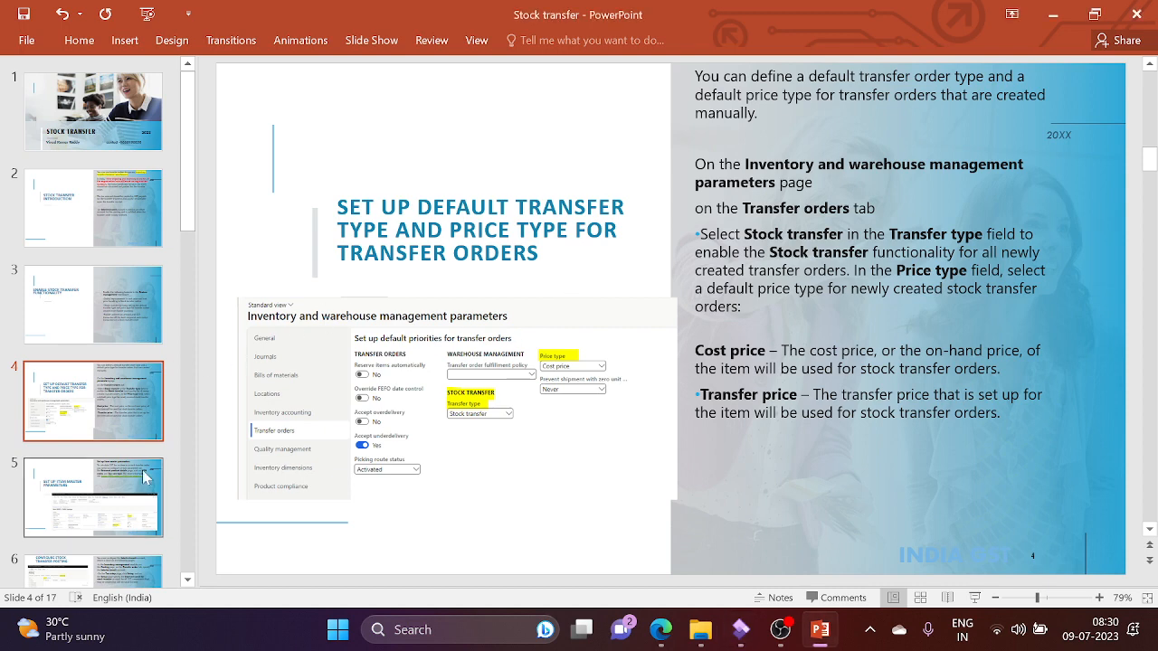
Step: Review the item master parameters and stock transfer posting slides, then go back to the transfer order
left_click(133, 490)
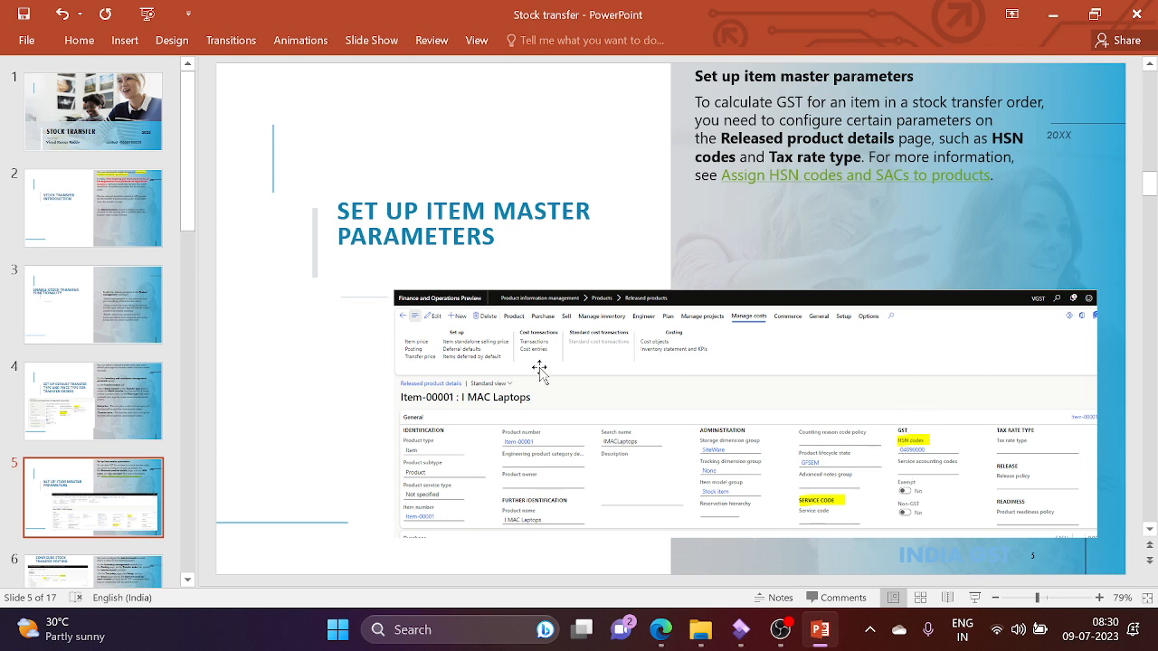
left_click(115, 583)
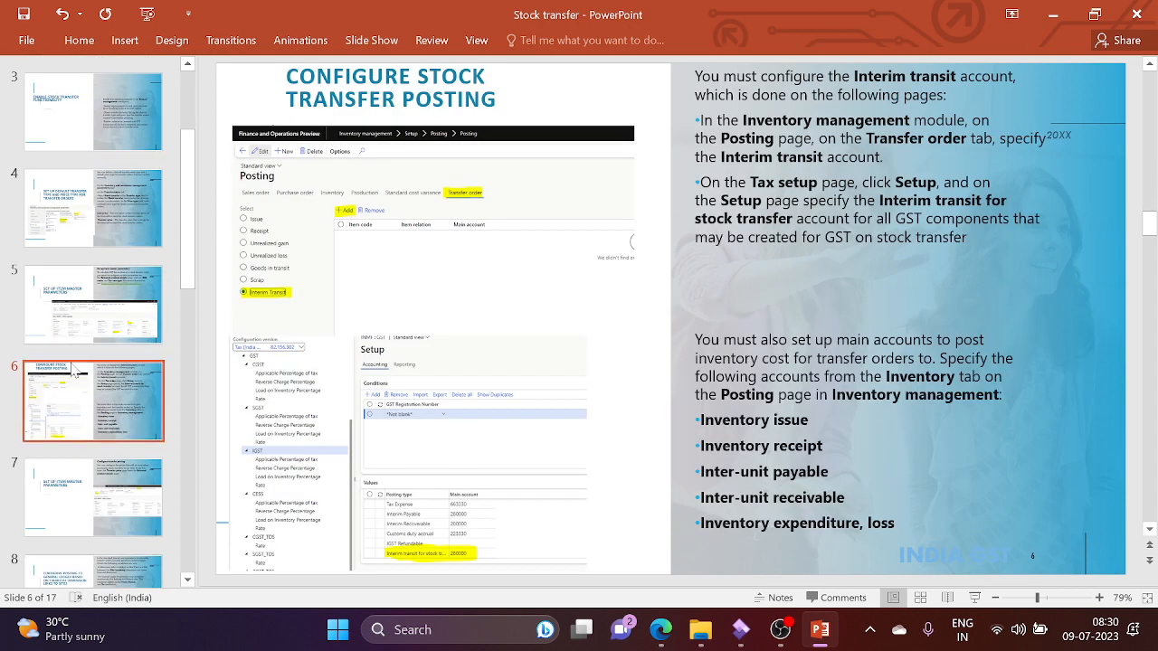
left_click(90, 312)
key("alt+Tab")
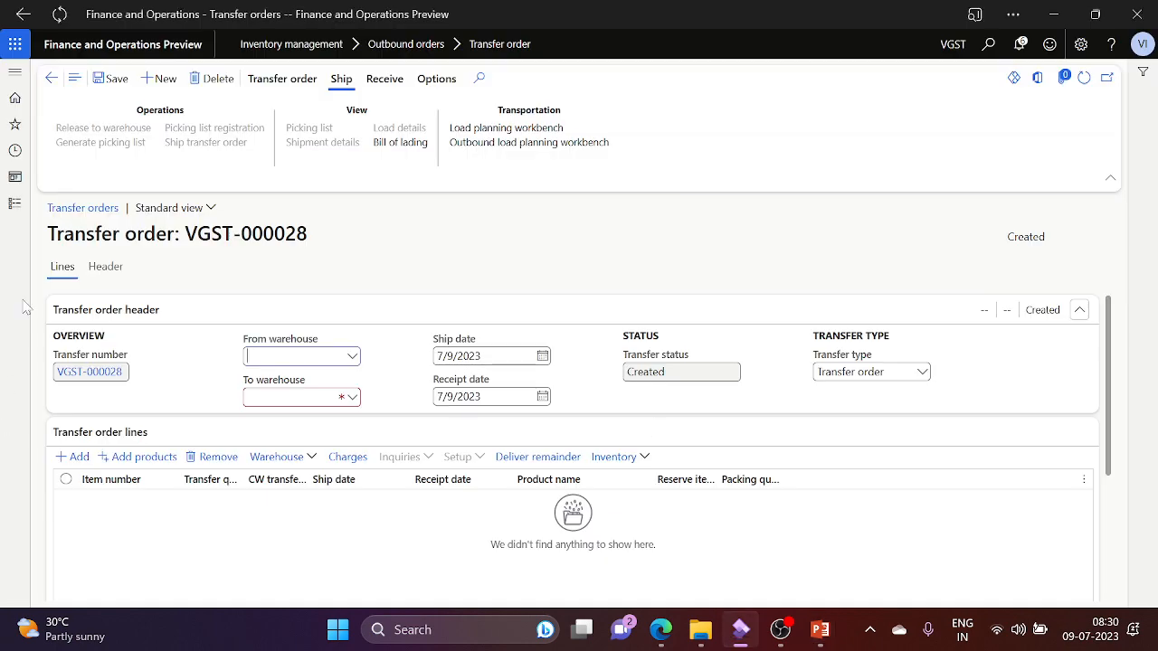
Step: Delete the empty transfer order VGST-000028 and open Product information management > Released products
left_click(14, 203)
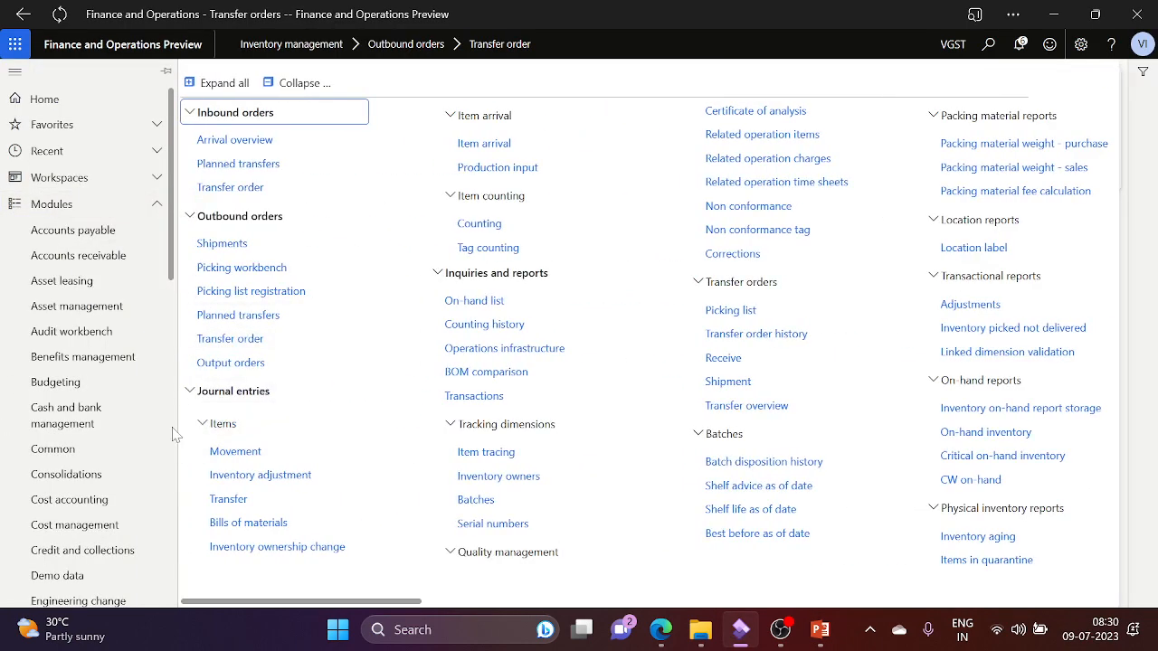
scroll(175, 437, "down", 5)
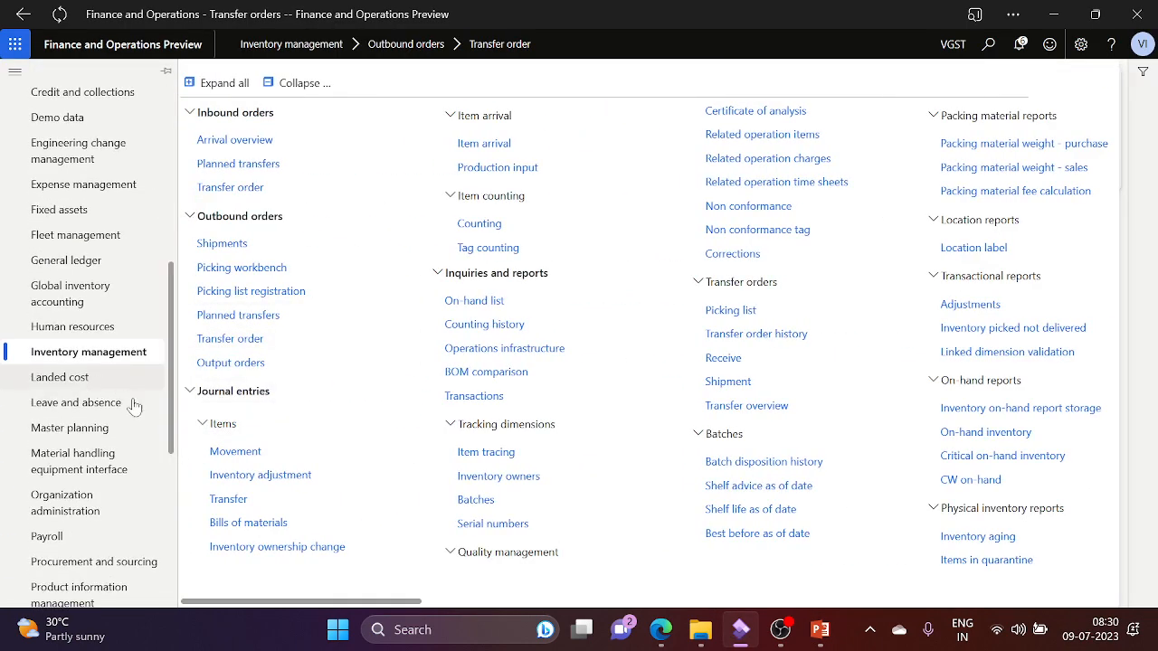
left_click(104, 589)
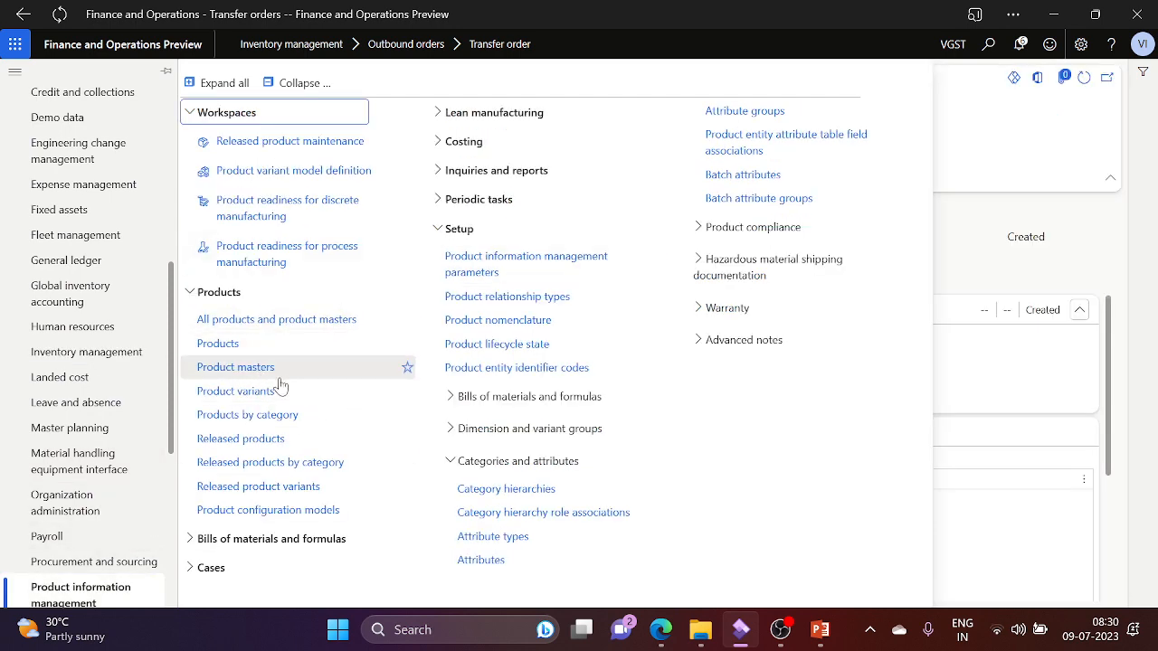
left_click(272, 439)
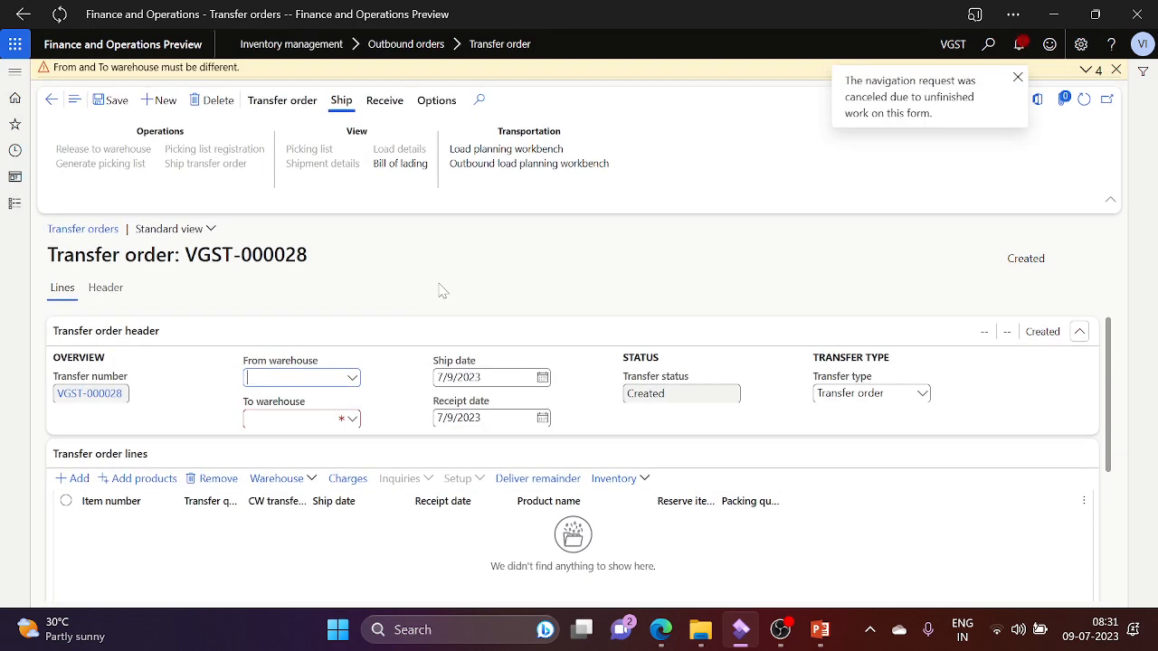
left_click(214, 103)
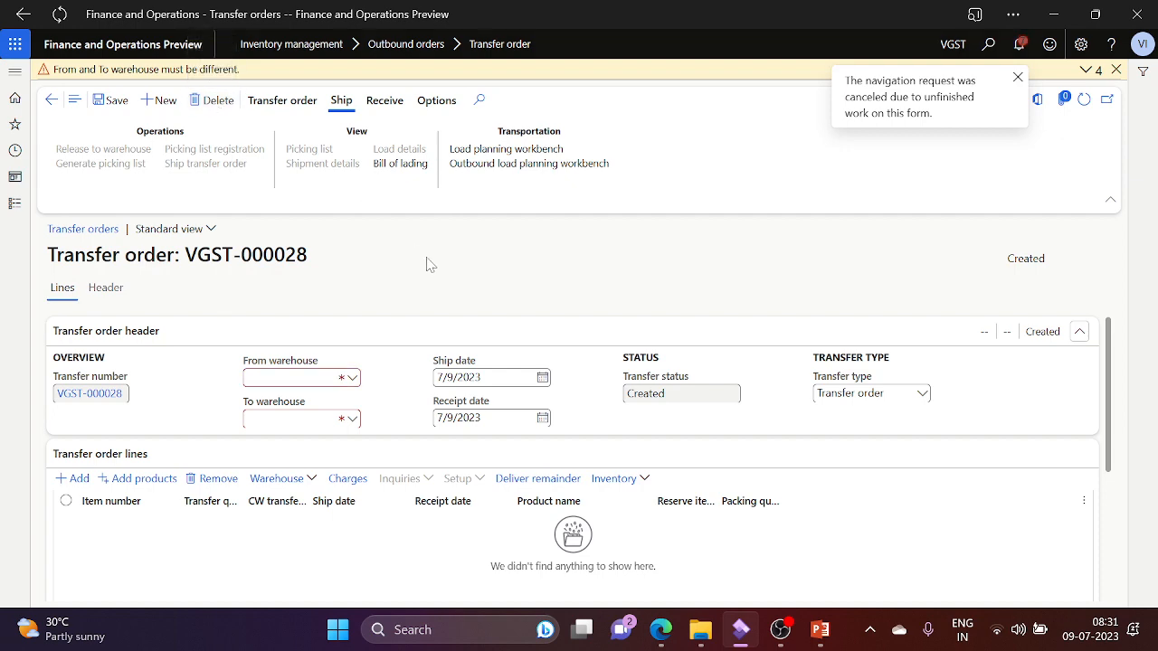
left_click(15, 203)
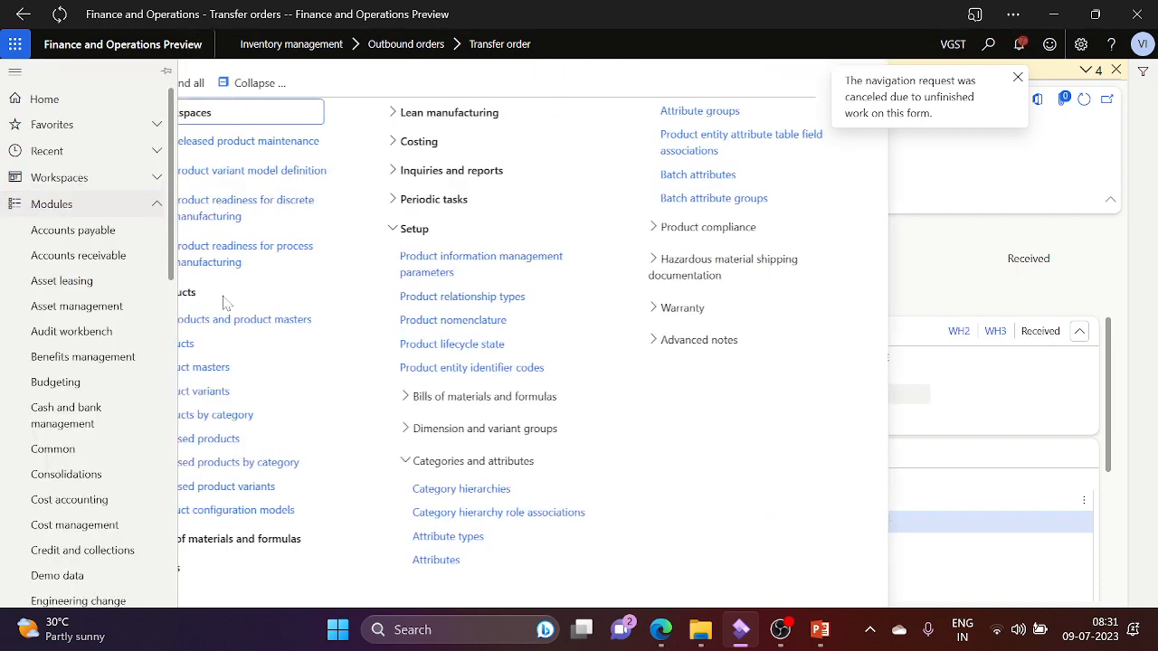
left_click(241, 438)
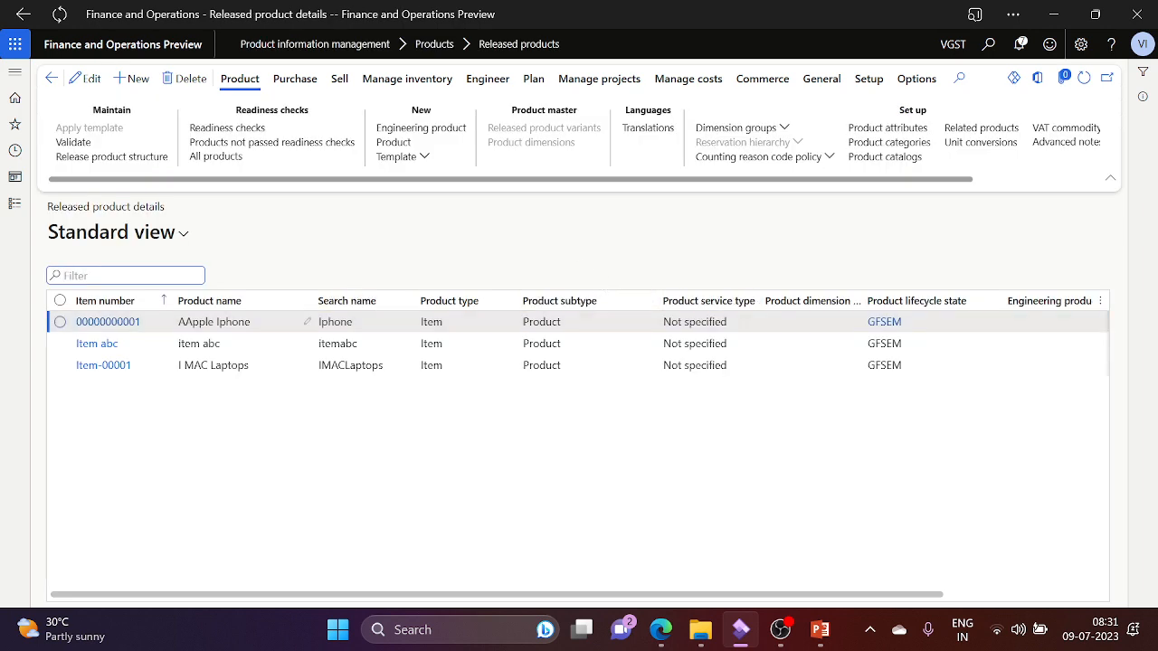
Step: Inspect Item-00001 I MAC Laptops, including its Manage costs tab, then close it back to the list
left_click(112, 367)
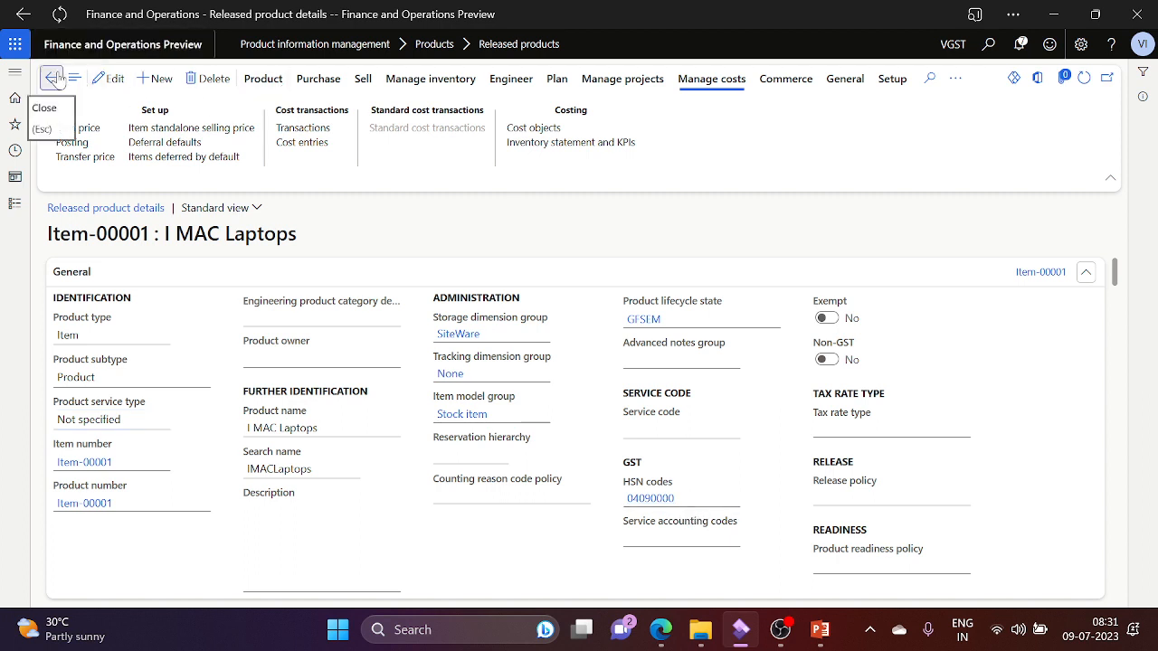
left_click(51, 77)
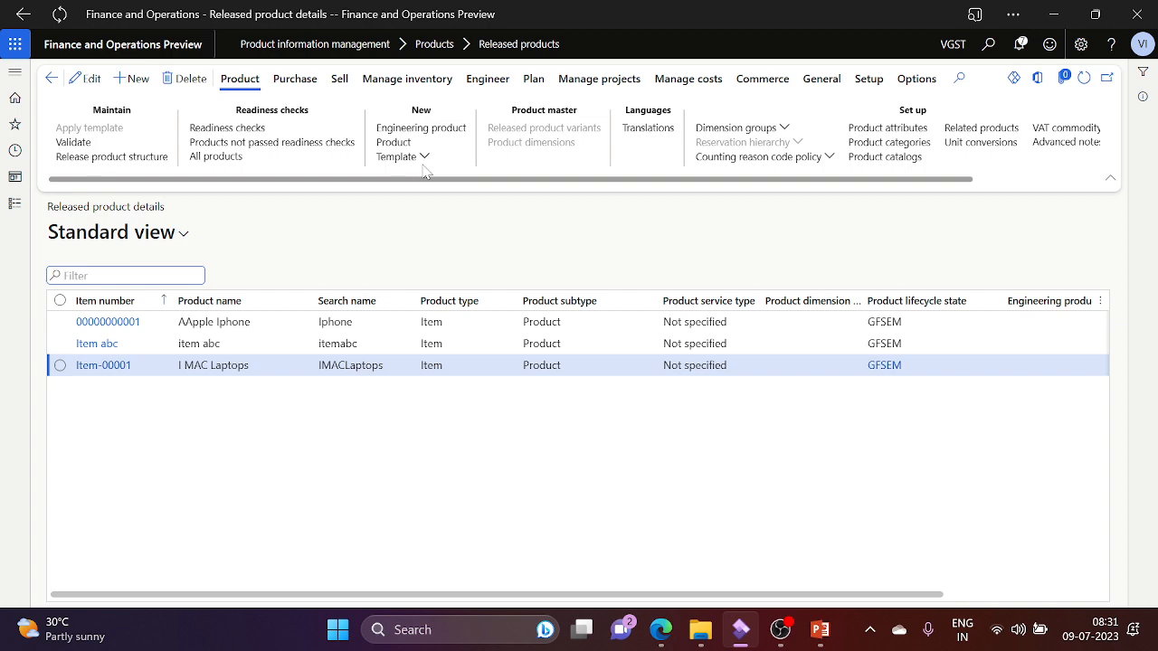
key("alt+Tab")
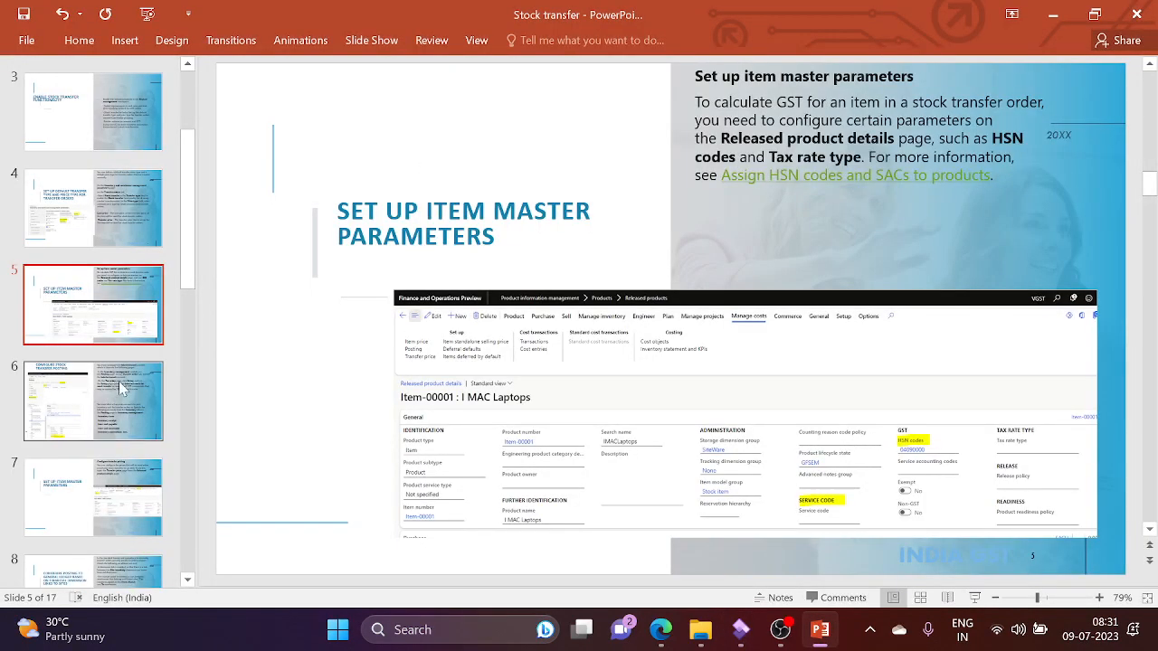
Step: Browse the introduction, default transfer type, item master parameters and stock transfer posting slides
left_click(118, 380)
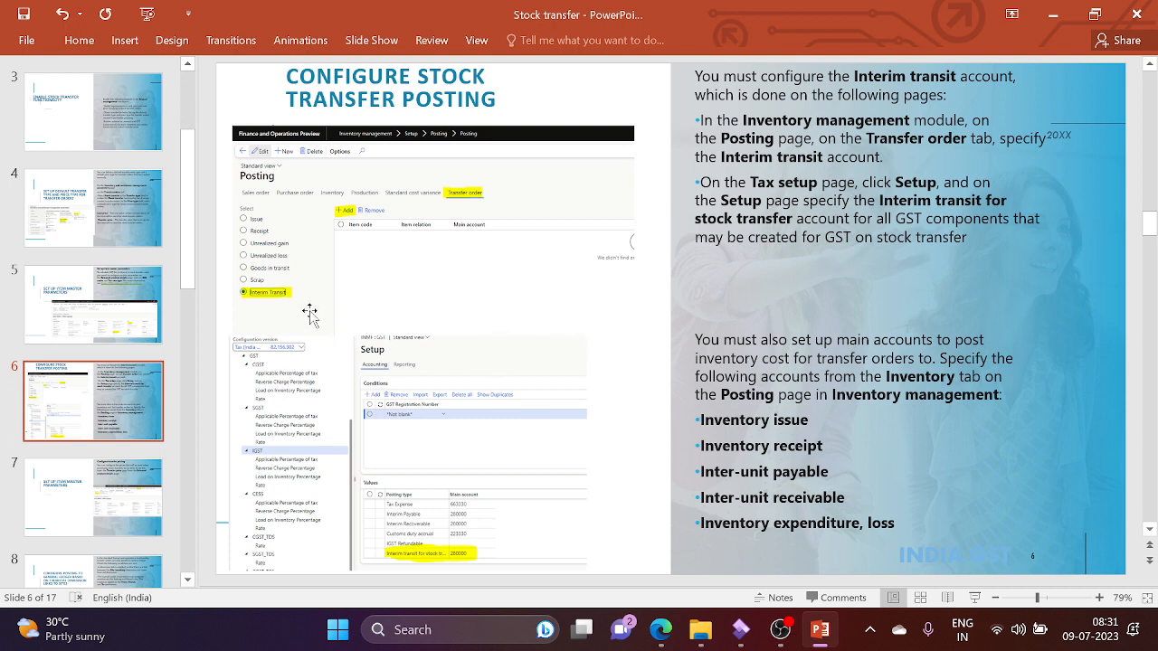
left_click(110, 208)
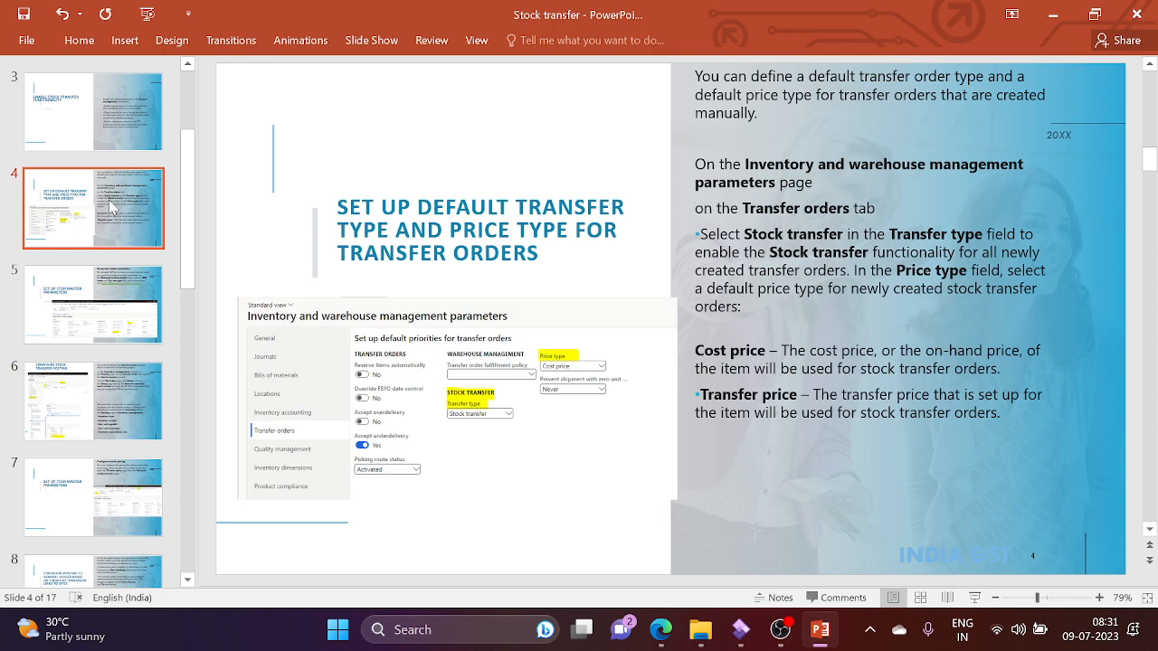
left_click(111, 113)
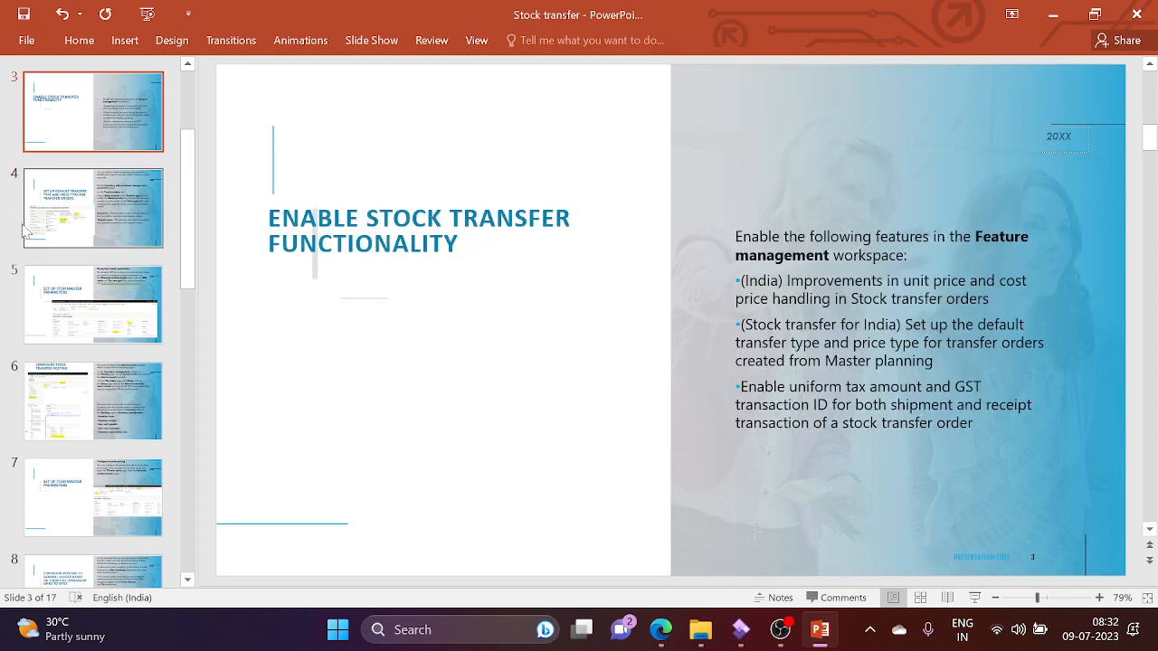
left_click(189, 92)
left_click(103, 218)
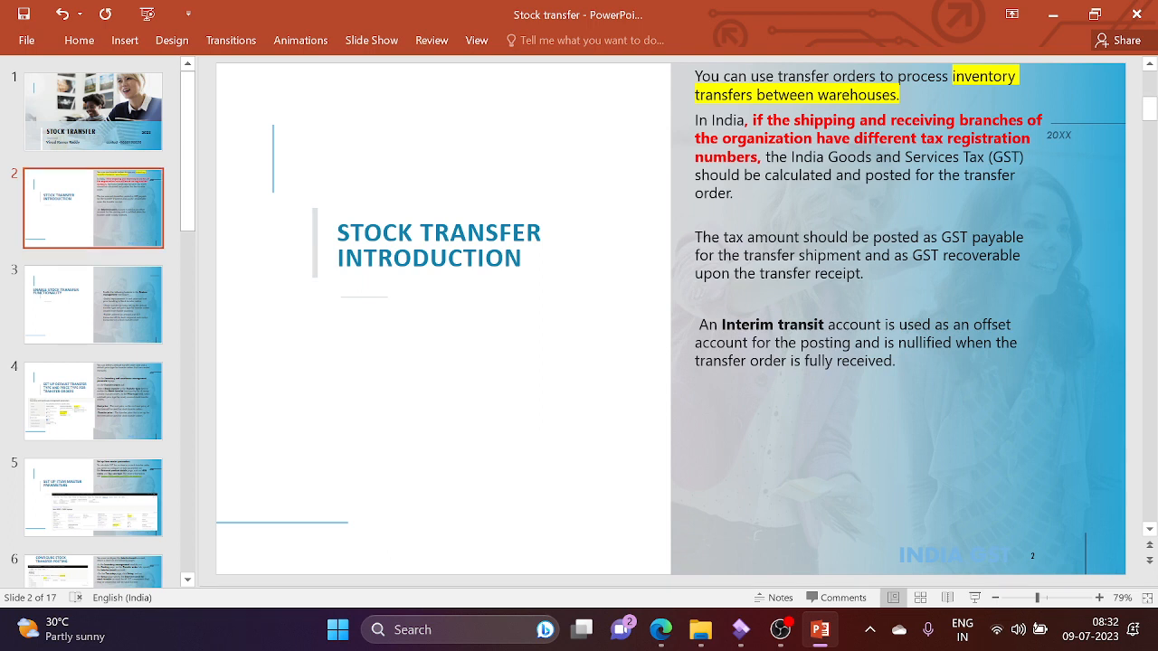
left_click(95, 423)
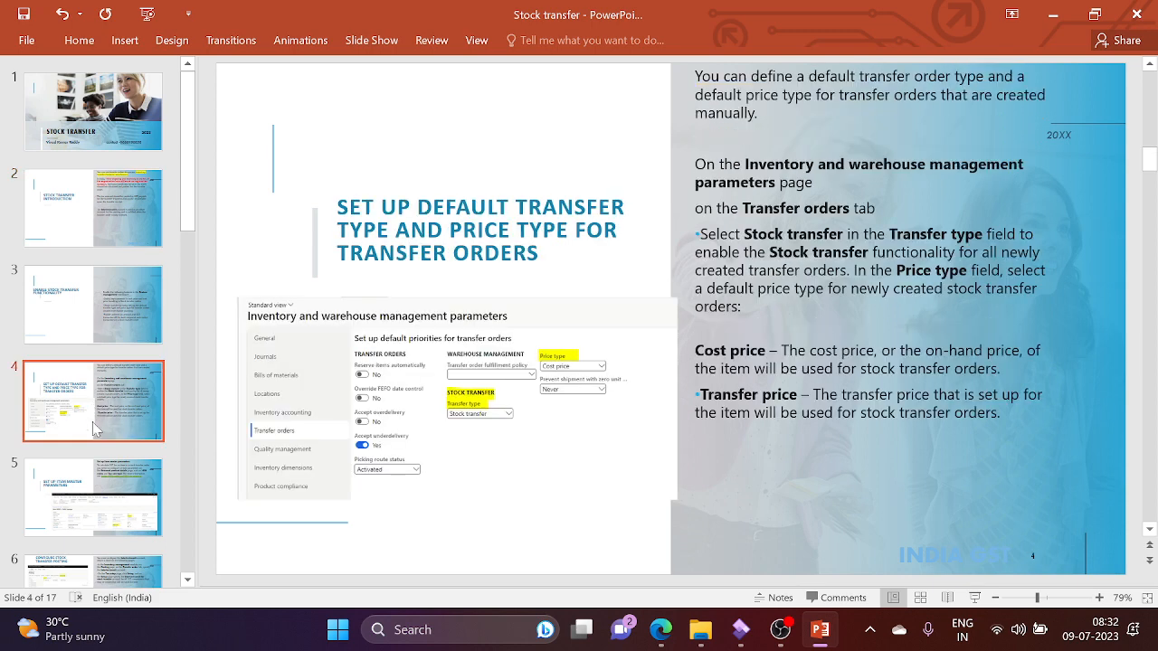
left_click(119, 493)
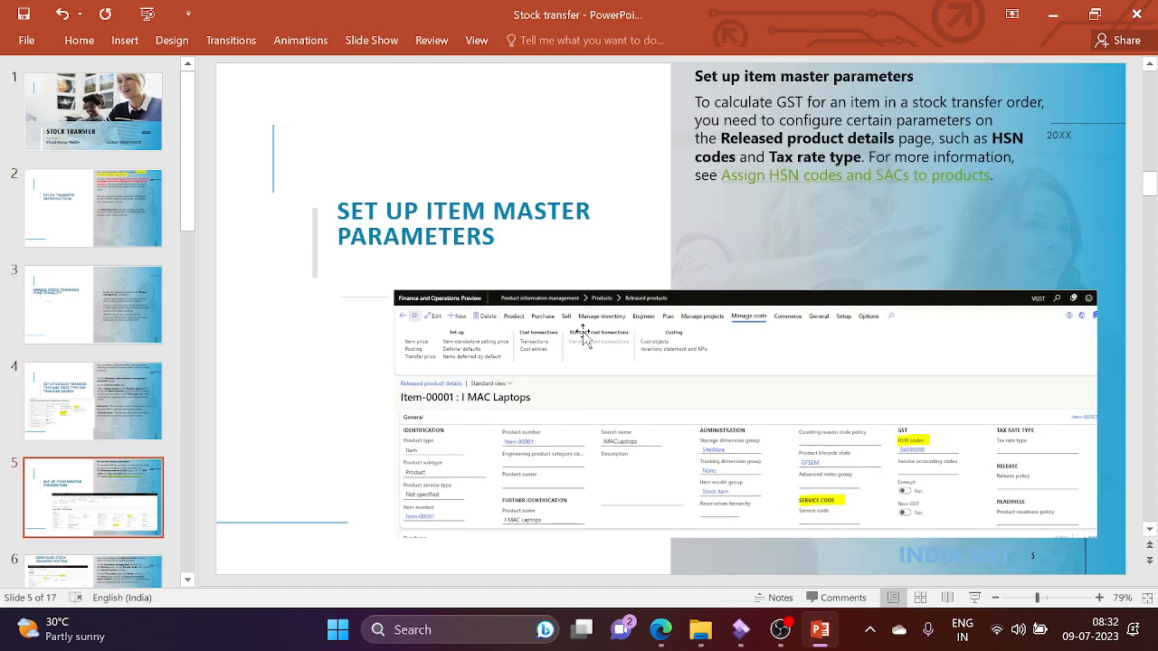
left_click(131, 392)
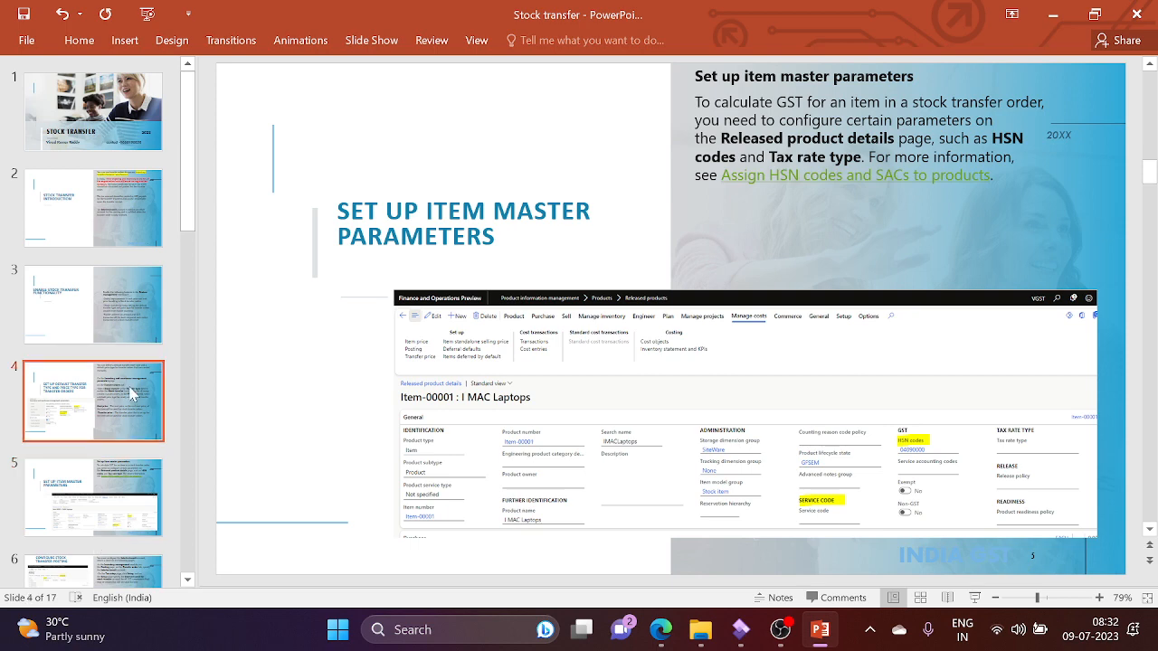
left_click(135, 467)
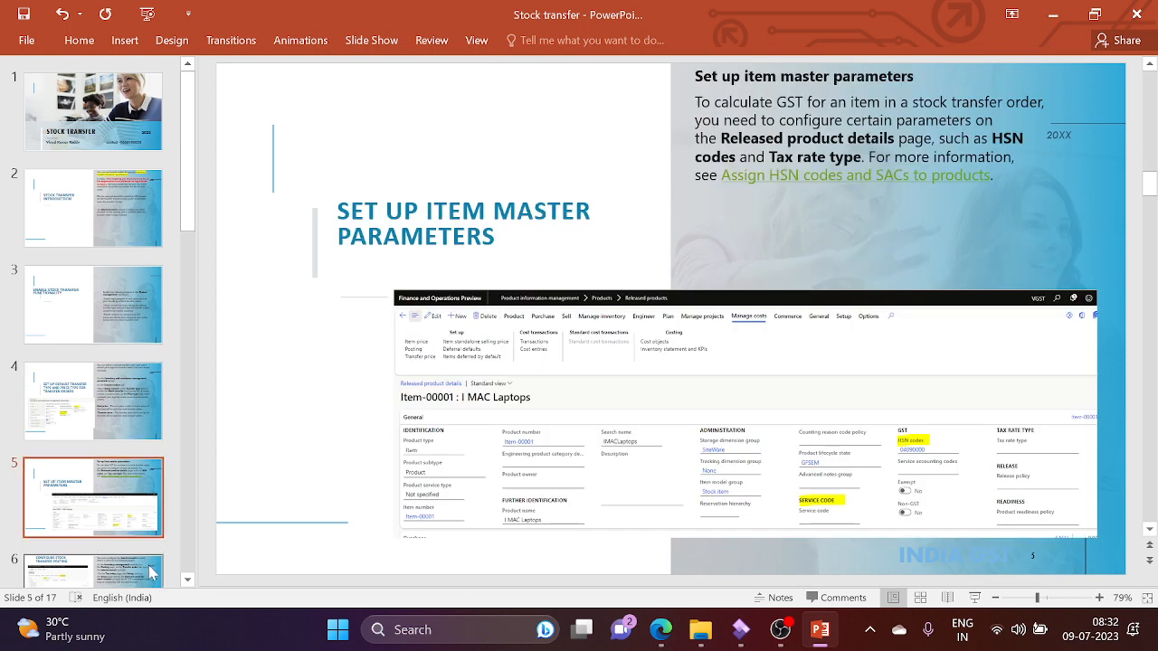
left_click(152, 573)
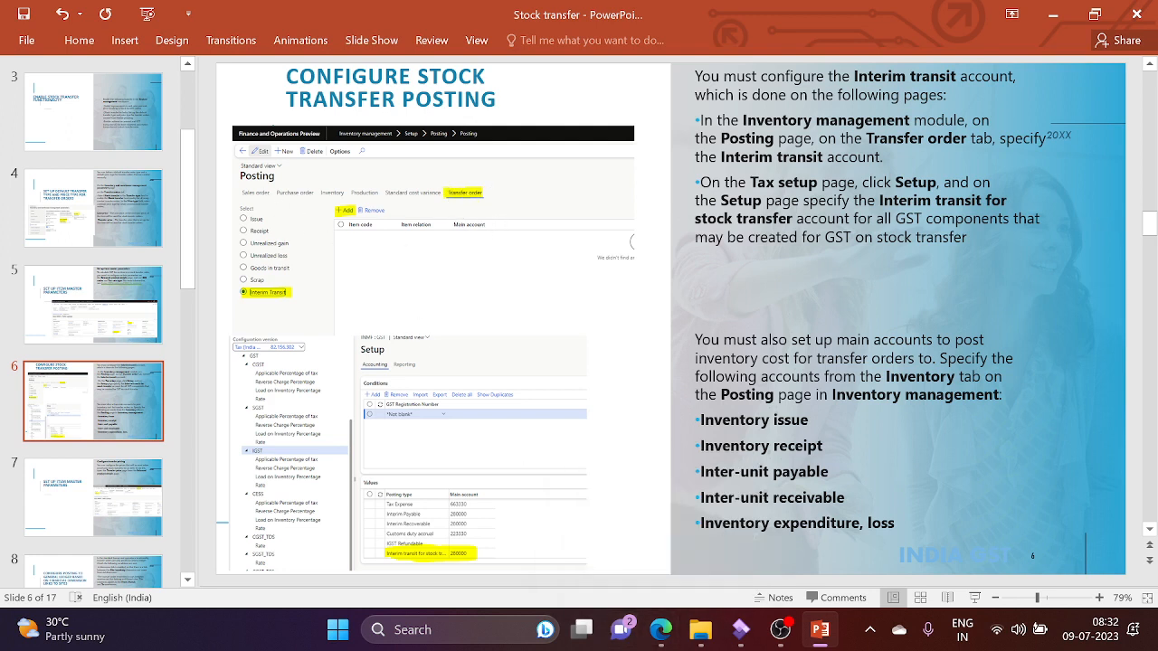
Step: Read the Configure Stock Transfer Posting slide text, then switch back to Finance and Operations
mouse_move(663, 632)
left_click(968, 238)
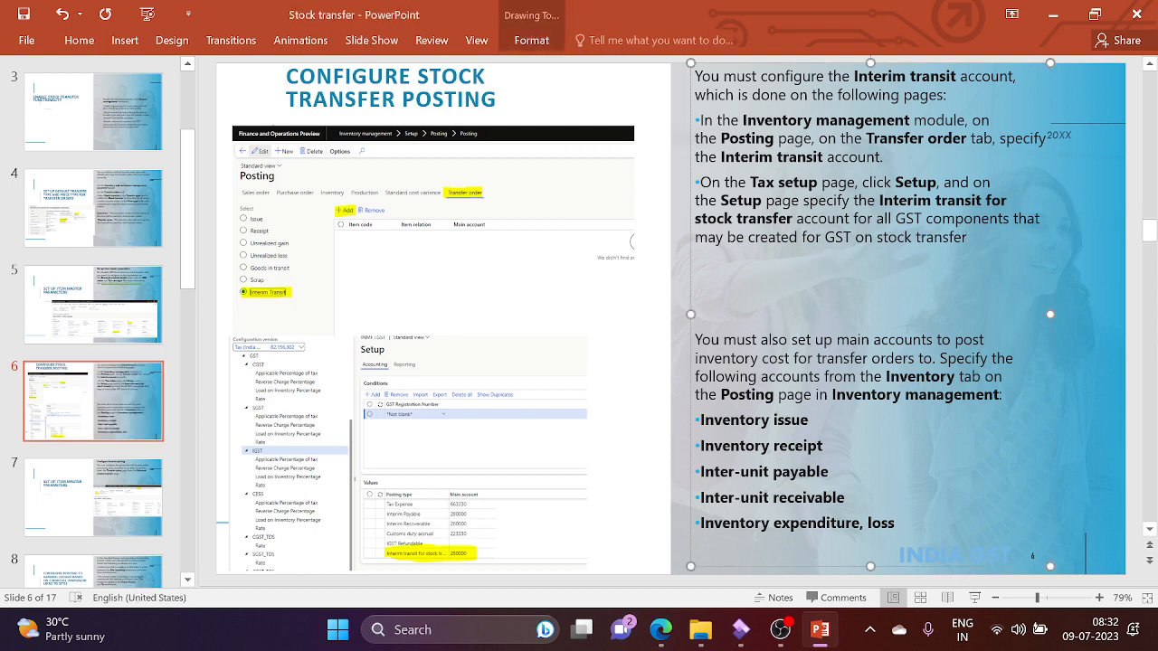
left_click(652, 169)
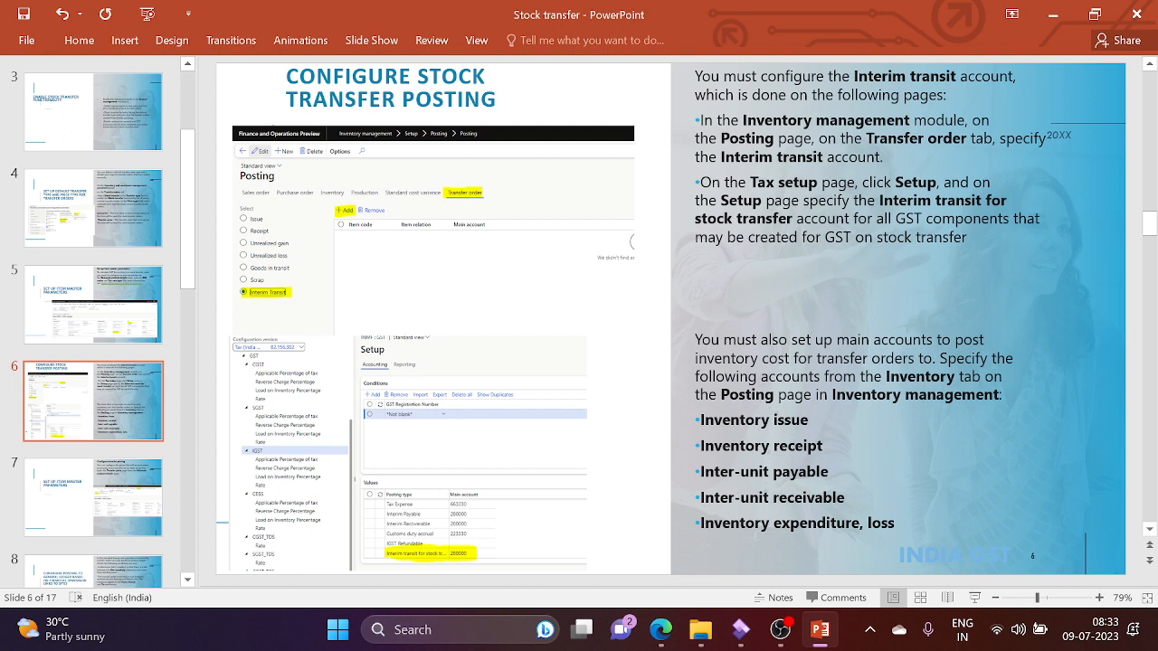
key("alt+Tab")
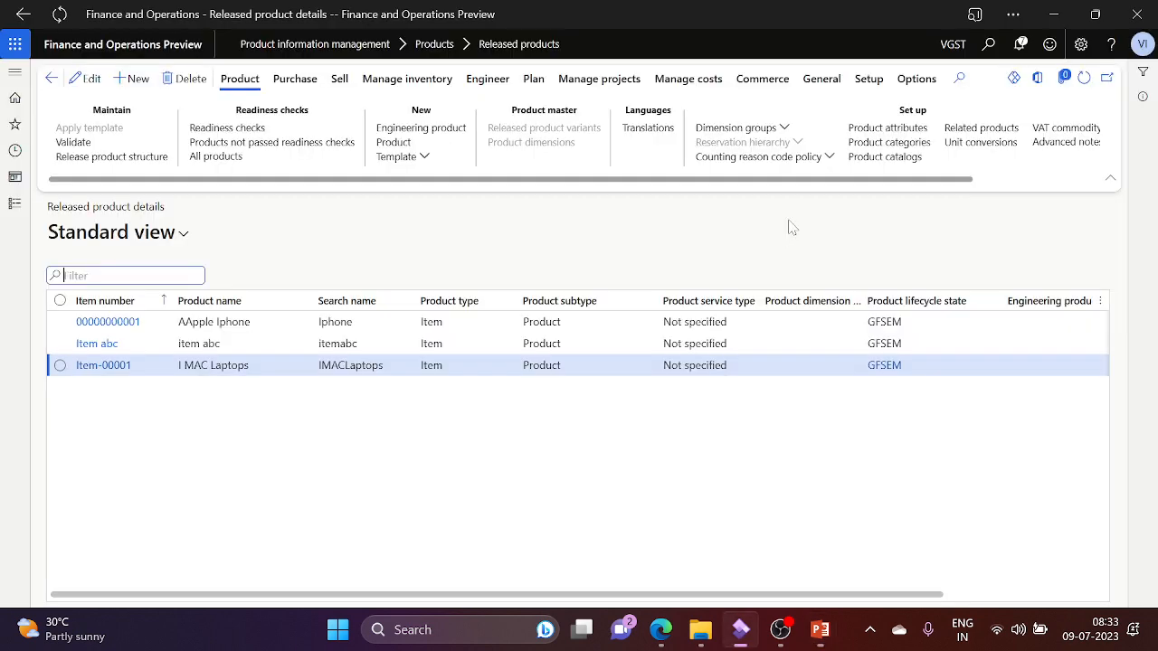
Step: Search the Inventory management menu for 'posting' and open Setup > Posting > Posting
left_click(18, 213)
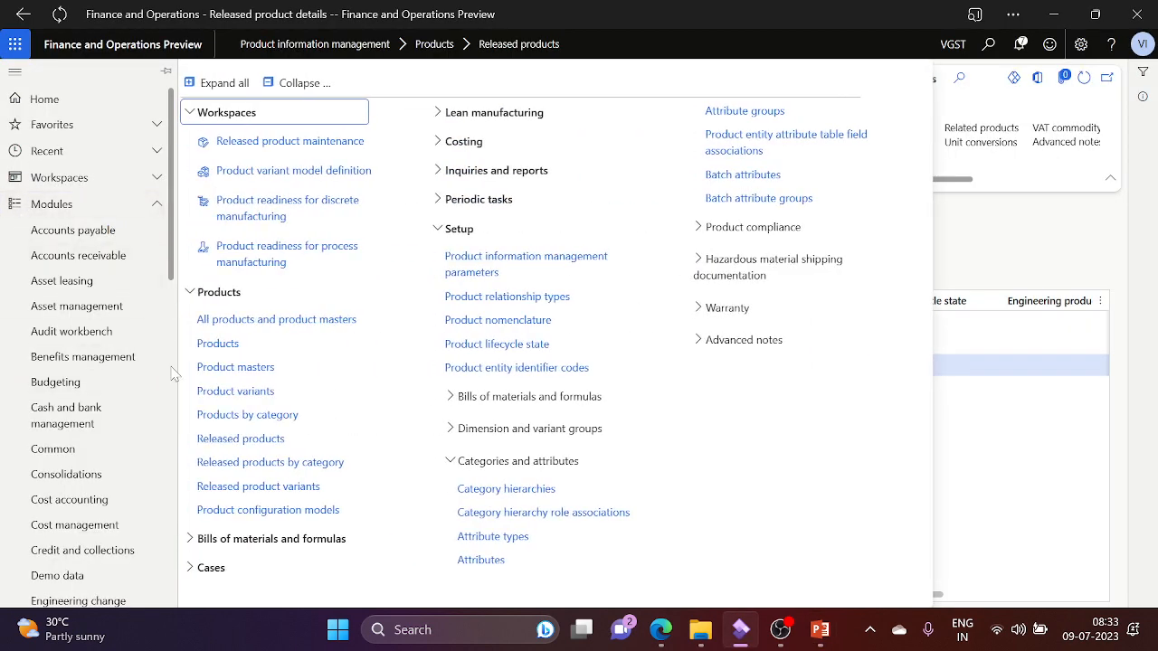
scroll(175, 376, "down", 5)
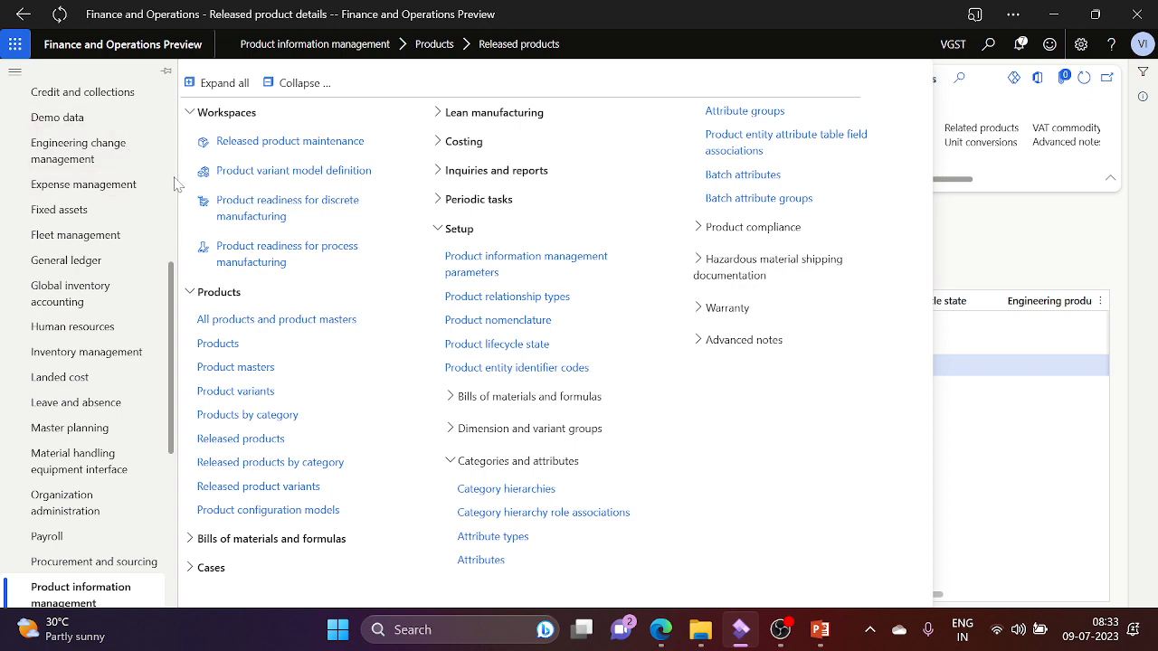
scroll(172, 185, "up", 5)
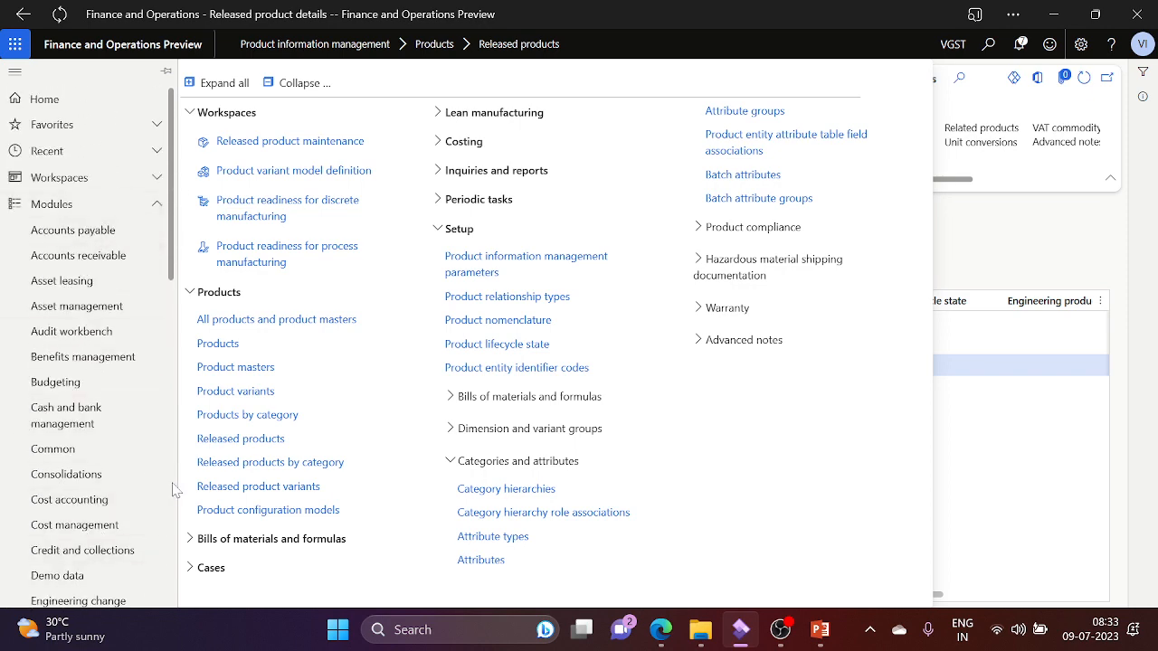
left_click_drag(173, 214, 198, 345)
left_click(102, 475)
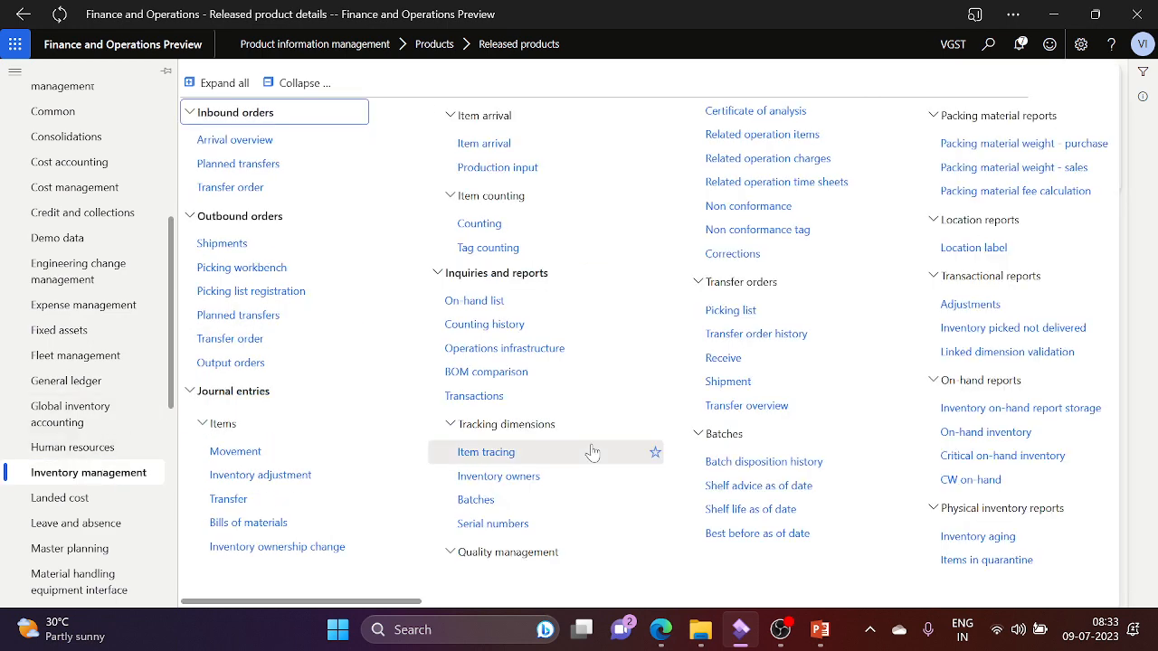
key("ctrl+f")
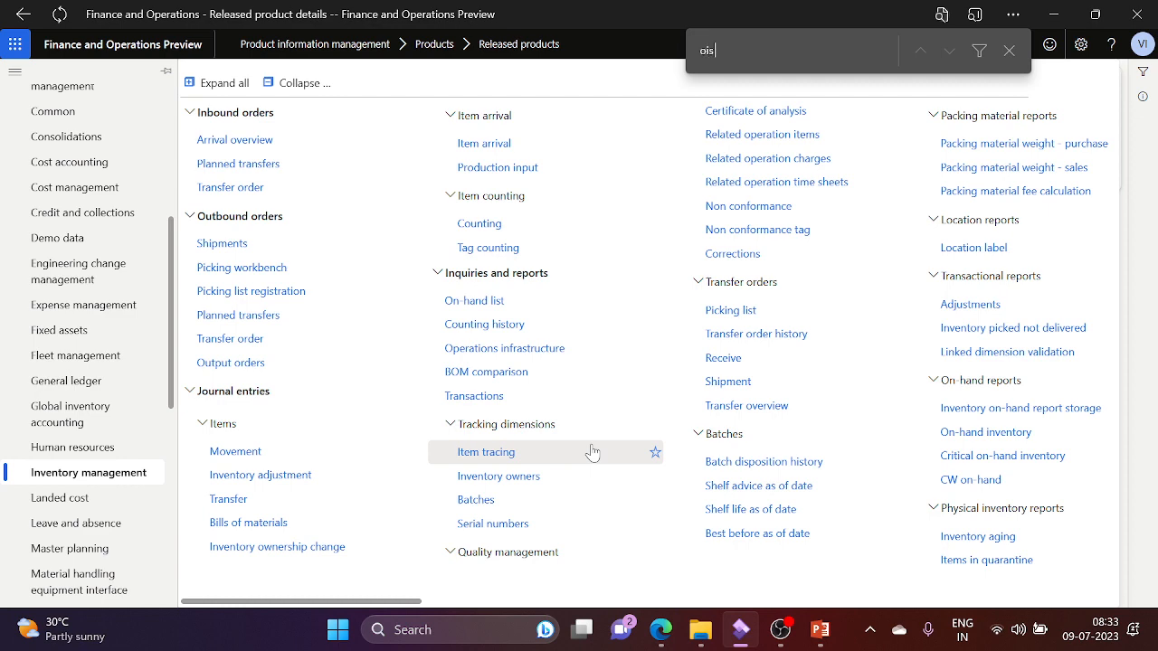
key("BackSpace")
type("posting")
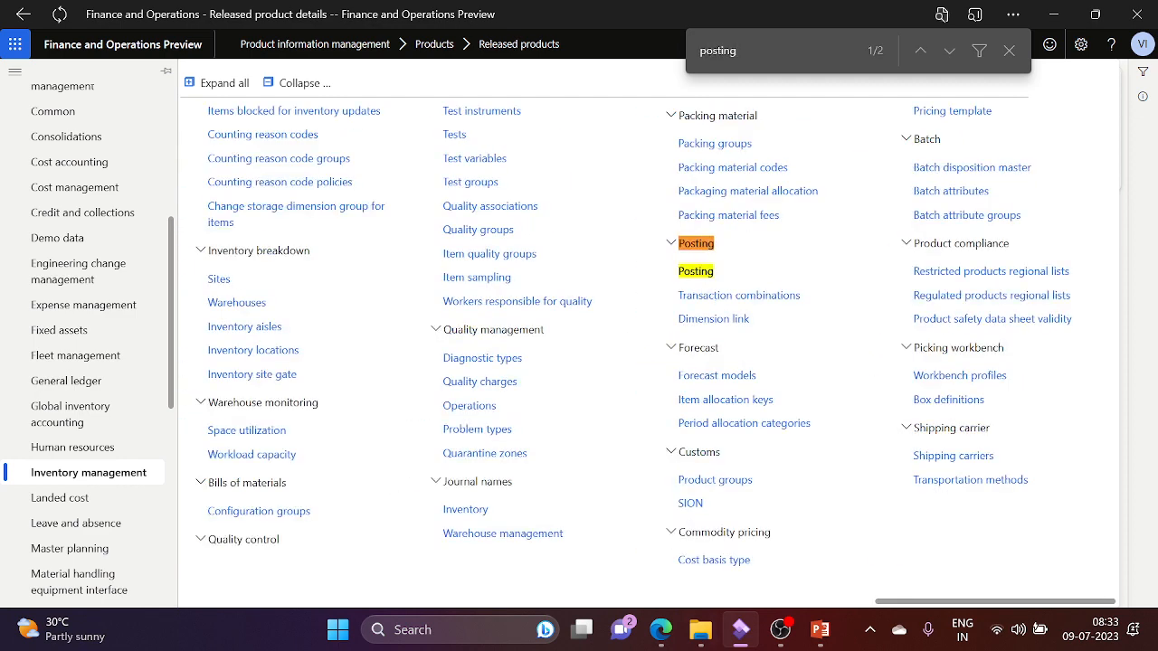
left_click(710, 272)
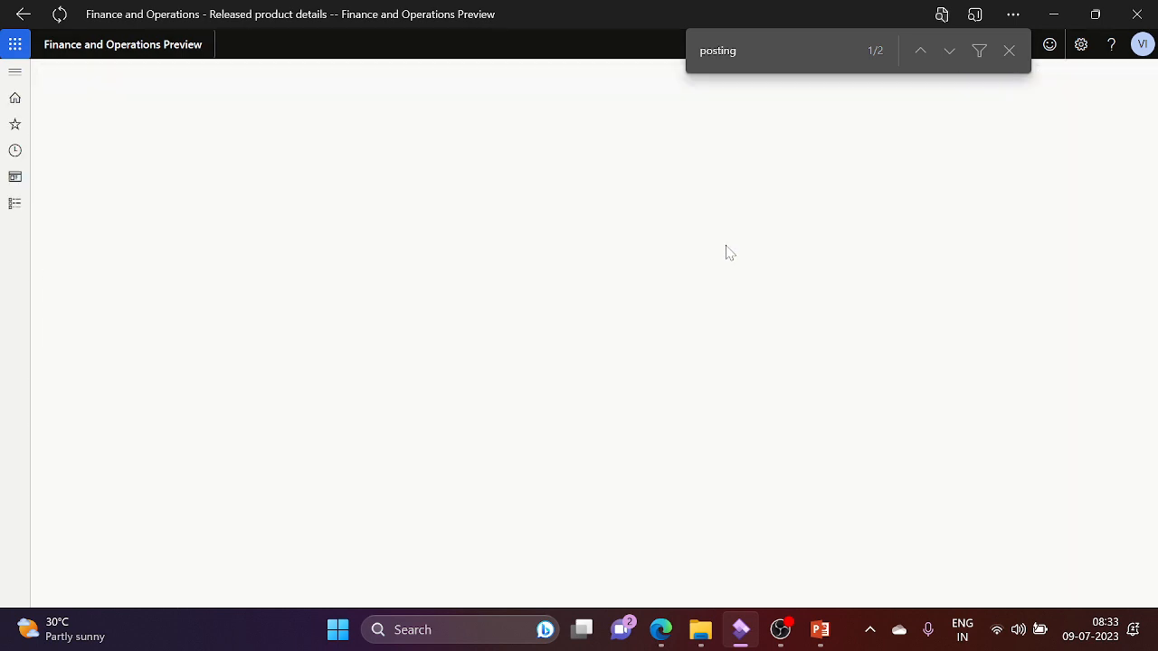
Step: Add a new Interim Transit posting line on the Transfer order tab
left_click(1008, 49)
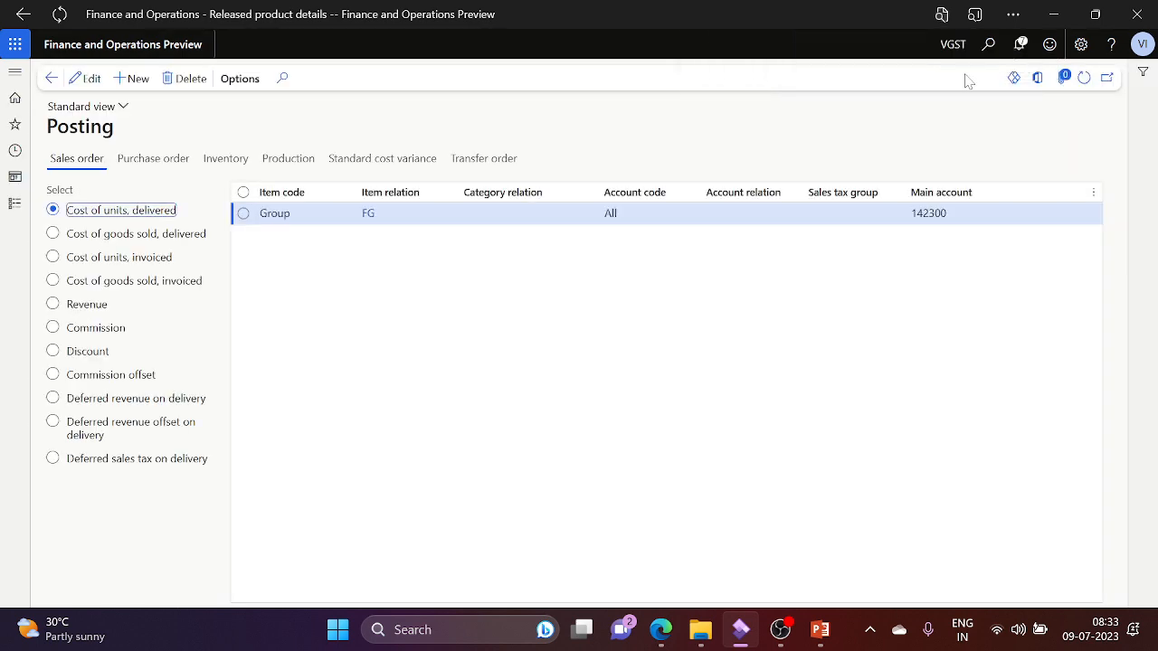
left_click(481, 161)
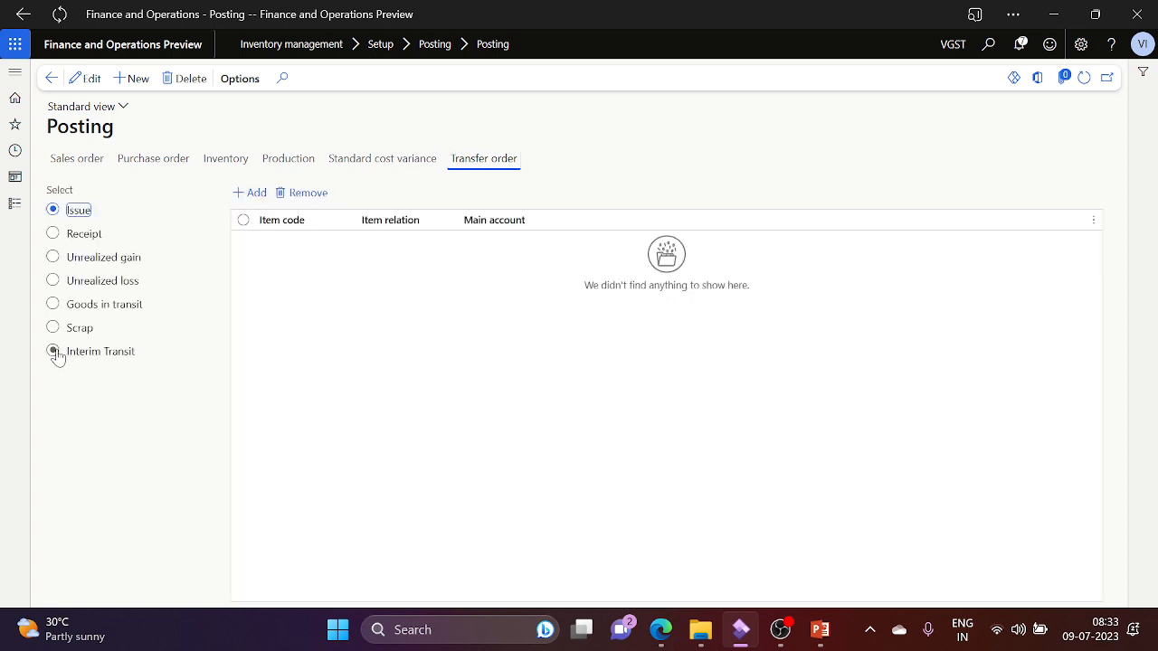
left_click(53, 354)
left_click(249, 194)
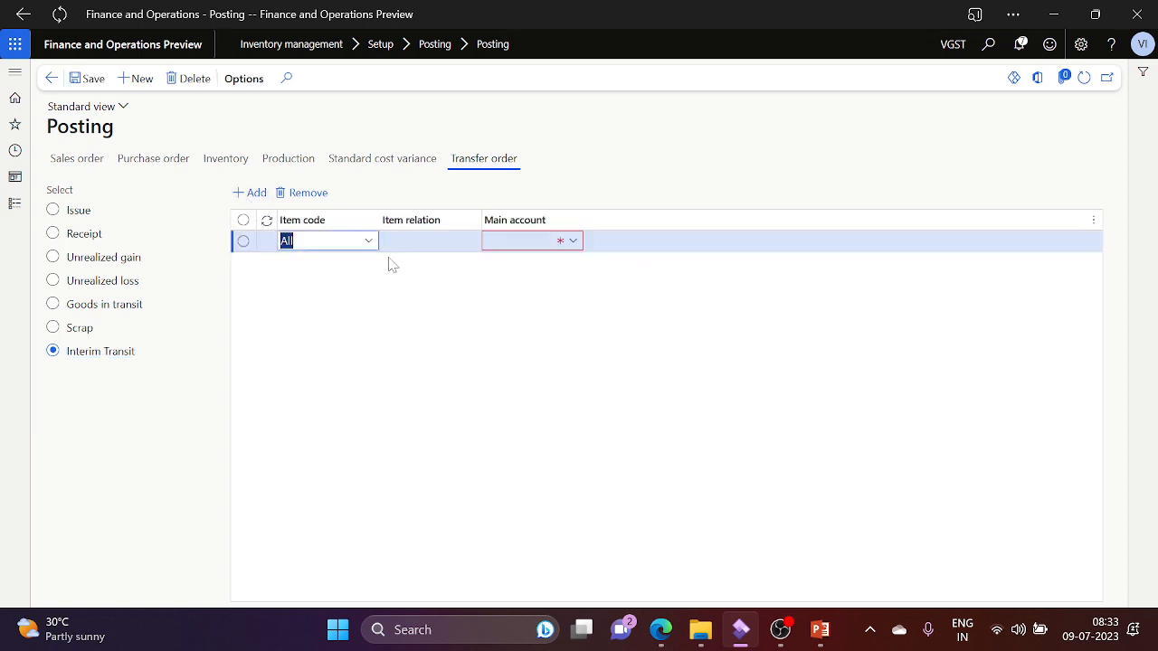
Step: View the Main account field's chart of accounts details, then close them
left_click(573, 242)
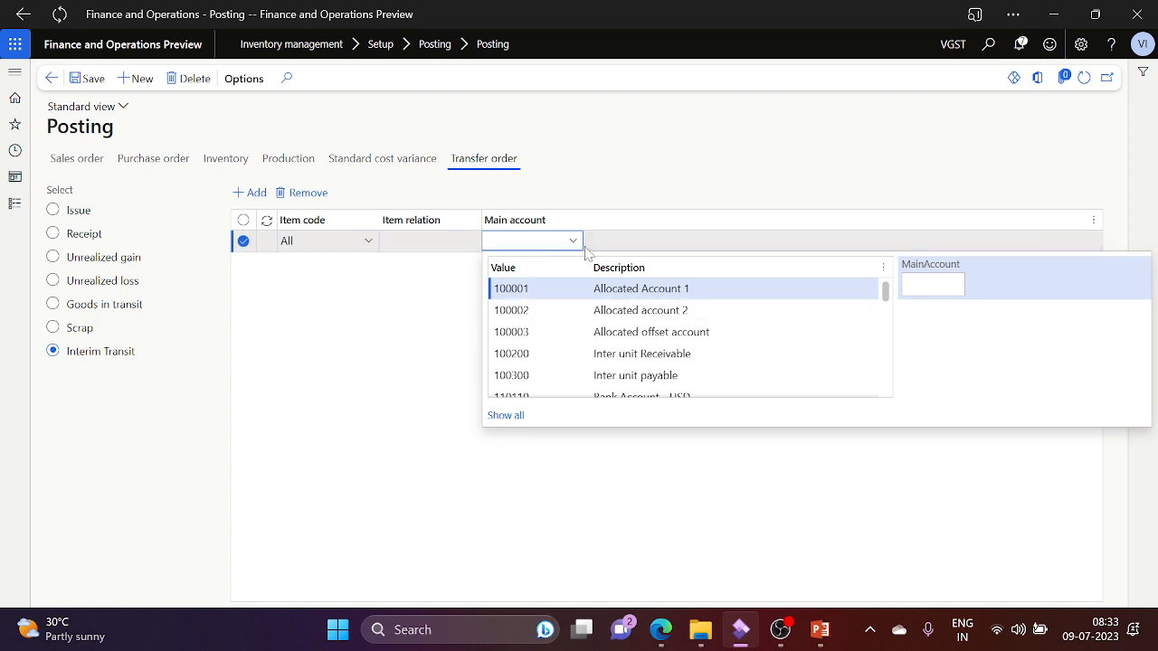
right_click(577, 249)
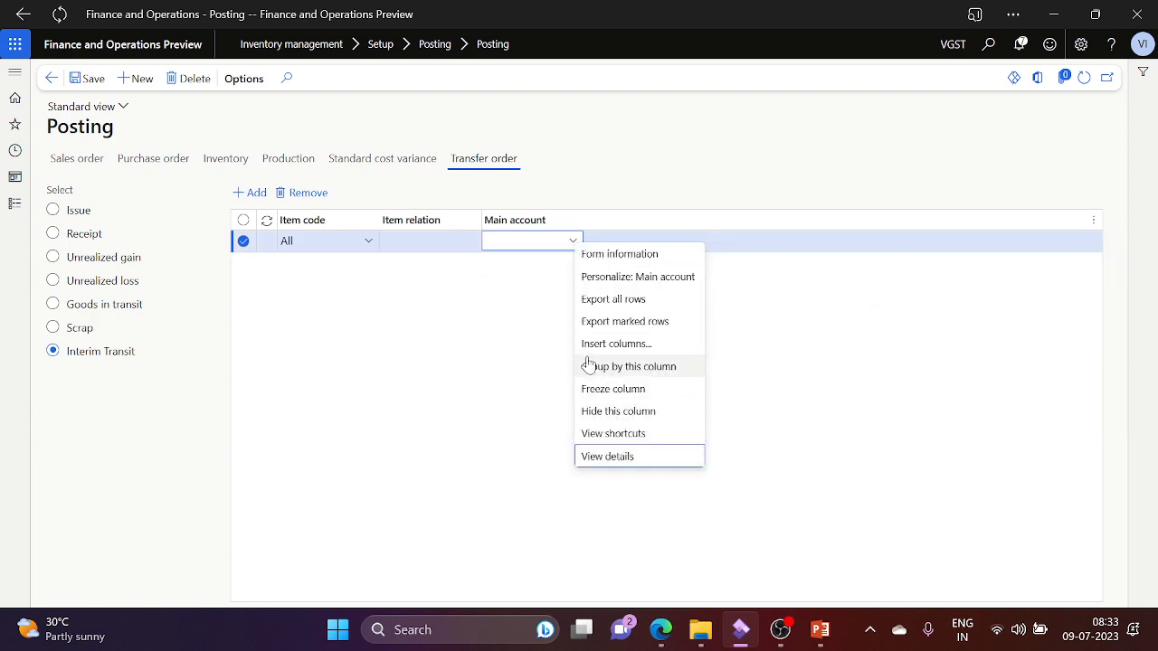
left_click(633, 458)
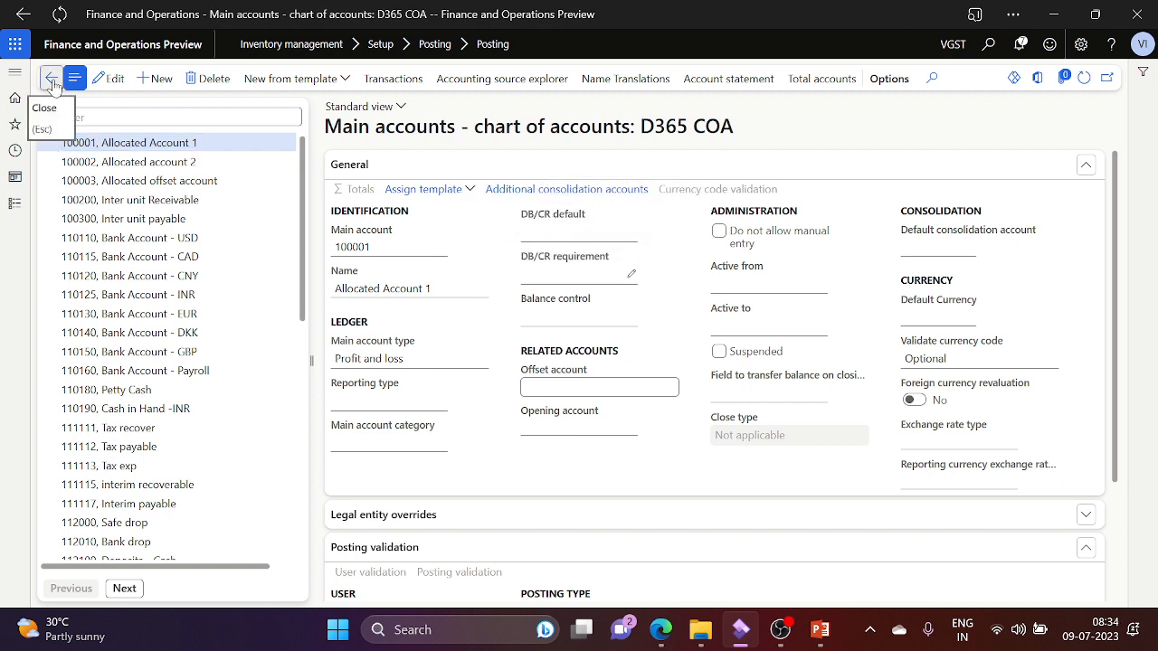
left_click(52, 82)
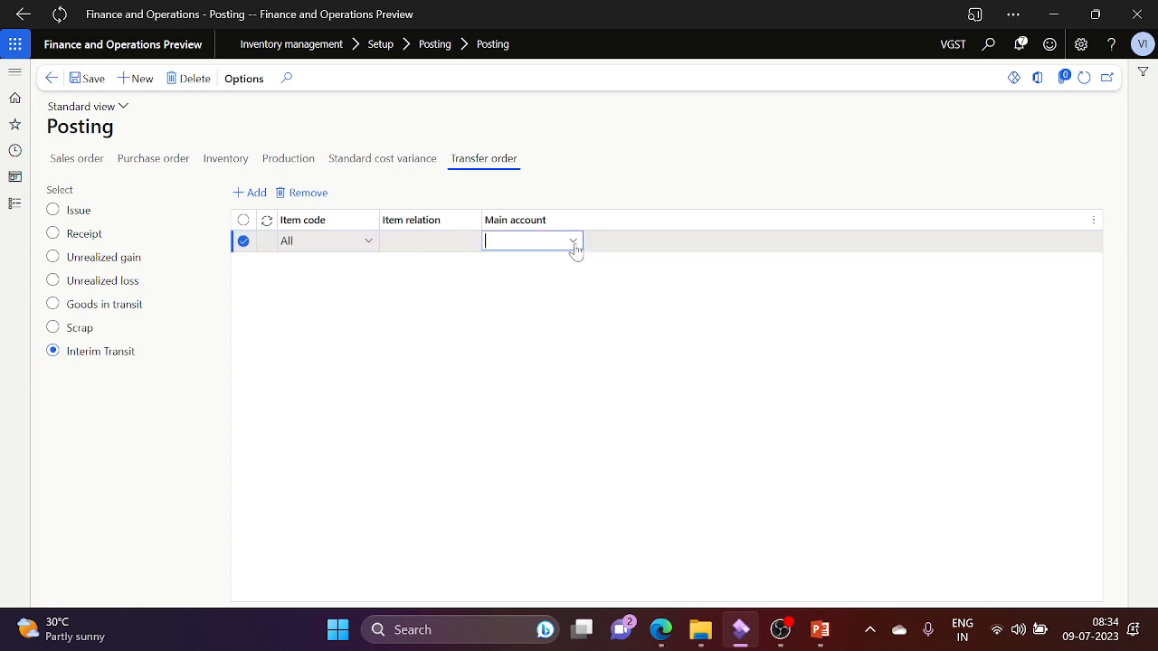
Step: Filter main accounts by 'inter', choose 140200 Interim Transit Account, save, and close Posting
left_click(574, 248)
type("inte")
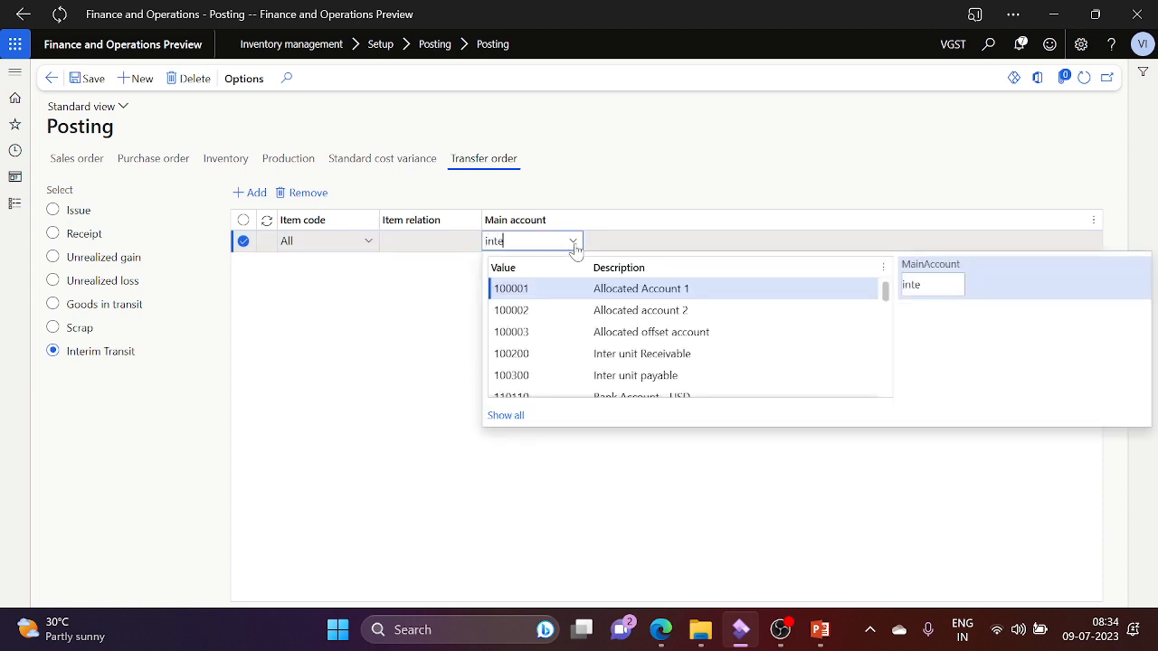
type("rm")
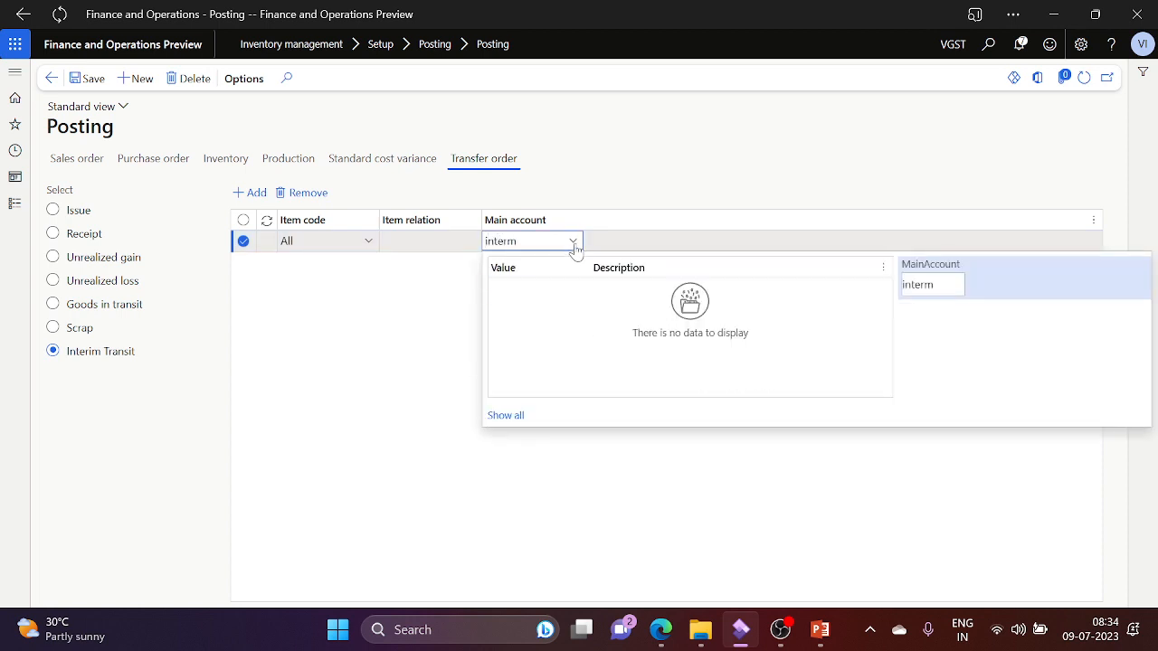
key("BackSpace")
key("BackSpace")
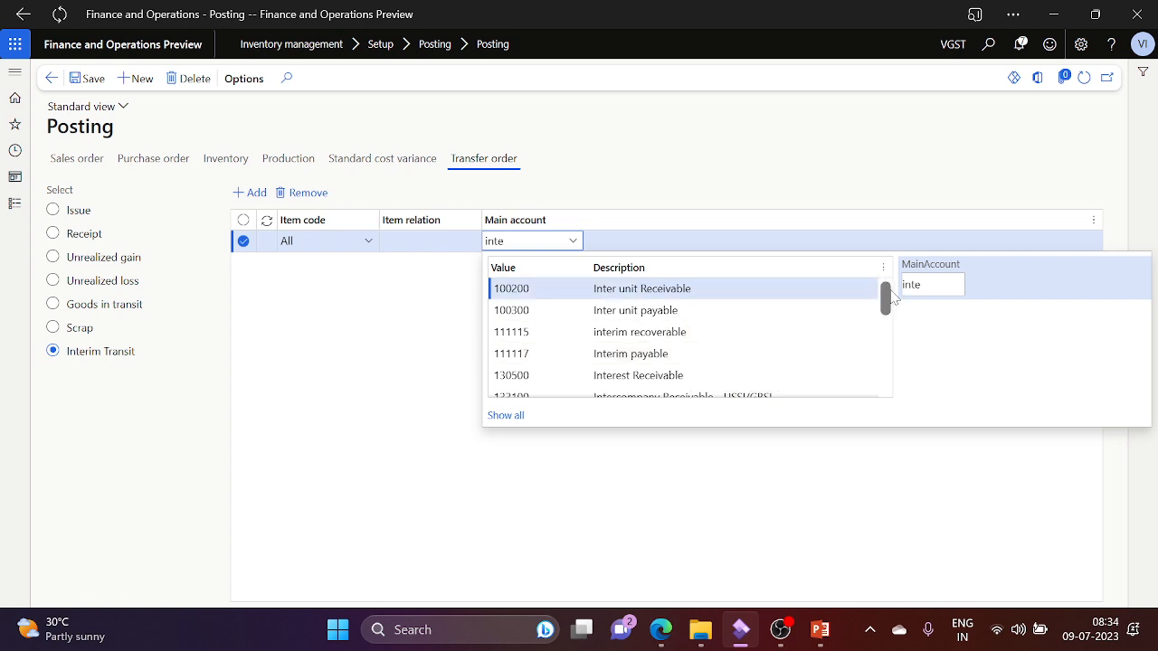
left_click_drag(892, 298, 886, 343)
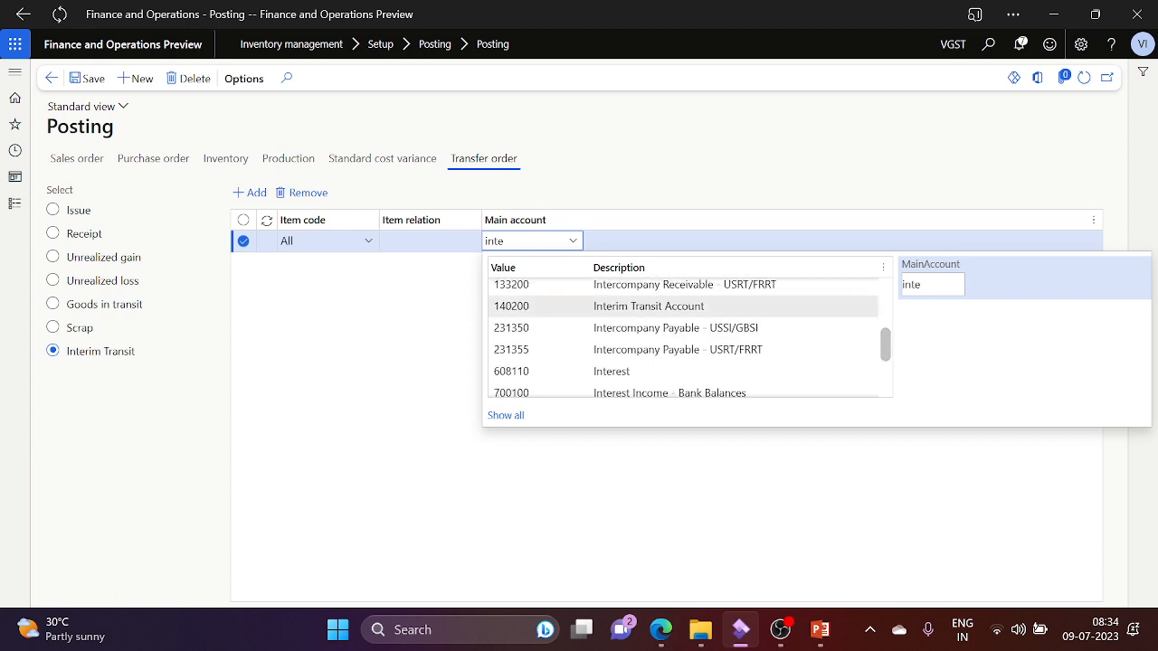
left_click(757, 310)
left_click(407, 331)
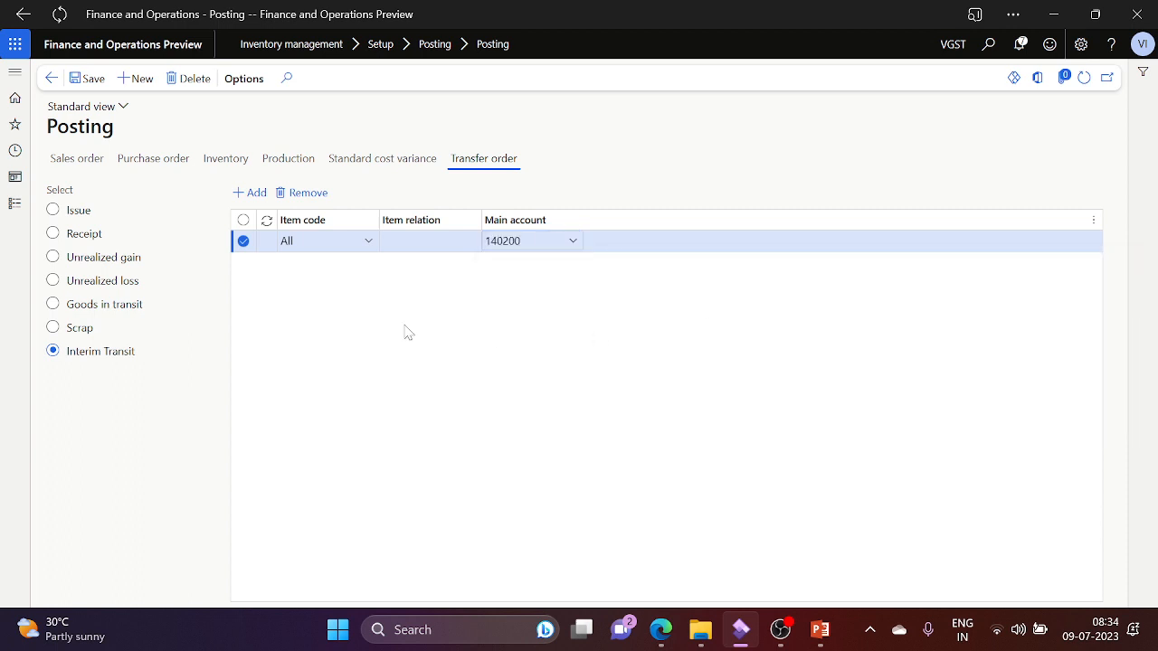
left_click(72, 78)
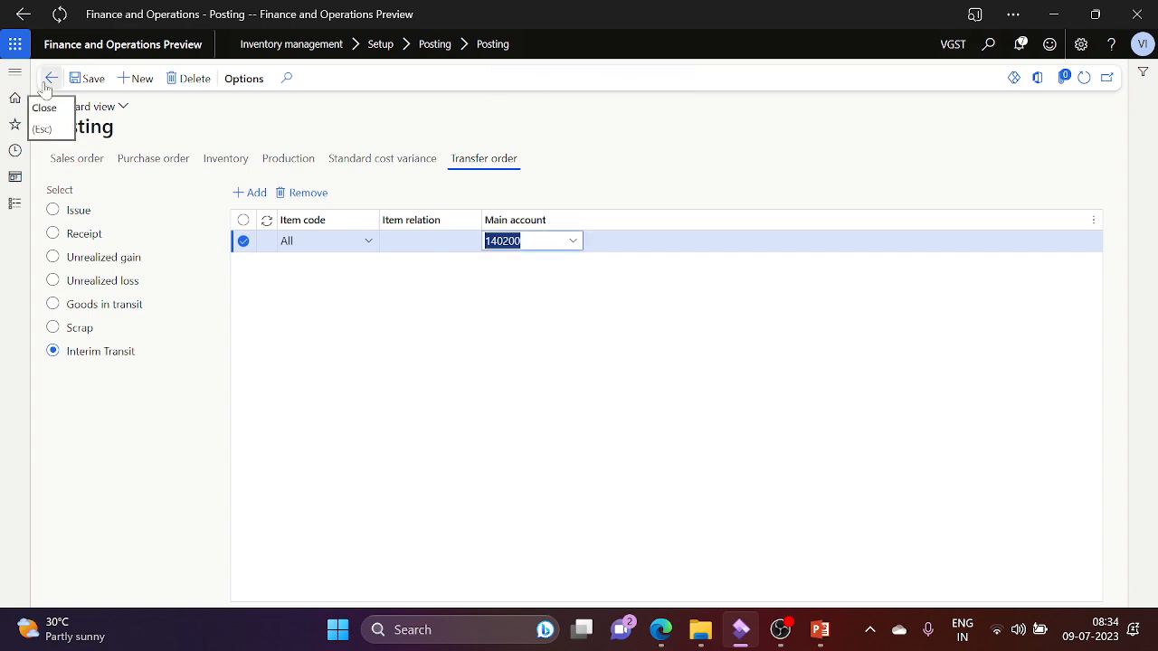
left_click(47, 81)
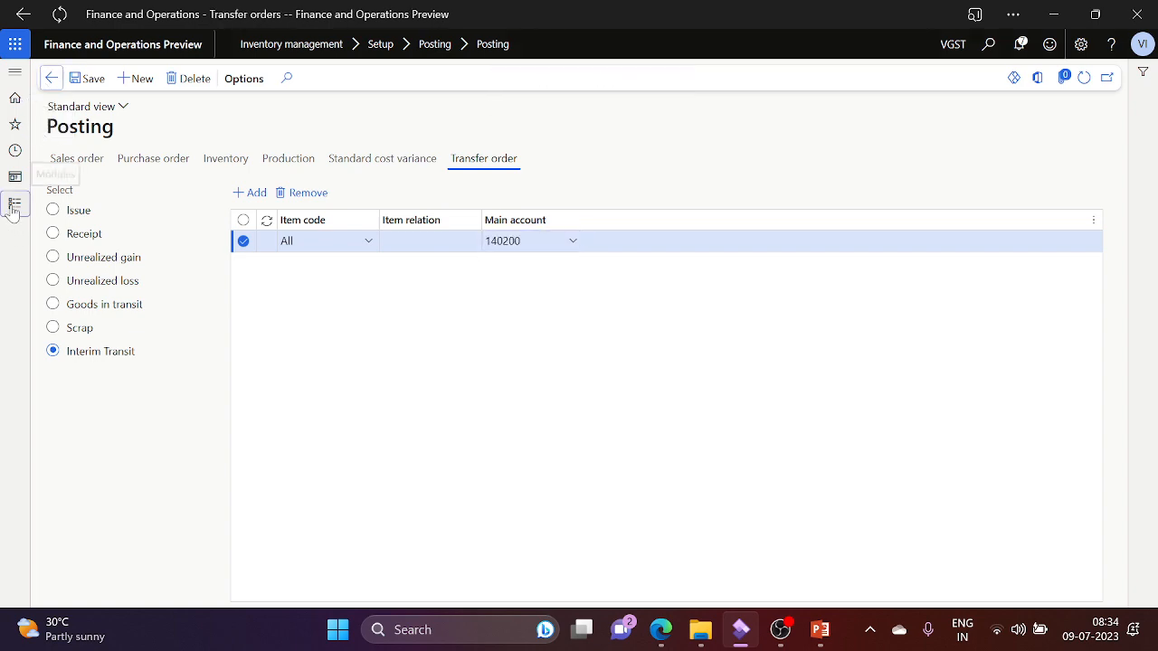
Step: Go to Tax setup from the Modules list, select VGST, and open its GST component Setup page
left_click(13, 206)
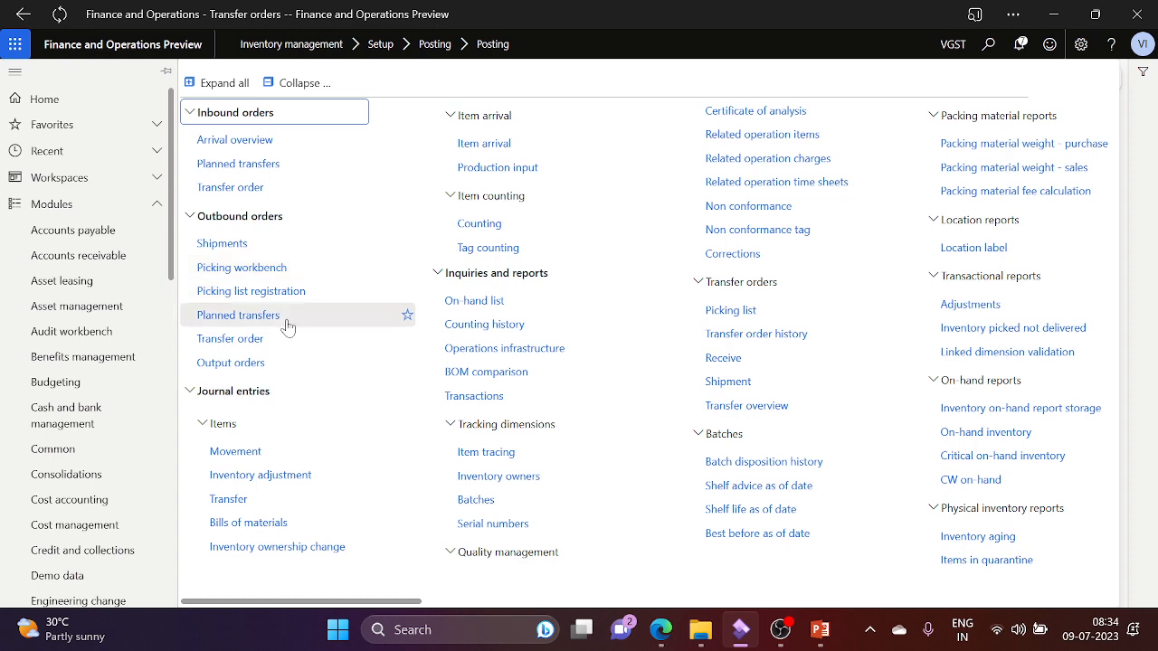
scroll(175, 331, "down", 5)
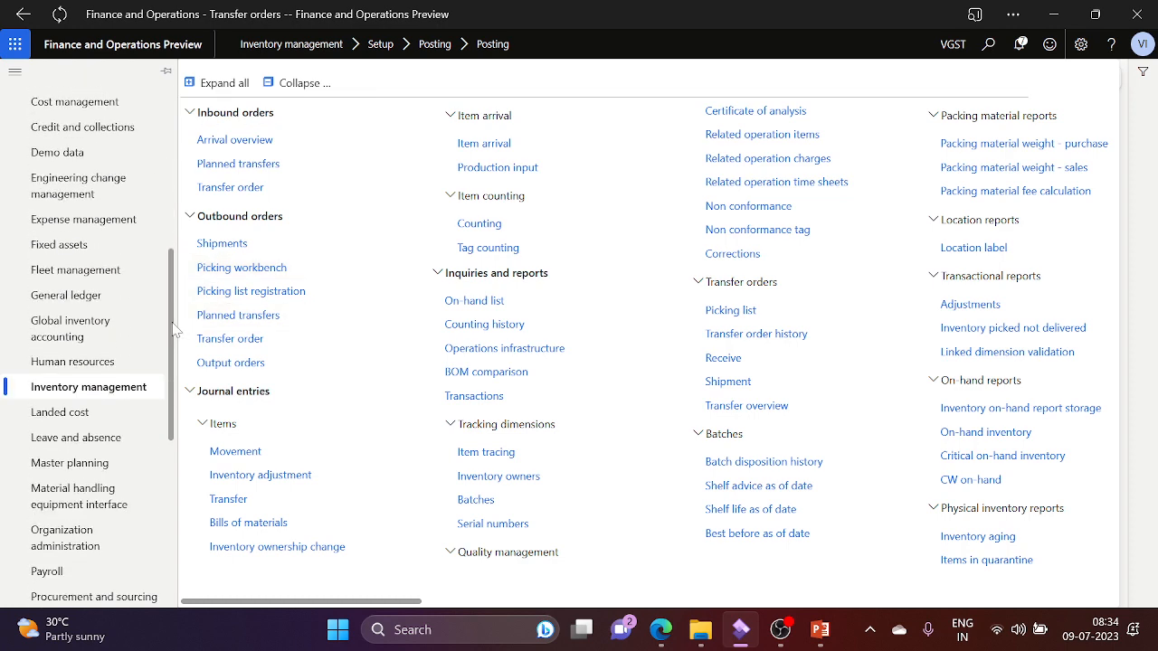
scroll(108, 494, "down", 5)
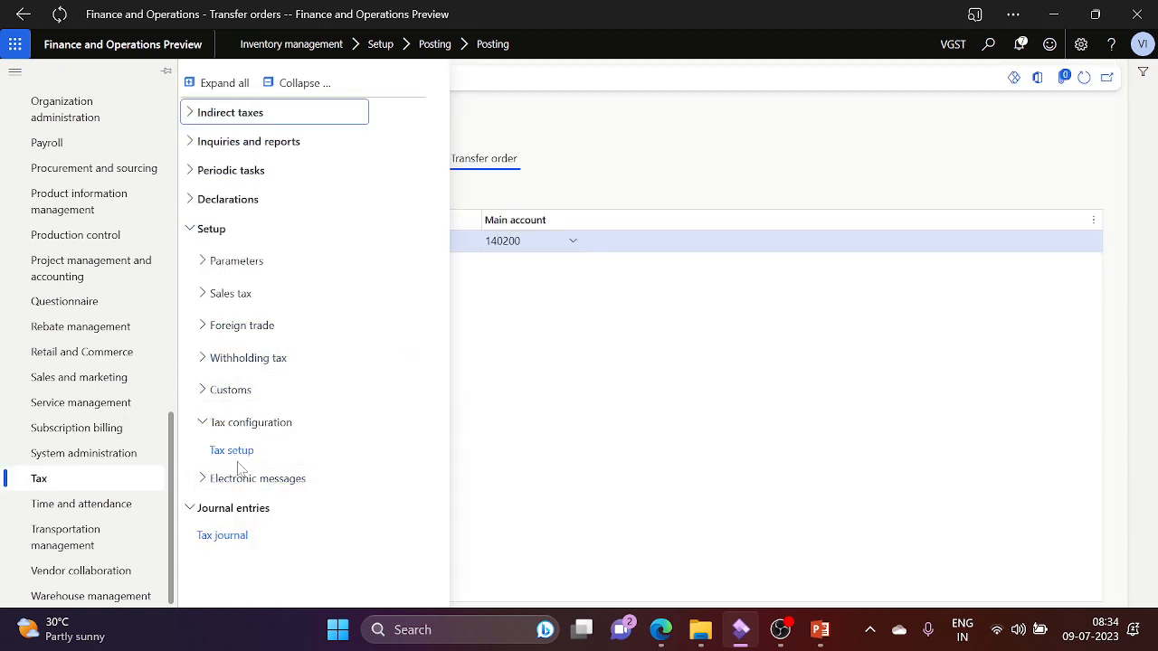
left_click(421, 382)
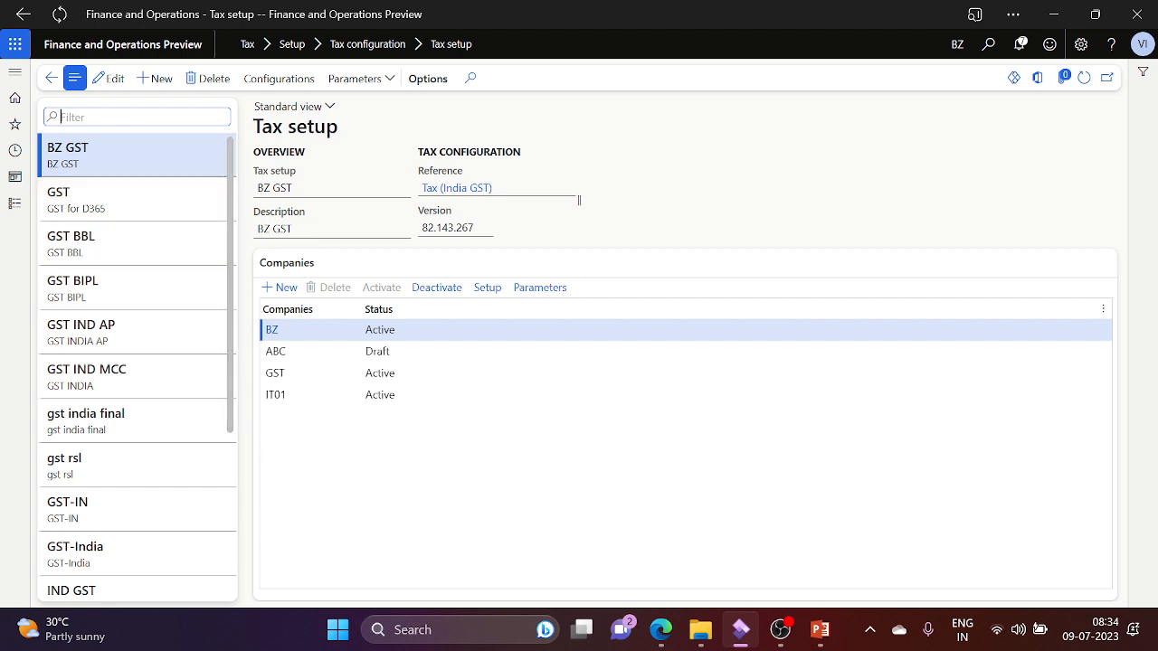
scroll(232, 471, "down", 3)
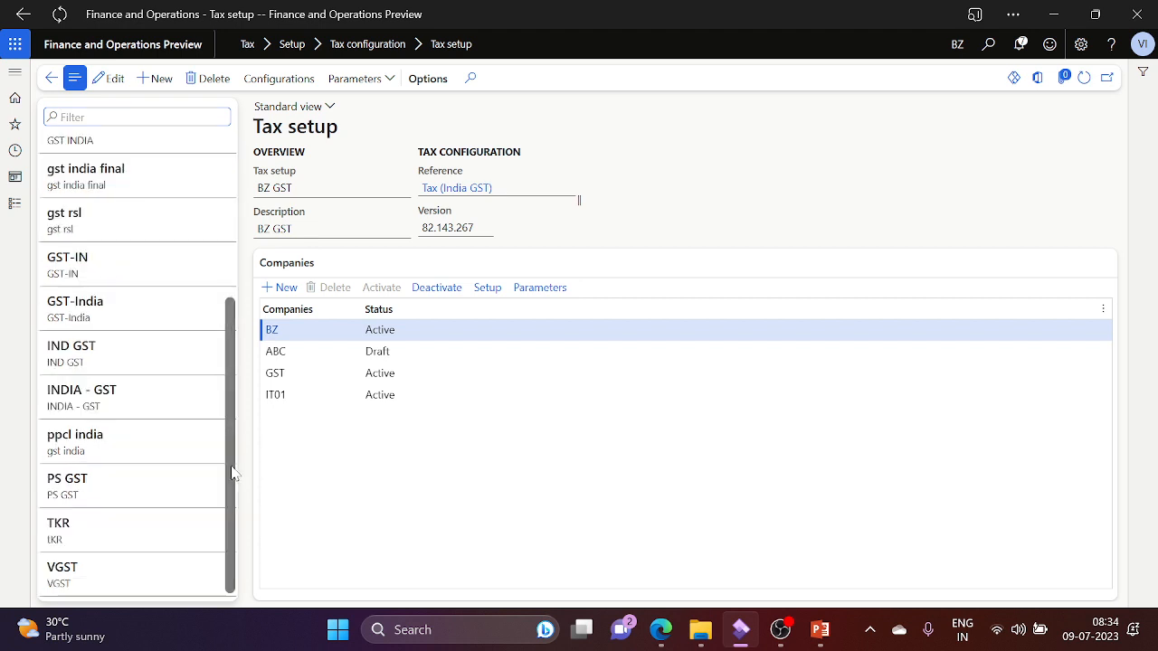
left_click(136, 570)
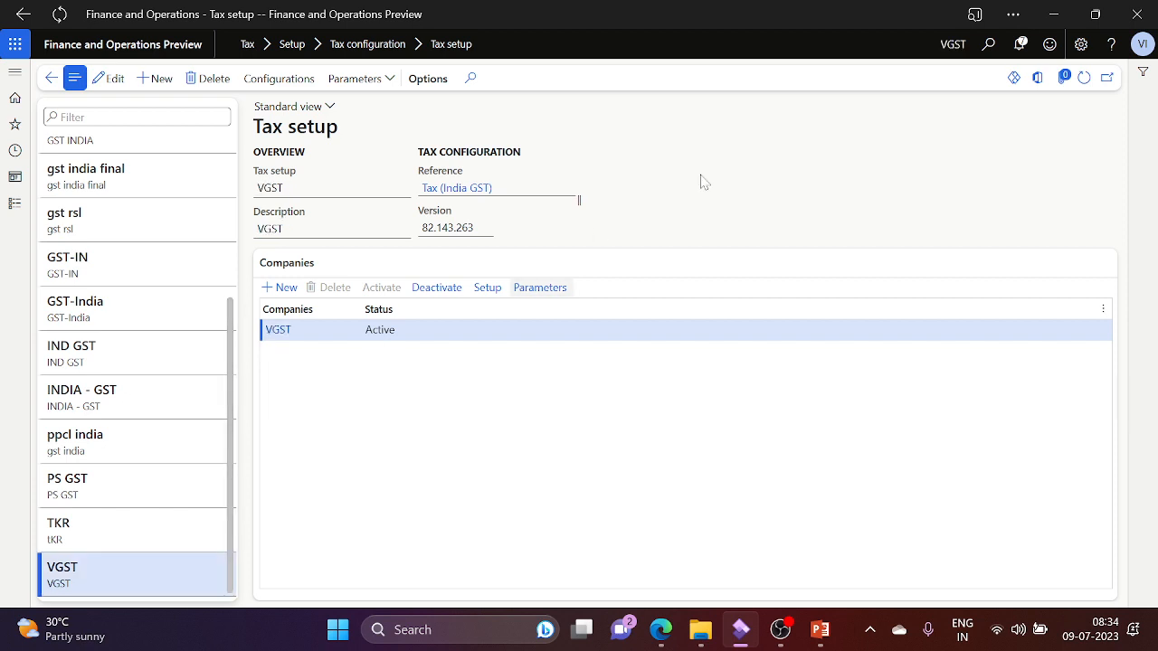
left_click(488, 291)
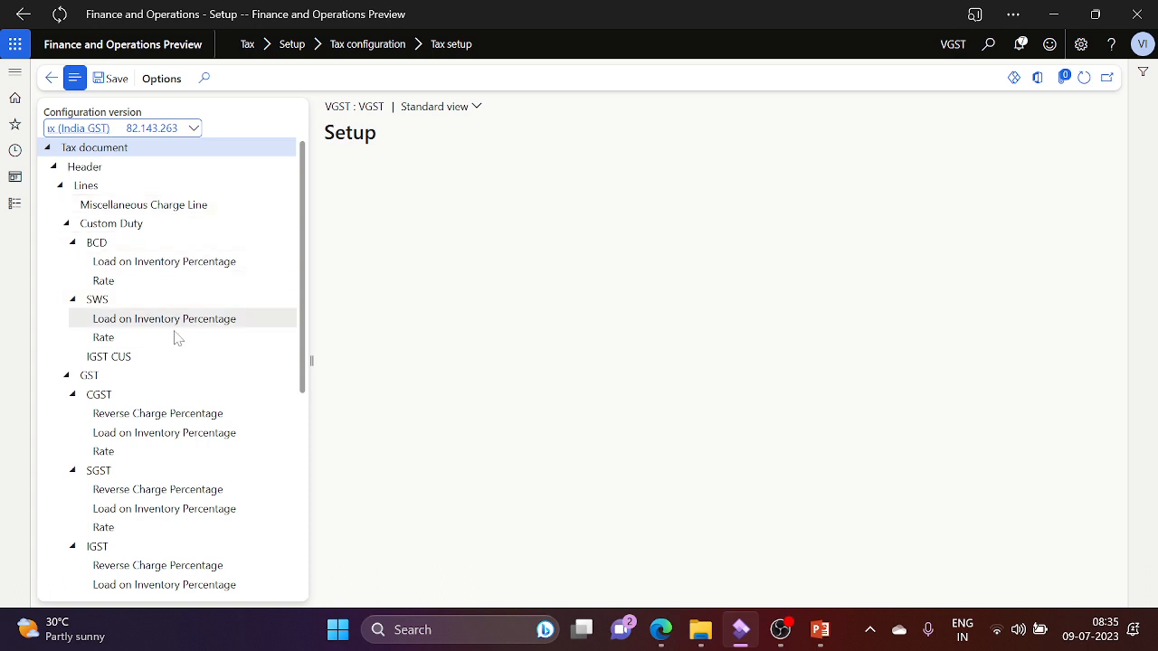
Step: Load VGST's CGST posting types and main accounts, and compare them with the stock transfer slide
left_click(402, 324)
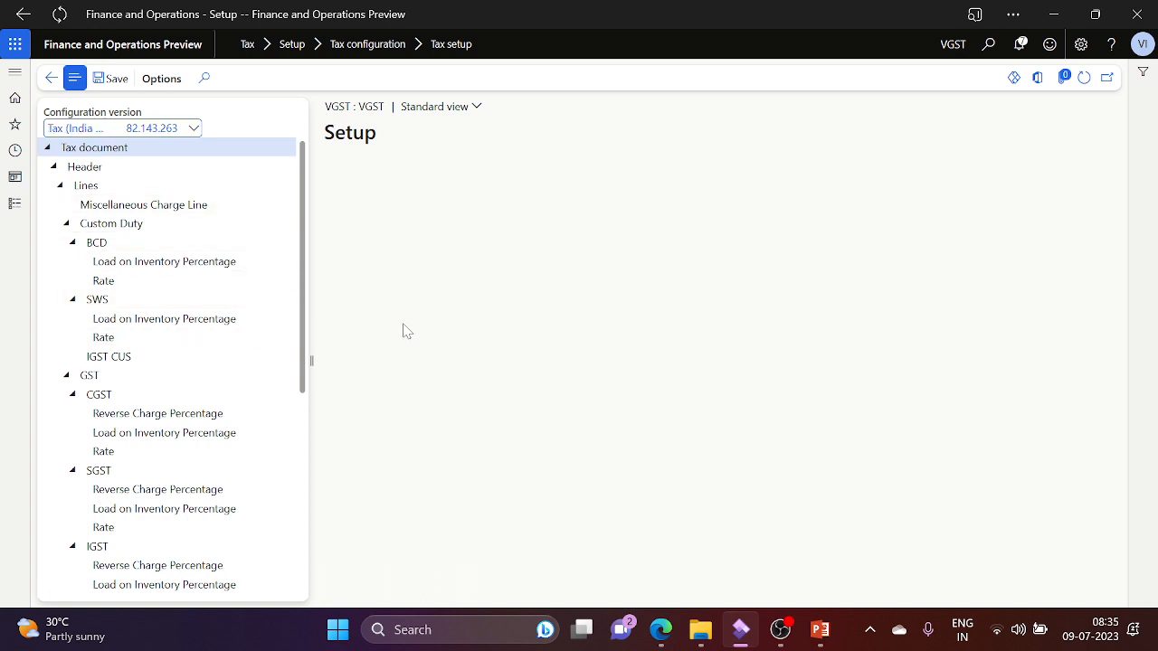
left_click(101, 394)
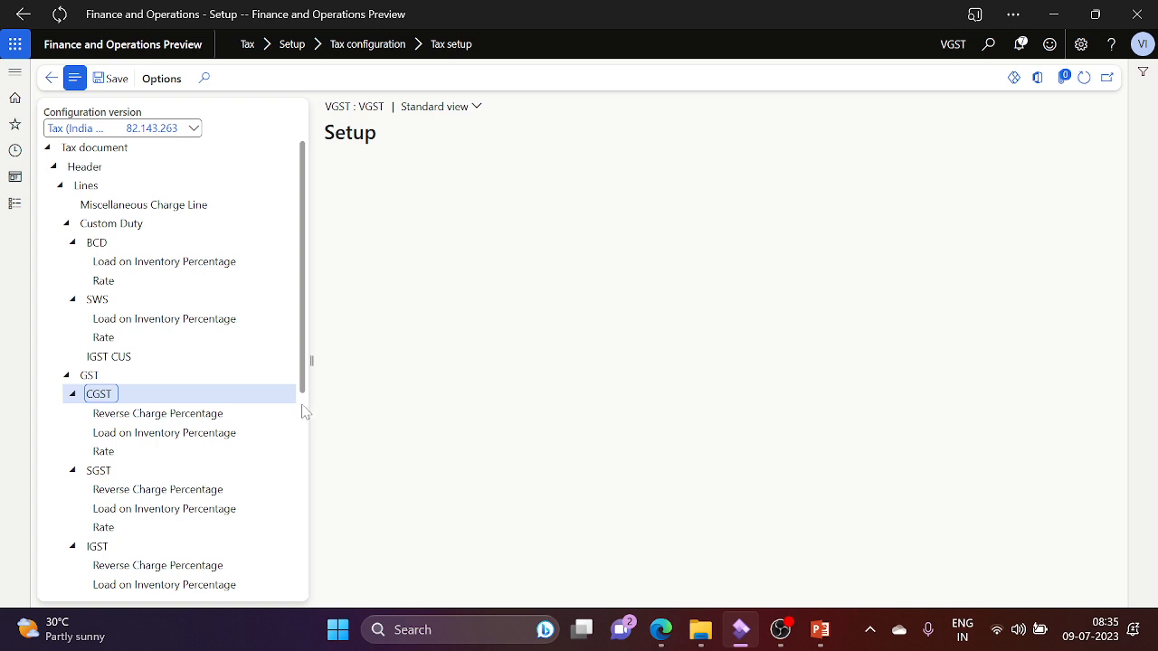
scroll(304, 412, "down", 5)
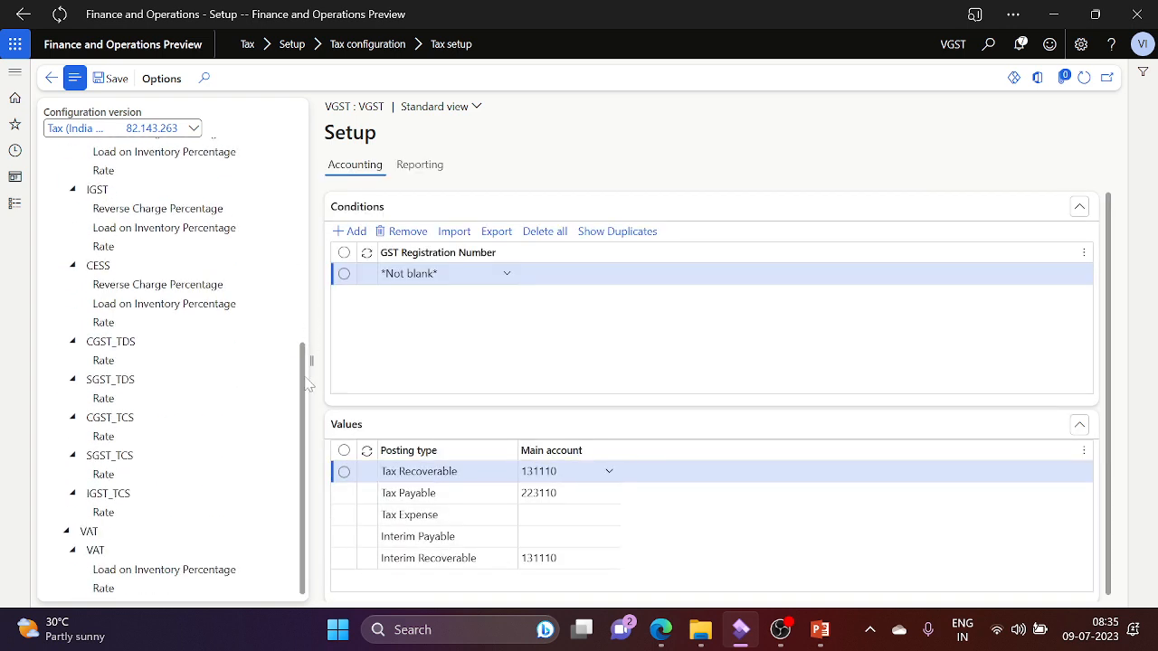
left_click_drag(302, 394, 308, 217)
key("alt+Tab")
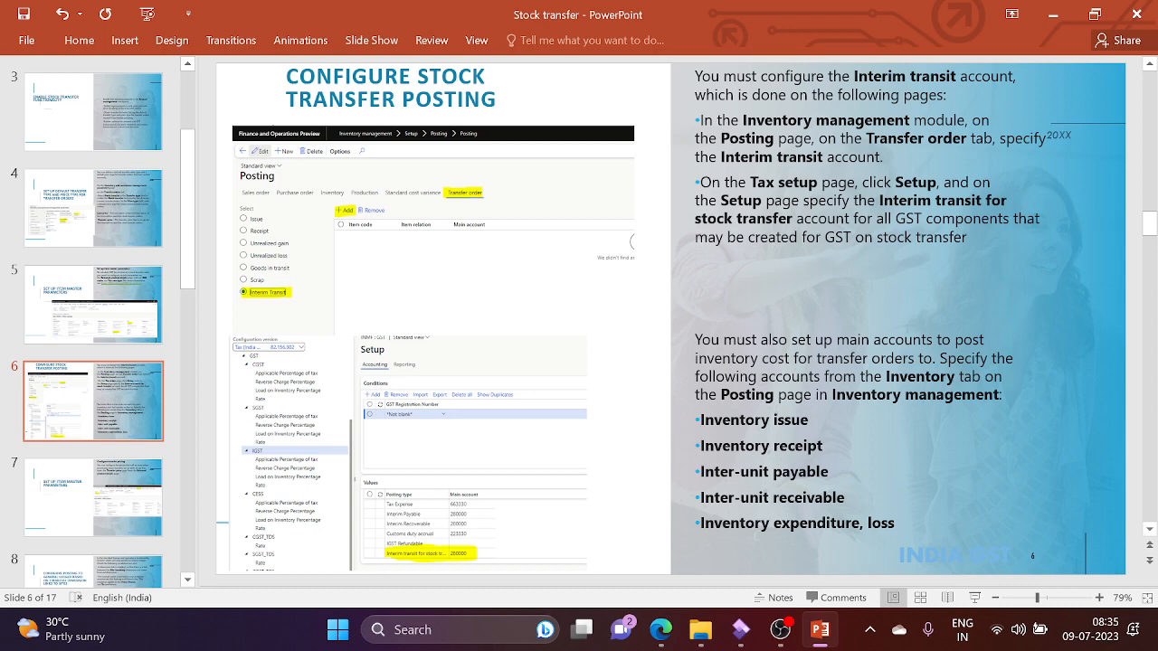
key("alt+Tab")
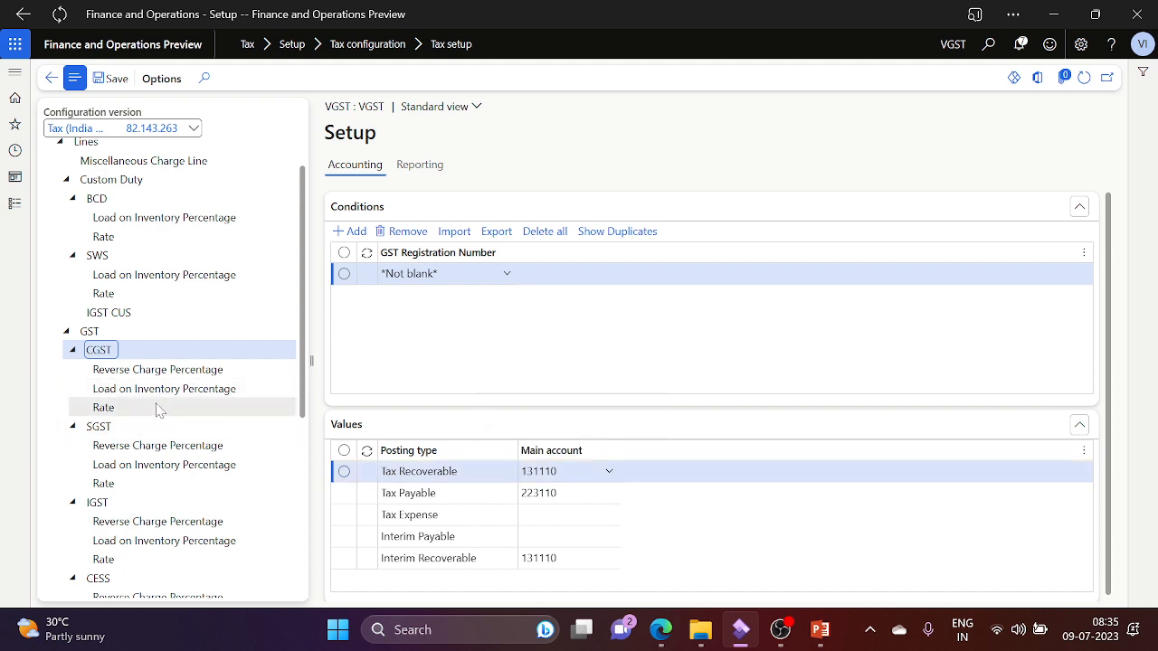
Step: Review the GST-level accounting setup for VGST, scrolling through its posting types
left_click(213, 335)
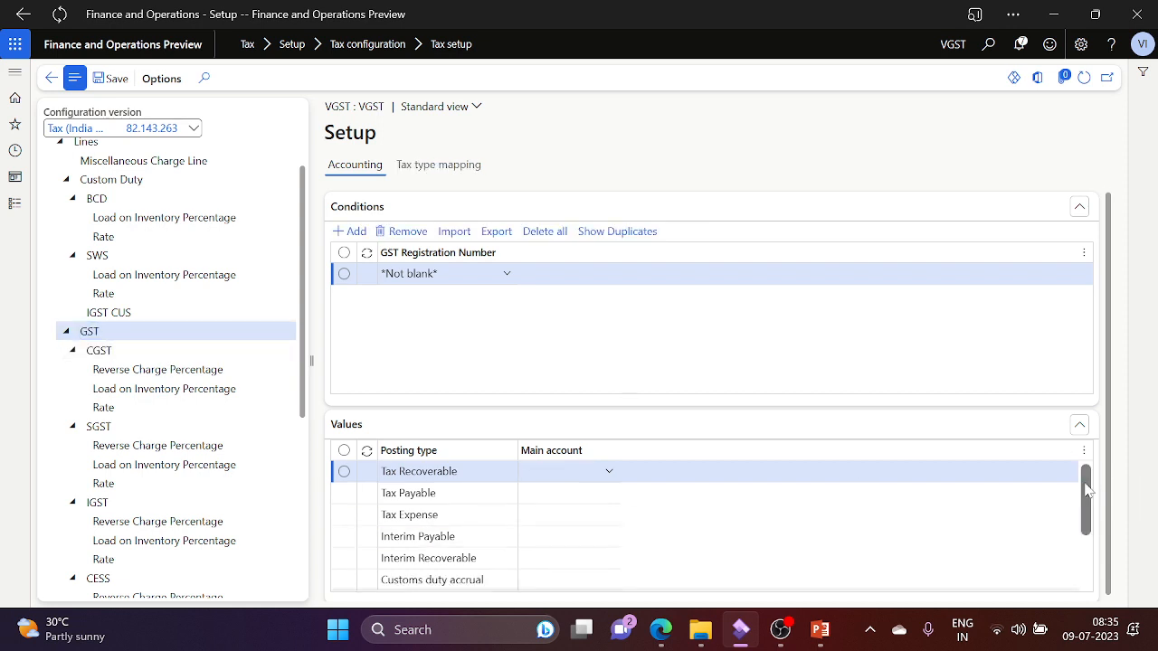
scroll(1088, 489, "down", 2)
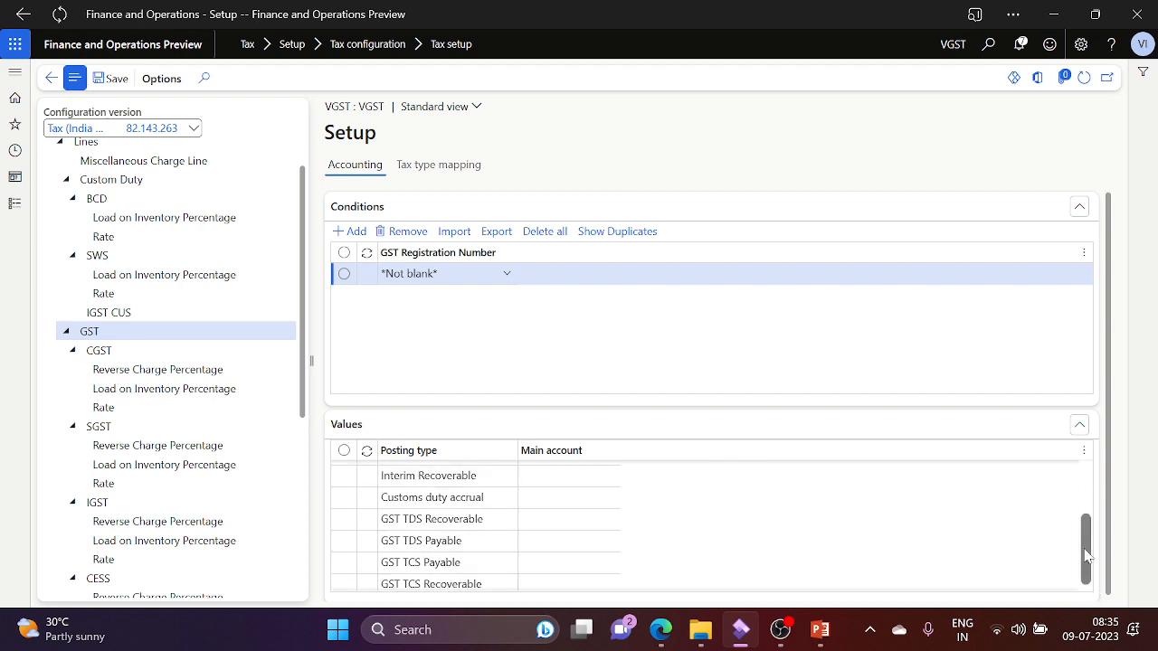
left_click_drag(1087, 556, 1096, 492)
scroll(1098, 490, "down", 1)
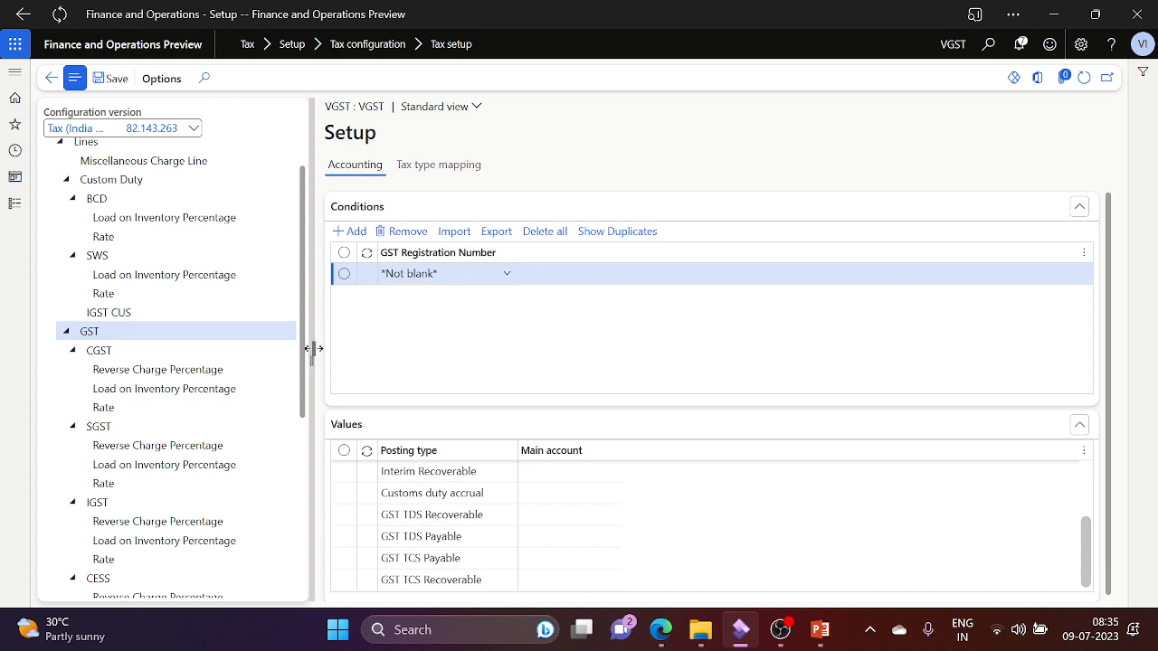
left_click_drag(308, 359, 302, 398)
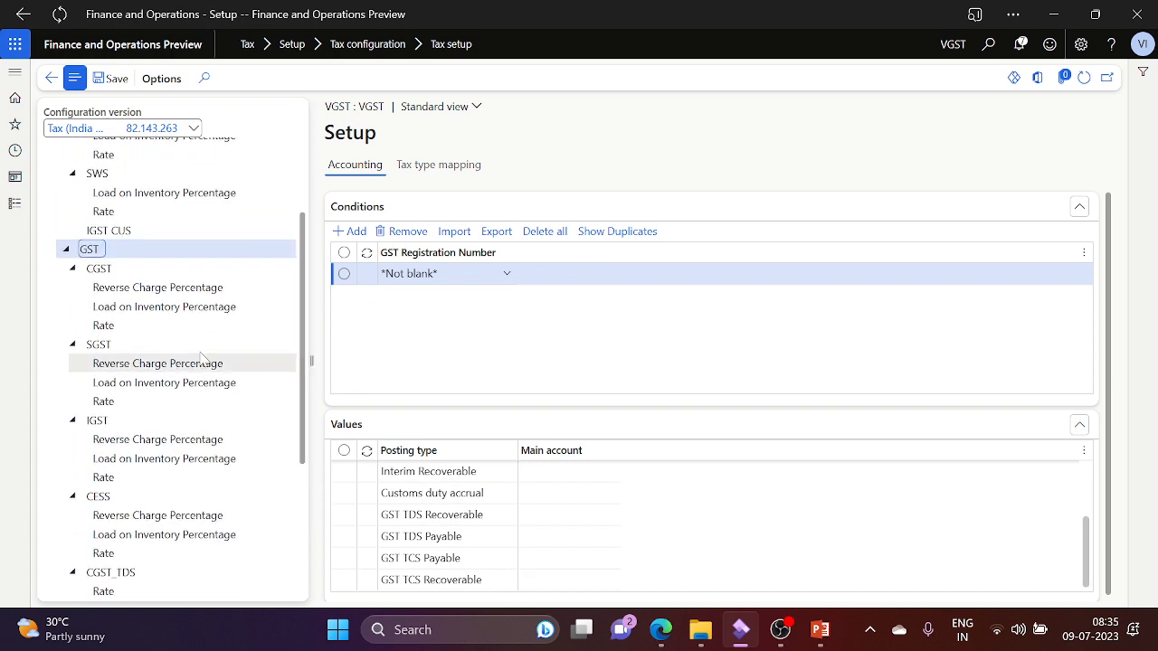
Step: Check SGST accounts, CGST Reverse Charge Percentage conditions, and CGST Rate lookups for HSN 04090000 and 04090001
left_click(128, 347)
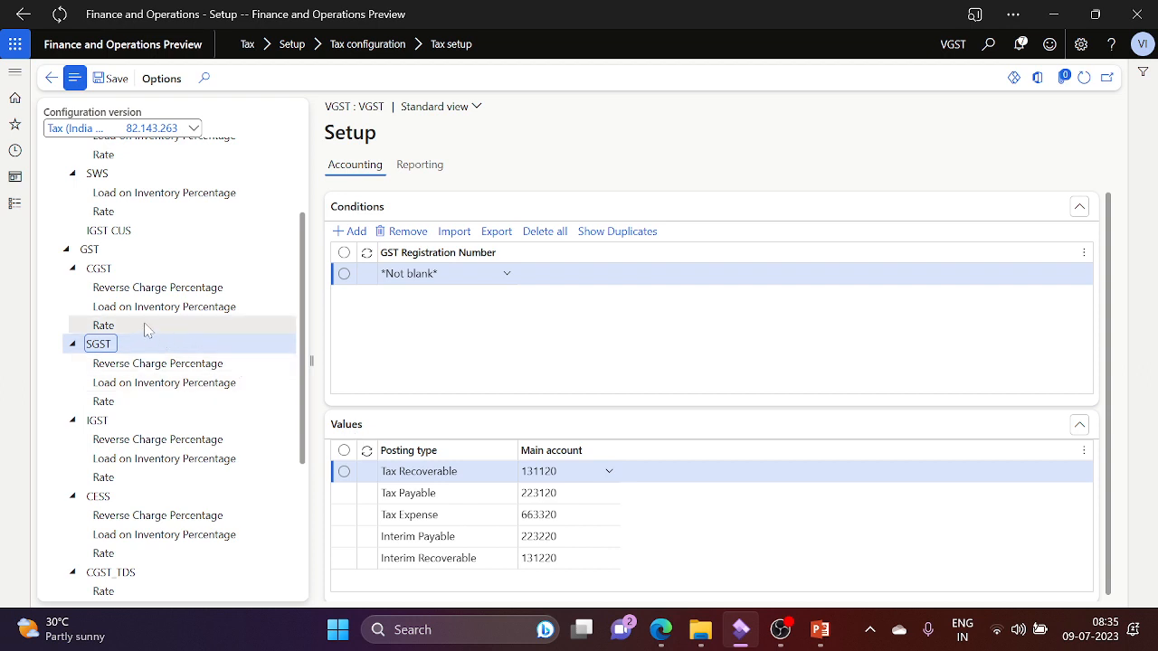
left_click(227, 287)
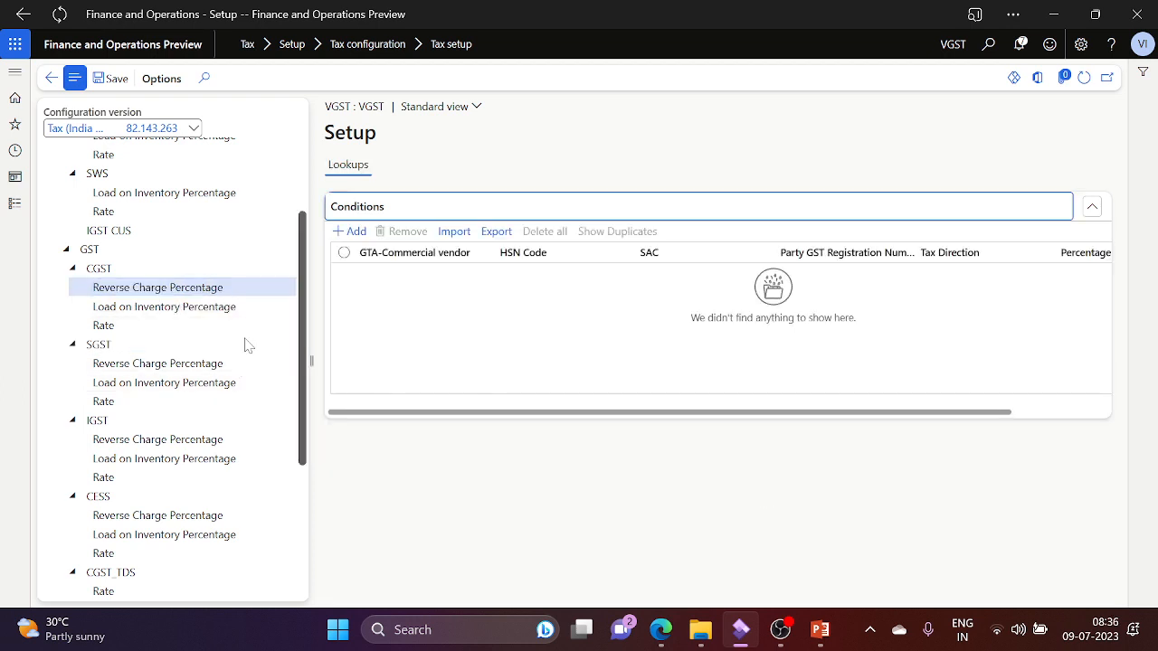
left_click(155, 272)
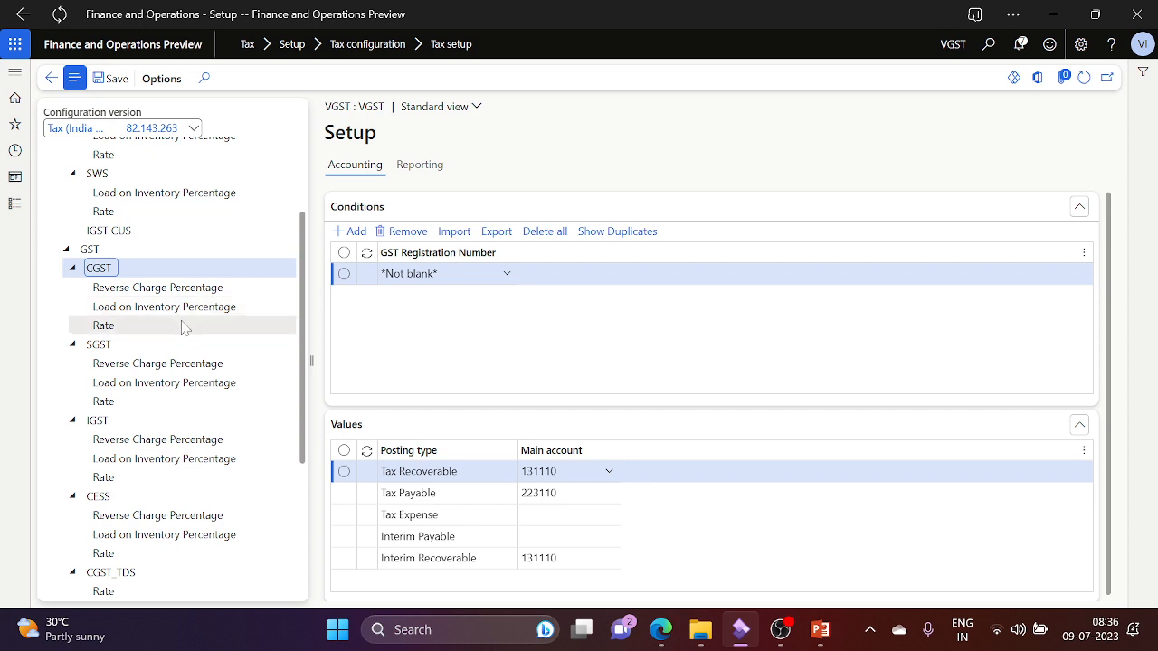
left_click(184, 327)
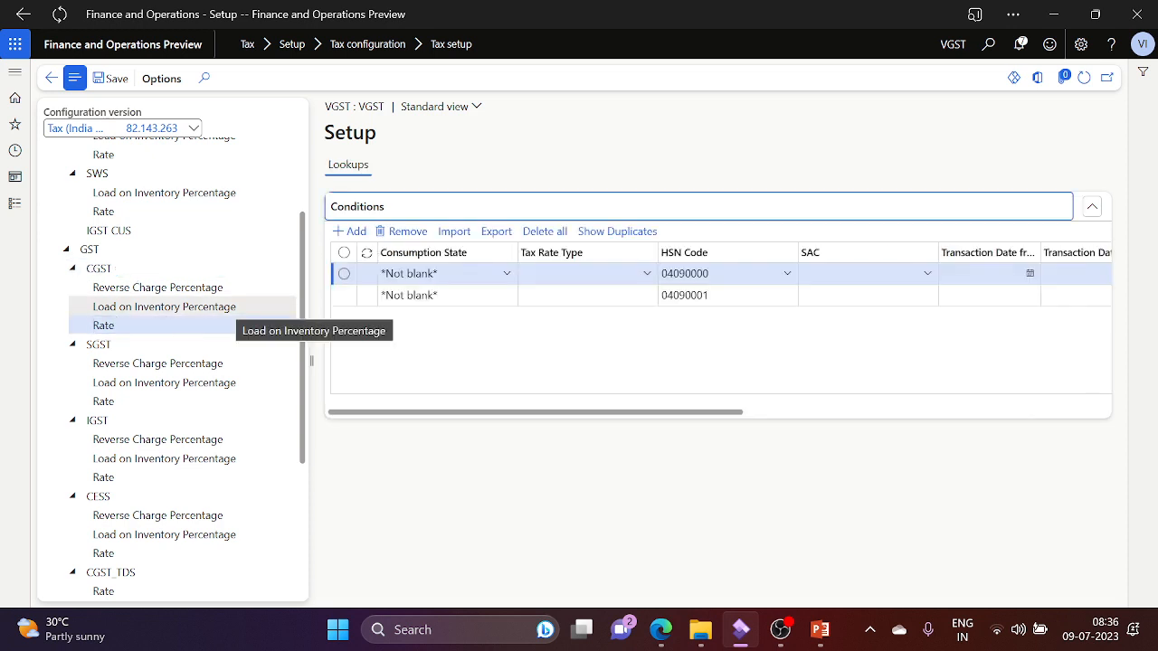
left_click(12, 210)
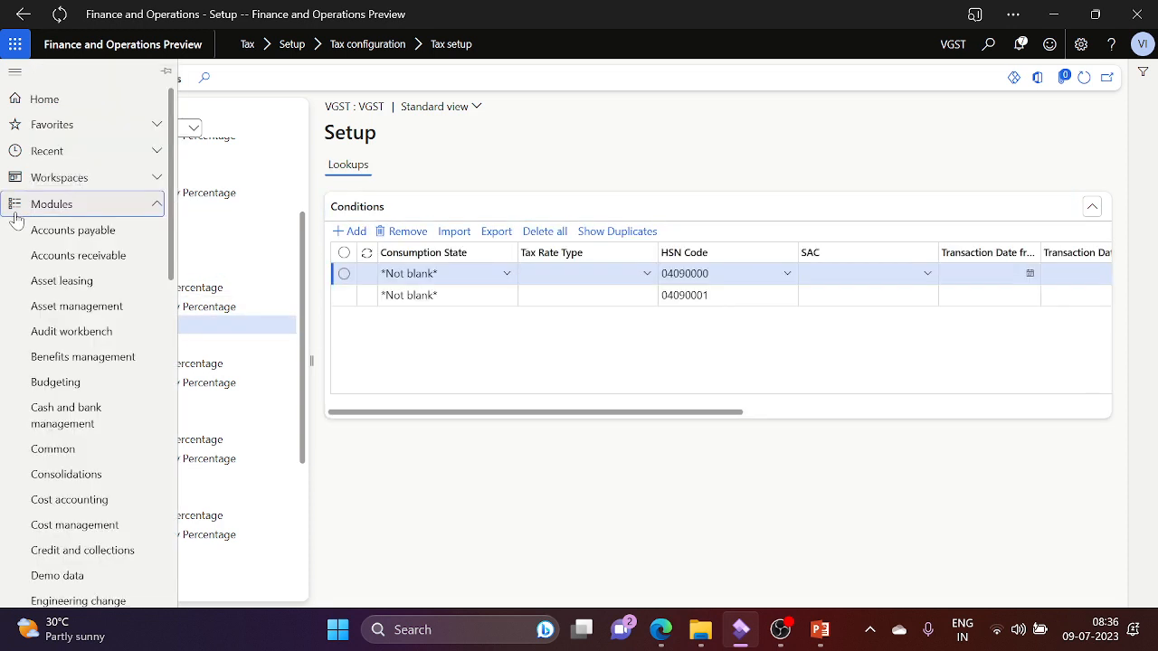
Step: Change the working company from VGST to INMF using the company picker
left_click(951, 54)
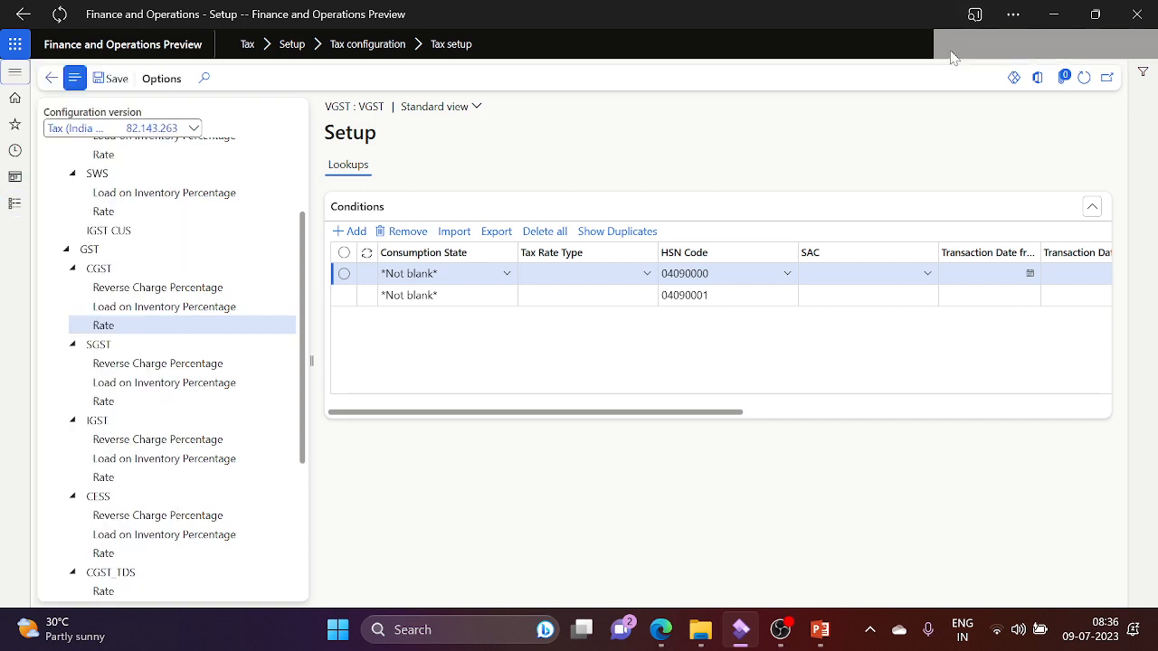
type("INMF")
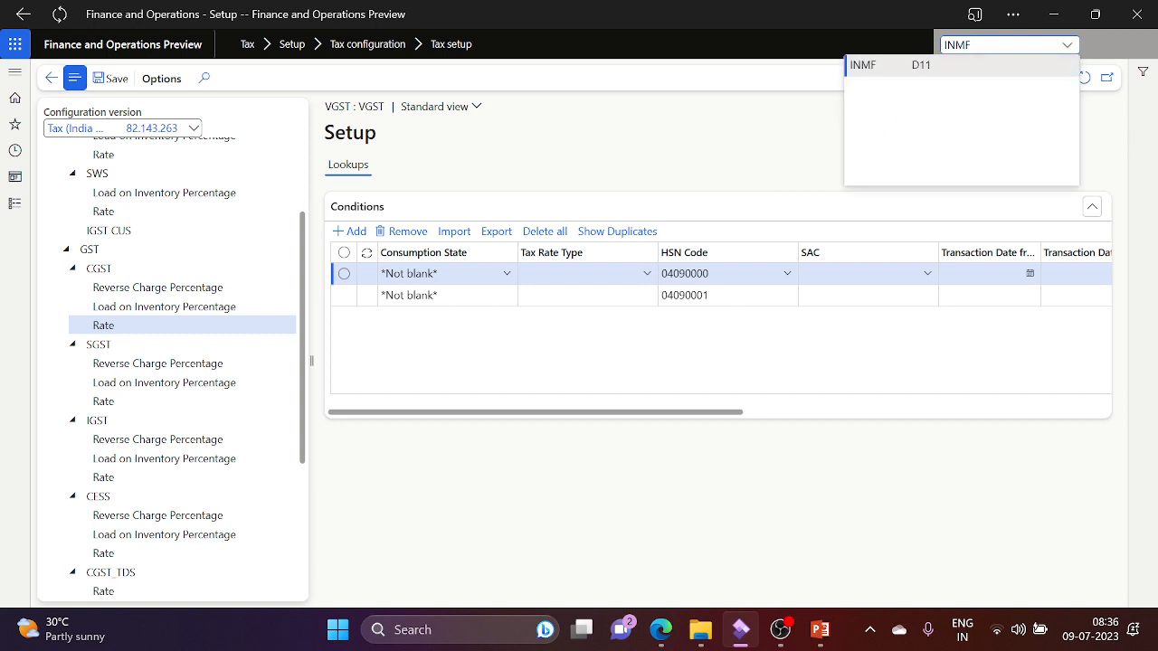
left_click(892, 65)
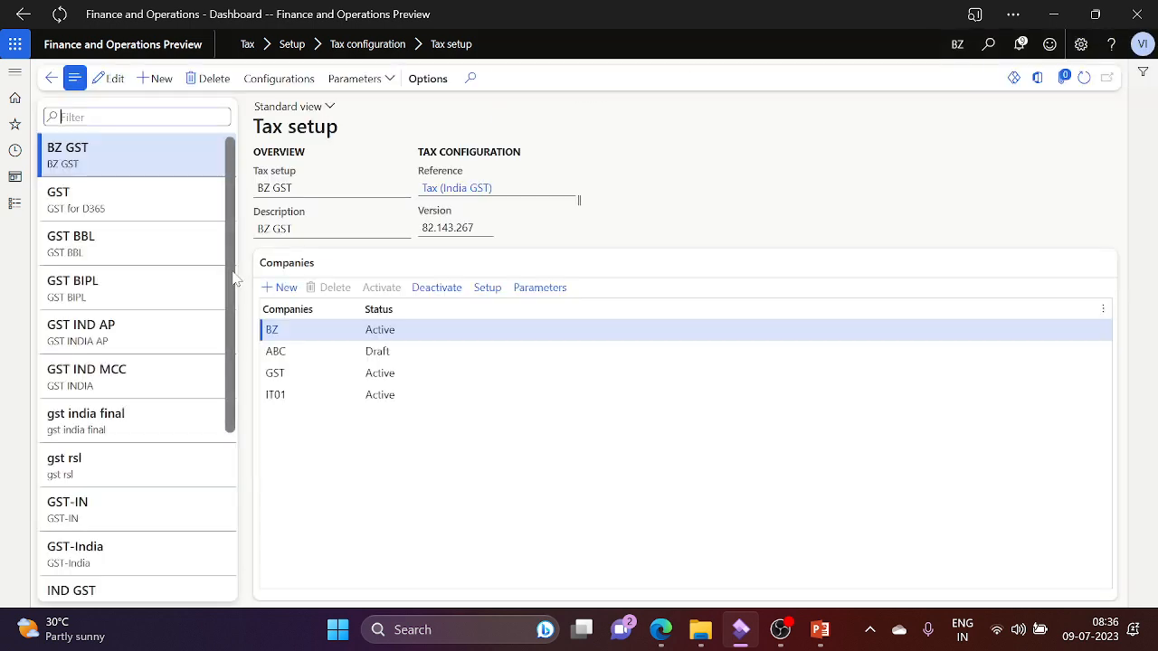
Step: Select INMF's GST tax setup and open its Setup page
left_click(117, 190)
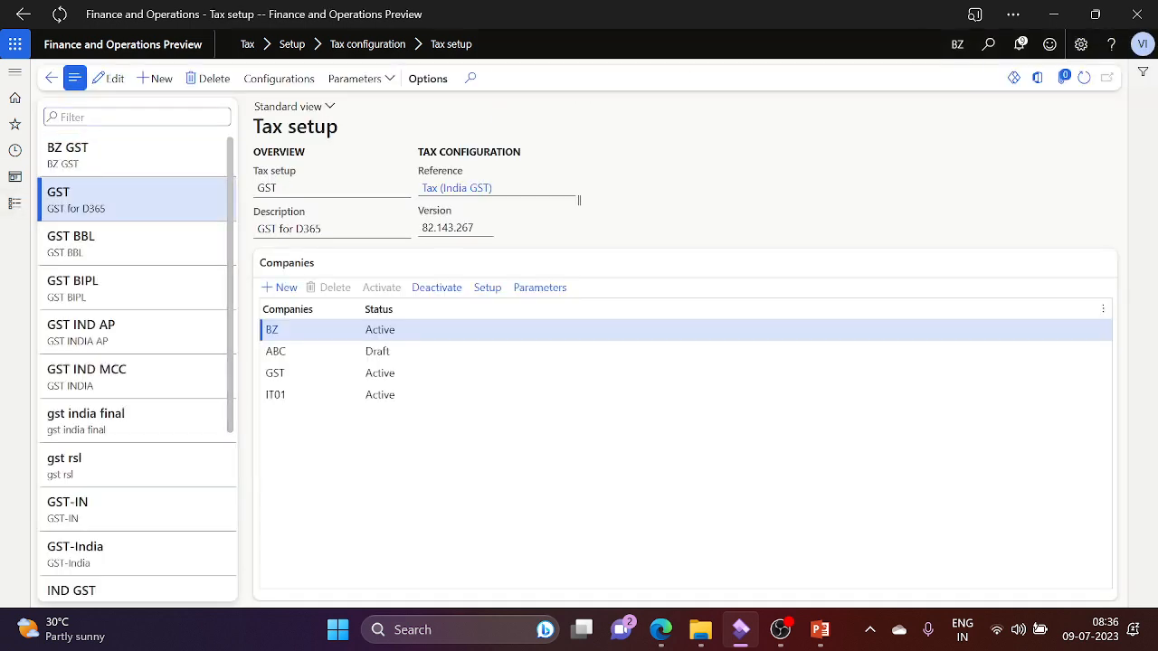
left_click(486, 288)
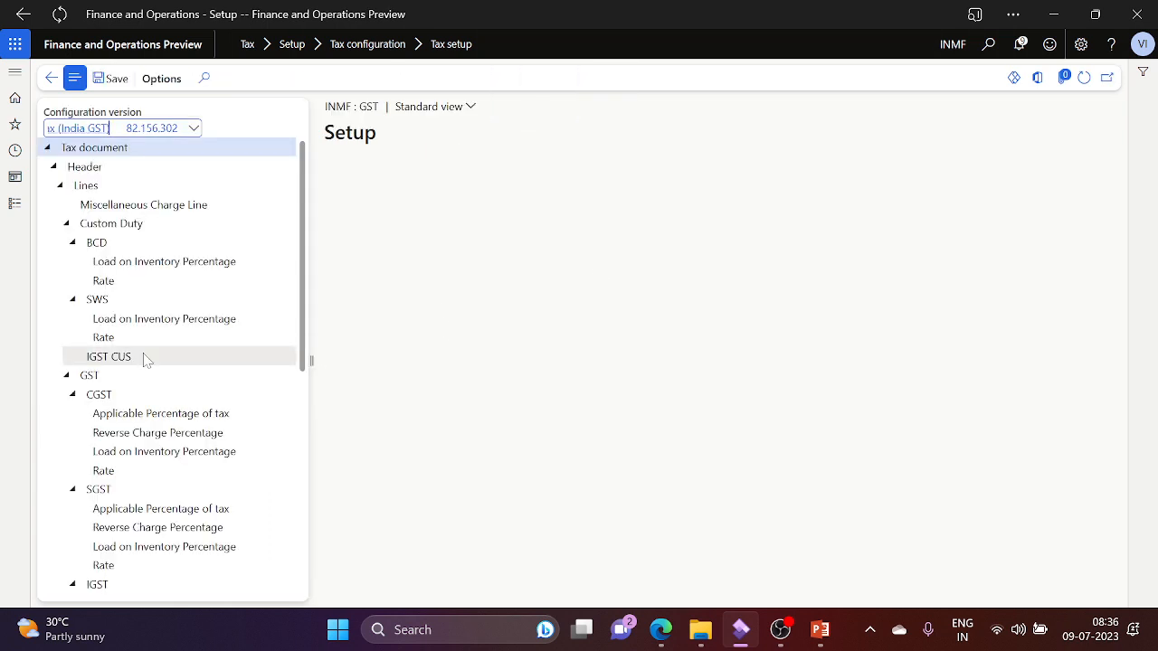
Step: Check INMF's GST and CGST interim transit for stock transfer rows, confirming main account 280000
left_click(112, 378)
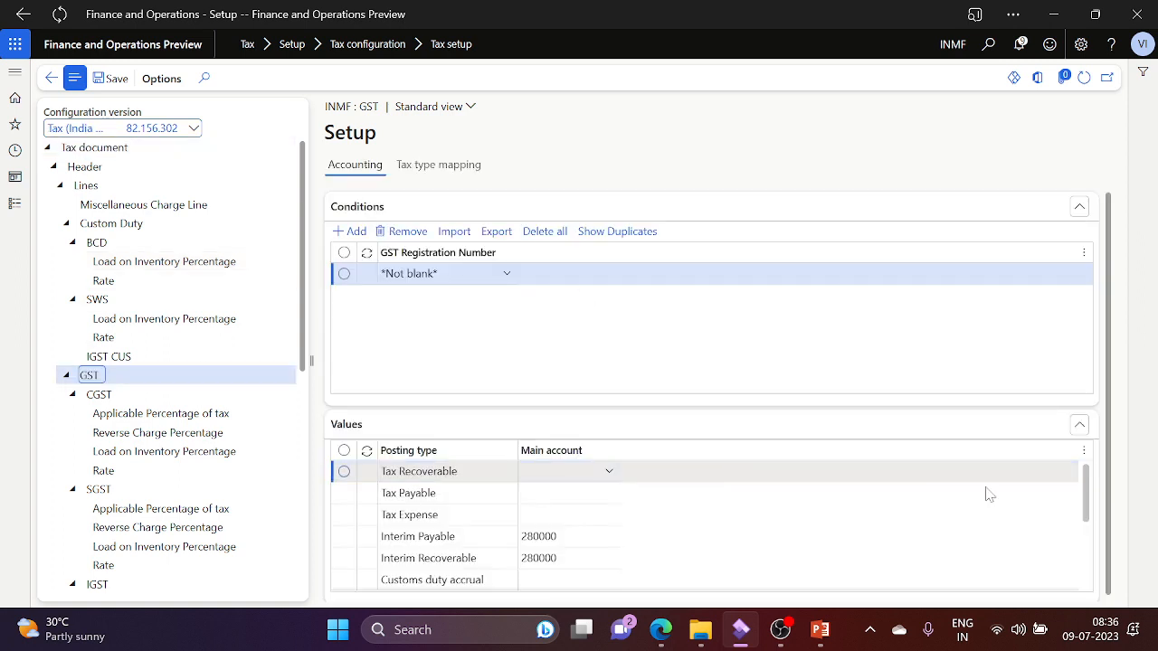
left_click(1090, 570)
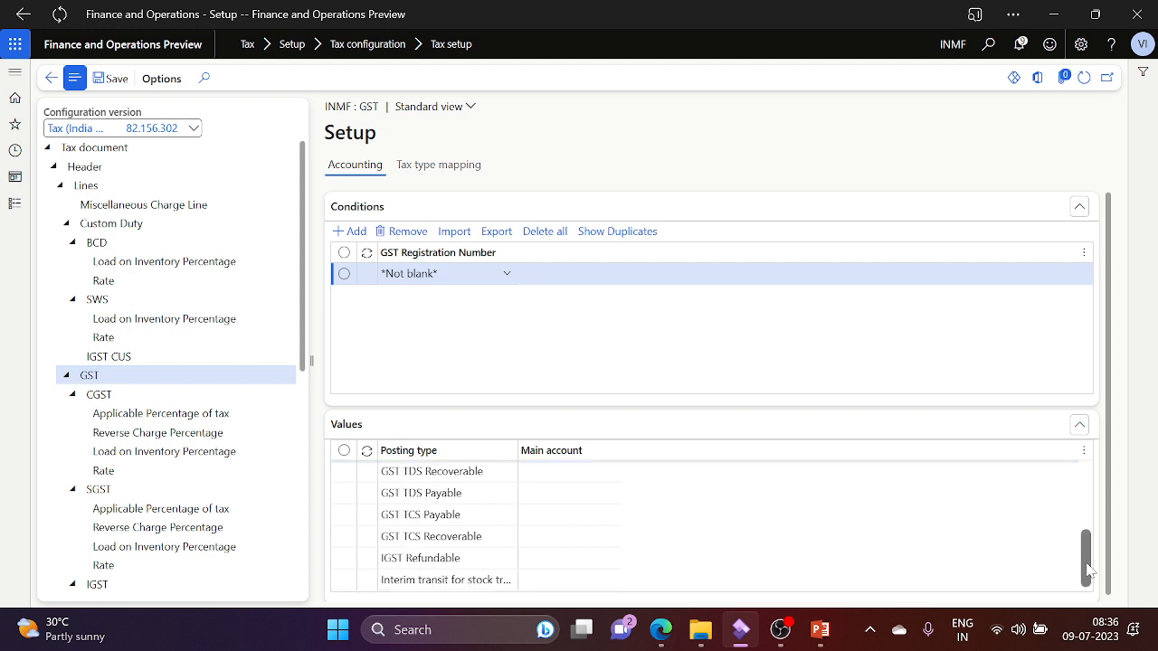
left_click(508, 580)
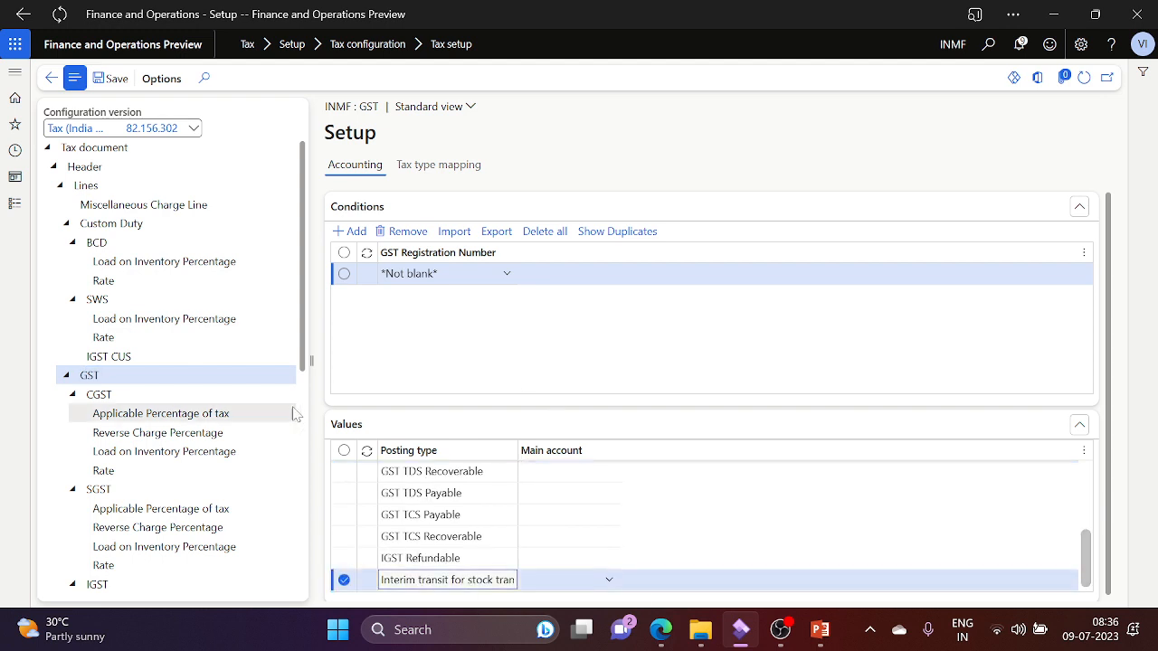
left_click(137, 401)
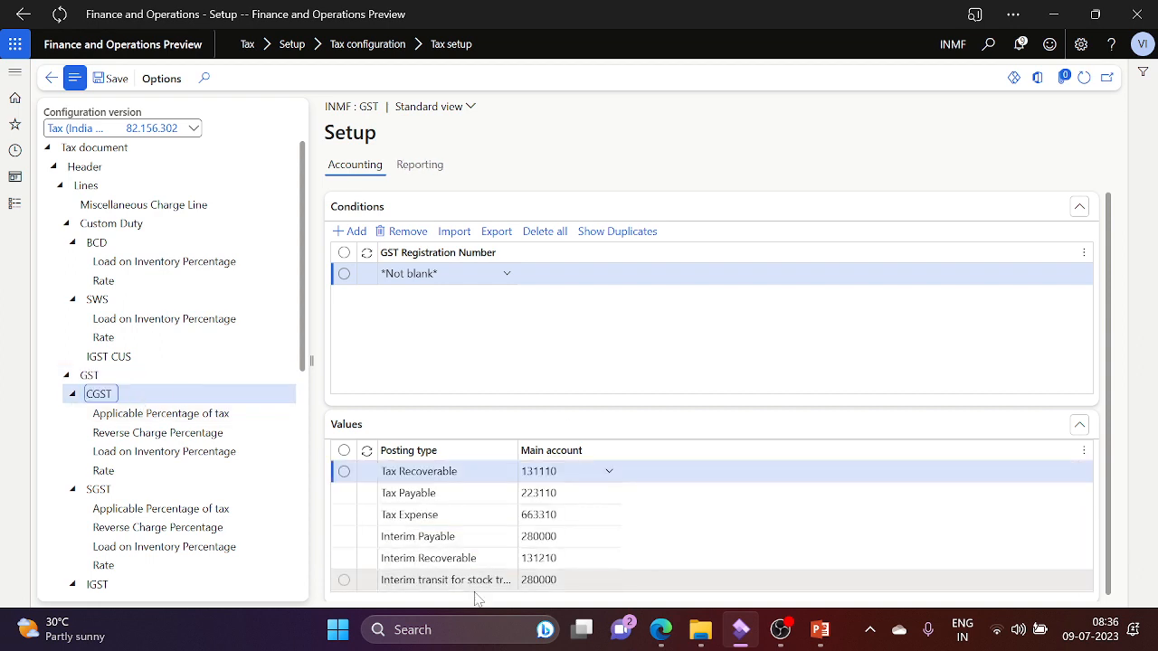
left_click(447, 580)
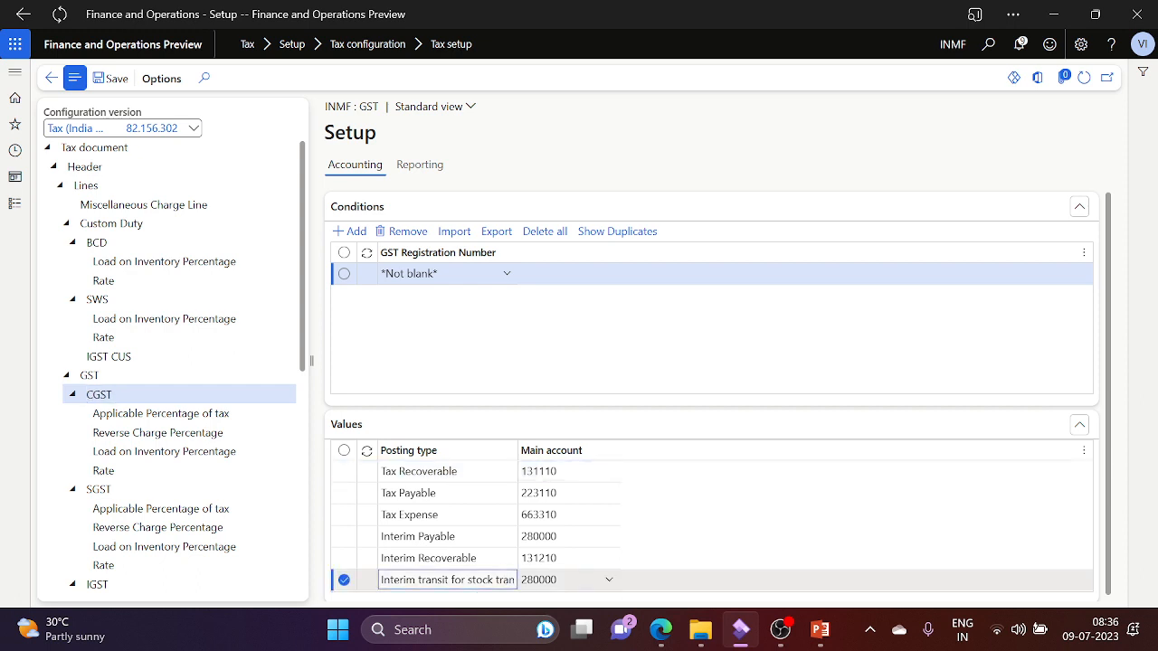
left_click(16, 205)
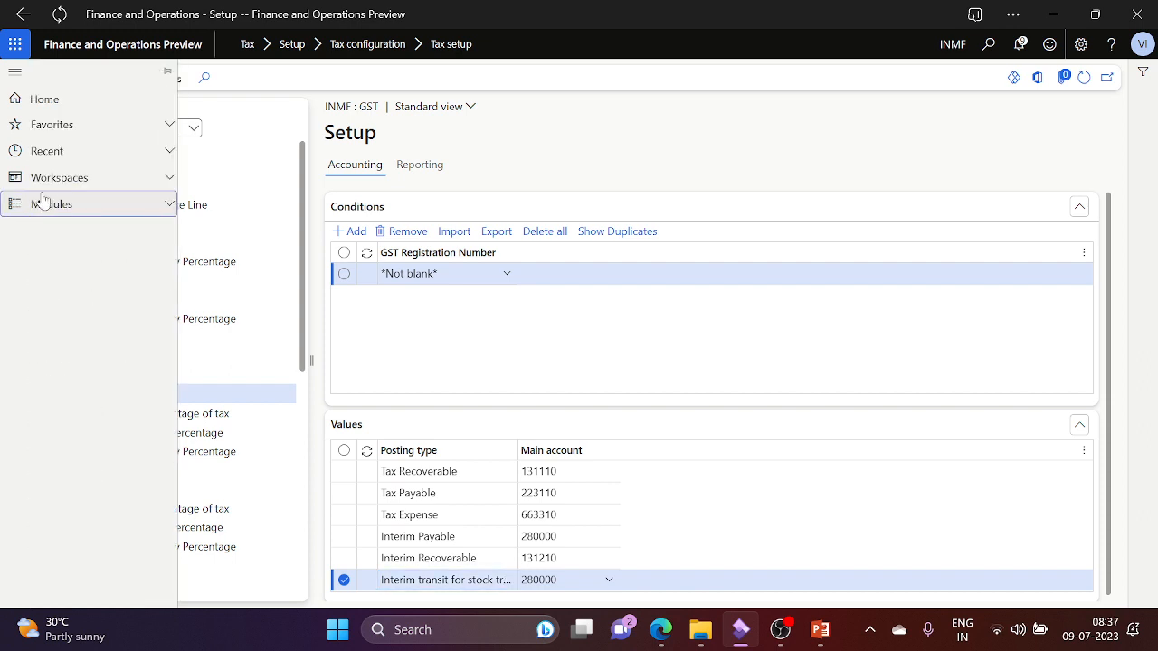
Step: Change the company back to VGST and open the VGST tax setup
left_click(952, 46)
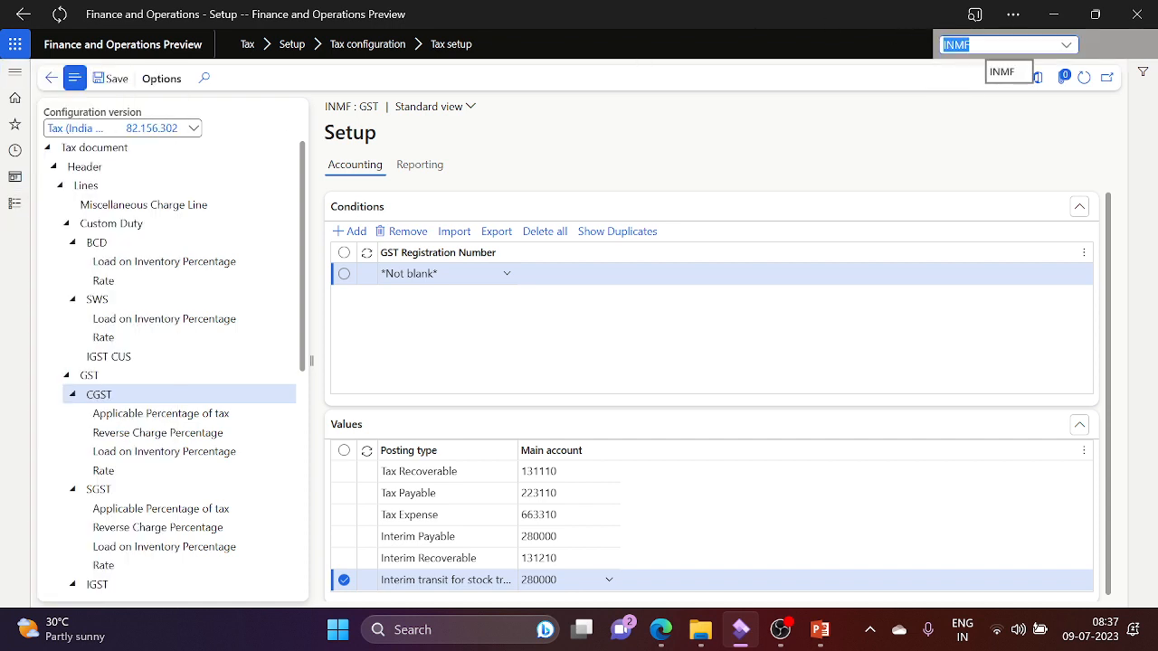
type("V")
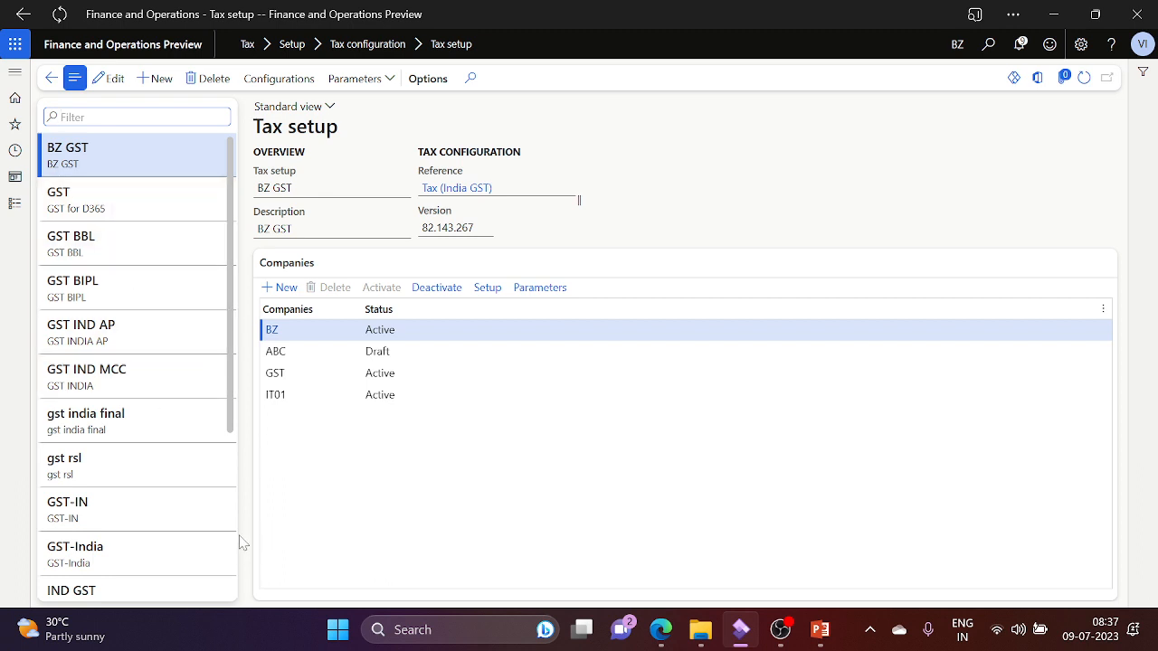
scroll(232, 543, "down", 3)
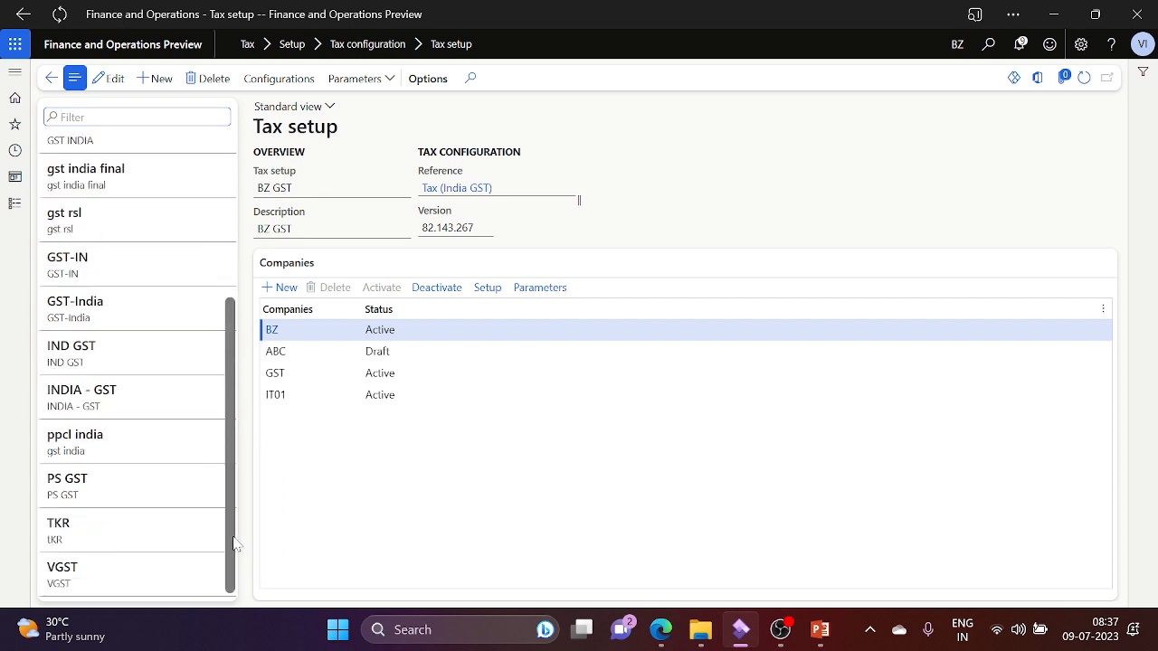
left_click(136, 575)
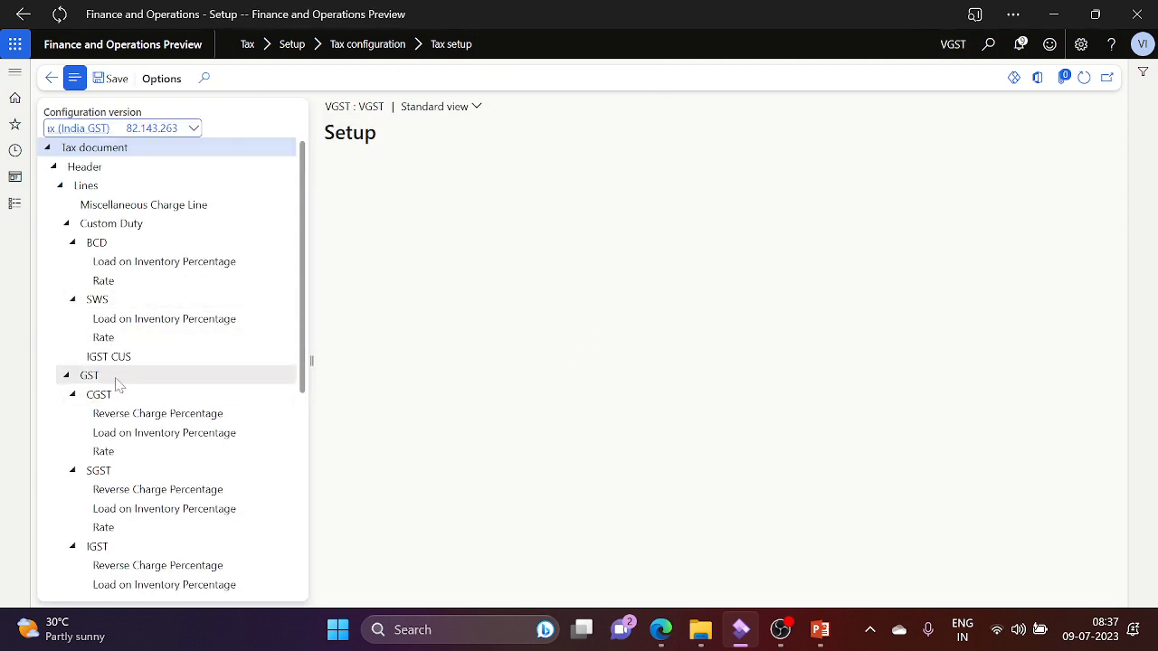
Step: Review VGST's GST and CGST accounts: Tax Recoverable 131110, Tax Payable 223110, Interim Recoverable 131110
left_click(117, 377)
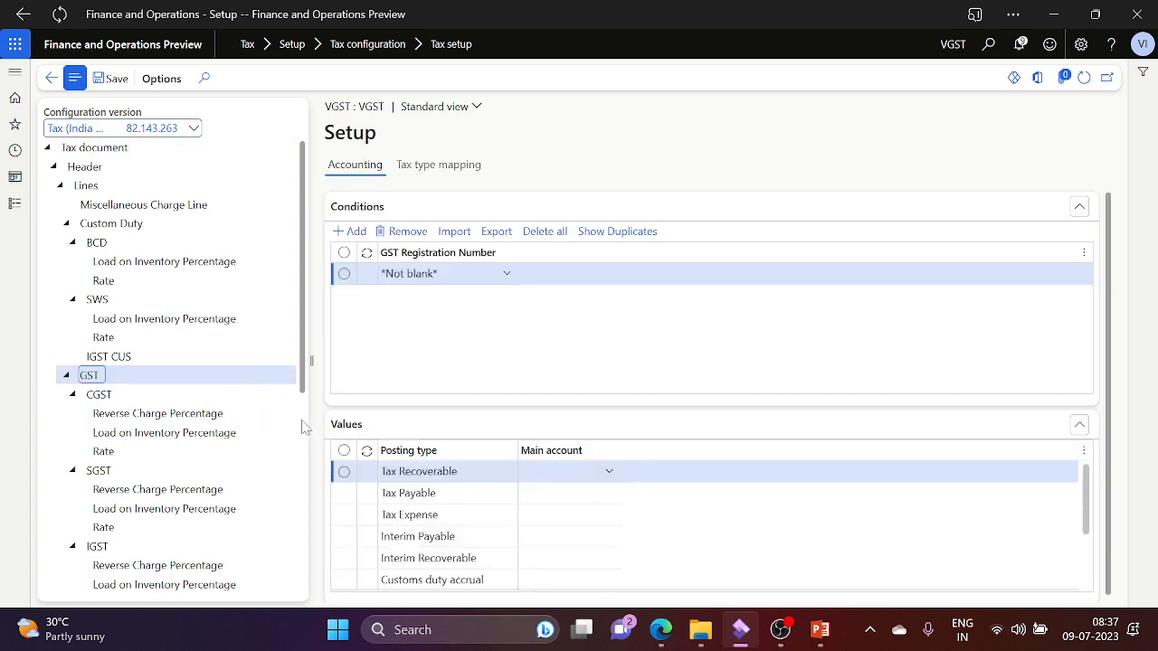
left_click(1090, 565)
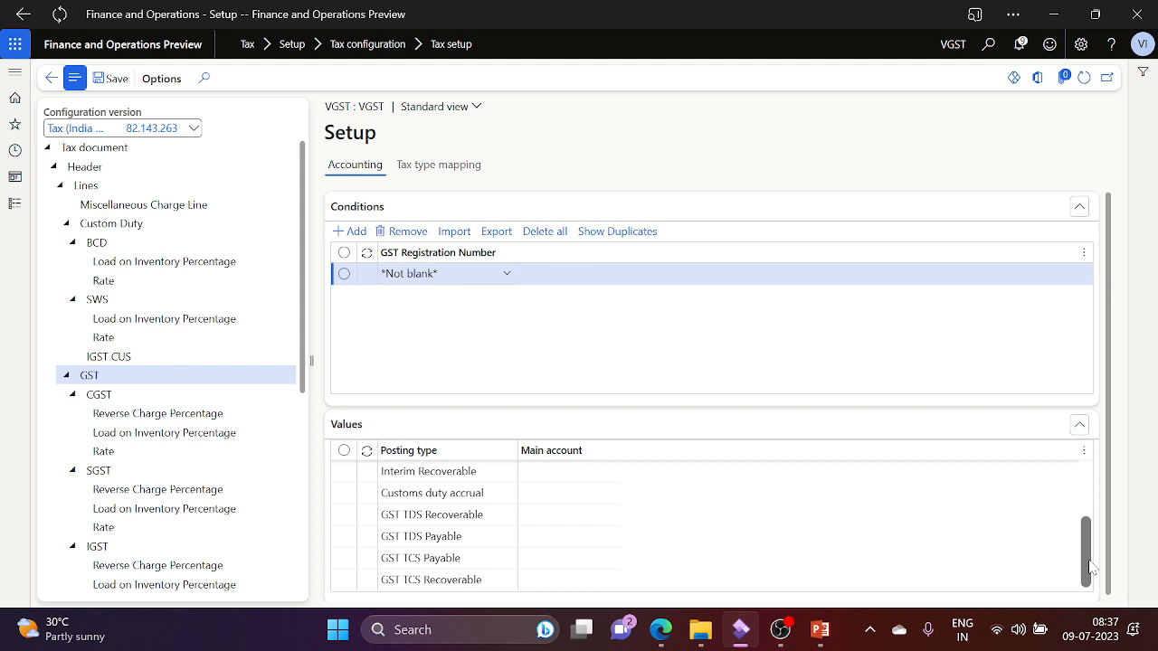
mouse_move(1087, 561)
left_mouse_down()
mouse_move(1087, 493)
mouse_move(1087, 579)
left_mouse_up()
left_click(139, 398)
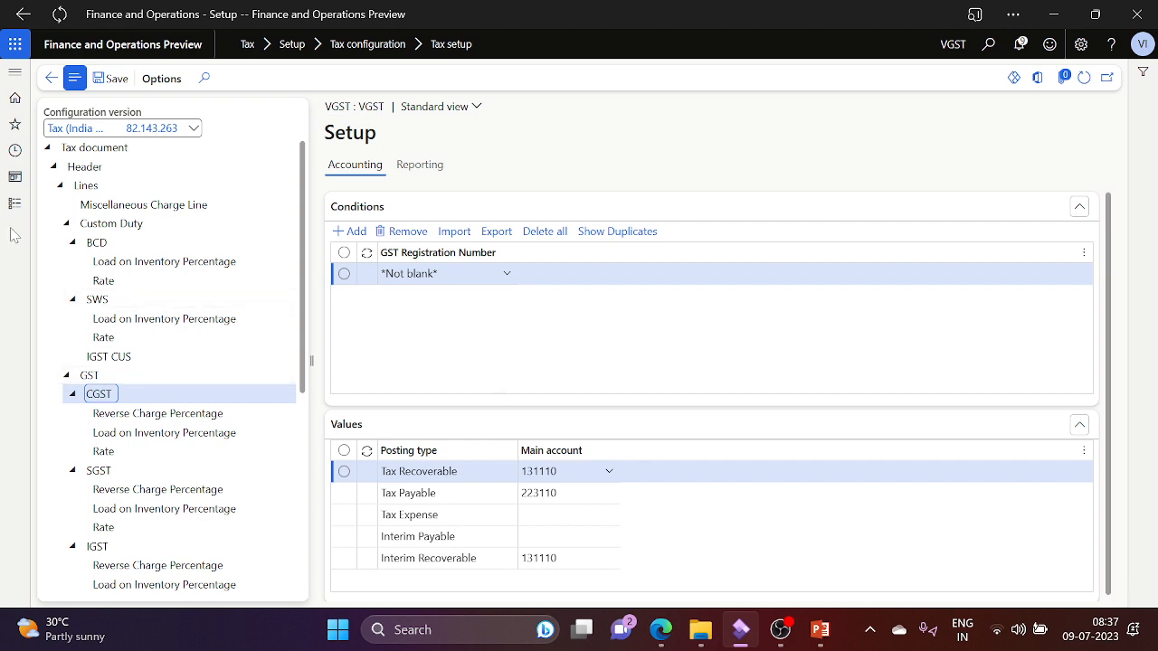
left_click(15, 212)
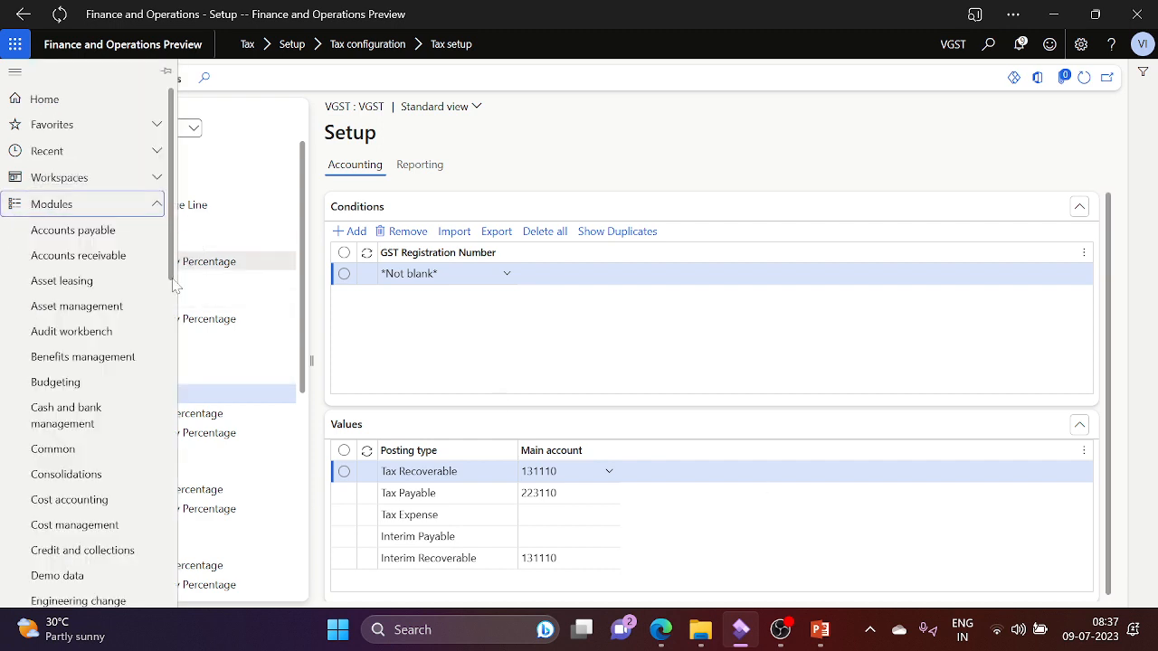
Step: Expand Parameters, Sales tax, Customs, Inquiries and reports, and Indirect taxes in the Tax module menu
scroll(174, 298, "down", 8)
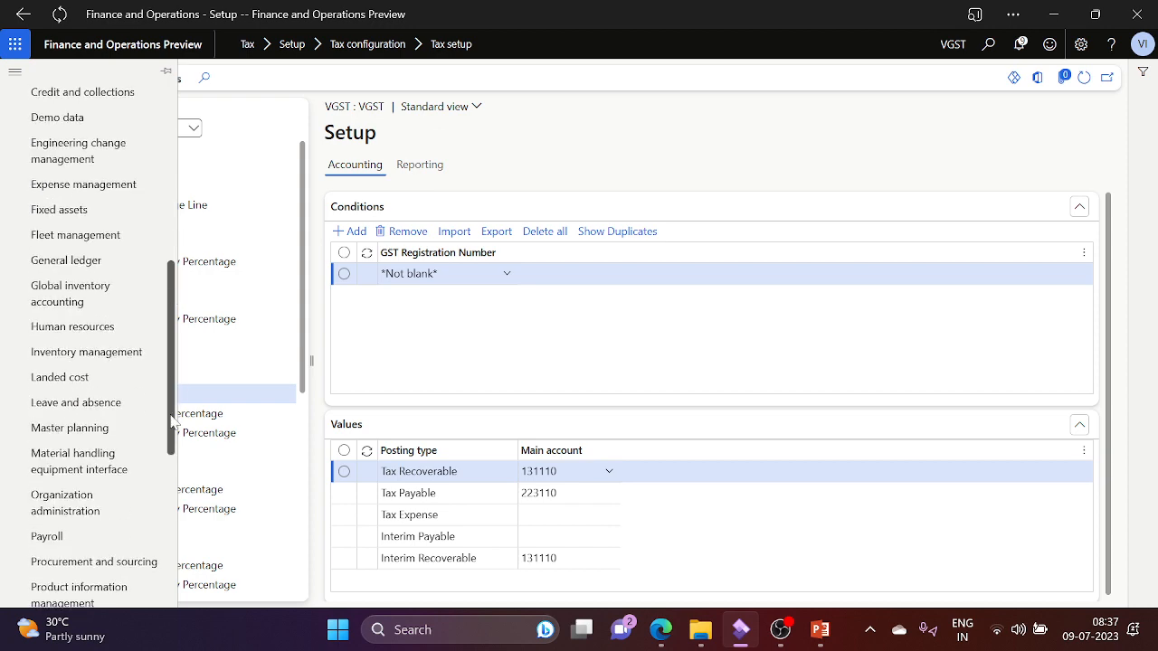
scroll(170, 477, "down", 2)
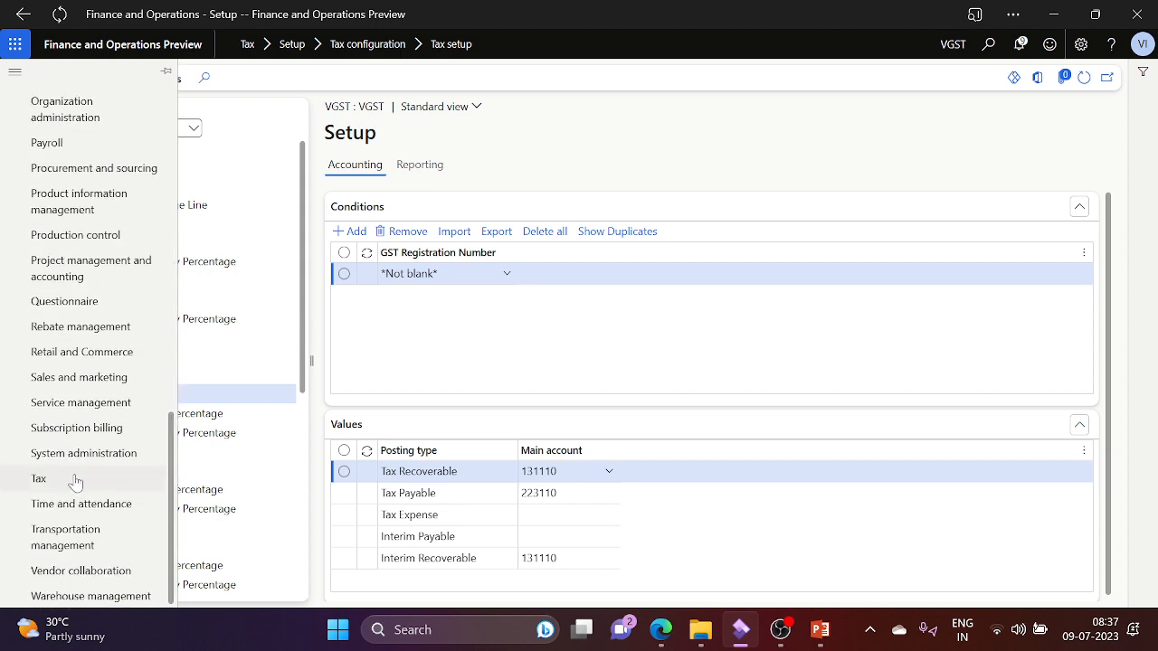
left_click(39, 479)
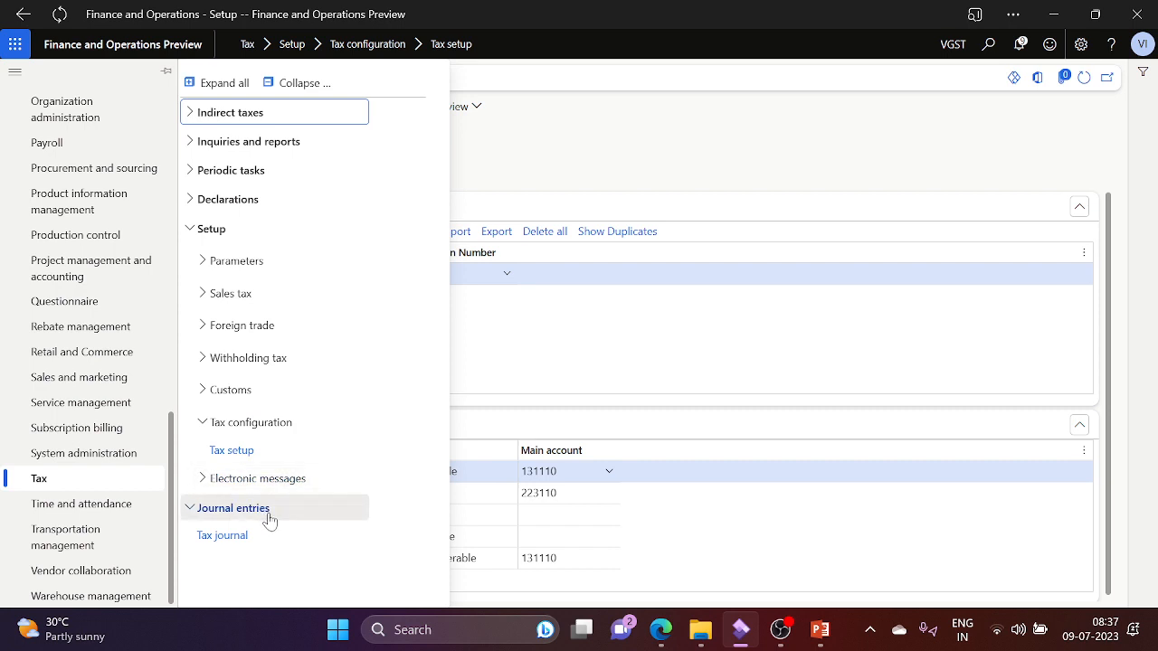
left_click(258, 261)
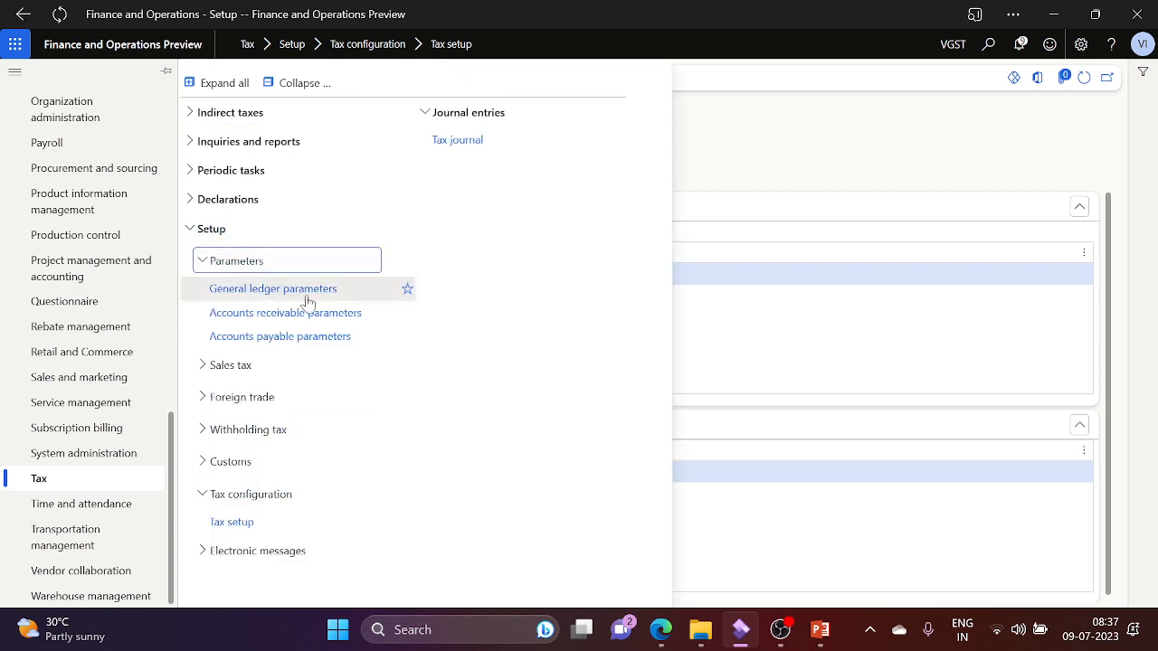
left_click(282, 369)
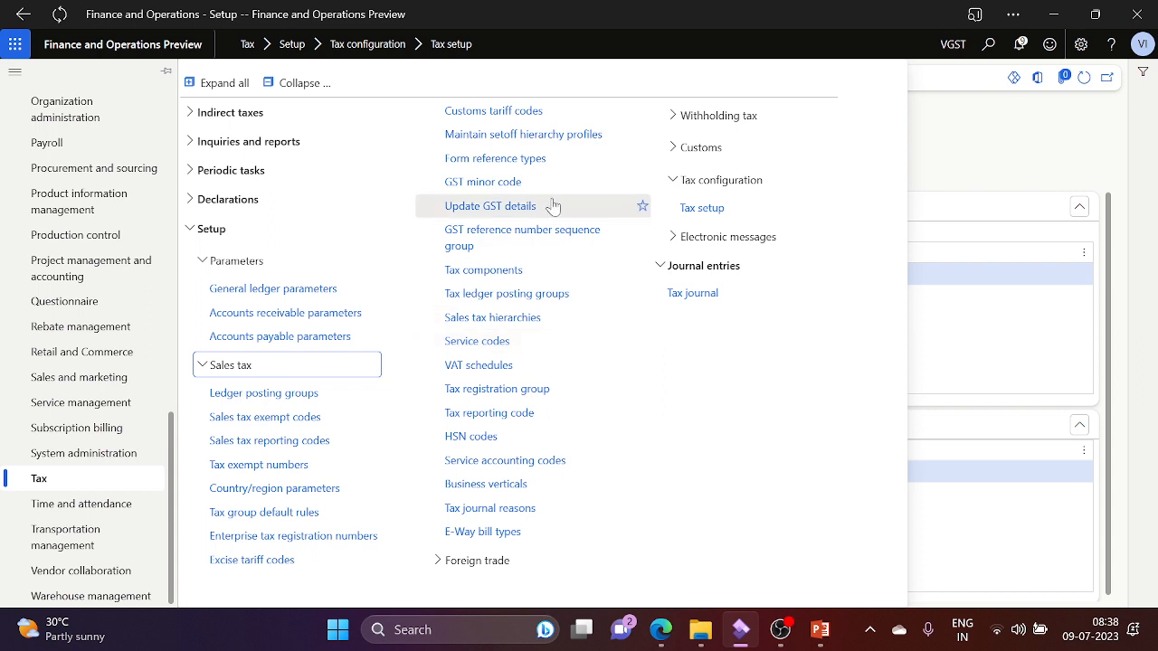
left_click(718, 150)
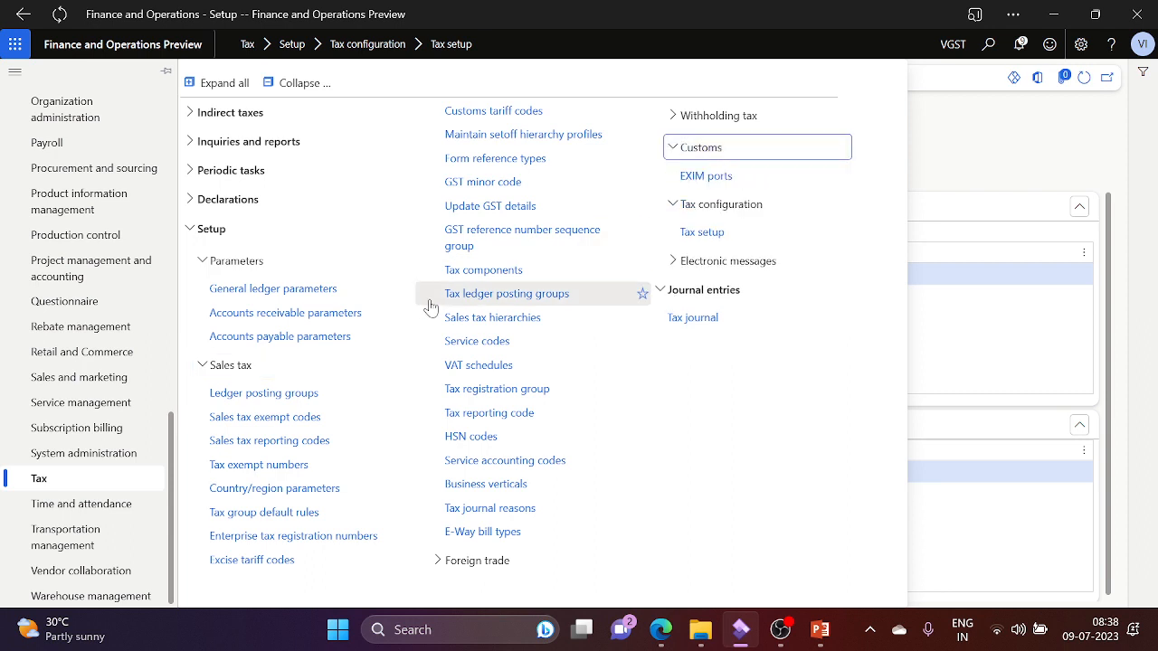
left_click(228, 143)
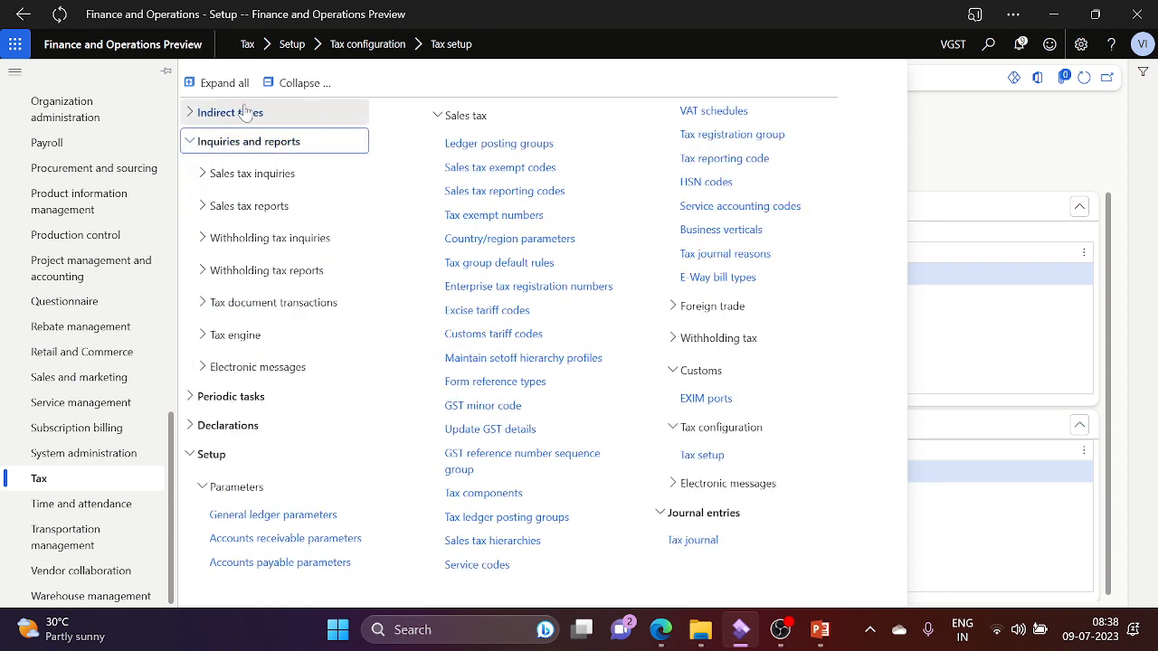
left_click(246, 112)
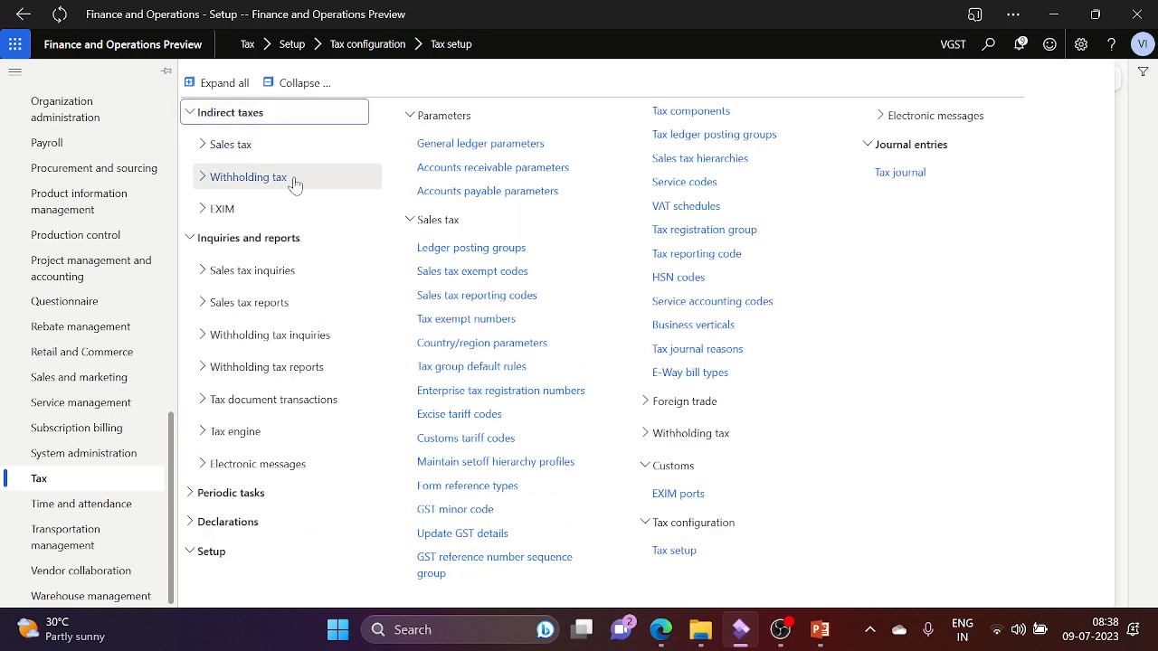
scroll(172, 166, "up", 15)
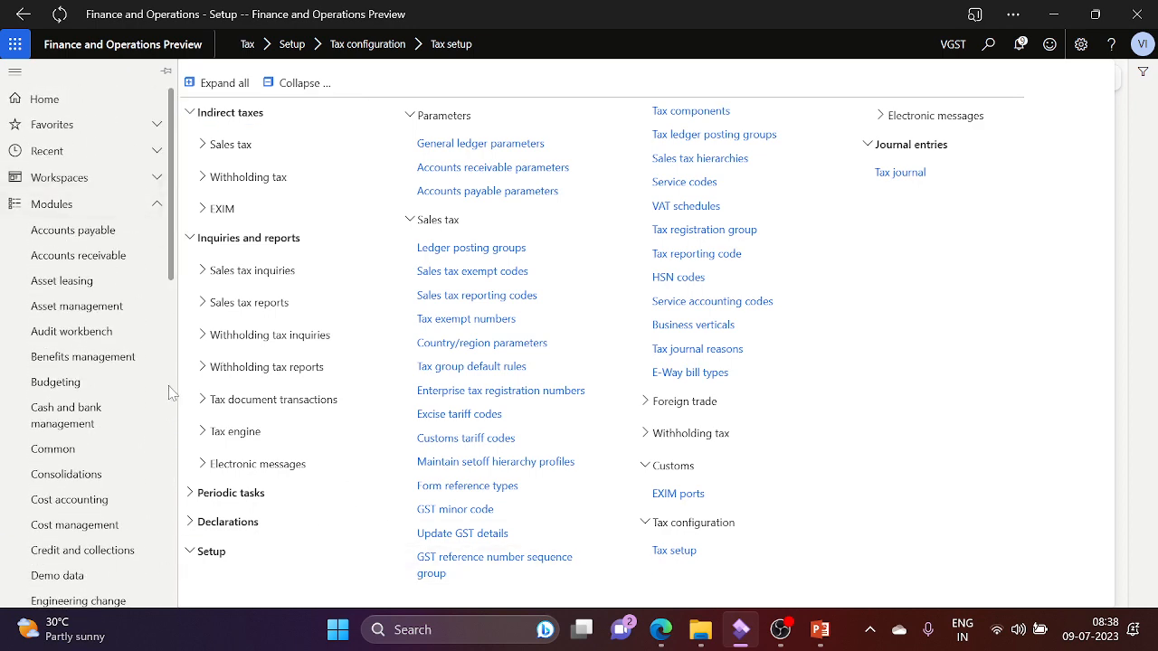
scroll(174, 389, "down", 4)
scroll(177, 389, "down", 1)
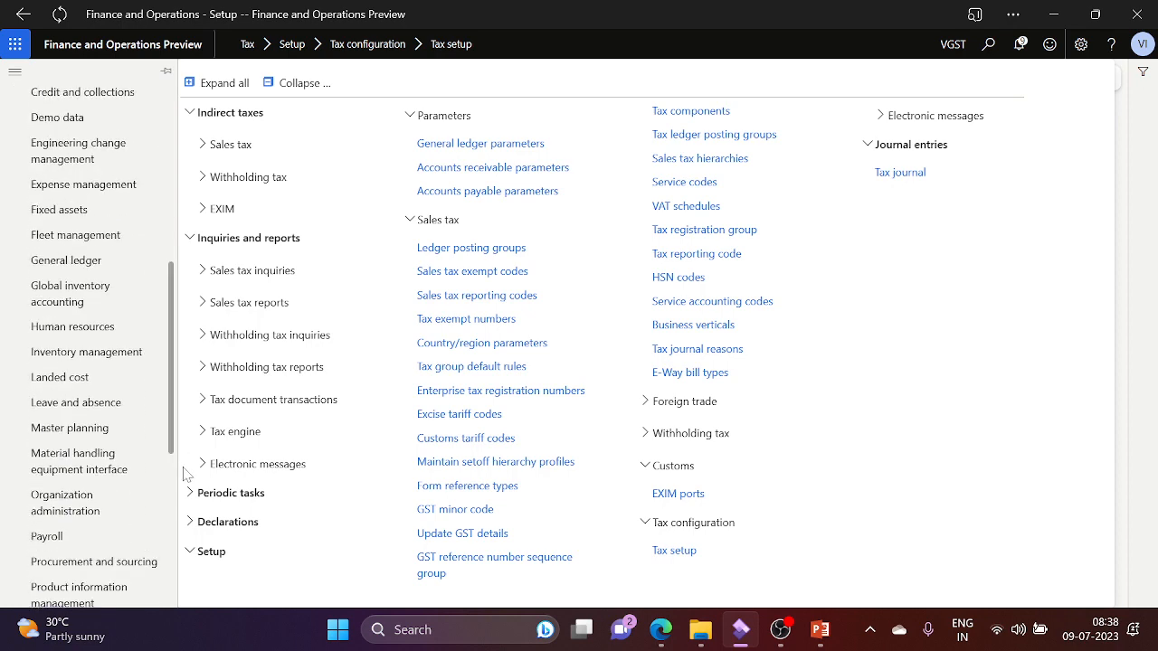
scroll(172, 478, "down", 5)
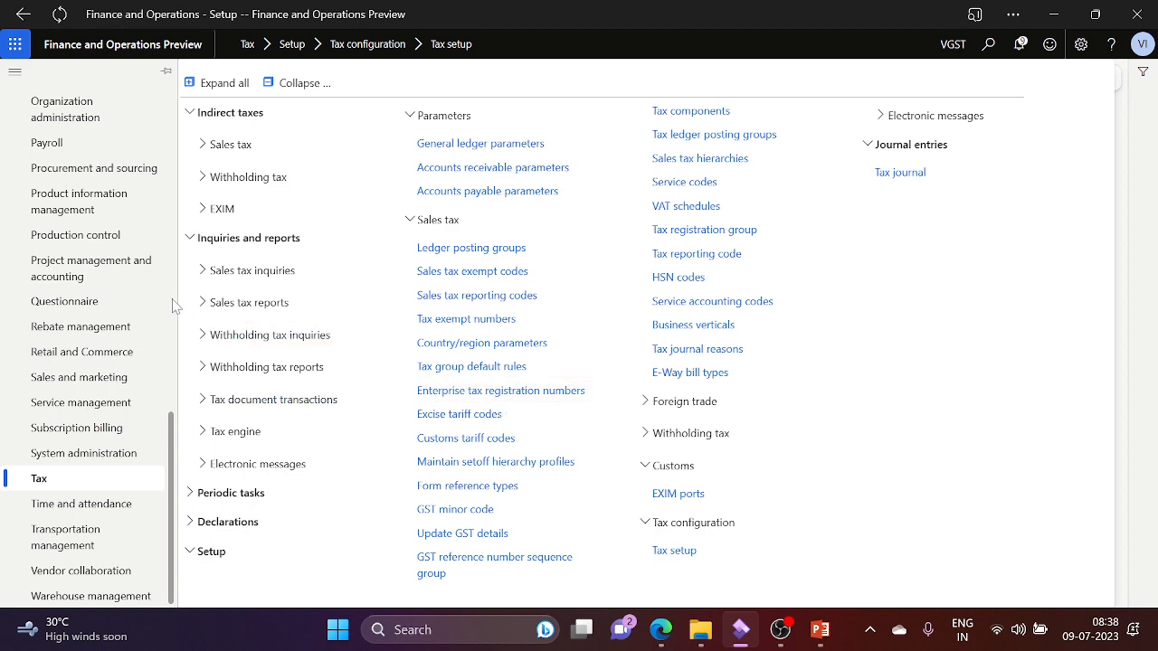
scroll(174, 306, "up", 5)
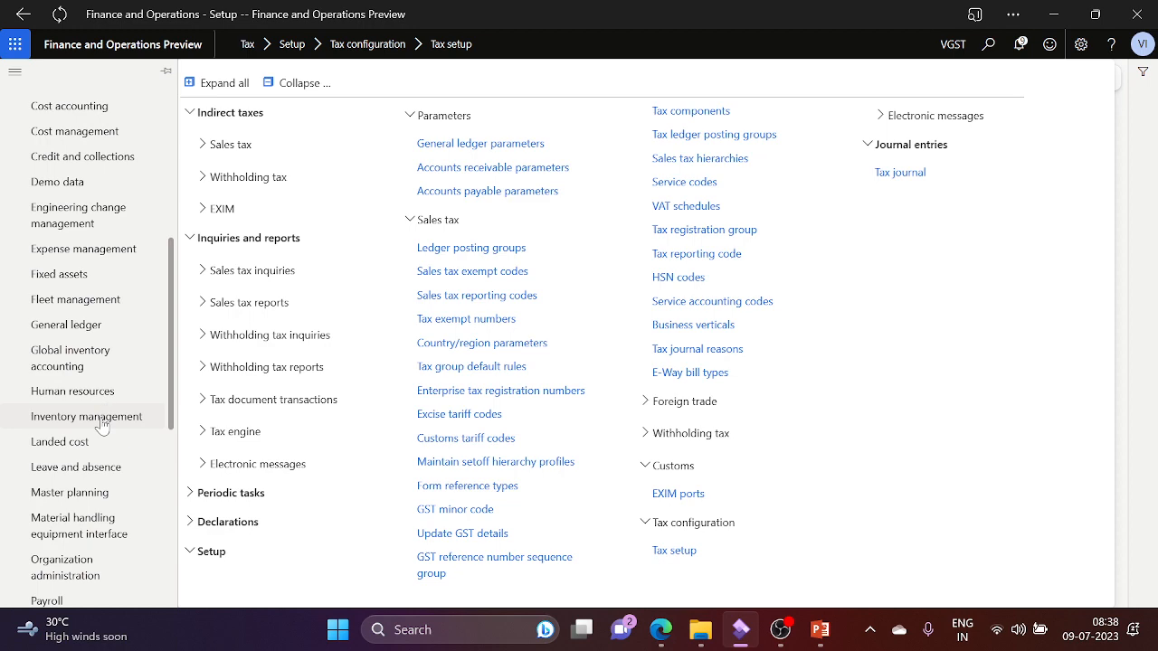
Step: Open Inventory and warehouse management parameters and review its Transfer orders, Locations and General tabs
left_click(102, 425)
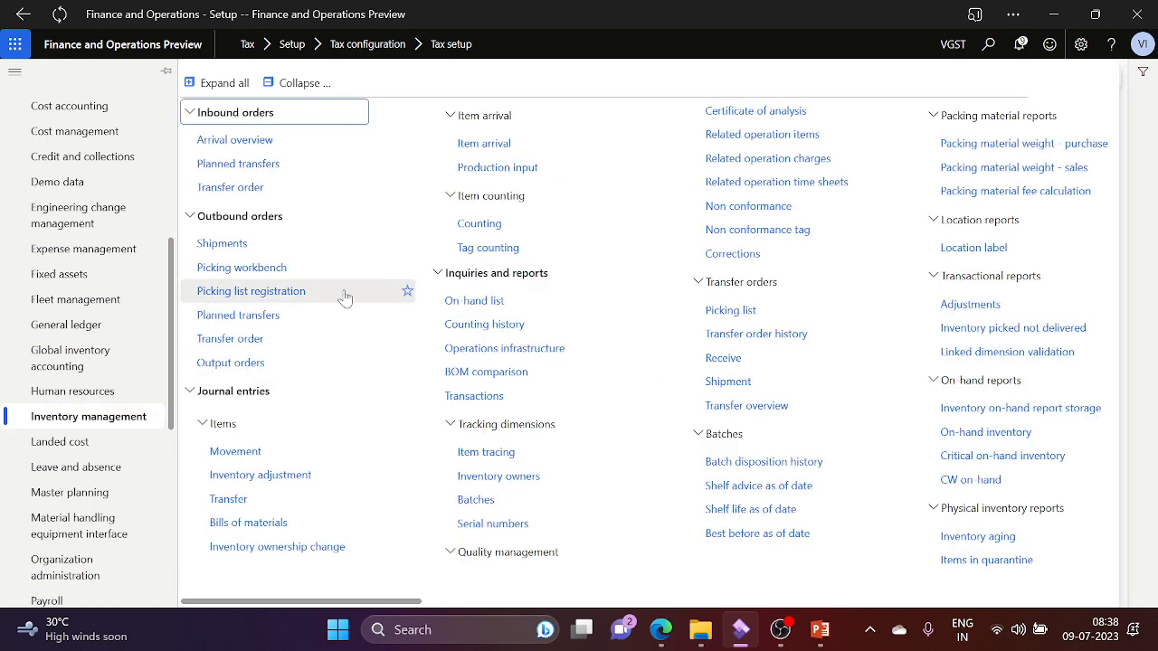
left_click(767, 602)
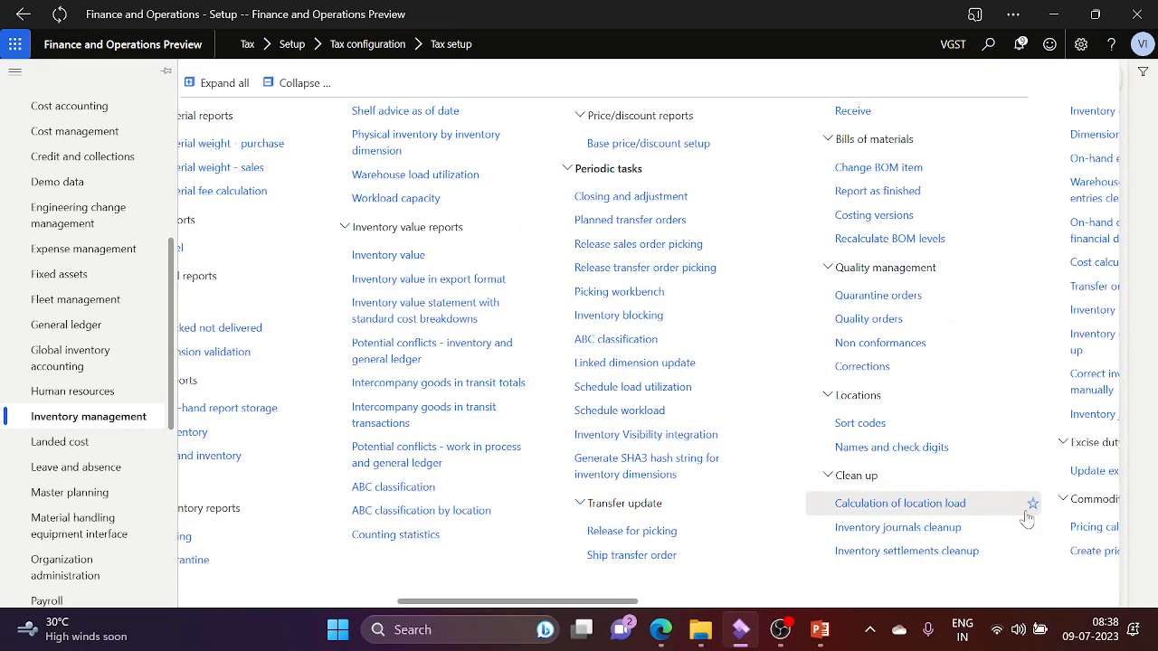
left_click(905, 601)
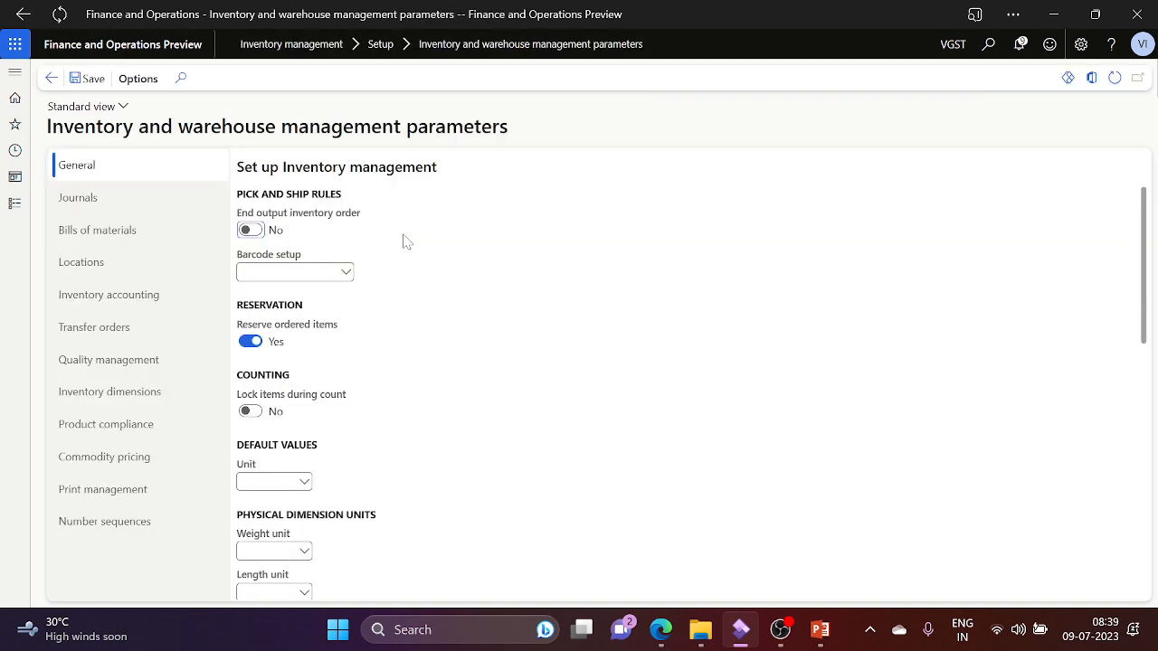
left_click(175, 328)
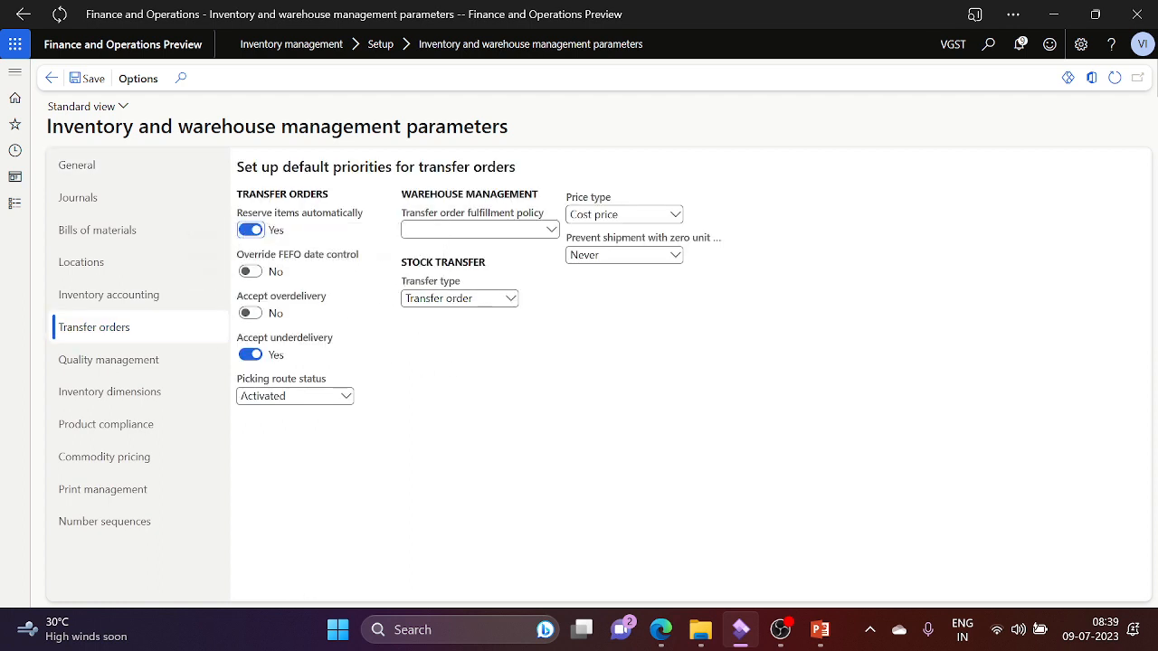
left_click(144, 273)
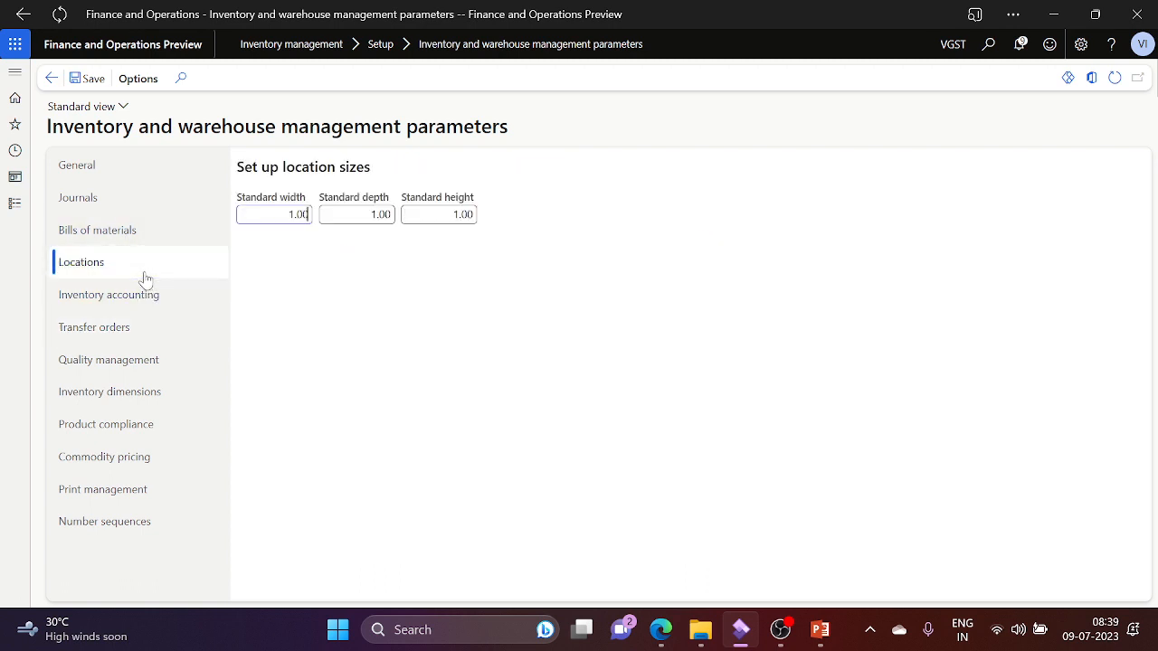
left_click(114, 175)
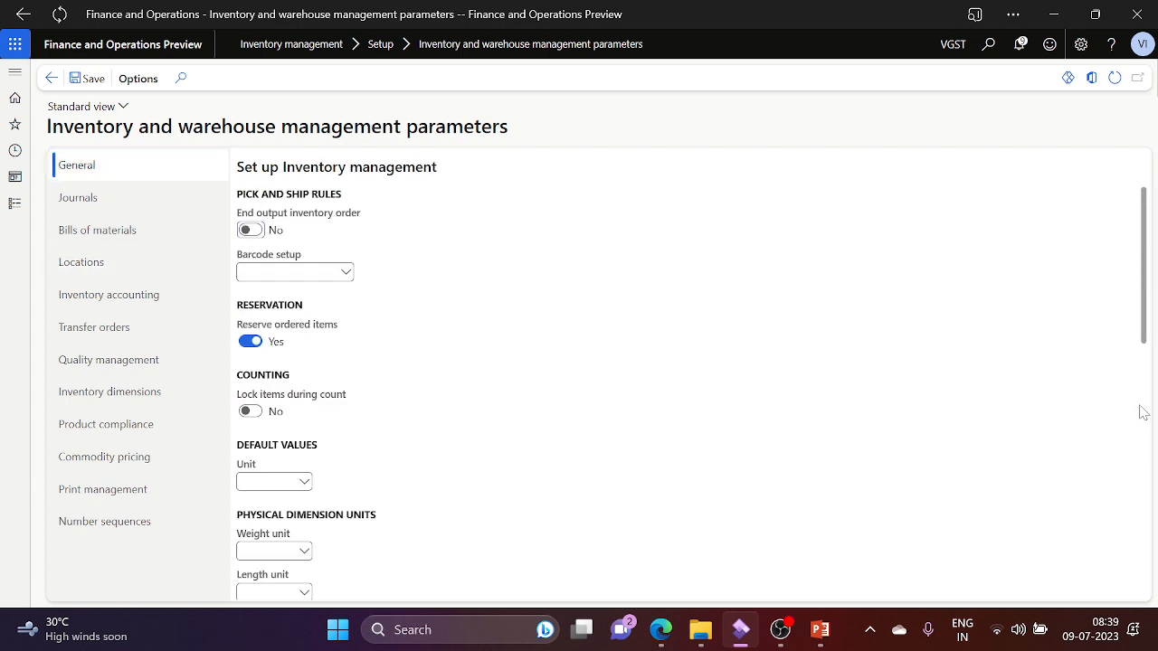
scroll(1142, 412, "down", 5)
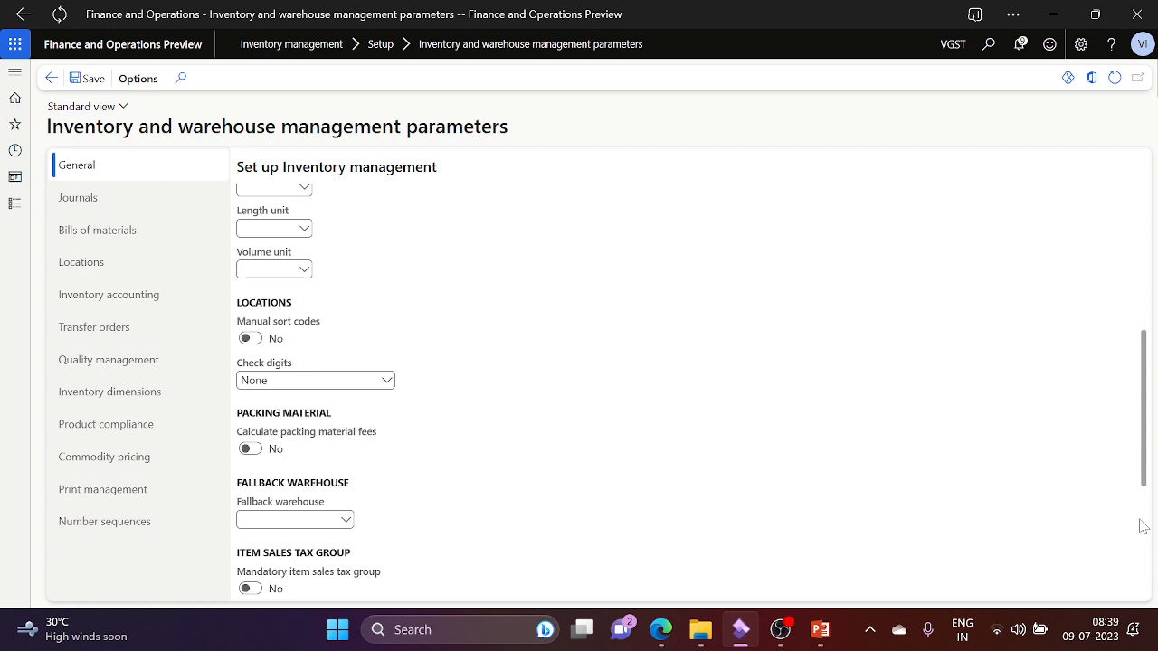
scroll(1143, 528, "down", 4)
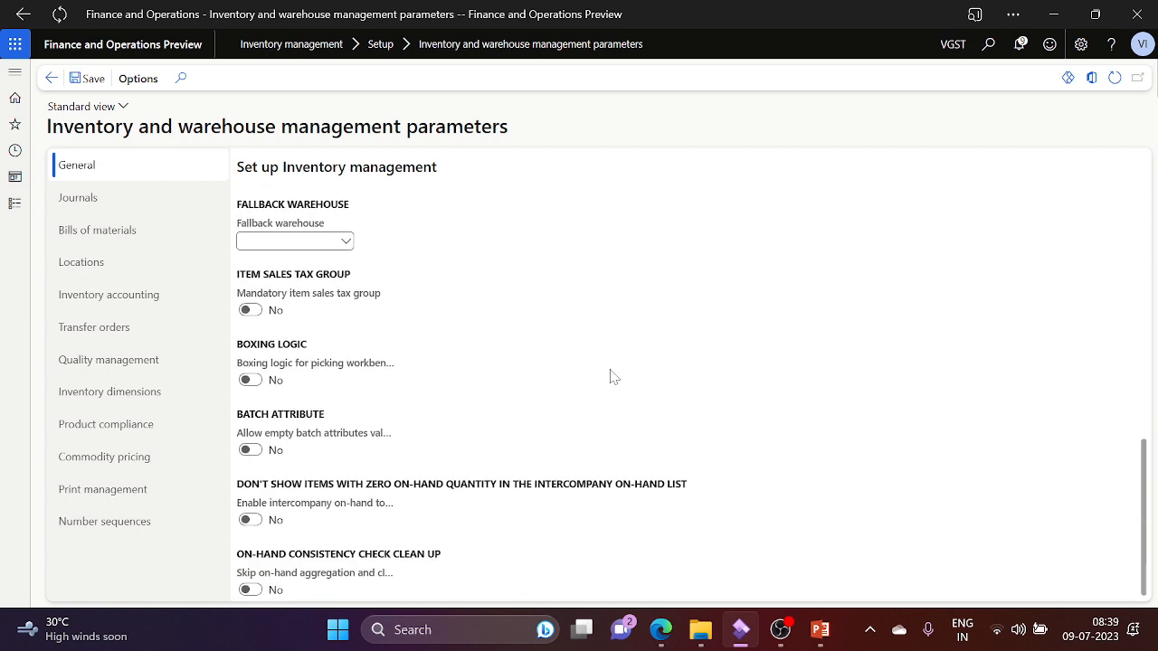
Step: Reopen the Inventory and warehouse management parameters from the Modules list
left_click(14, 208)
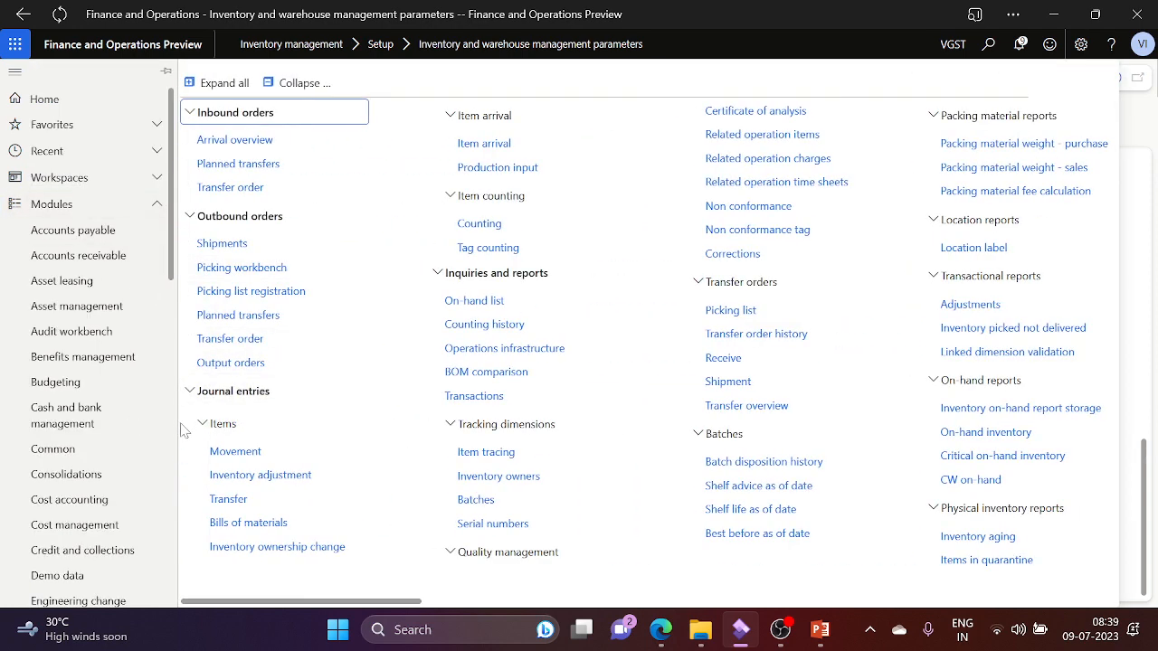
left_click(172, 429)
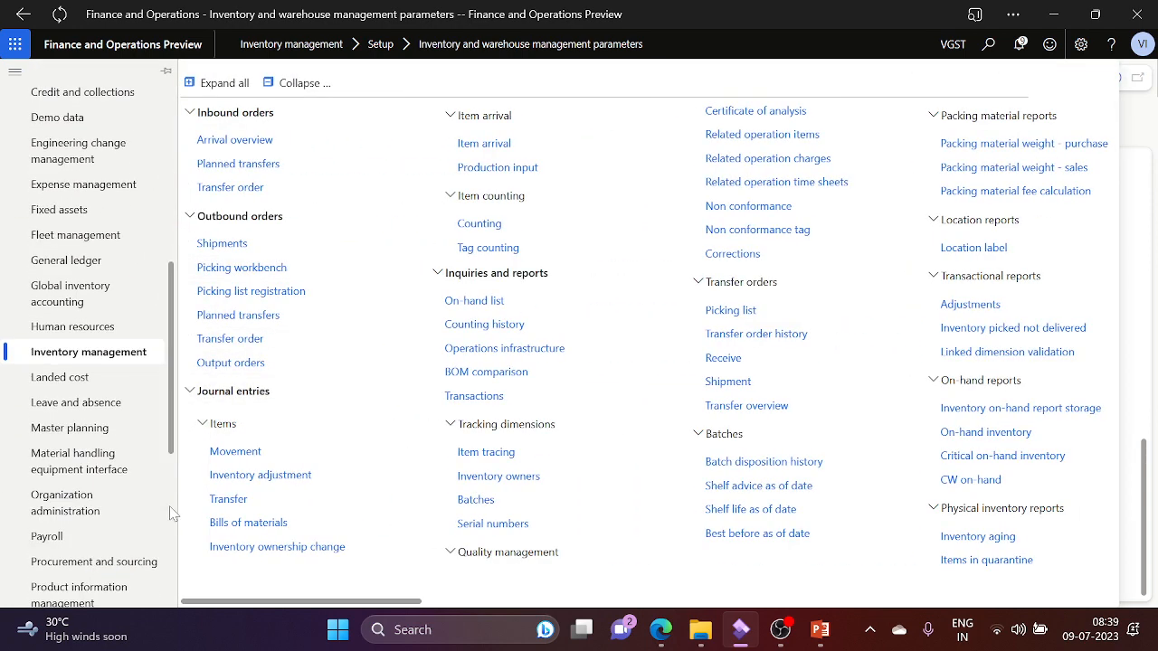
scroll(145, 503, "down", 5)
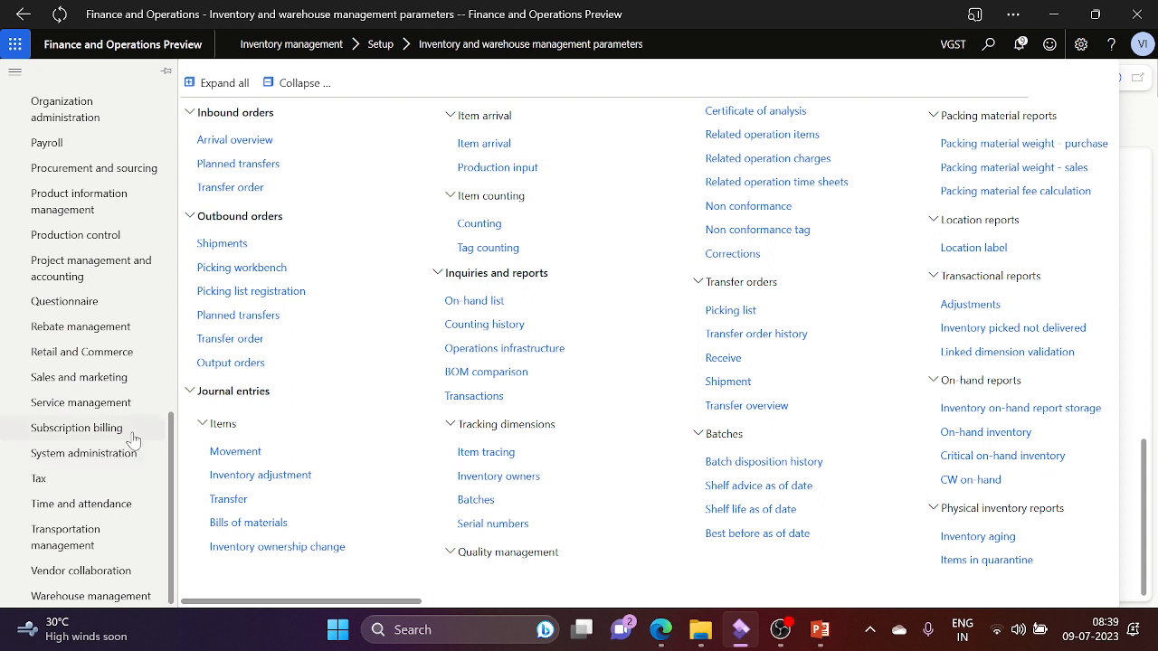
Step: Browse the Tax module's Setup links, then dismiss the flyout back to the VGST inventory parameters
left_click(69, 481)
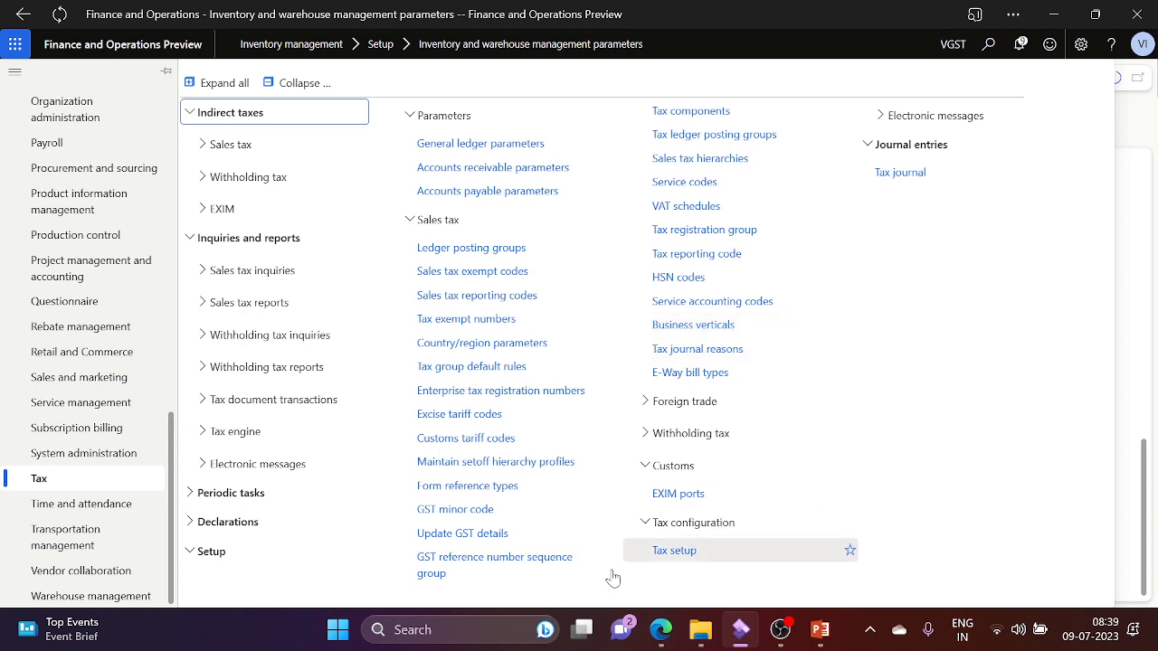
left_click(222, 553)
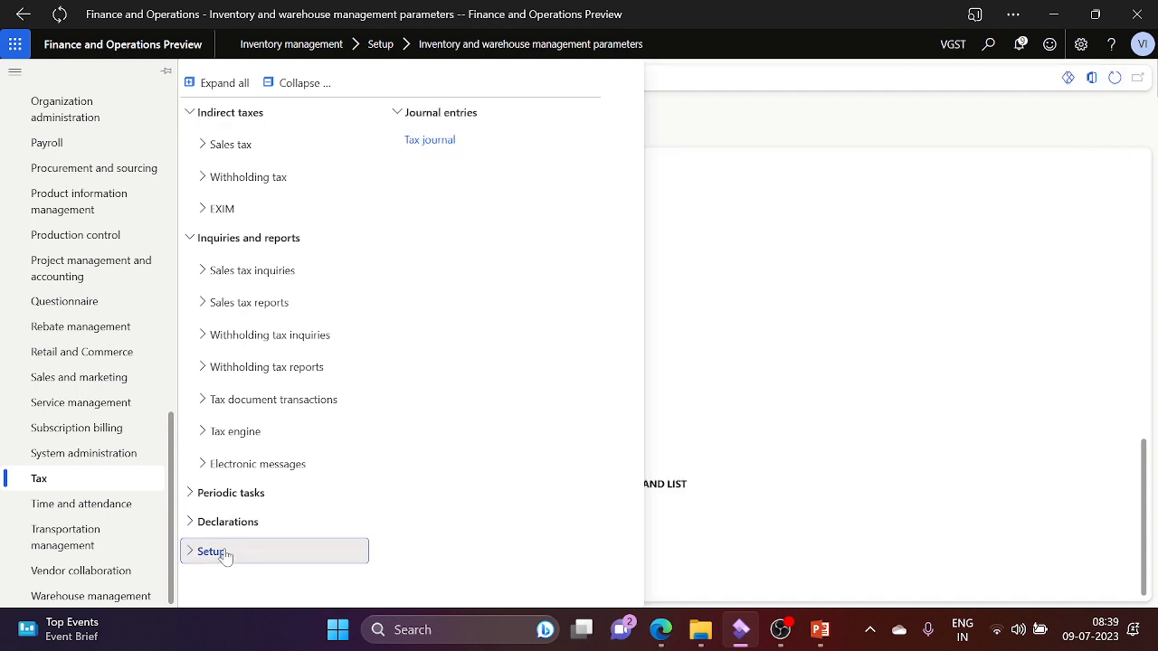
left_click(224, 553)
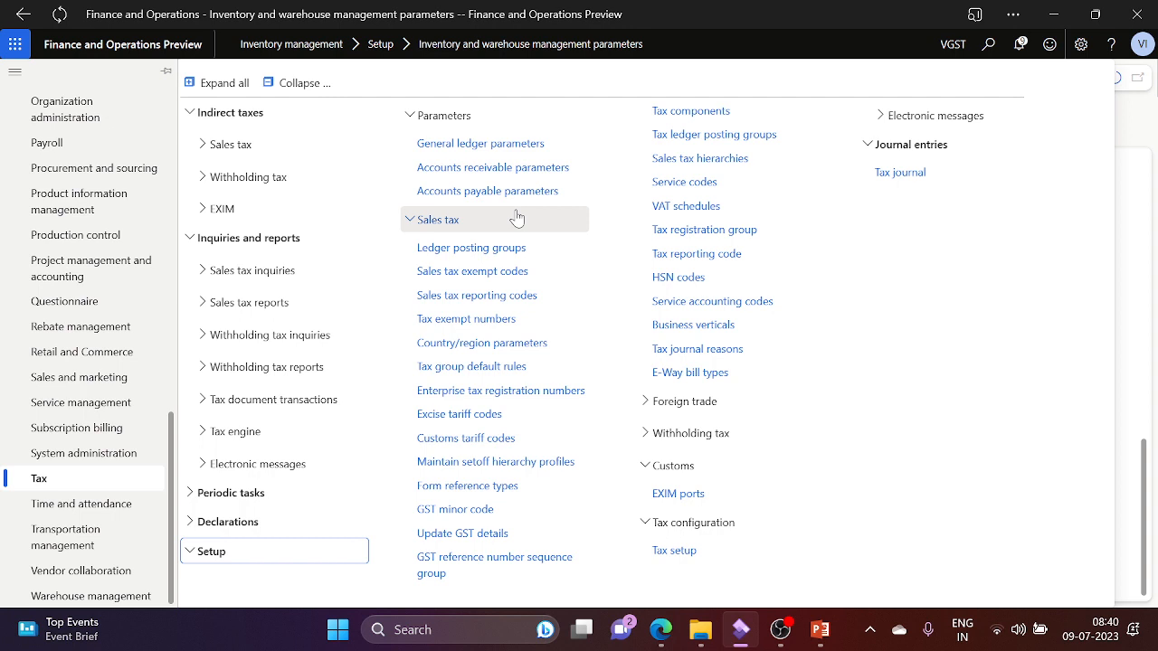
left_click(959, 51)
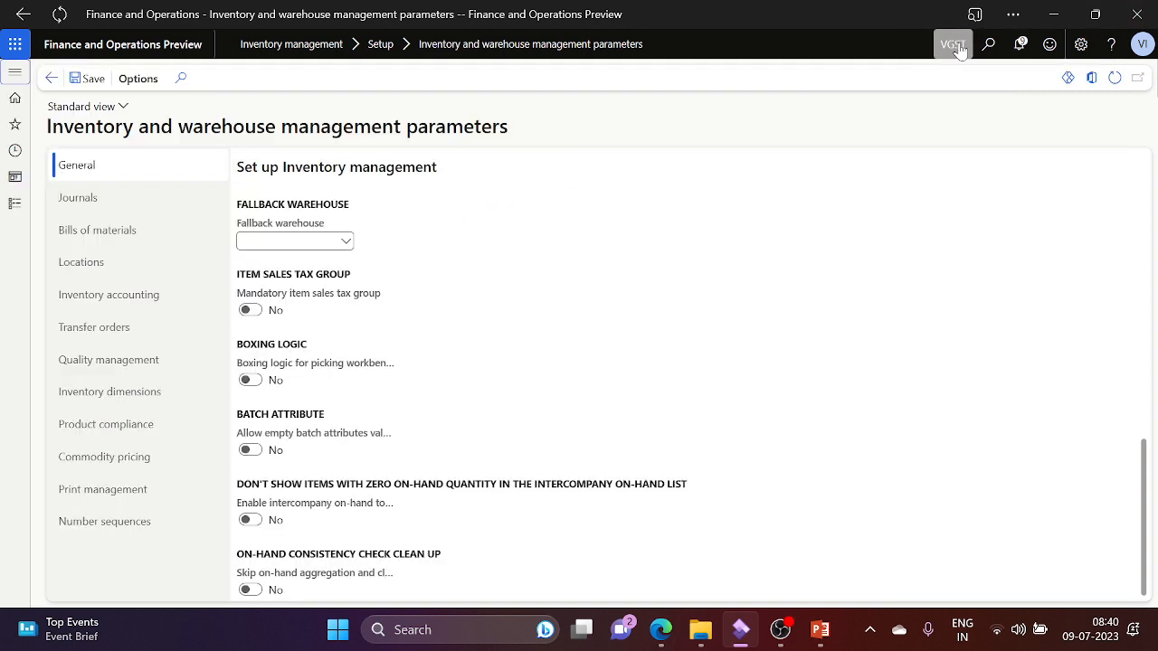
Step: Switch the working company to INMF and bring up the Tax module's page list
left_click(960, 47)
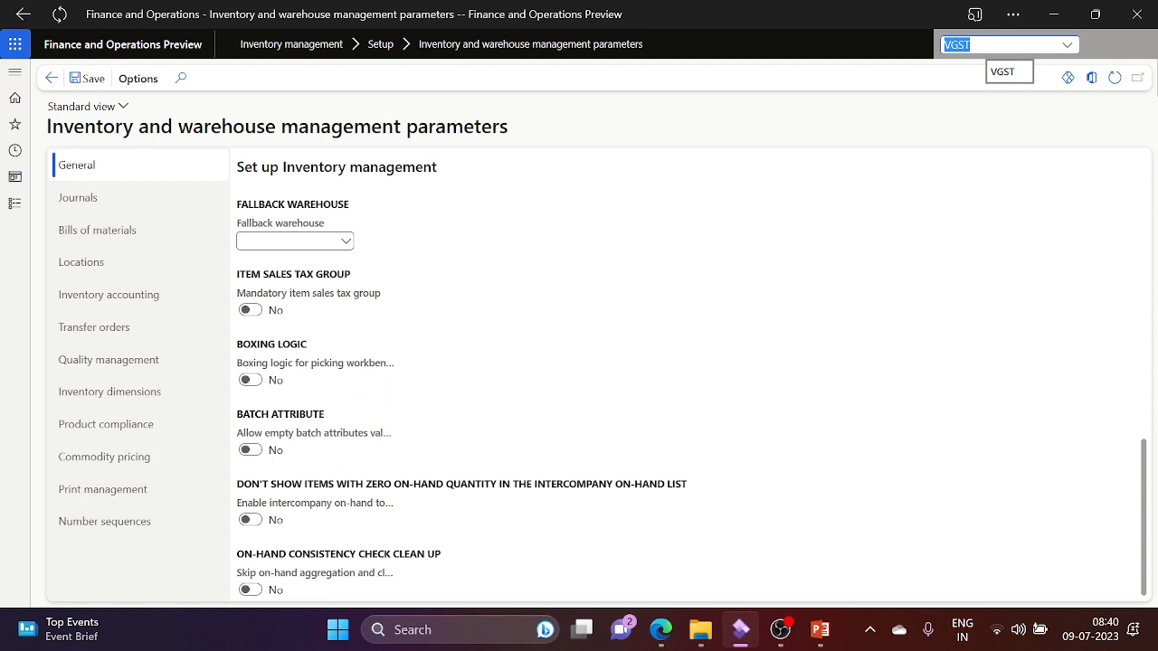
type("INMF")
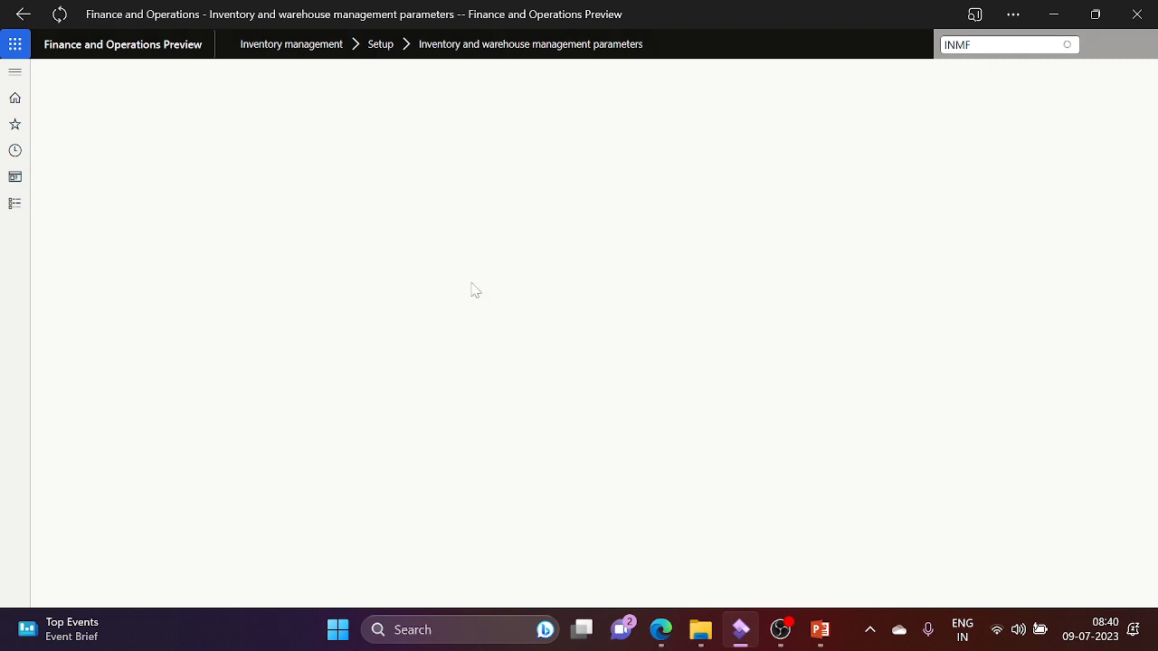
left_click(11, 202)
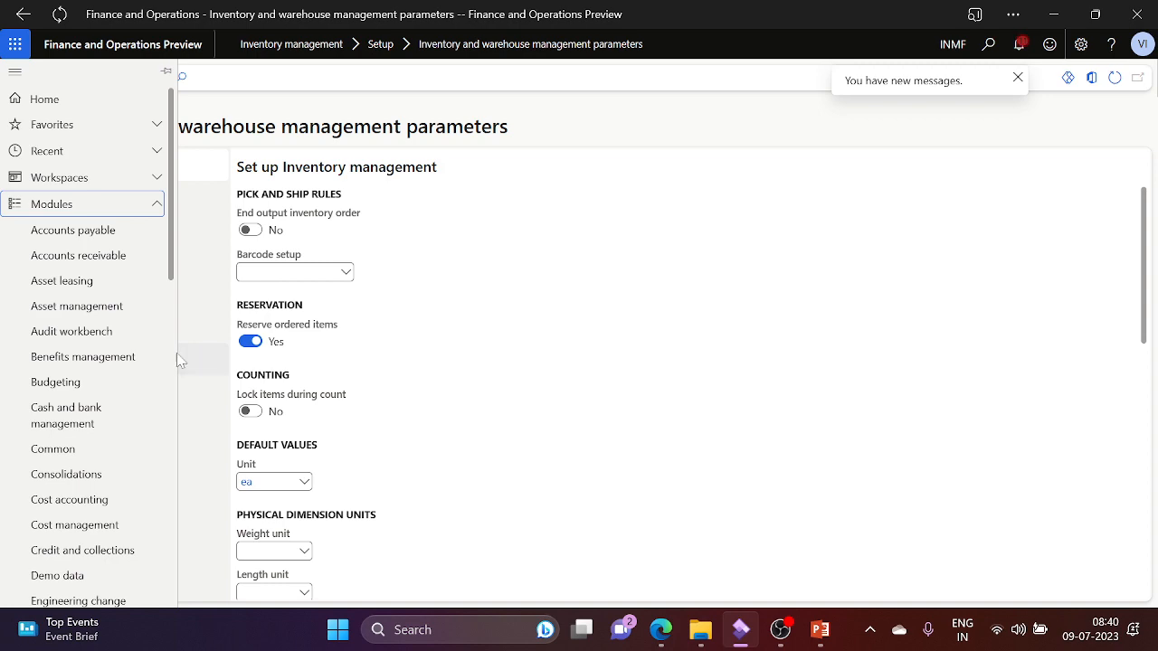
scroll(176, 362, "down", 5)
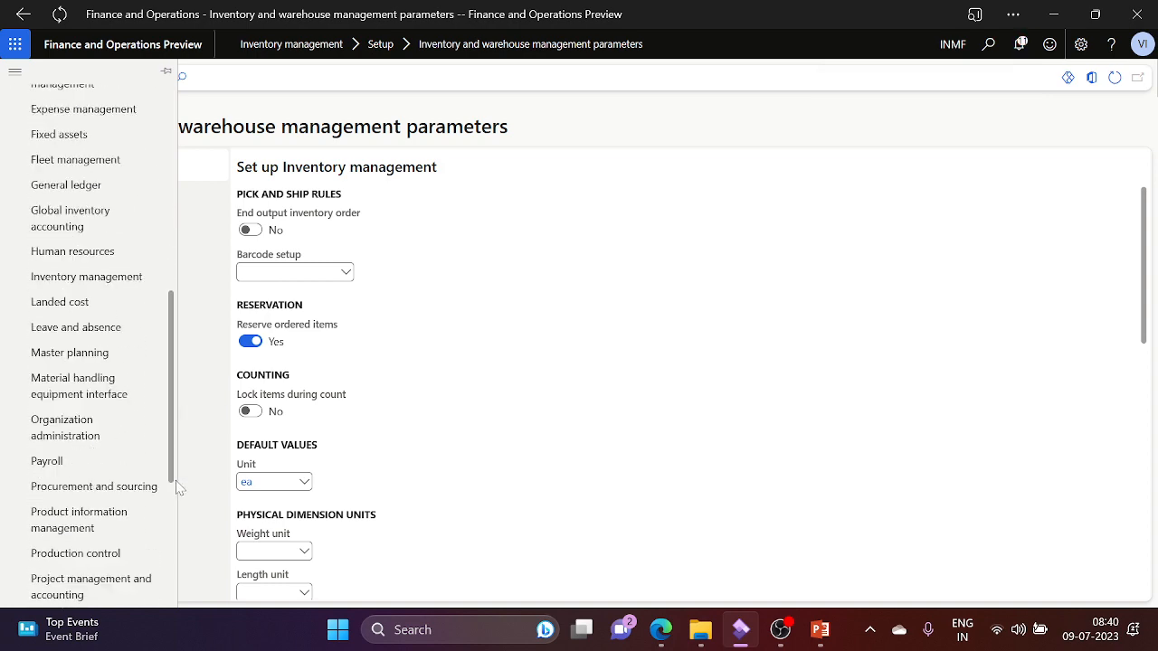
scroll(179, 489, "down", 4)
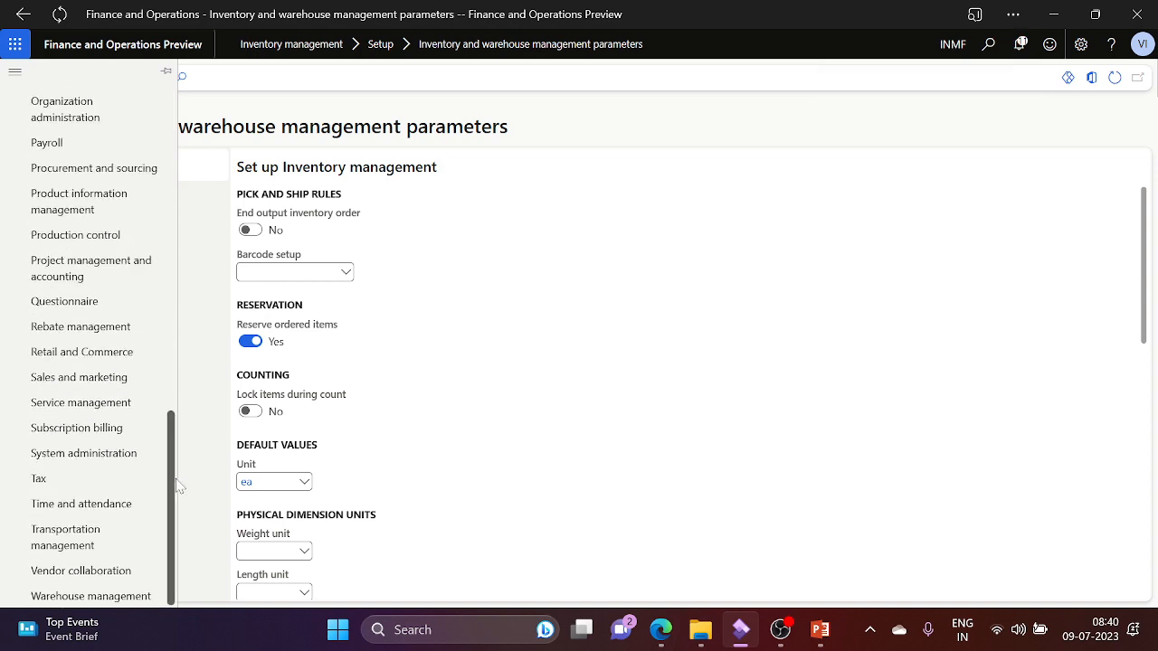
left_click(63, 488)
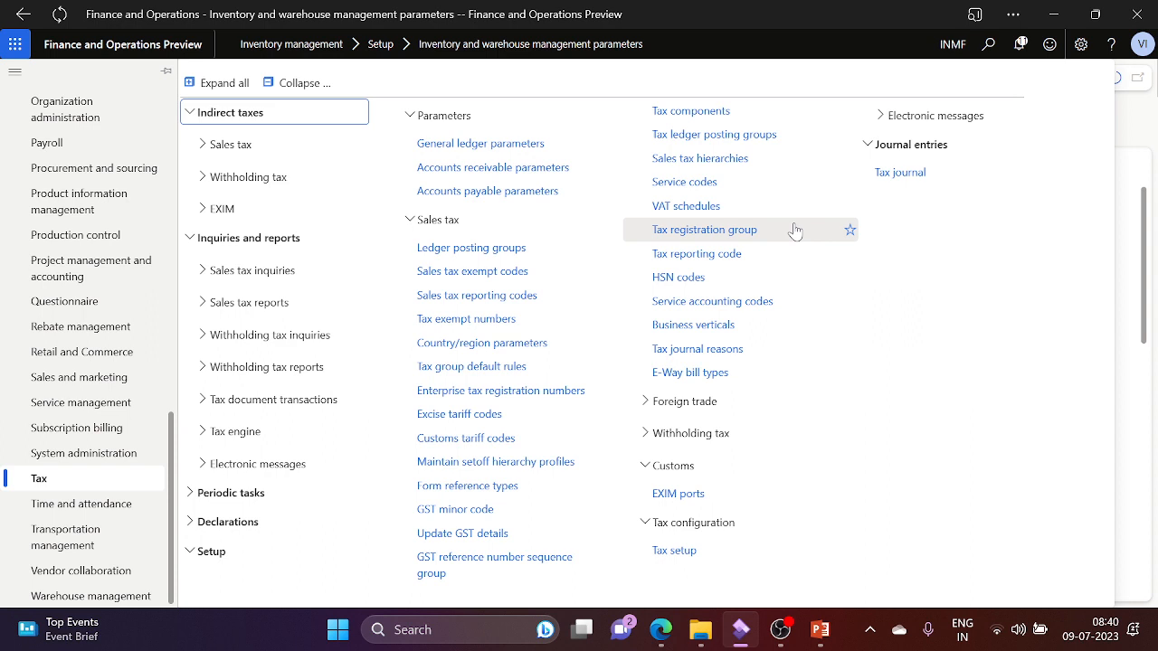
Step: In INMF's GST tax setup values, select the Interim transit for stock transfer row, briefly checking the slides
left_click(703, 550)
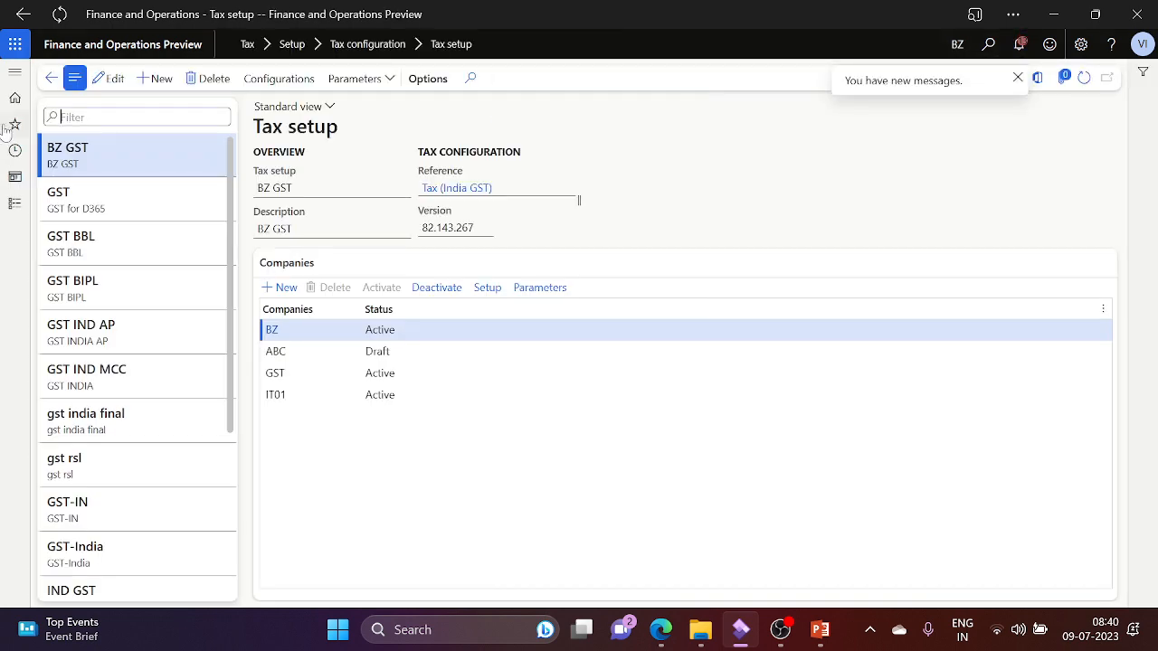
left_click(135, 199)
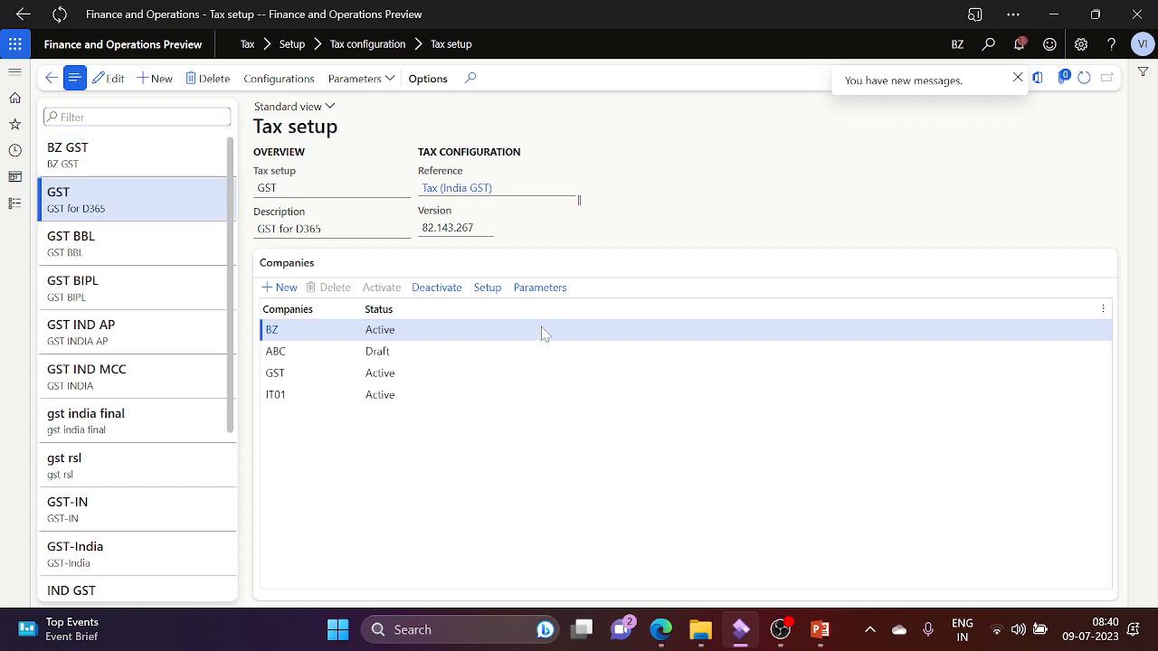
left_click(487, 288)
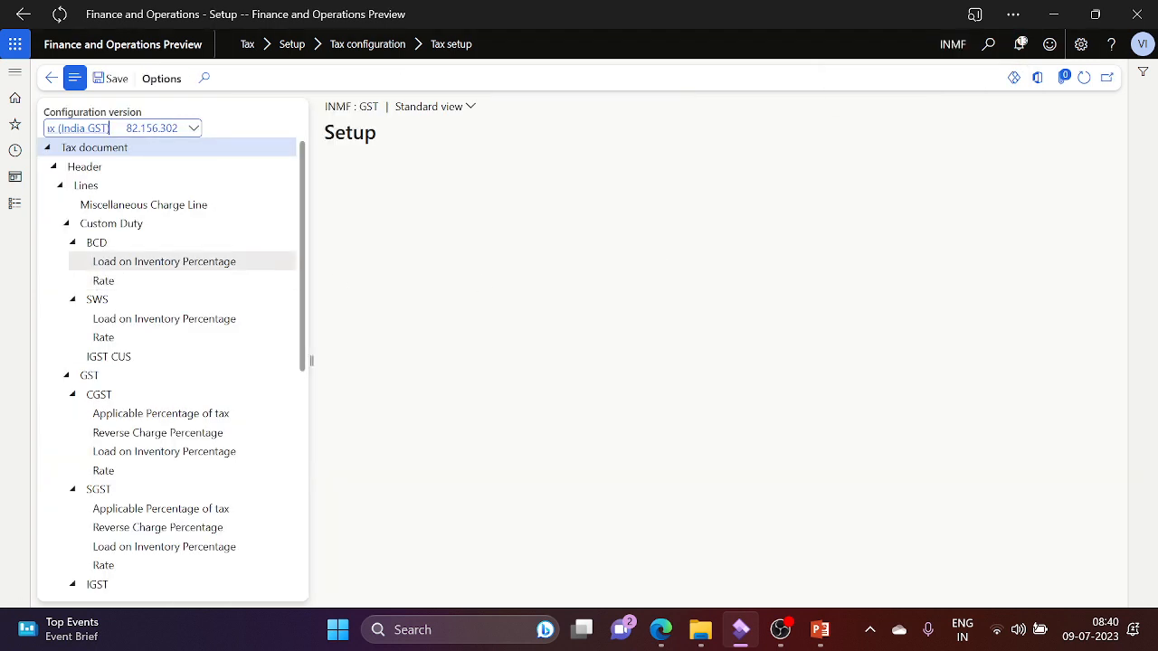
left_click(160, 383)
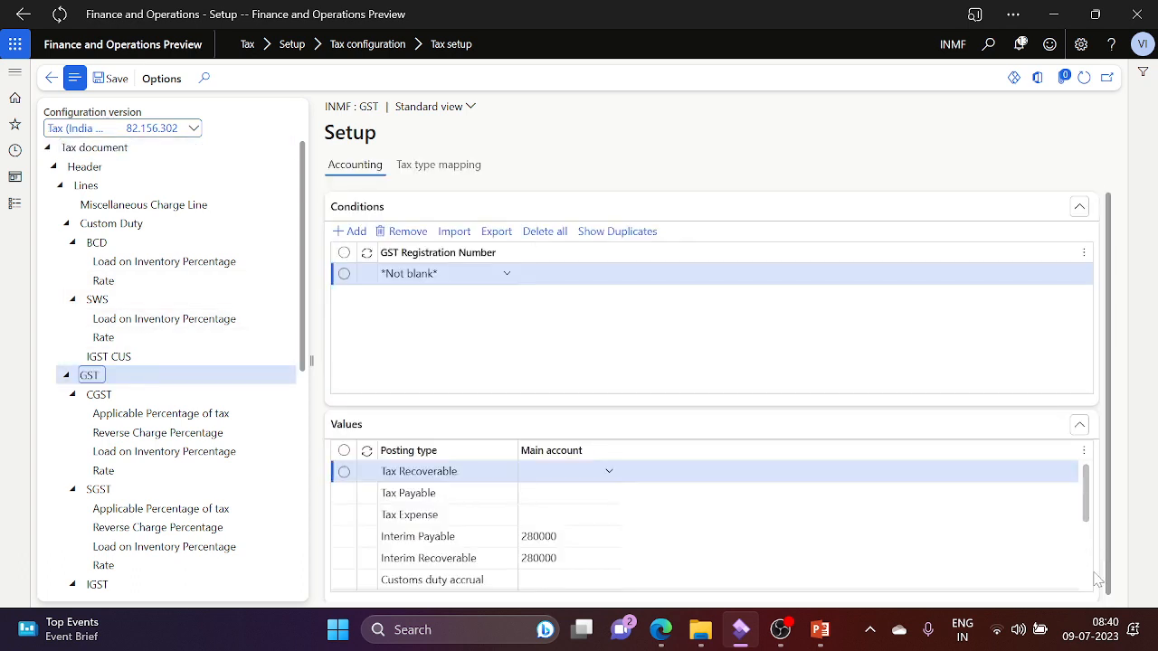
left_click(1090, 587)
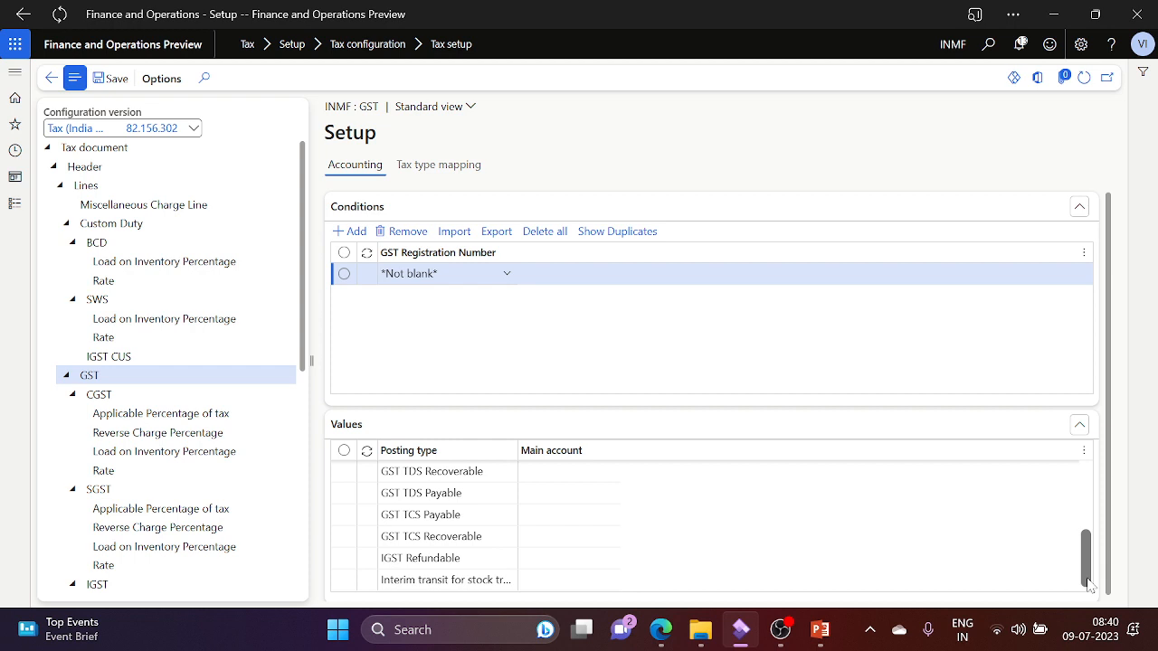
left_click(507, 580)
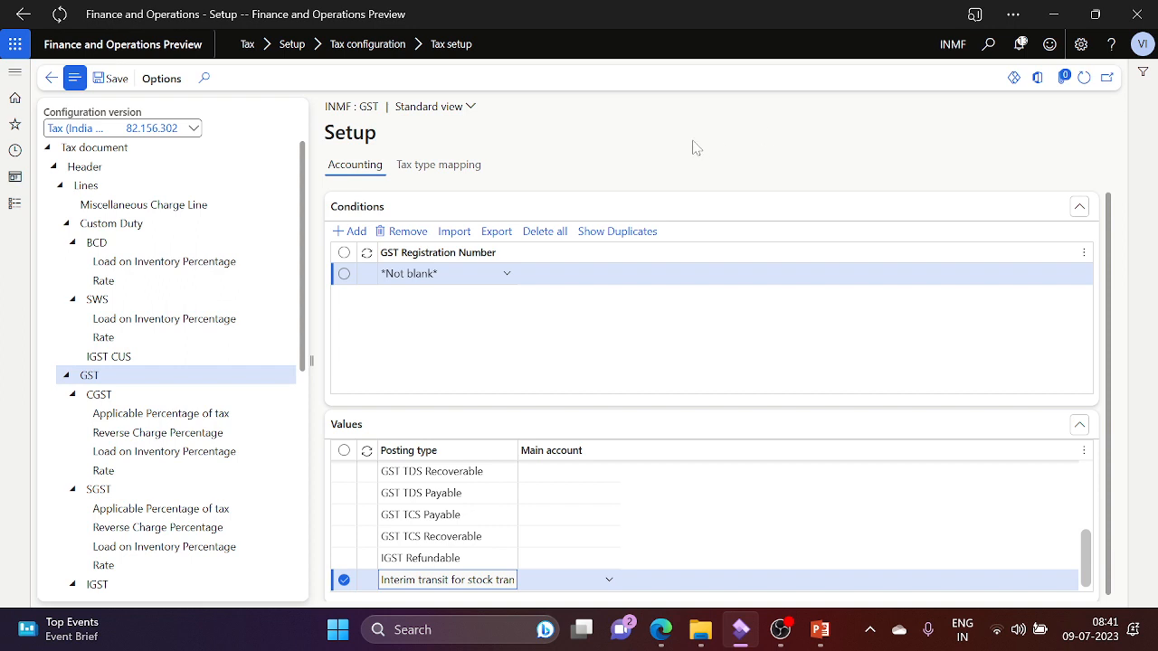
key("alt+Tab")
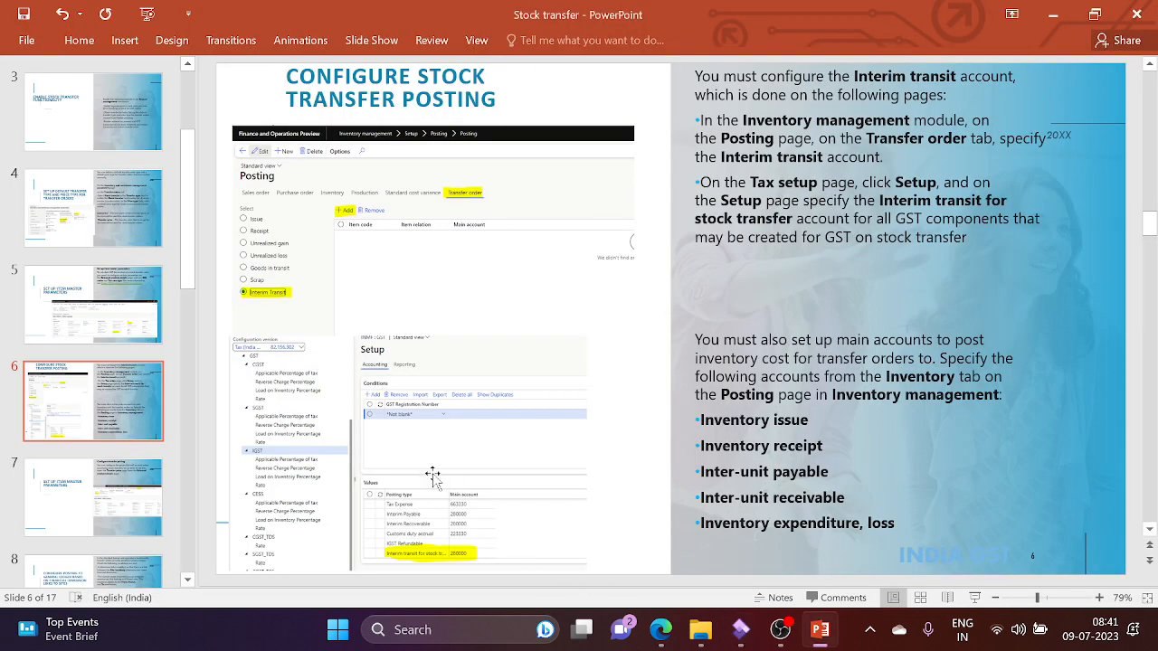
key("alt+Tab")
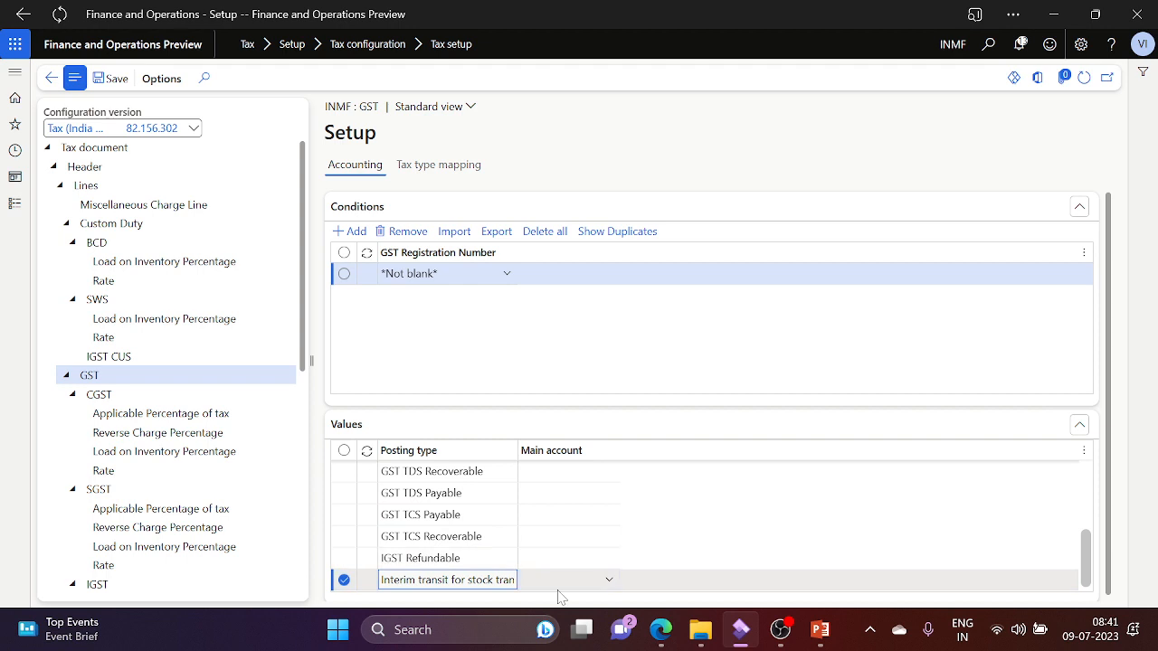
Step: Verify CGST, SGST and IGST interim transit post to 280000, then move to PowerPoint slide 7
left_click(108, 395)
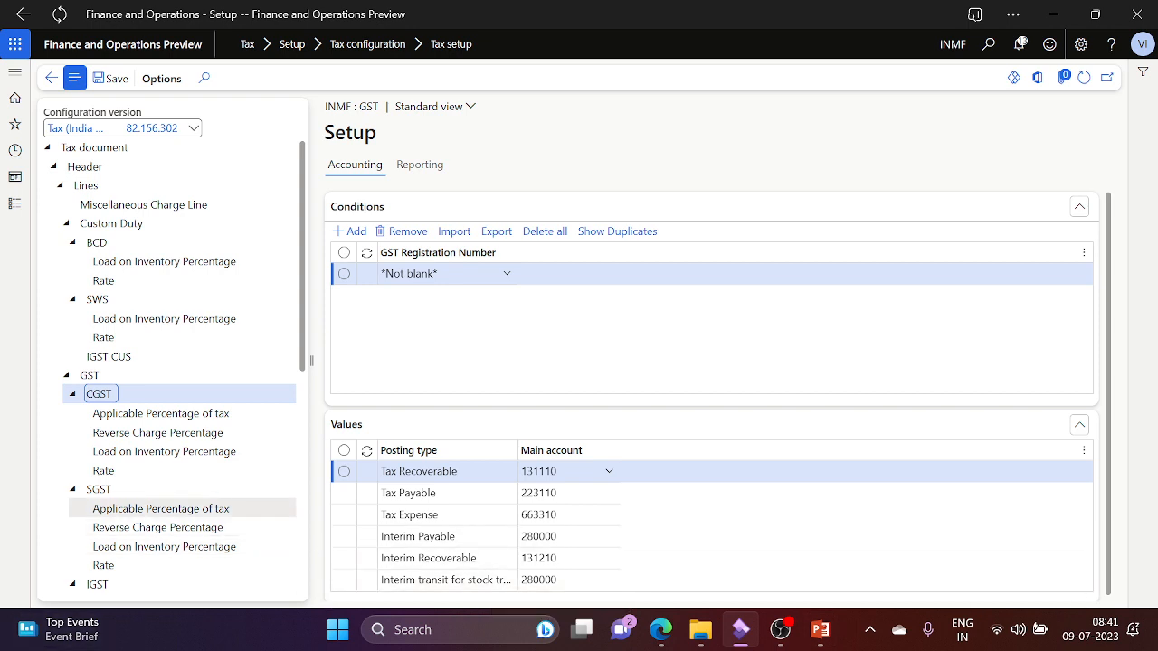
left_click(100, 489)
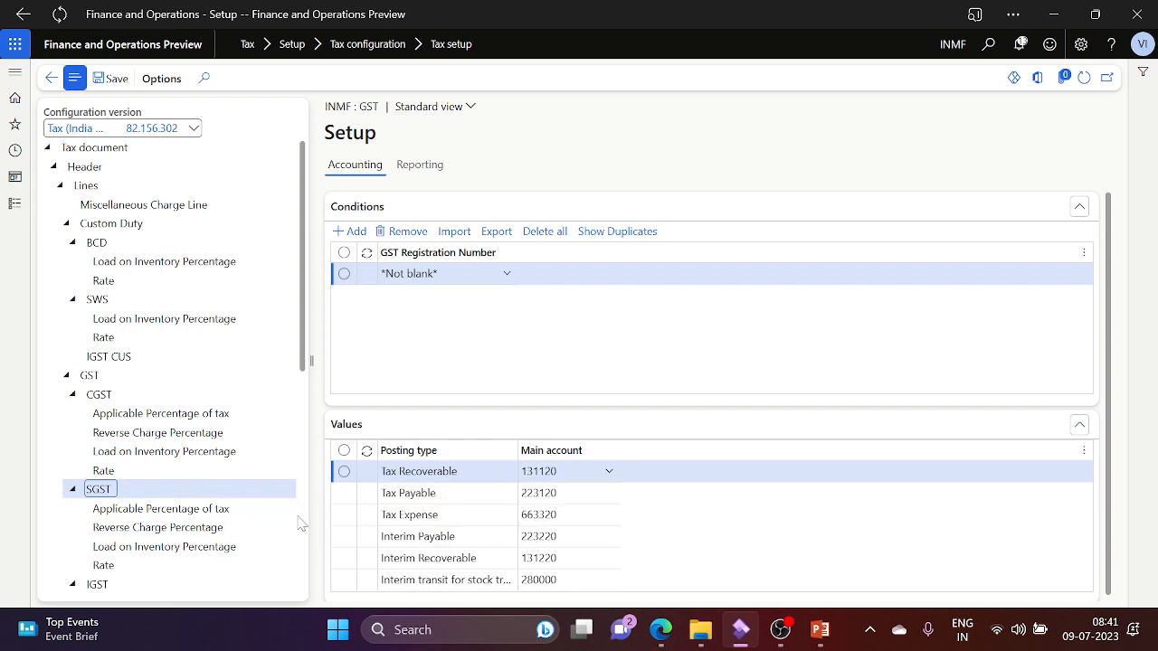
scroll(303, 528, "down", 5)
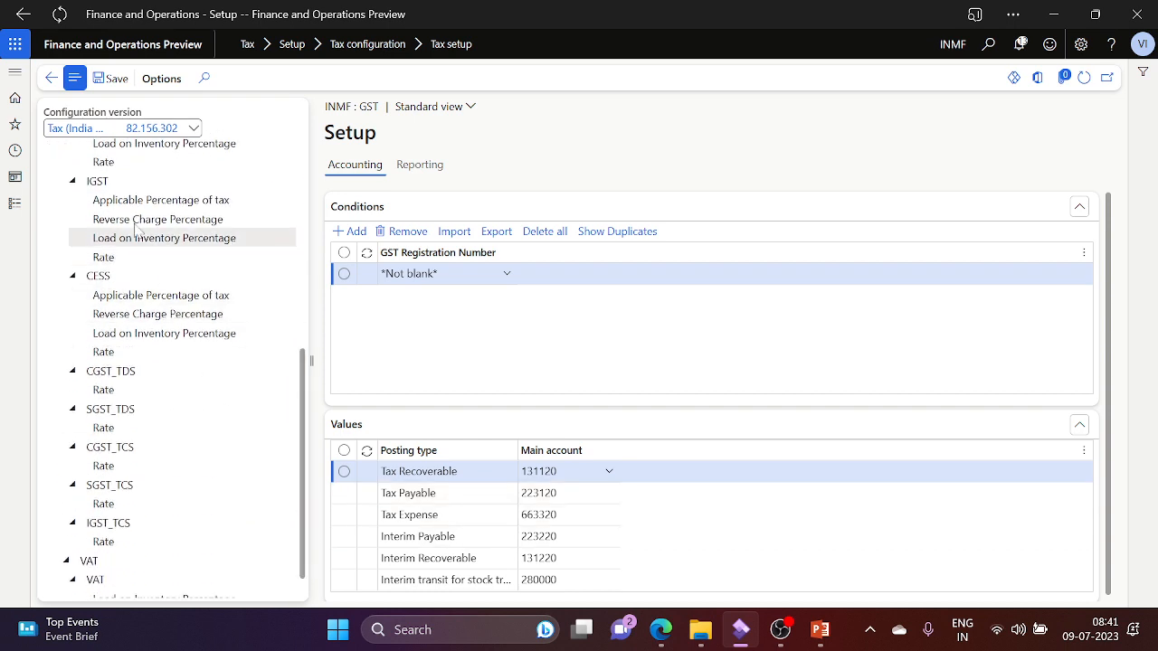
left_click(145, 180)
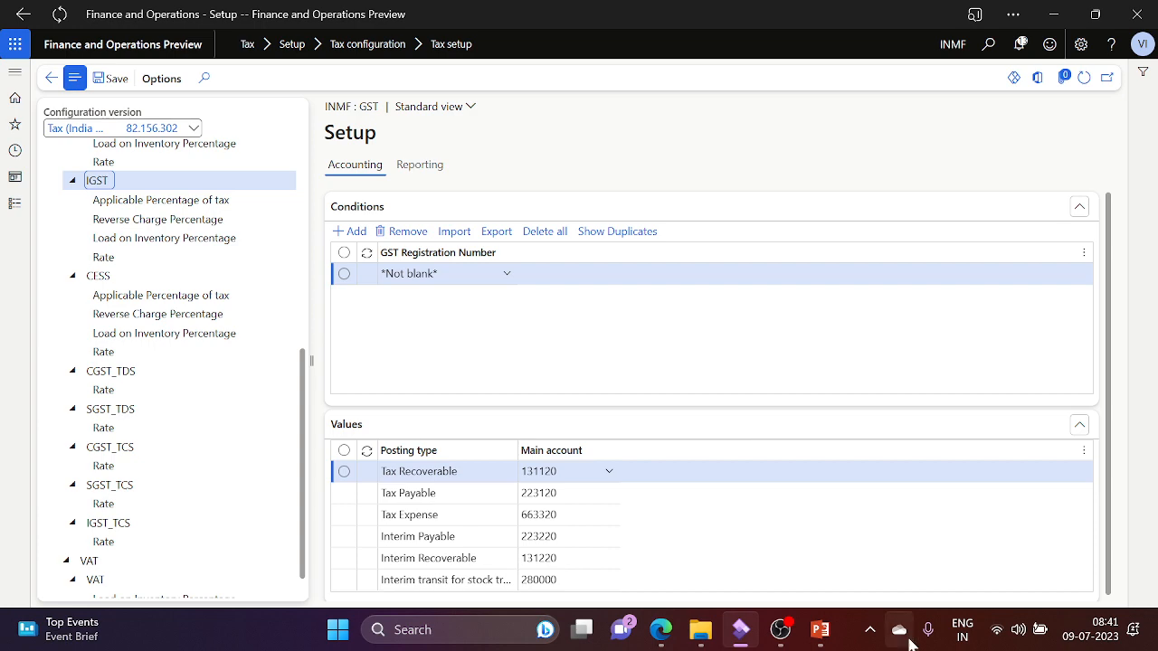
left_click(1087, 579)
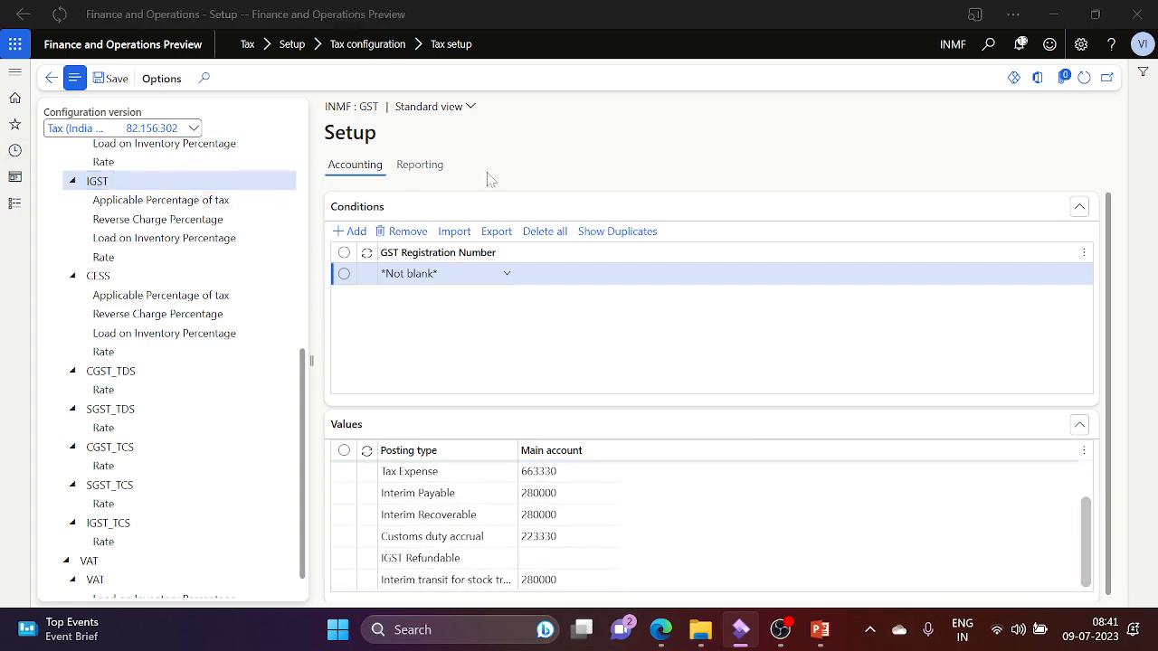
key("alt+Tab")
left_click(102, 489)
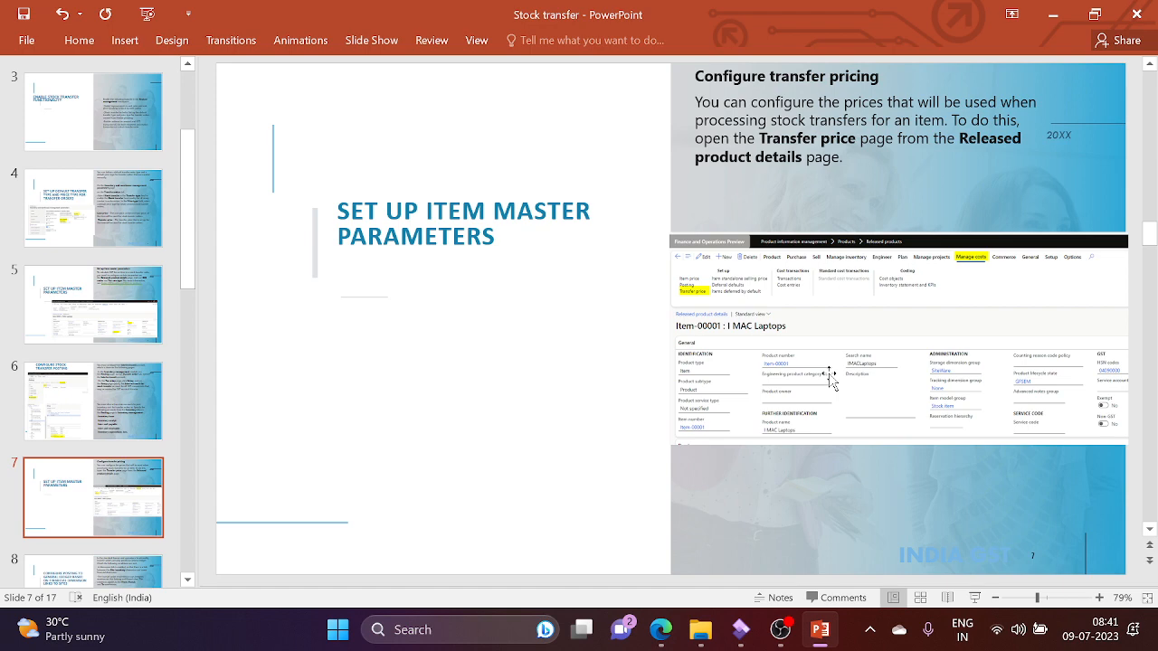
Step: Back in Finance and Operations, open Product information management > Released products for INMF
mouse_move(677, 626)
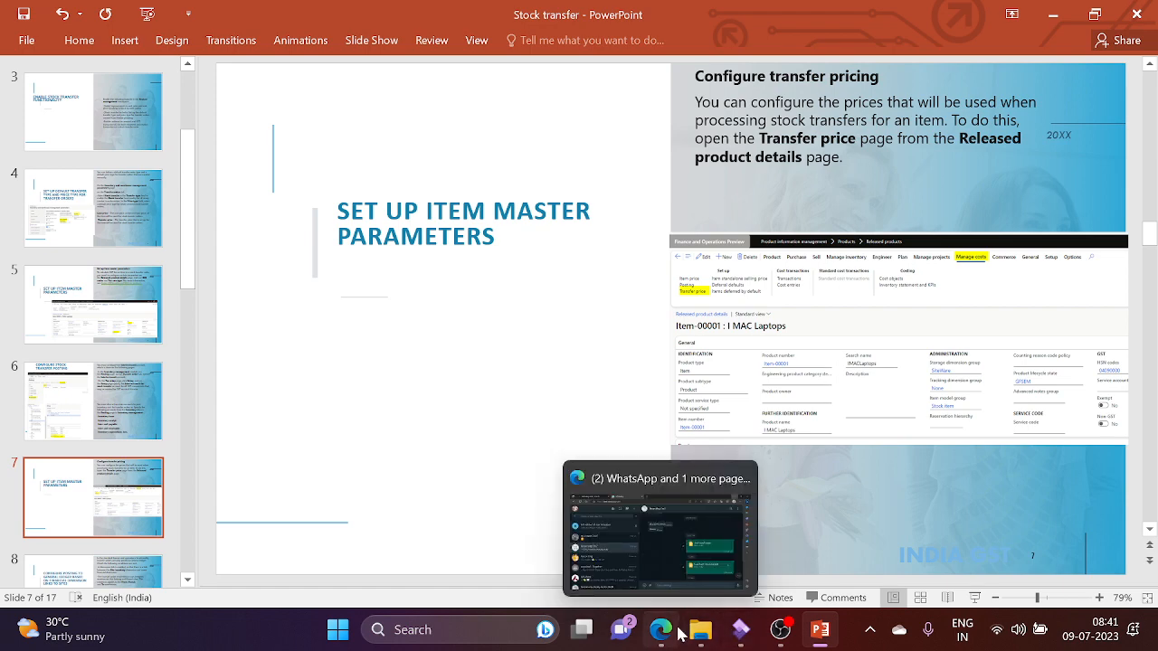
left_click(743, 631)
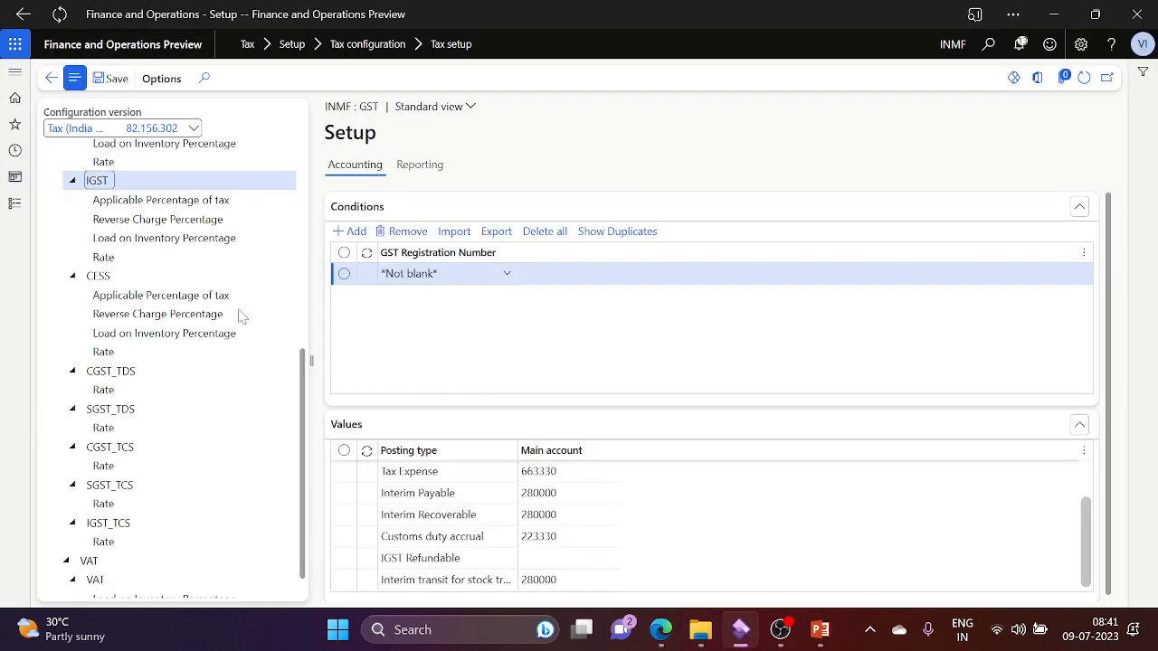
left_click(15, 204)
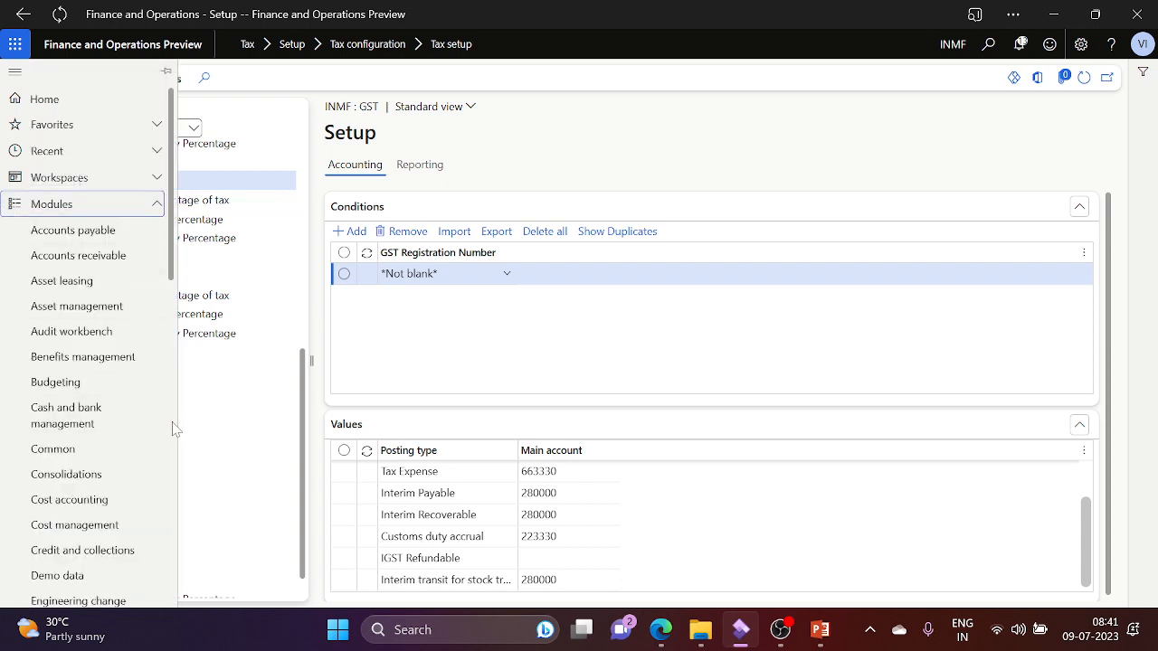
scroll(175, 430, "down", 5)
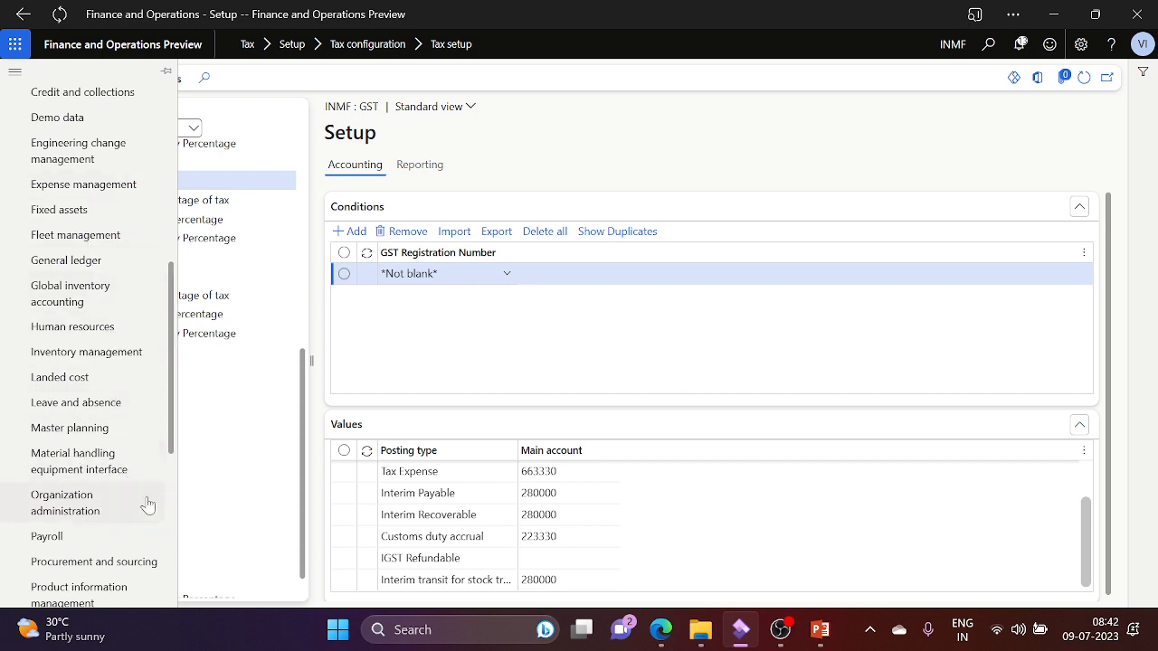
mouse_move(111, 621)
left_click(104, 589)
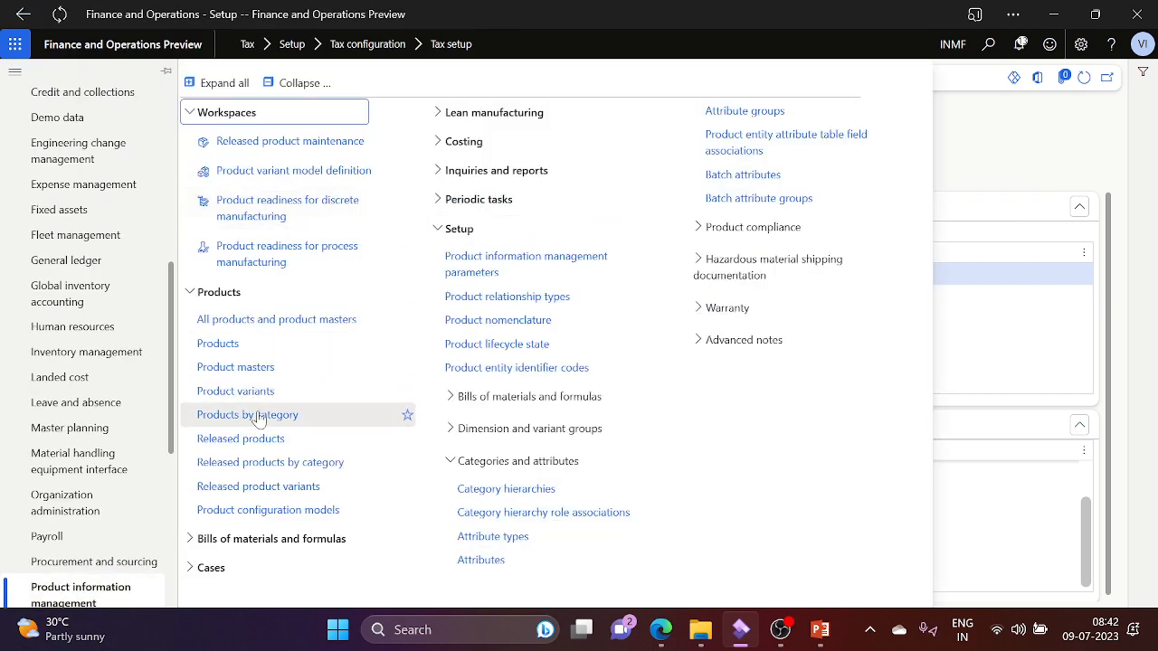
left_click(265, 440)
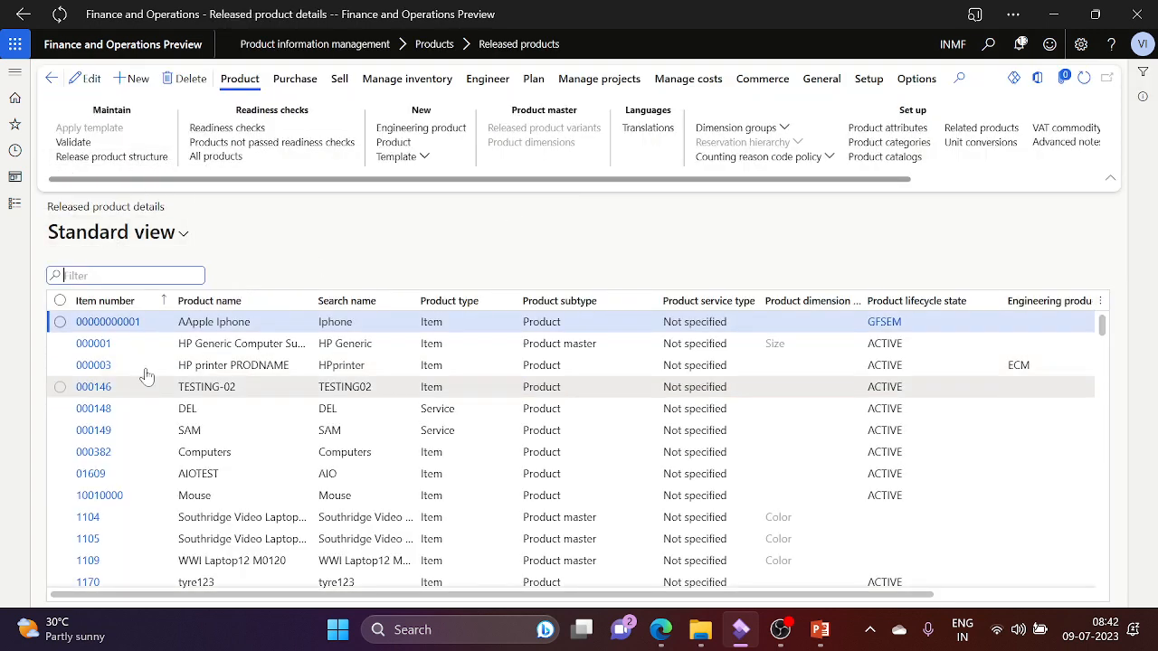
left_click(155, 304)
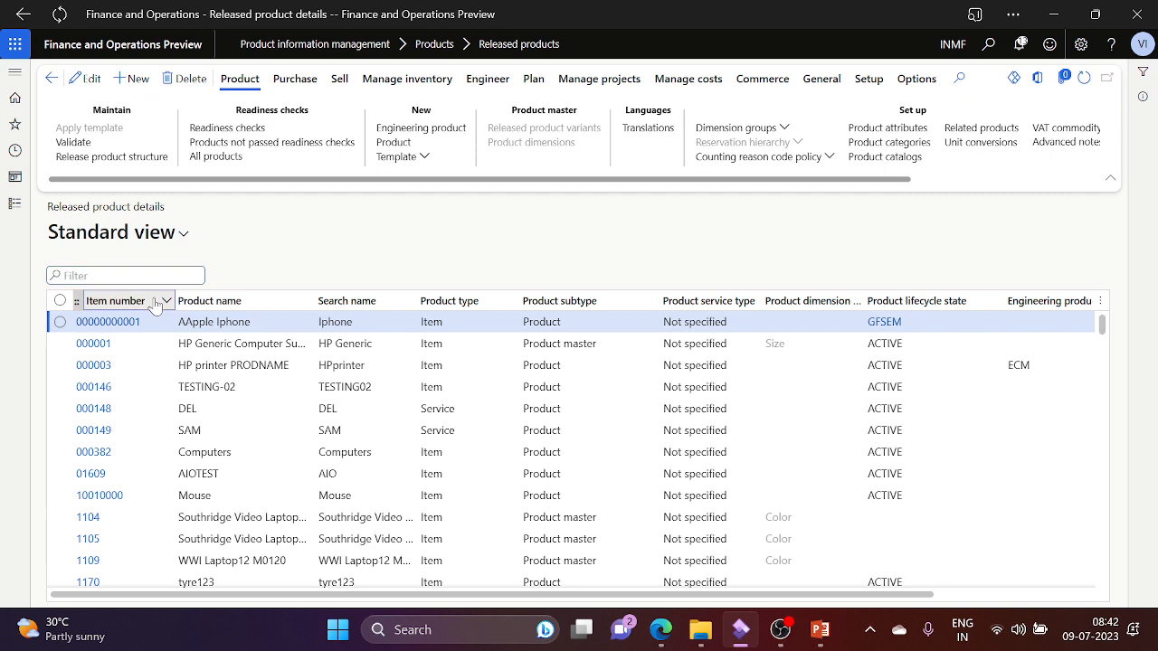
left_click(380, 250)
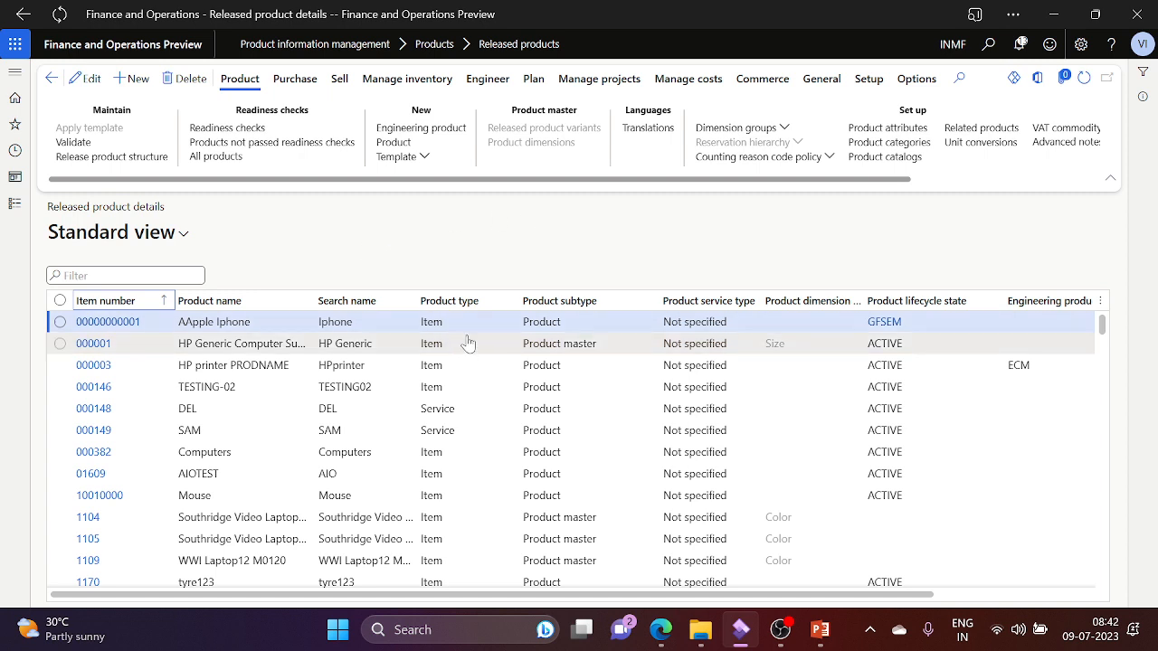
left_click(672, 85)
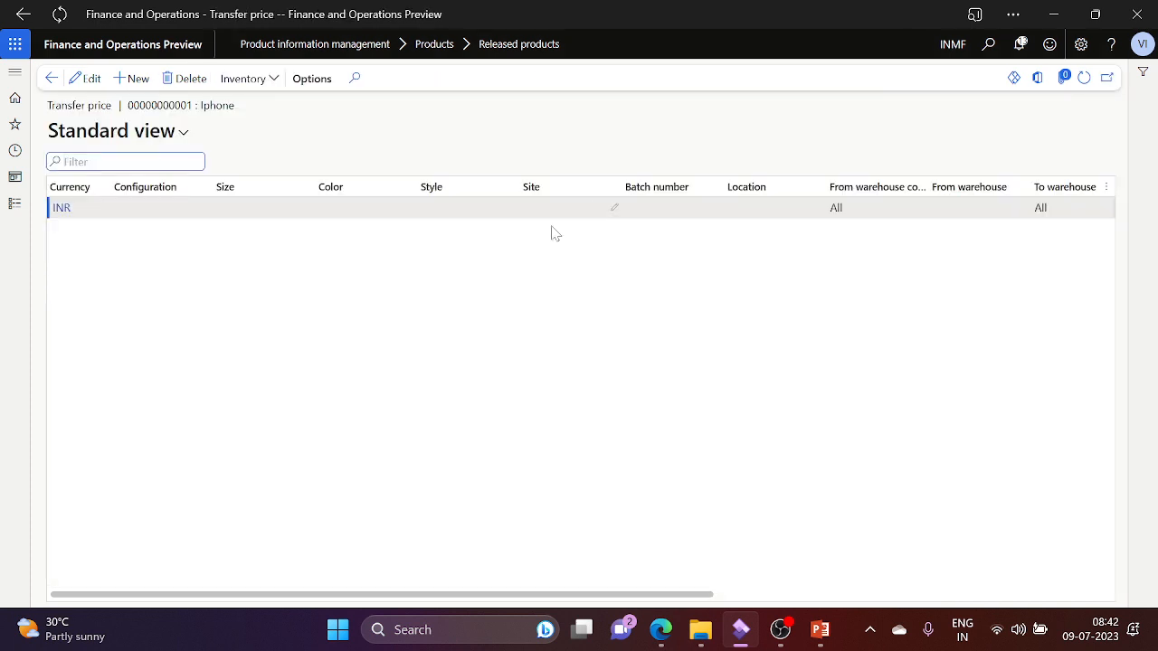
left_click(767, 596)
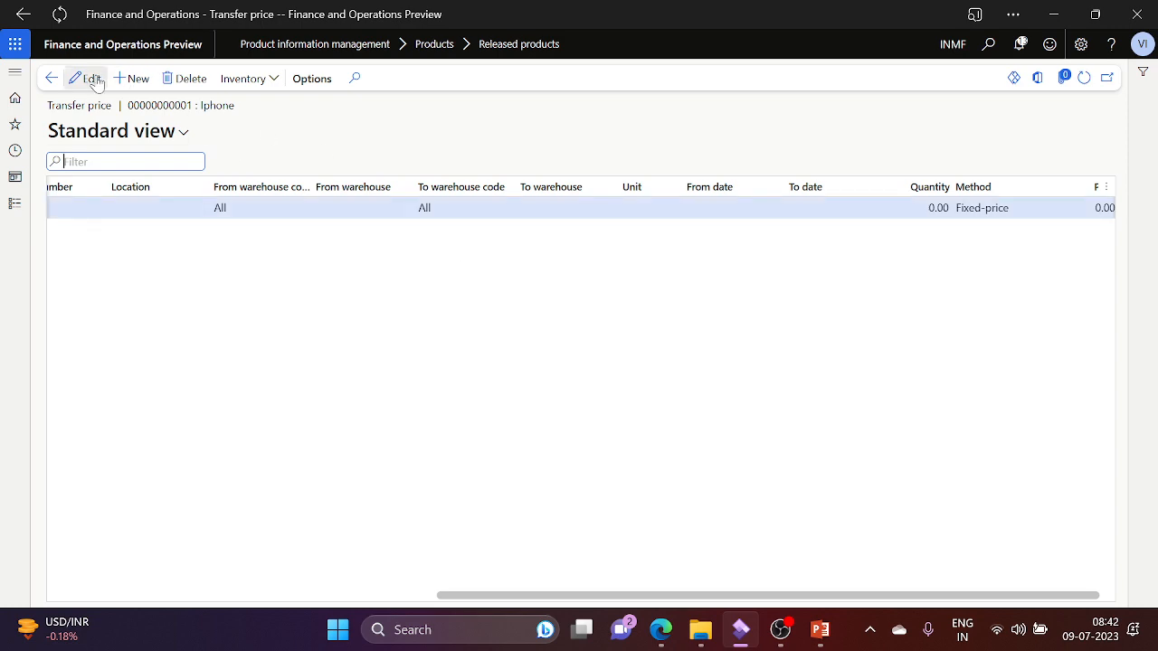
left_click(51, 78)
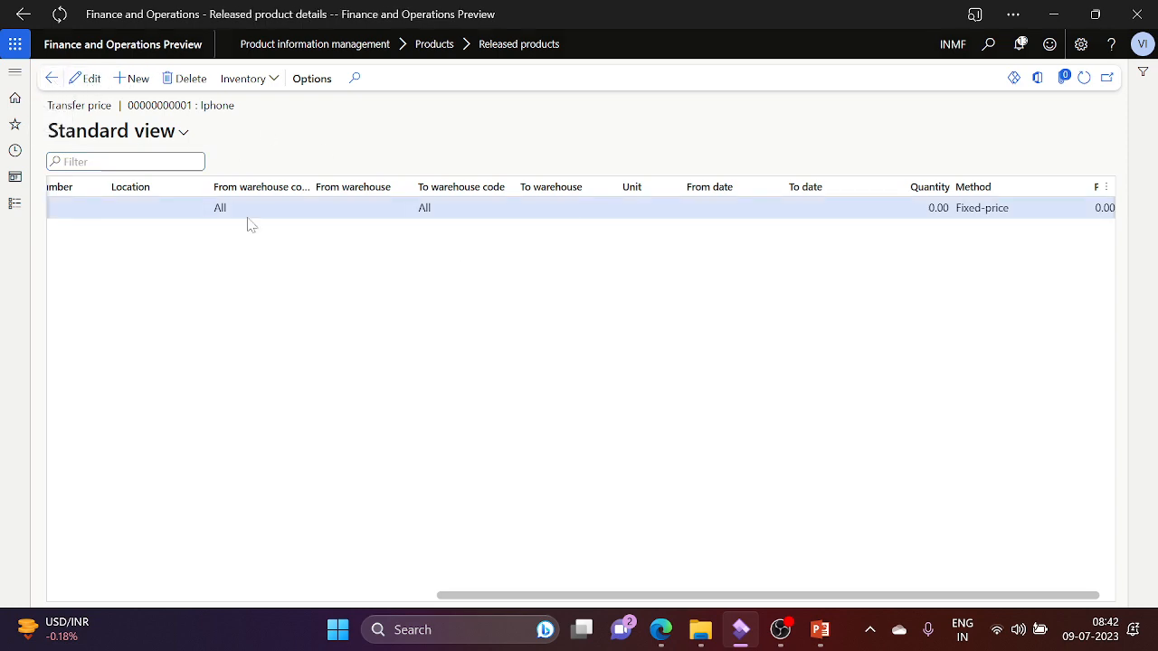
key("alt+Tab")
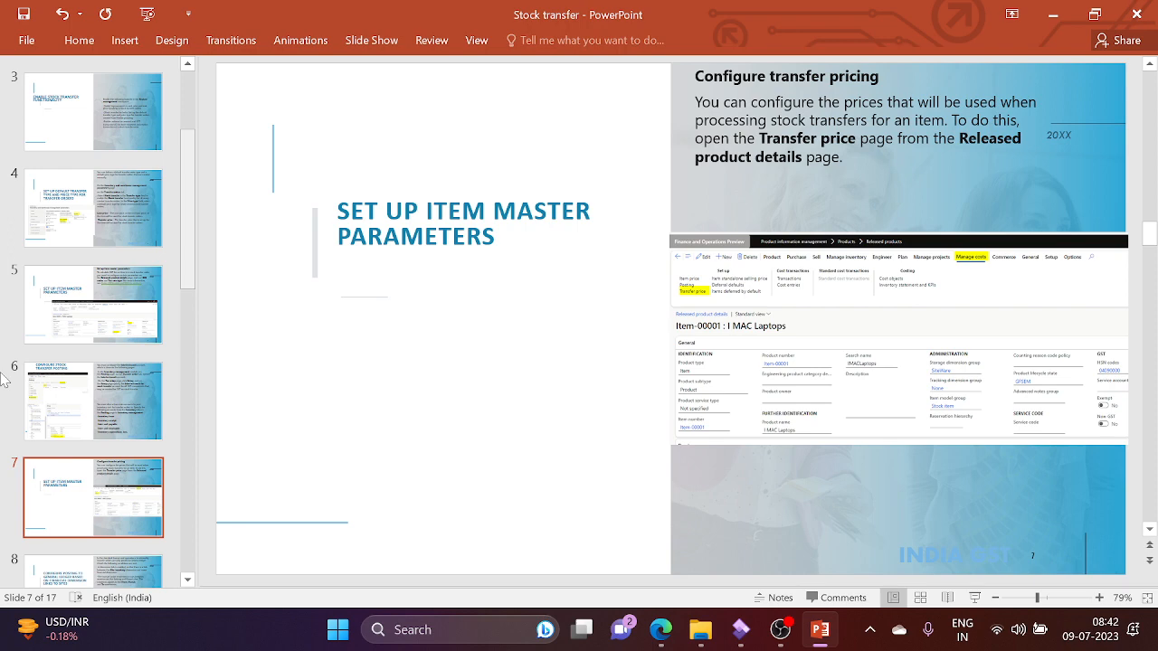
left_click(121, 570)
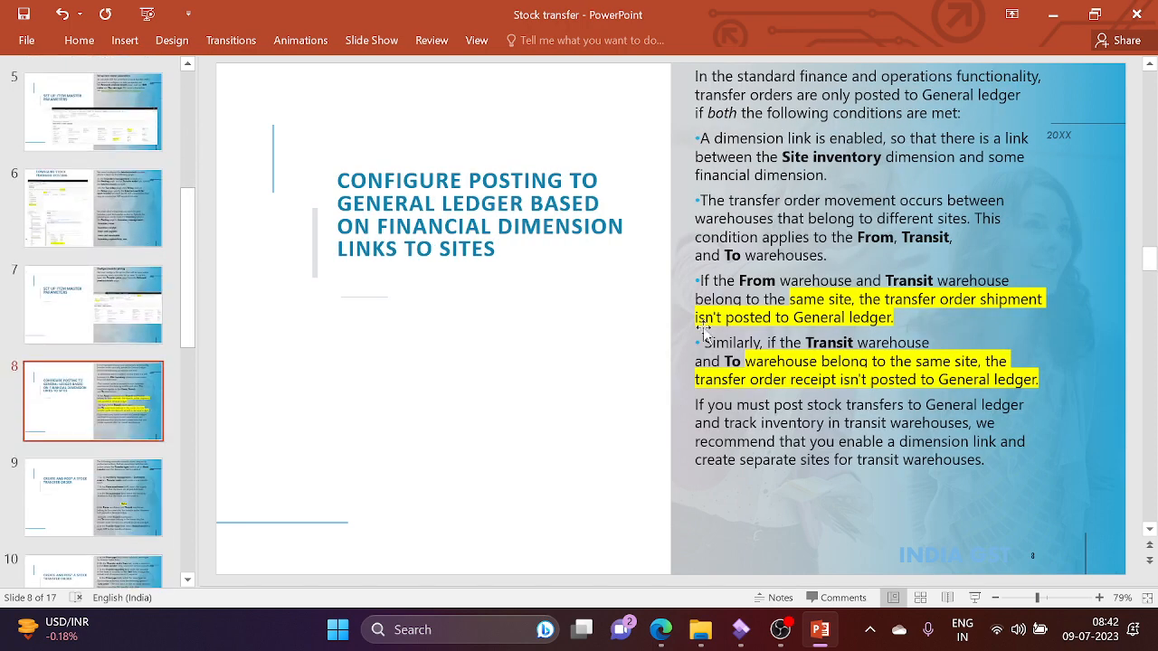
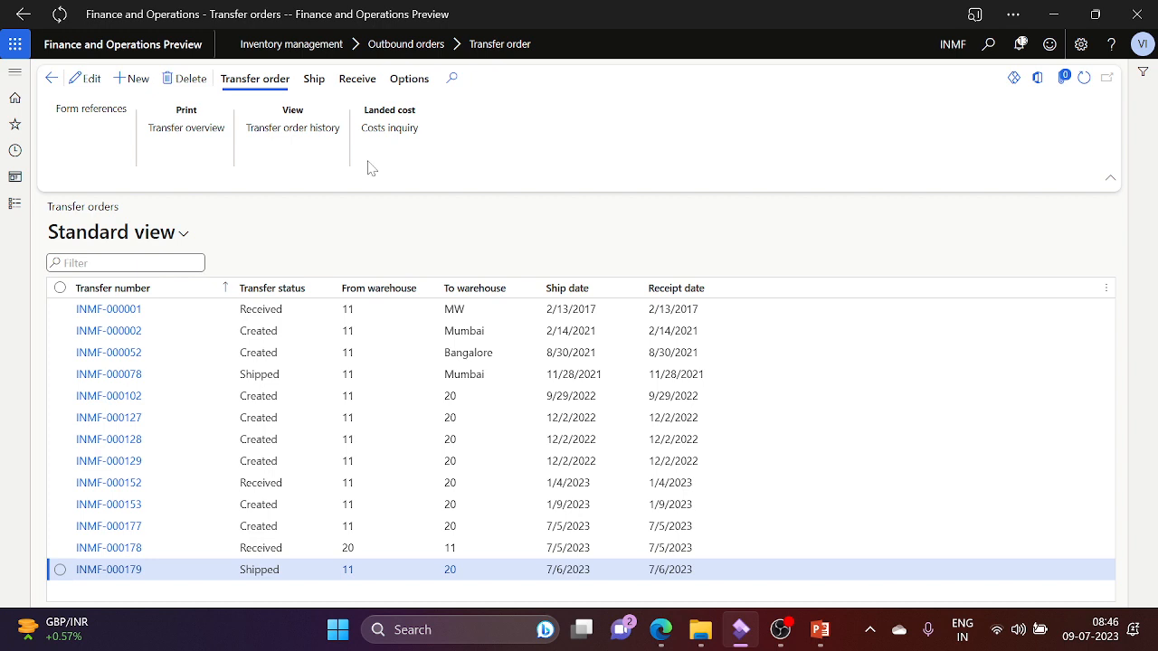
Step: Start a new transfer order from warehouse 11 to warehouse 20
key("alt+n")
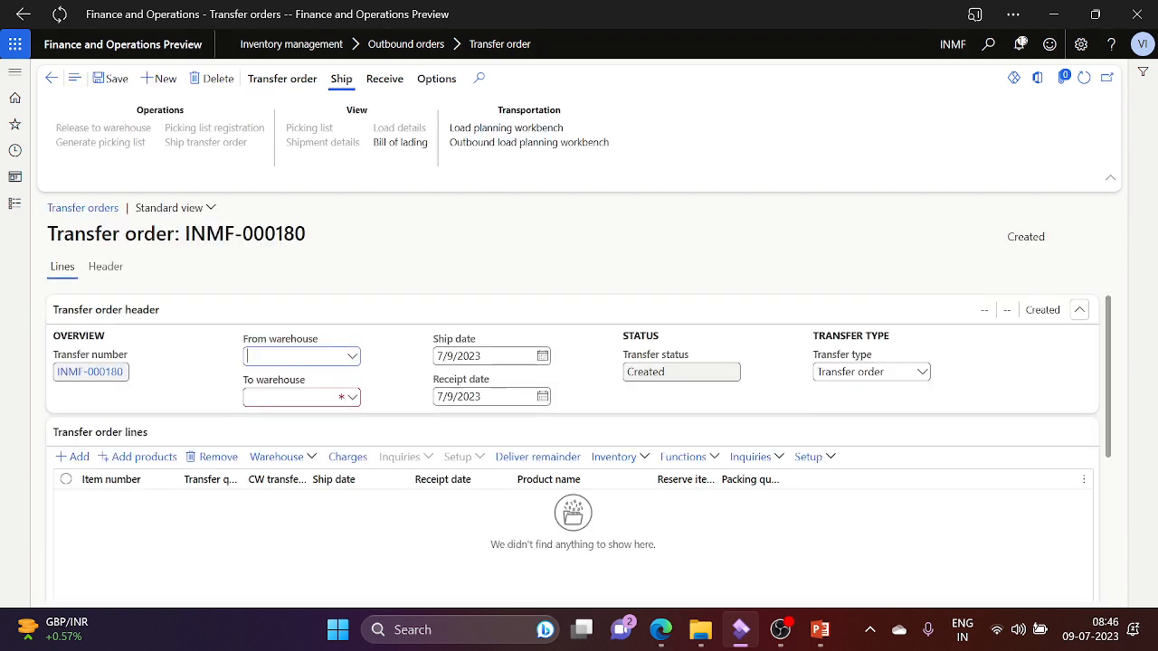
left_click(353, 356)
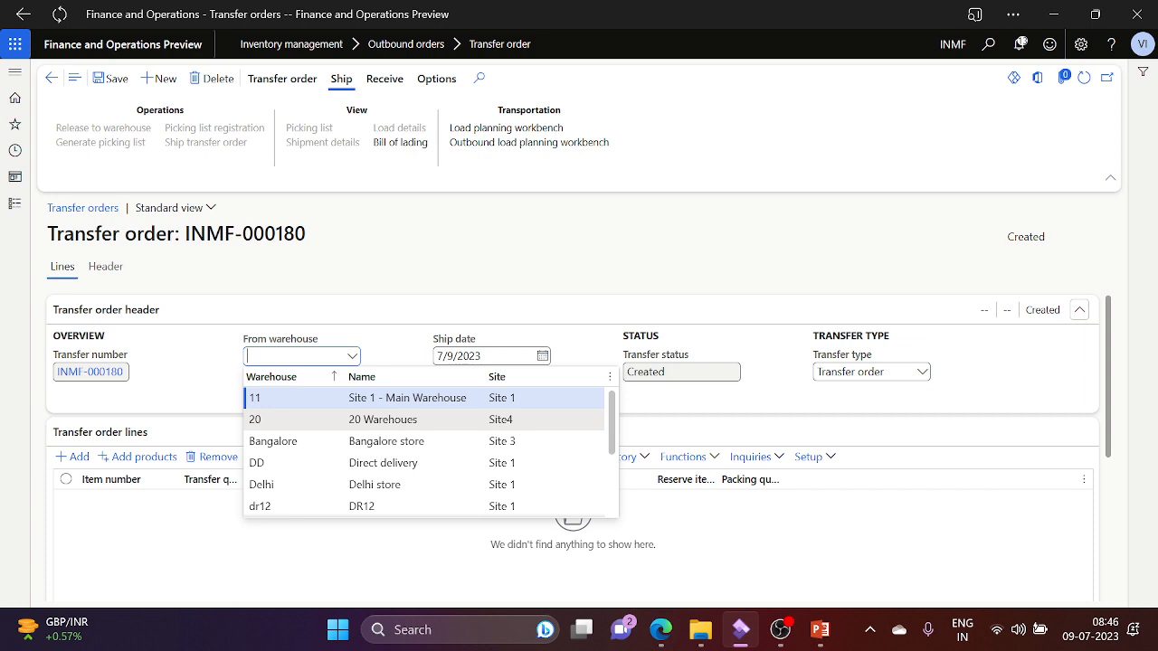
left_click(314, 398)
left_click(345, 398)
type("20")
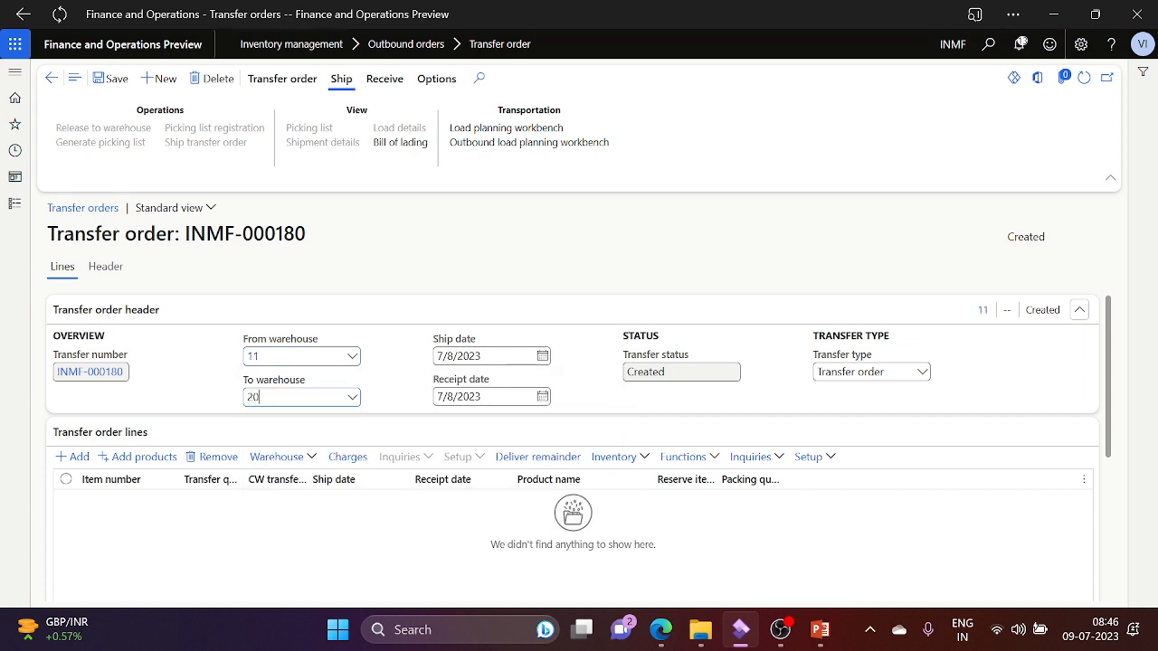
key("Tab")
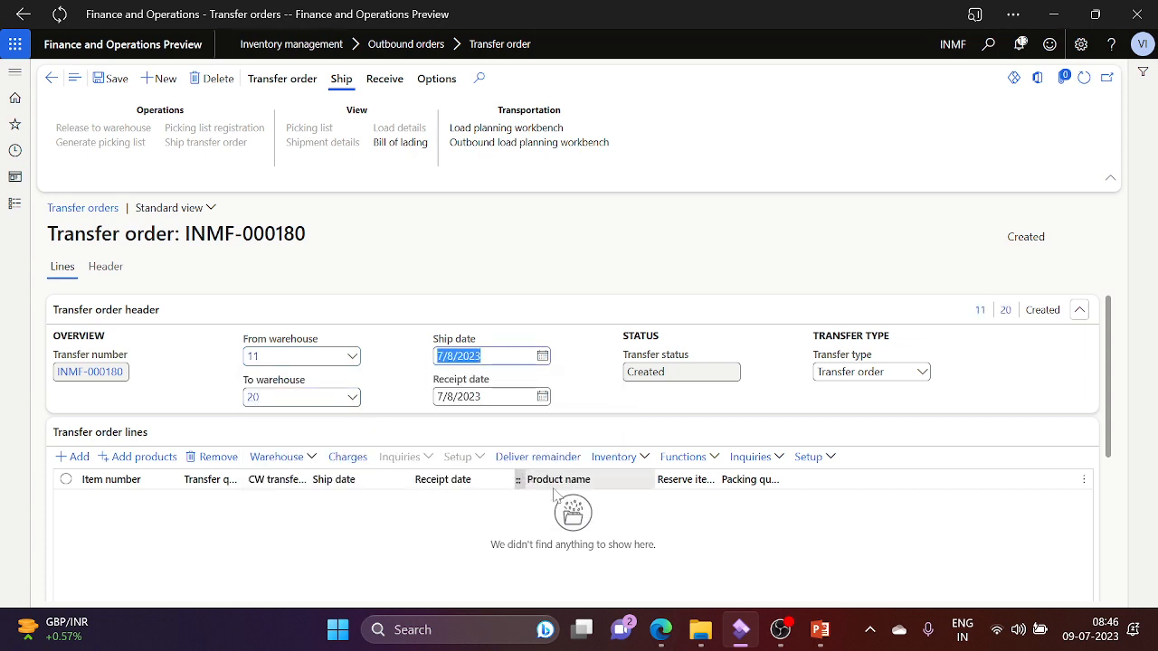
Step: Flip between the Stock transfer slides and the transfer order
key("alt+Tab")
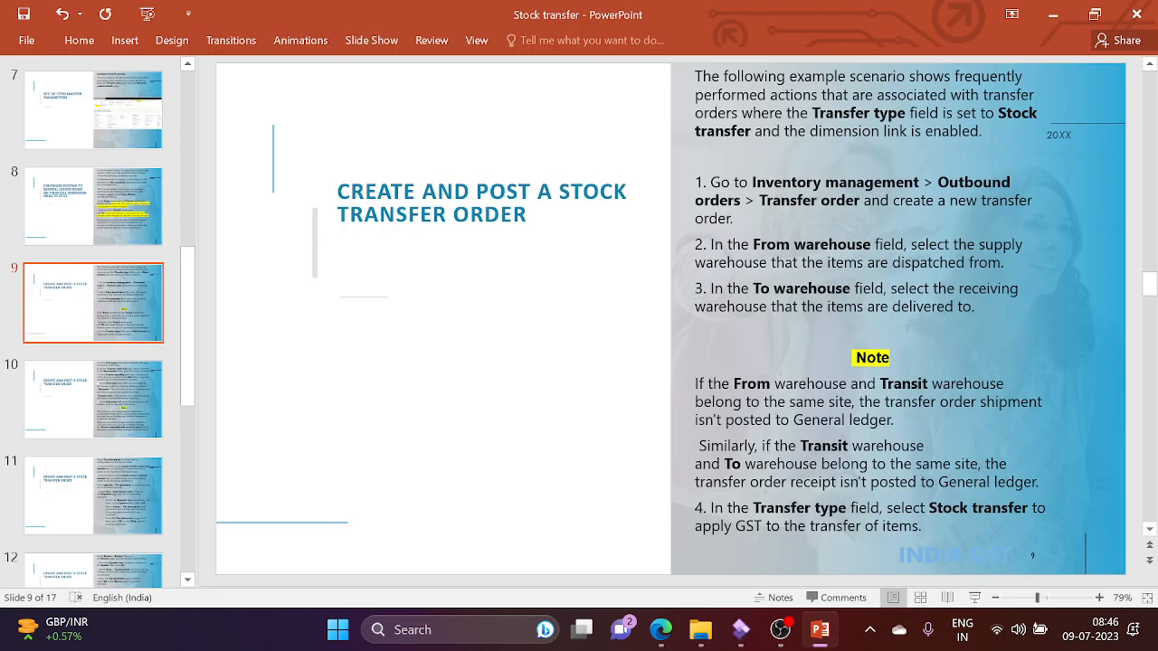
key("alt+Tab")
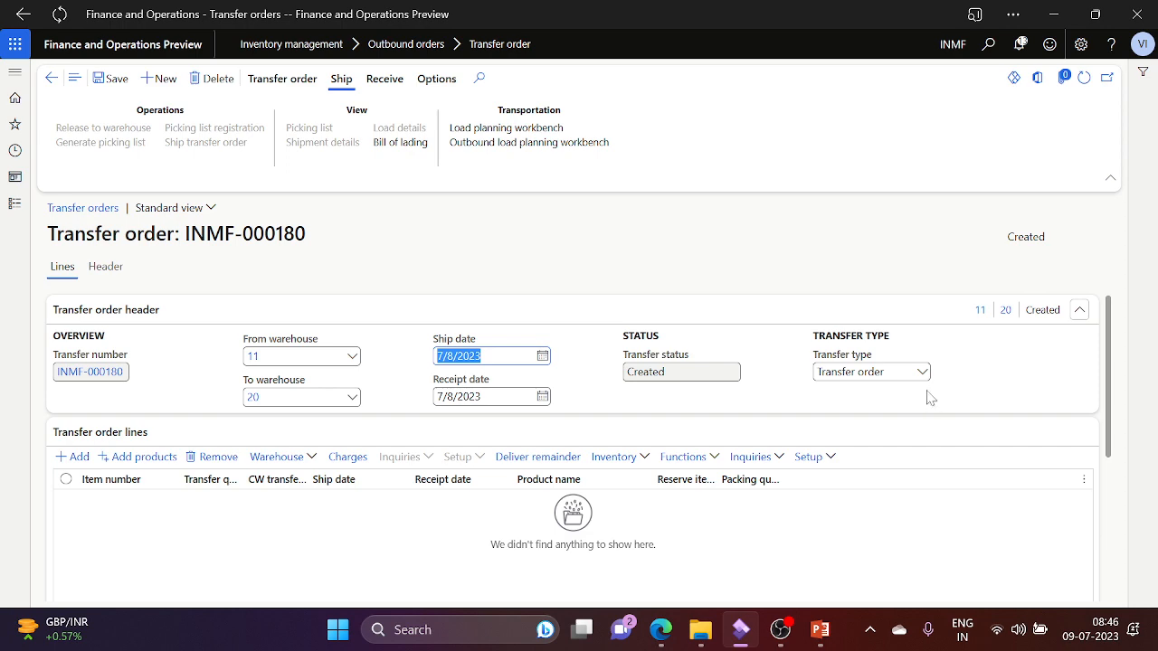
key("alt+Tab")
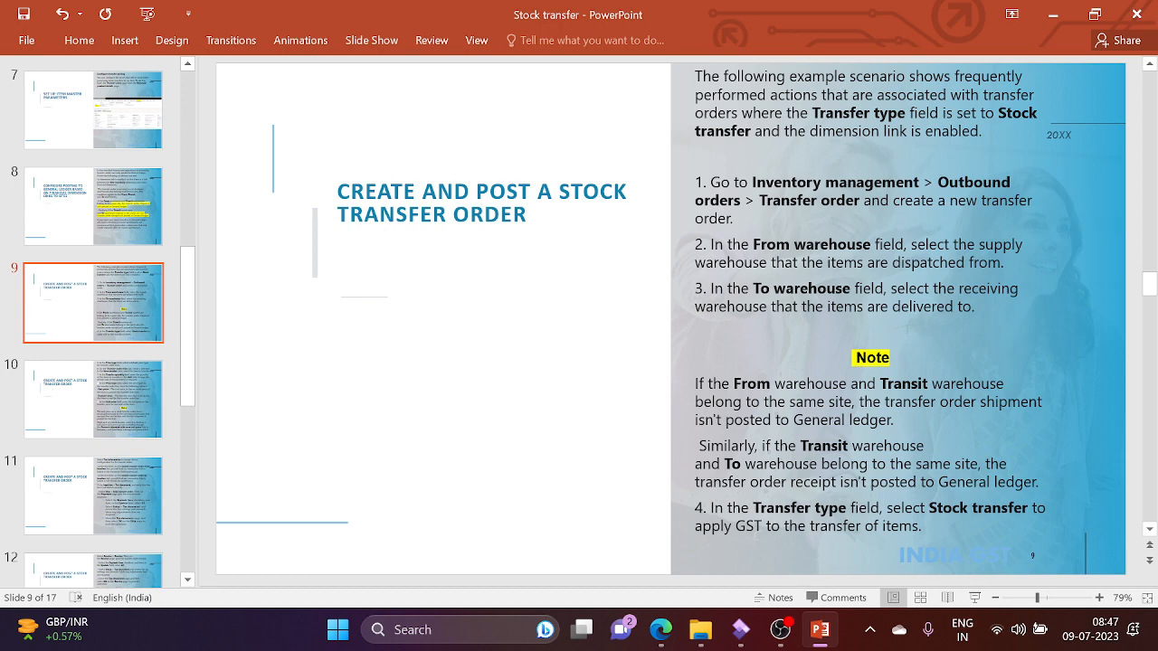
key("alt+Tab")
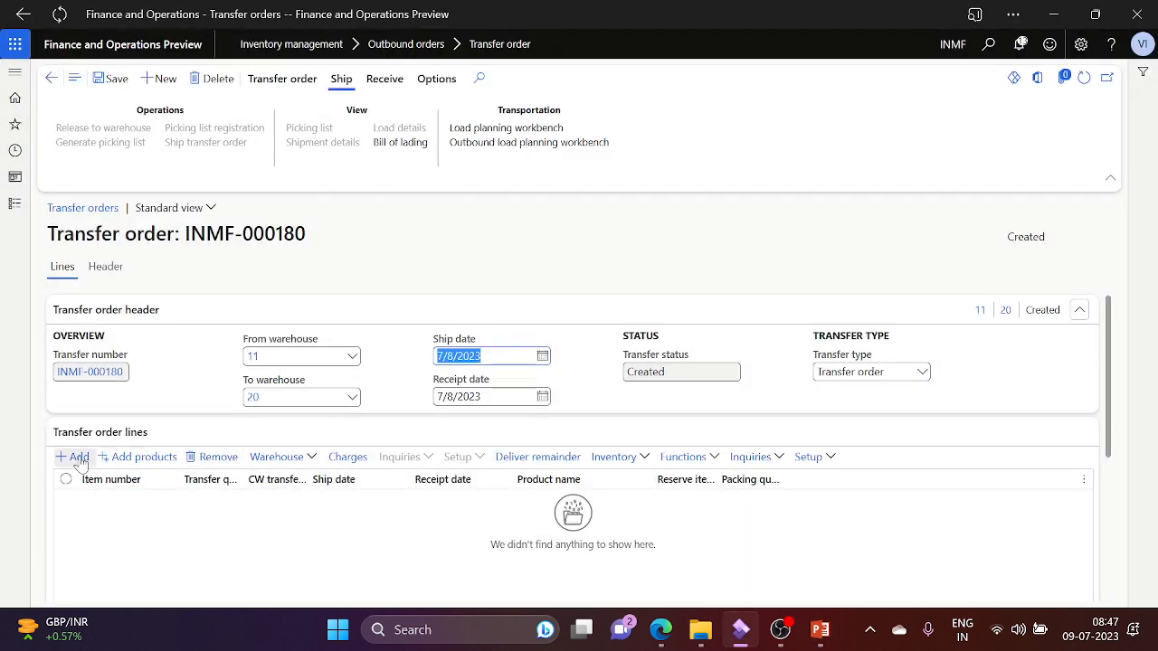
Step: Check warehouse 11's site and transit warehouse 31, then return to the order and the slides
left_click(411, 269)
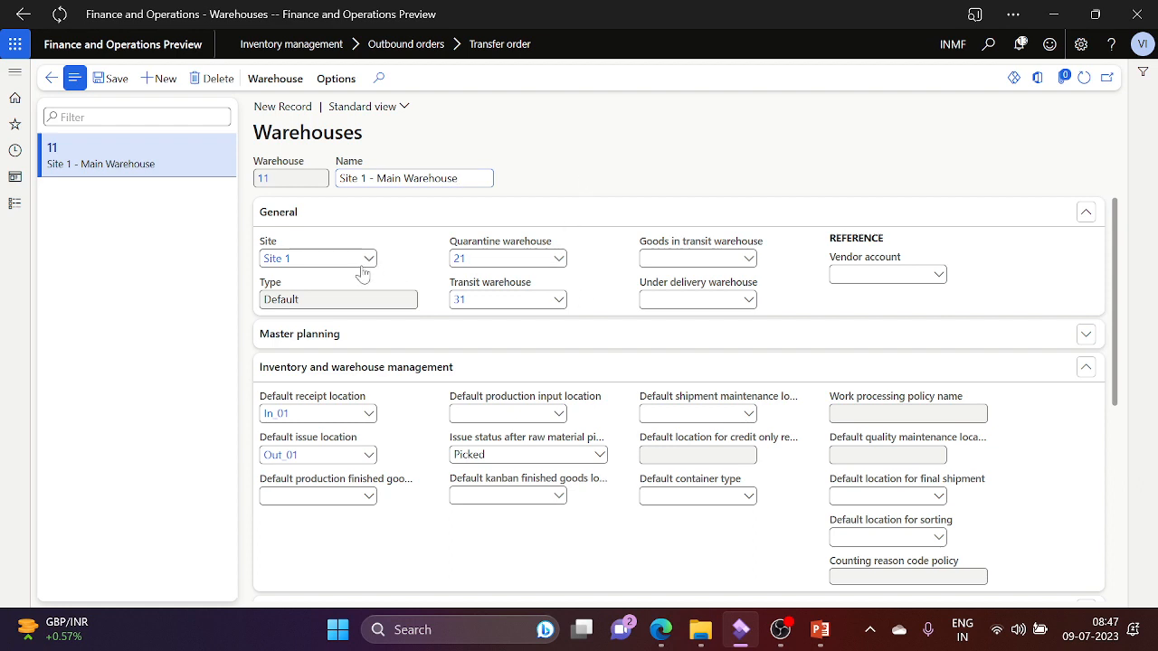
left_click(461, 301)
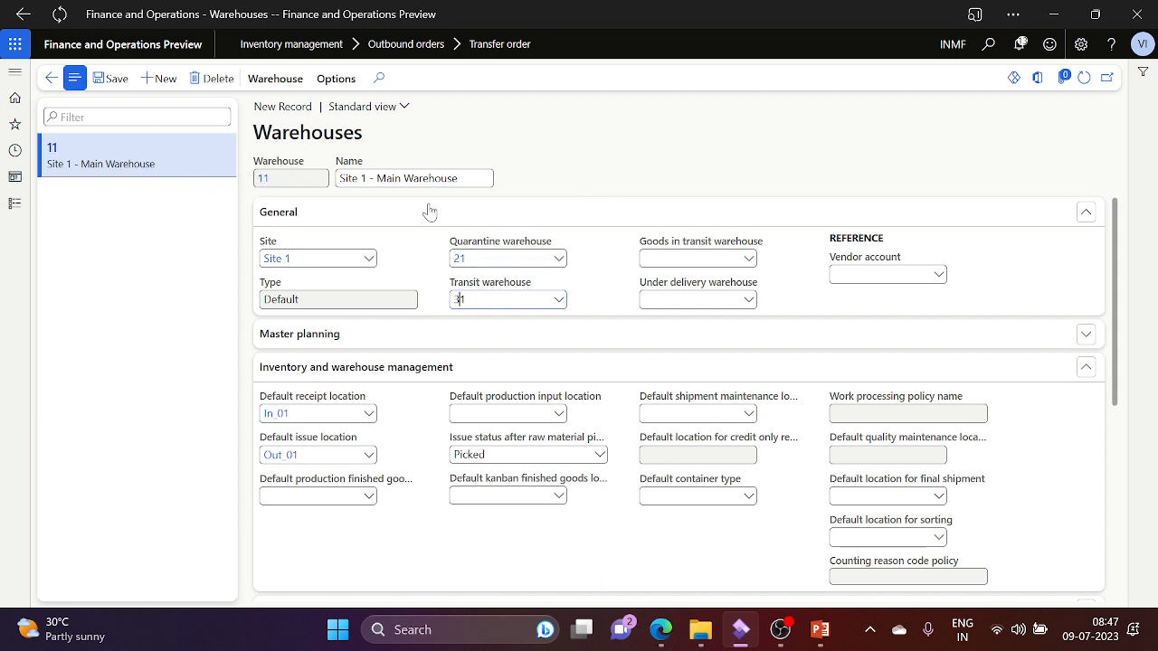
left_click(53, 78)
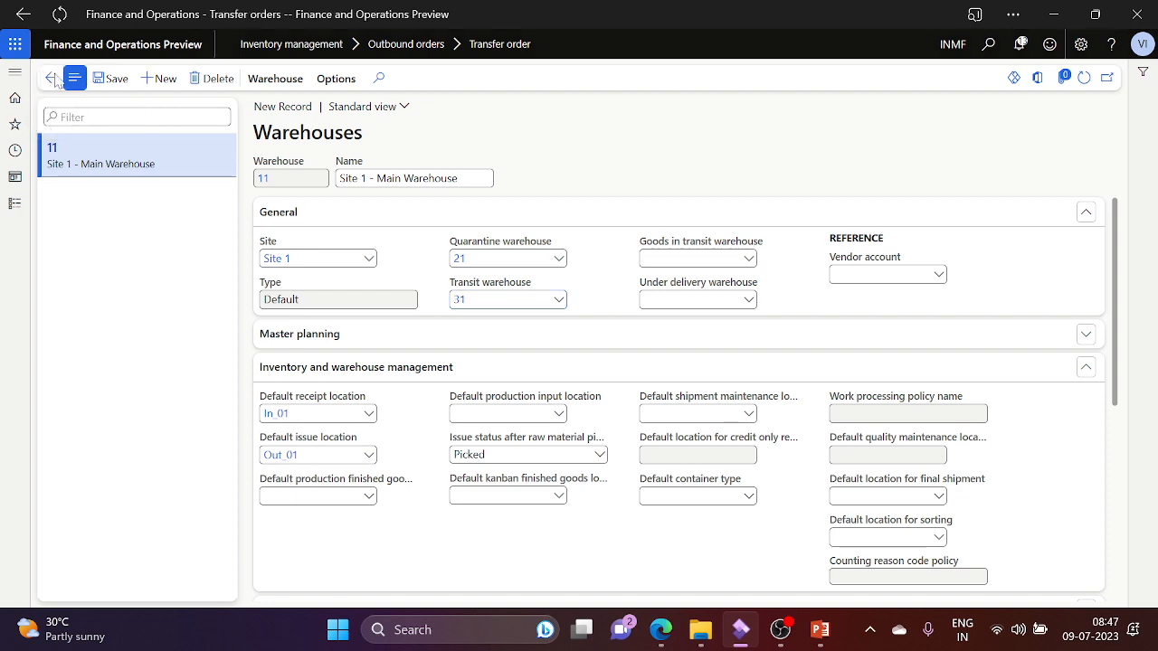
key("alt+Tab")
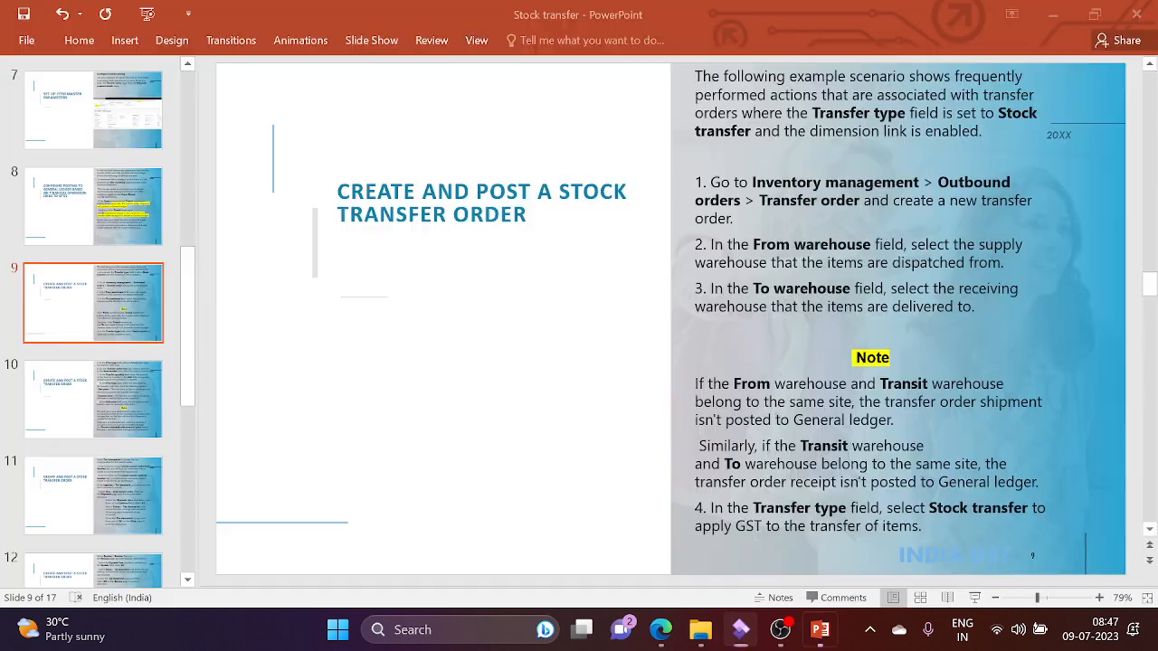
Step: Review the slide's transfer type instructions, then return to the transfer order
left_click(979, 354)
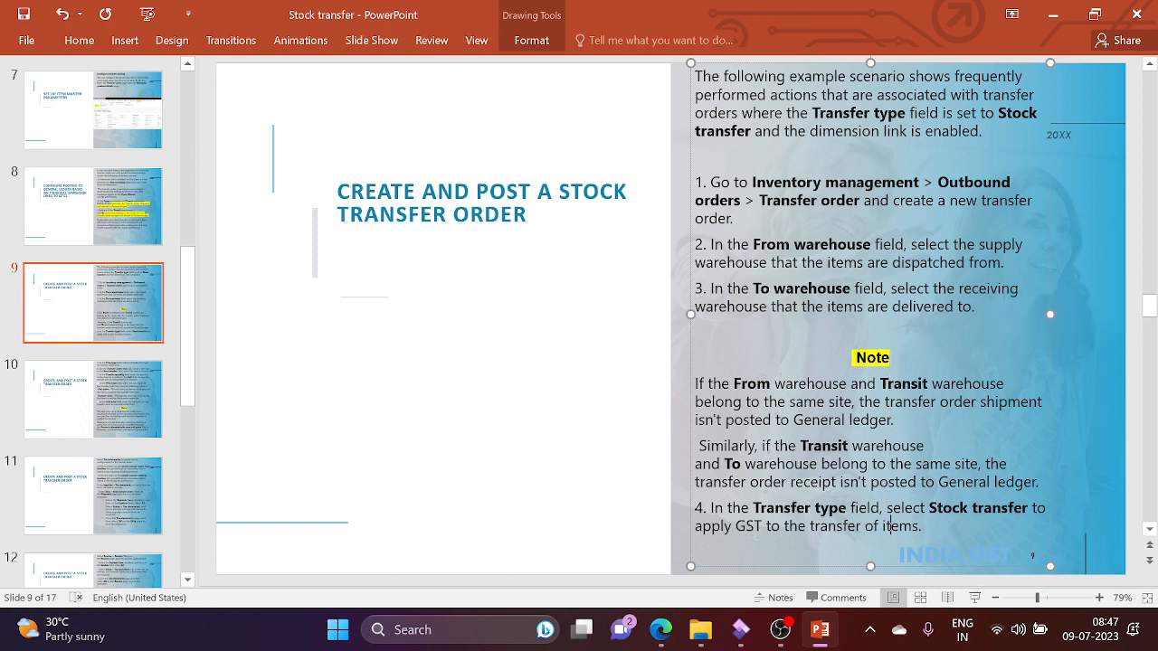
left_click(599, 410)
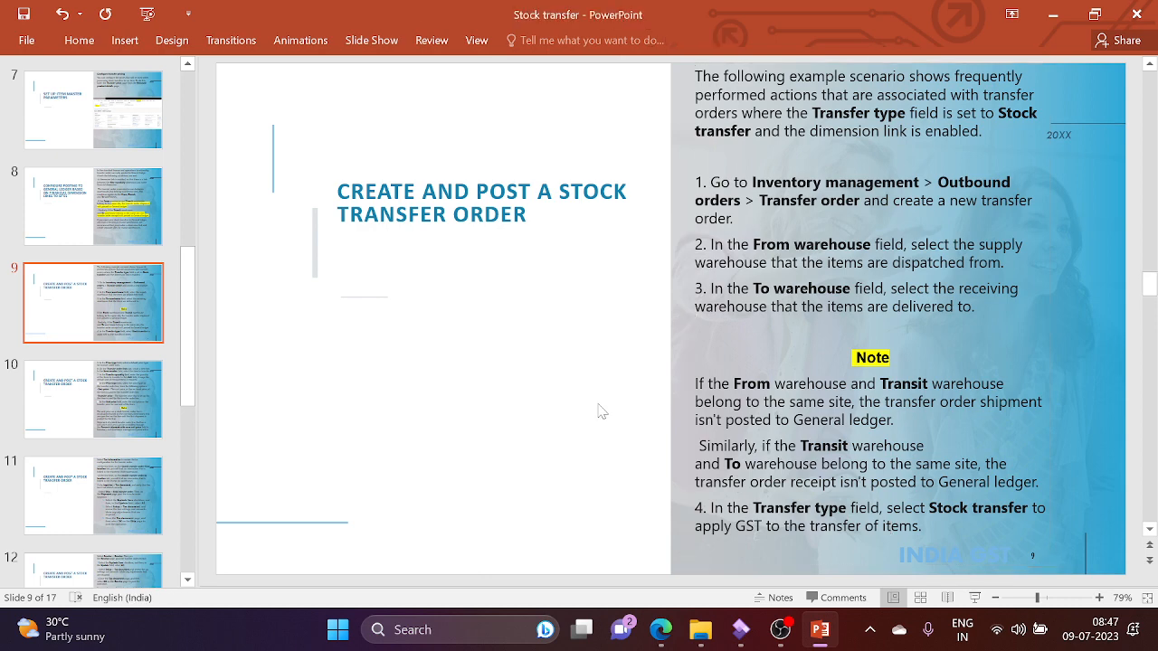
scroll(599, 410, "down", 1)
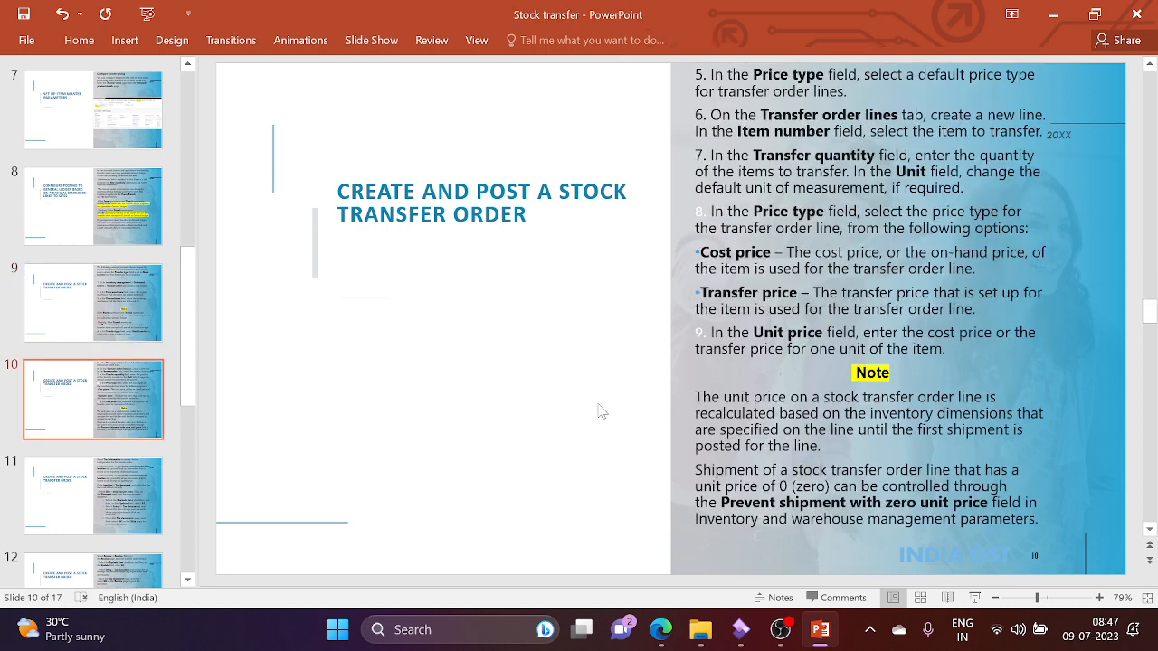
key("alt+Tab")
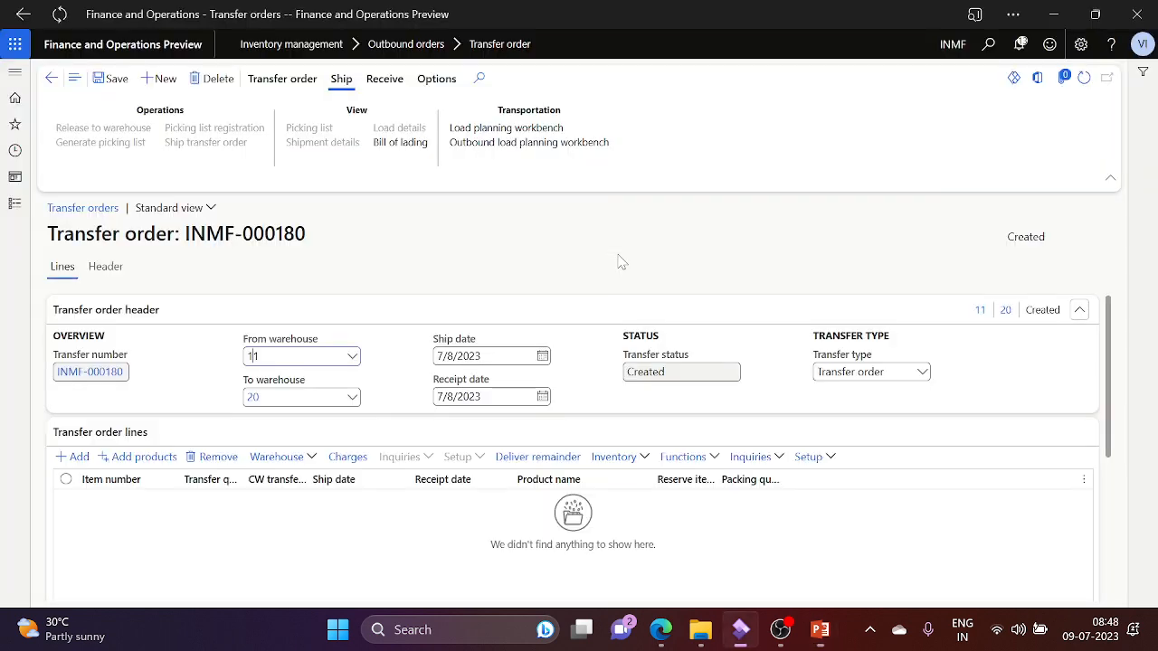
Step: Set Transfer type to Stock transfer and keep Price type as Cost price
left_click(921, 372)
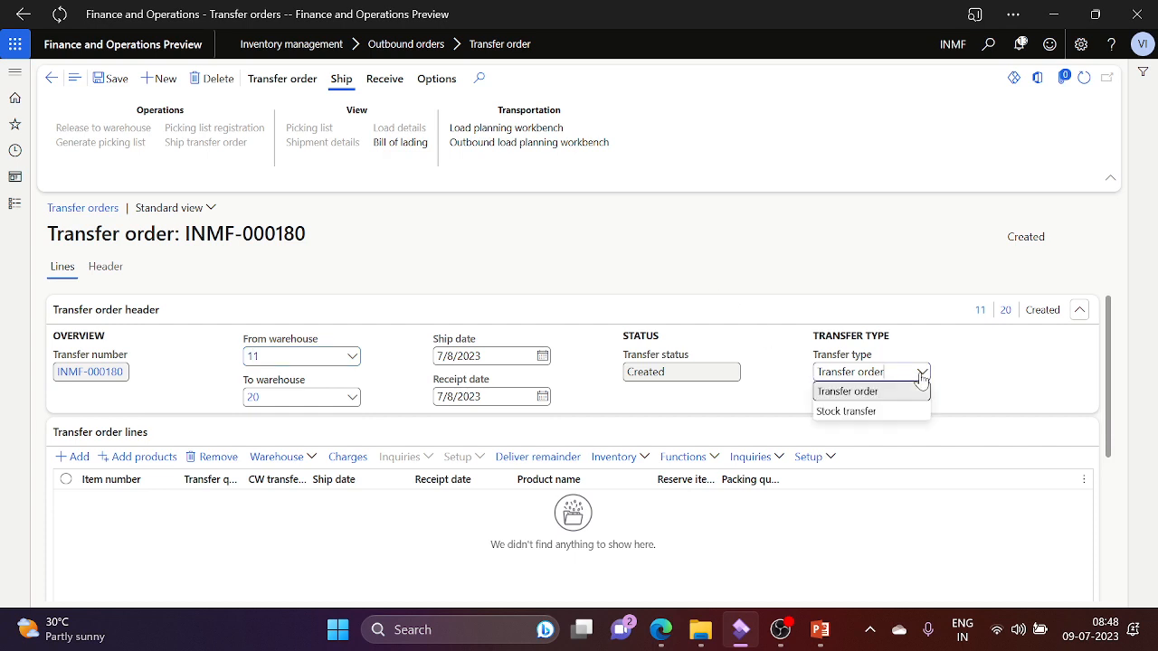
left_click(854, 412)
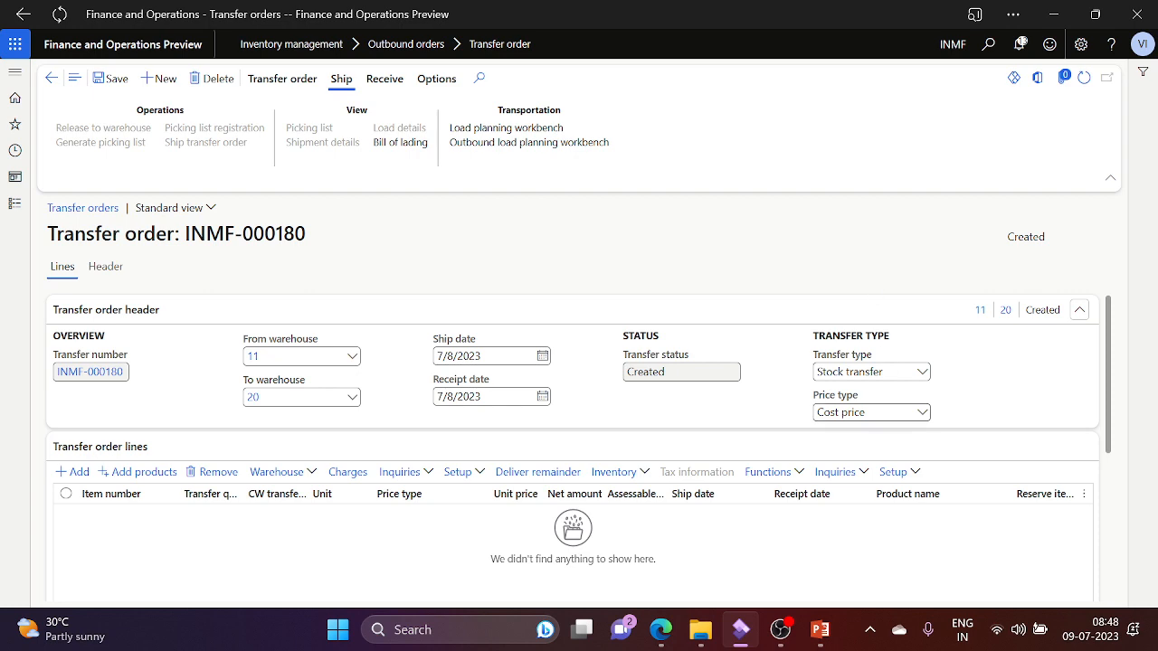
key("alt+Tab")
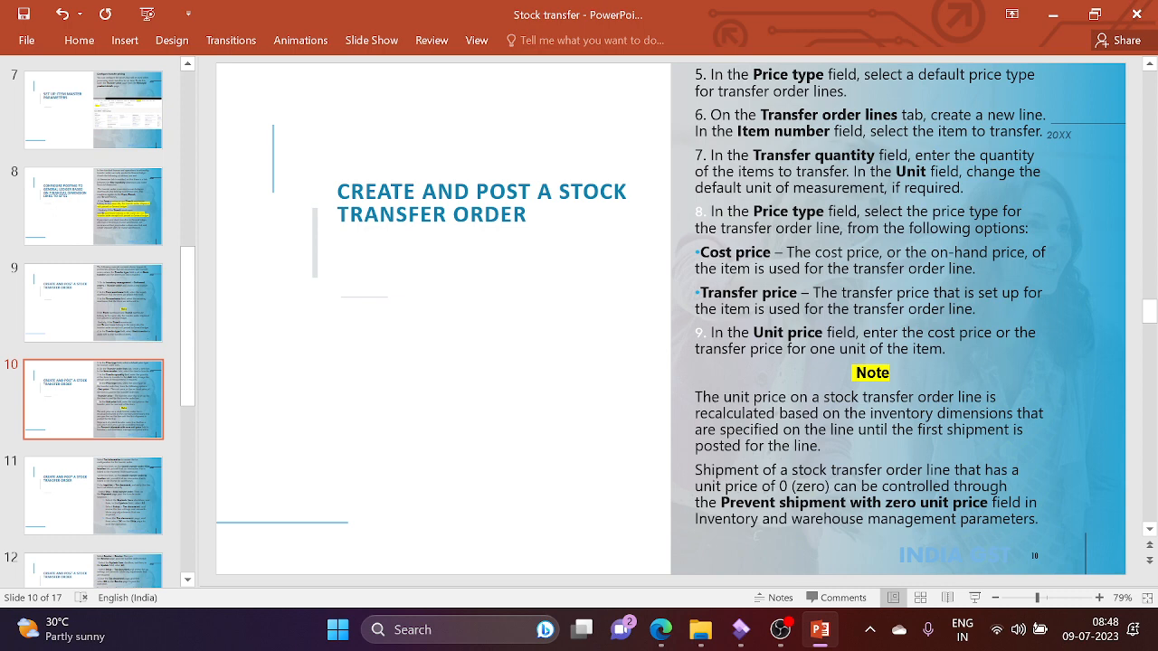
key("alt+Tab")
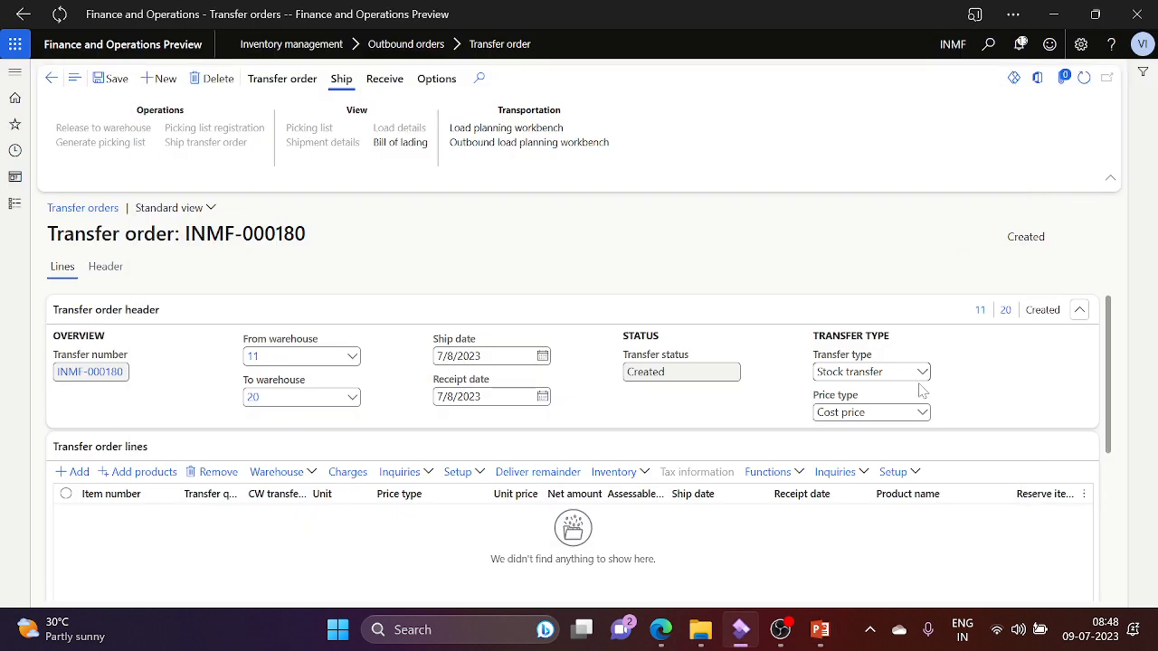
key("alt+Tab")
key("alt+Tab")
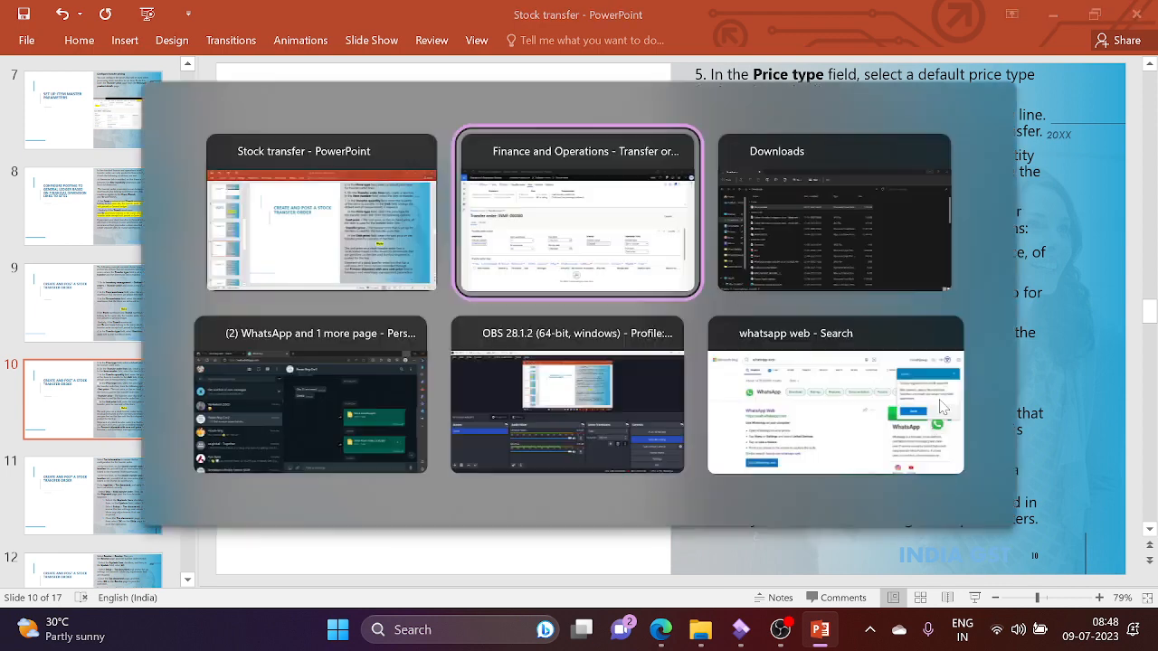
left_click(923, 412)
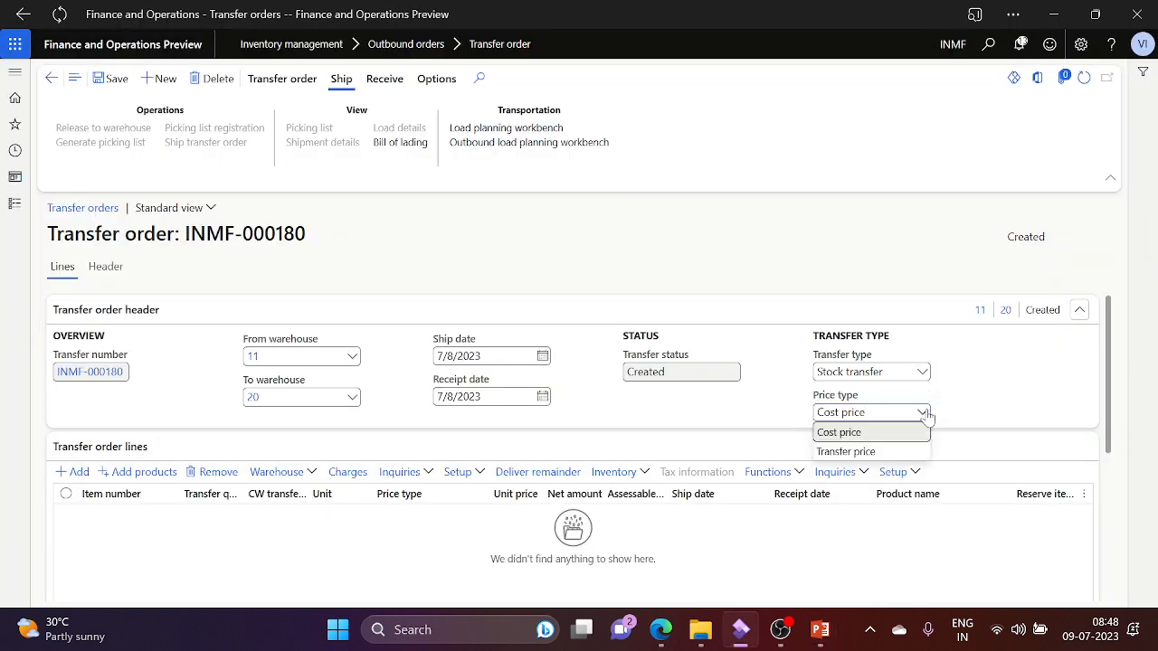
left_click(905, 432)
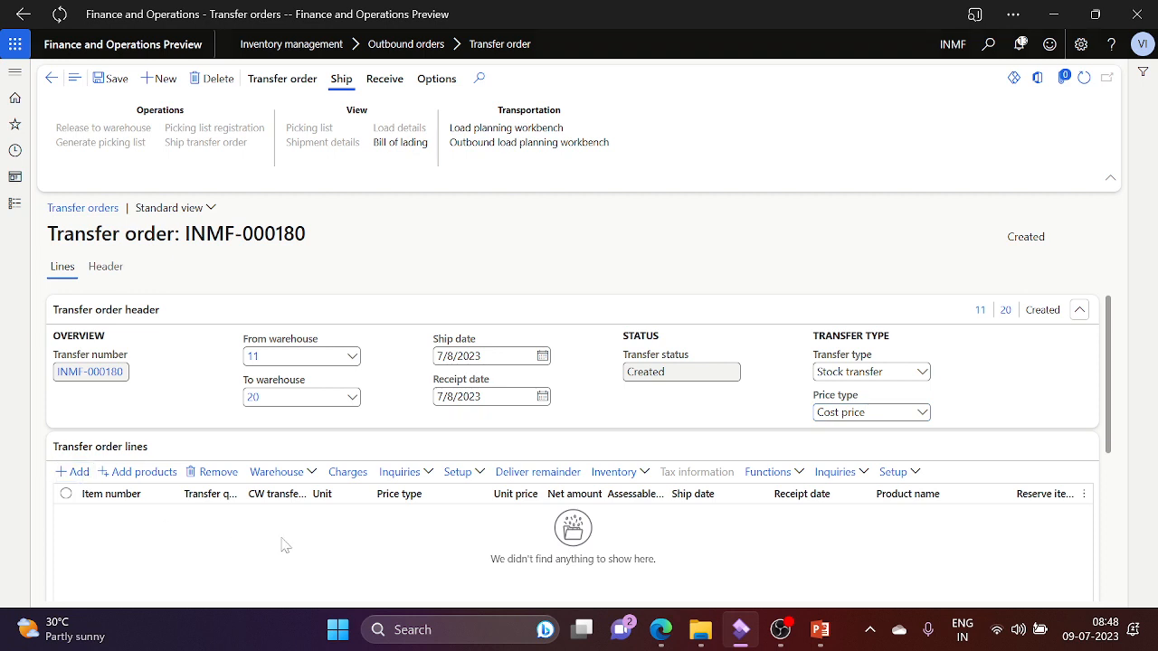
Step: Add a line for item PRD0001, quantity 1.00 at cost price 999.00, then check the slides
left_click(192, 516)
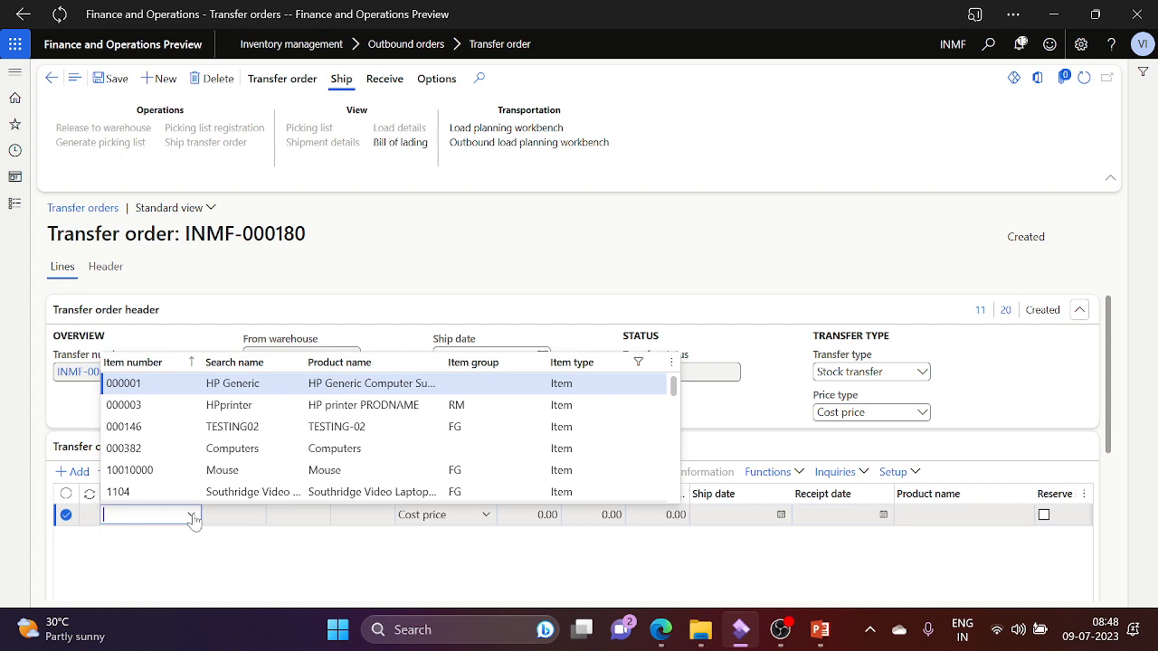
type("prd")
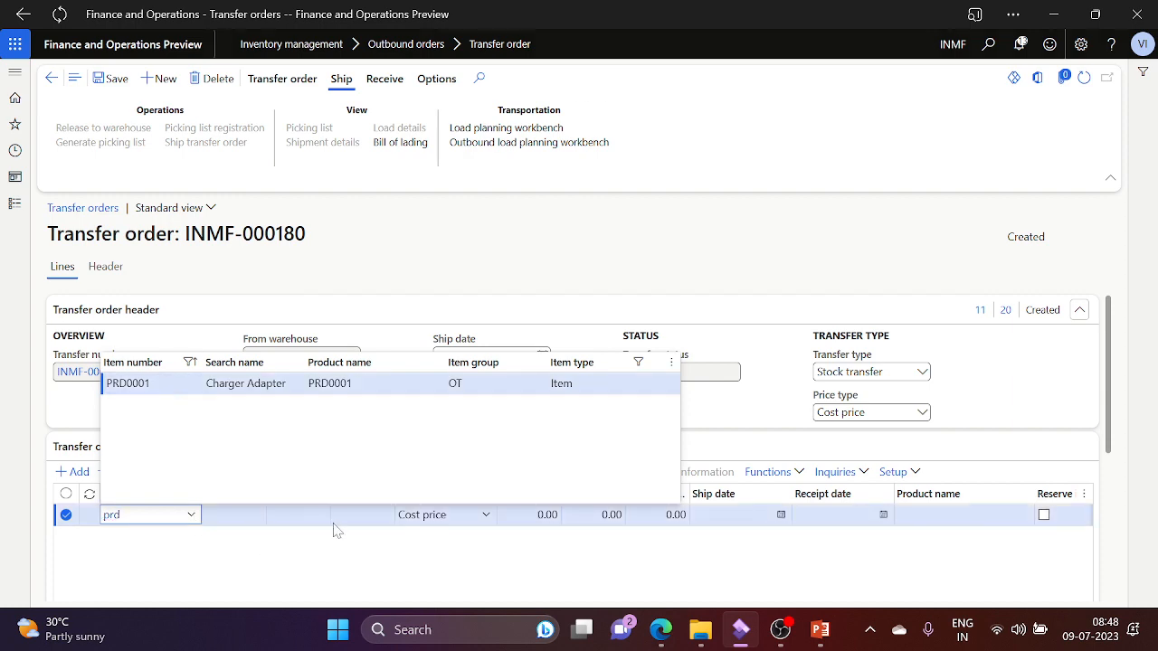
key("Tab")
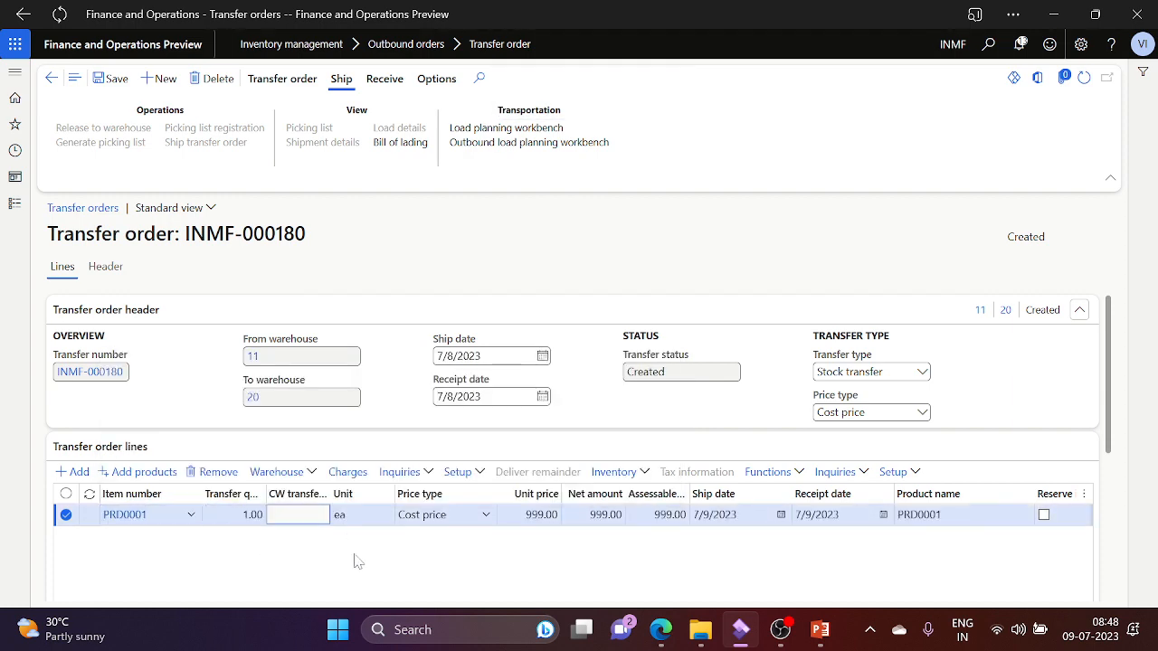
key("alt+Tab")
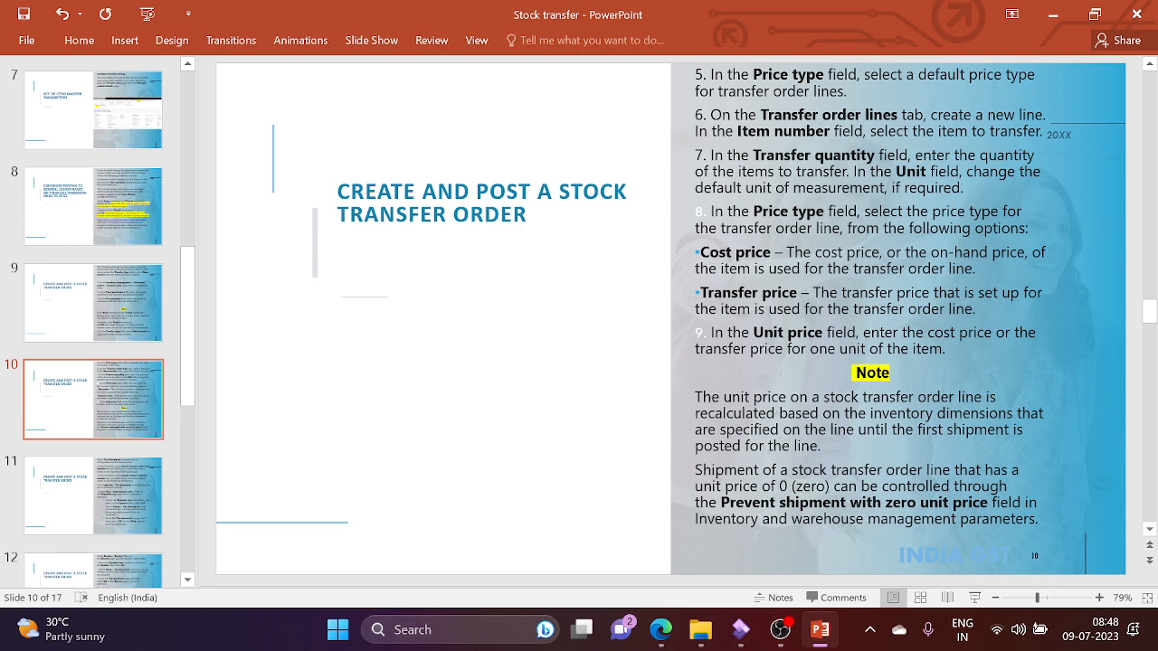
Step: Read through the slide's Unit price step and its Note on price types
key("alt+Tab")
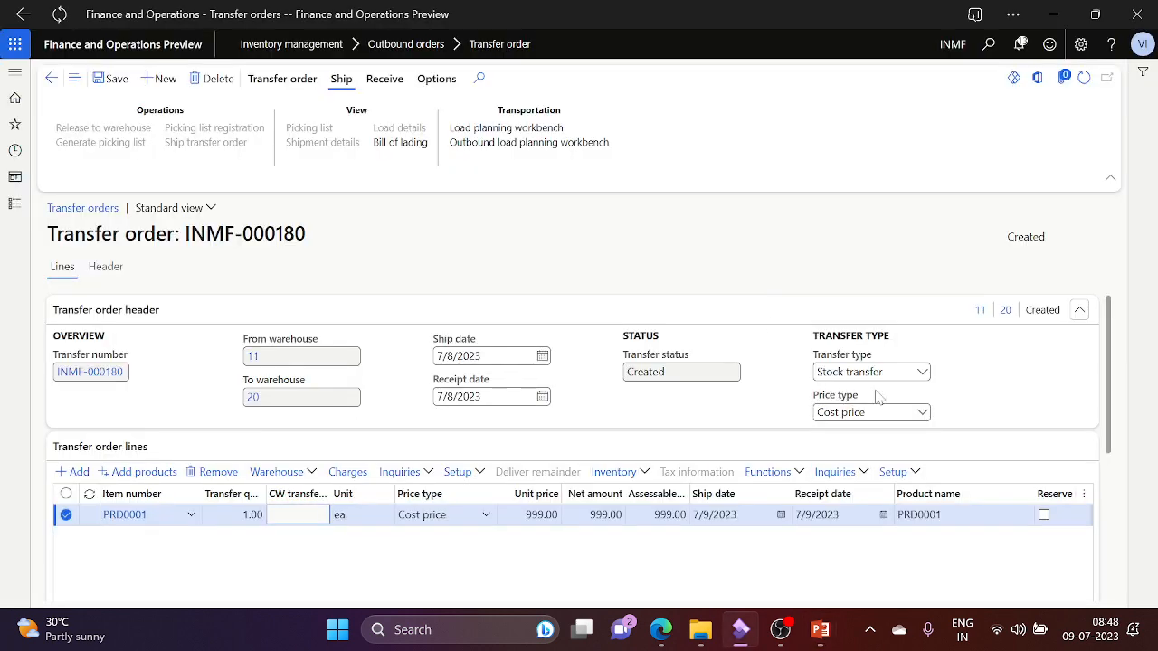
left_click(923, 413)
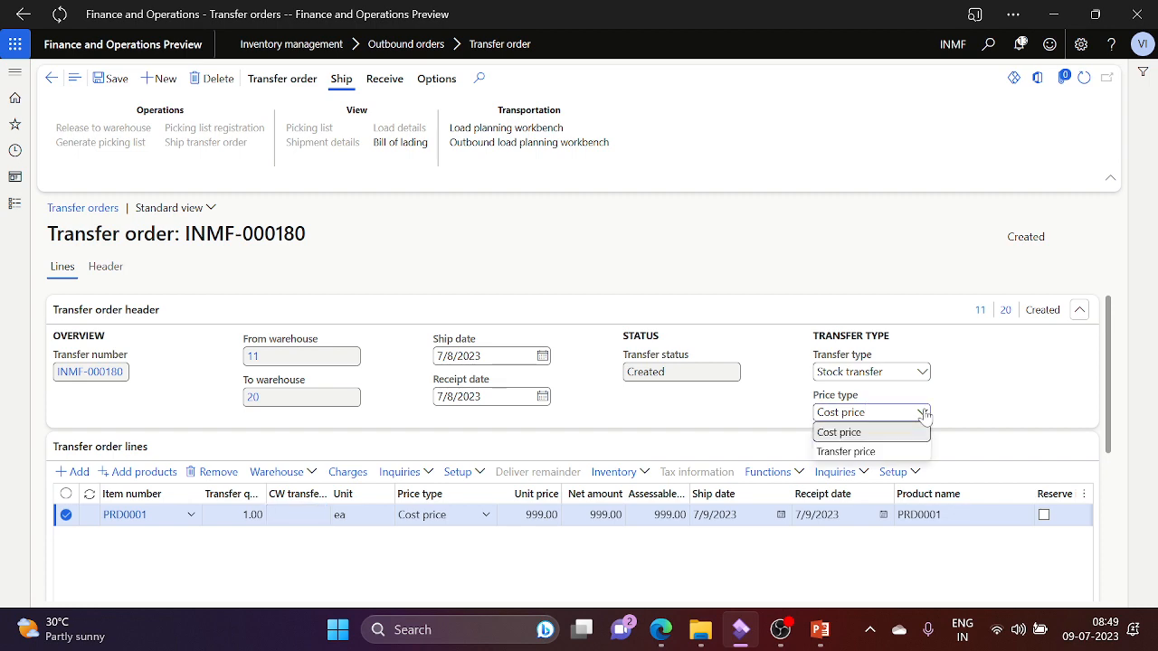
key("alt+Tab")
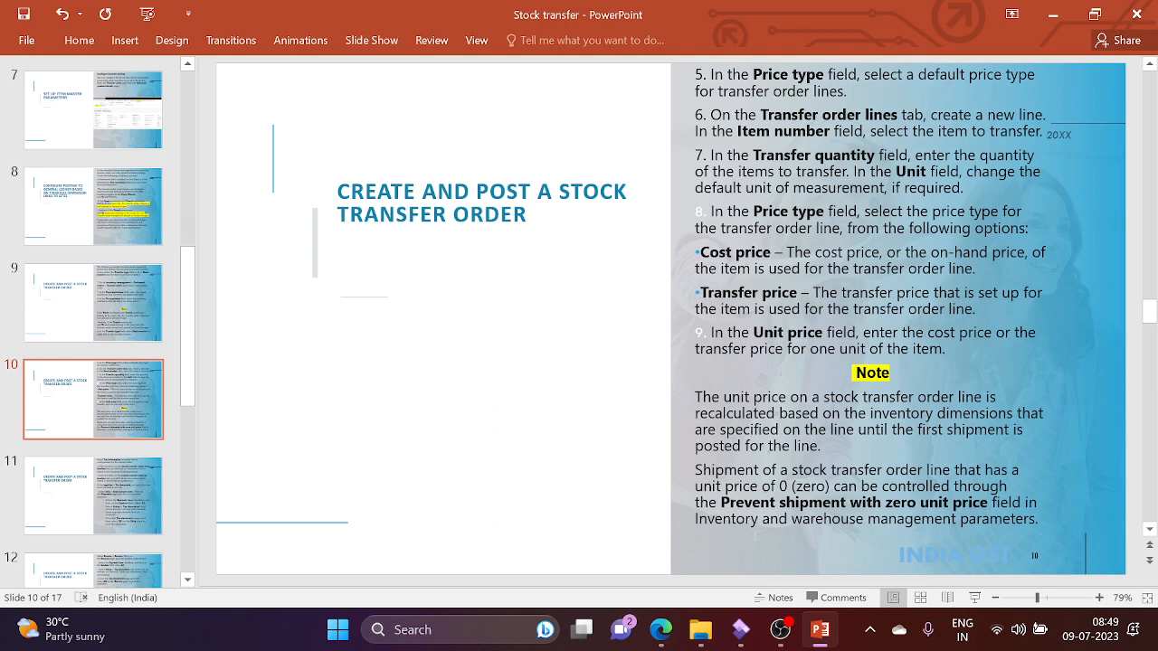
left_click(977, 309)
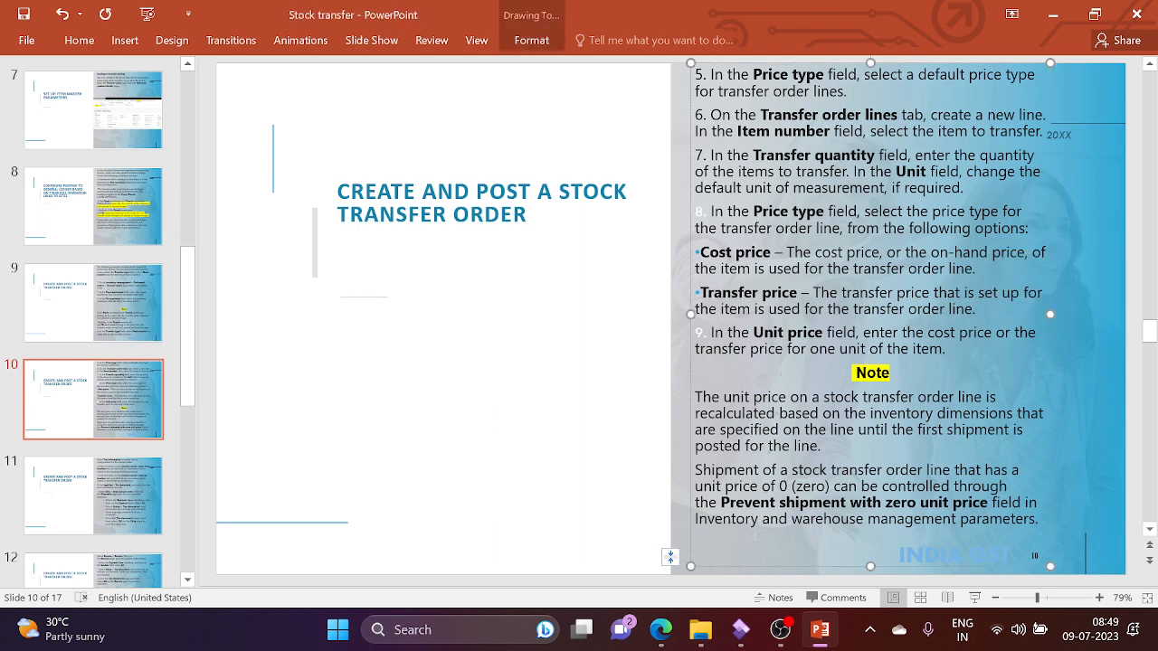
double_click(961, 371)
left_click(843, 331)
left_click(741, 397)
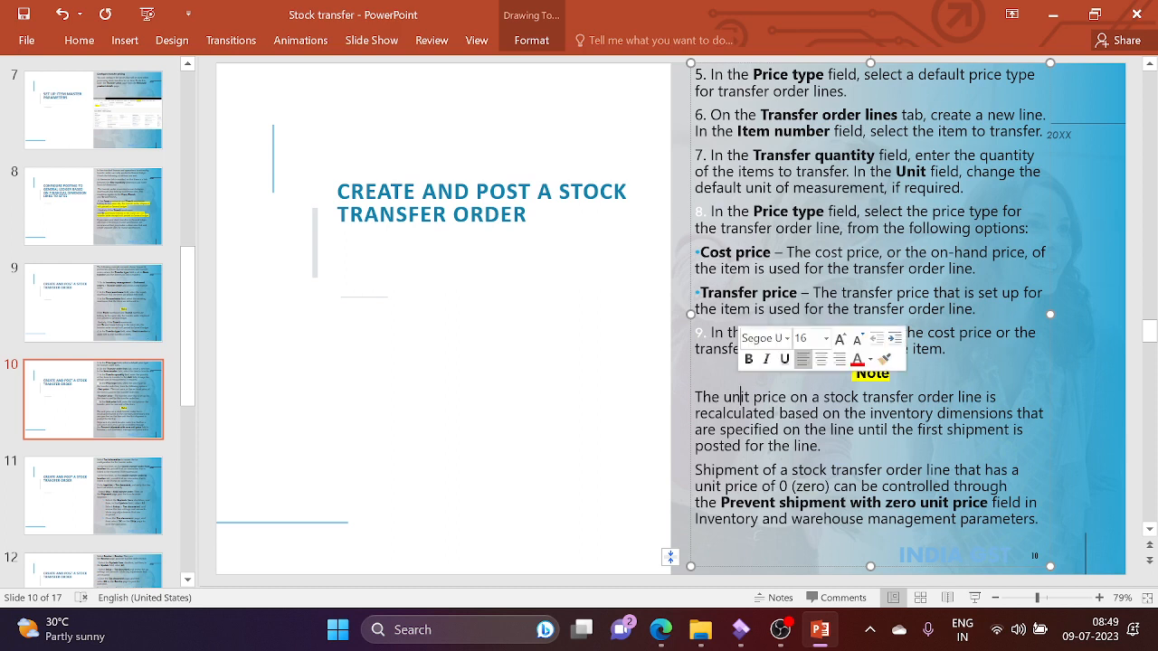
left_click(853, 373)
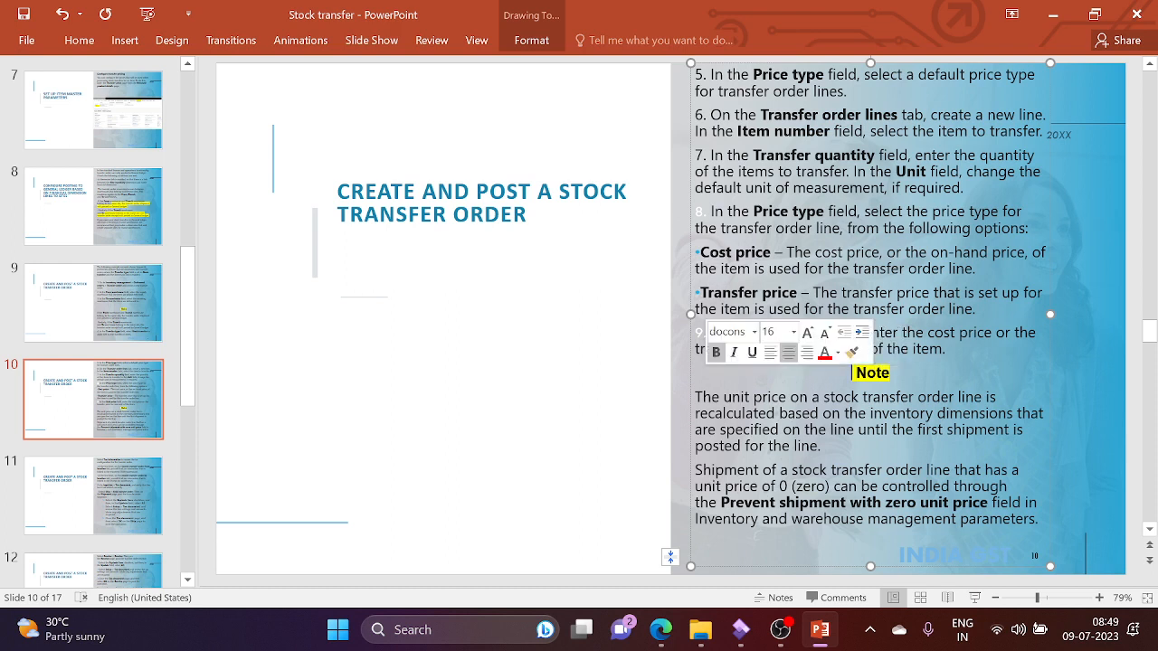
left_click(1074, 221)
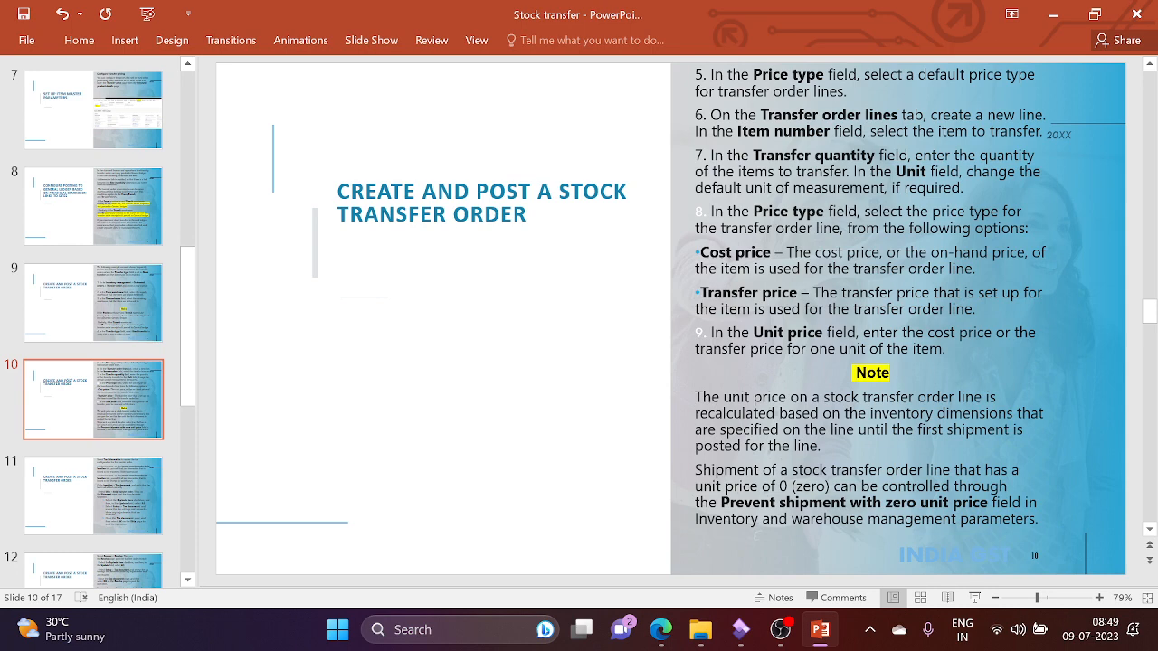
Step: Switch the PRD0001 line's price type to Transfer price, then back to Cost price
key("alt+Tab")
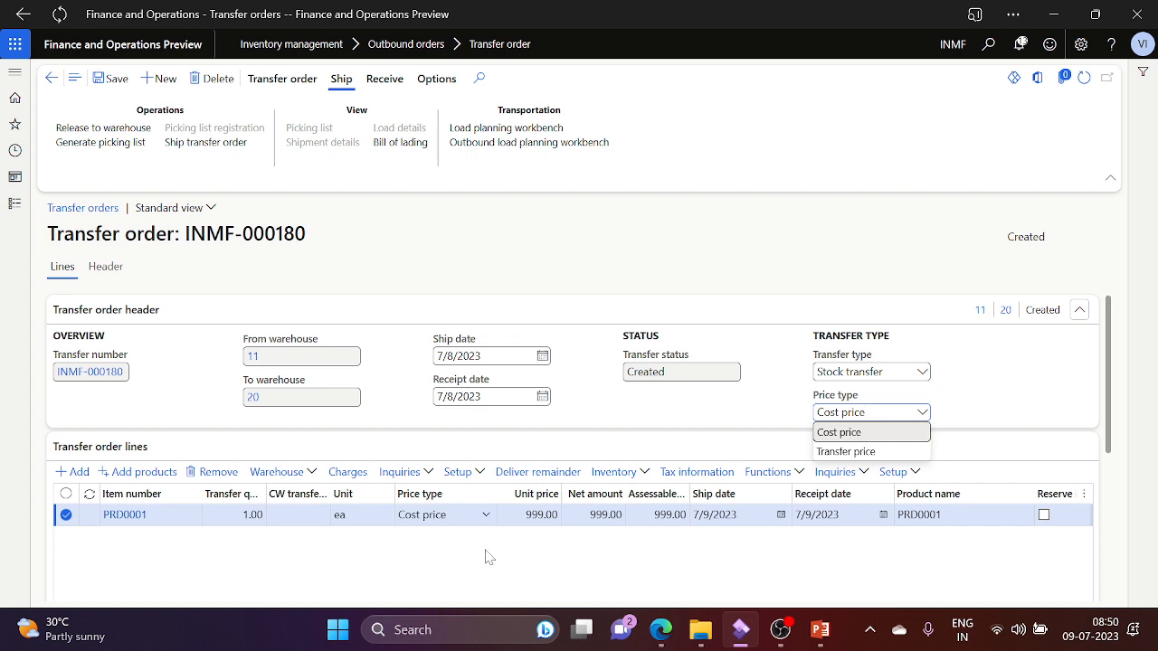
left_click(486, 515)
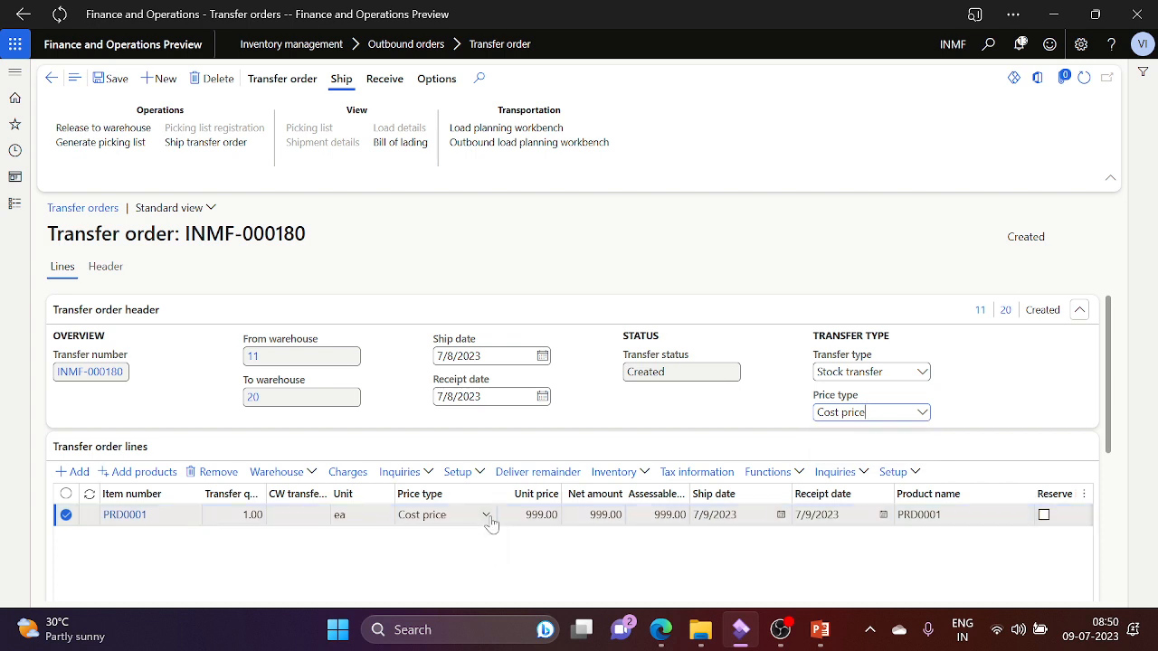
left_click(463, 488)
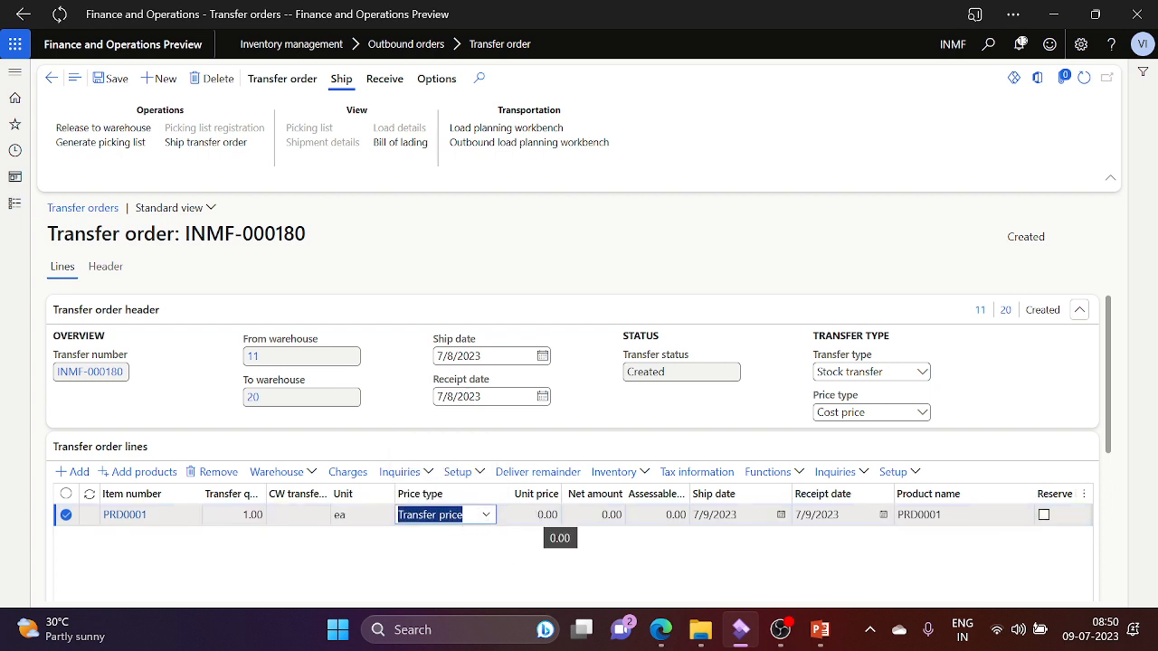
left_click(486, 516)
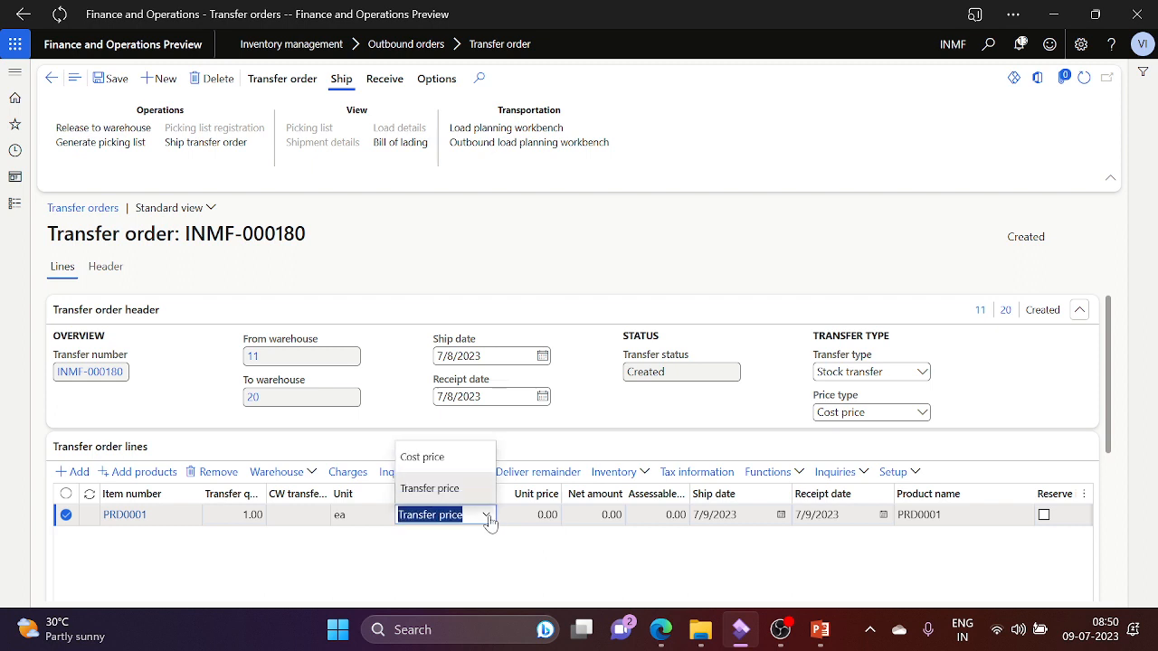
left_click(423, 457)
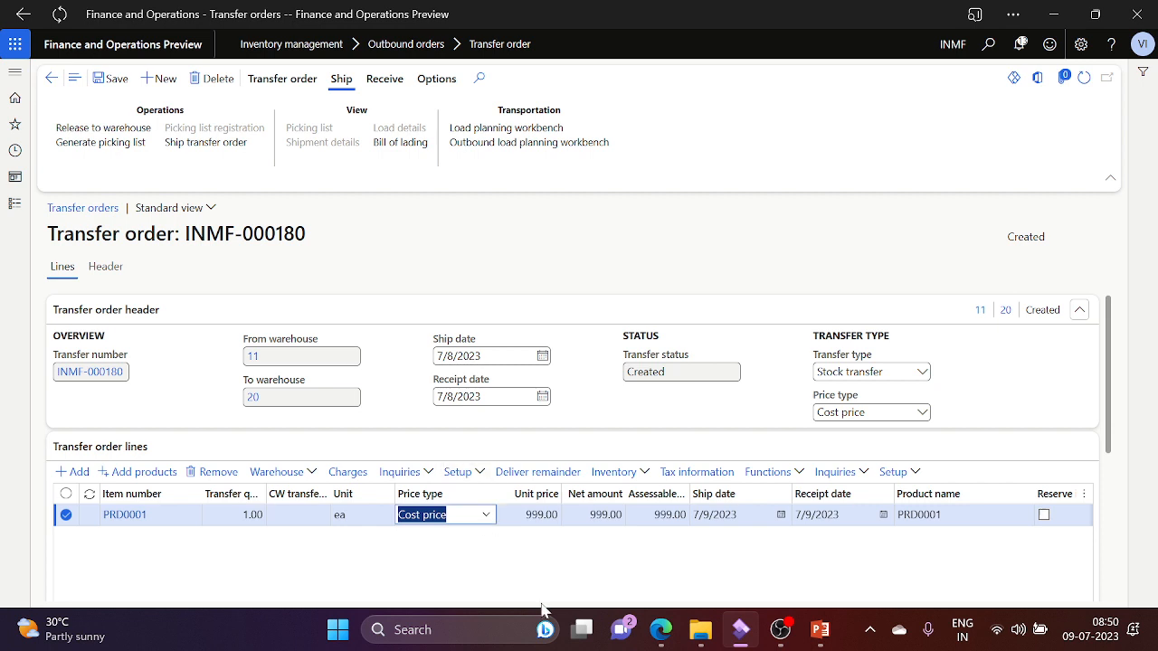
key("Tab")
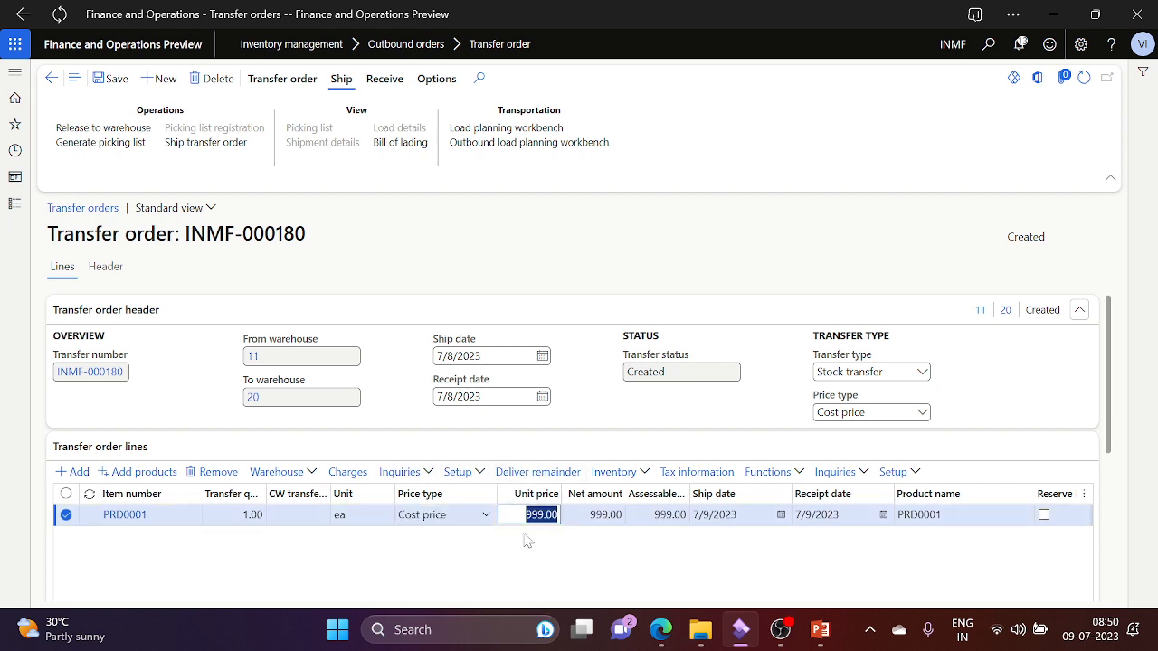
Step: Navigate Modules > Product information management > Products > Released products
left_click(11, 206)
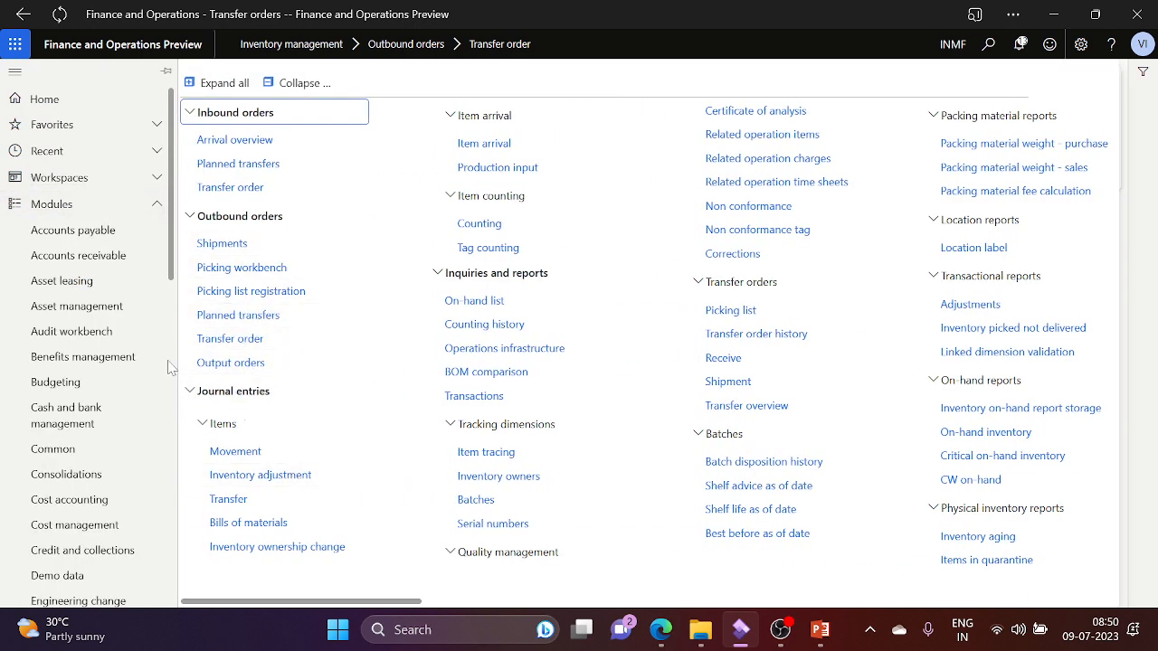
scroll(174, 372, "down", 5)
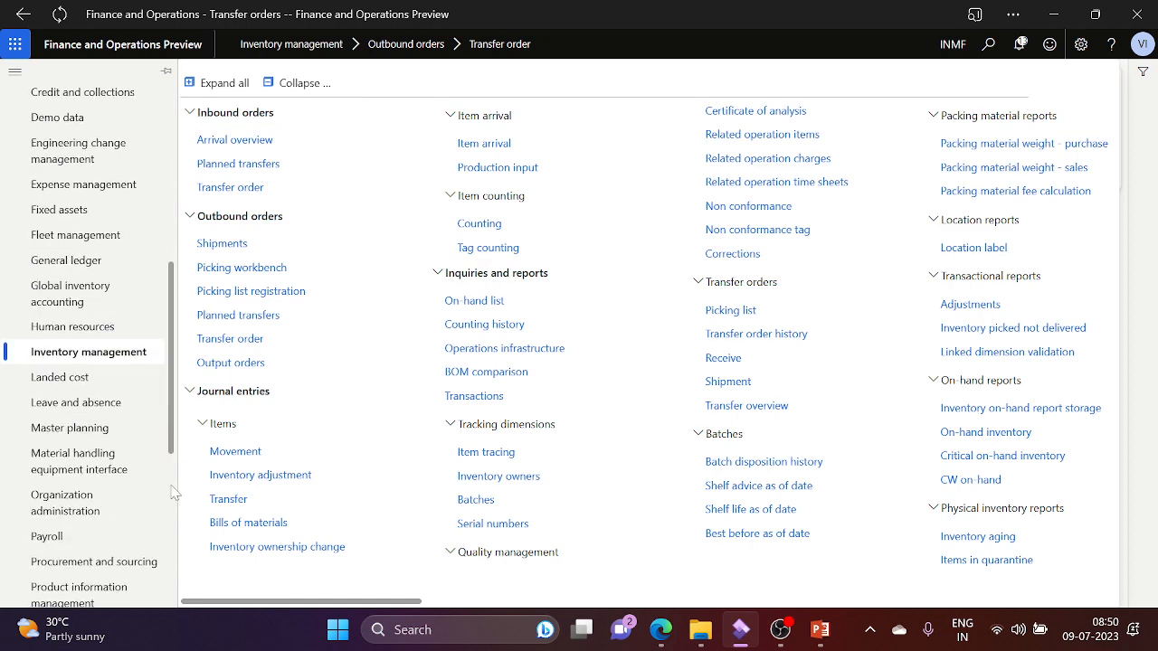
scroll(175, 493, "down", 5)
left_click_drag(172, 487, 172, 500)
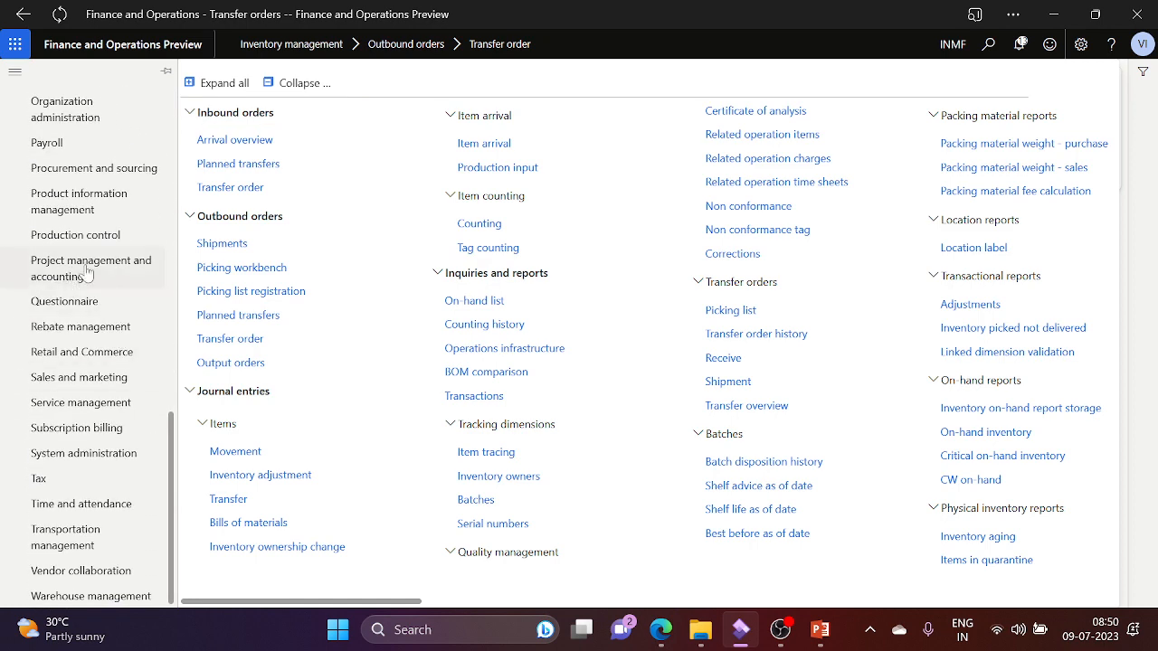
left_click(38, 206)
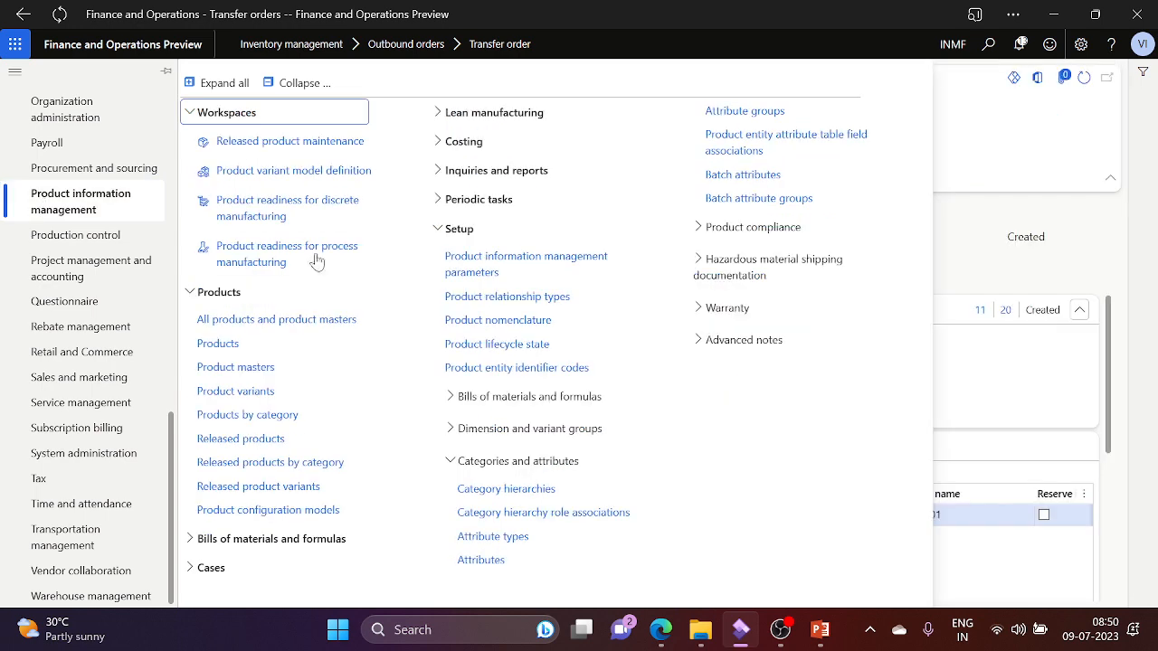
left_click(288, 438)
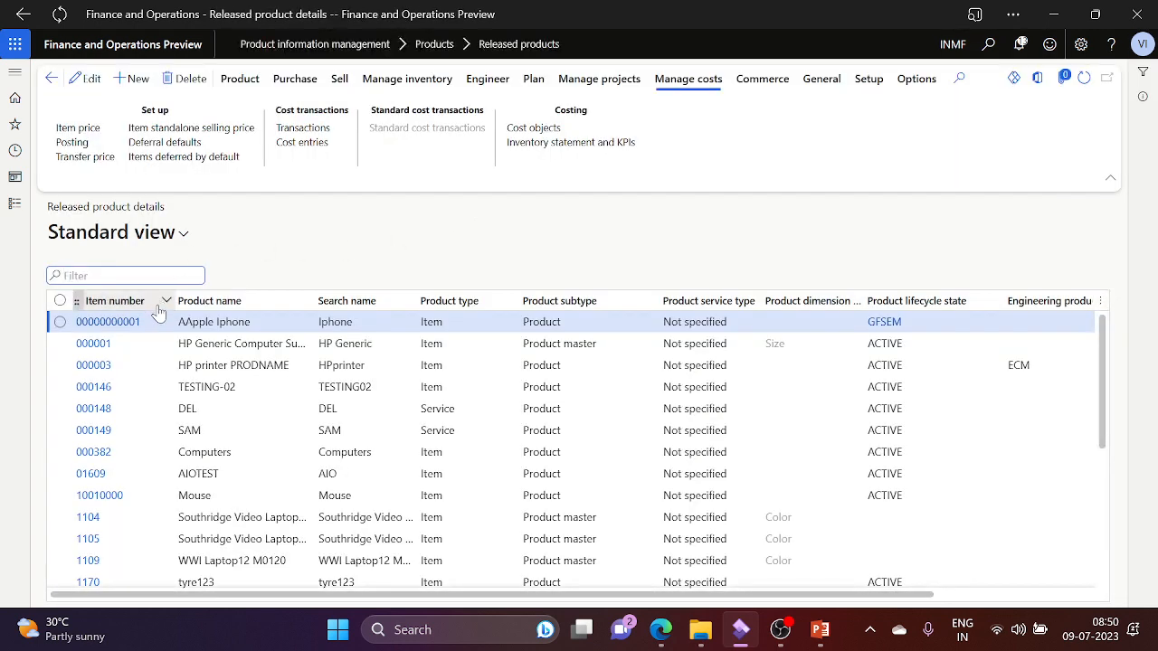
Step: Filter Item number by 'prd' so only PRD0001 Charger Adapter remains
left_click(158, 309)
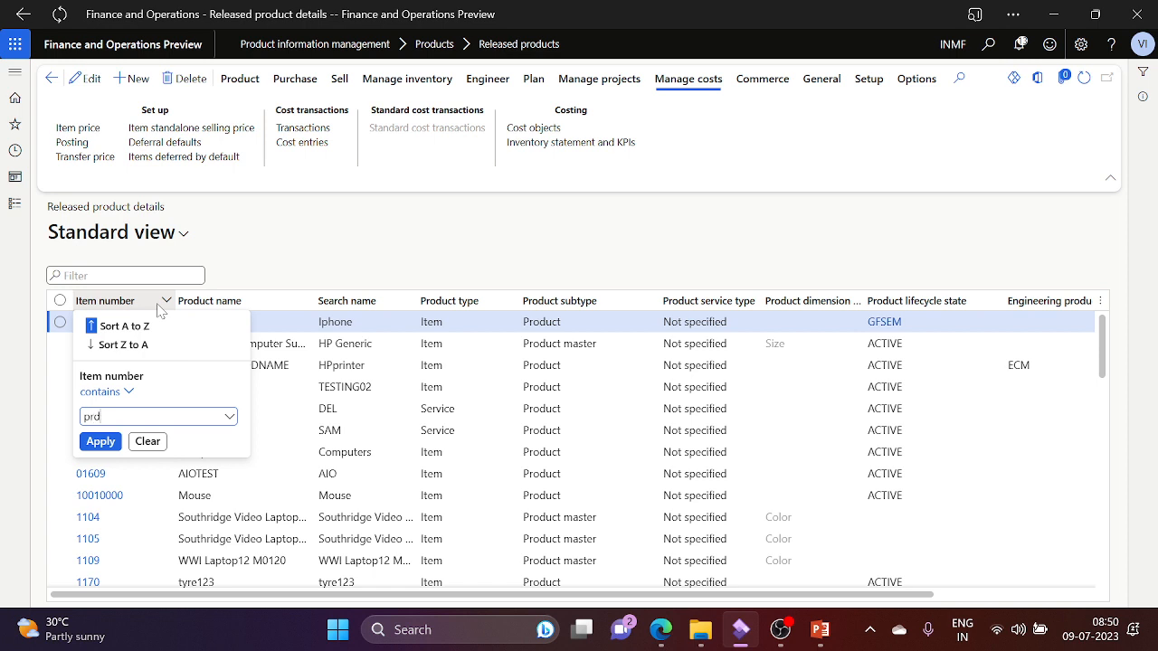
key("Return")
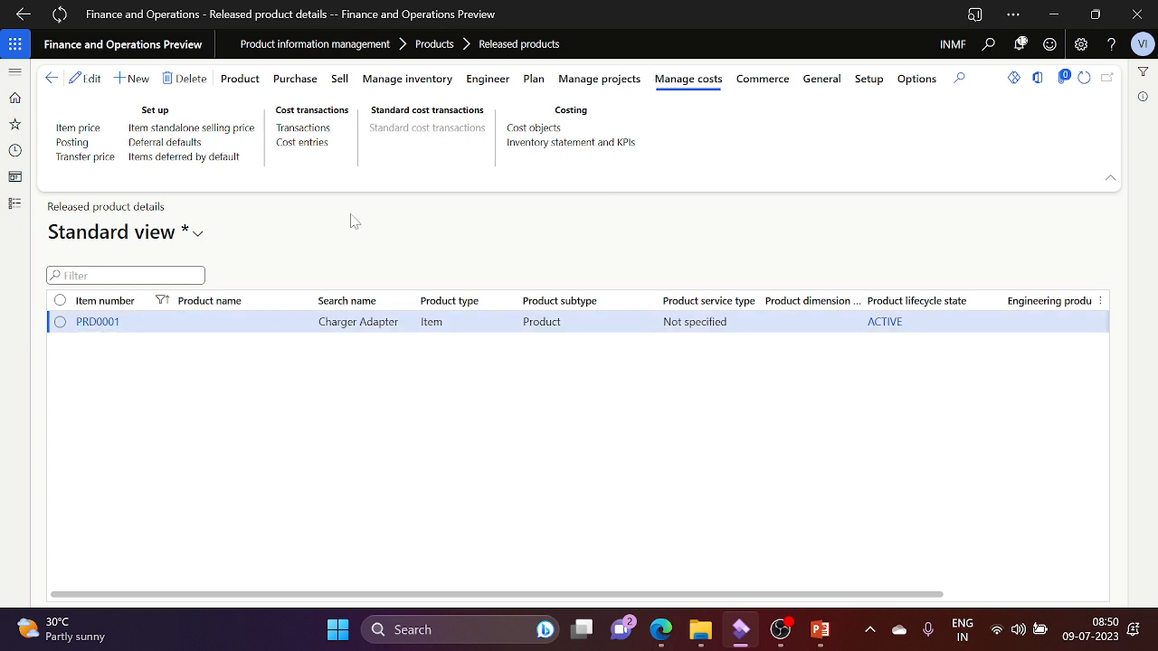
left_click(829, 88)
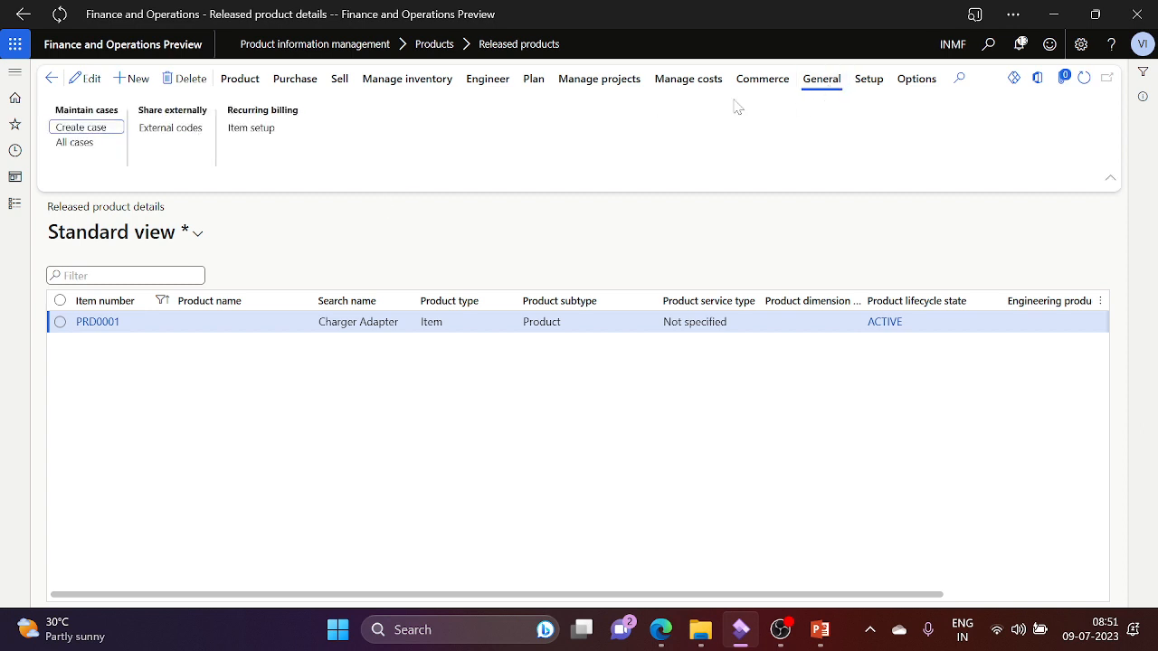
Step: Browse PRD0001's Setup, Manage costs, Product and Purchase actions, ending on the Sell actions
left_click(869, 80)
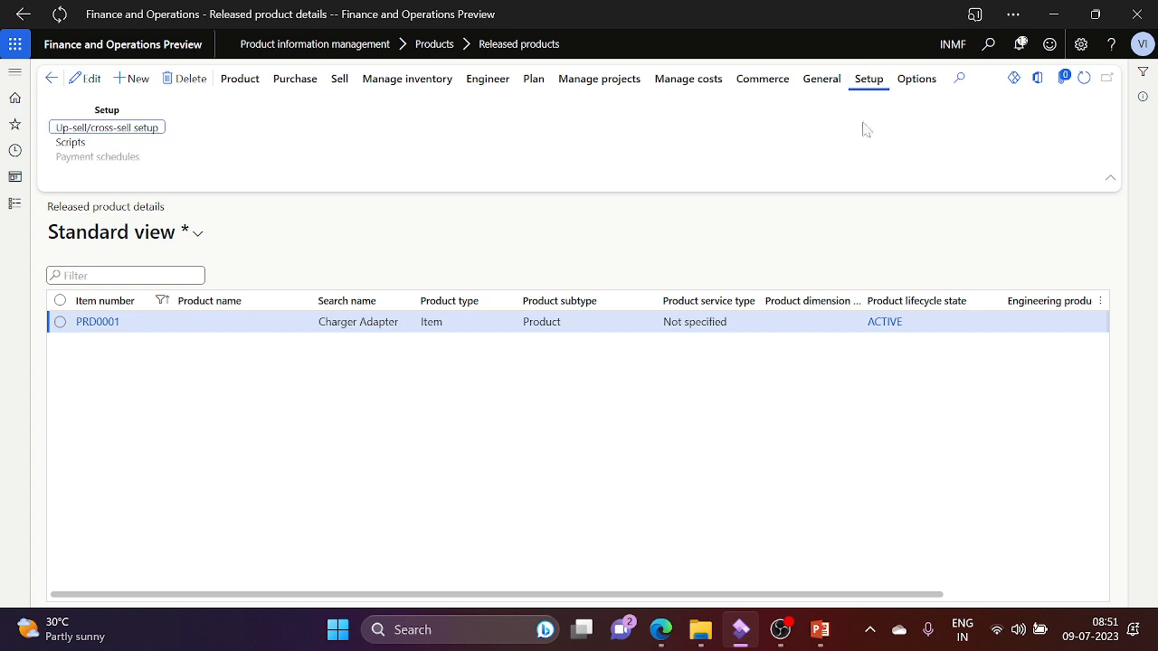
left_click(824, 90)
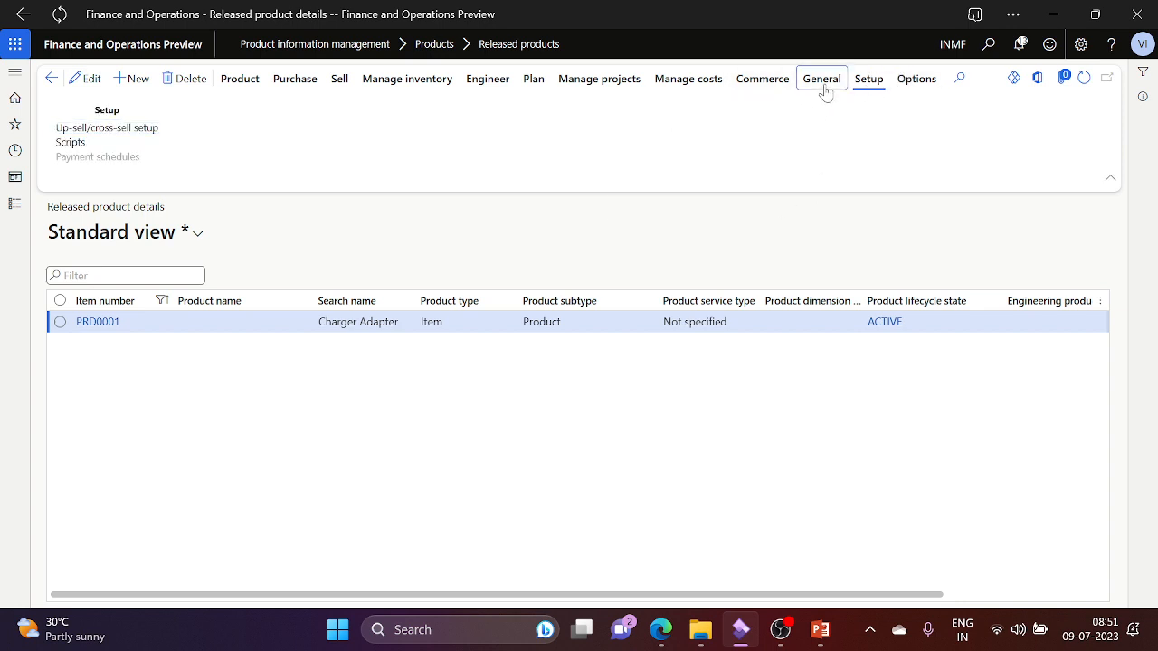
left_click(694, 83)
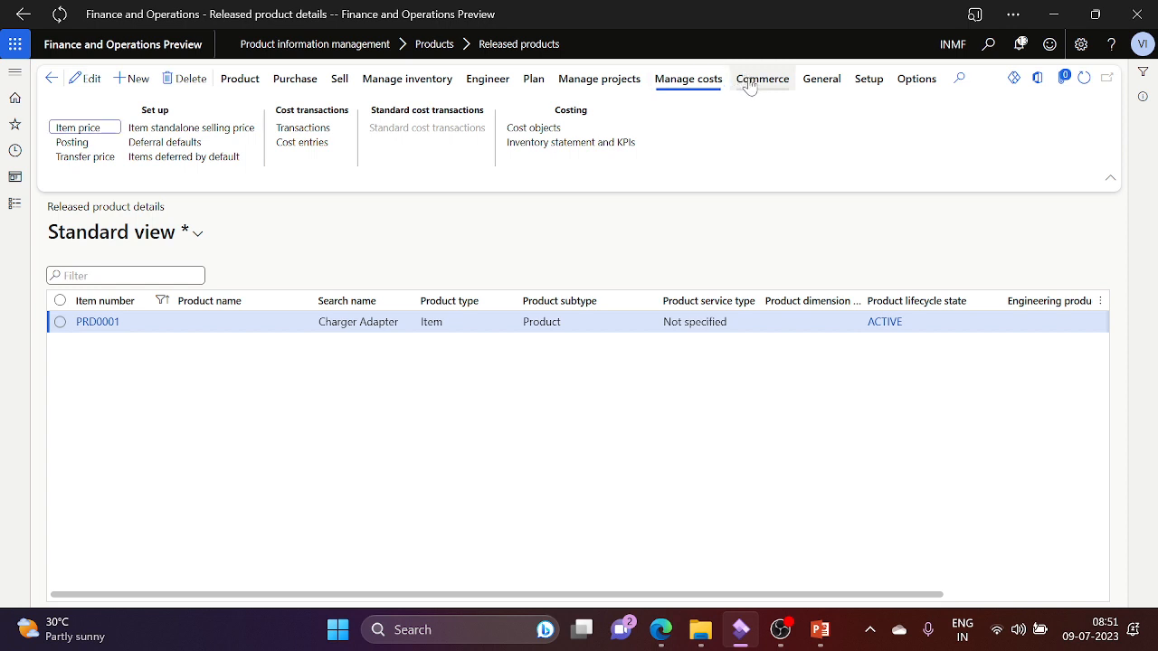
left_click(239, 85)
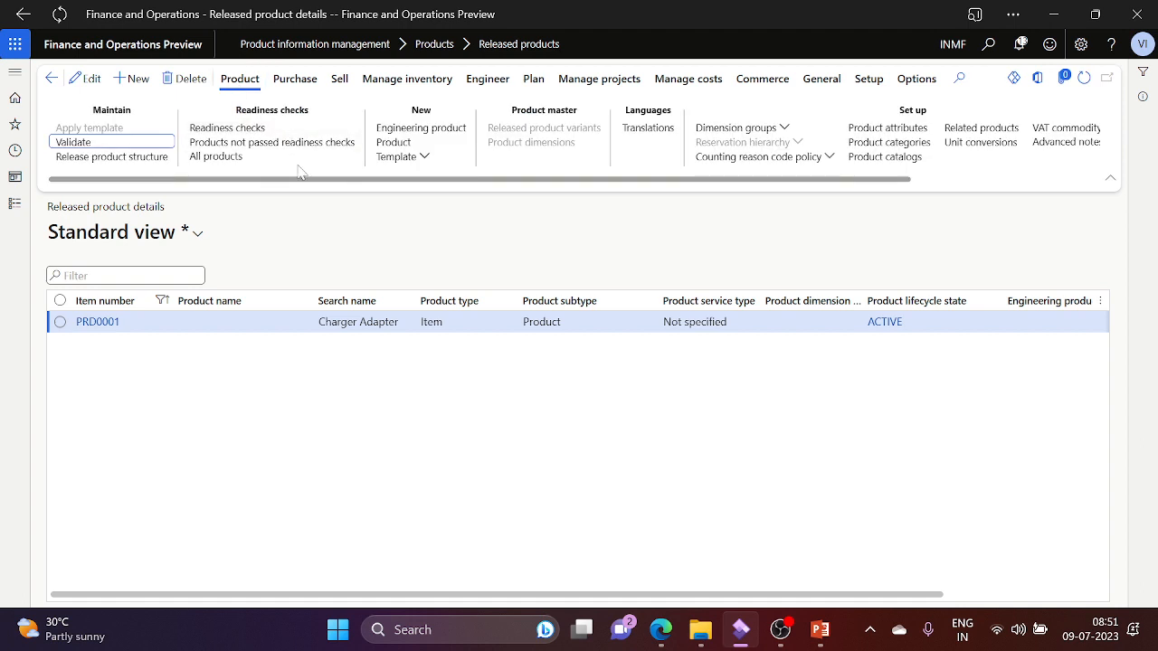
scroll(951, 185, "right", 2)
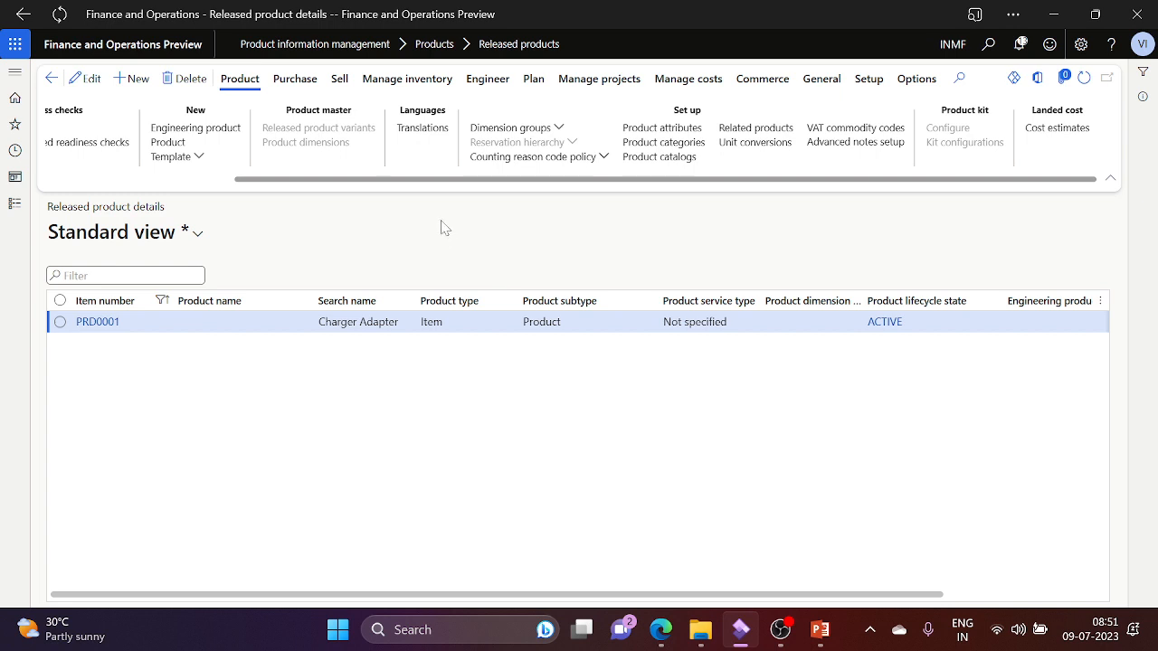
left_click(295, 79)
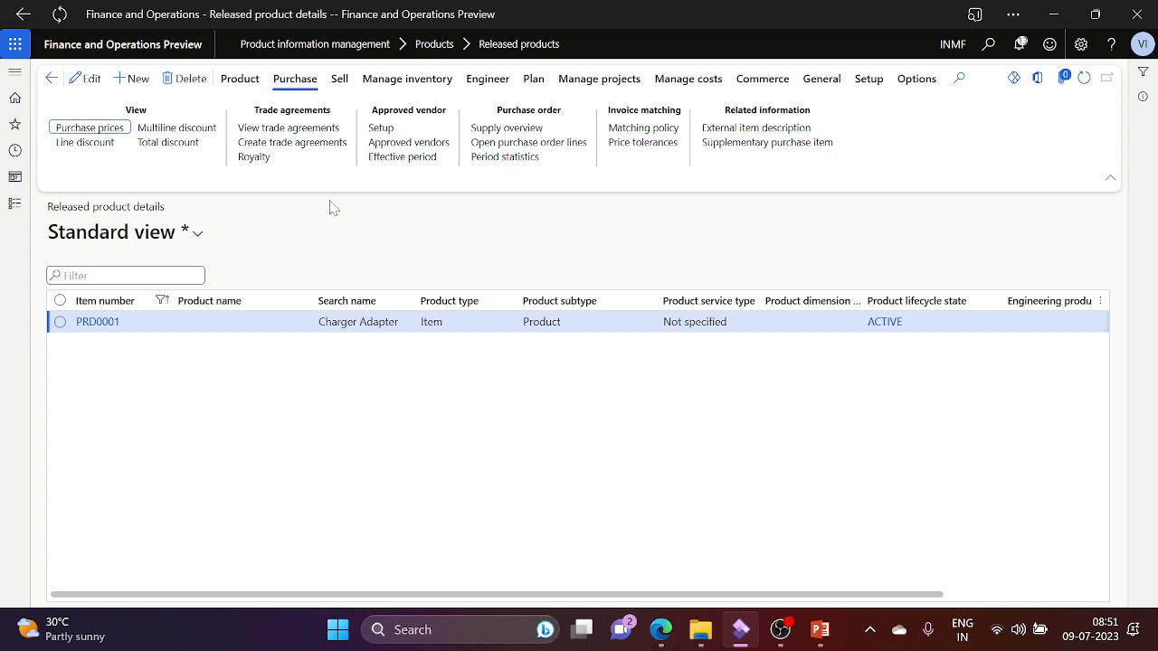
left_click(339, 80)
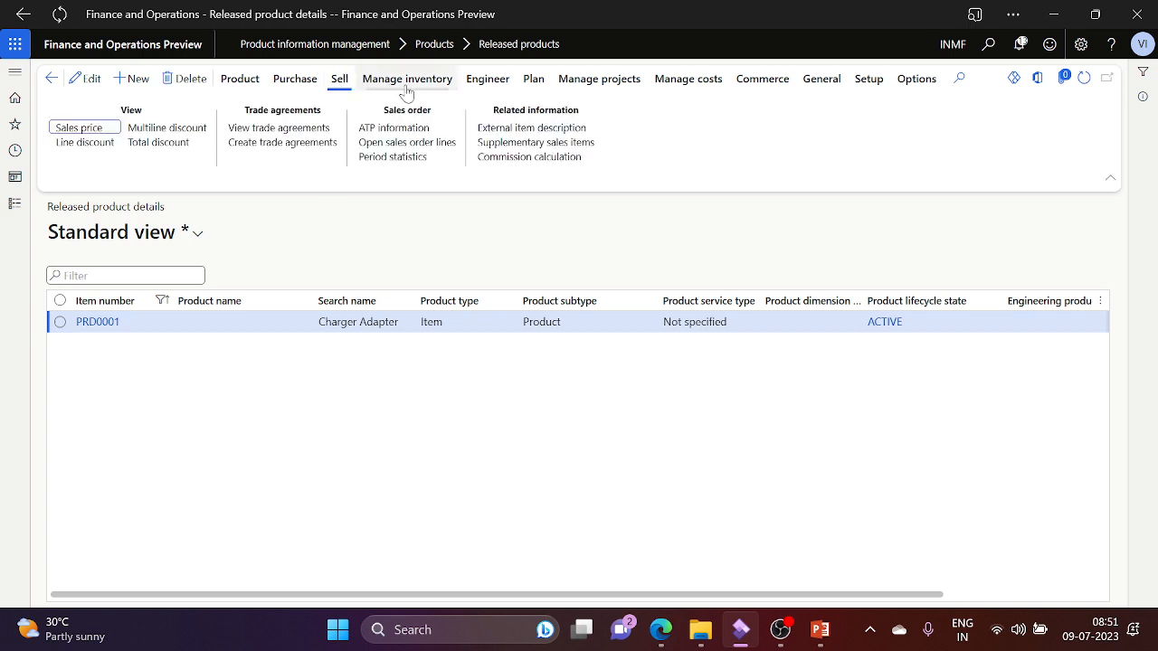
left_click(108, 133)
Step: Check PRD0001's sales prices, then browse its Manage inventory and Engineer actions
left_click(107, 133)
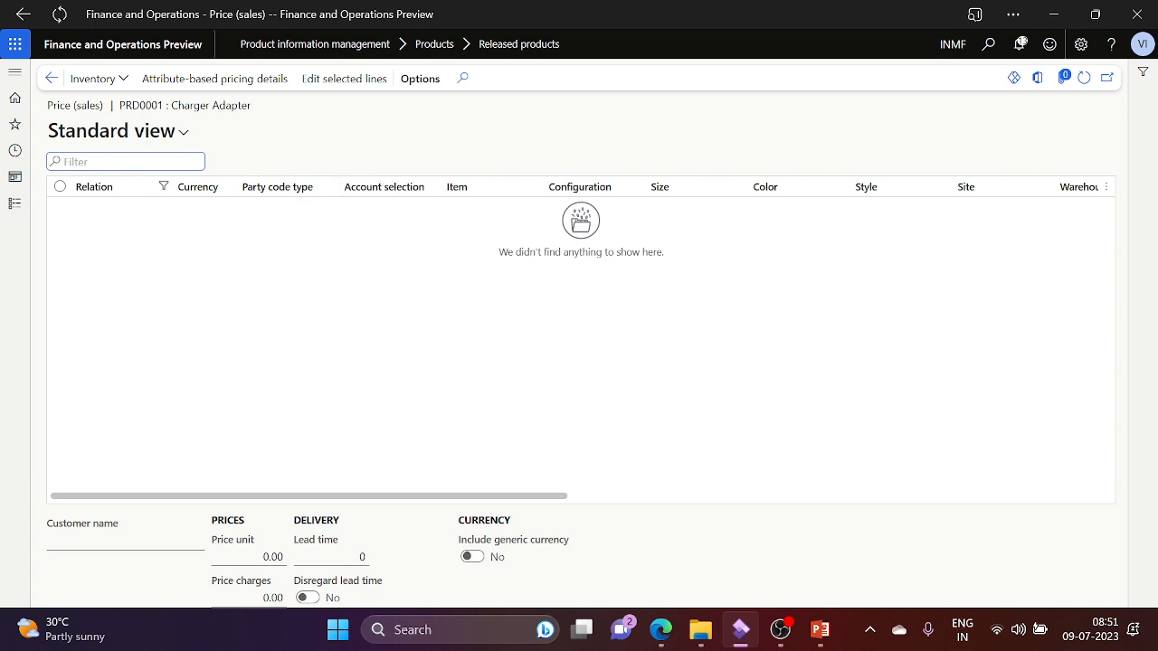
left_click(51, 77)
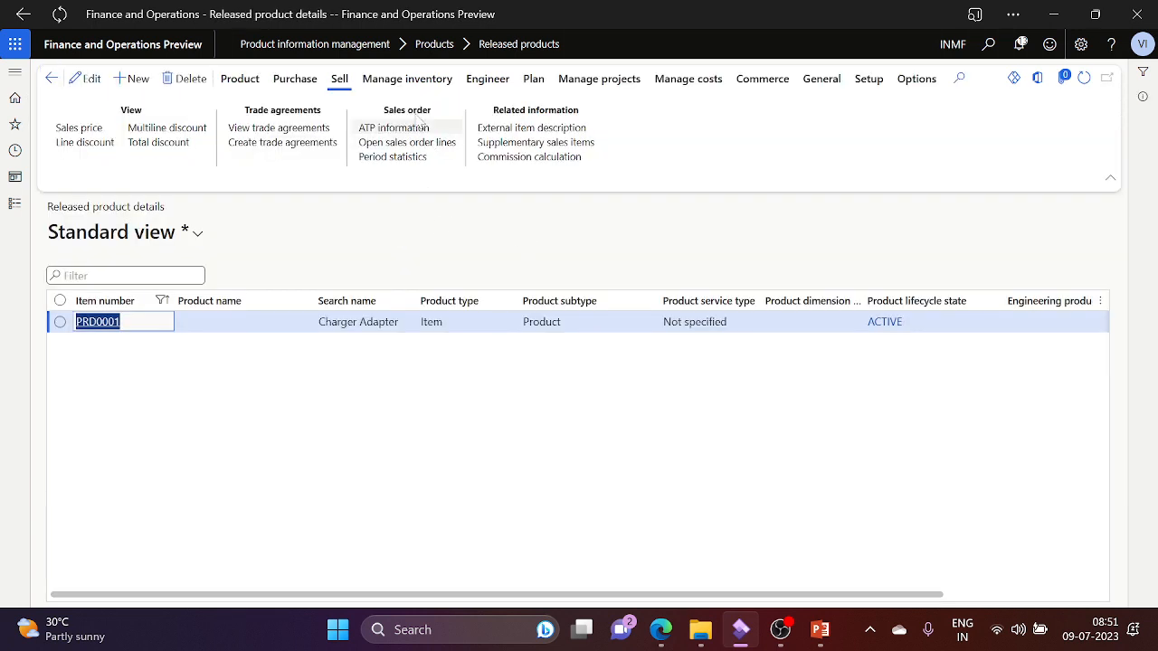
left_click(396, 82)
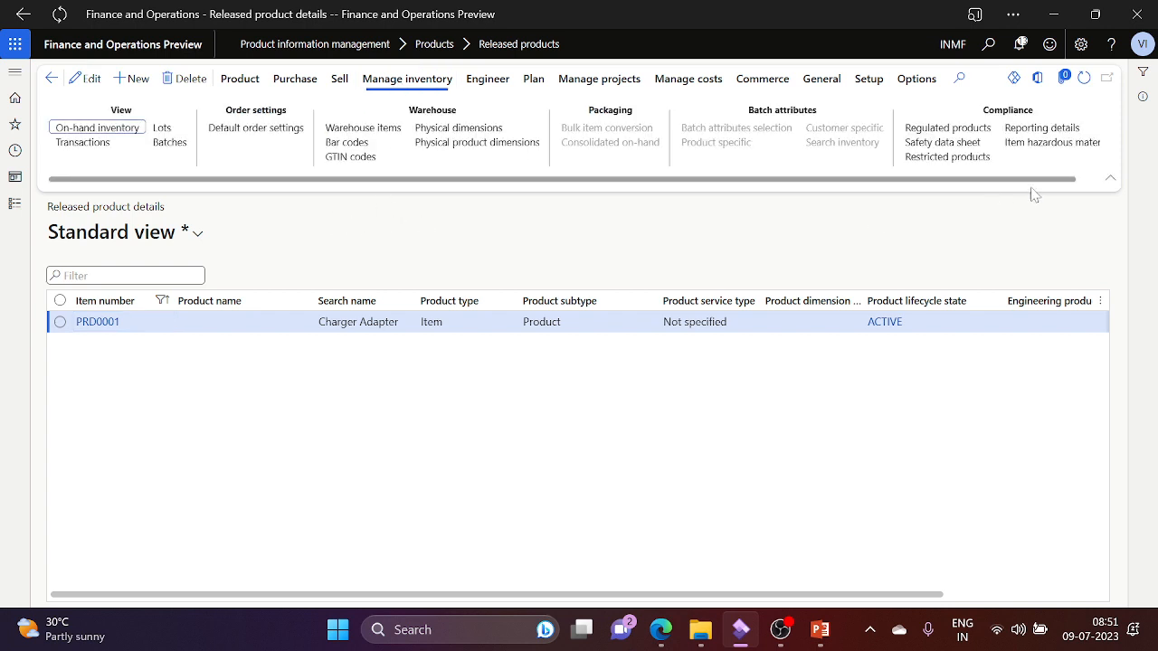
left_click(1095, 181)
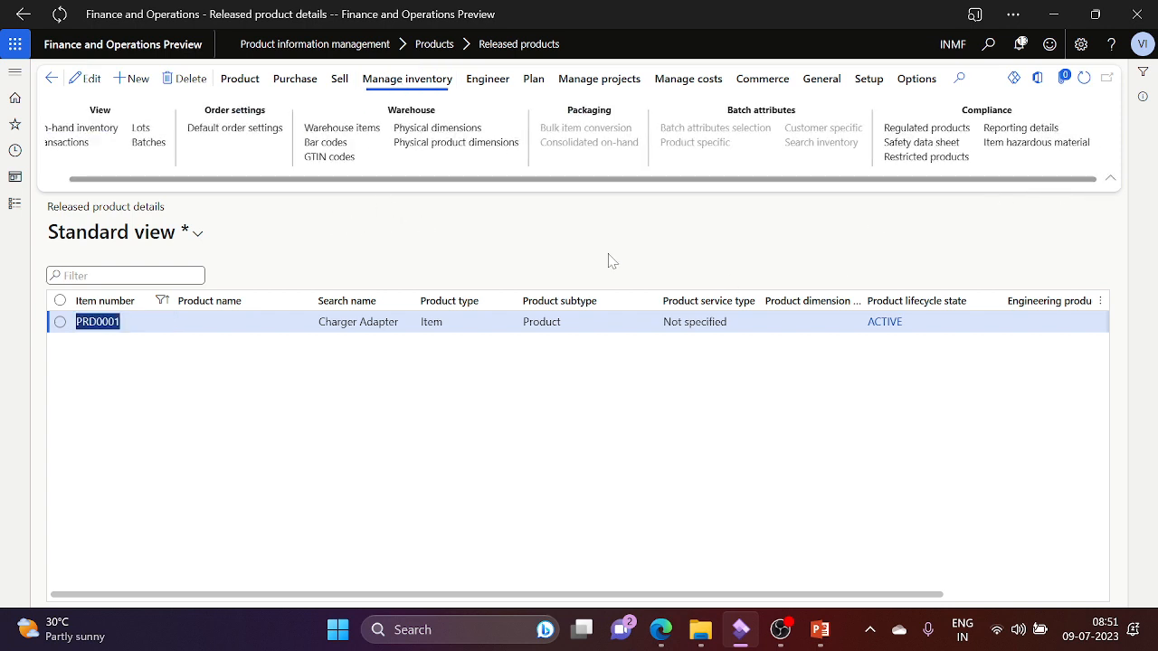
left_click(487, 80)
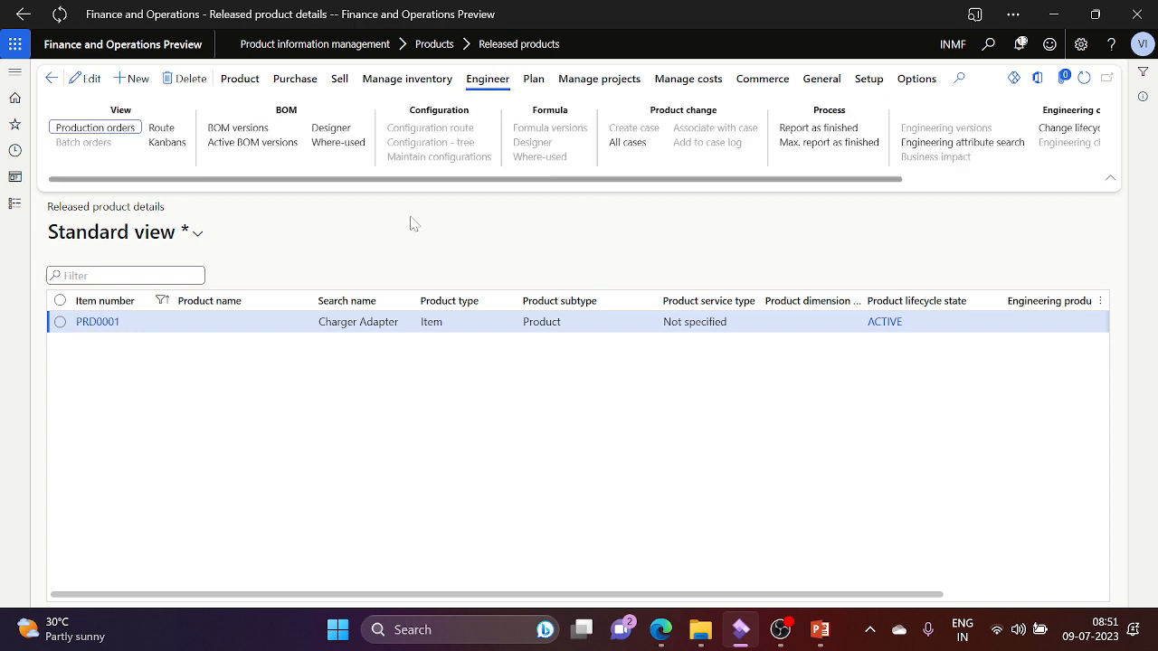
left_click(997, 170)
scroll(999, 182, "right", 3)
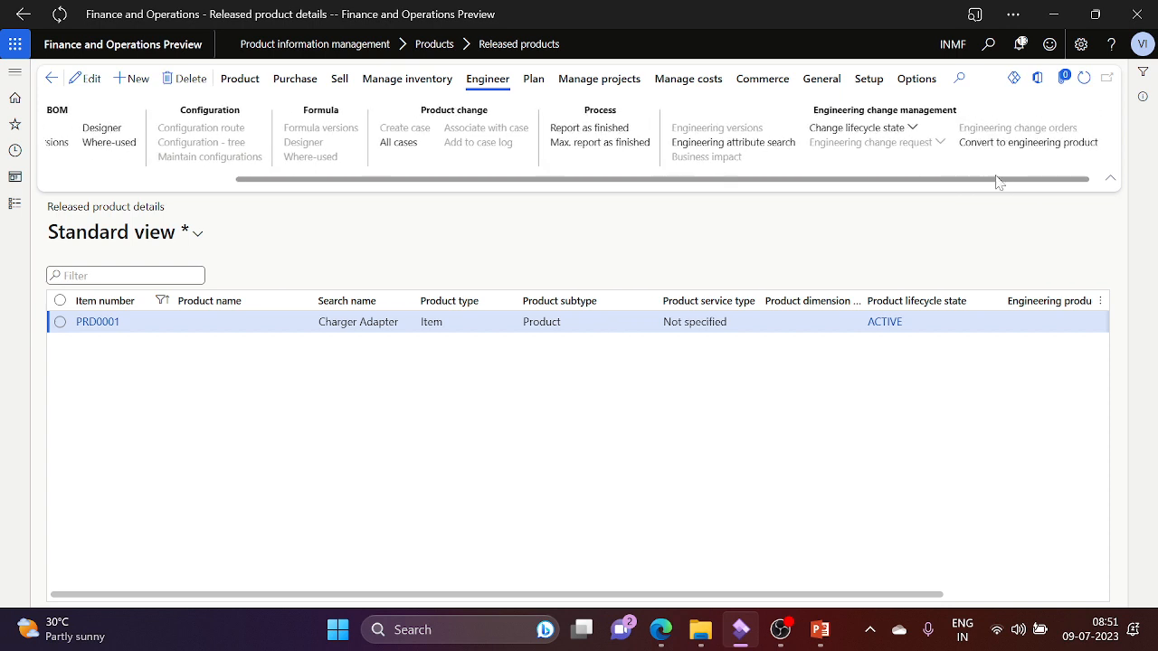
Step: Browse the Plan, Project and Manage costs actions, then open PRD0001's transfer price
left_click(535, 80)
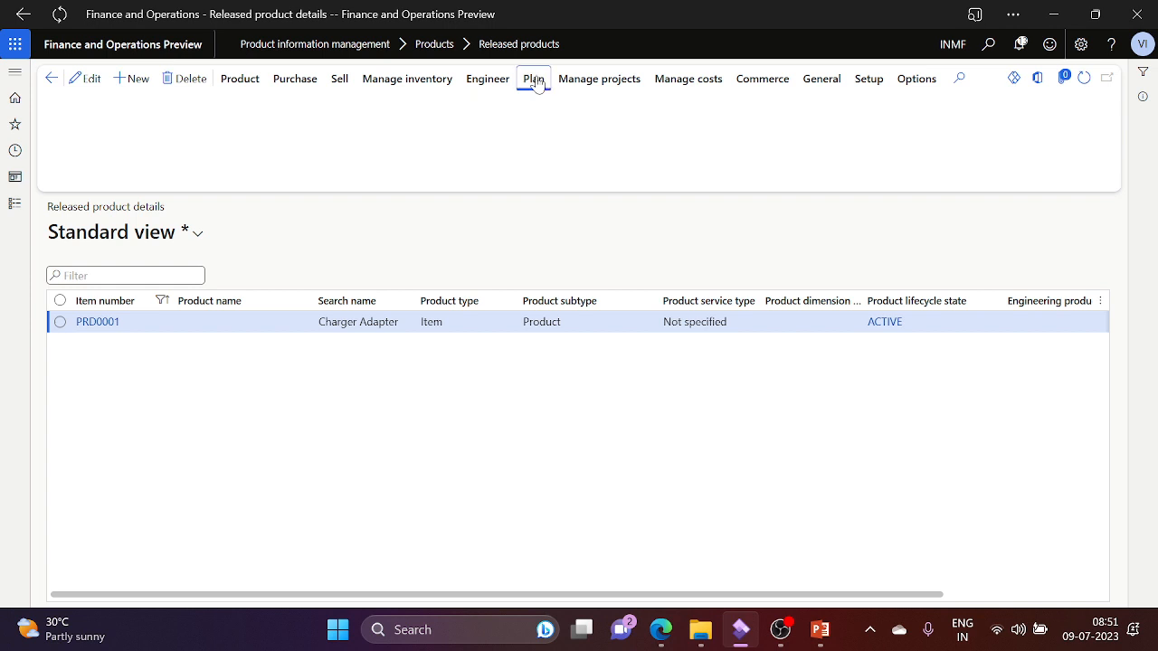
left_click(604, 83)
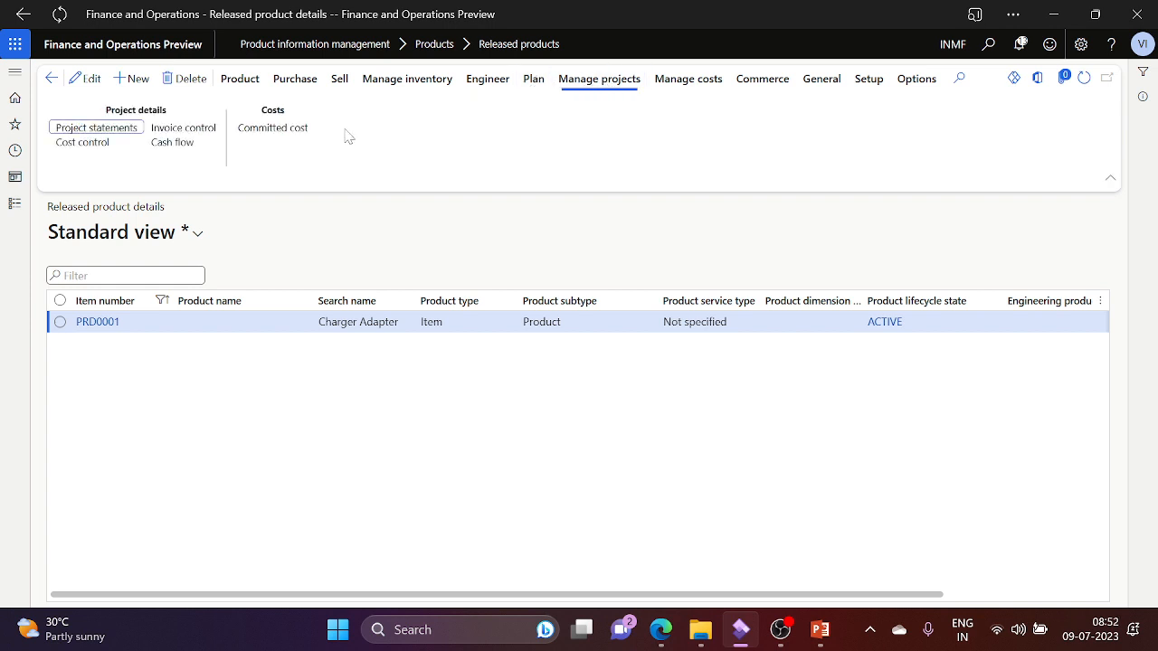
left_click(703, 81)
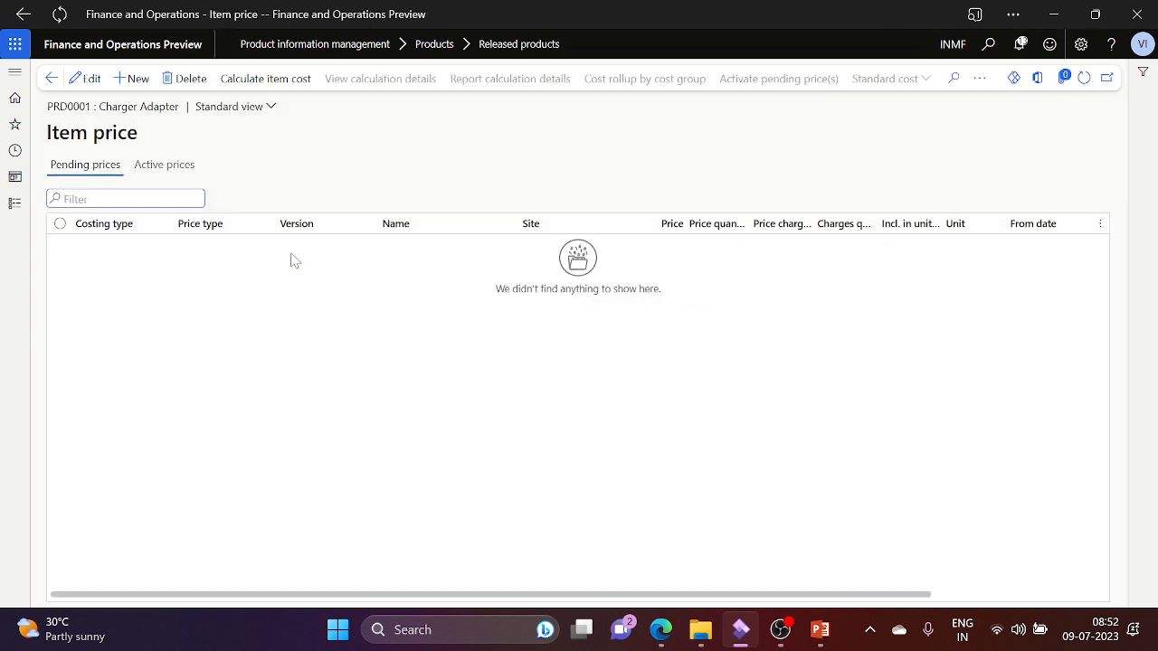
left_click(52, 79)
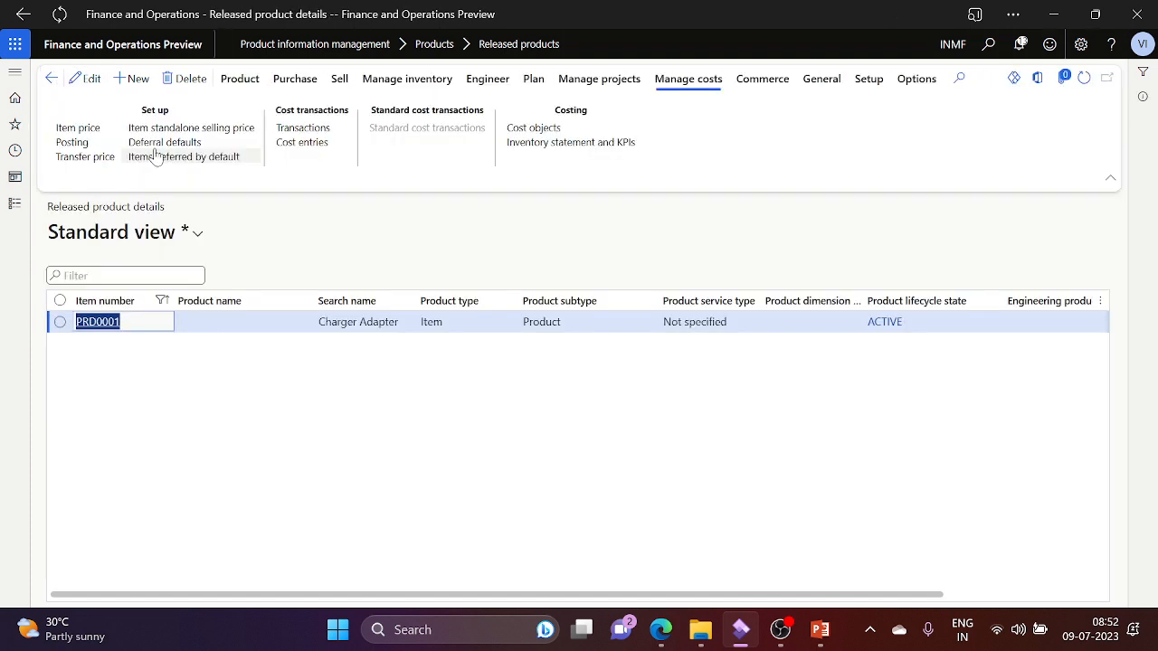
left_click(104, 159)
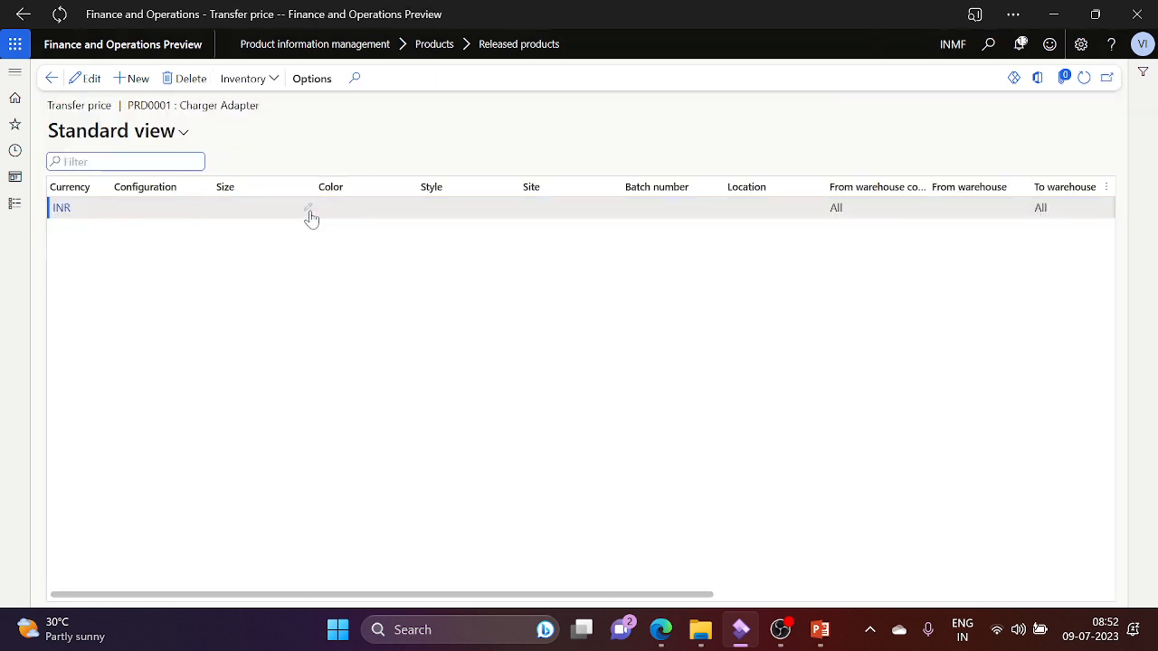
Step: Edit the INR transfer price line to unit Qty, quantity 1, price 800.00, and save
left_click(794, 597)
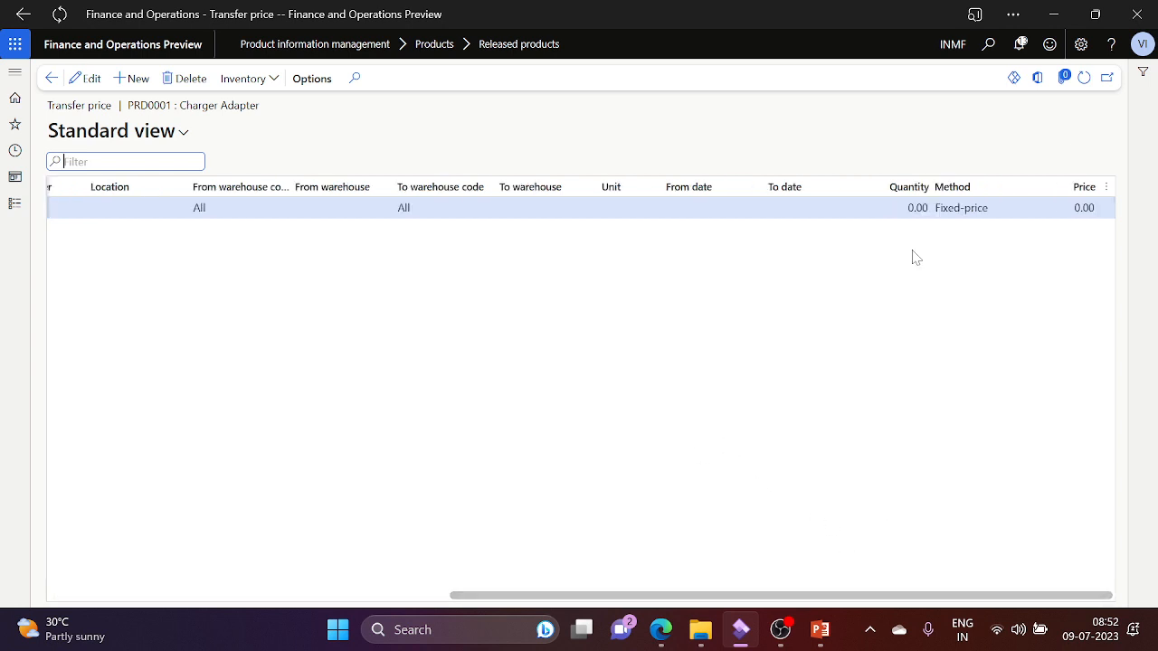
left_click(899, 209)
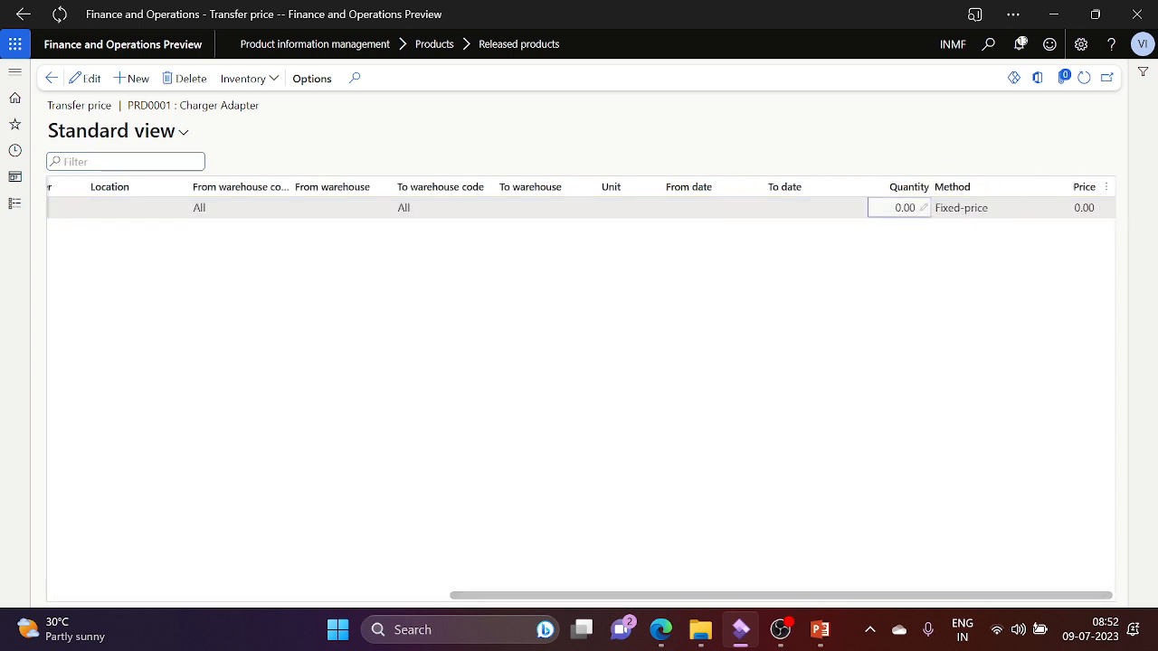
left_click(925, 213)
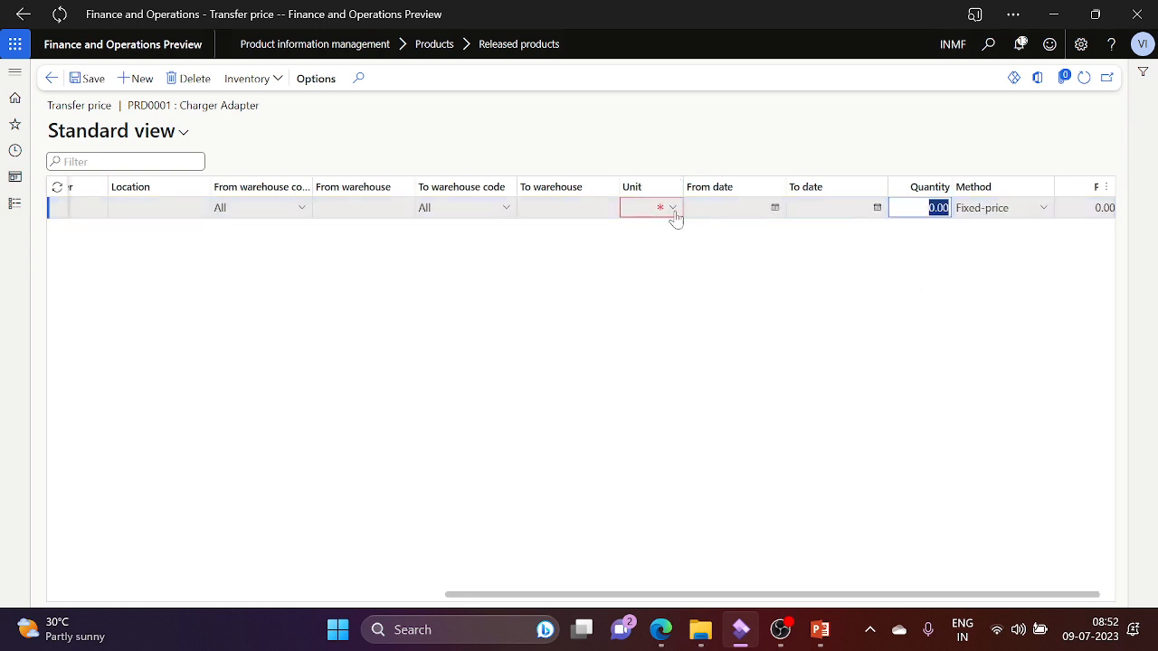
left_click(648, 209)
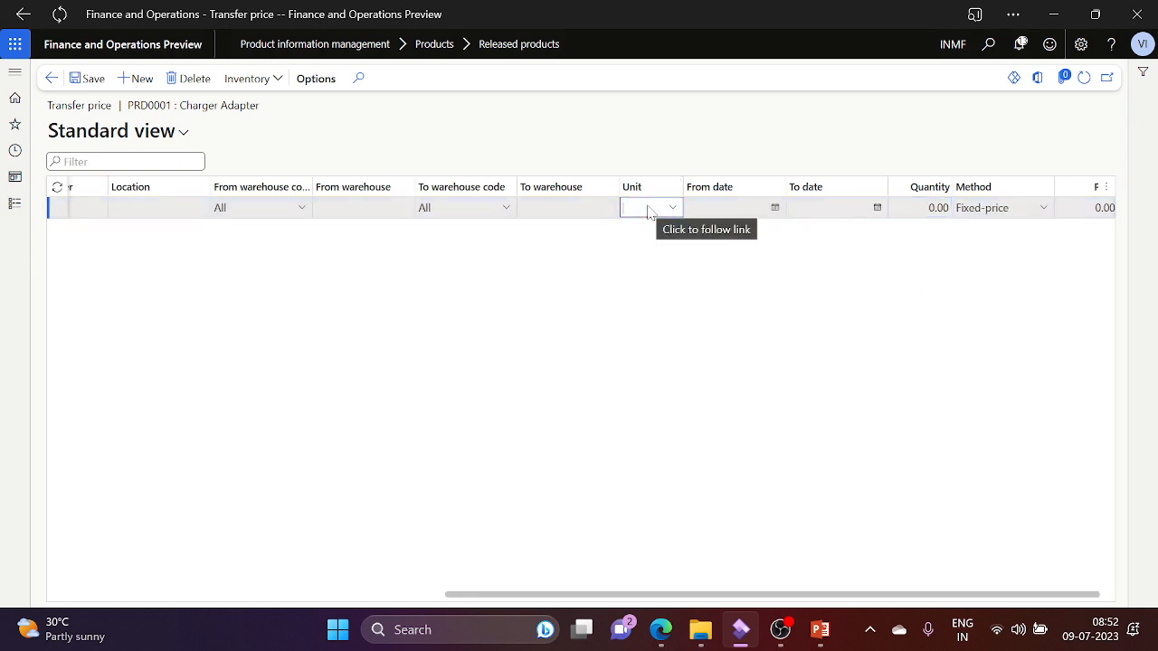
type("qty")
key("Tab")
key("Tab")
key("Tab")
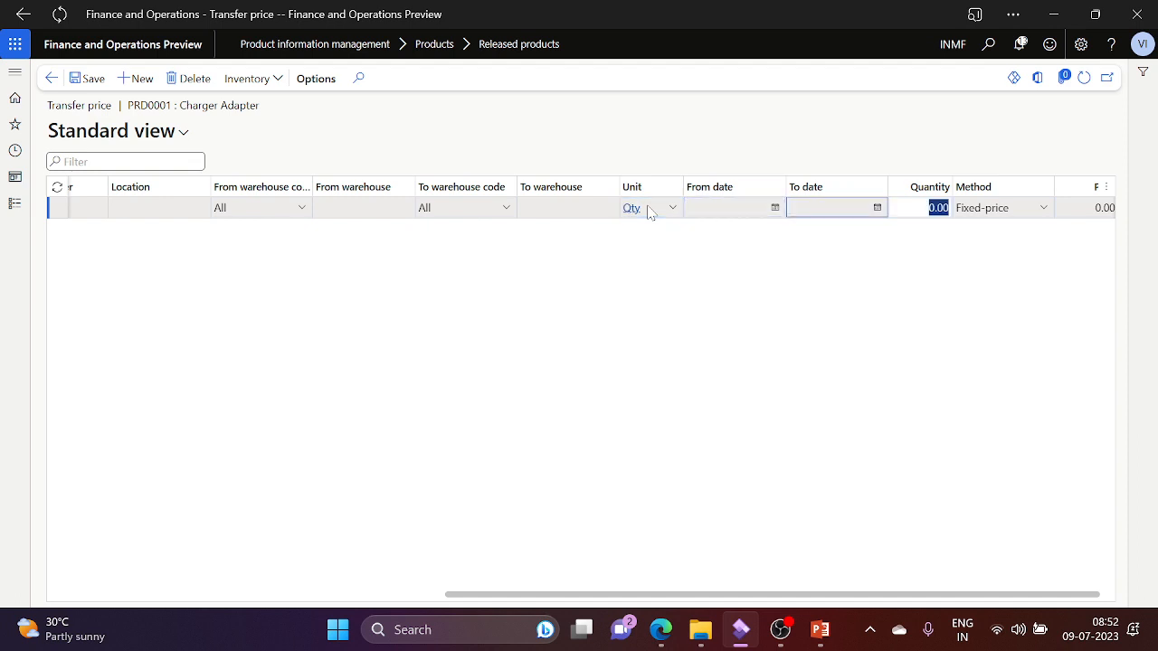
type("1")
key("Tab")
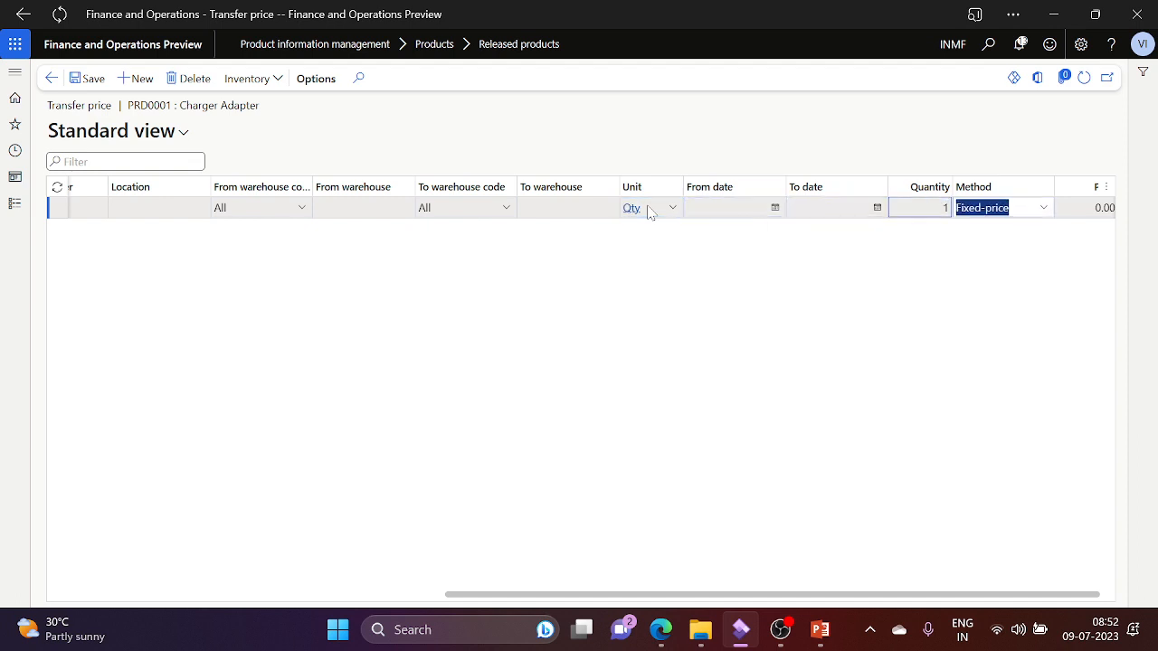
key("Tab")
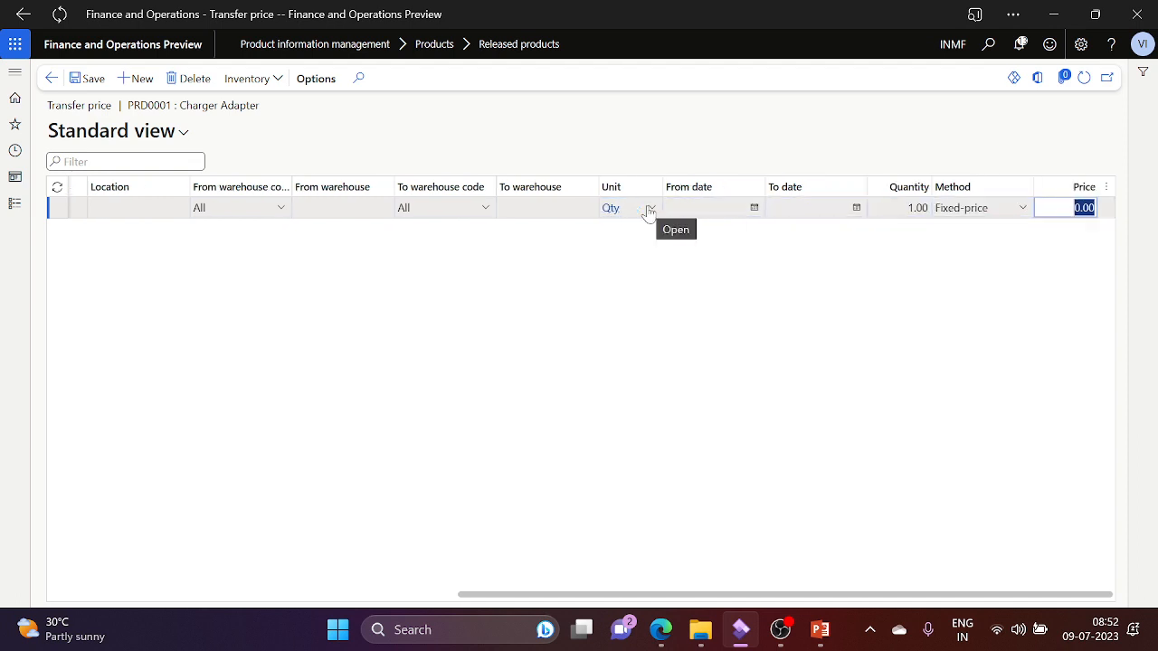
type("800")
key("Tab")
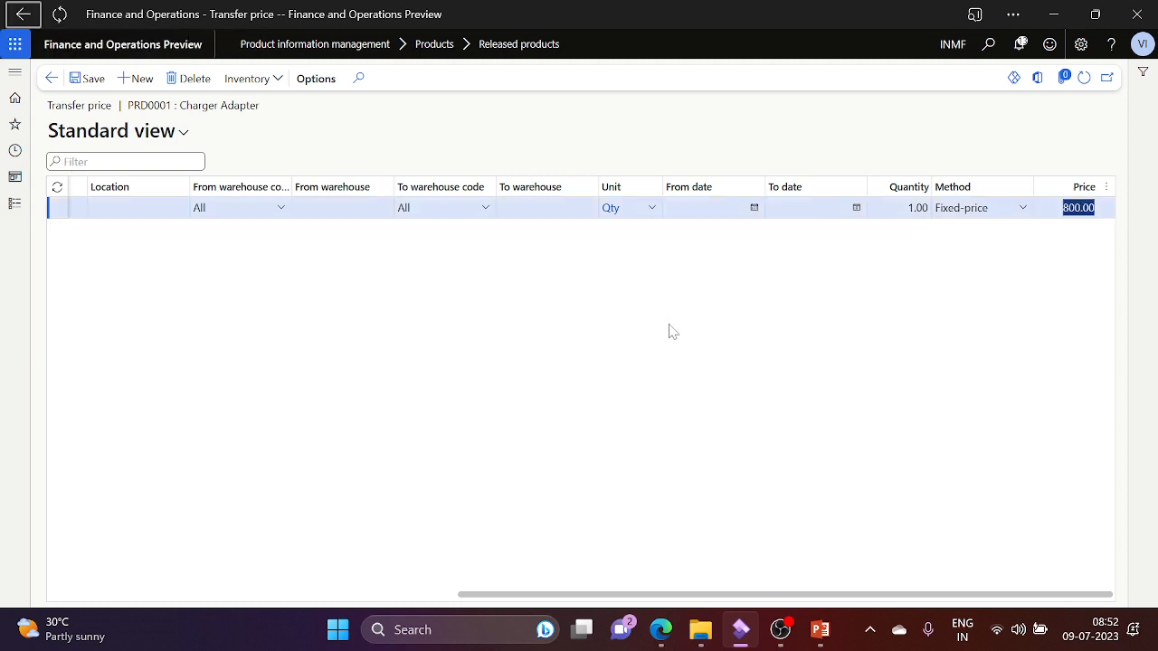
left_click(676, 334)
left_click(90, 78)
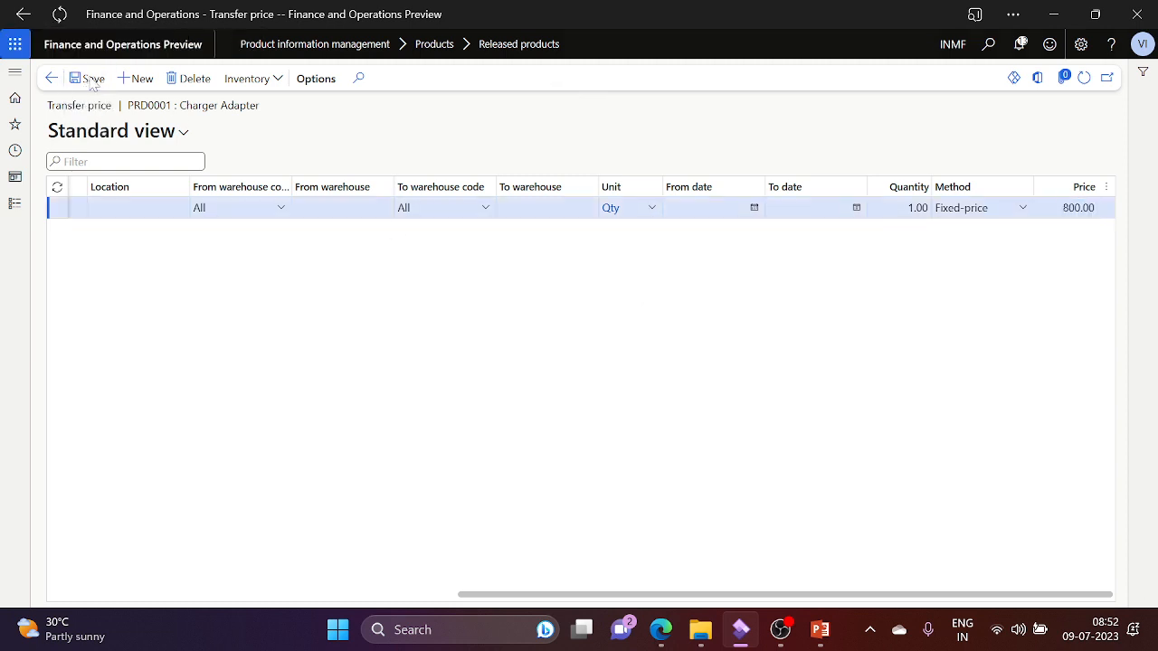
Step: Check PRD0001's cost objects by site, where Site 1 has a 999.00 average unit cost
left_click(52, 78)
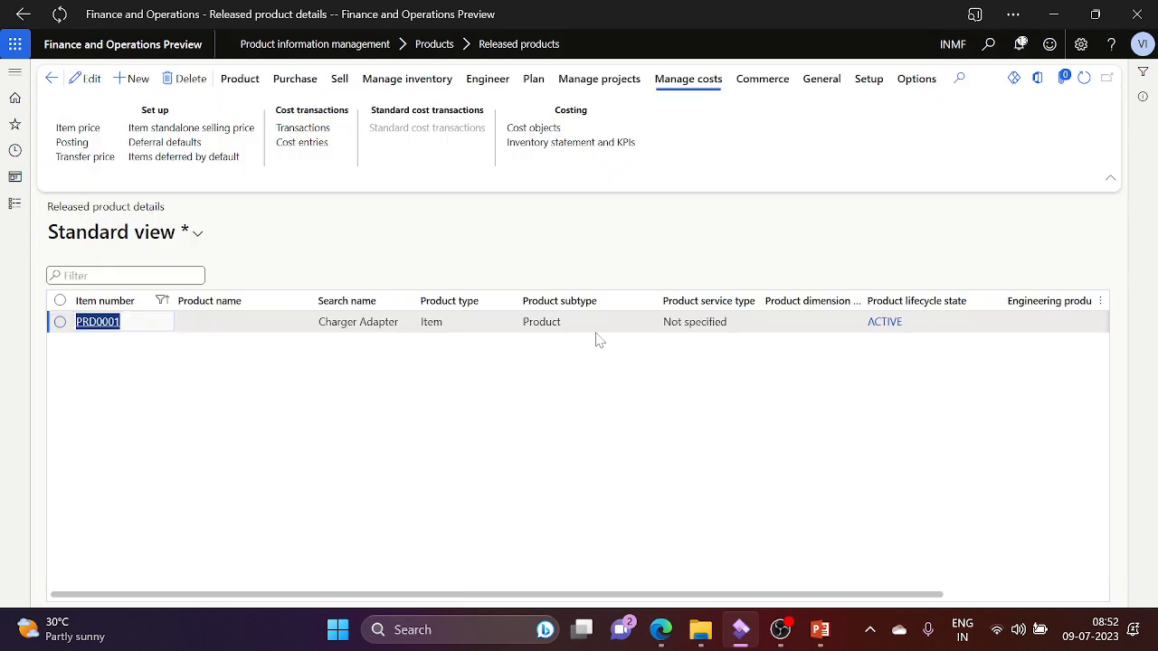
left_click(757, 84)
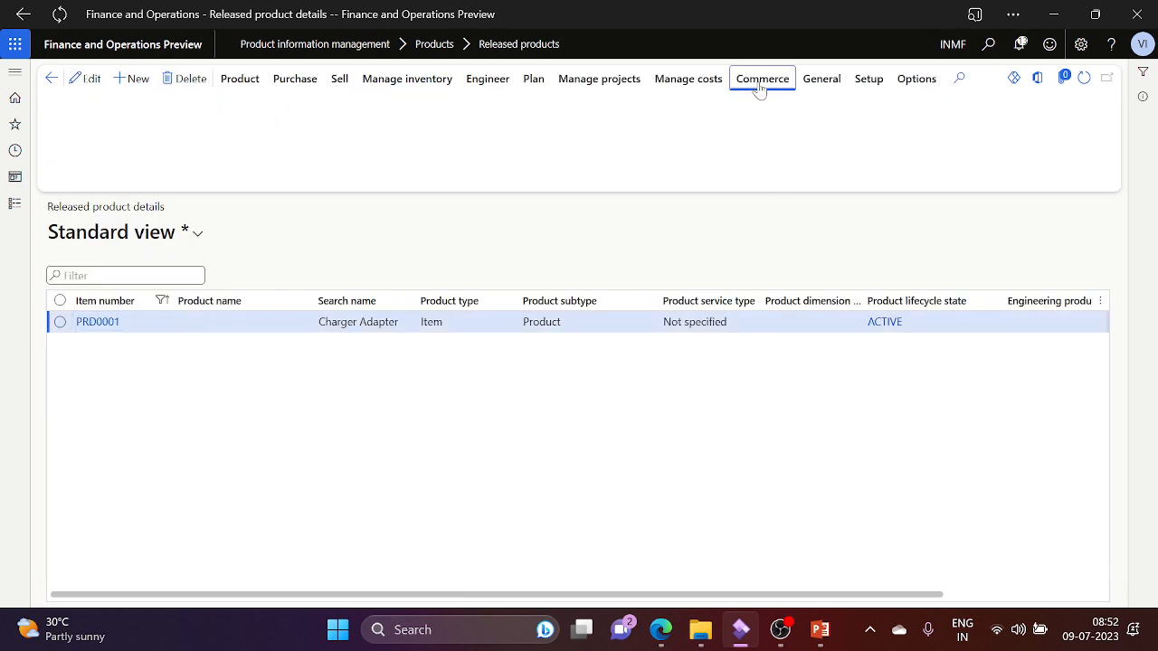
left_click(695, 80)
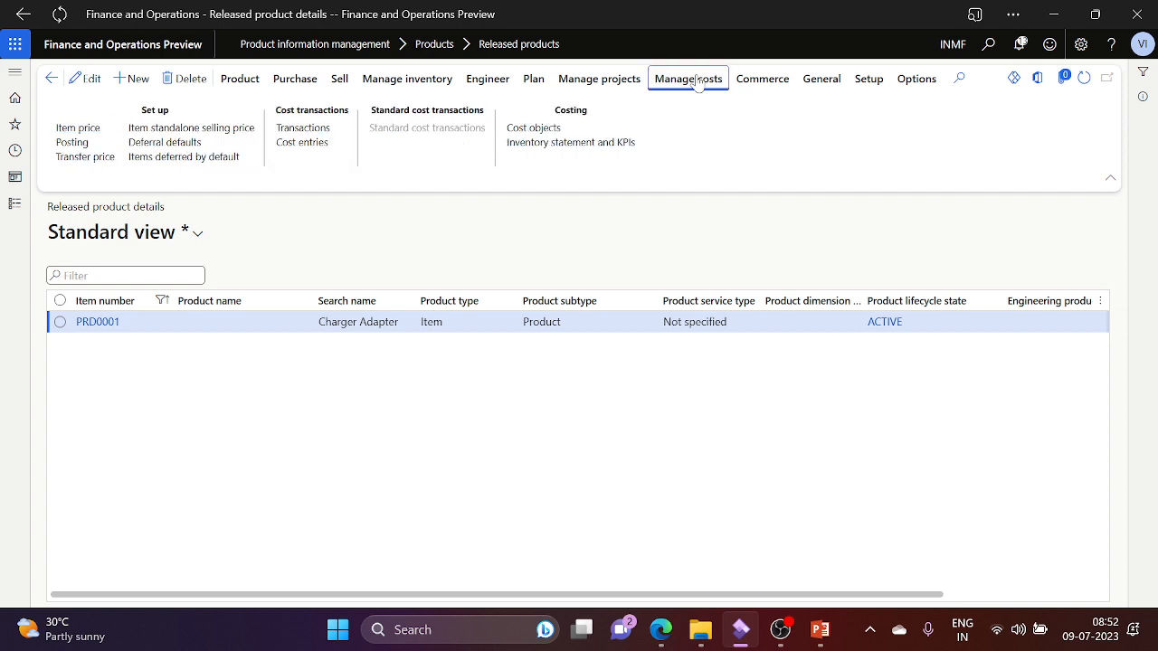
left_click(550, 132)
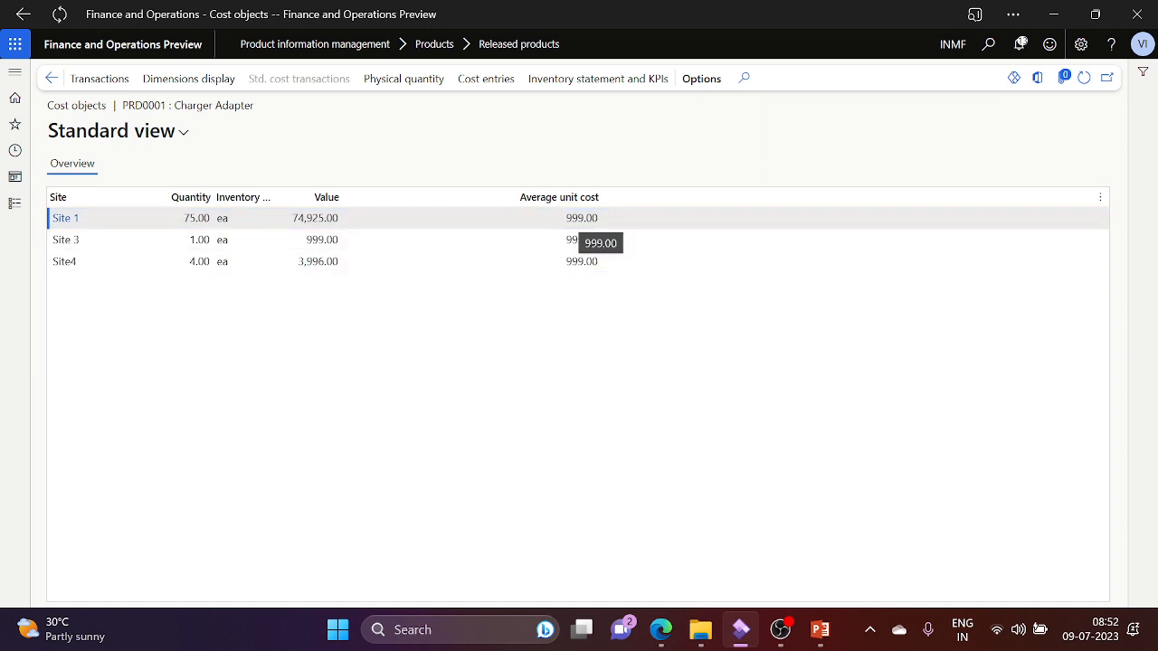
left_click(579, 218)
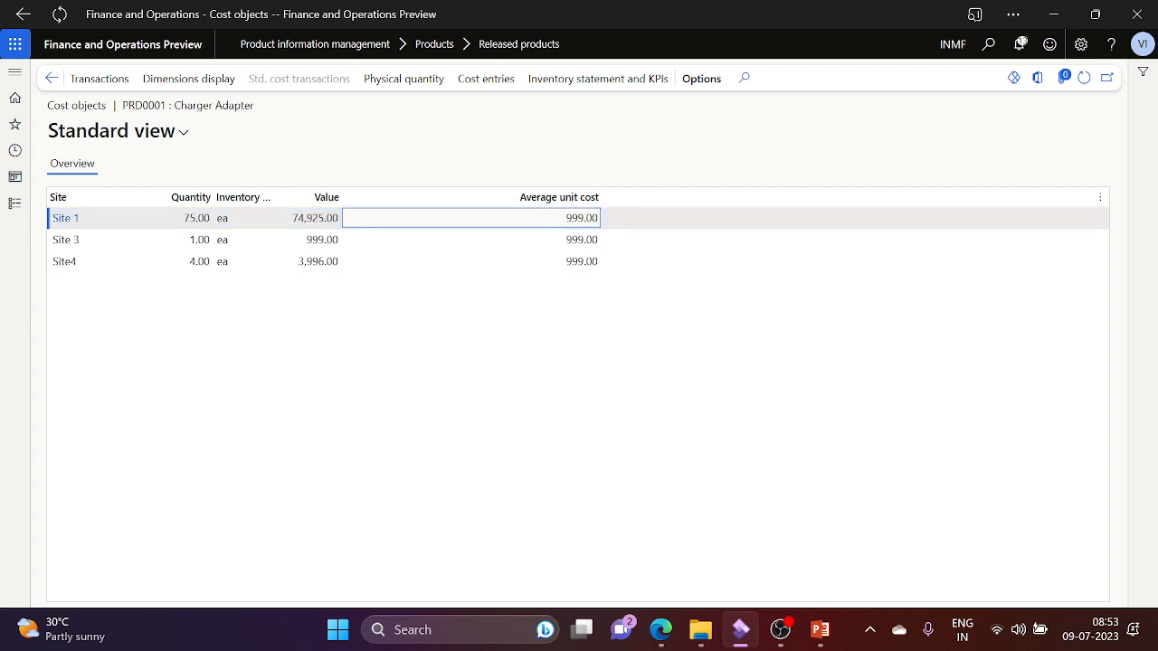
left_click(51, 80)
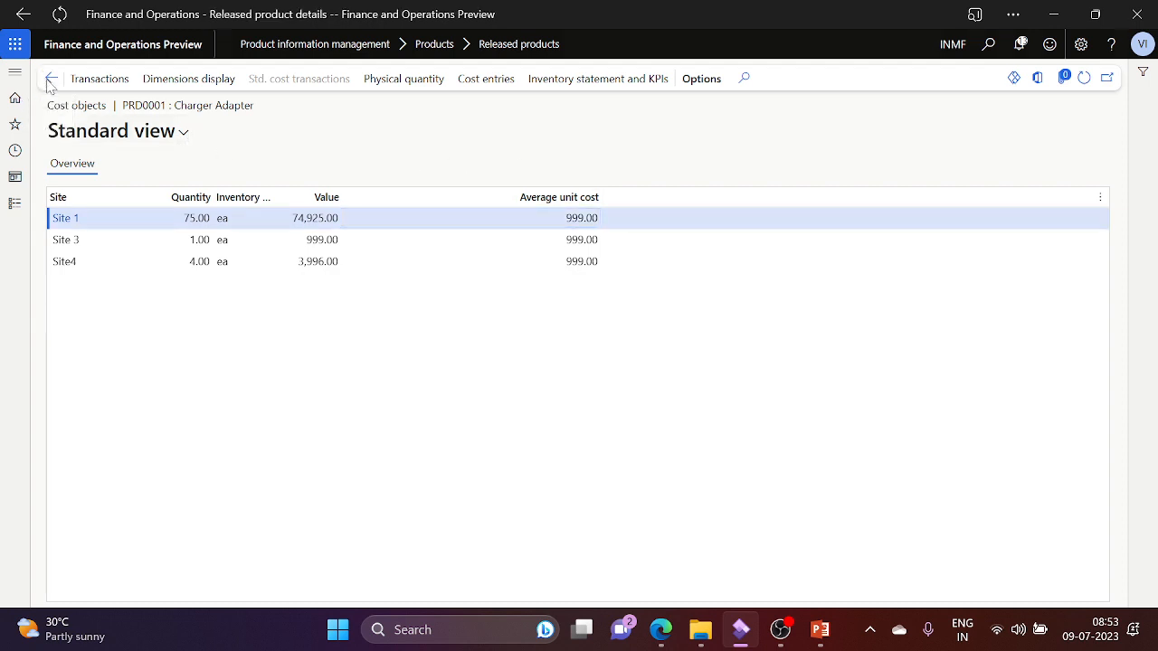
Step: Go to the Inventory management outbound Transfer order list
left_click(11, 207)
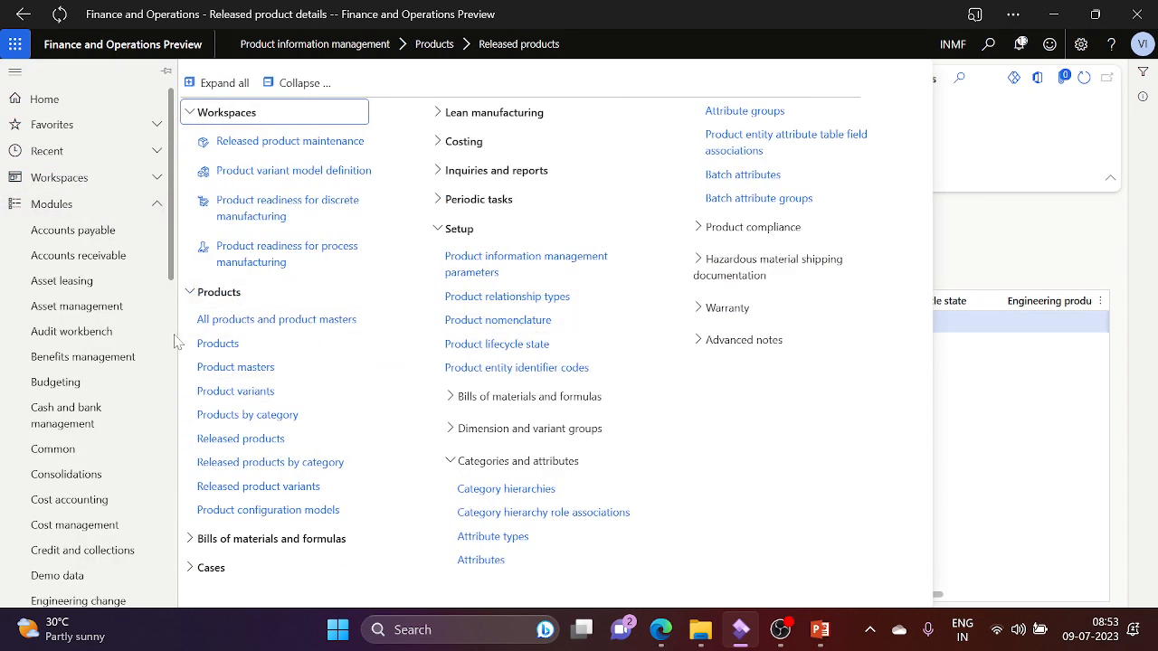
scroll(136, 435, "down", 5)
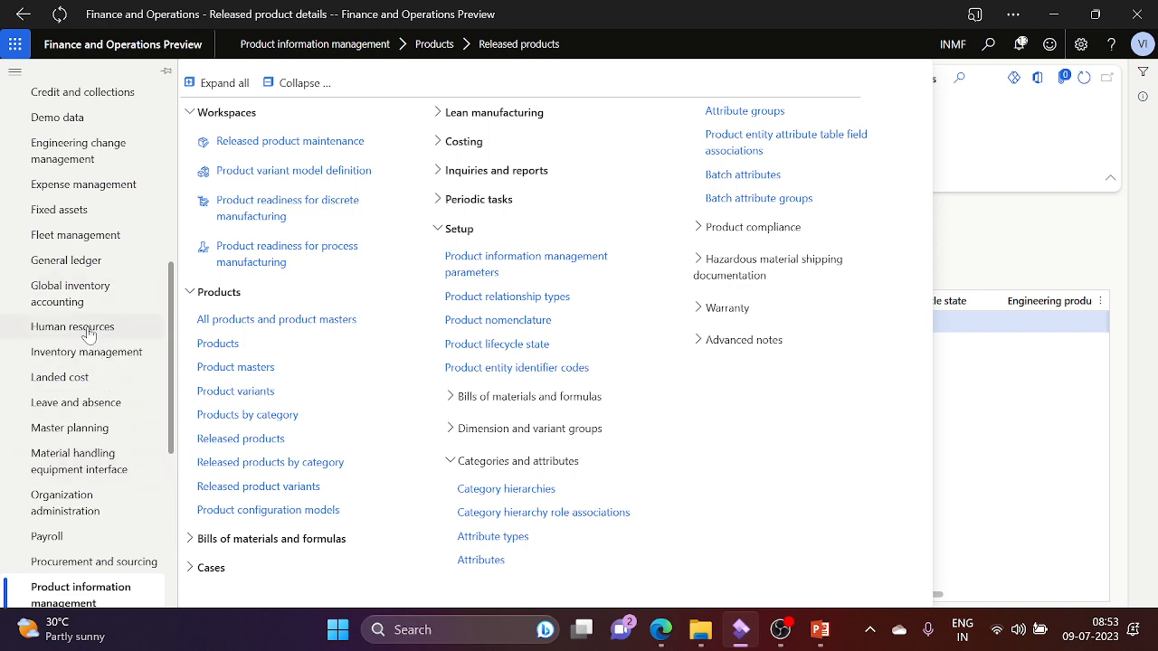
left_click(108, 351)
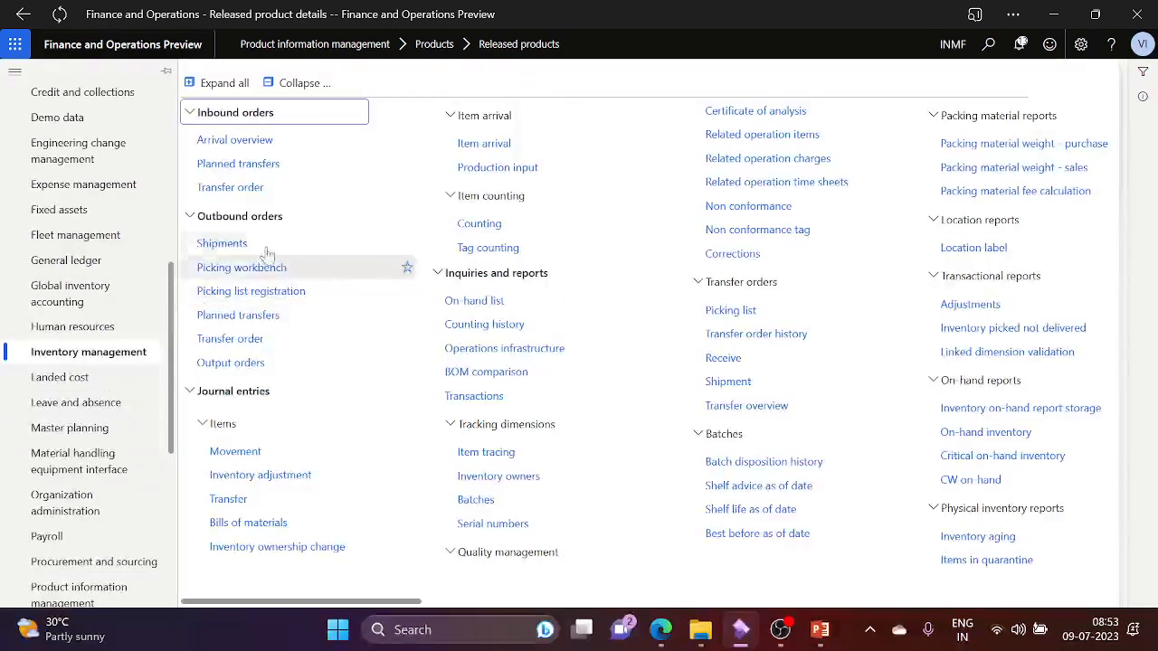
left_click(267, 338)
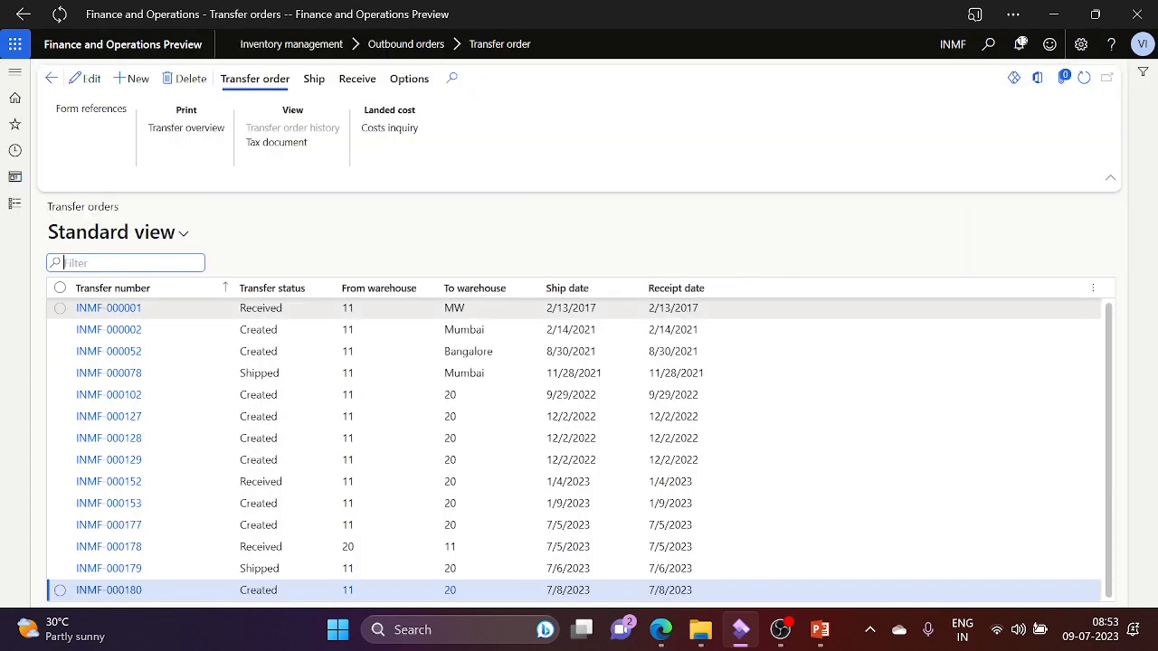
Step: Sort by newest ship date first and open transfer order INMF-000180
left_click(587, 302)
left_click(599, 332)
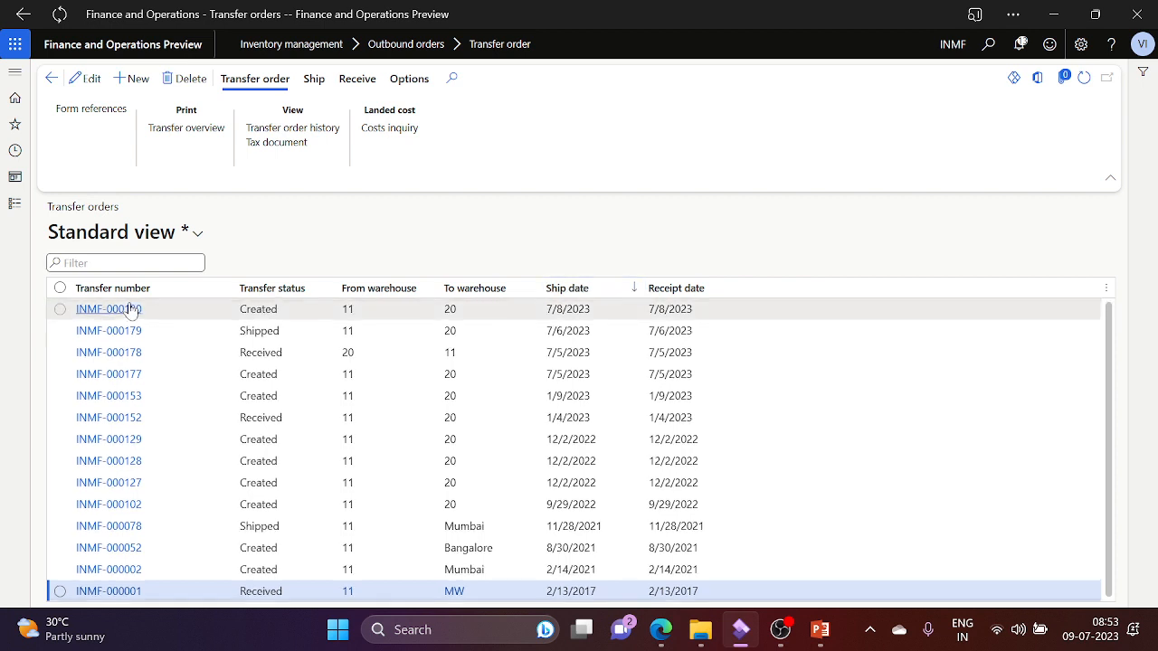
left_click(131, 309)
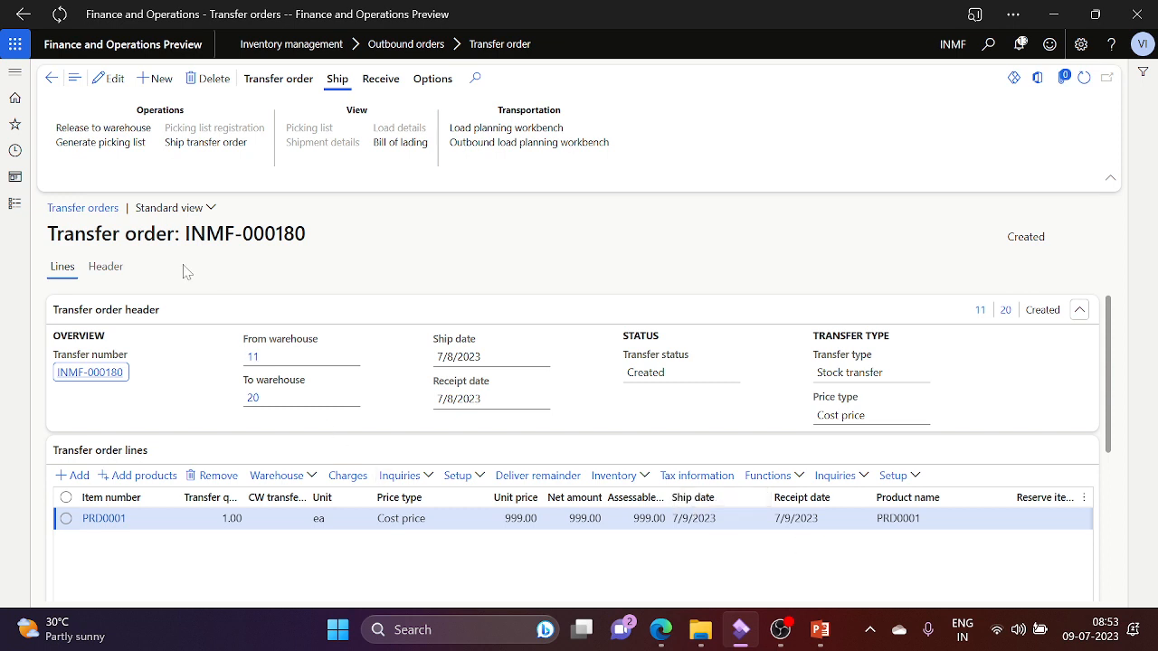
Step: Put the order in edit mode and switch the PRD0001 line's price type to Transfer price
left_click(115, 78)
left_click(486, 519)
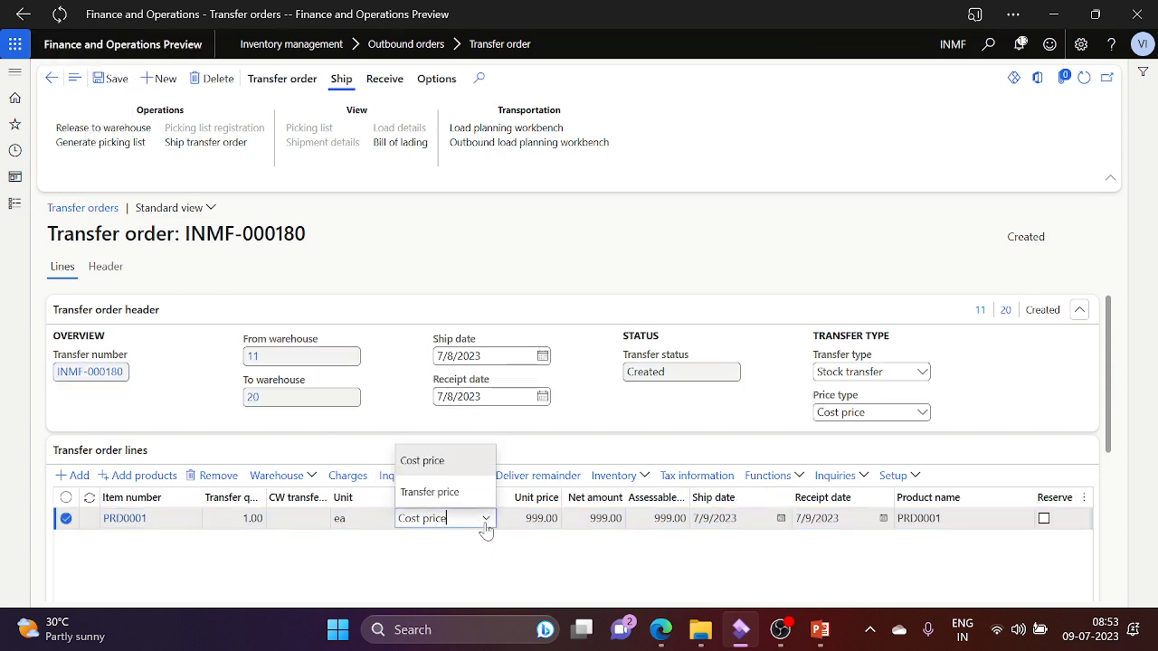
left_click(453, 495)
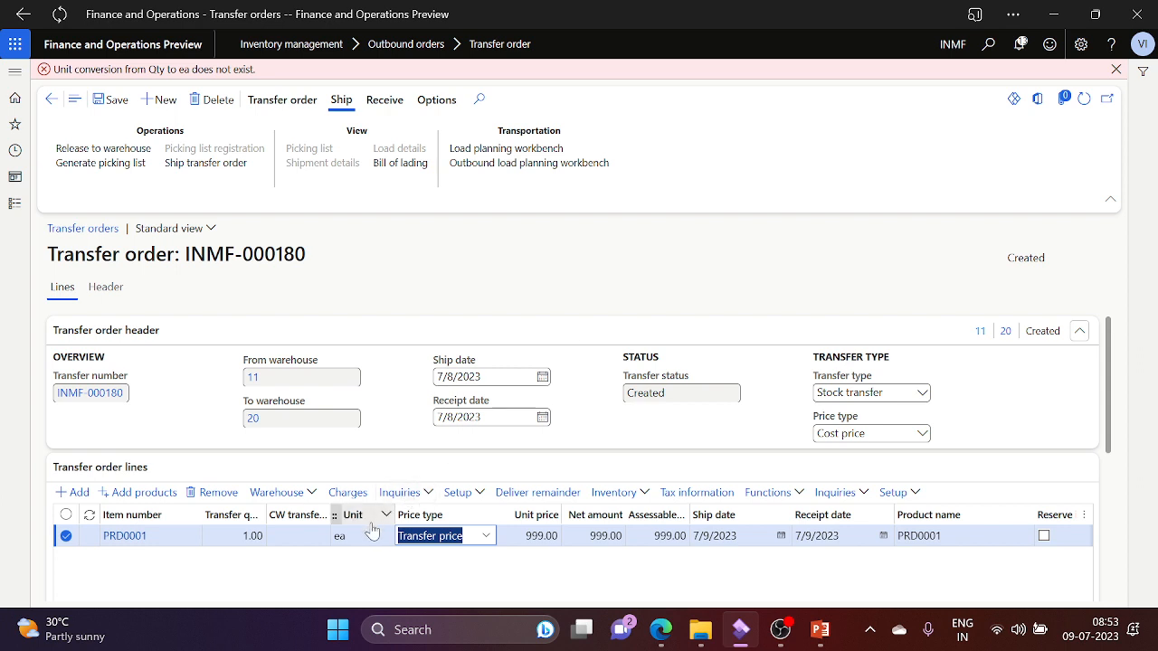
Step: Set the price type back to Cost price and dismiss the Qty-to-ea unit conversion error
left_click(487, 537)
left_click(488, 537)
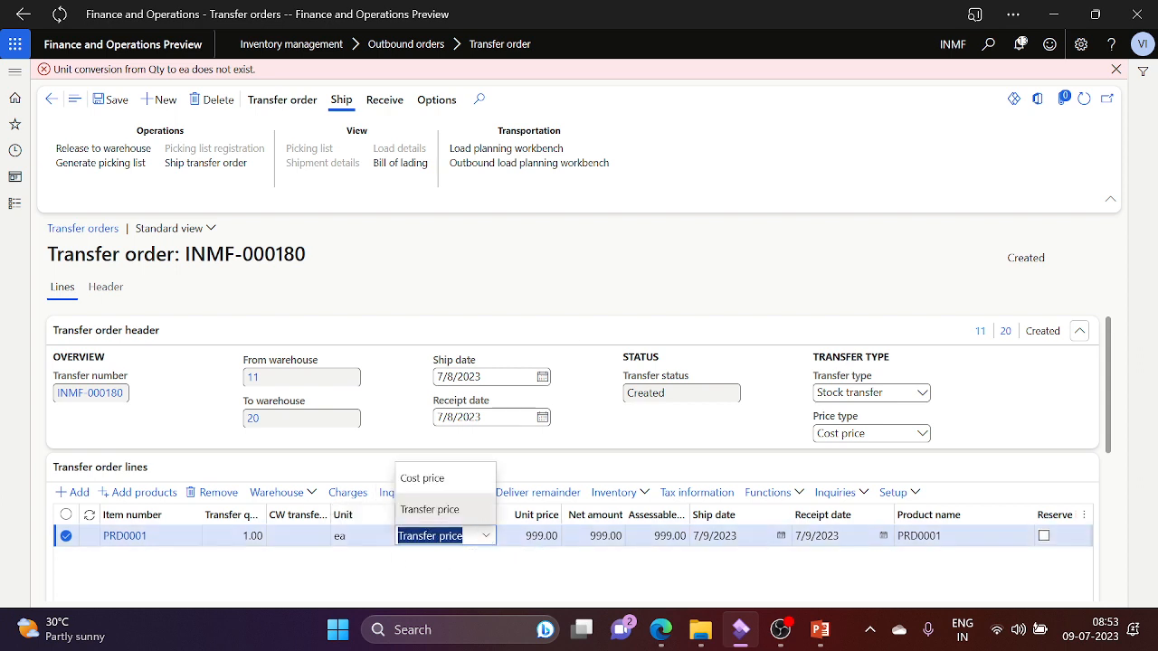
left_click(438, 480)
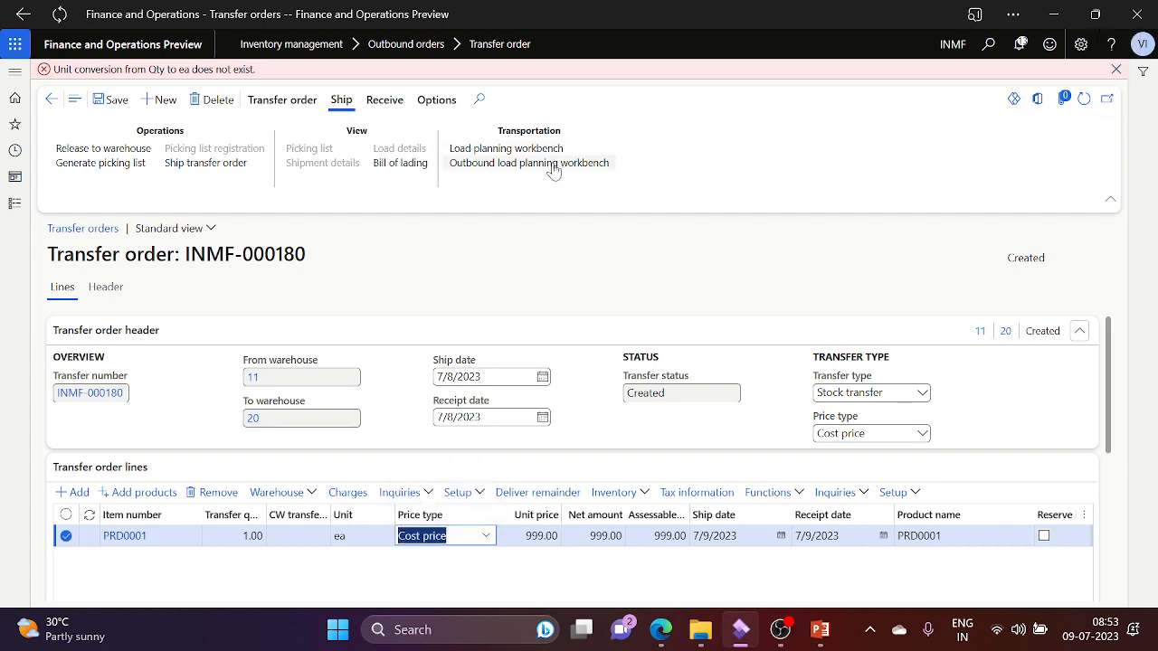
left_click(1117, 69)
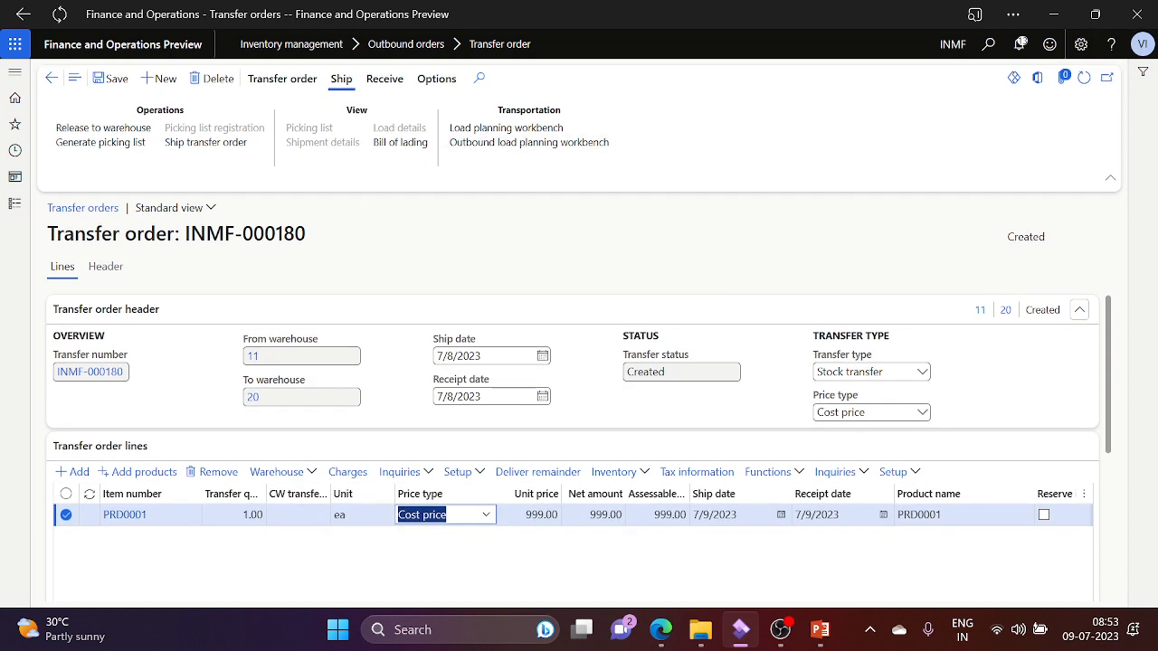
Step: Open Product information management's Released products and filter Item number by 'prd'
left_click(14, 203)
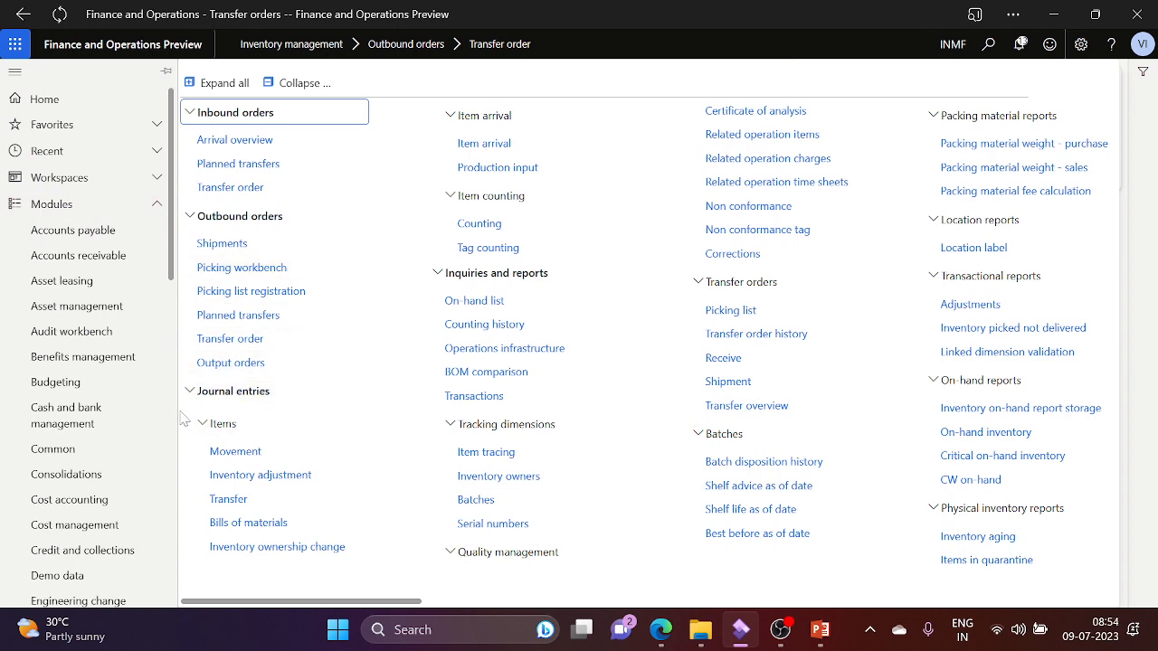
scroll(175, 422, "down", 5)
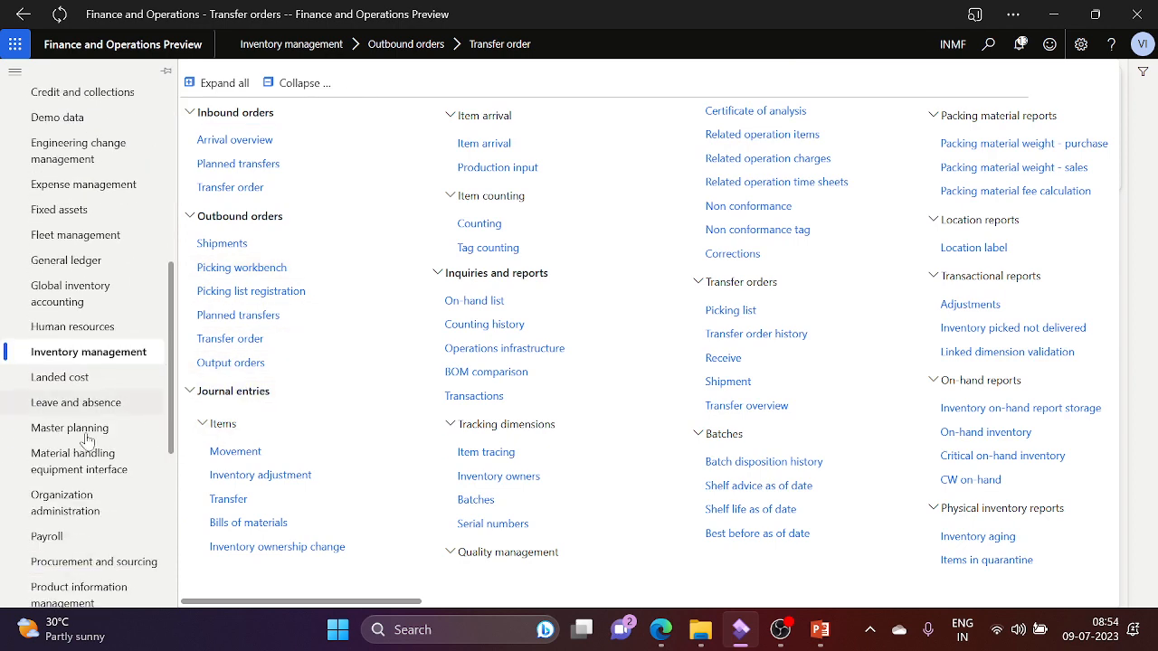
left_click(108, 597)
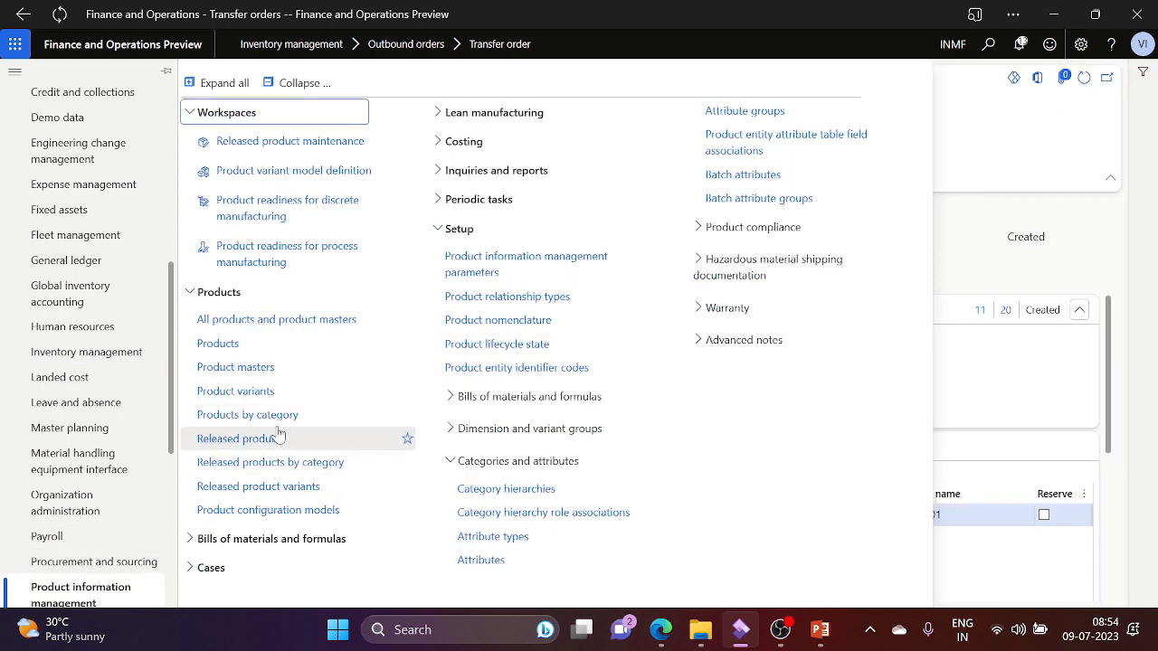
left_click(245, 441)
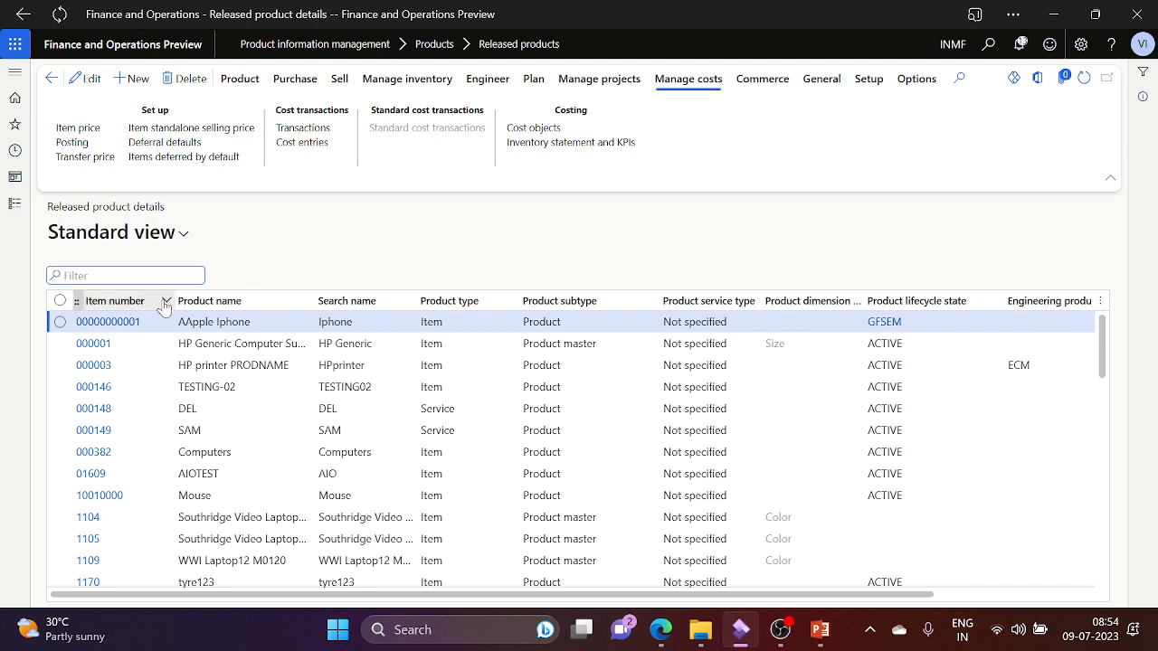
left_click(166, 302)
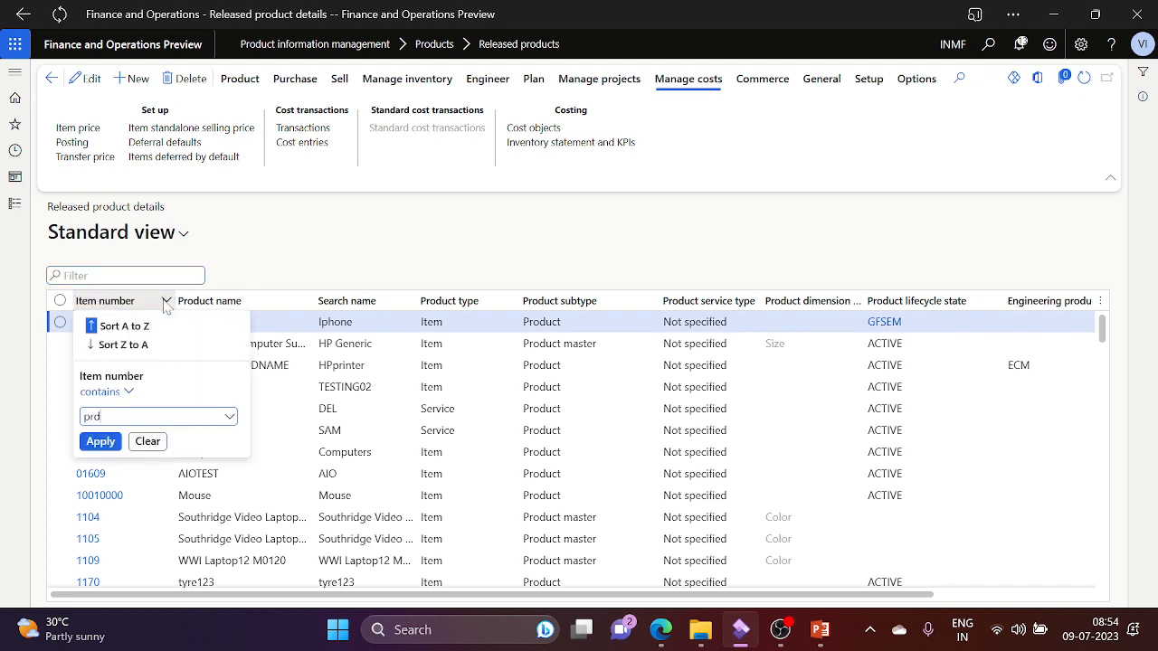
key("Return")
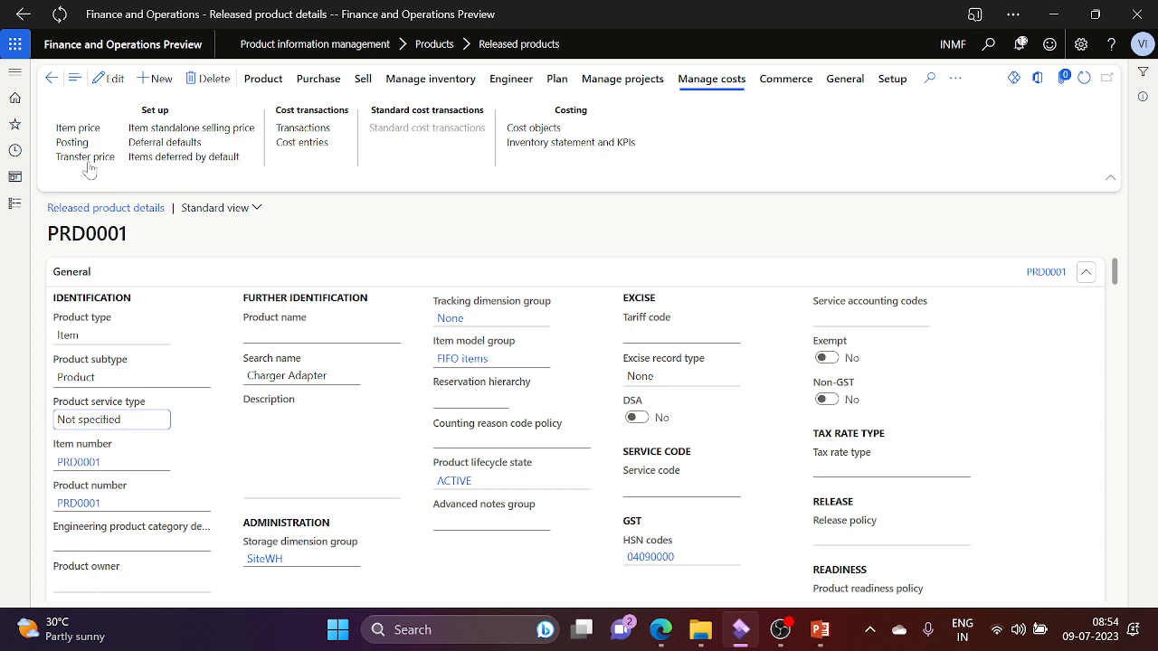
Step: On PRD0001's Transfer price page, replace the Qty unit with ea and save the record
left_click(85, 158)
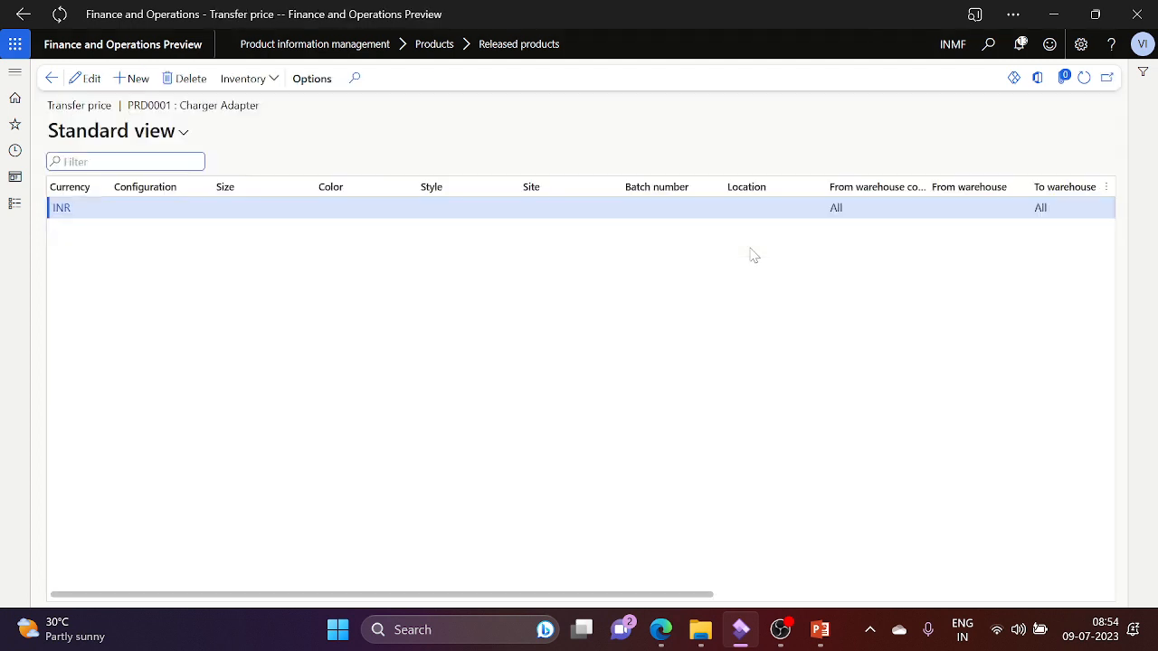
left_click(882, 214)
key("Tab")
key("Tab")
key("Tab")
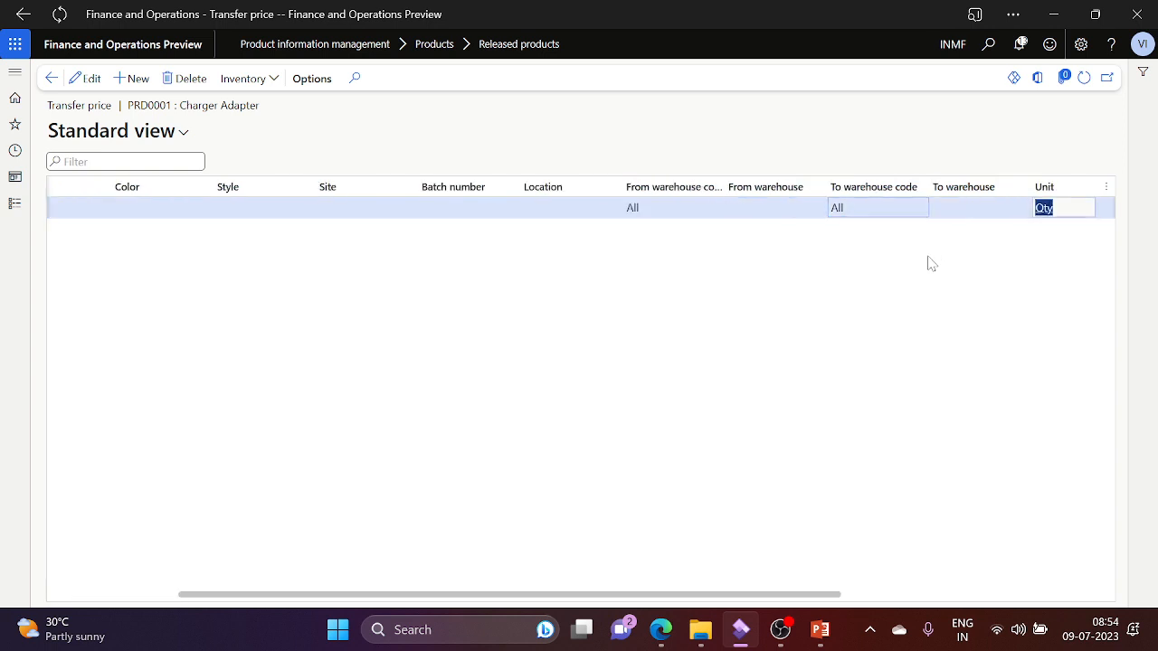
left_click(84, 79)
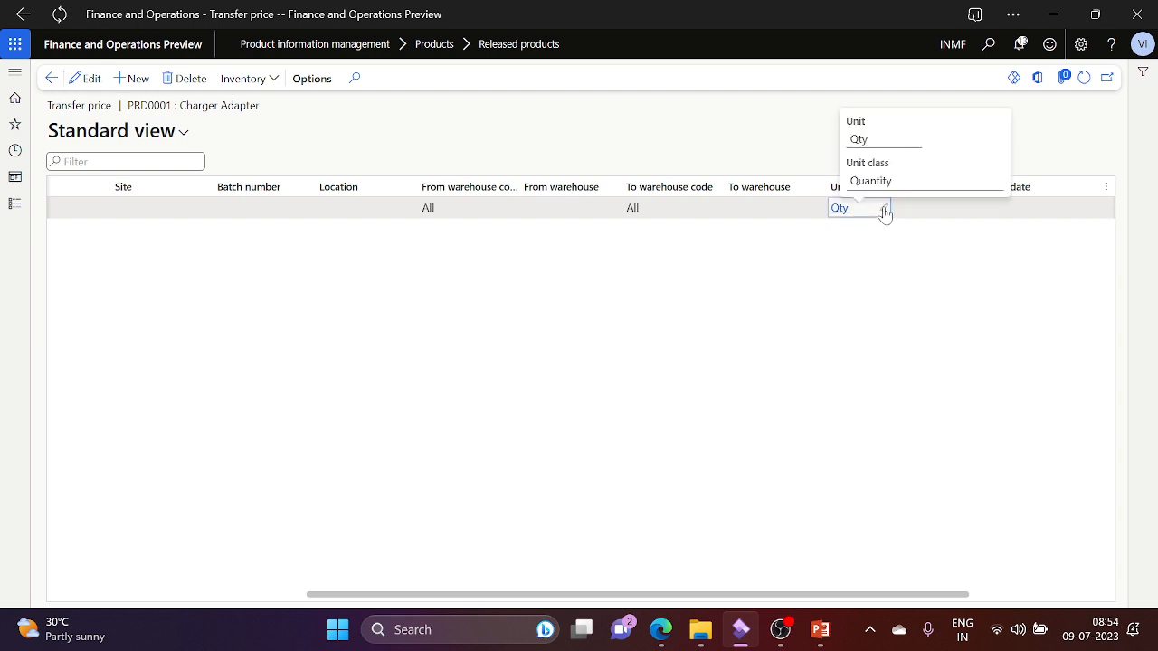
left_click(885, 215)
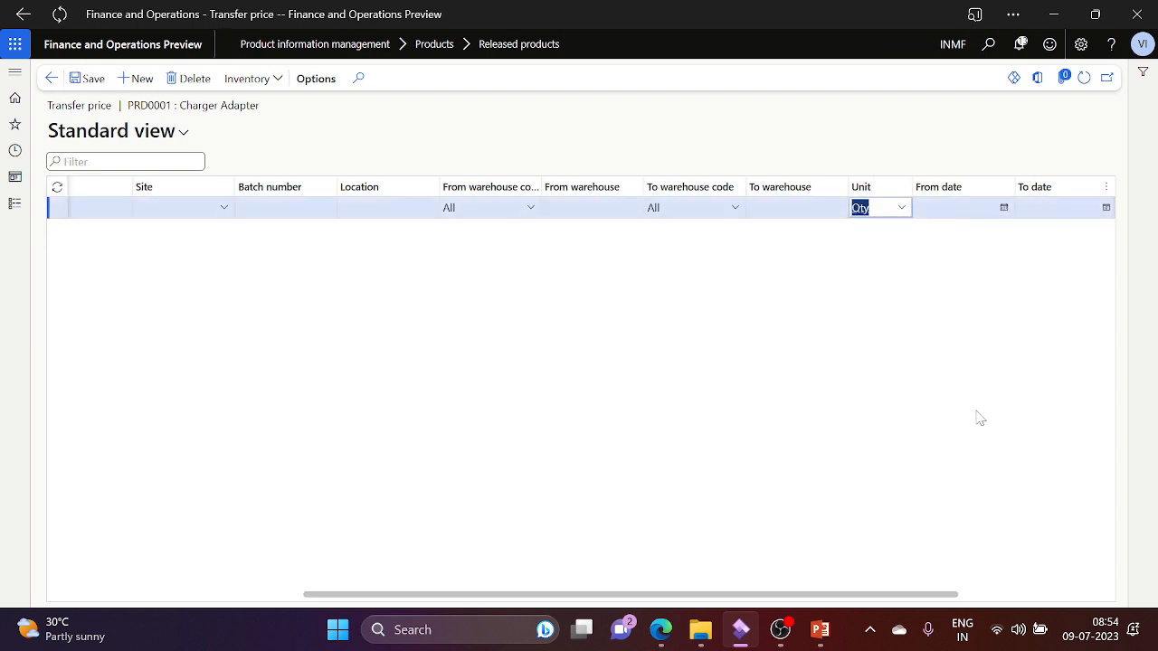
key("BackSpace")
type("ea")
key("Tab")
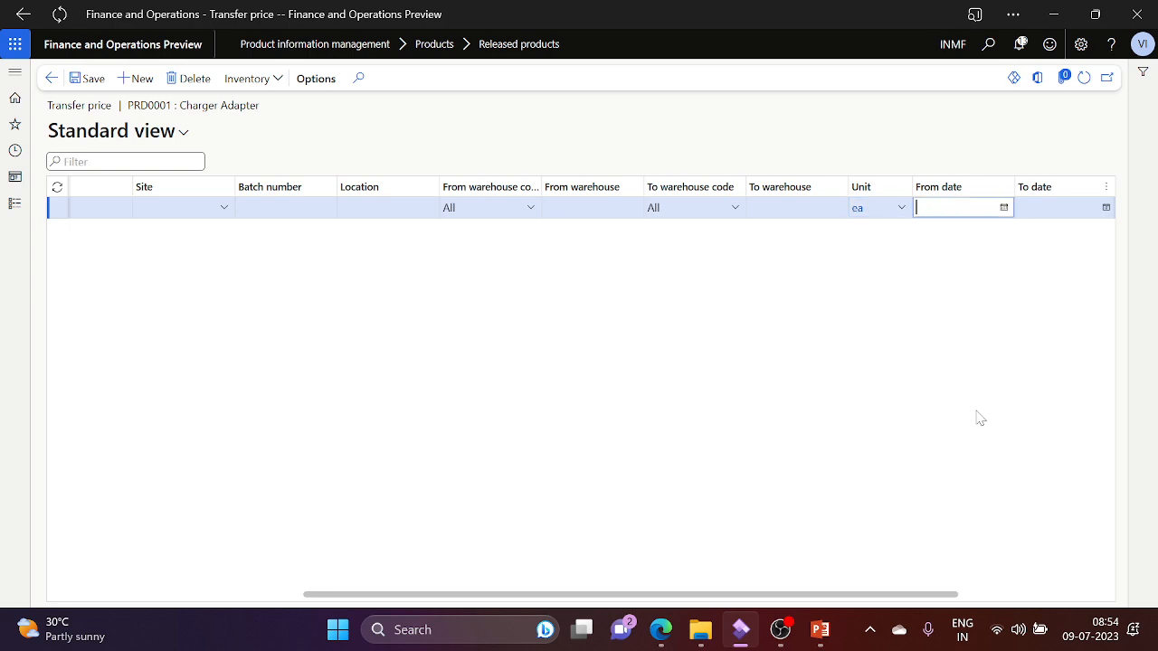
left_click(84, 79)
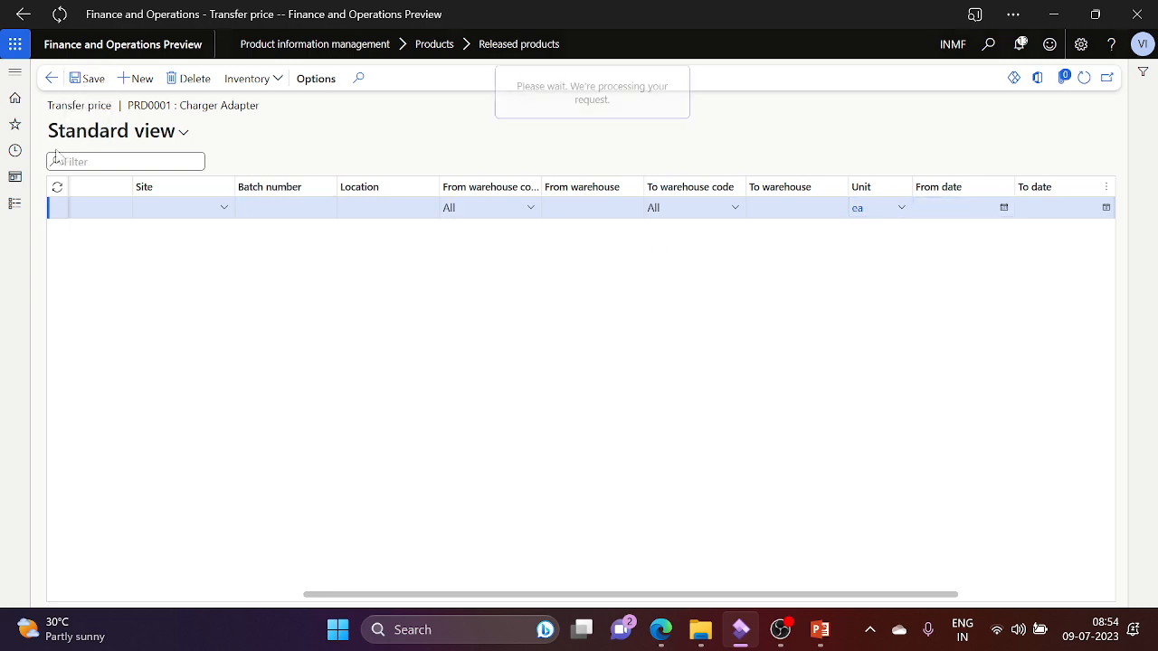
left_click(16, 204)
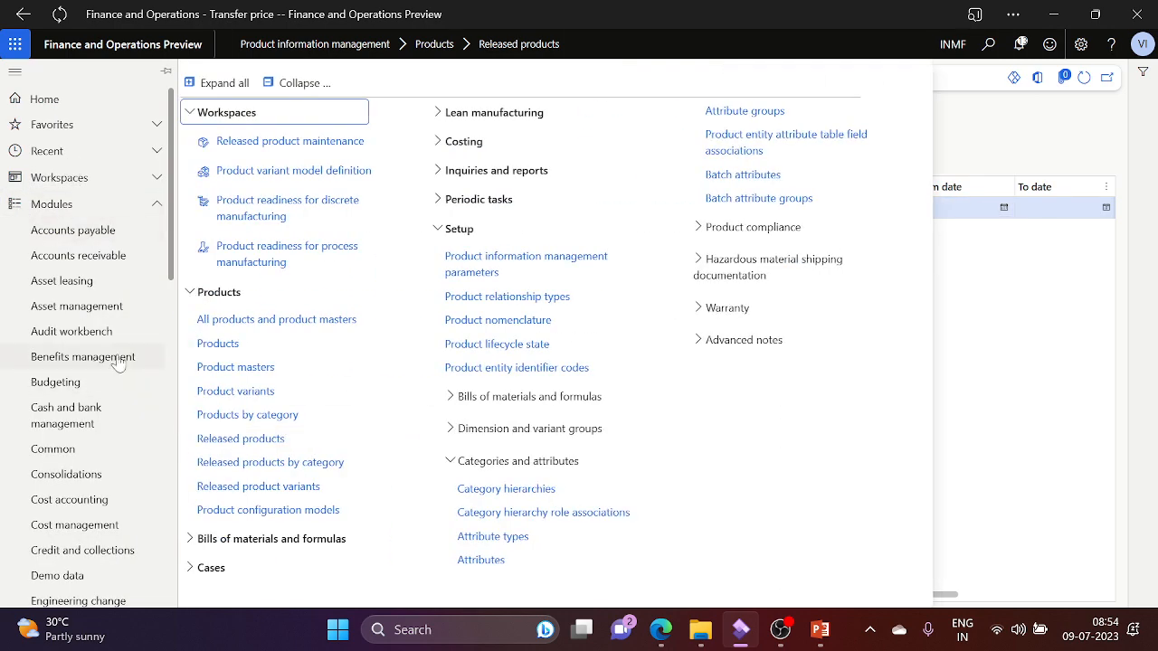
Step: Open INMF-000180 from Inventory management's transfer orders, switch to Edit, and select the PRD0001 line
scroll(145, 362, "down", 5)
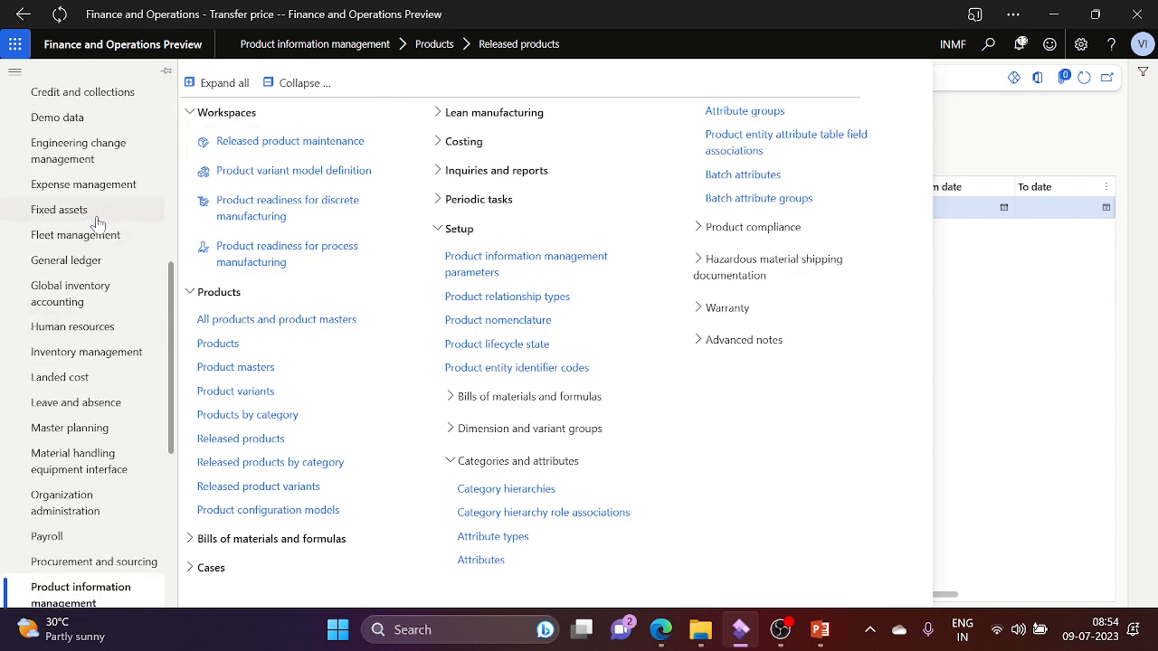
left_click(122, 351)
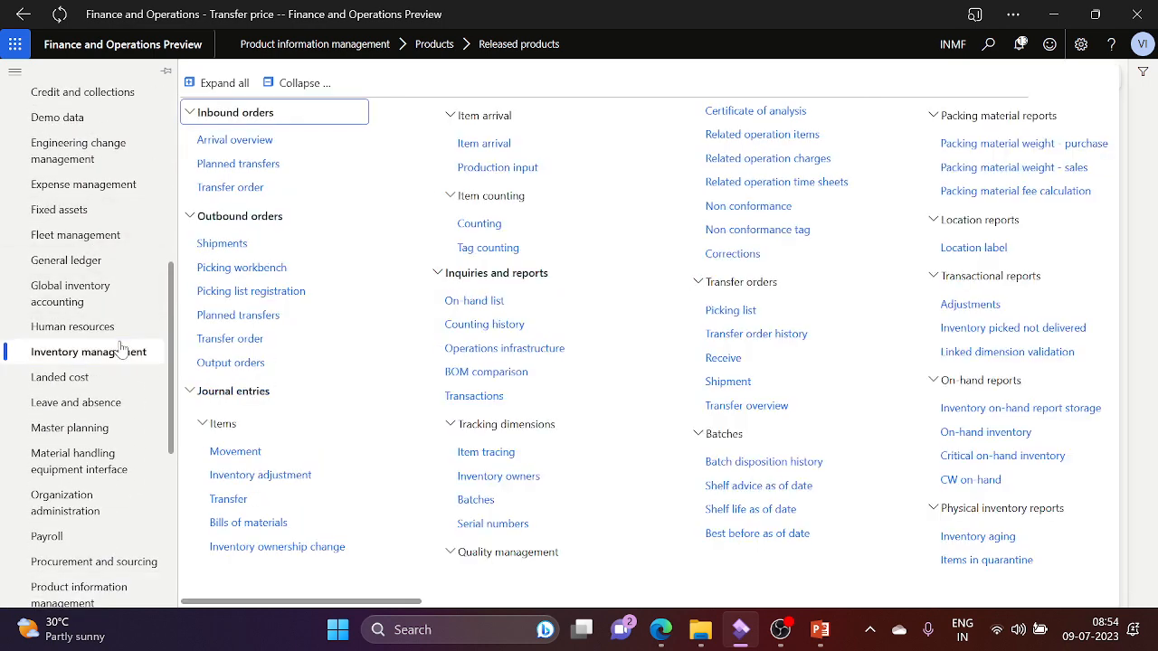
left_click(272, 347)
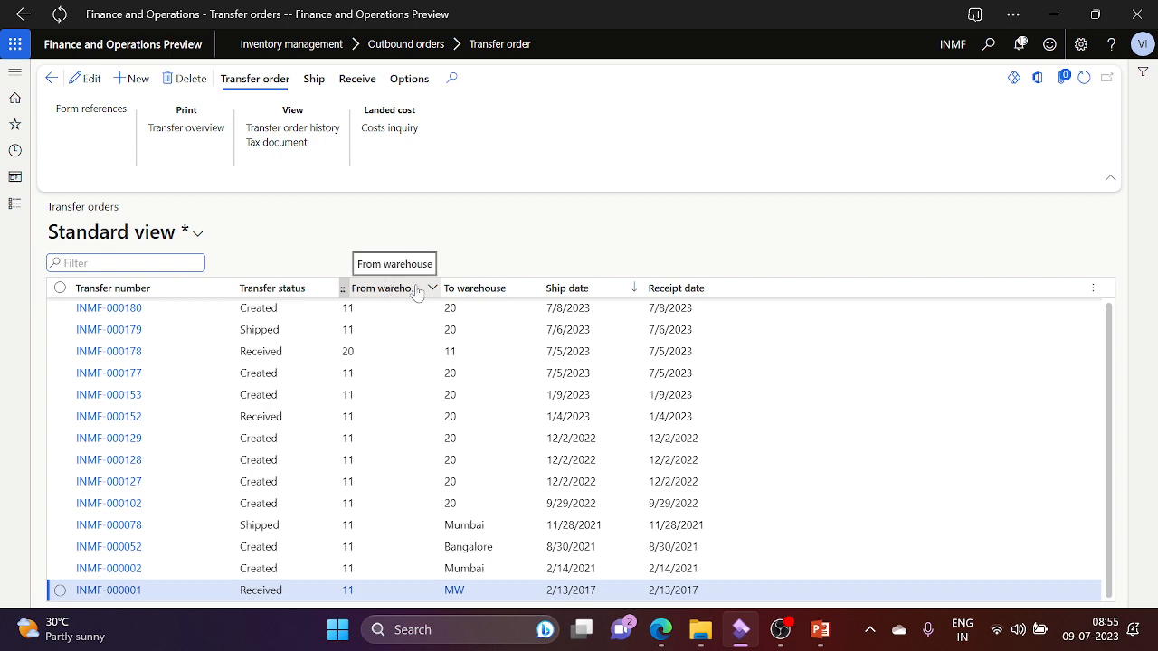
left_click(158, 309)
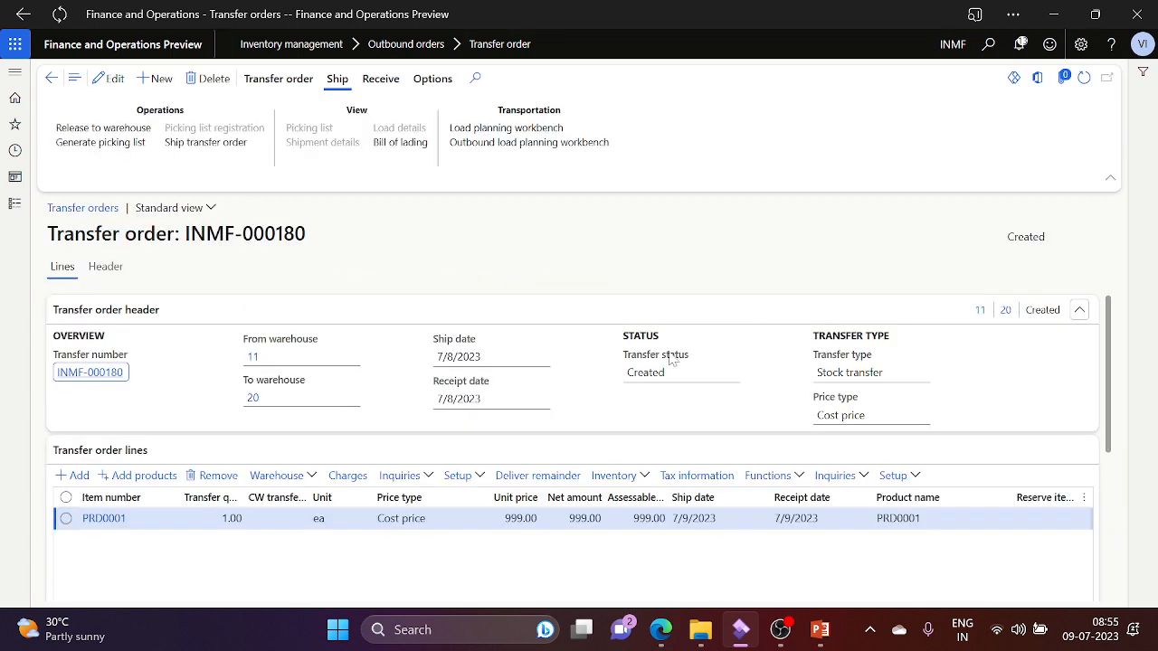
left_click(117, 88)
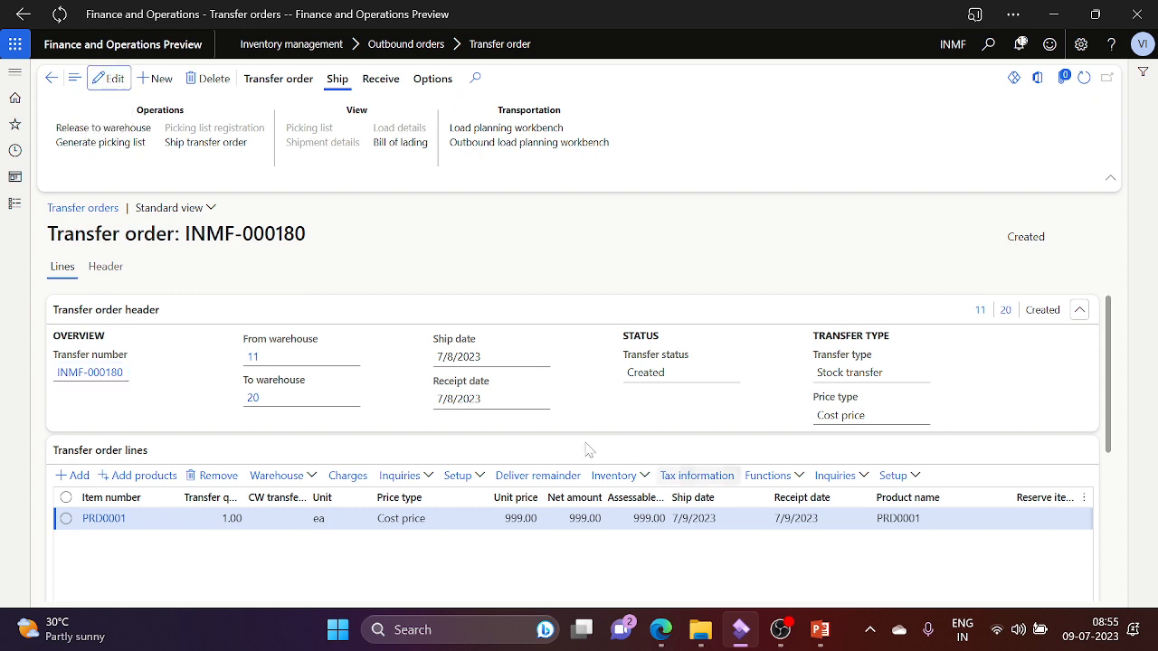
left_click(470, 529)
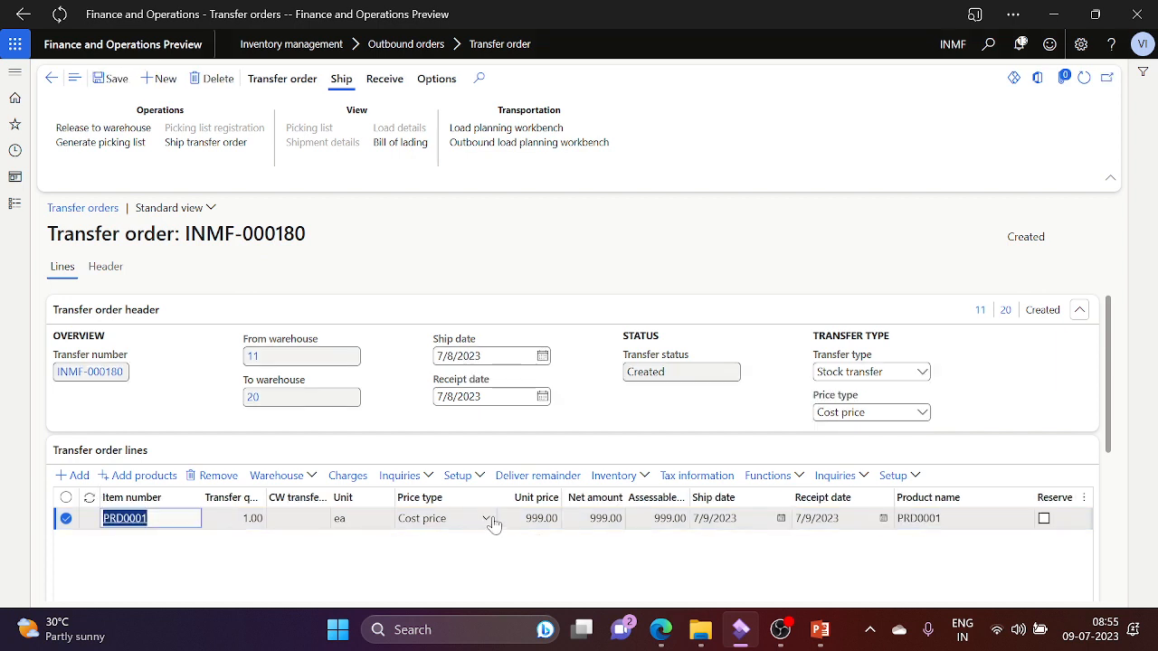
left_click(485, 519)
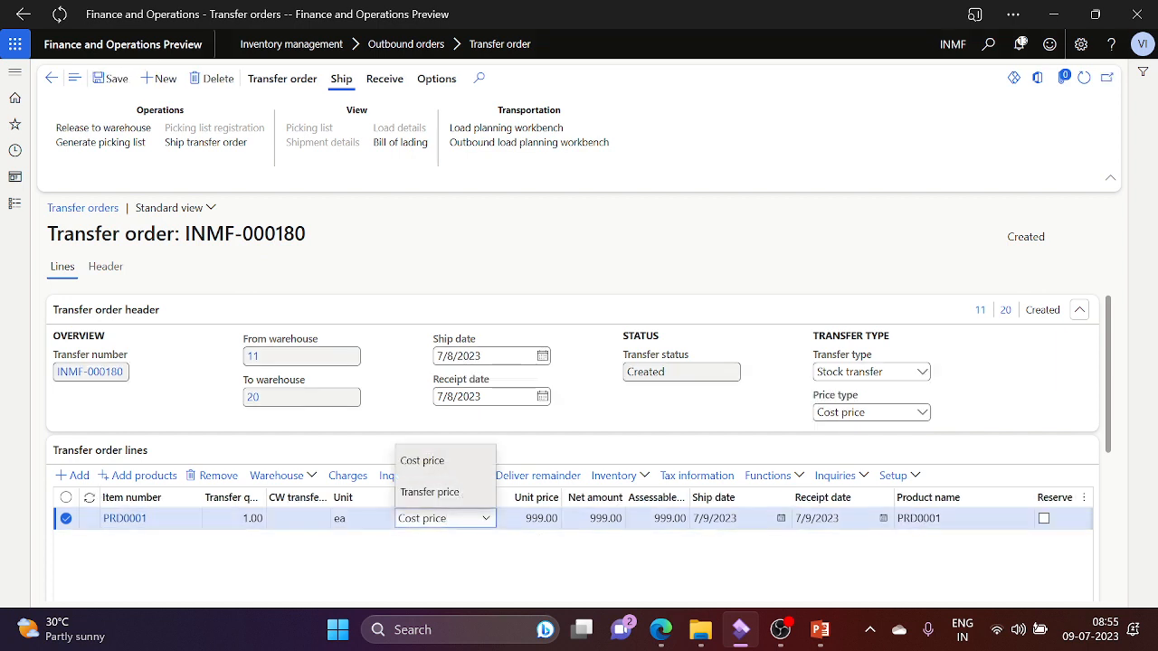
left_click(430, 492)
left_click_drag(606, 567, 558, 519)
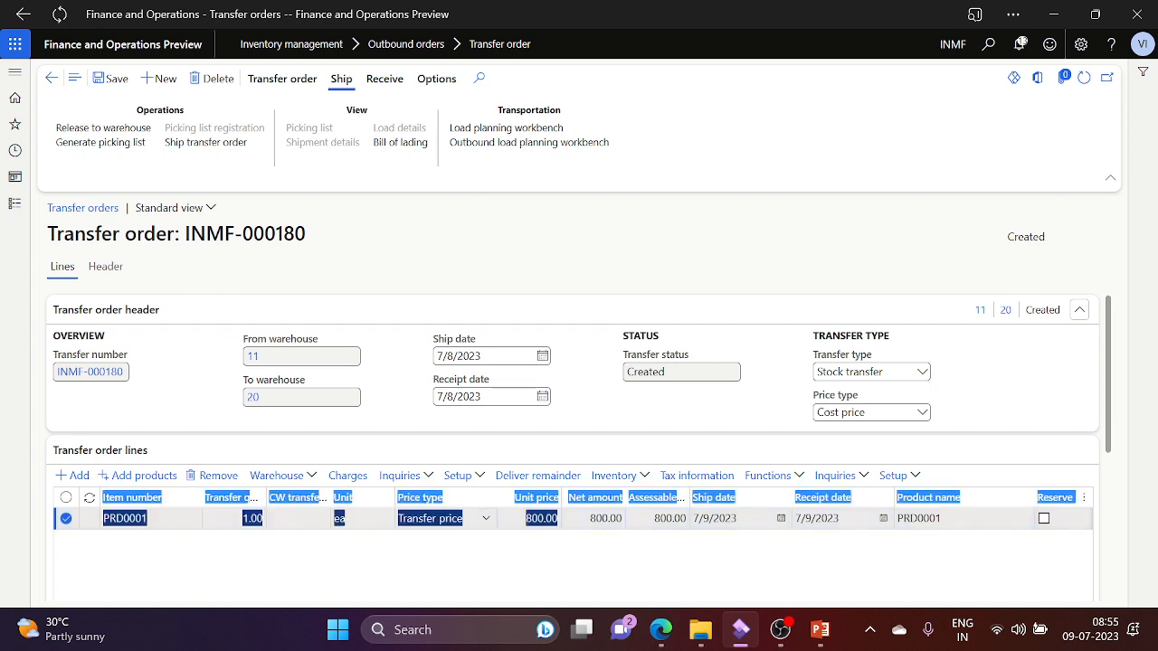
left_click(588, 543)
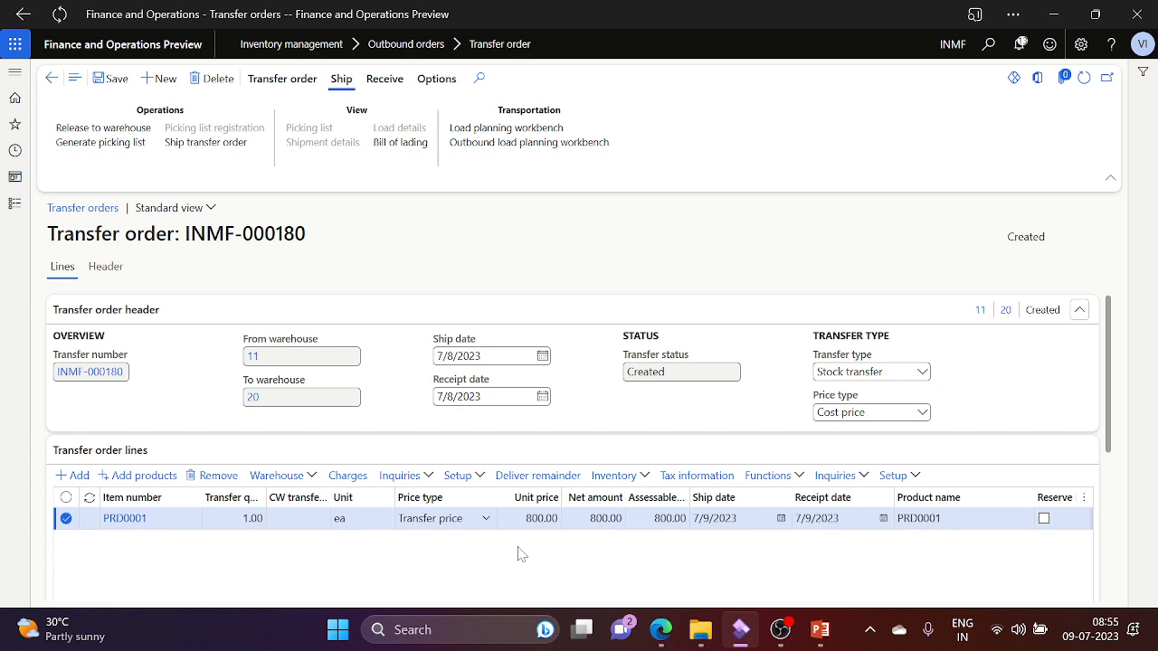
left_click(485, 518)
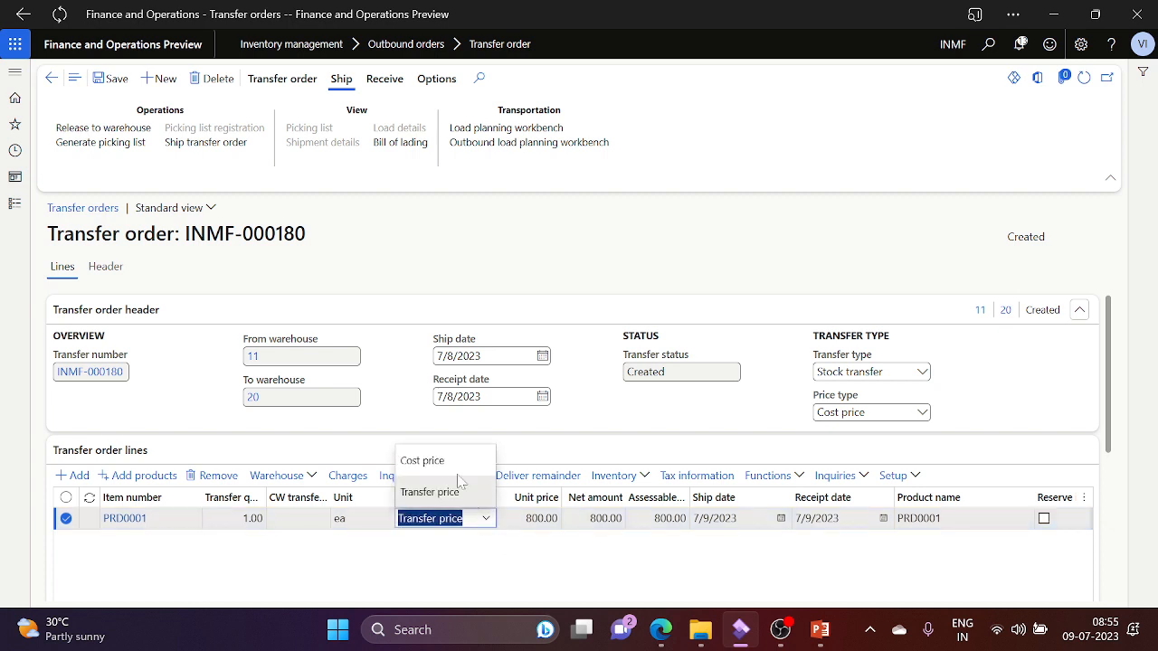
left_click(447, 461)
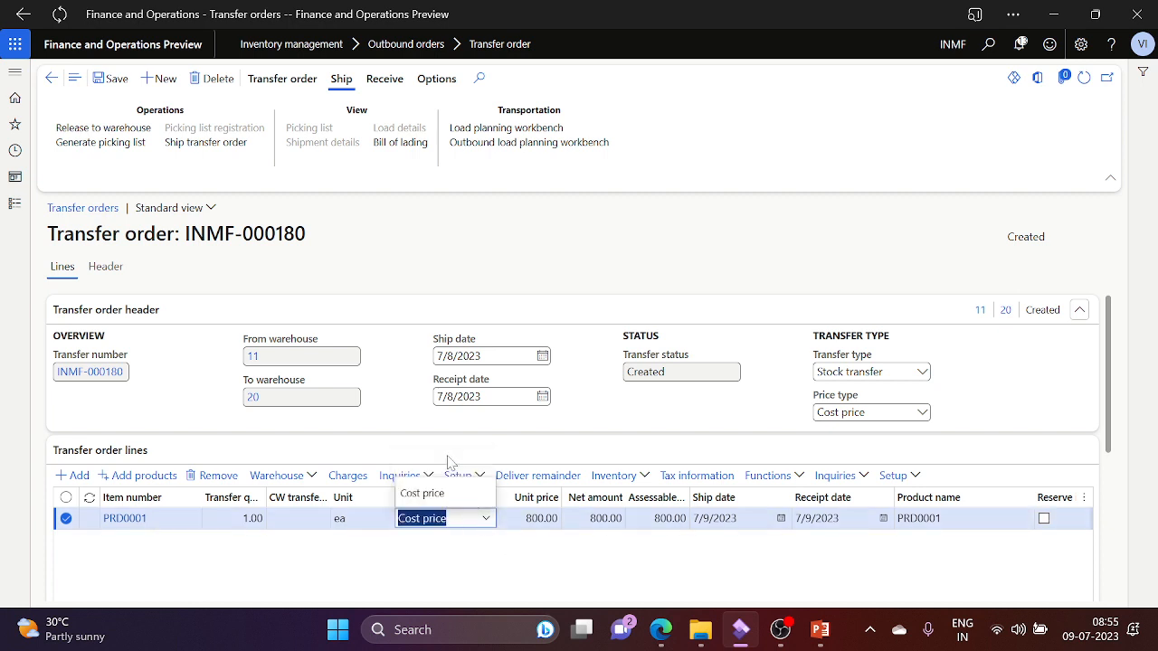
left_click(518, 555)
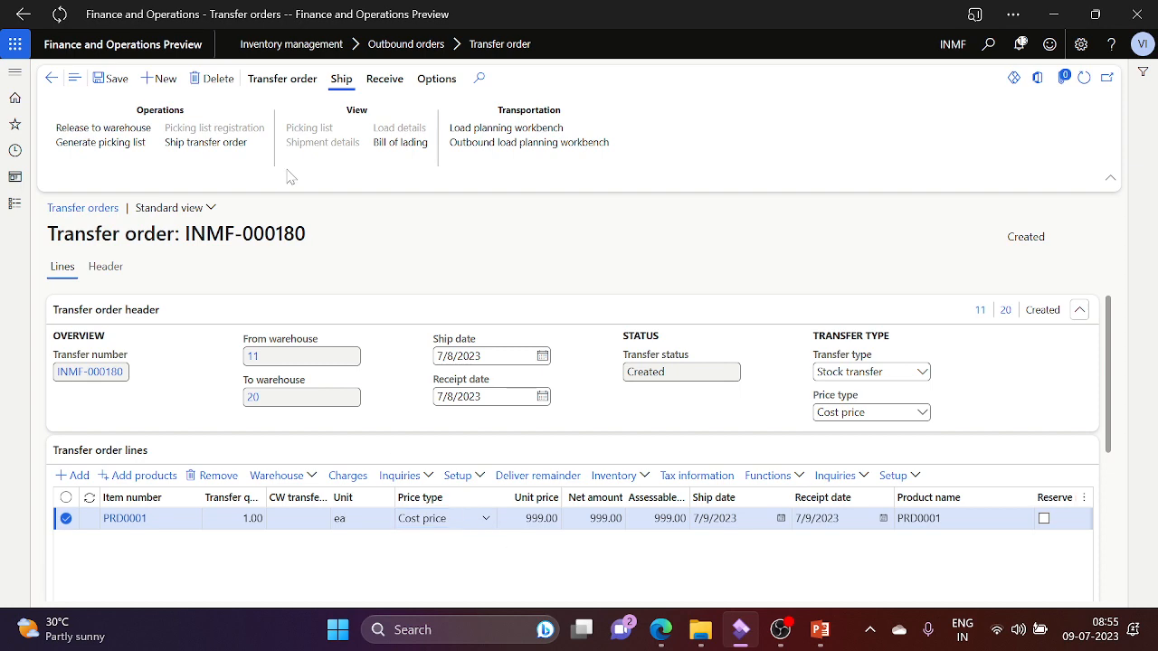
Step: In PowerPoint, deselect slide 10's text box and scroll to slide 11, then return to the order
key("alt+Tab")
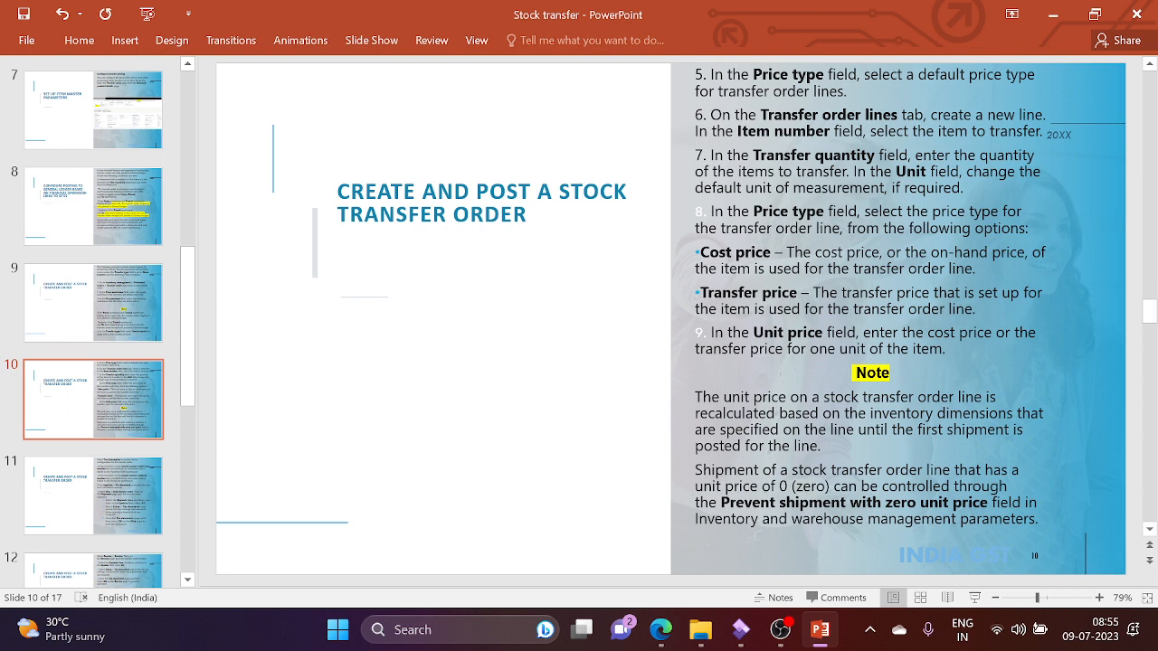
left_click(819, 445)
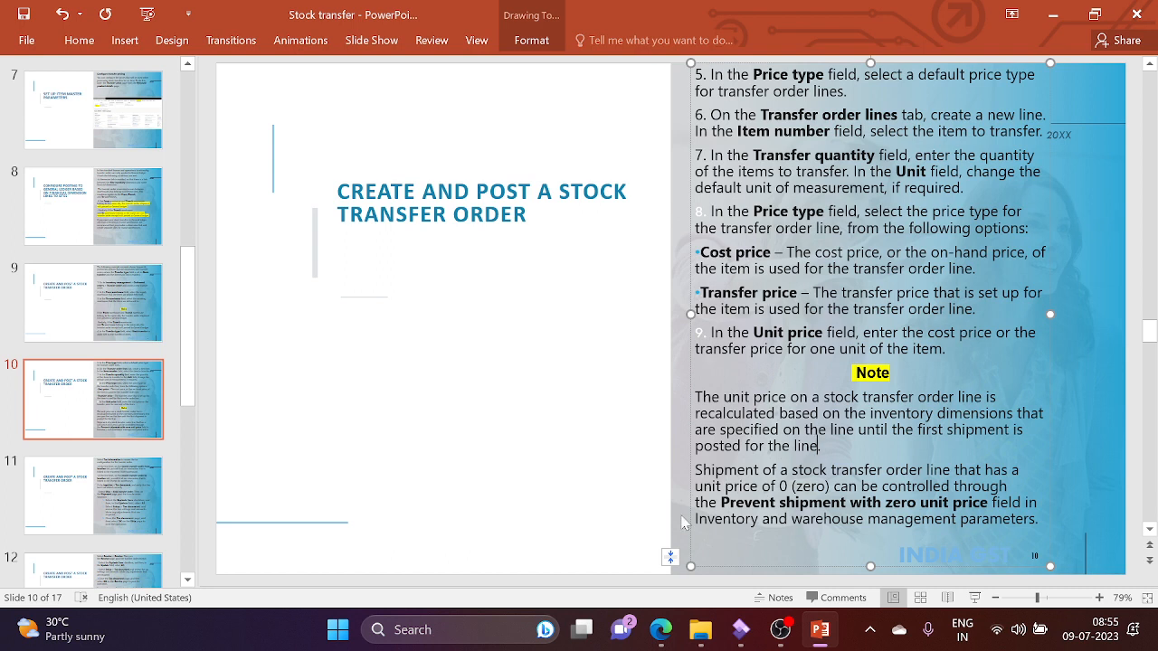
left_click(546, 504)
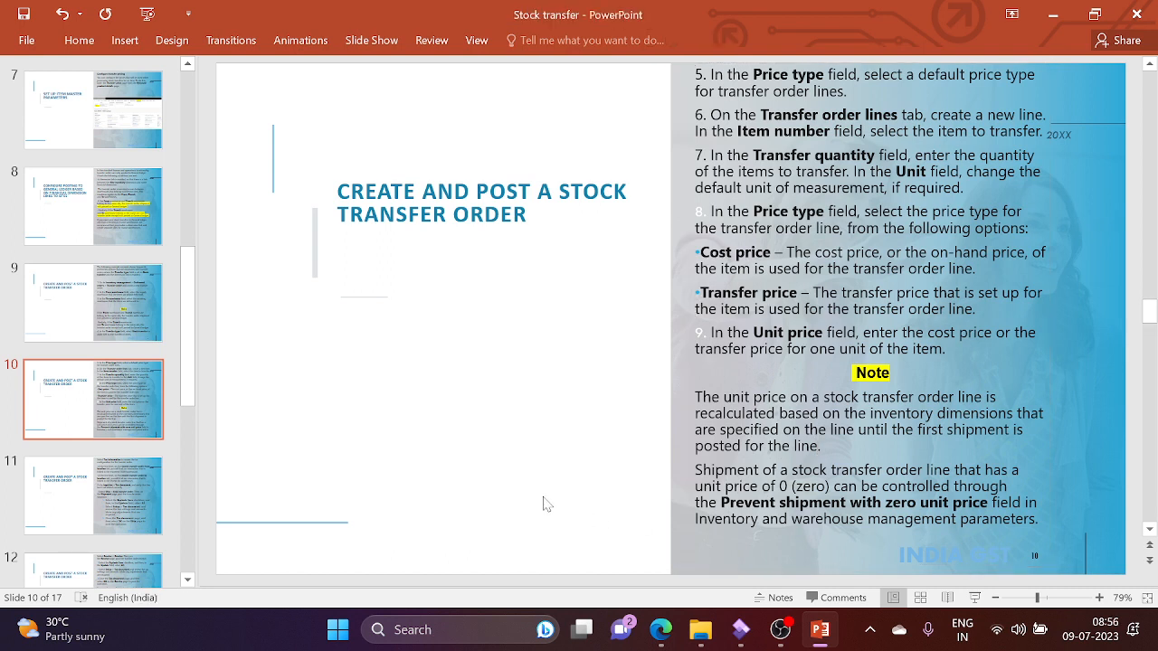
scroll(545, 504, "down", 1)
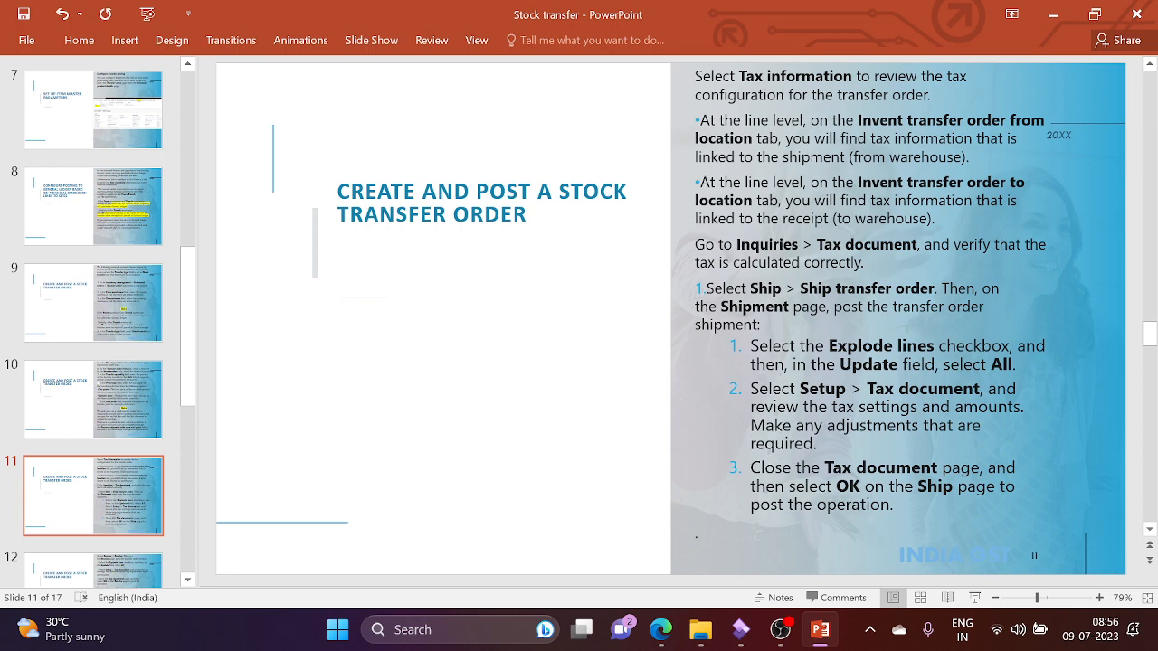
key("alt+Tab")
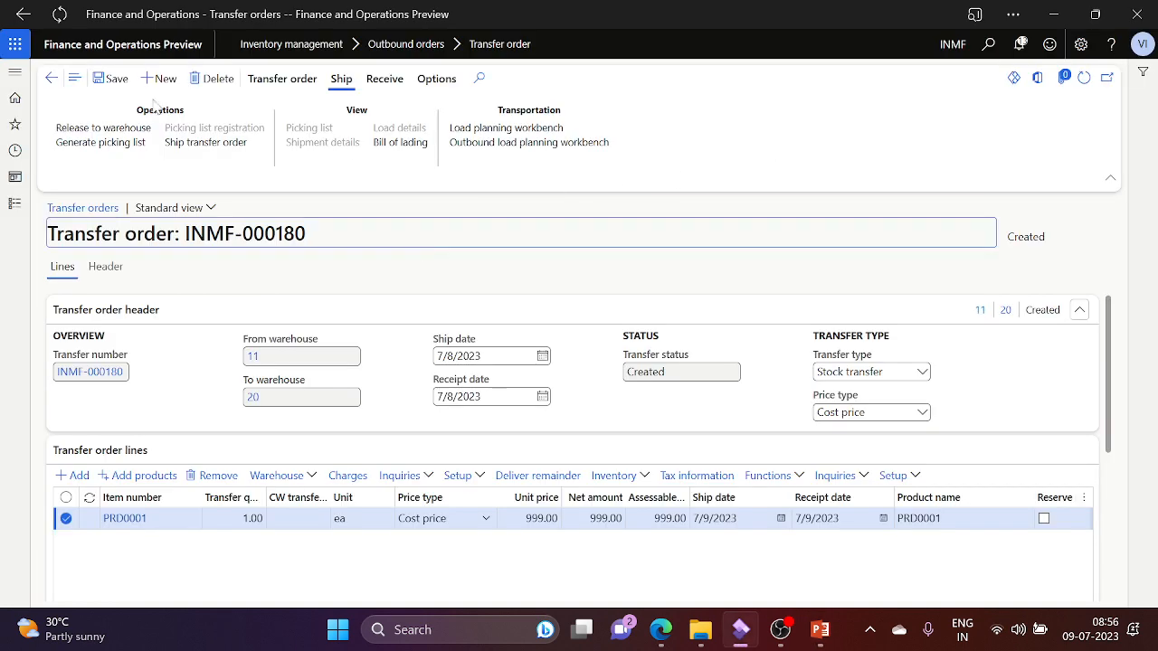
Step: Open the line's Tax information and scroll through the from-location GST, VAT, sales tax and excise details
left_click(111, 79)
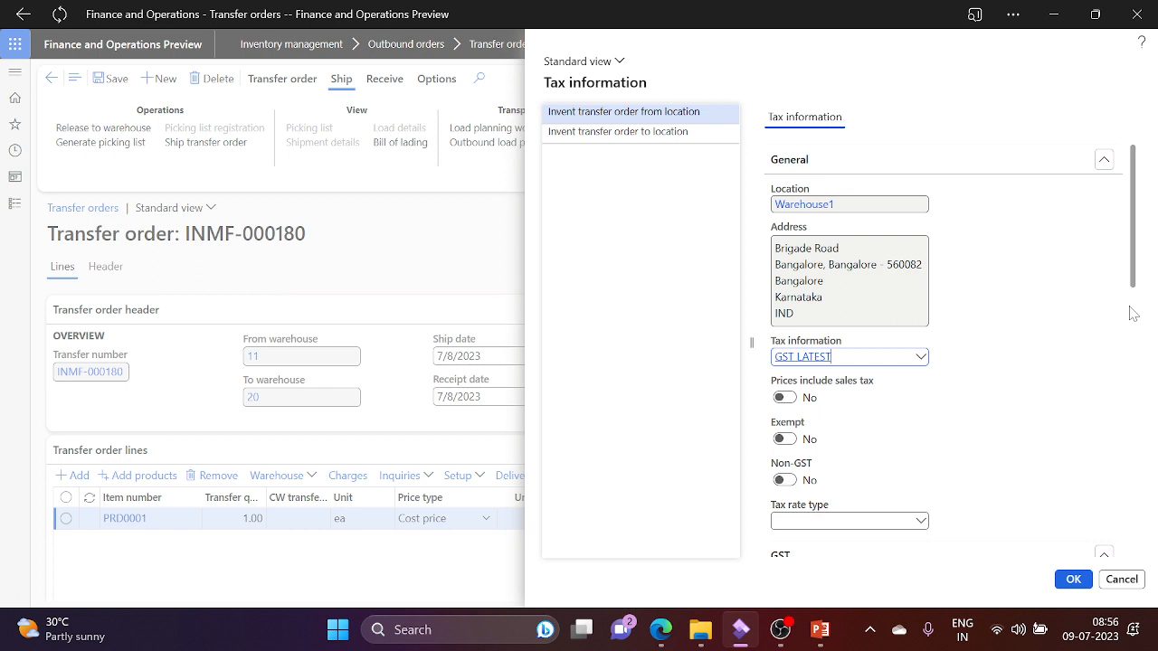
scroll(1130, 313, "down", 4)
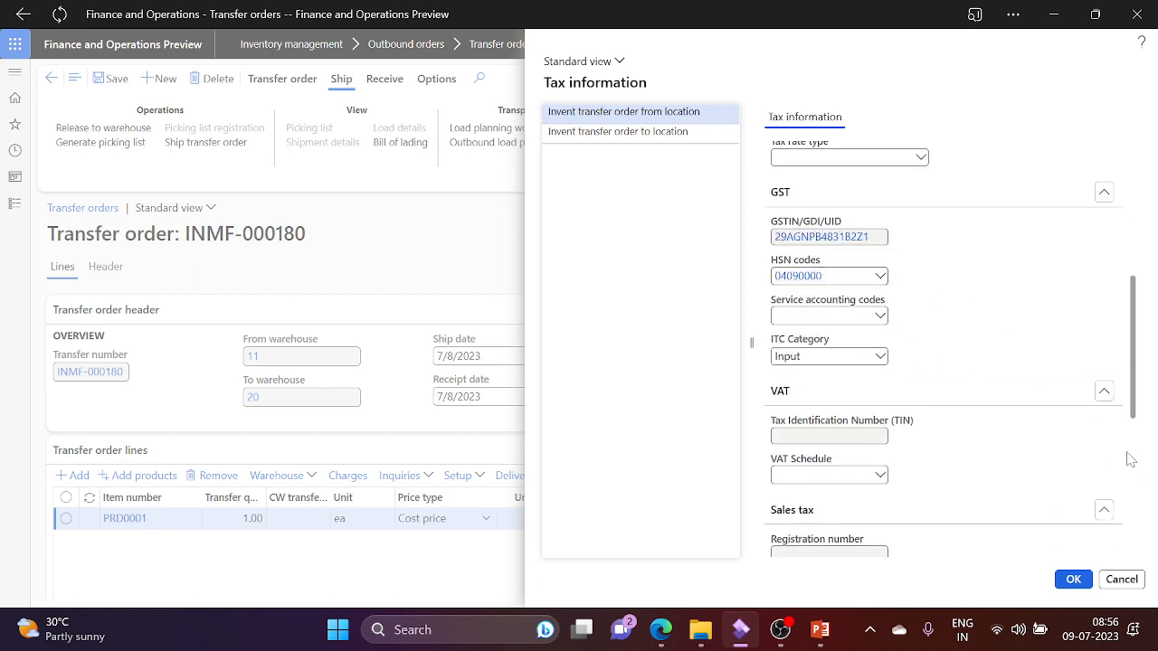
scroll(1130, 460, "down", 4)
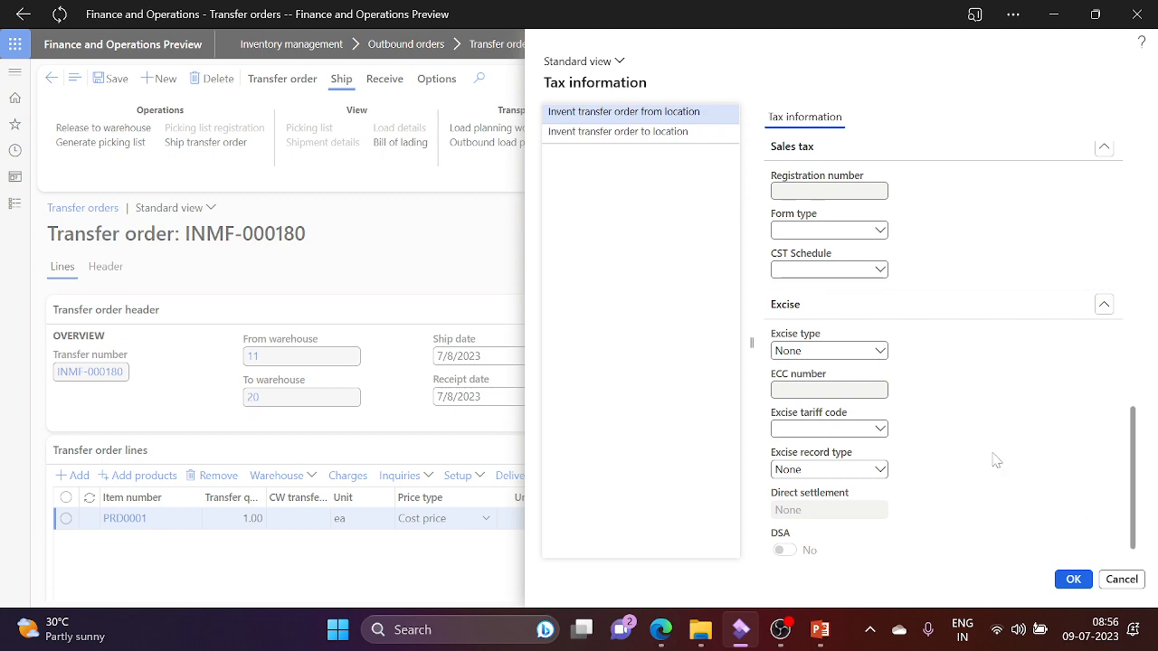
key("alt+Tab")
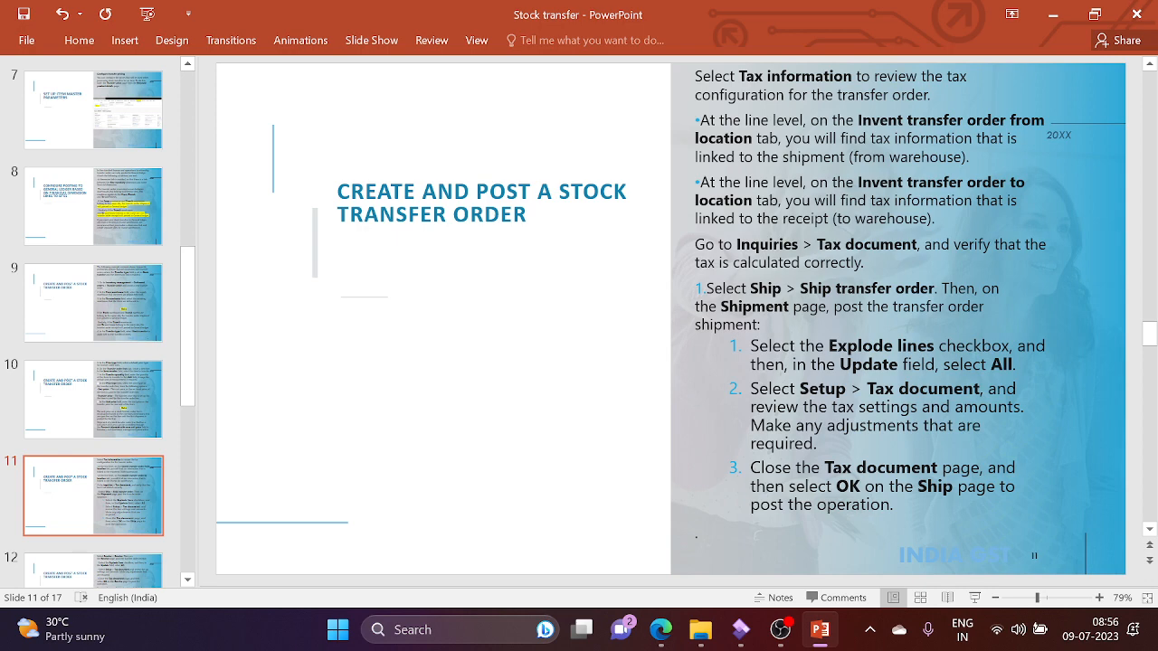
key("alt+Tab")
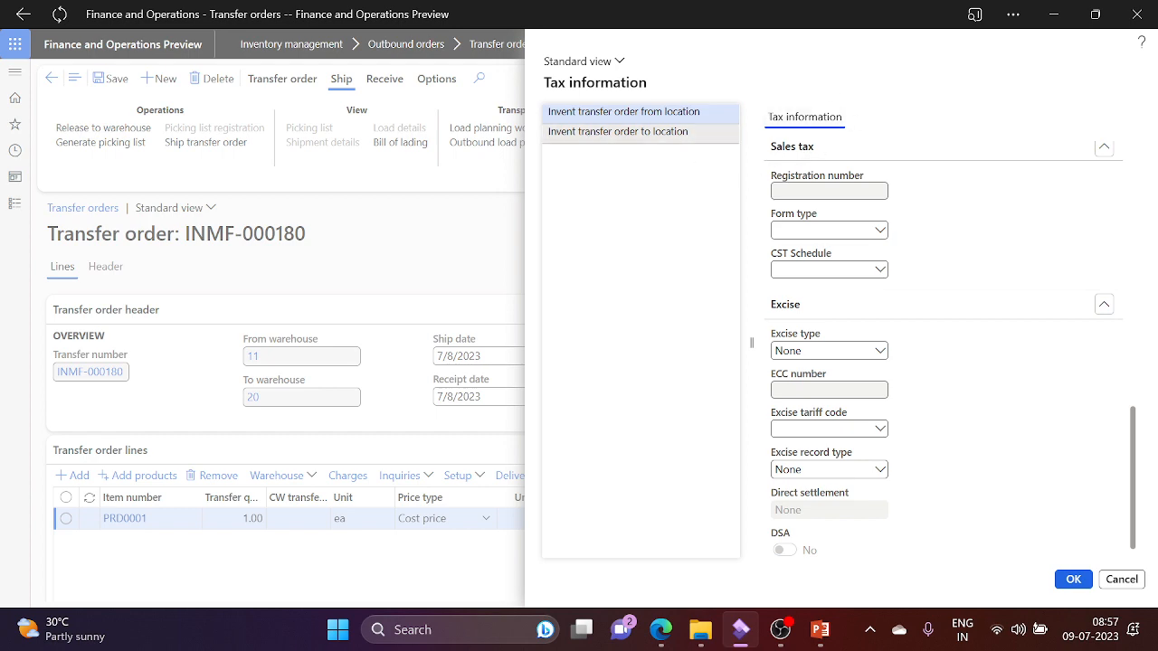
Step: Review the Telangana to-location tax details, then cancel out of the Tax information page
left_click(683, 132)
key("alt+Tab")
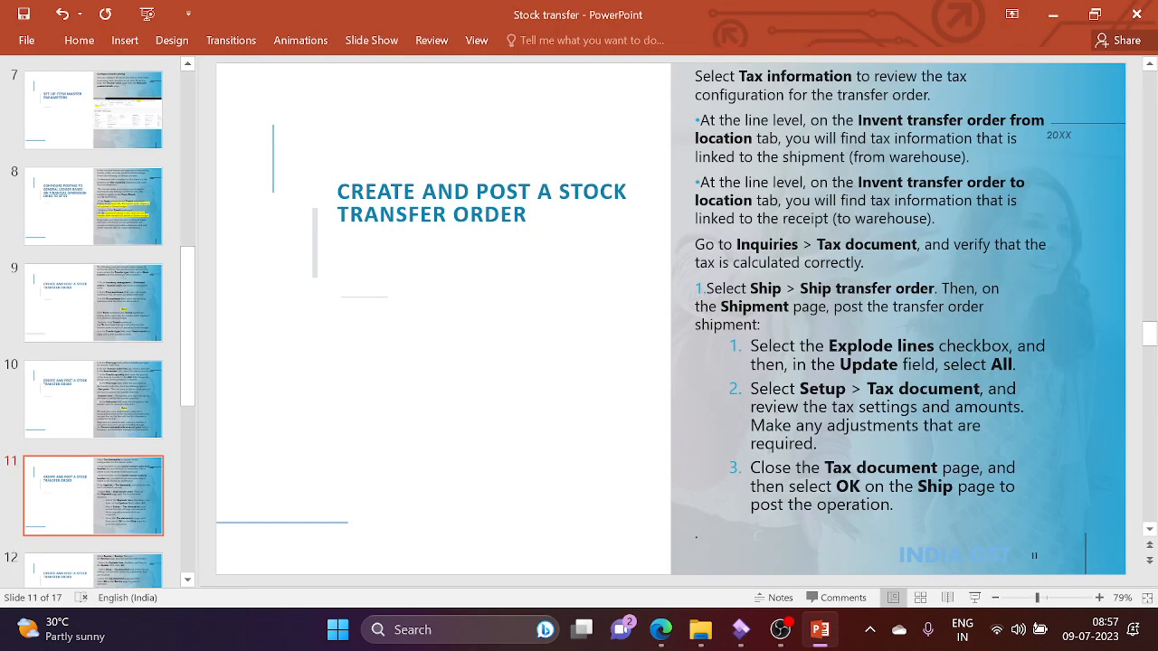
key("alt+Tab")
scroll(1135, 260, "up", 10)
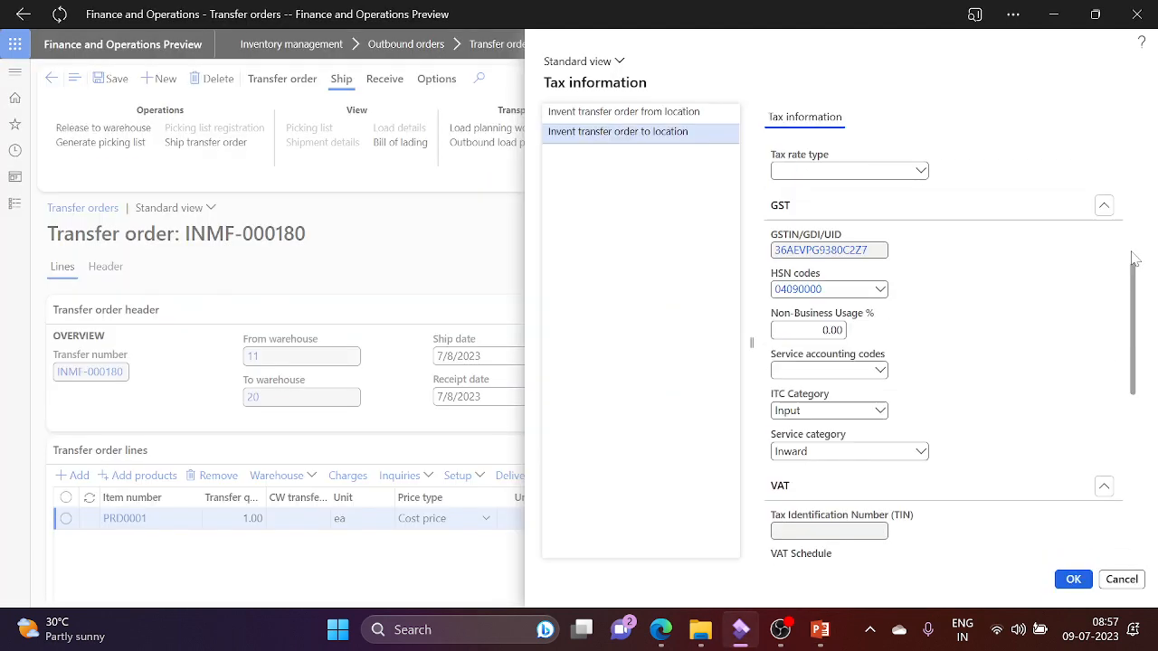
scroll(1130, 179, "up", 5)
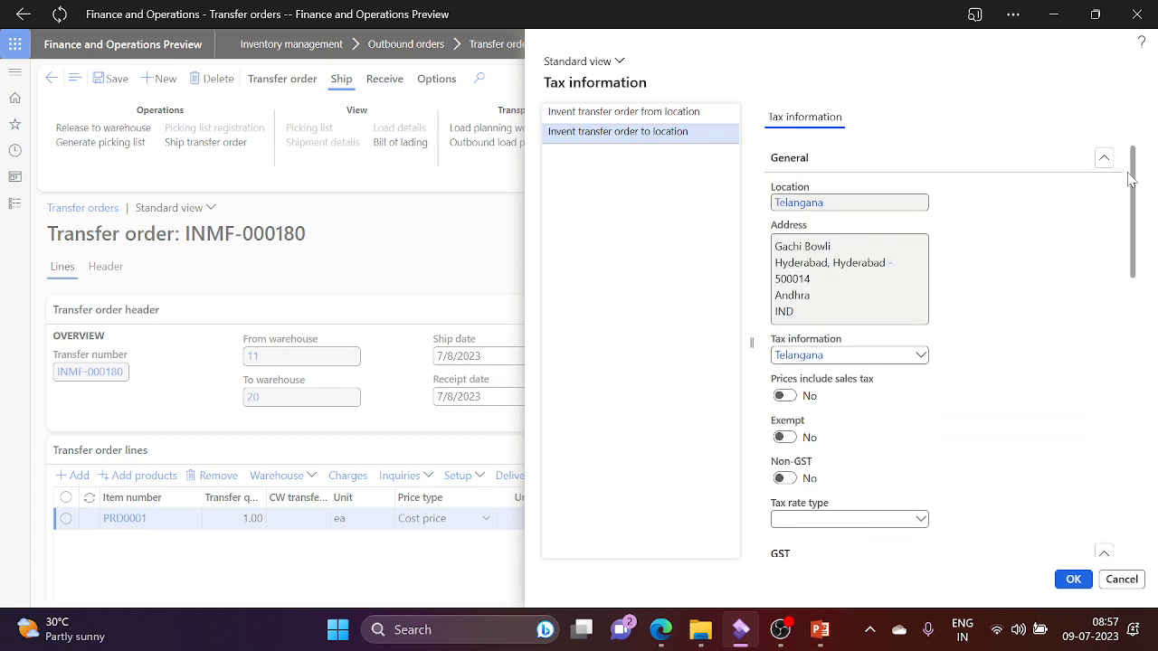
key("alt+Tab")
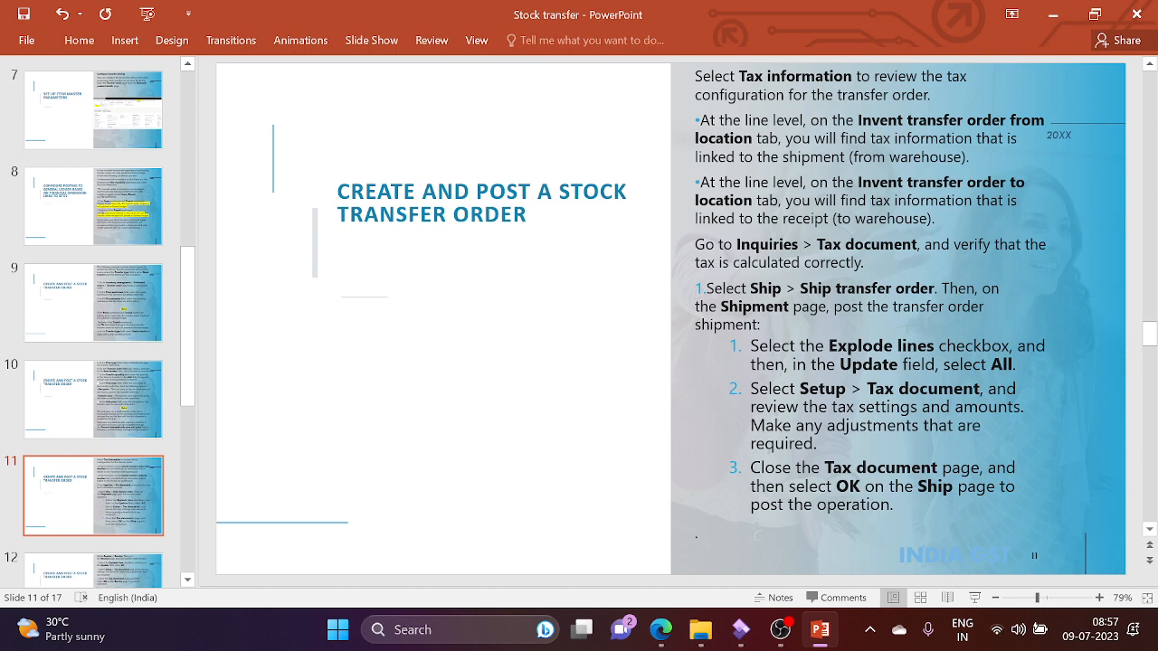
key("alt+Tab")
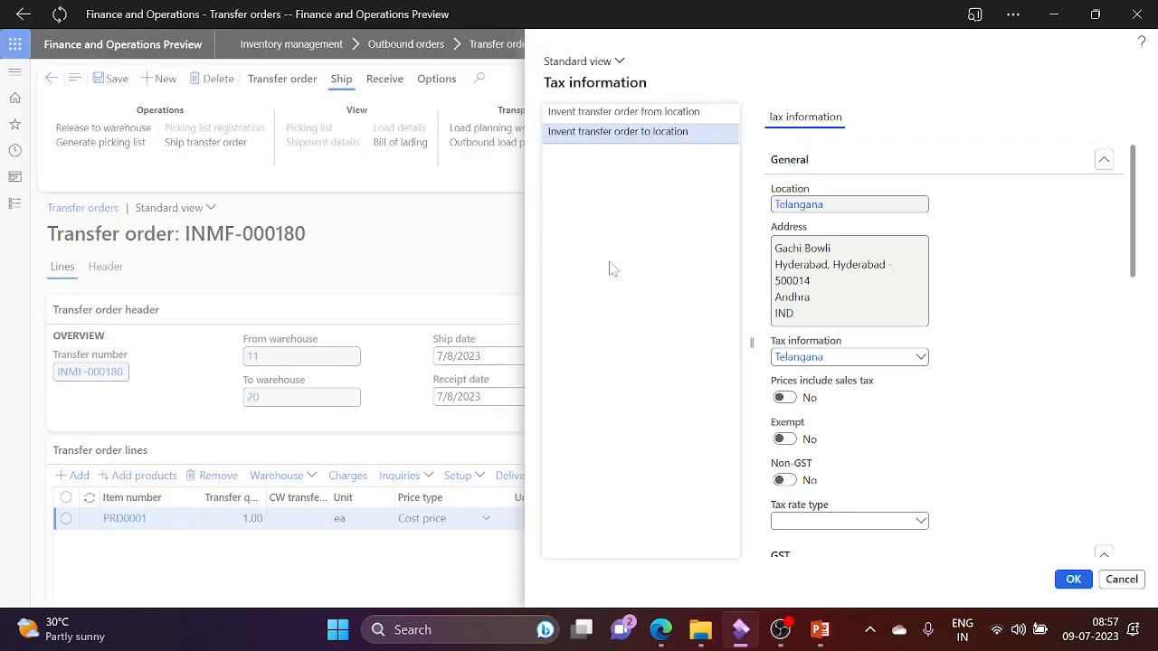
left_click(1122, 580)
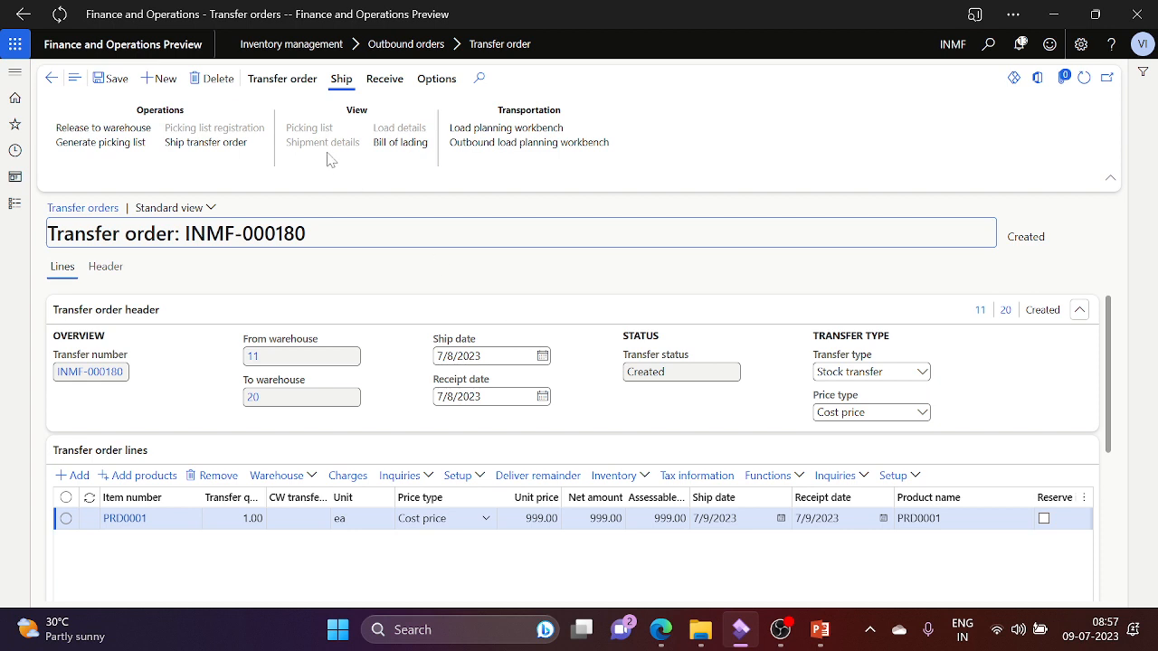
left_click(308, 85)
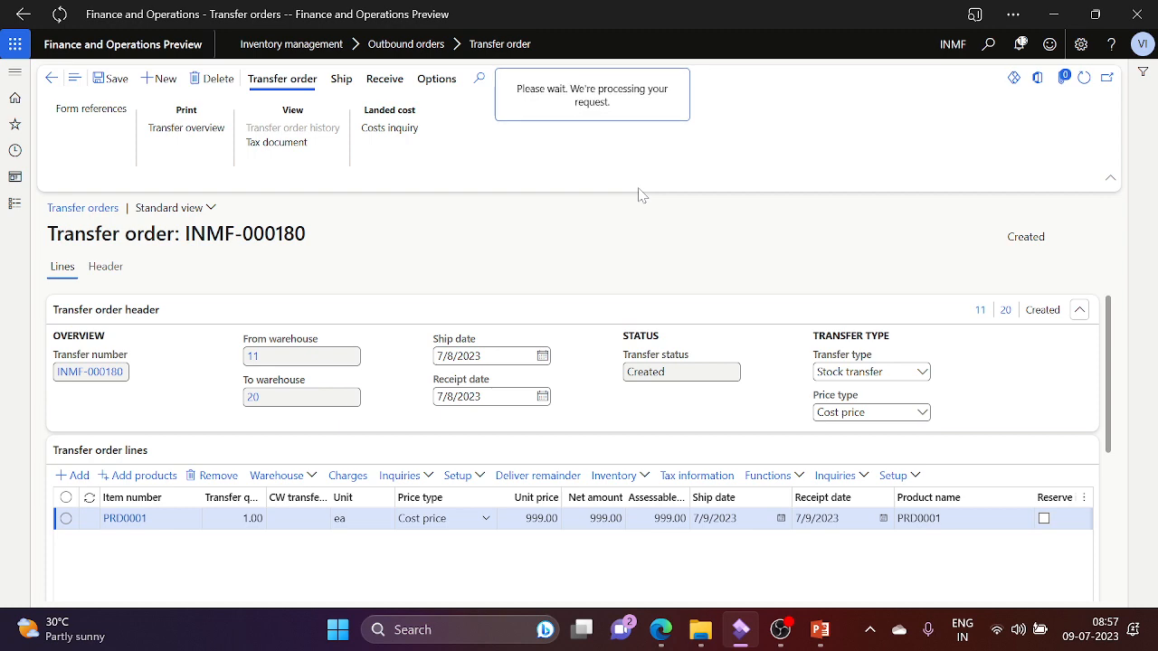
key("alt+Tab")
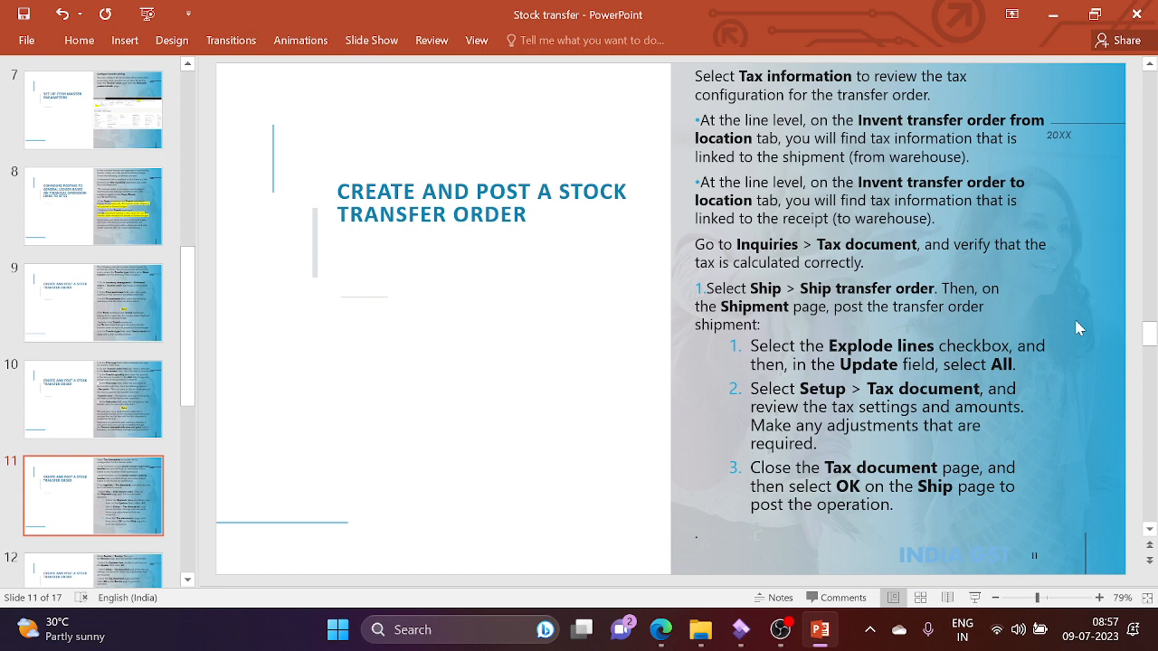
key("alt+Tab")
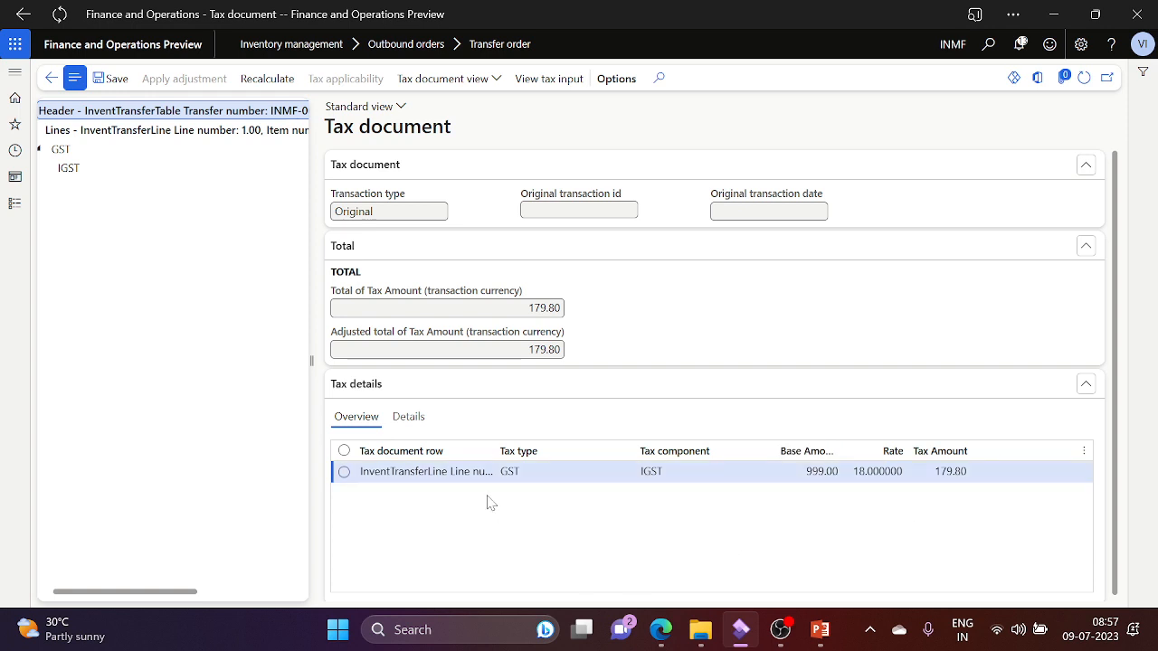
left_click(118, 175)
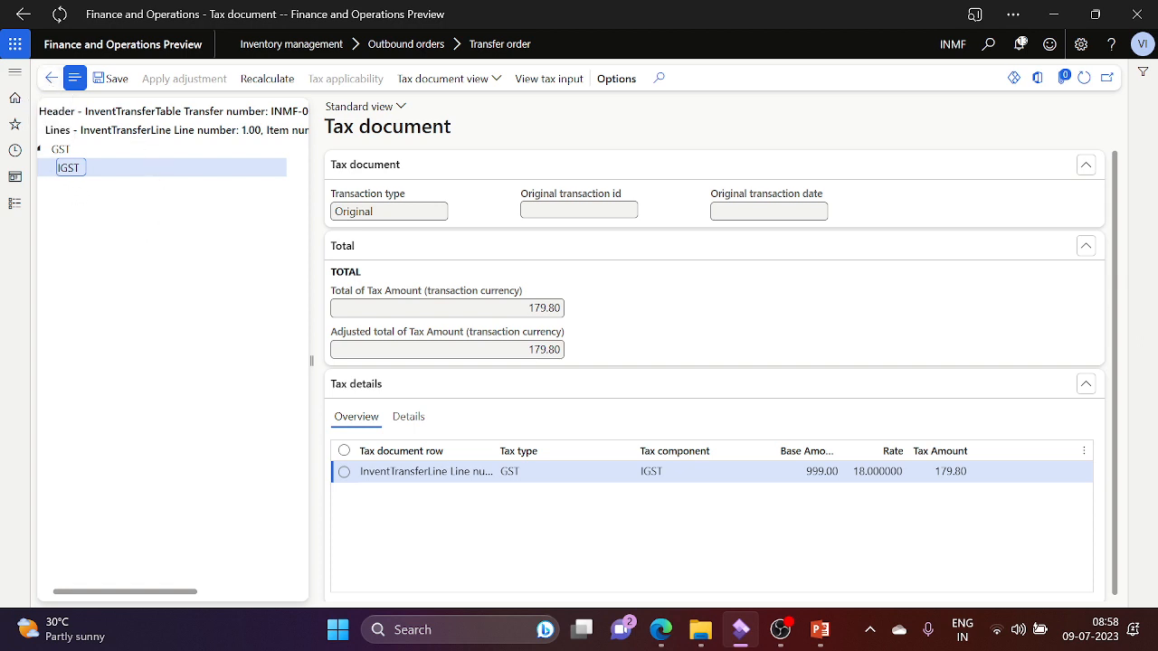
left_click(52, 78)
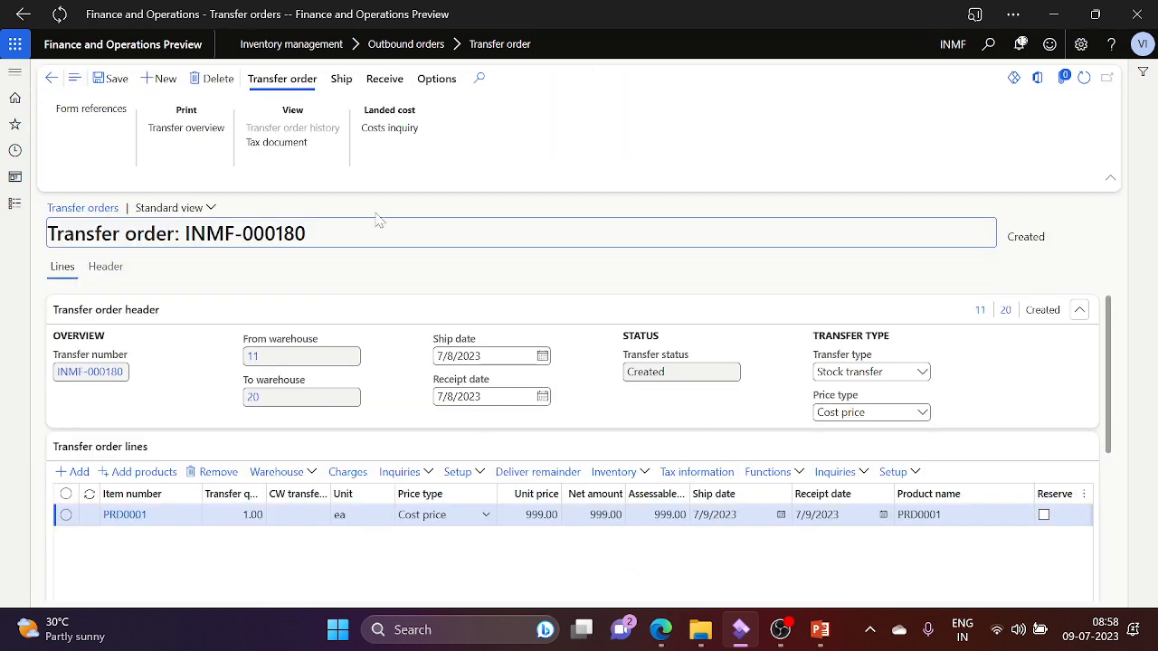
Step: Check the slide's shipping steps and show the Ship actions for INMF-000180
key("alt+Tab")
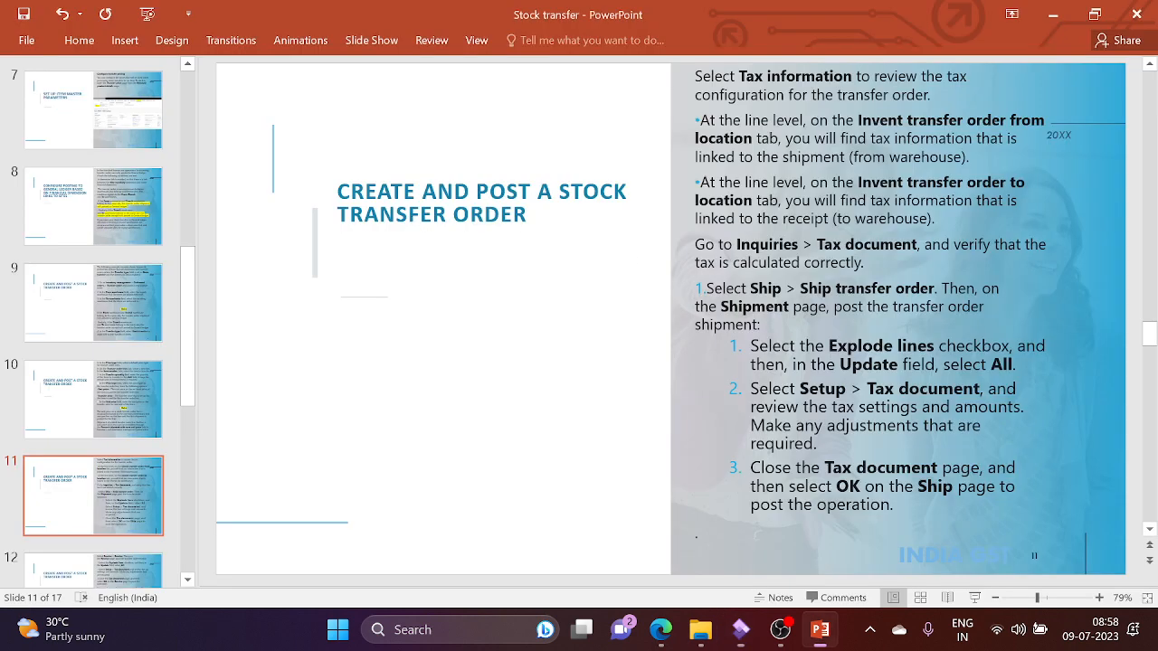
key("alt+Tab")
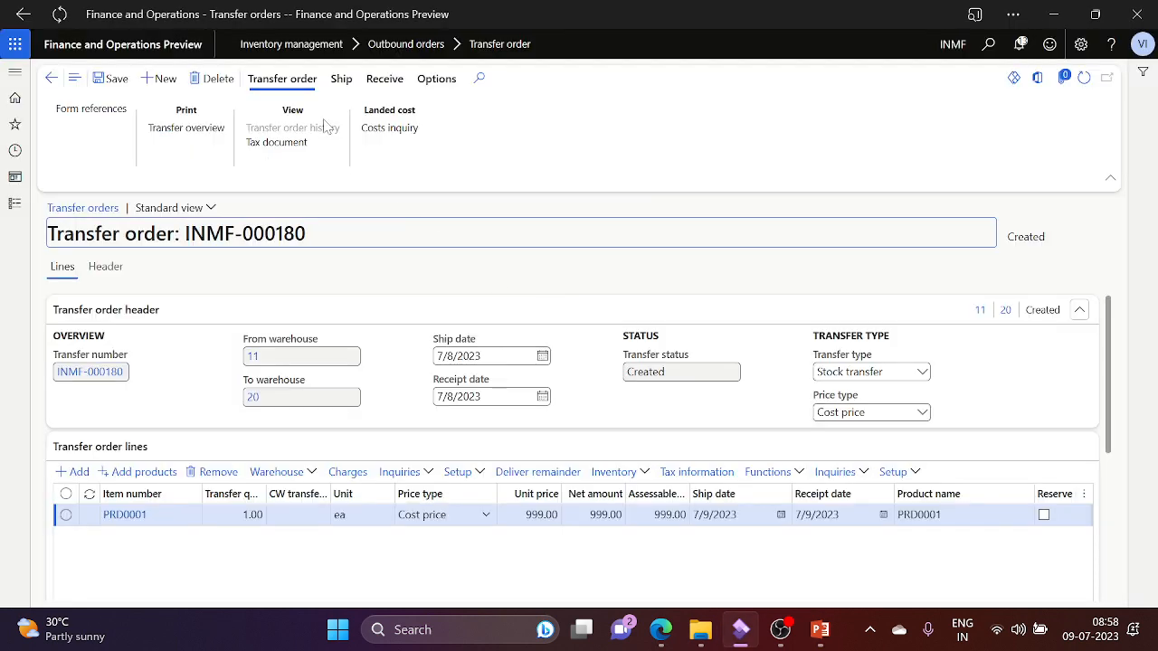
left_click(338, 84)
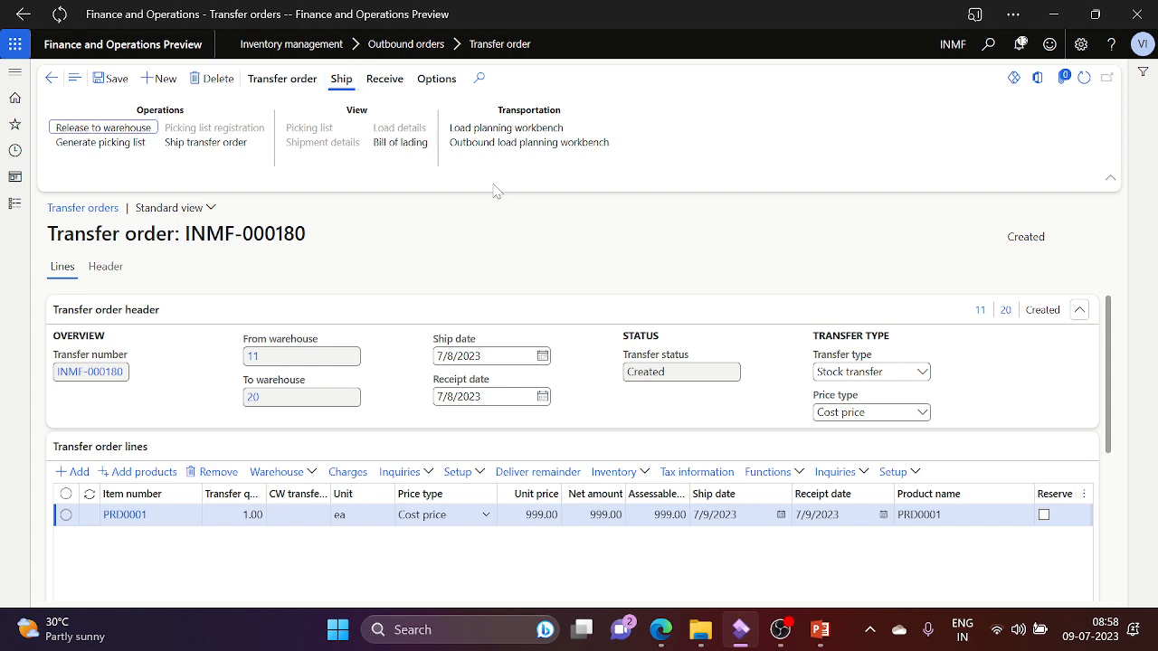
key("alt+Tab")
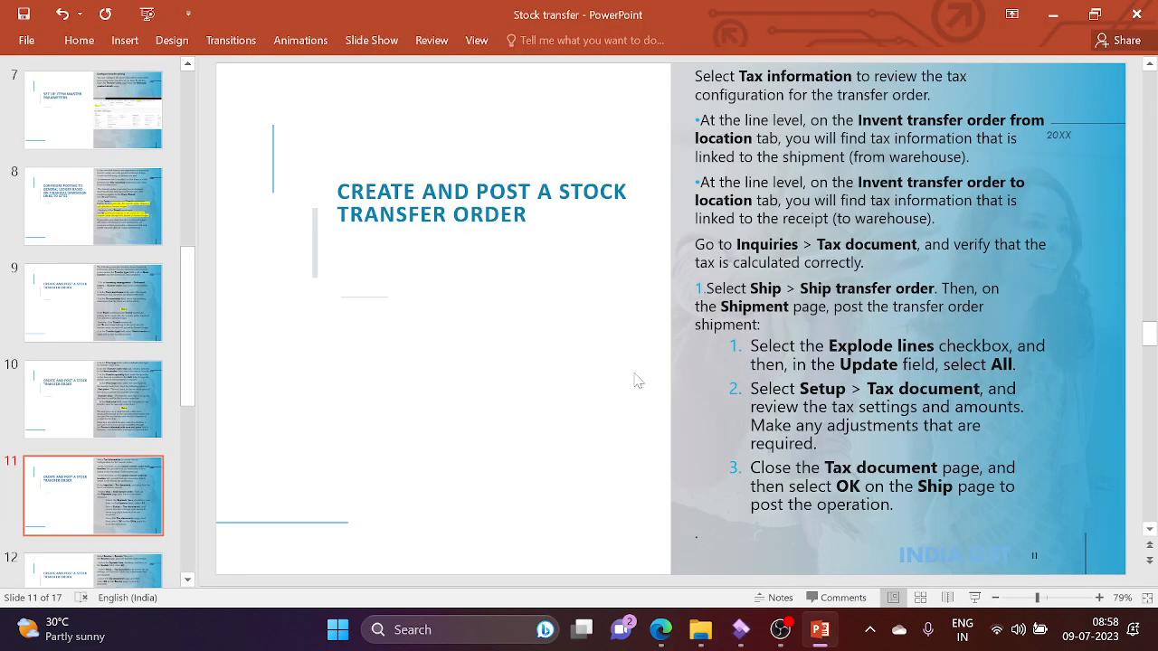
key("alt+Tab")
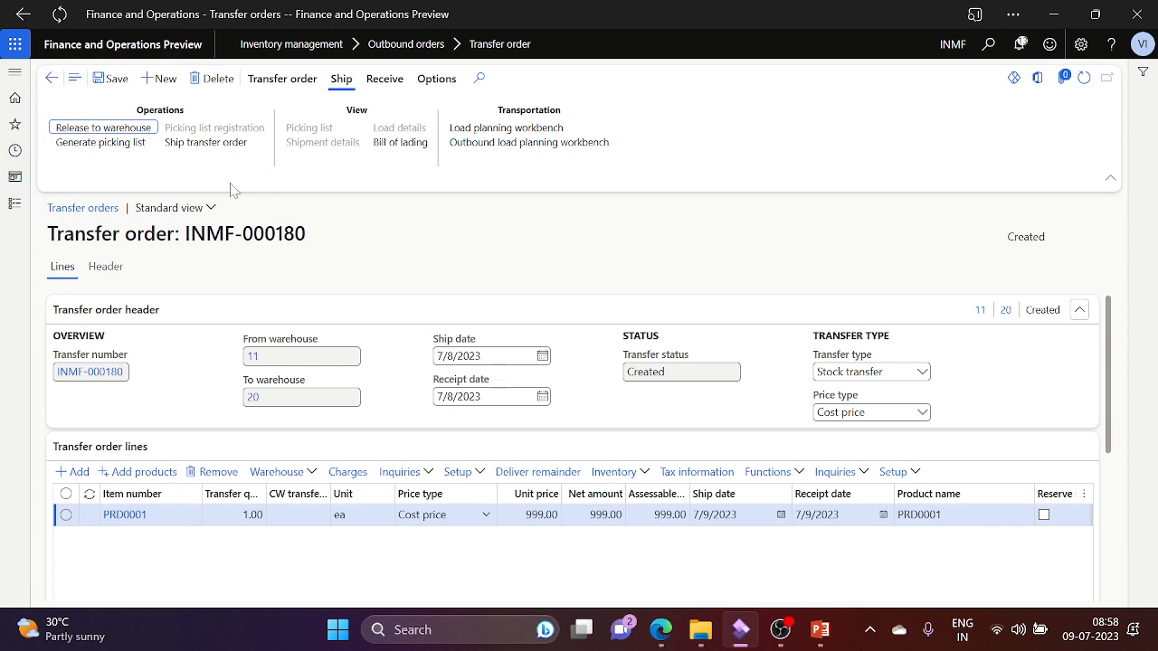
Step: Open Ship transfer order, set the Shipment dialog's Update to All, and return to the slide
left_click(191, 144)
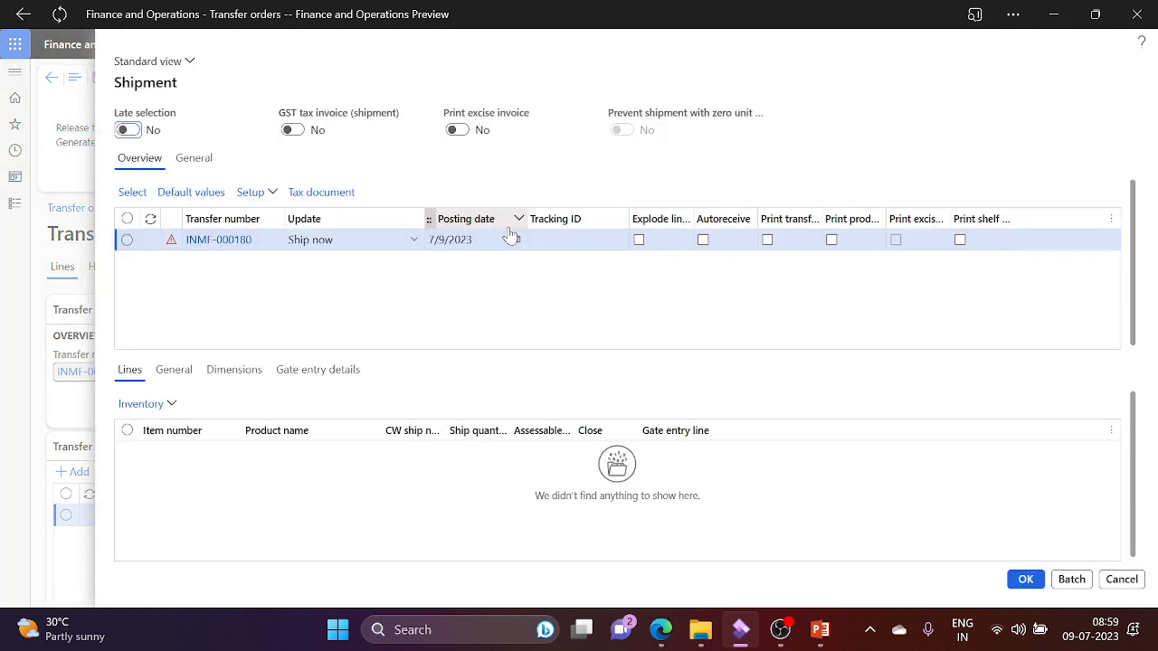
left_click(413, 241)
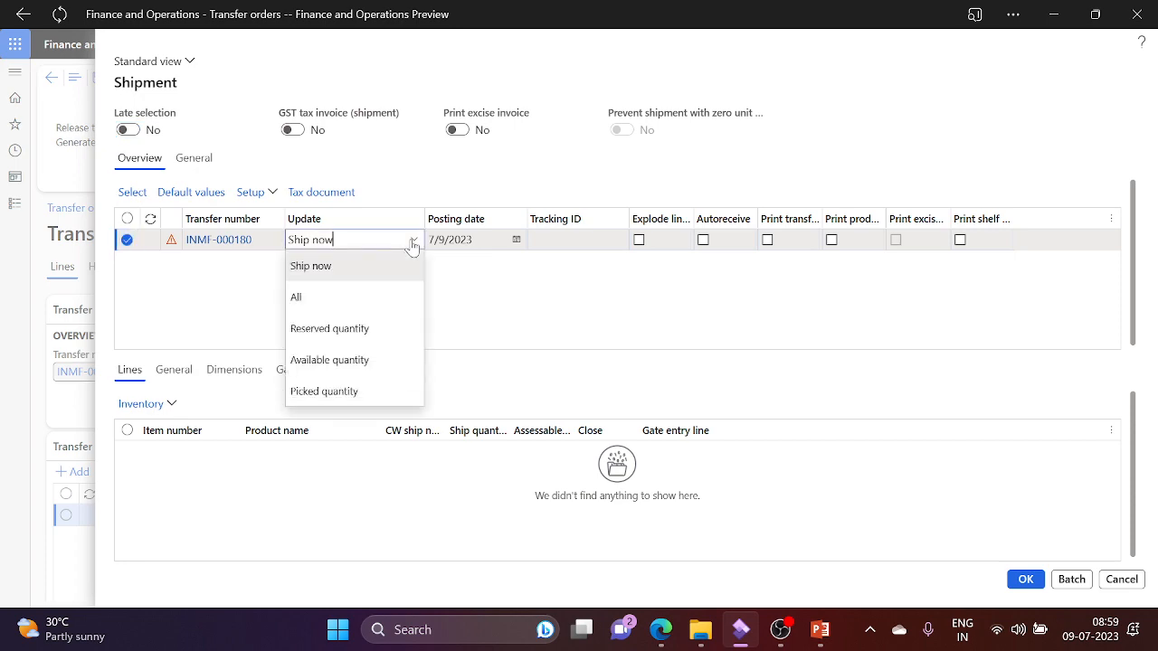
left_click(323, 299)
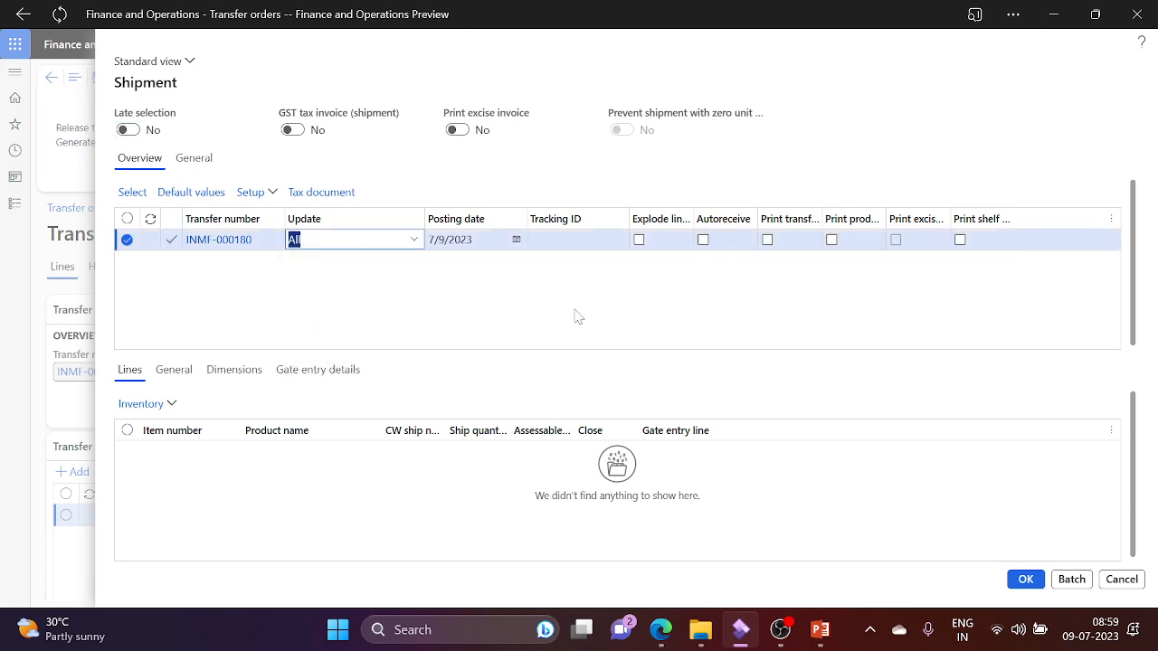
key("alt+Tab")
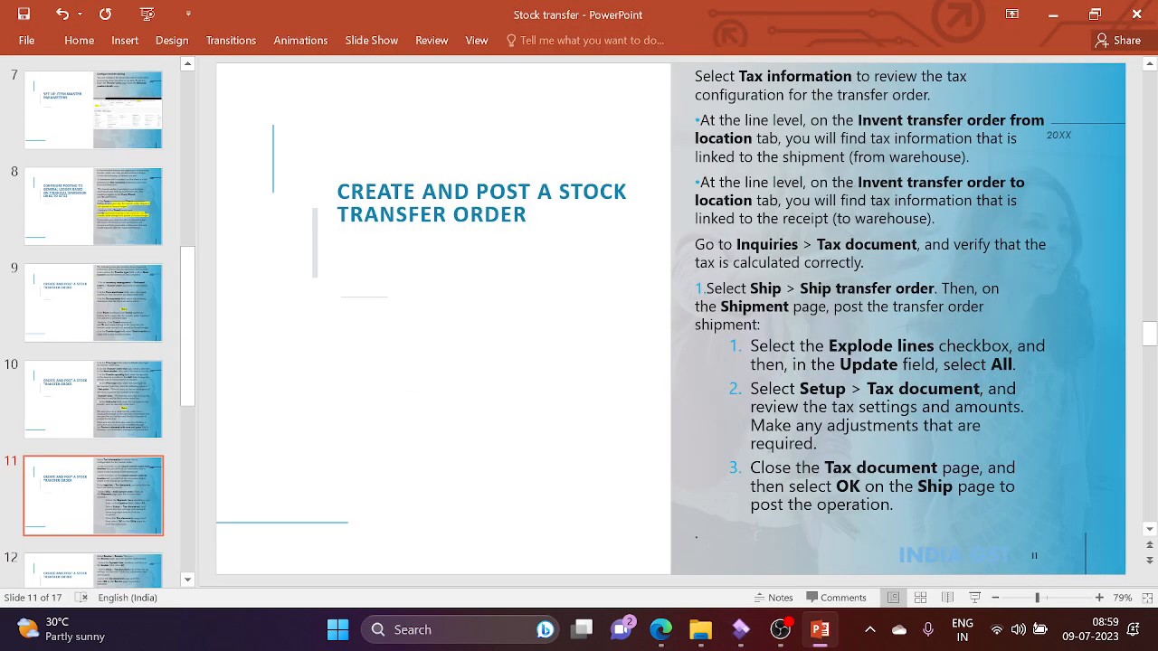
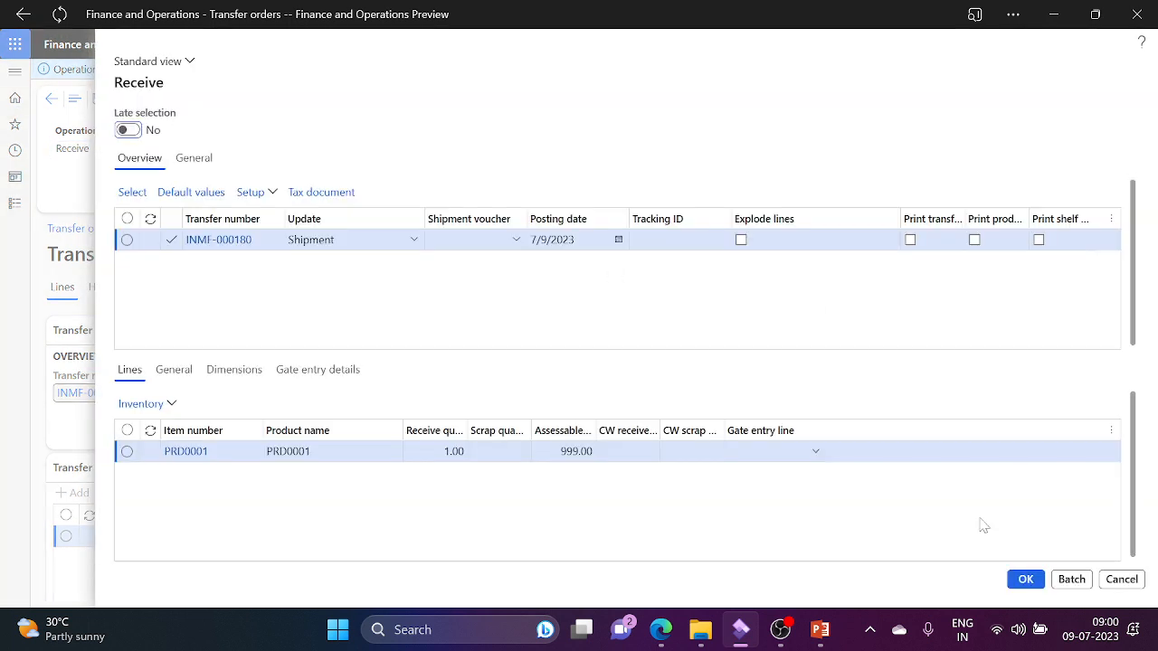
Step: Receive transfer order INMF-000180 against shipment voucher INMF-140136 so its status becomes Received
left_click(513, 244)
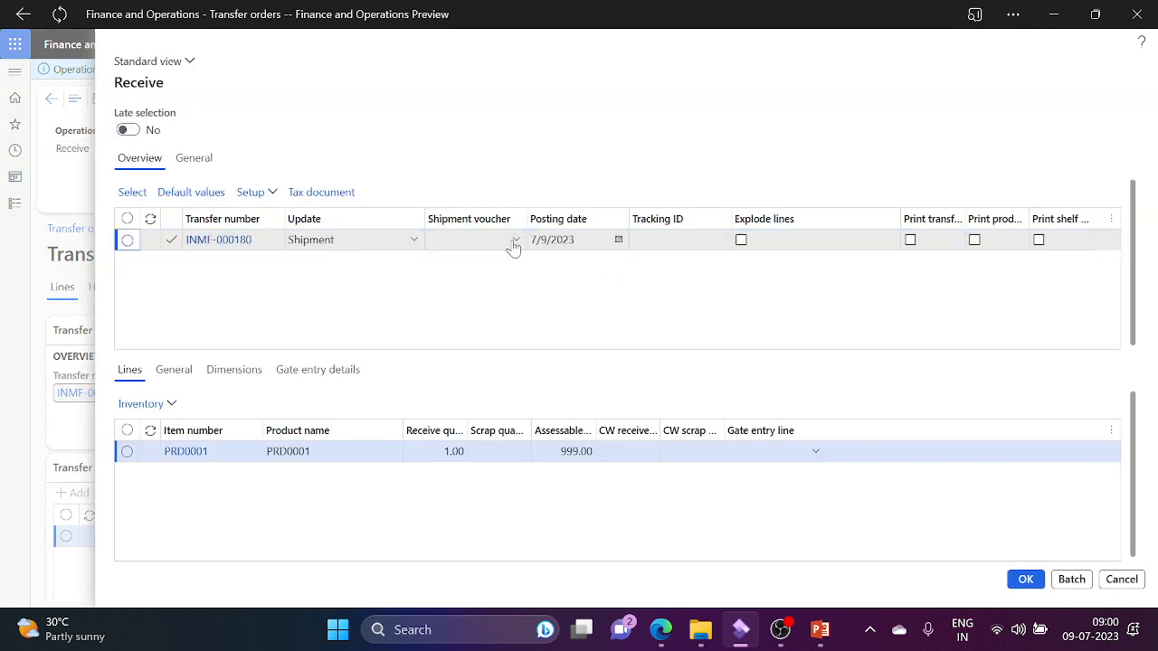
left_click(457, 281)
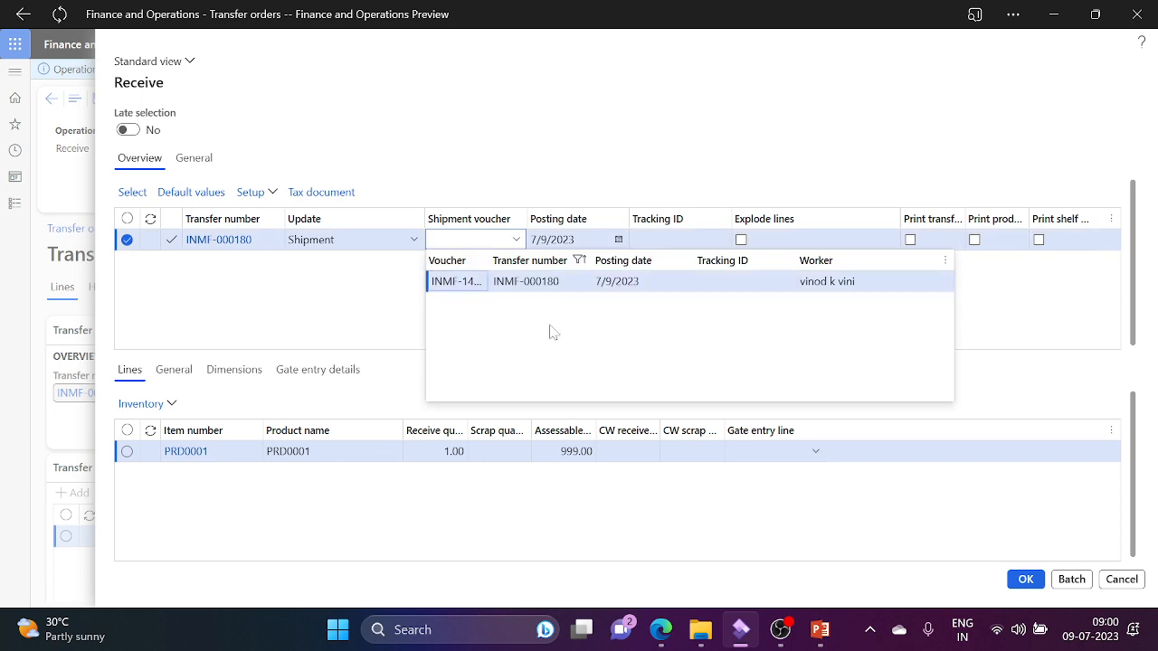
left_click(1026, 580)
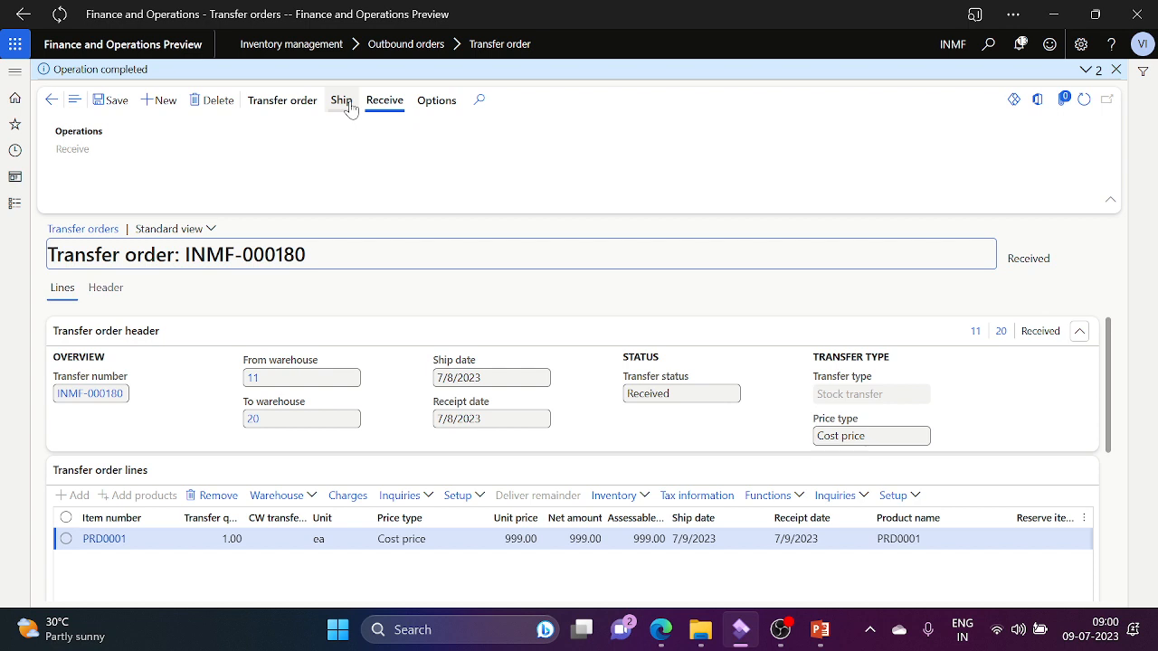
Step: Open inventory transactions for the PRD0001 order line and bring the Site/Warehouse columns into view
left_click(648, 505)
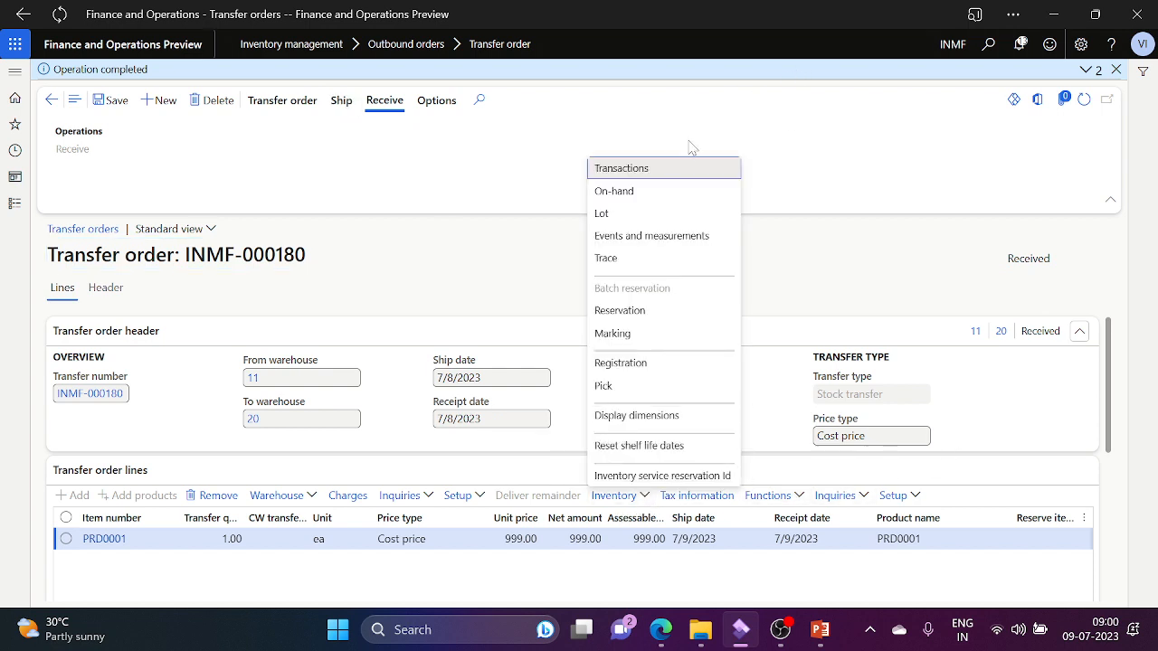
left_click(685, 170)
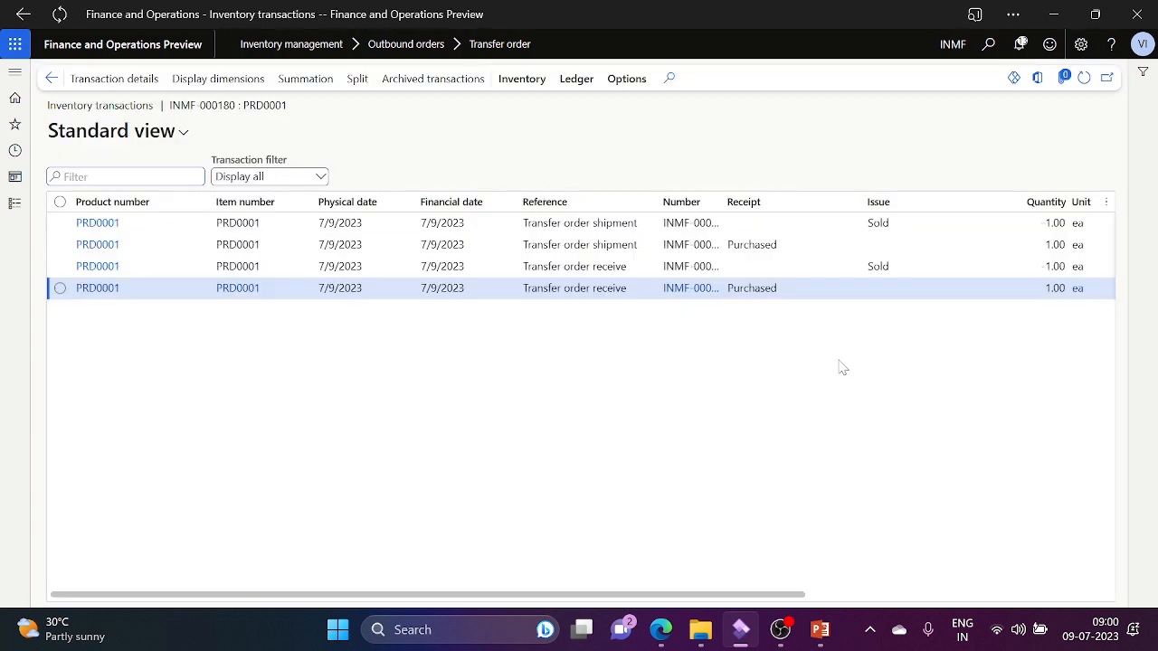
left_click(957, 597)
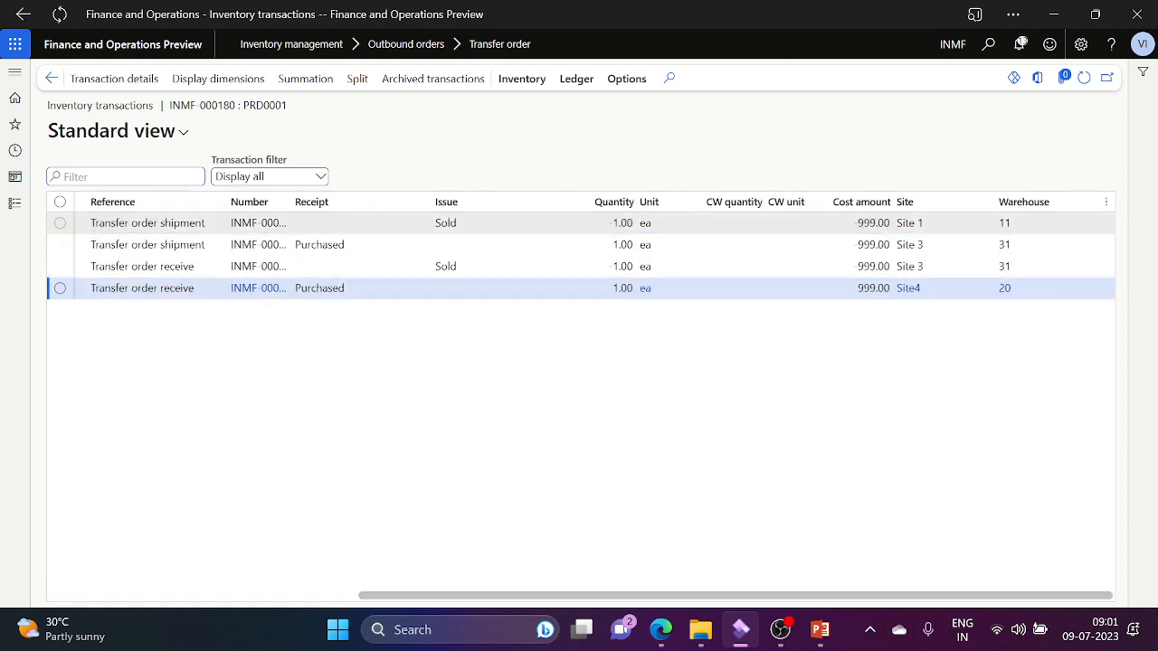
Step: Review the four entries: Site 1 shipment, Site 3 receipt and issue, and the Site4 receipt into warehouse 20
left_click(932, 224)
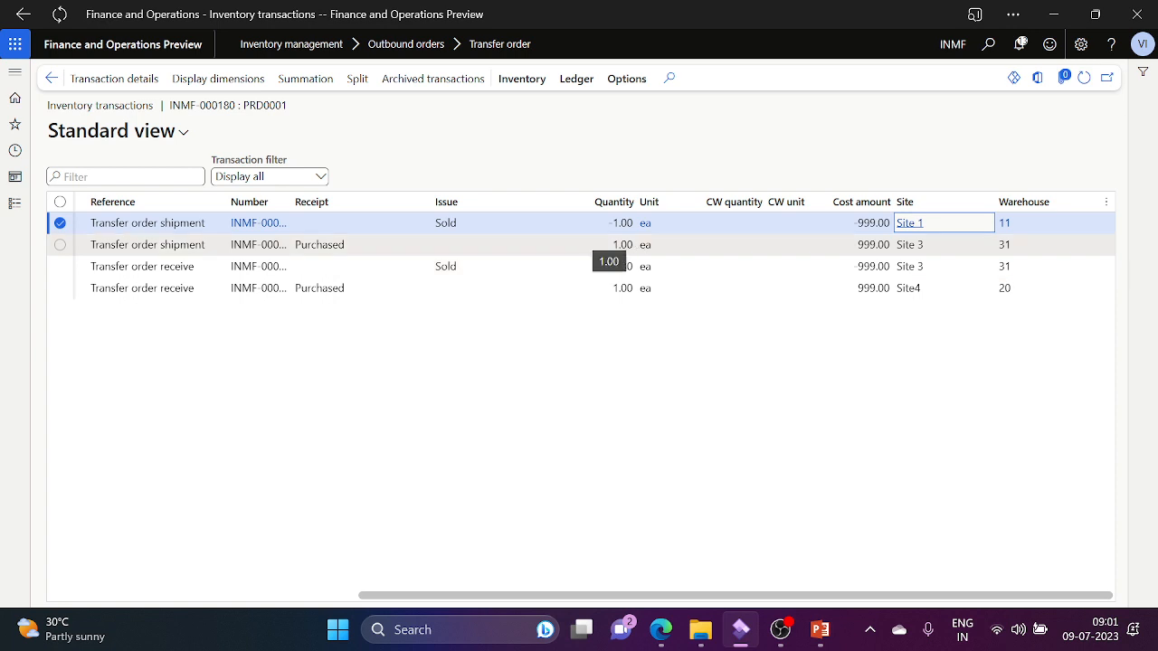
left_click(603, 245)
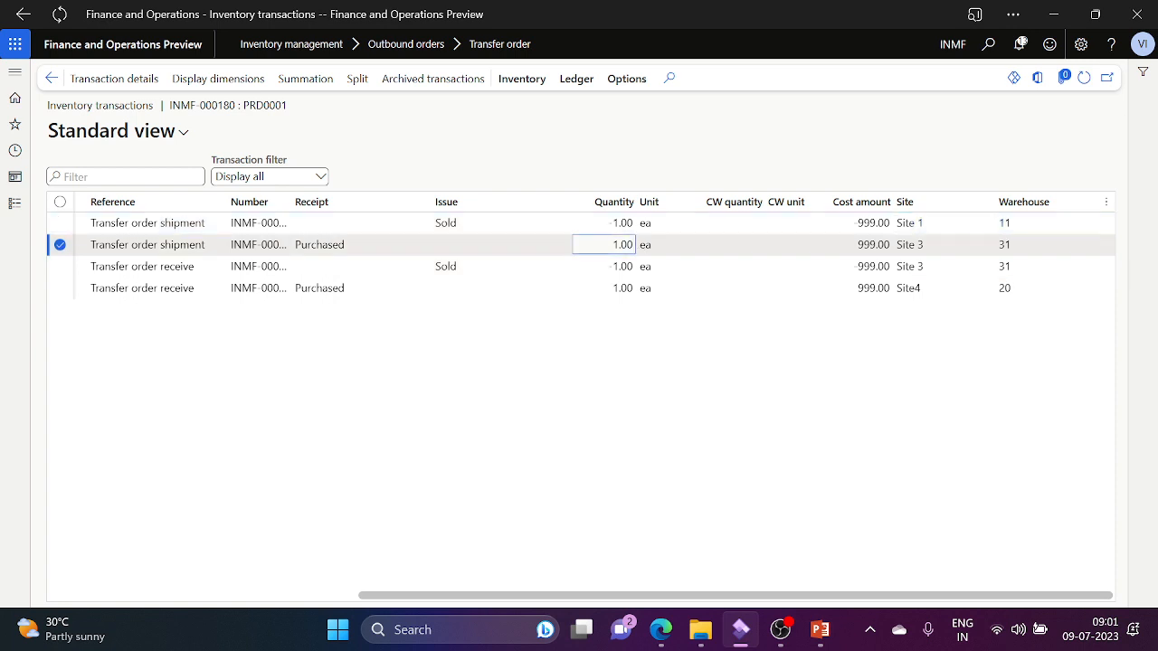
left_click(559, 271)
left_click(545, 293)
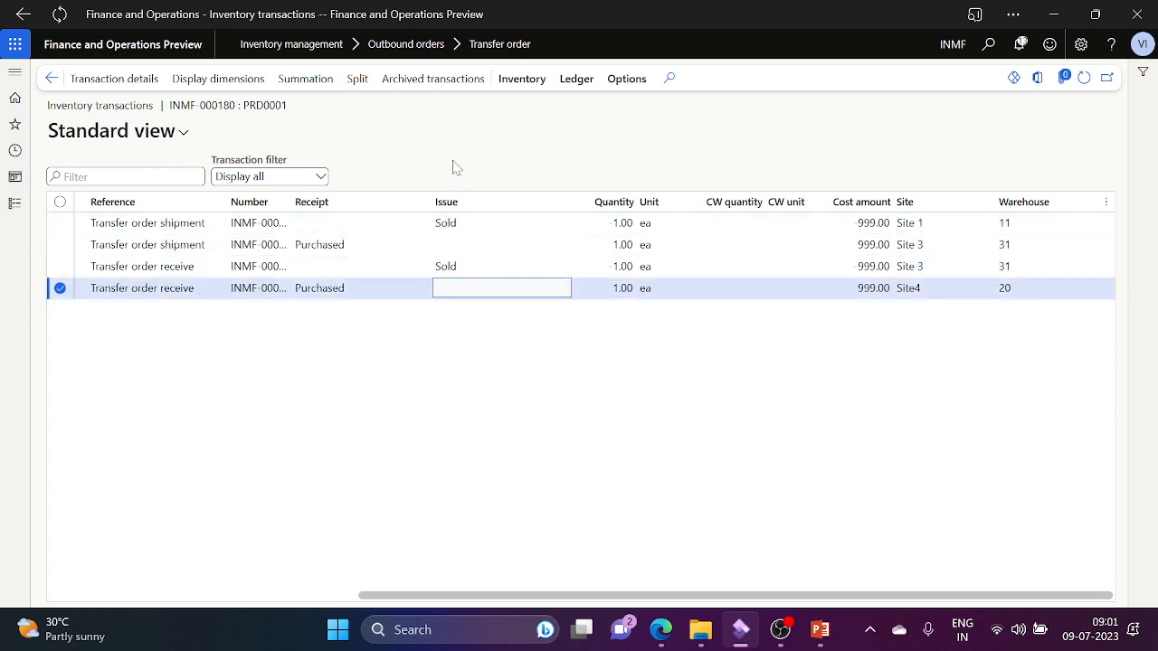
double_click(504, 224)
left_click(566, 87)
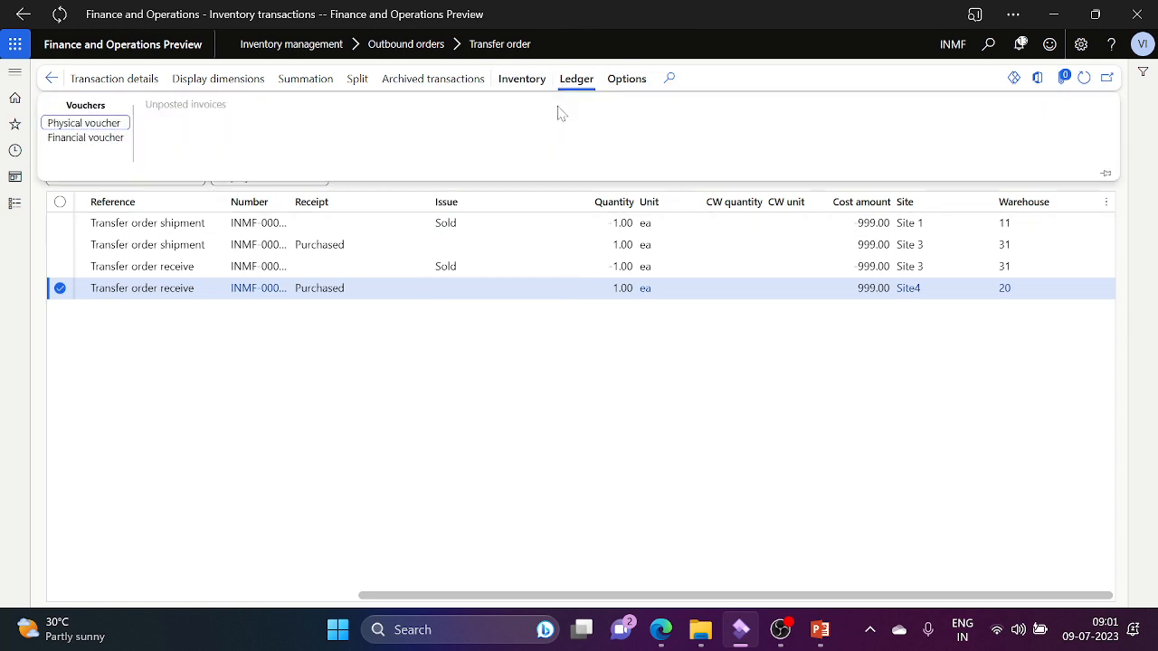
left_click(98, 143)
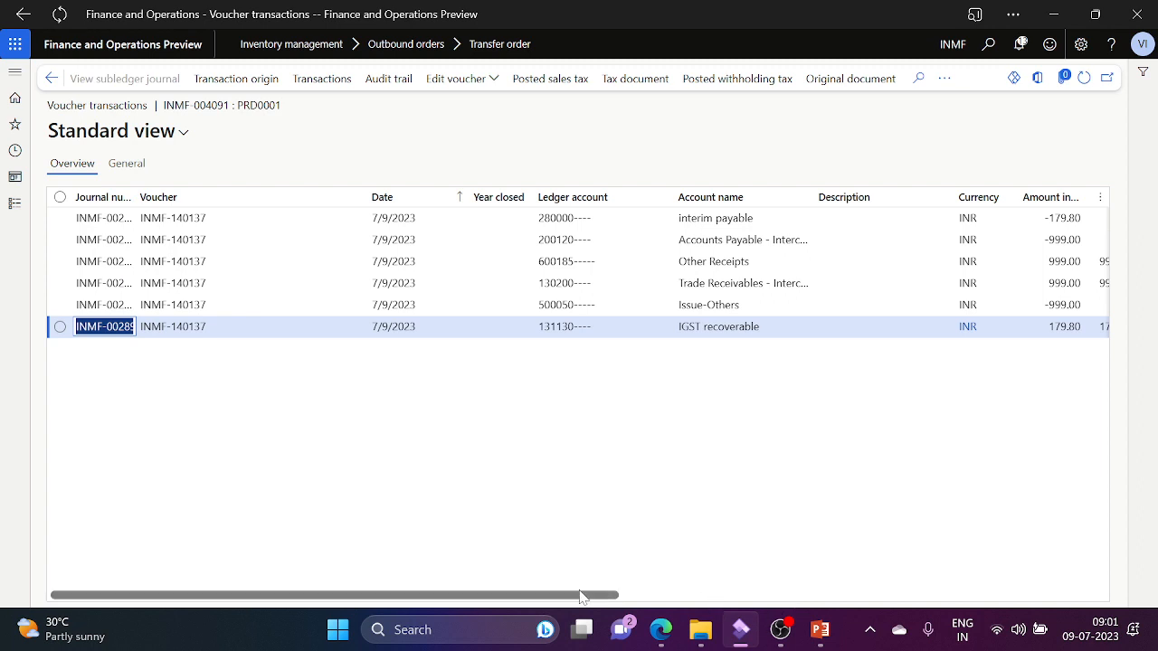
left_click_drag(582, 596, 754, 596)
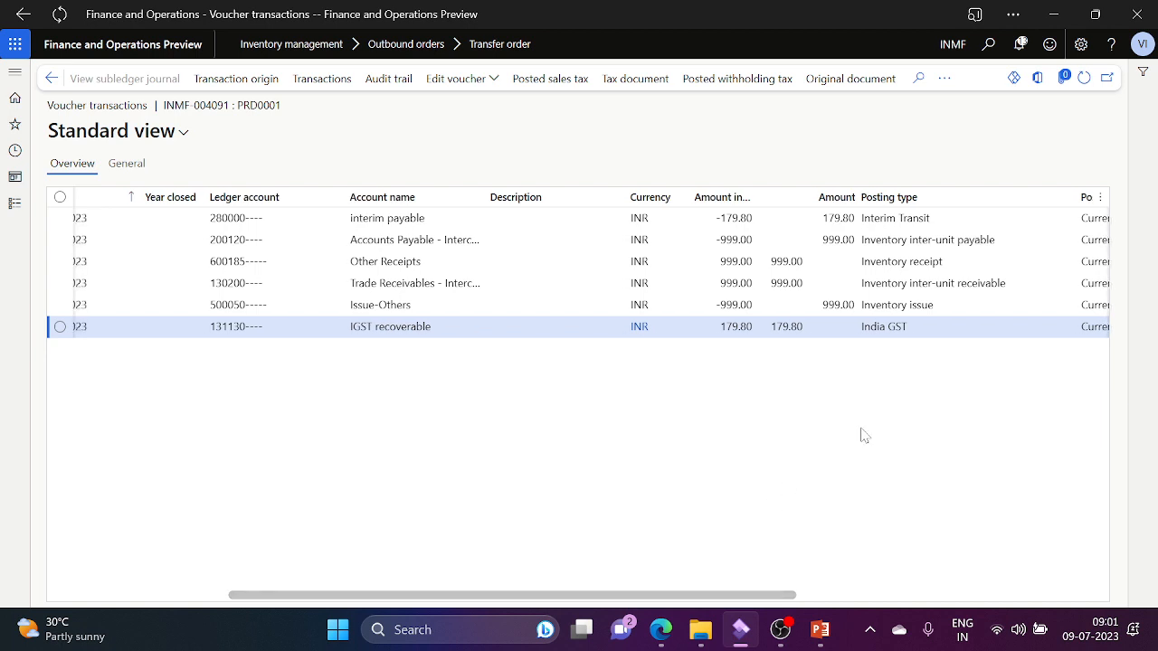
left_click(912, 336)
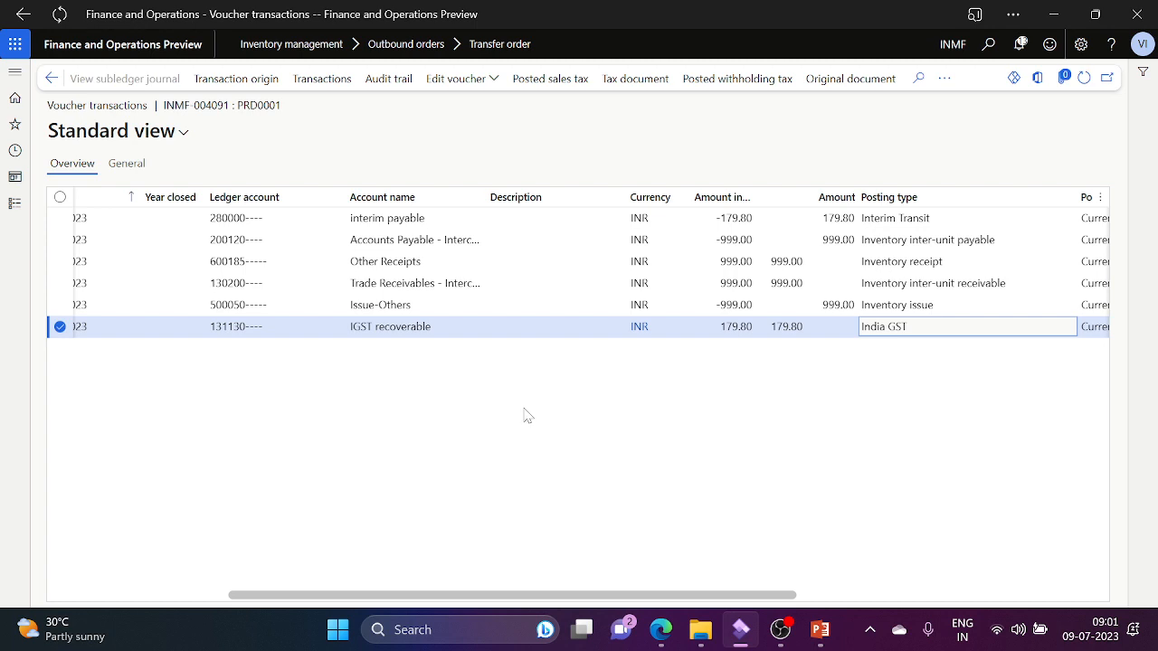
left_click(53, 80)
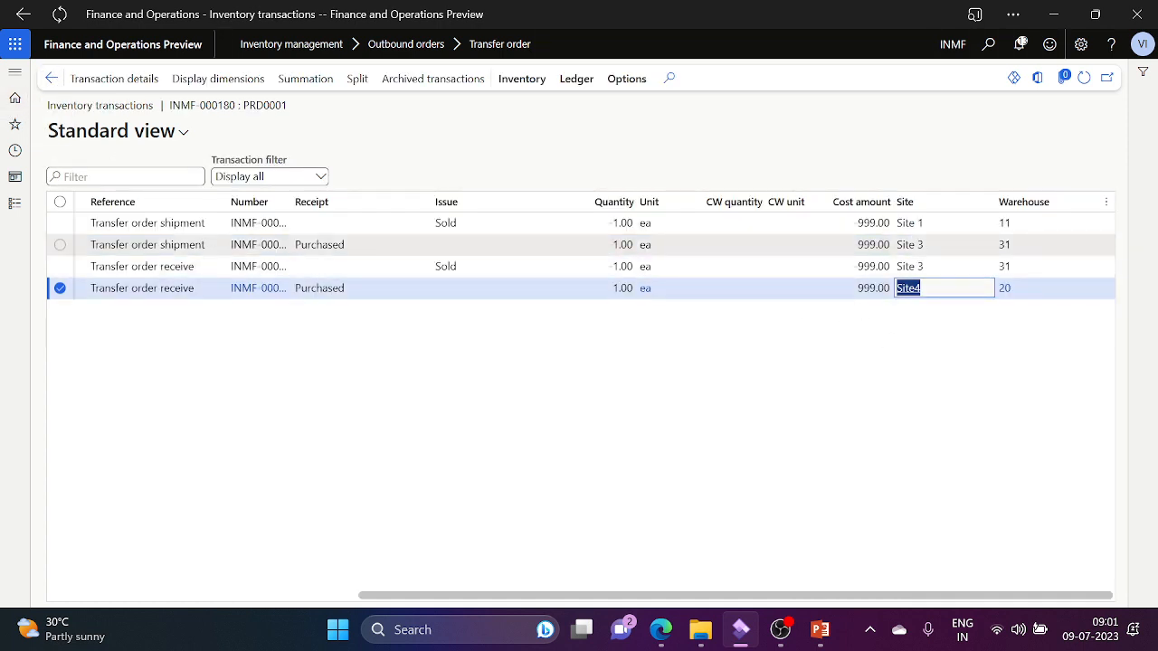
Step: View financial voucher INMF-004088 for the Site 3 shipment receipt, noting IGST payable -179.80, then return
left_click(912, 246)
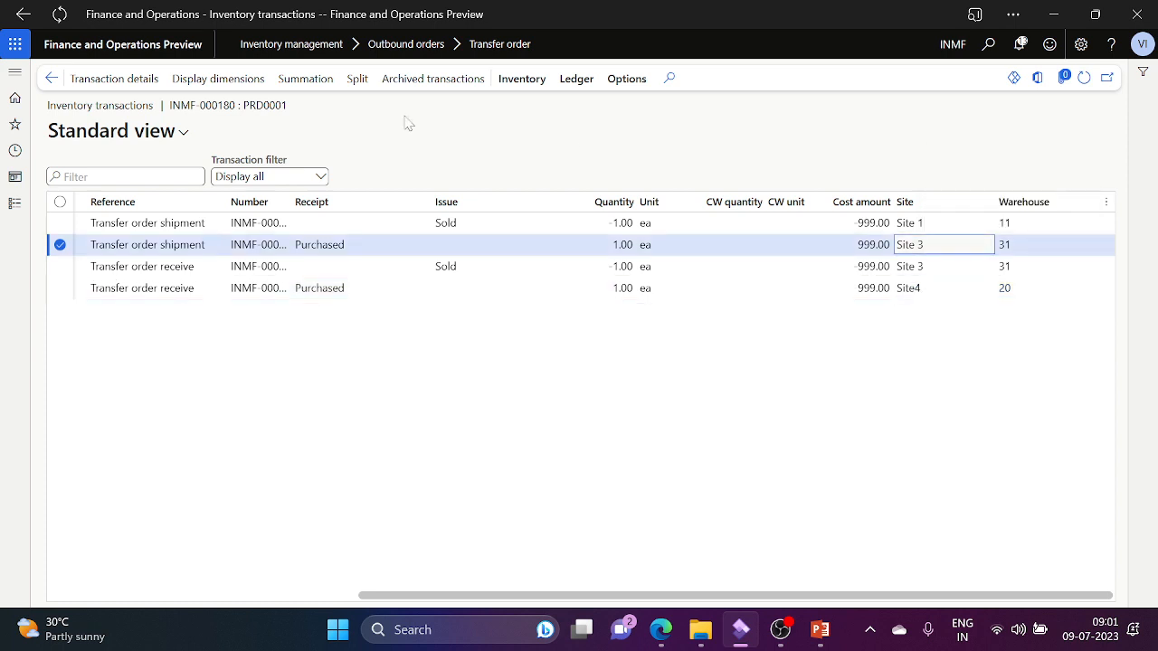
left_click(582, 86)
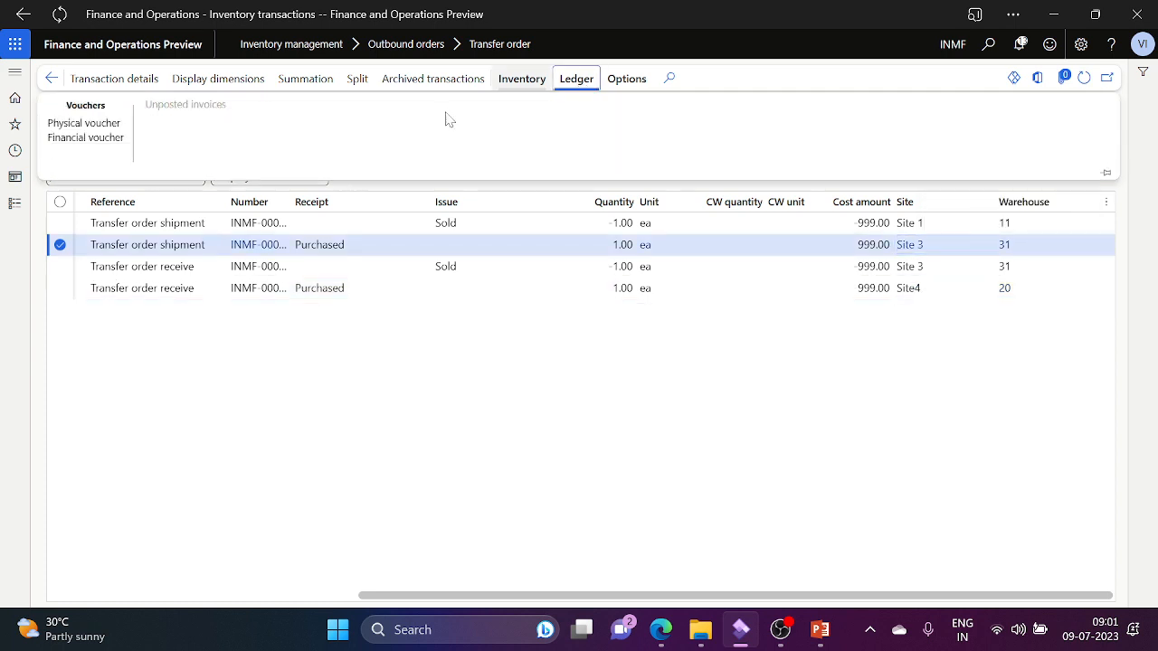
left_click(112, 138)
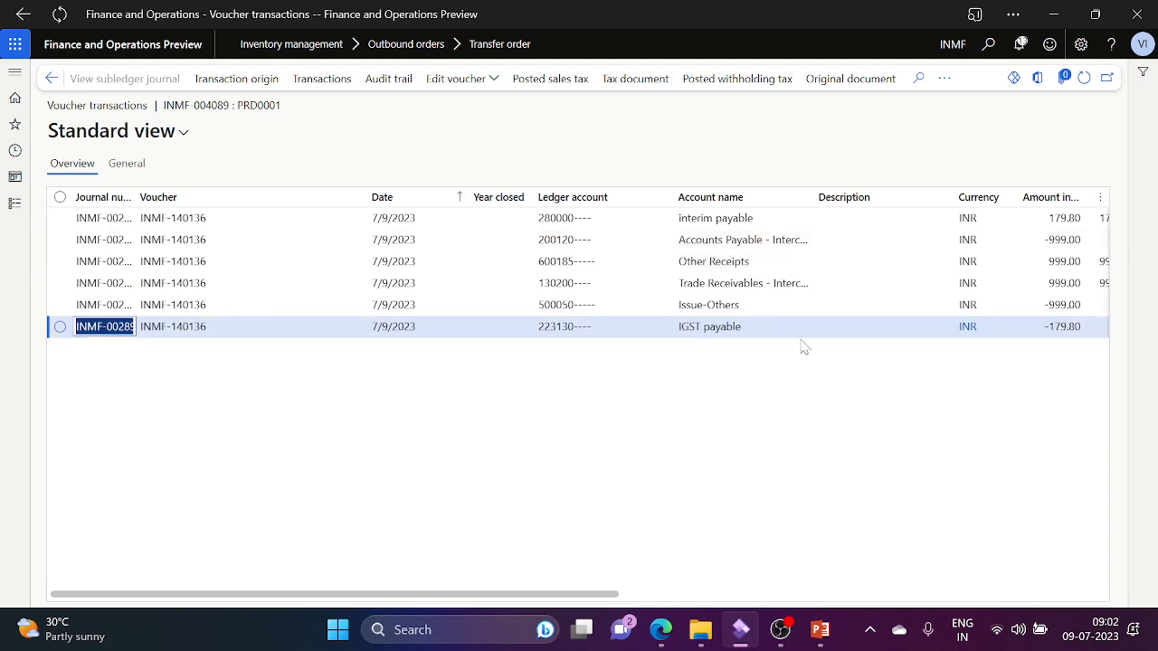
left_click(762, 597)
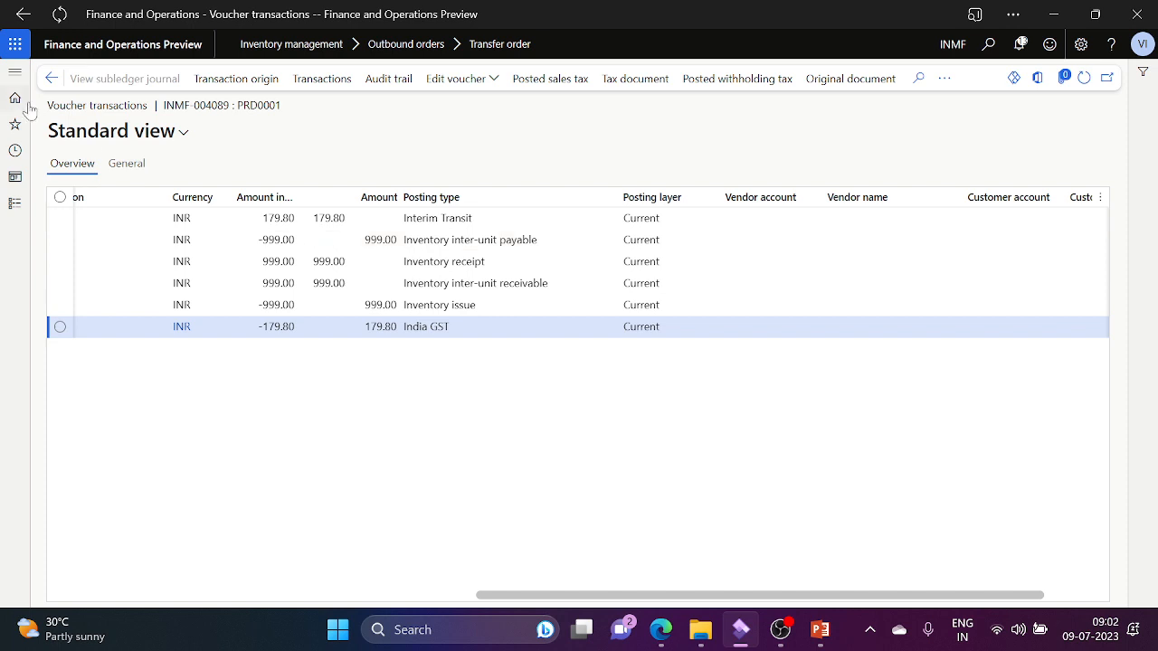
left_click(50, 81)
Step: View the Site 1 shipment's financial voucher, return, and move to the Site 3 receipt row
left_click(902, 243)
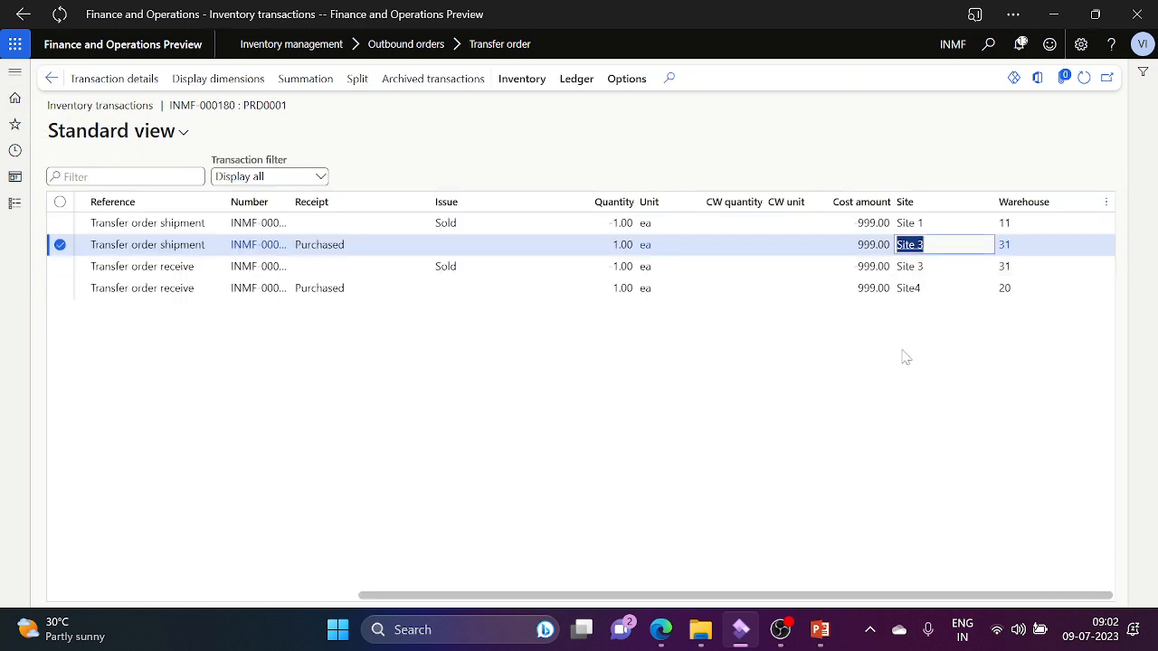
left_click(864, 223)
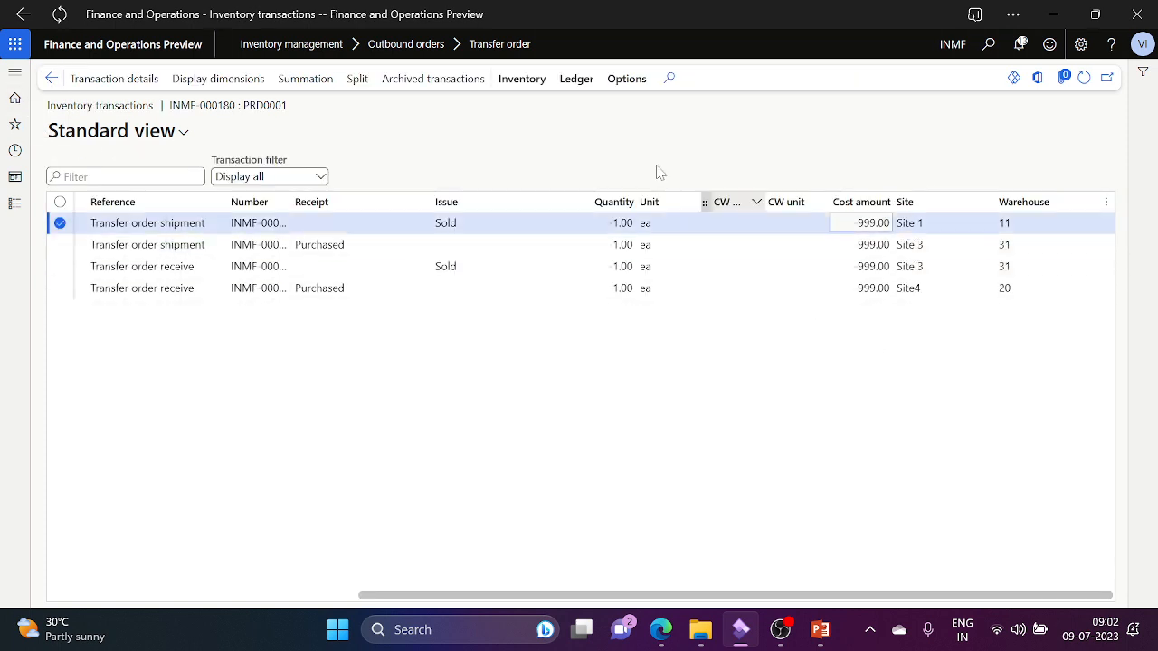
left_click(576, 80)
left_click(107, 138)
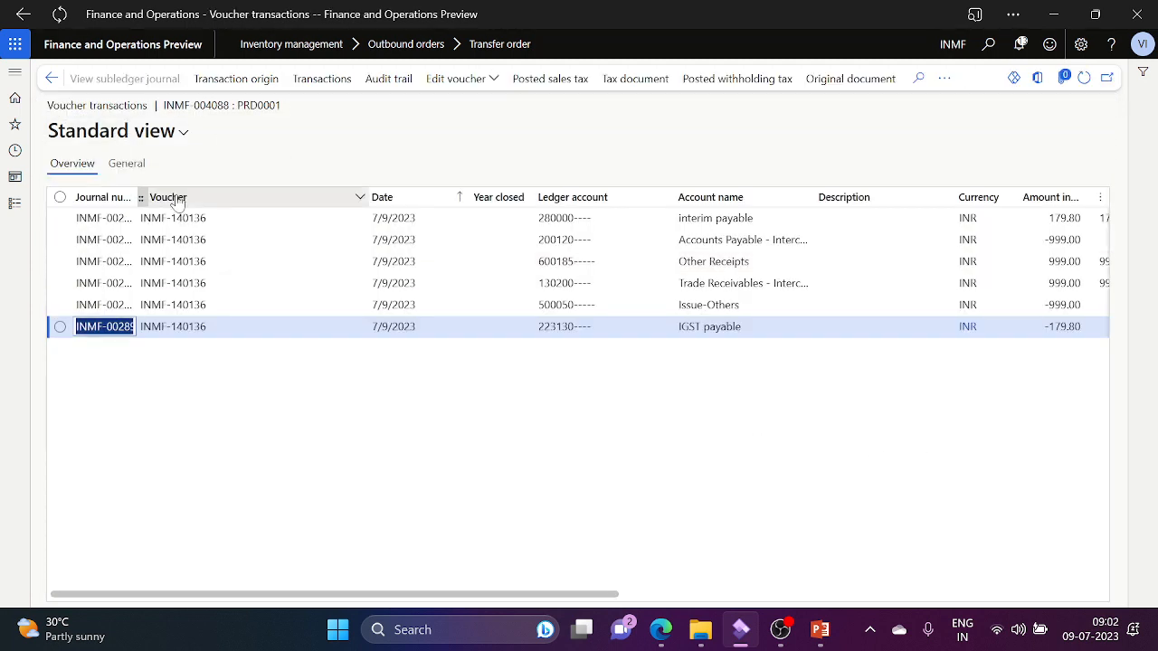
left_click(52, 78)
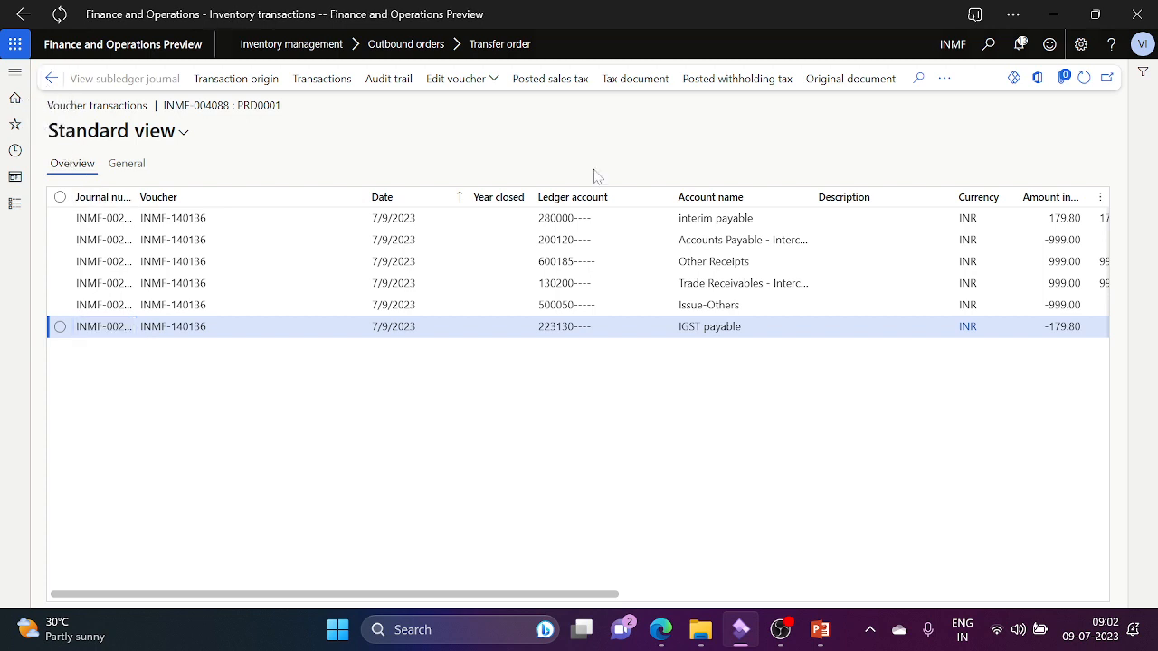
key("Down")
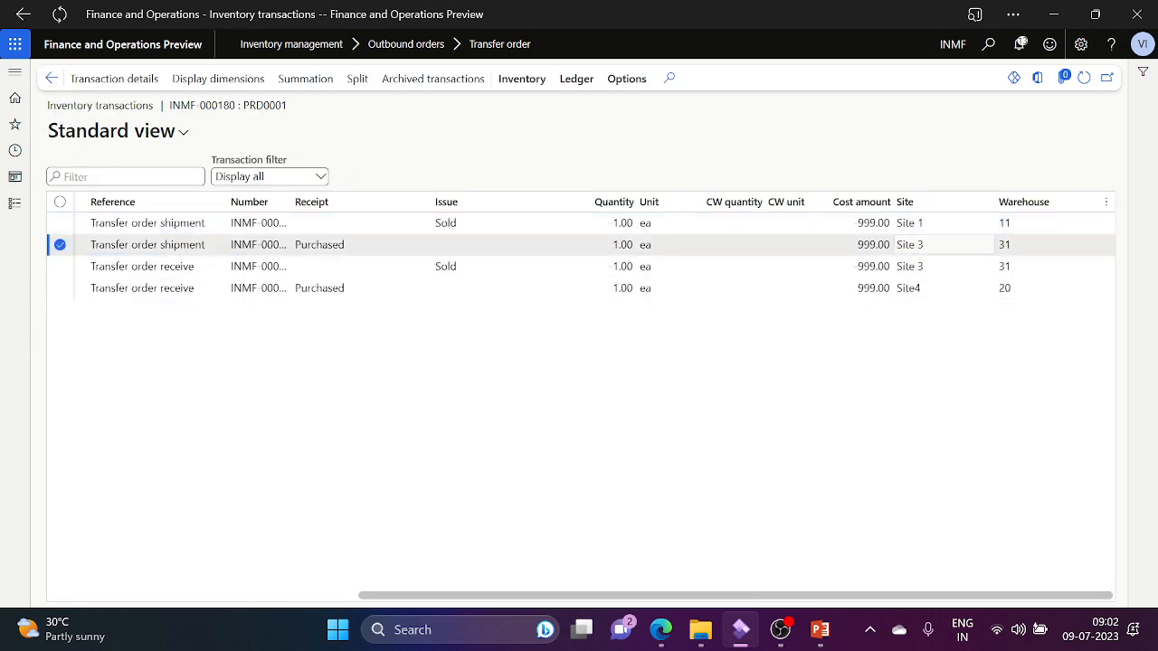
left_click(577, 79)
left_click(105, 137)
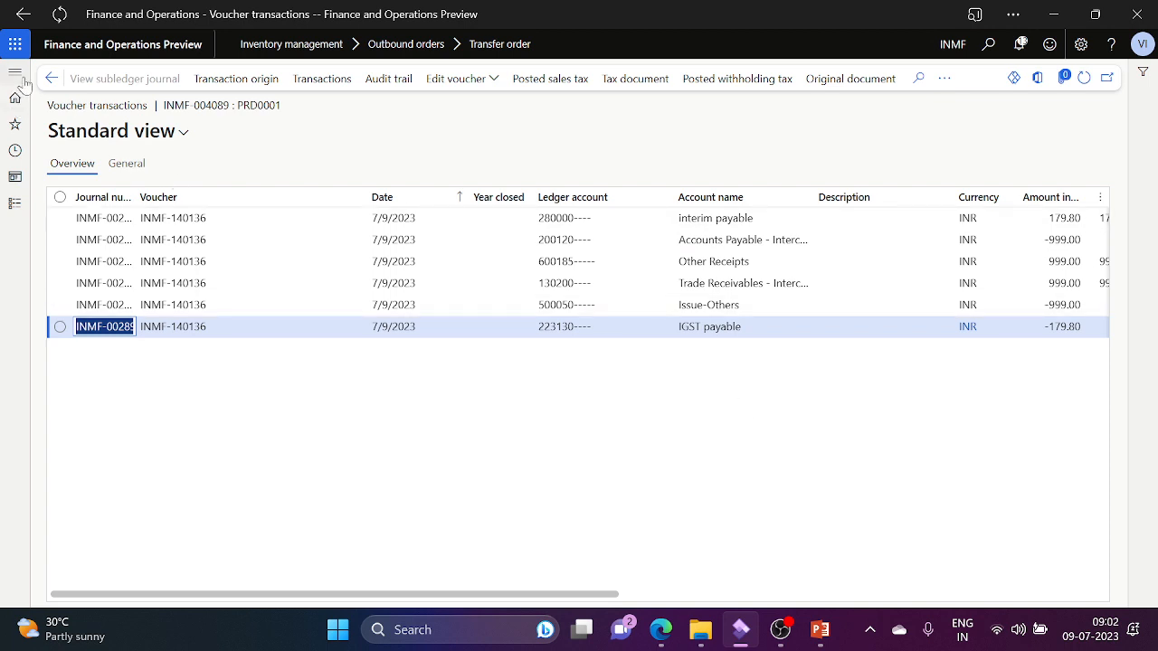
left_click(51, 79)
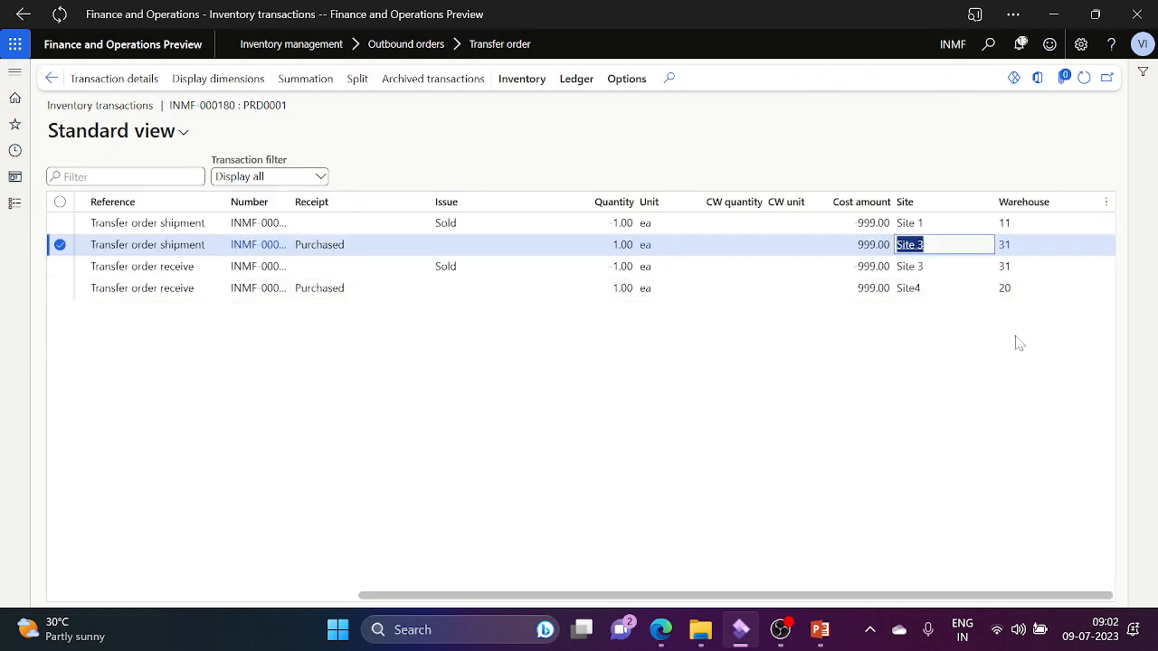
key("Down")
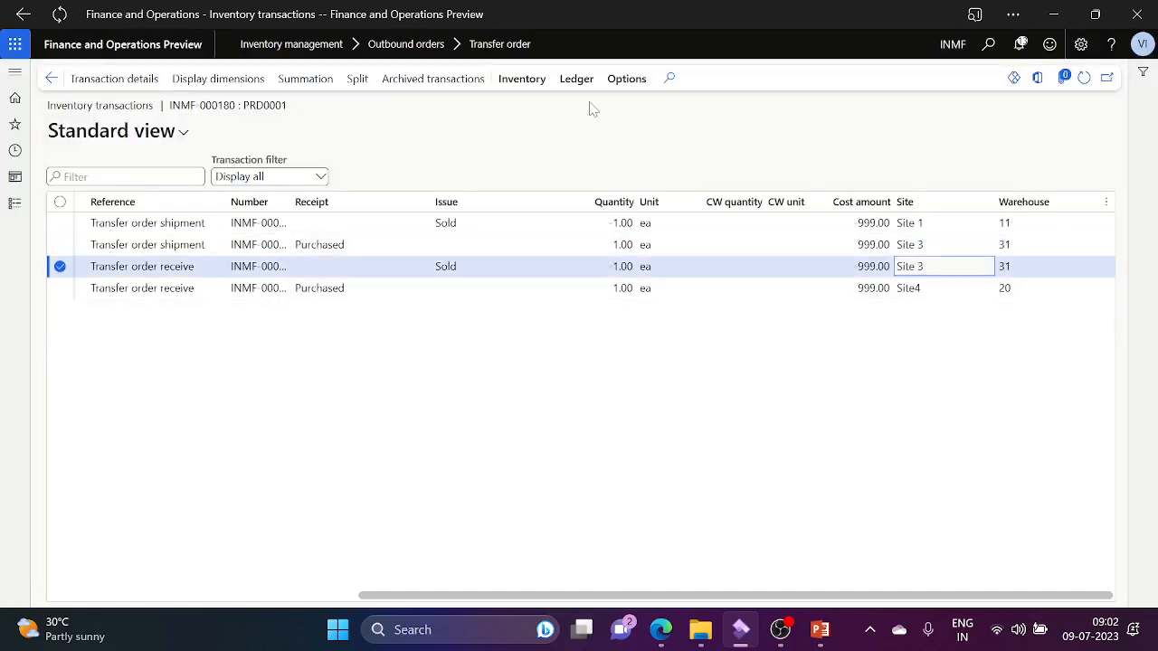
left_click(574, 80)
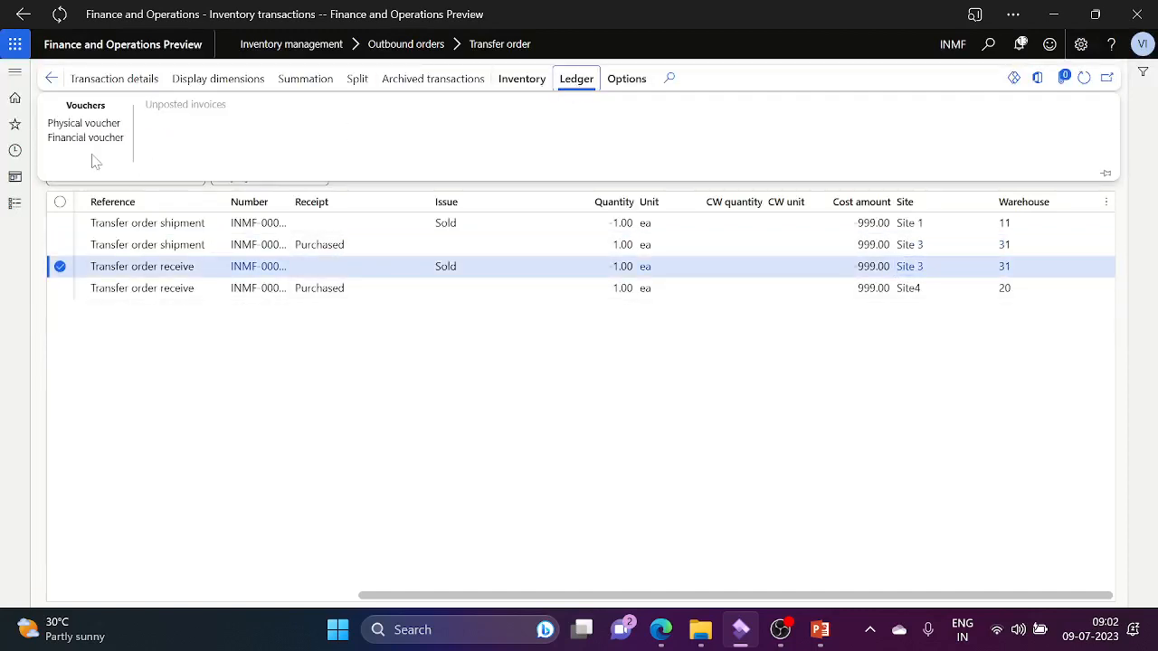
left_click(69, 143)
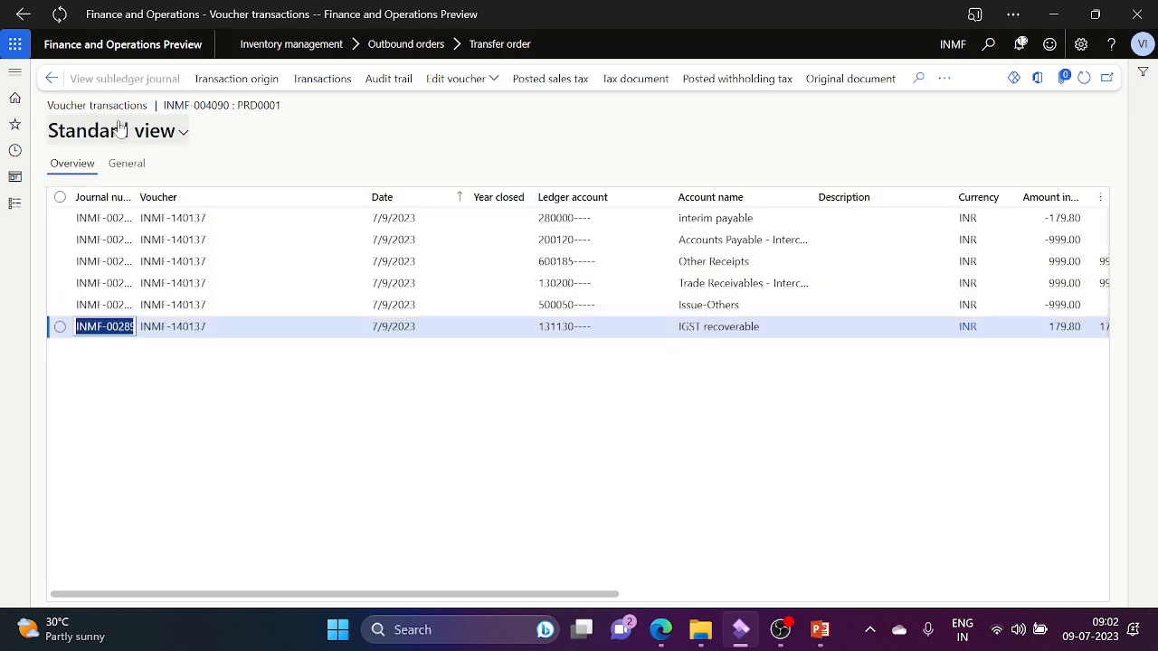
left_click(52, 79)
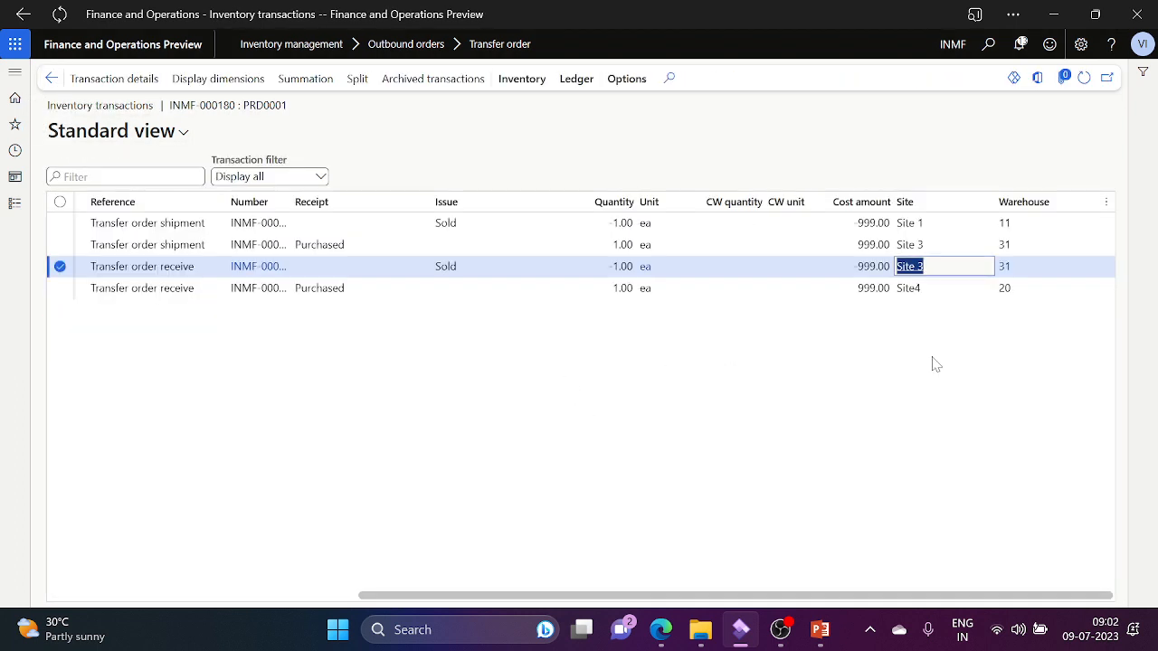
key("Down")
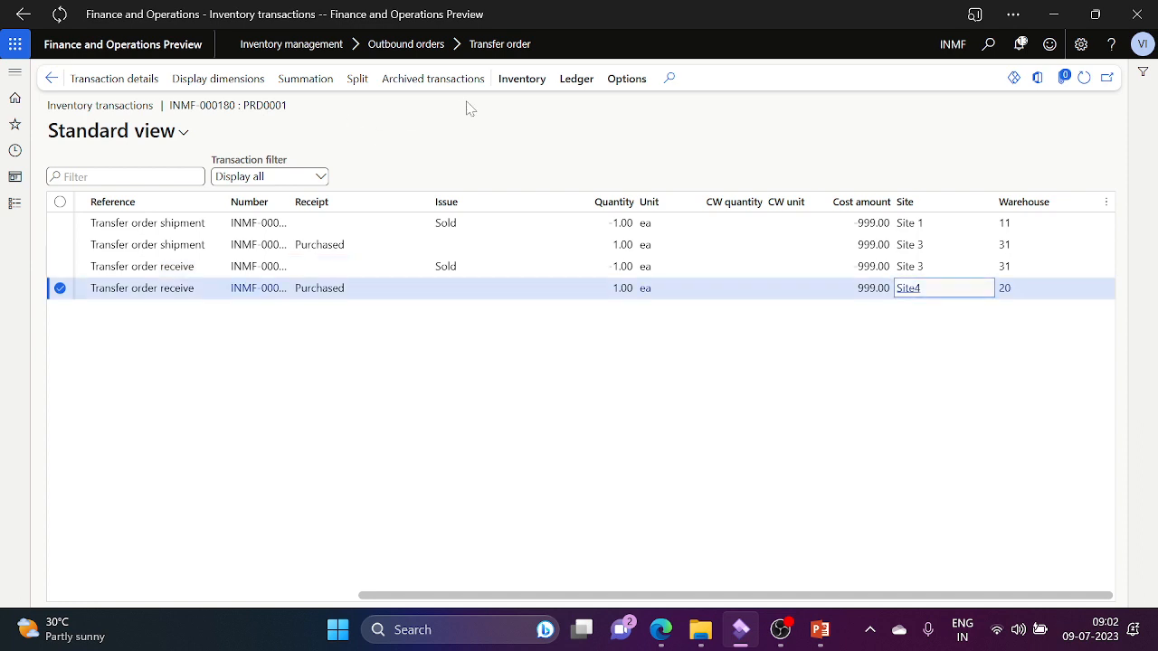
left_click(576, 80)
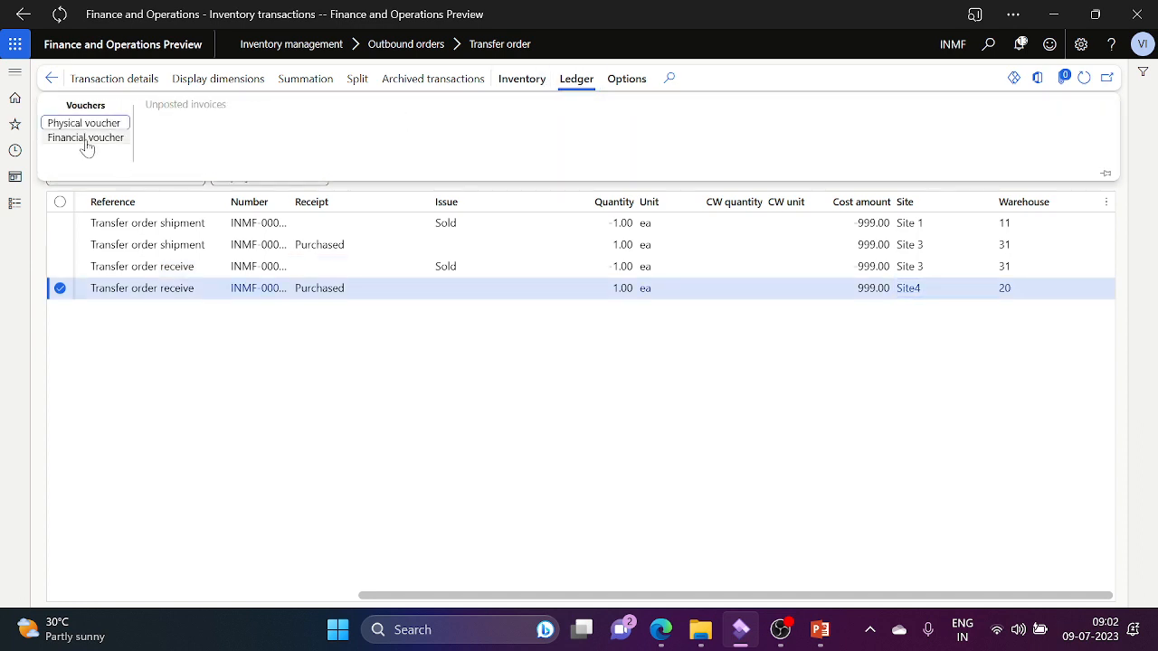
left_click(86, 138)
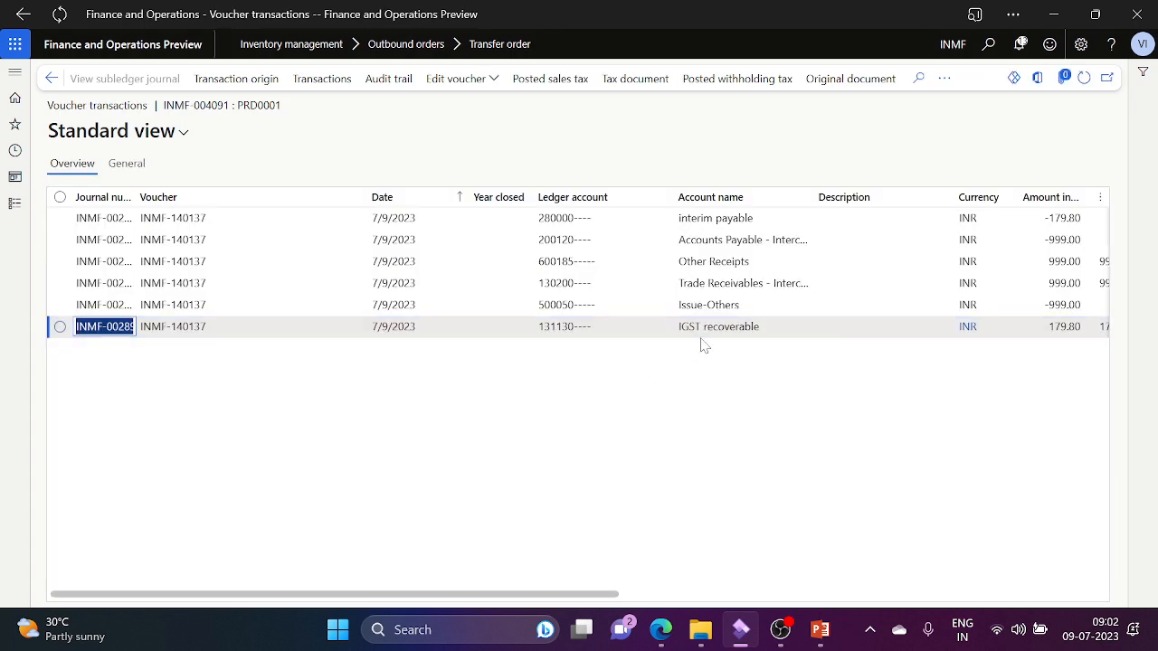
left_click(51, 78)
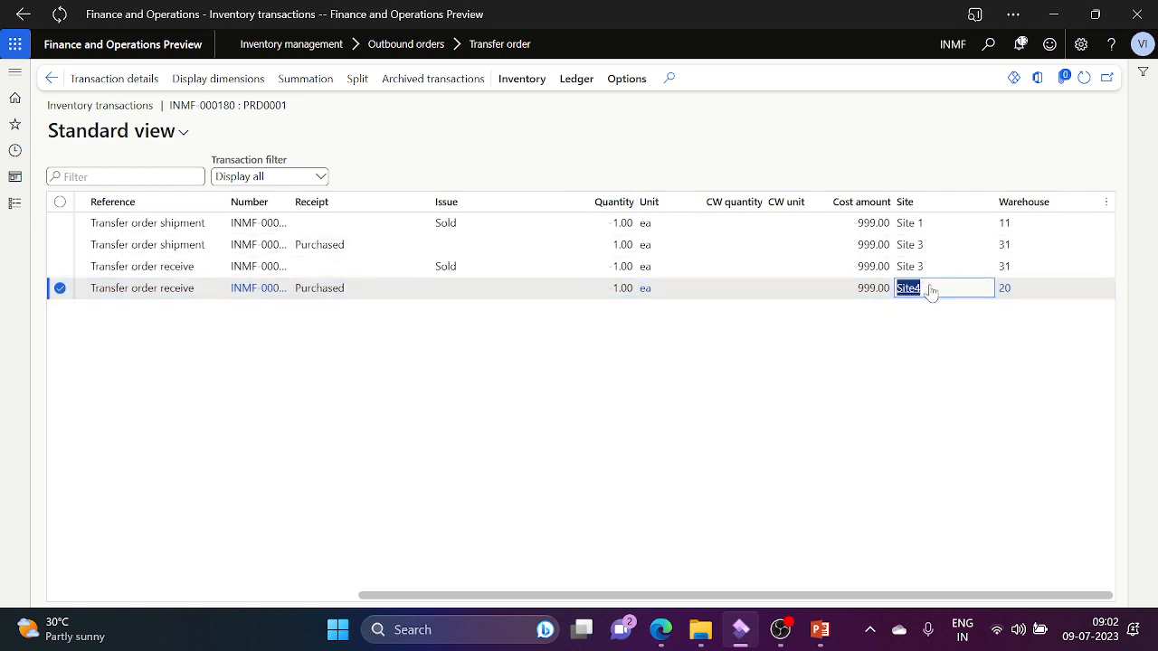
left_click(739, 395)
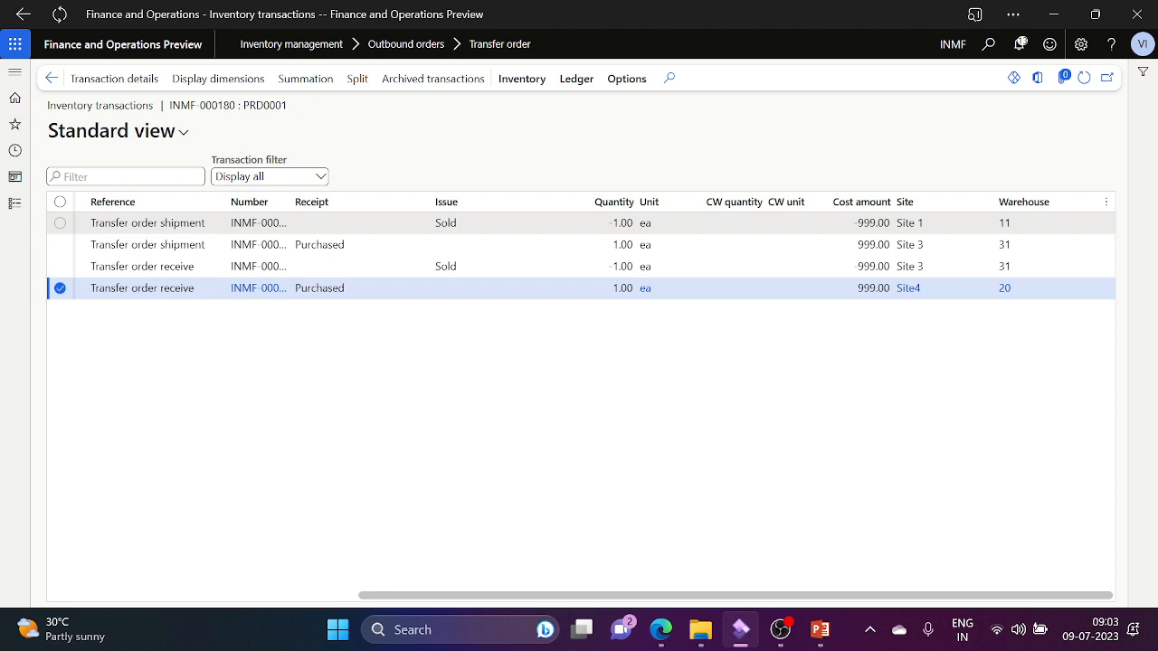
left_click(796, 223)
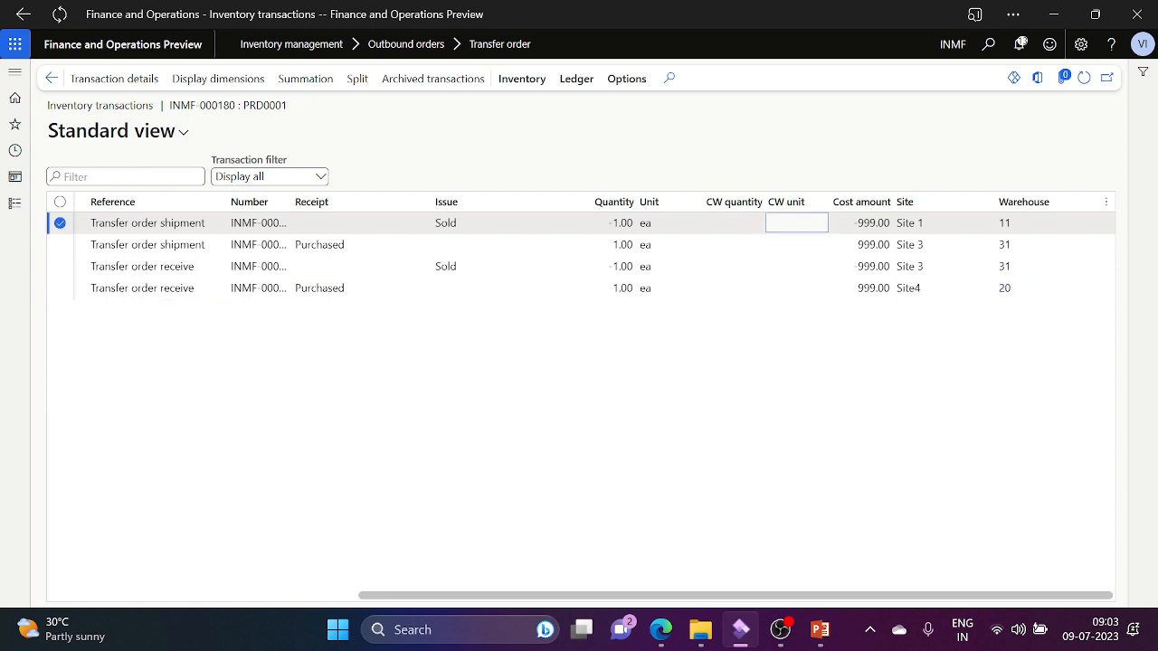
Step: Open voucher INMF-004088 and inspect India GST -179.80, Interim Transit 179.80 and Inventory receipt postings
left_click(572, 86)
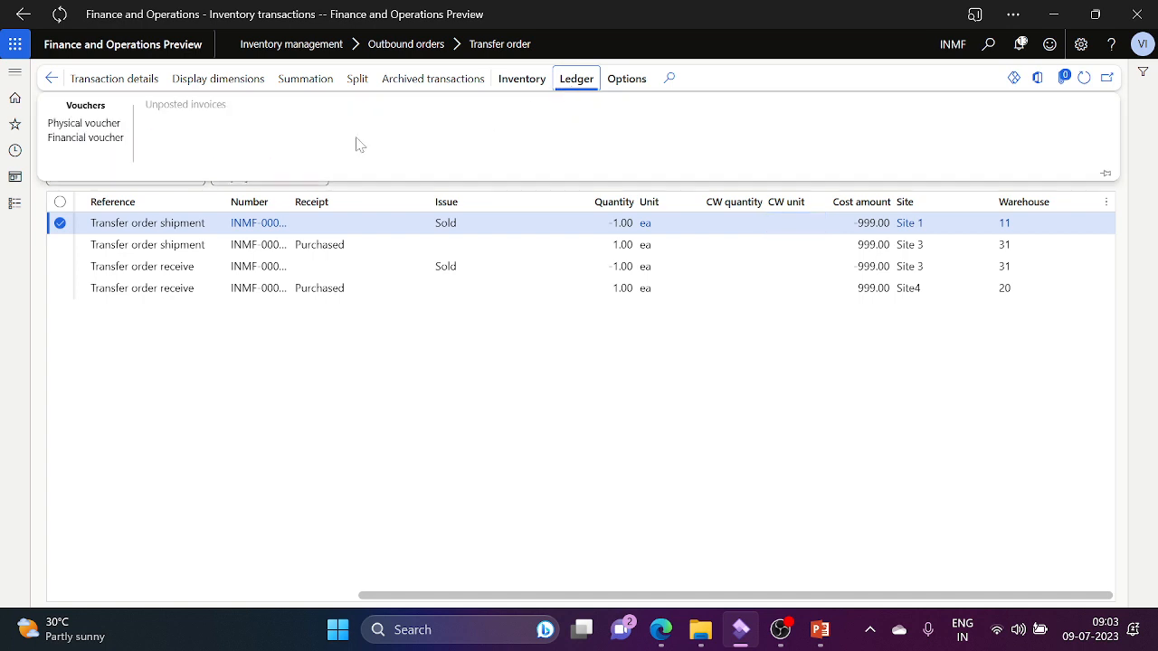
left_click(86, 137)
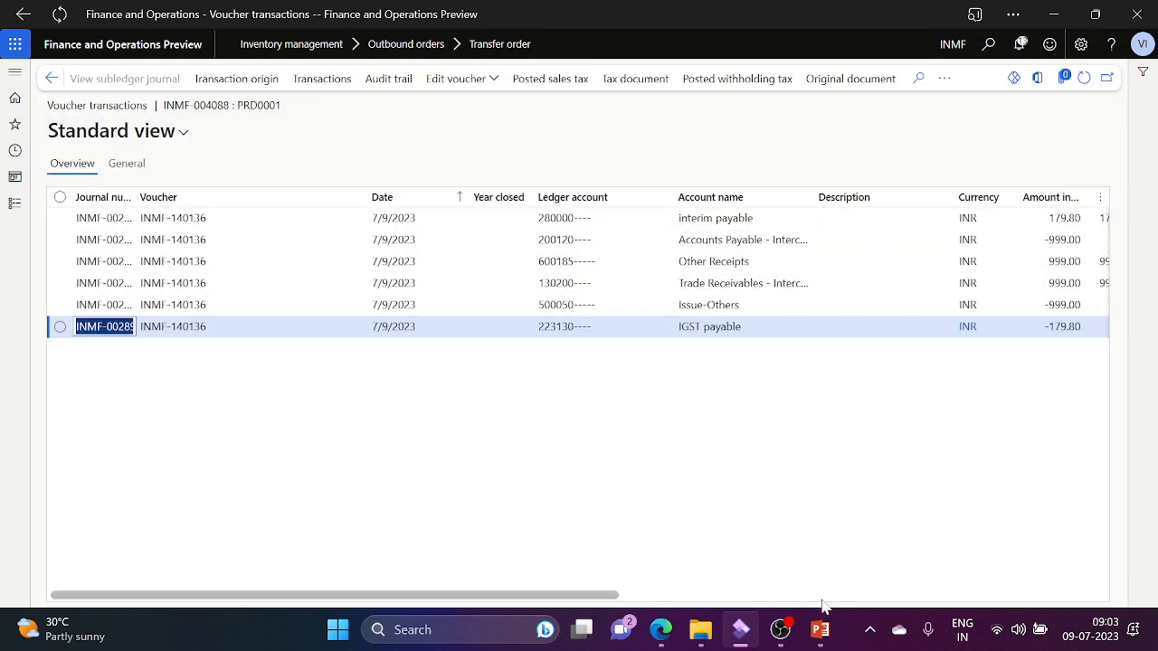
left_click(756, 597)
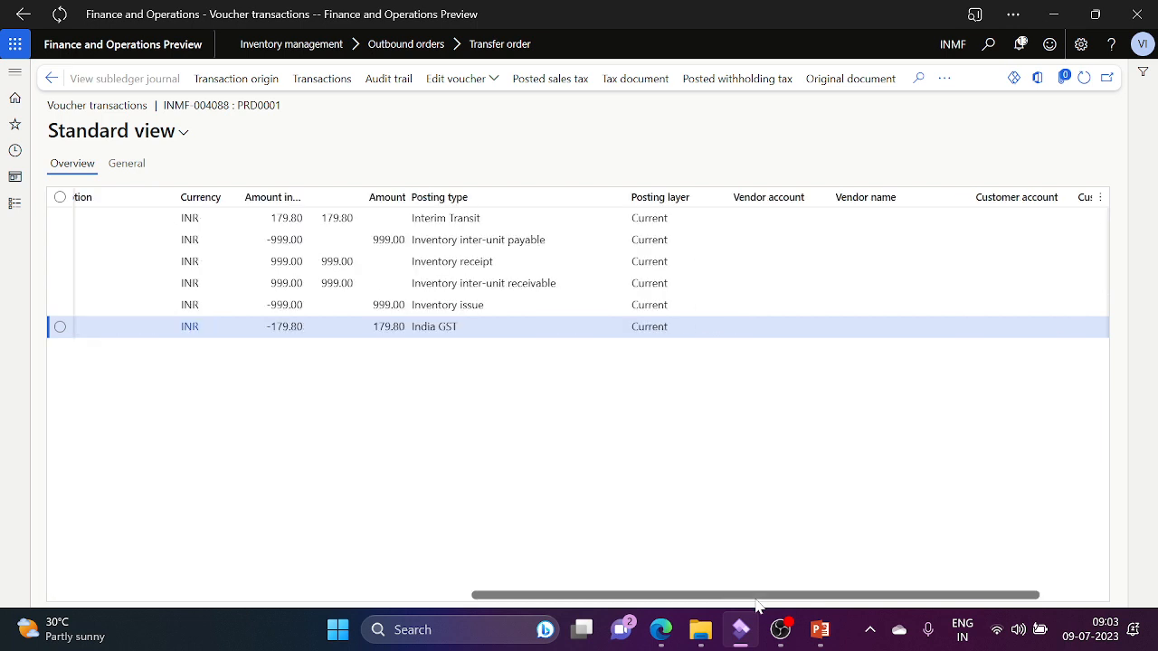
left_click(469, 337)
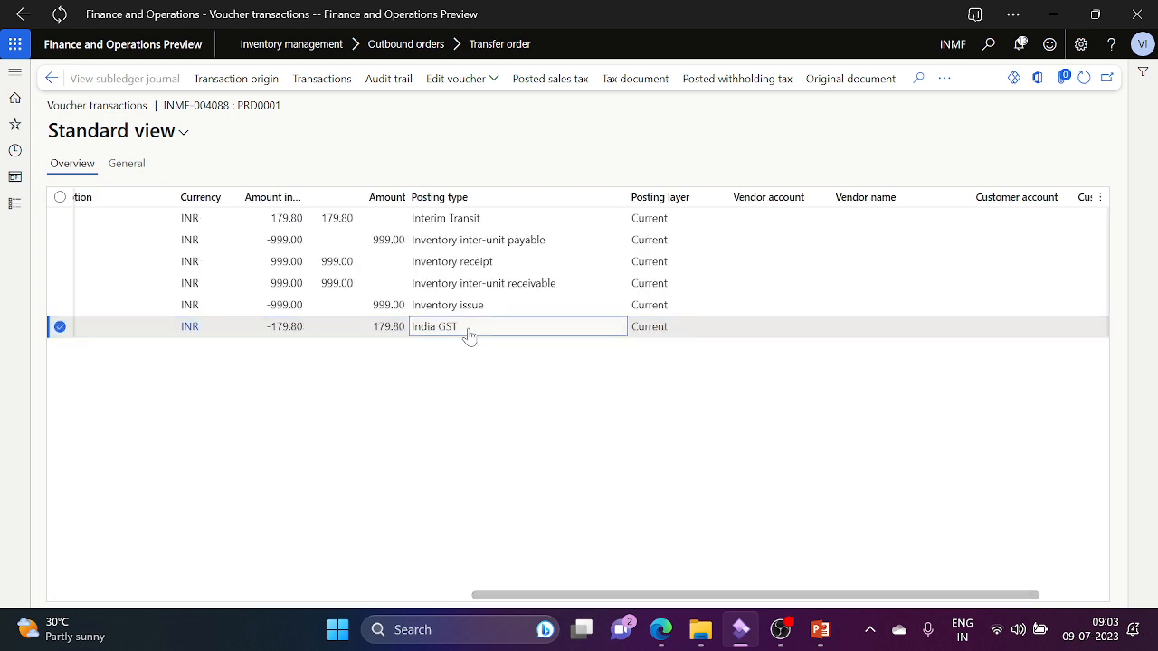
left_click(489, 228)
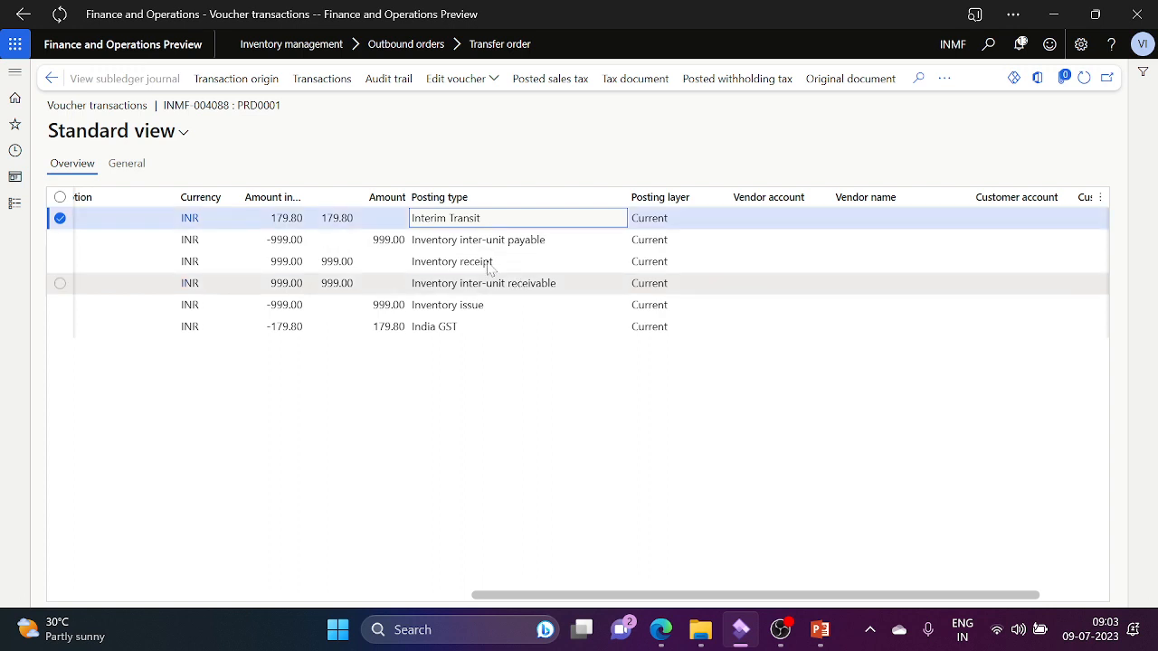
left_click(445, 266)
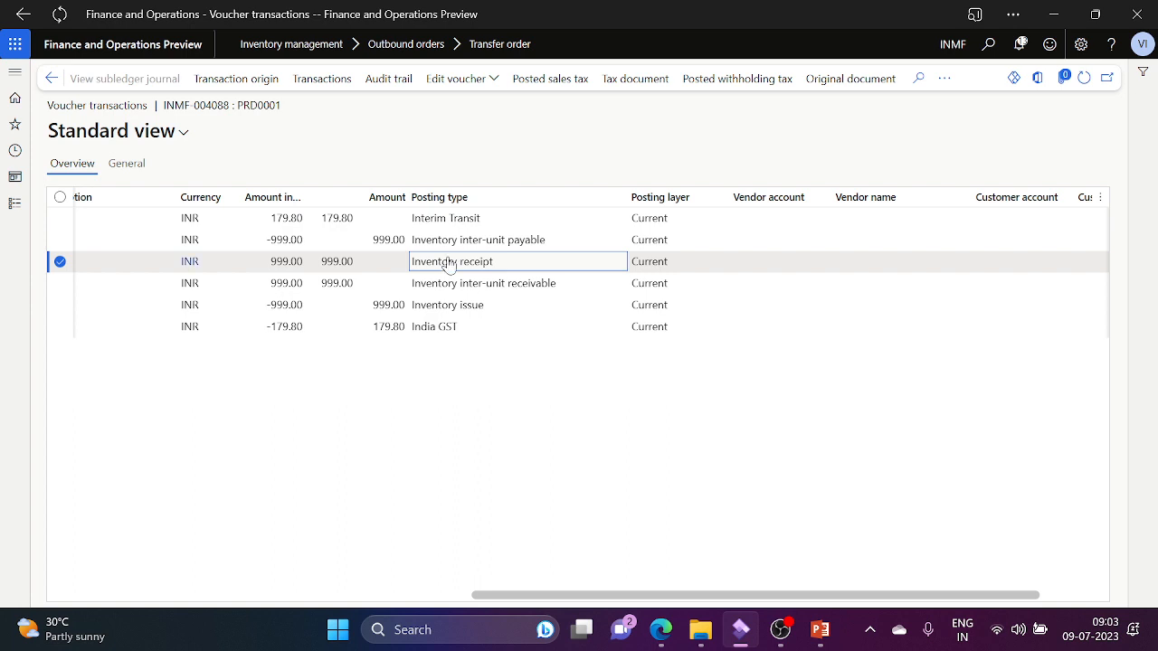
Step: Review the inter-unit payable/receivable, inventory issue and receipt lines again, then close the voucher
left_click(486, 242)
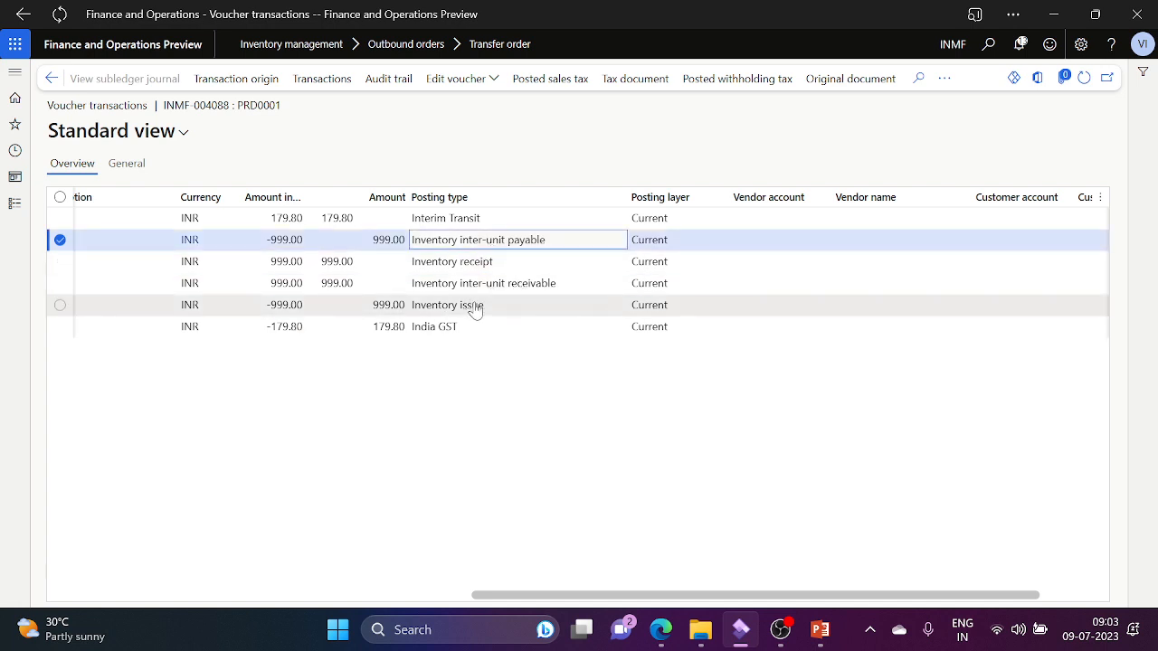
left_click(507, 305)
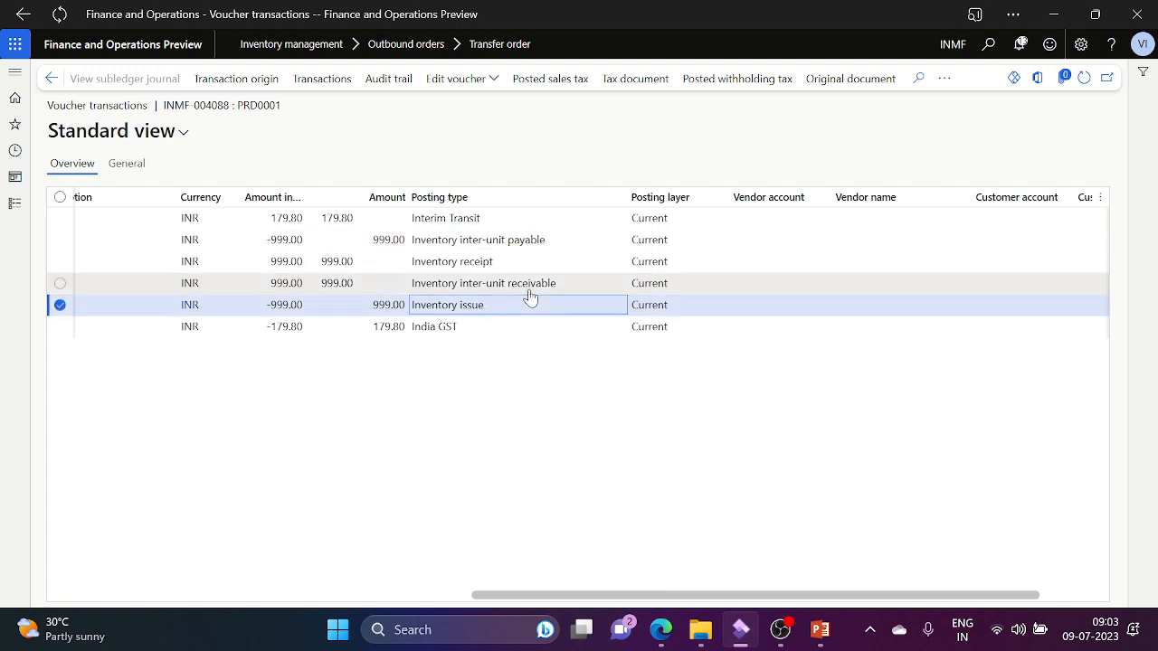
left_click(528, 288)
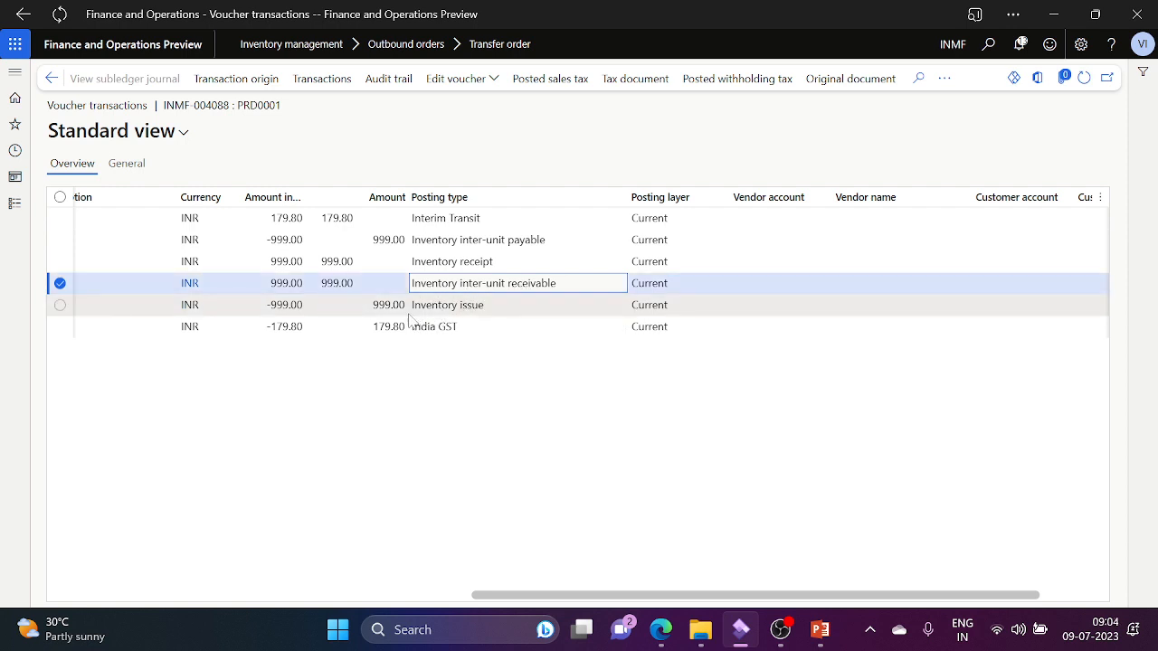
left_click(449, 309)
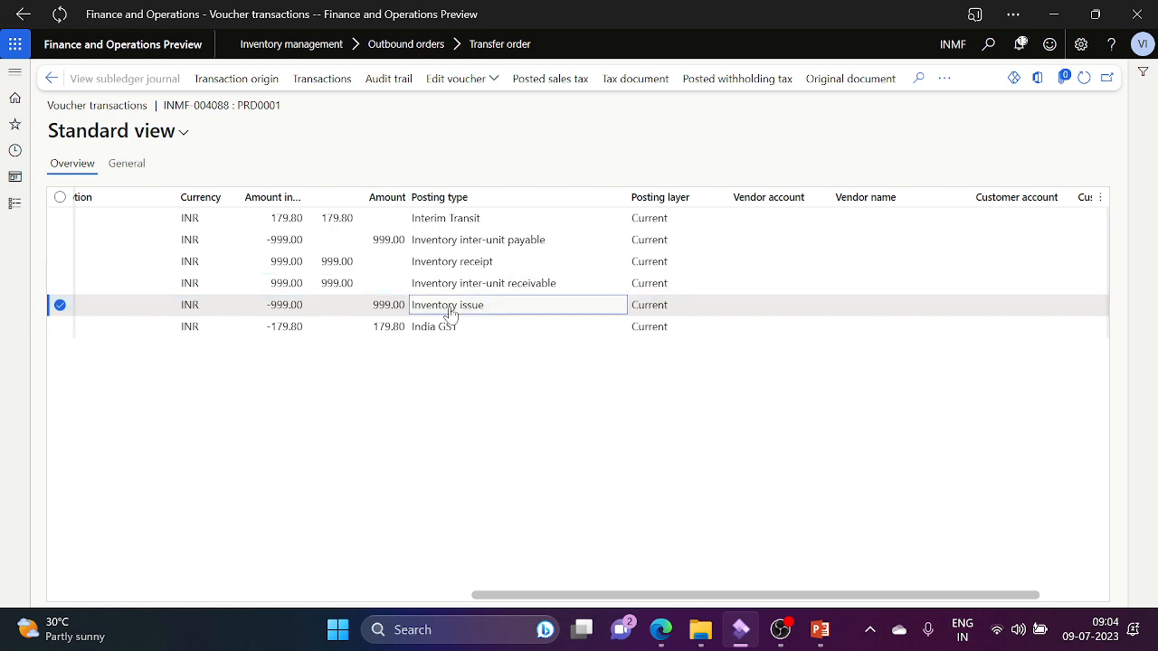
left_click(477, 269)
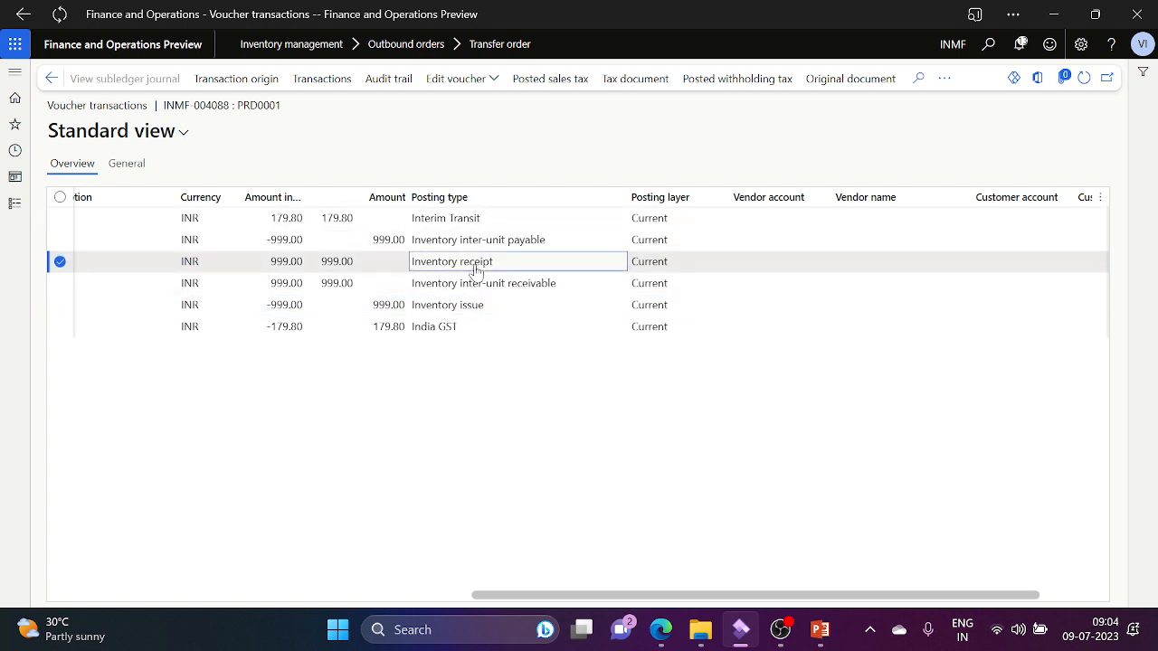
left_click(515, 246)
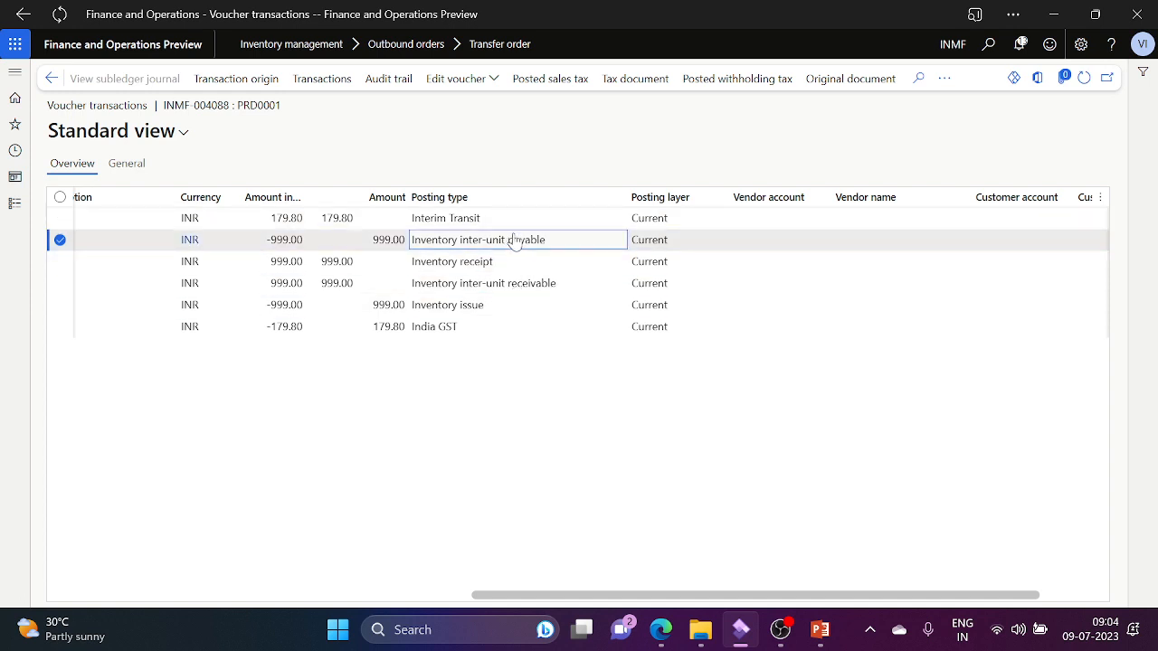
left_click(484, 224)
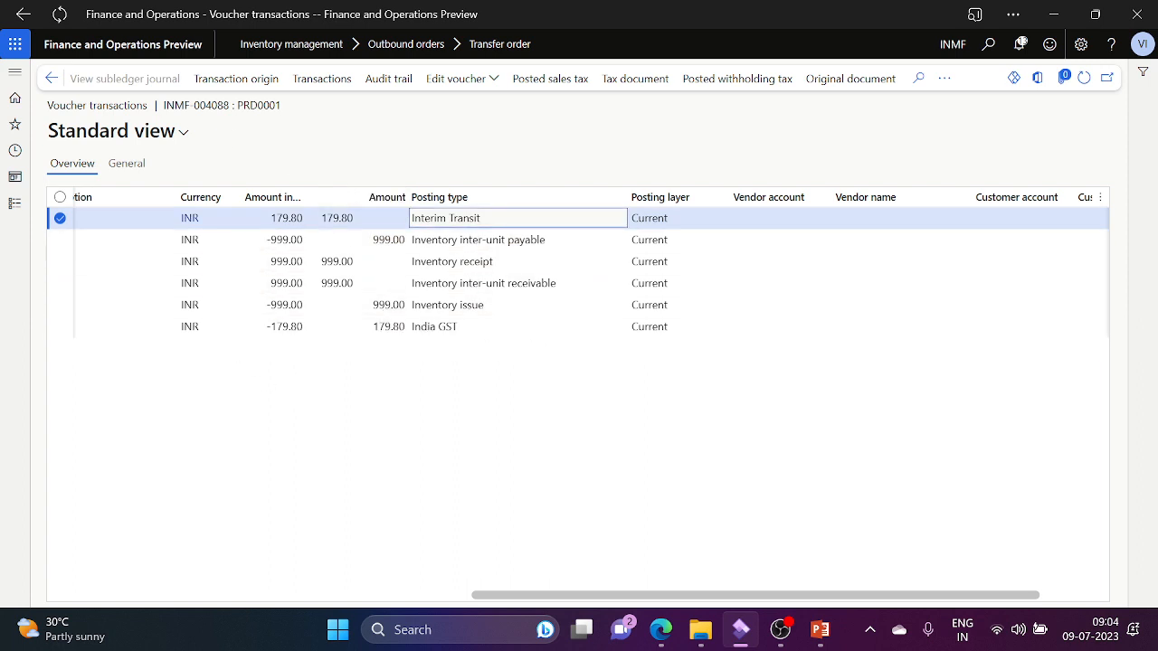
left_click(49, 92)
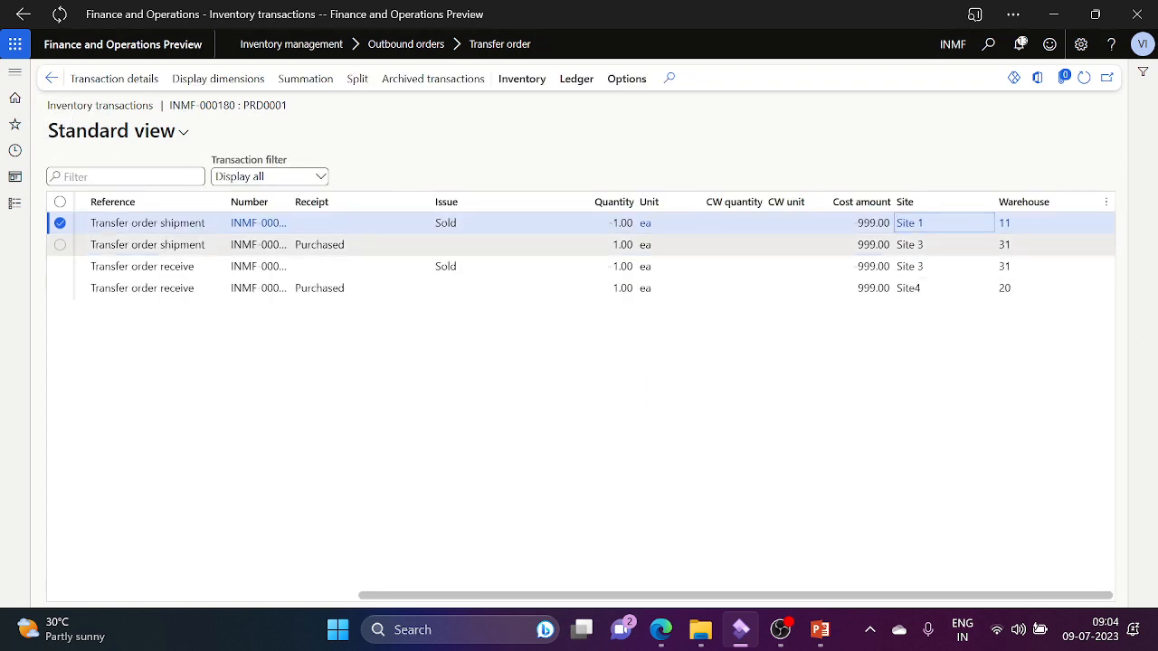
left_click(796, 244)
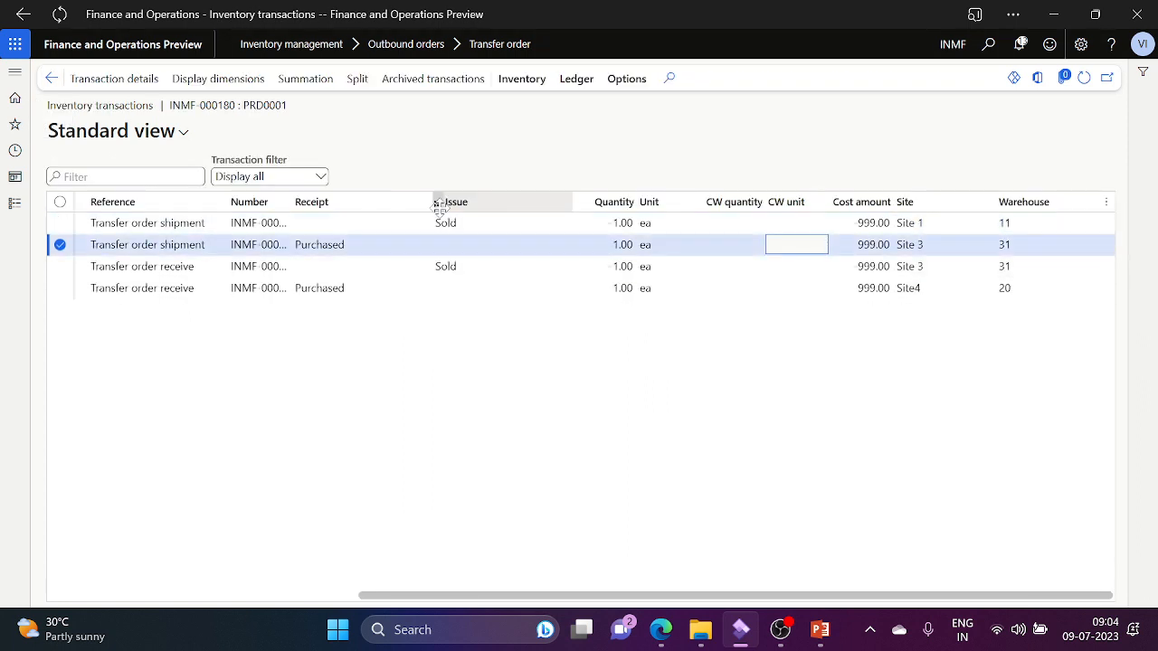
left_click(588, 82)
left_click(94, 145)
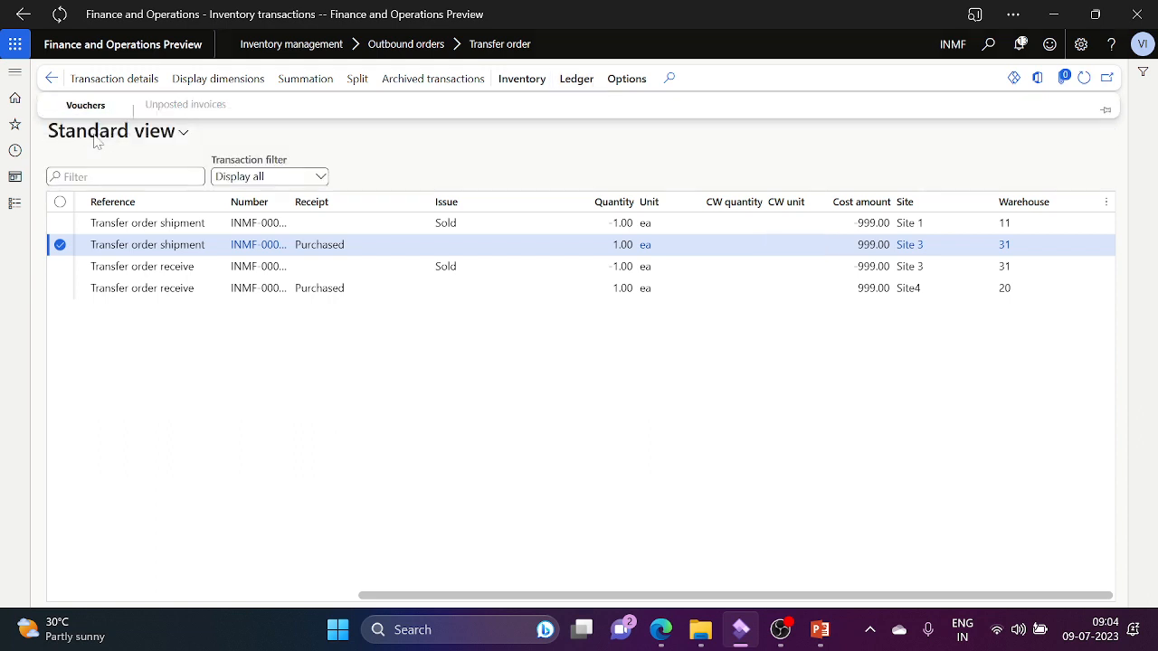
left_click(836, 596)
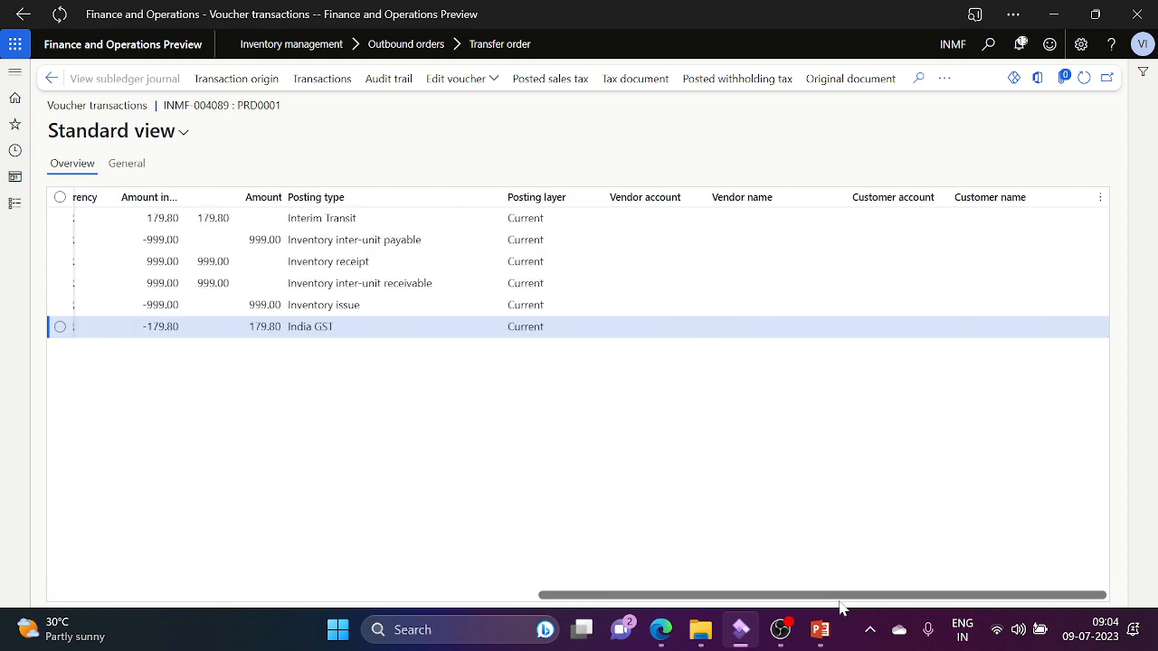
left_click(392, 331)
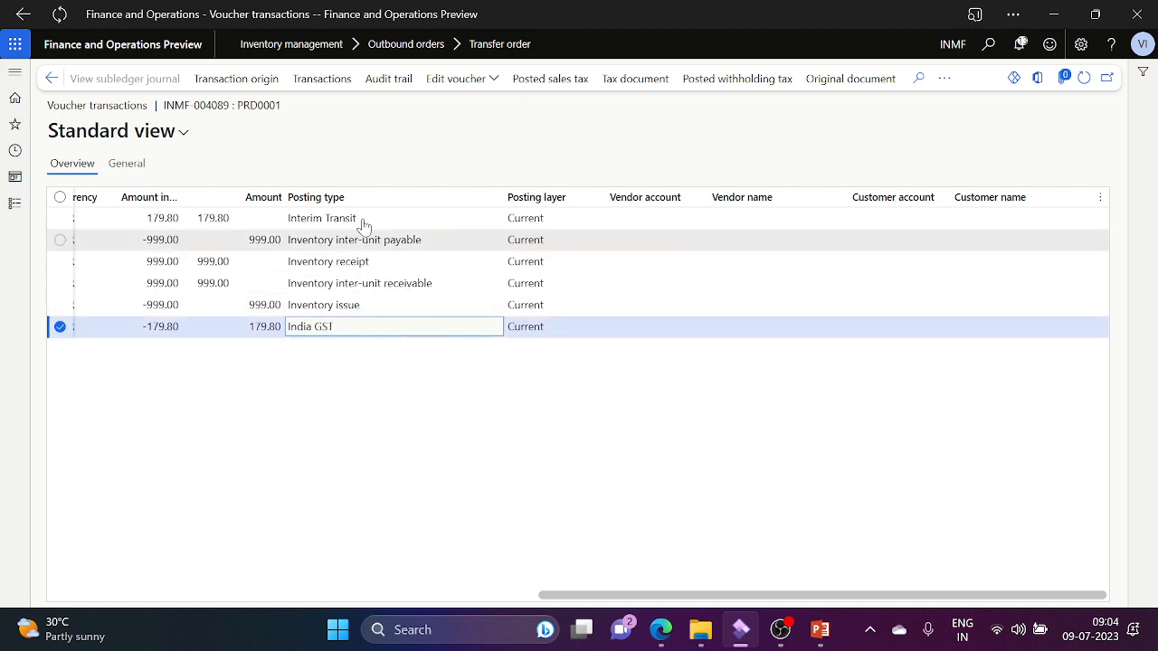
left_click(52, 80)
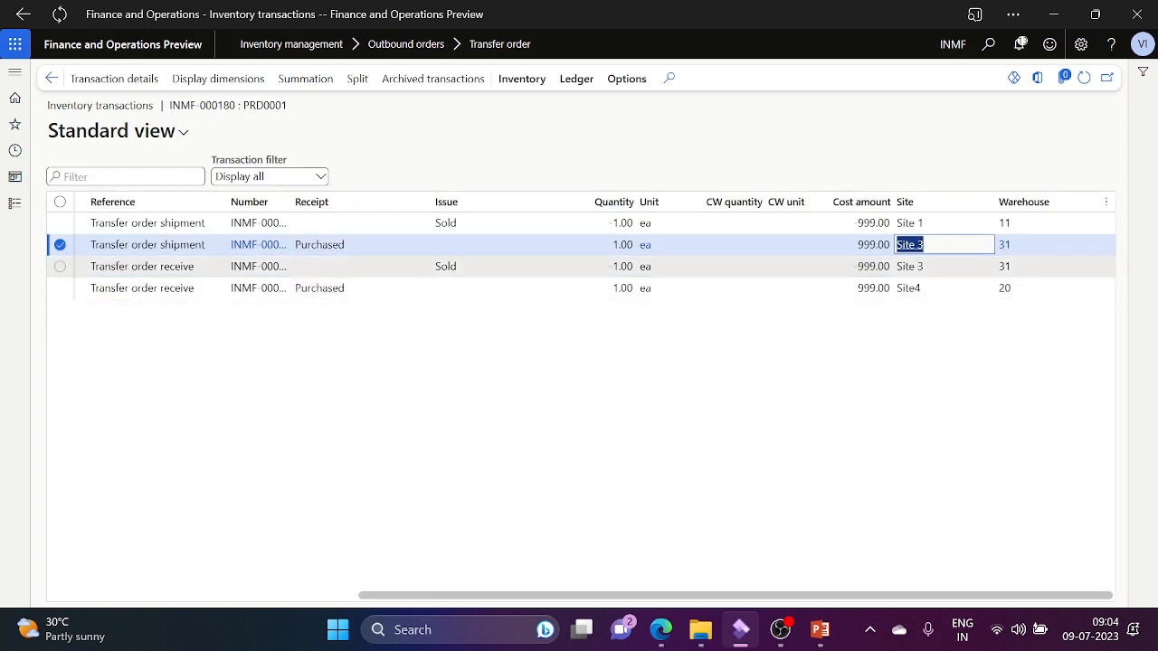
Step: Open Site4 receipt voucher INMF-004091 and check its India GST, inventory issue and inter-unit receivable lines
left_click(908, 287)
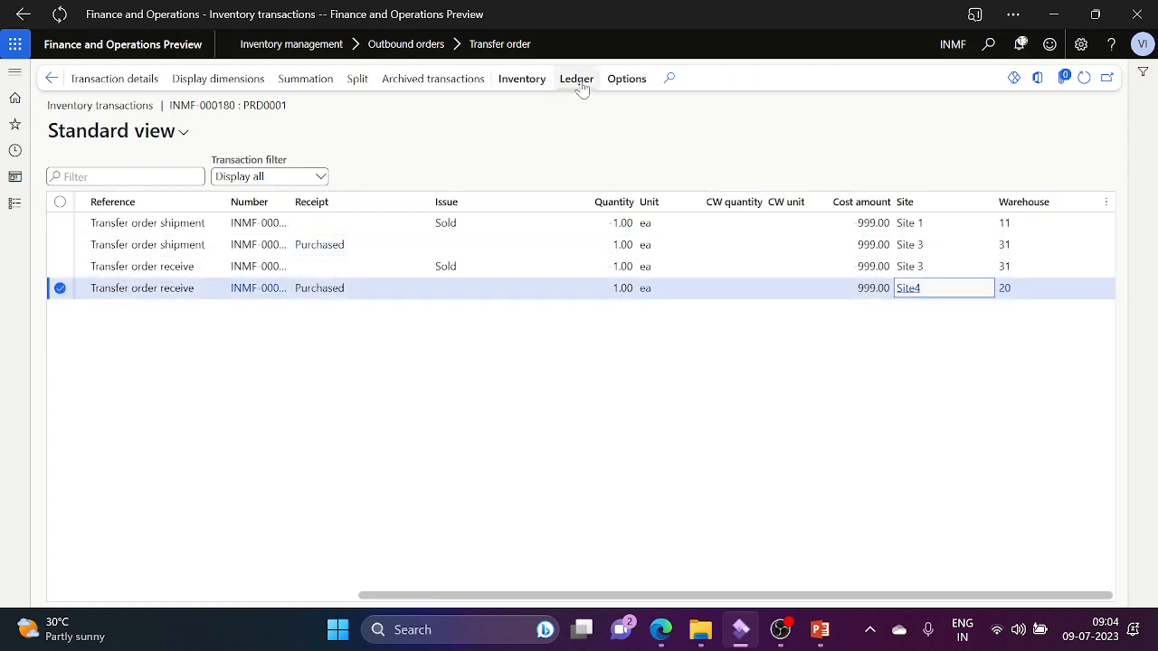
left_click(576, 79)
left_click(108, 136)
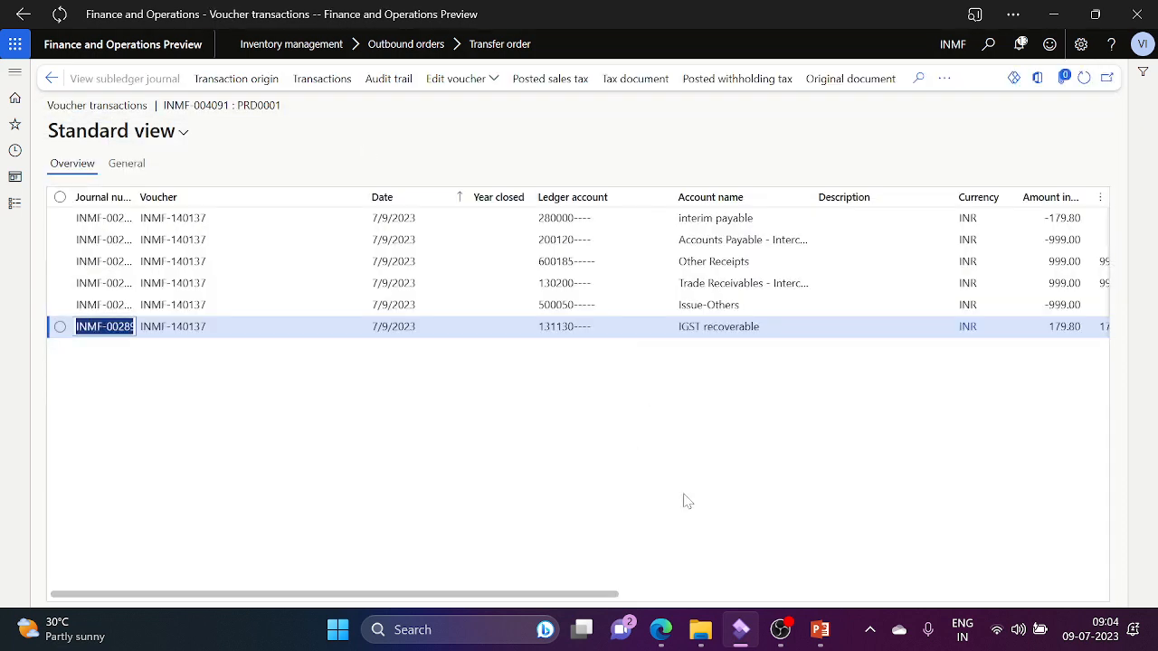
left_click(726, 596)
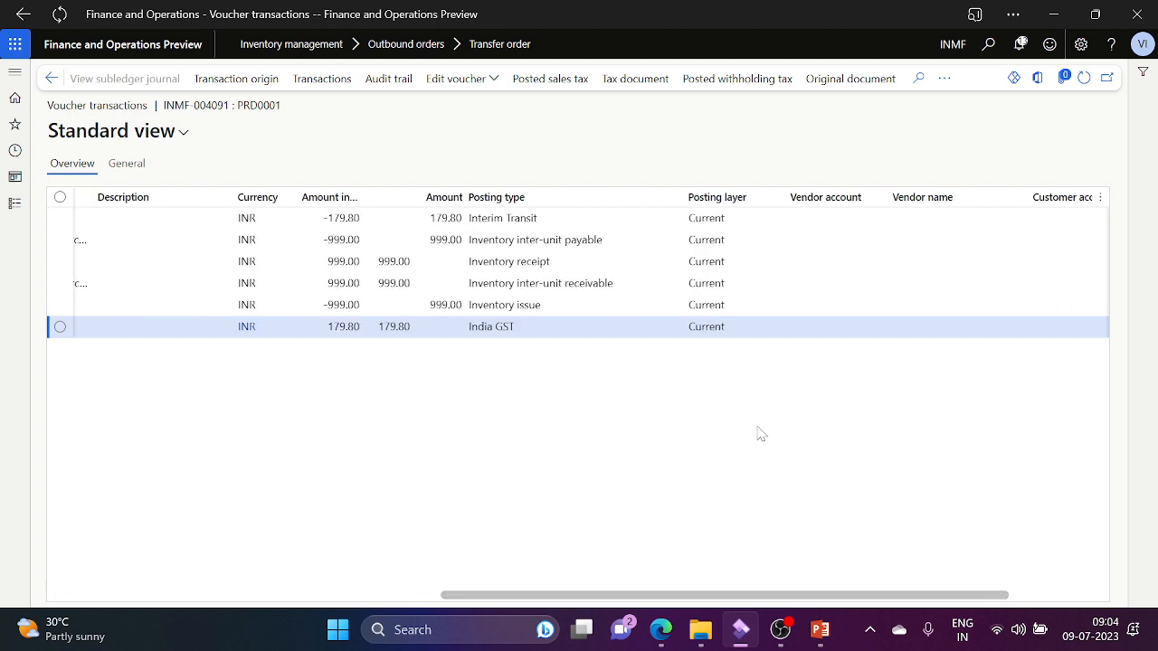
left_click(558, 332)
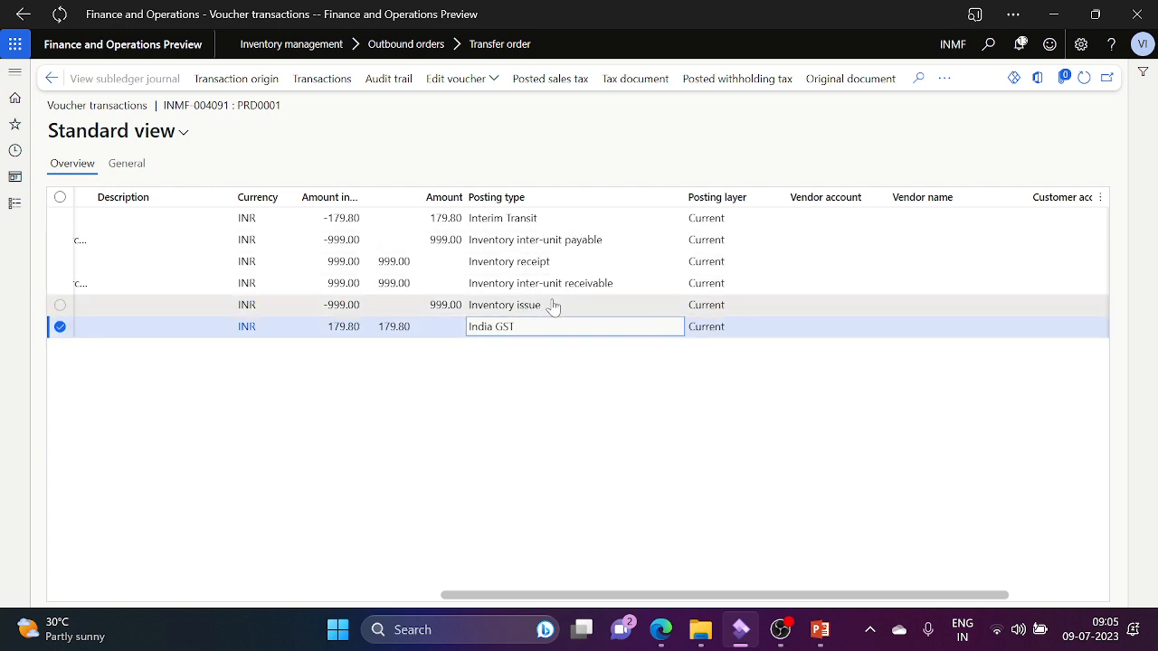
left_click(554, 306)
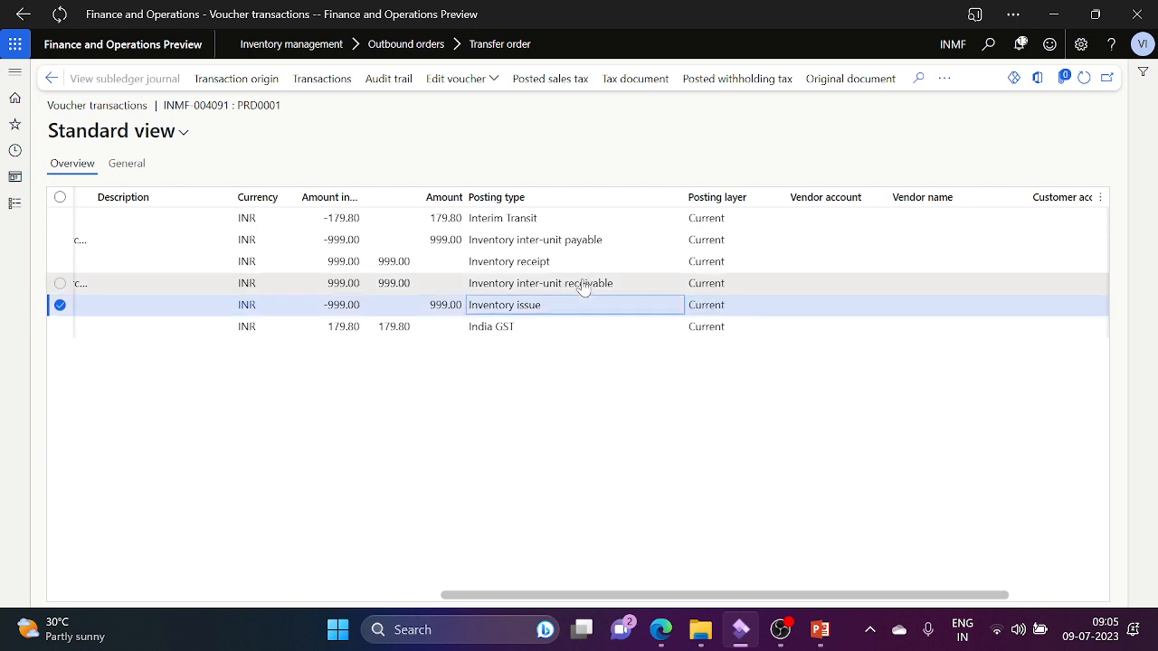
left_click(580, 286)
Step: Check the inventory receipt, inter-unit payable, GST and Interim Transit lines, then show PowerPoint slide 13
left_click(527, 266)
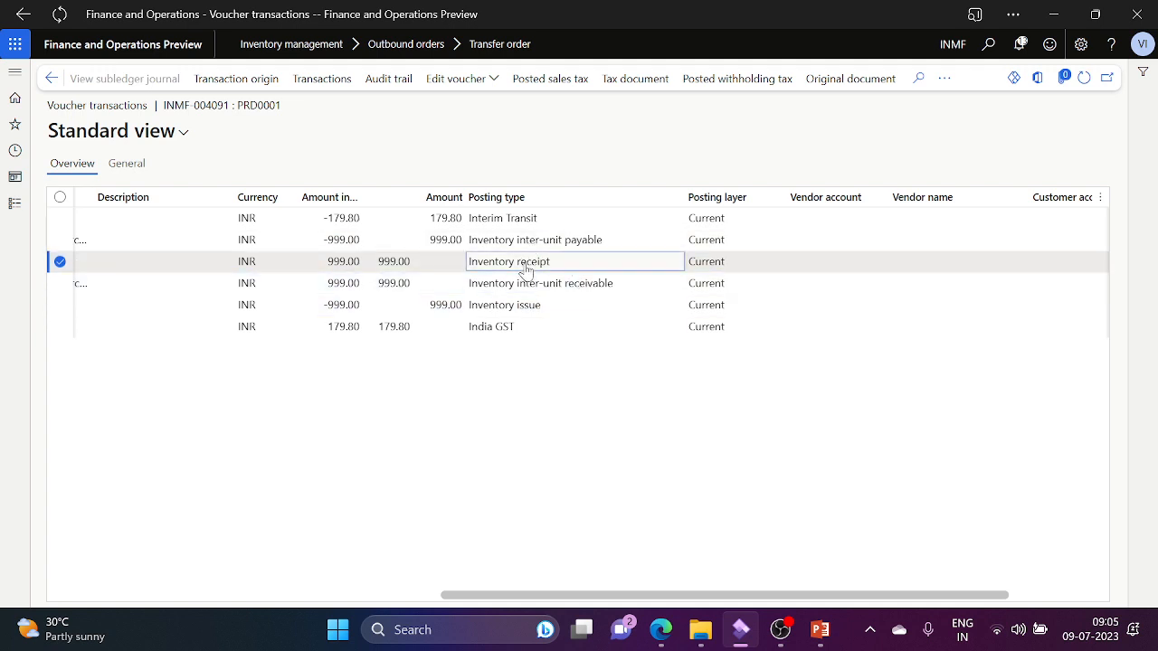
left_click(583, 246)
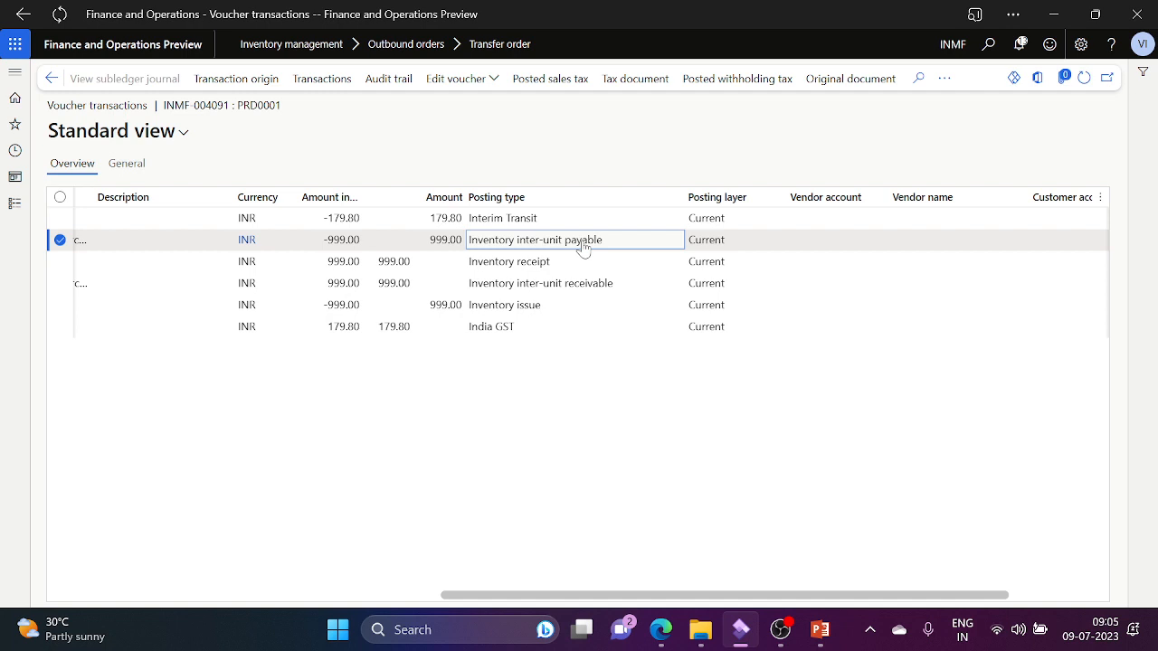
left_click(515, 332)
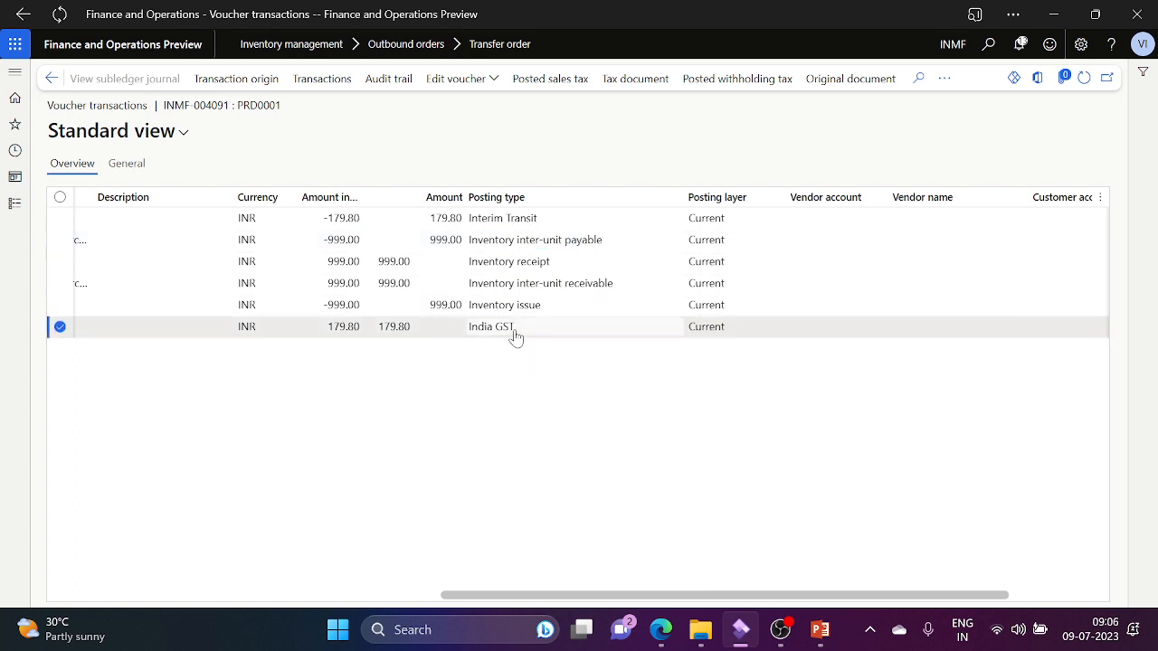
left_click(598, 222)
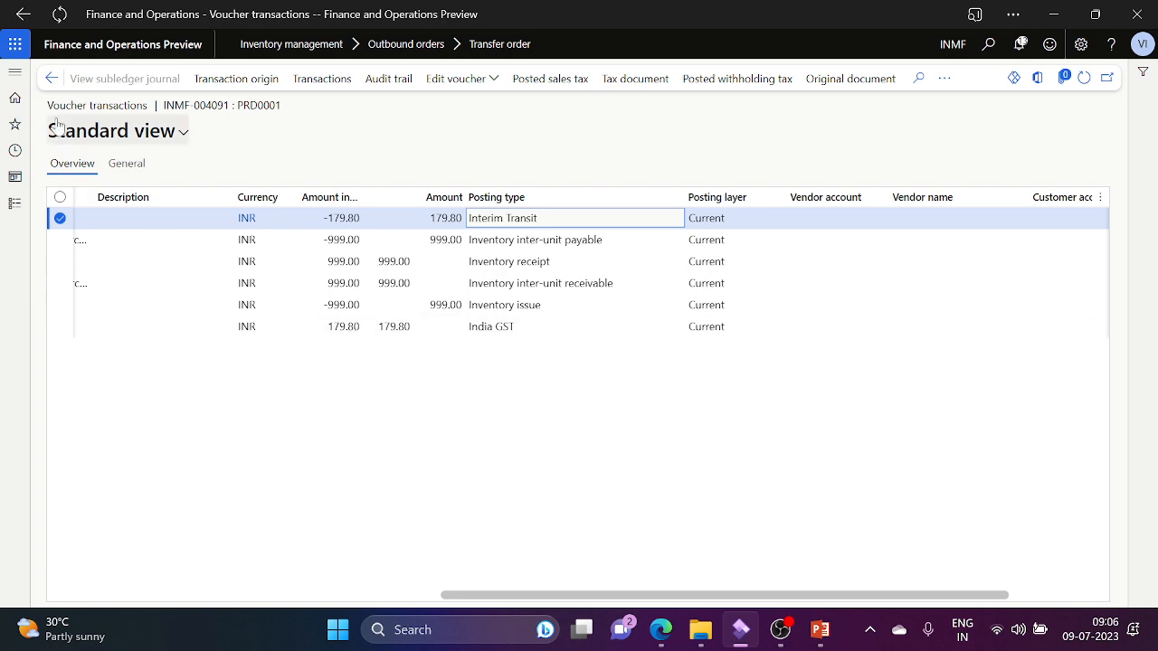
left_click(823, 631)
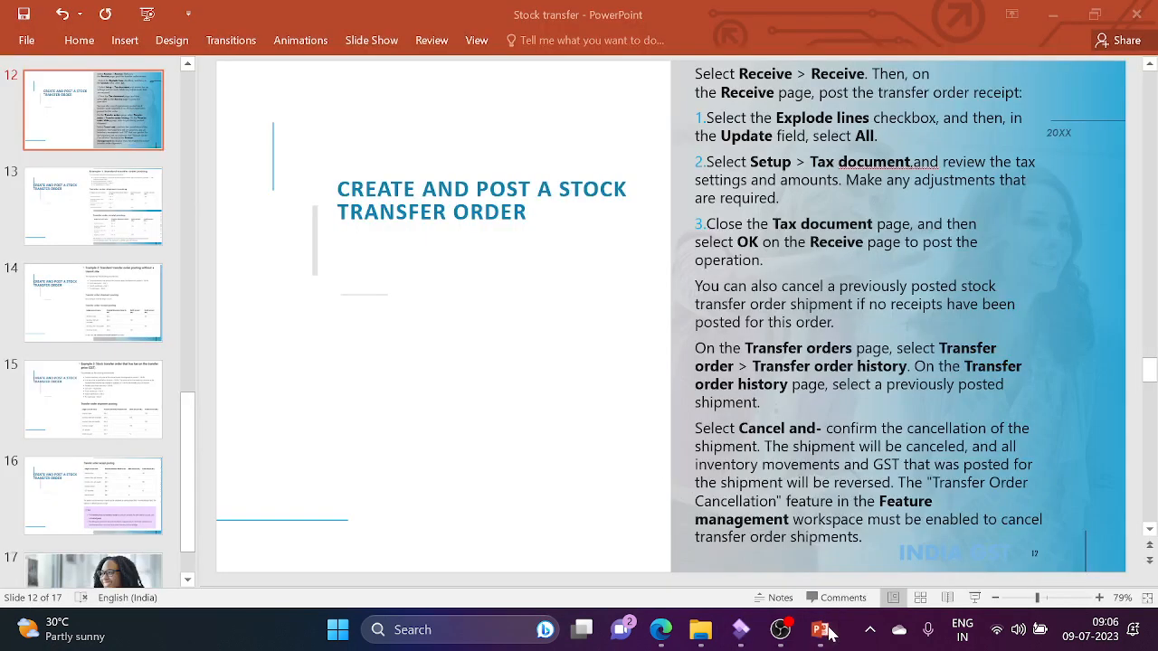
left_click(82, 221)
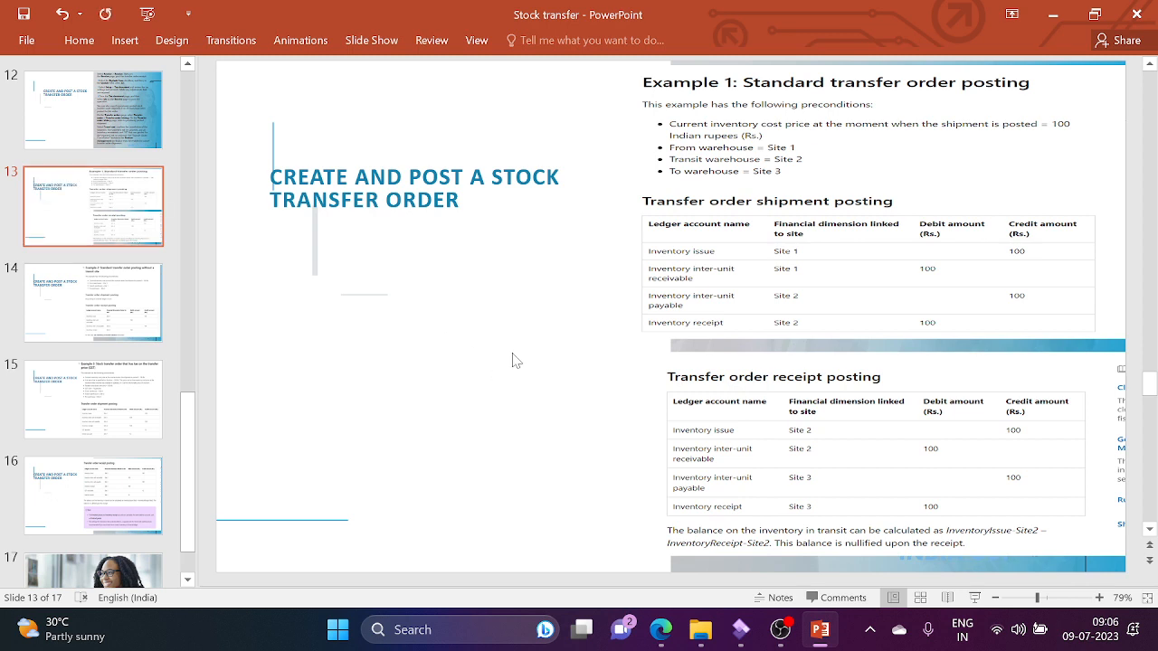